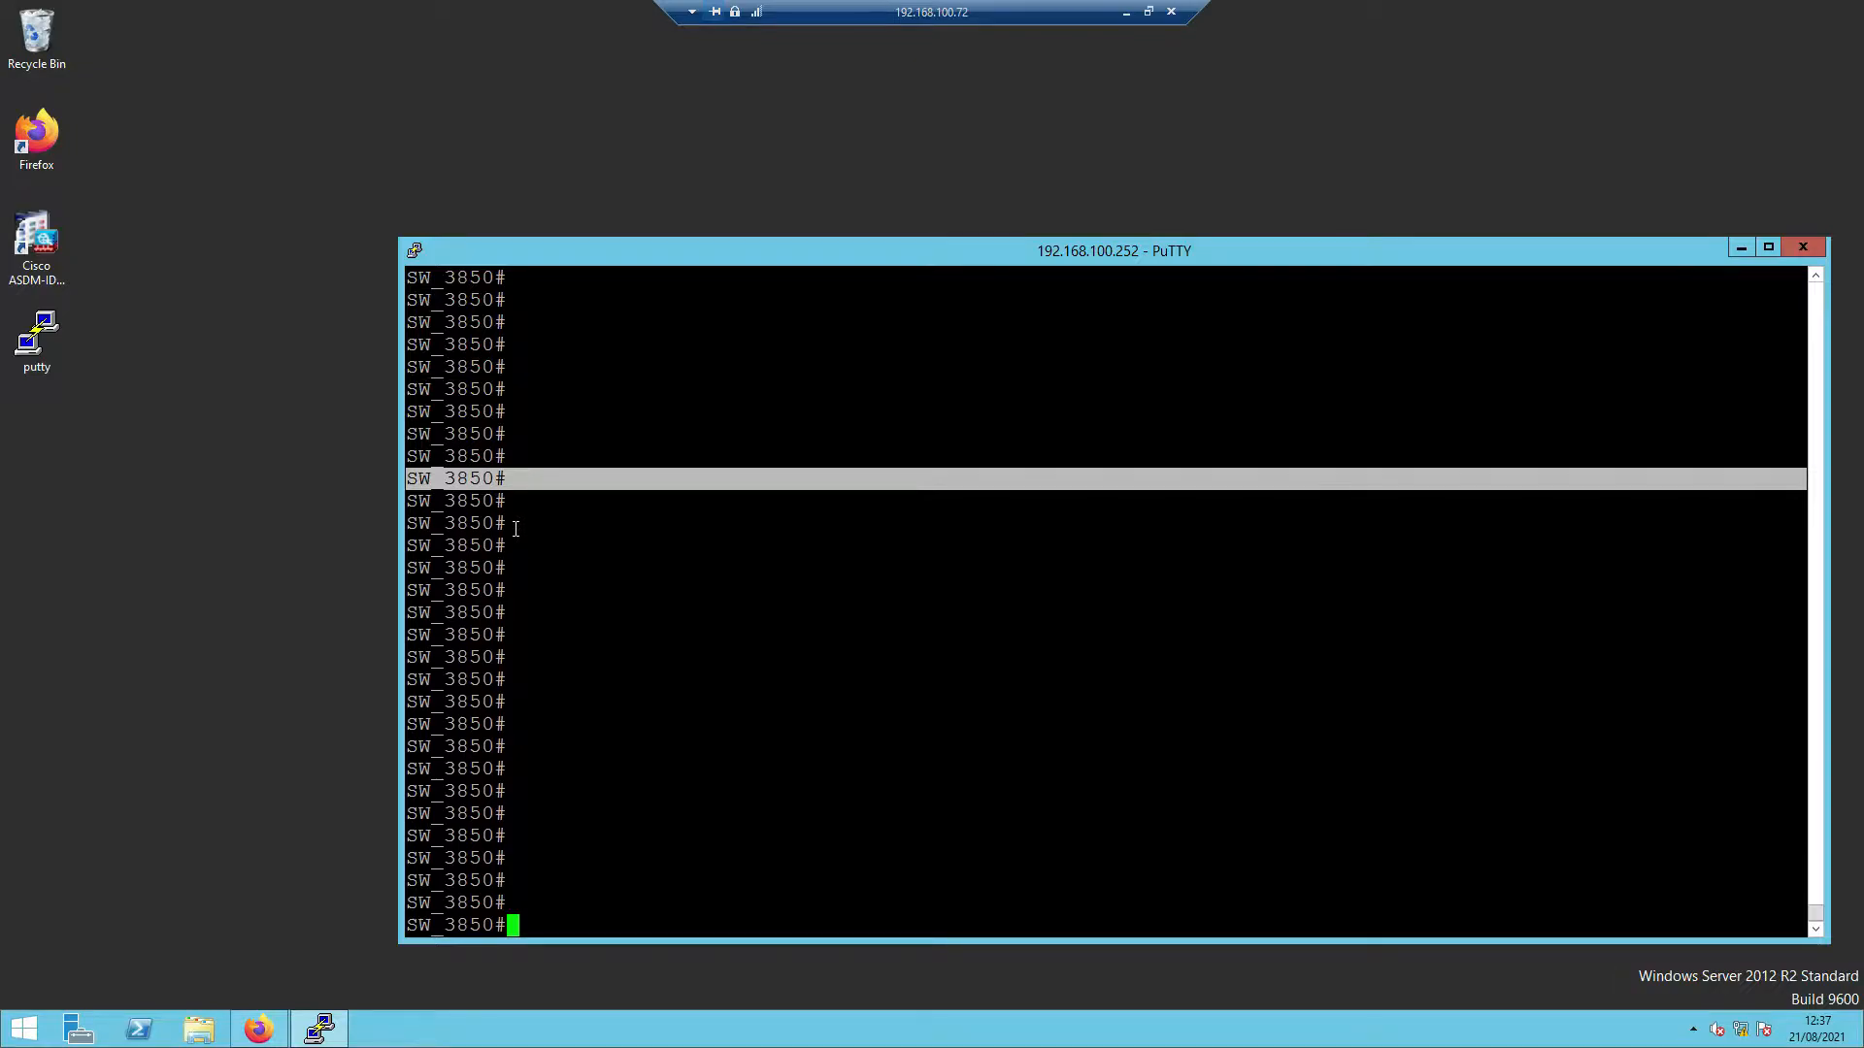
# - Run 'show run | section aaa|radius' to list the switch's AAA and RADIUS configuration
pyautogui.write('| s')
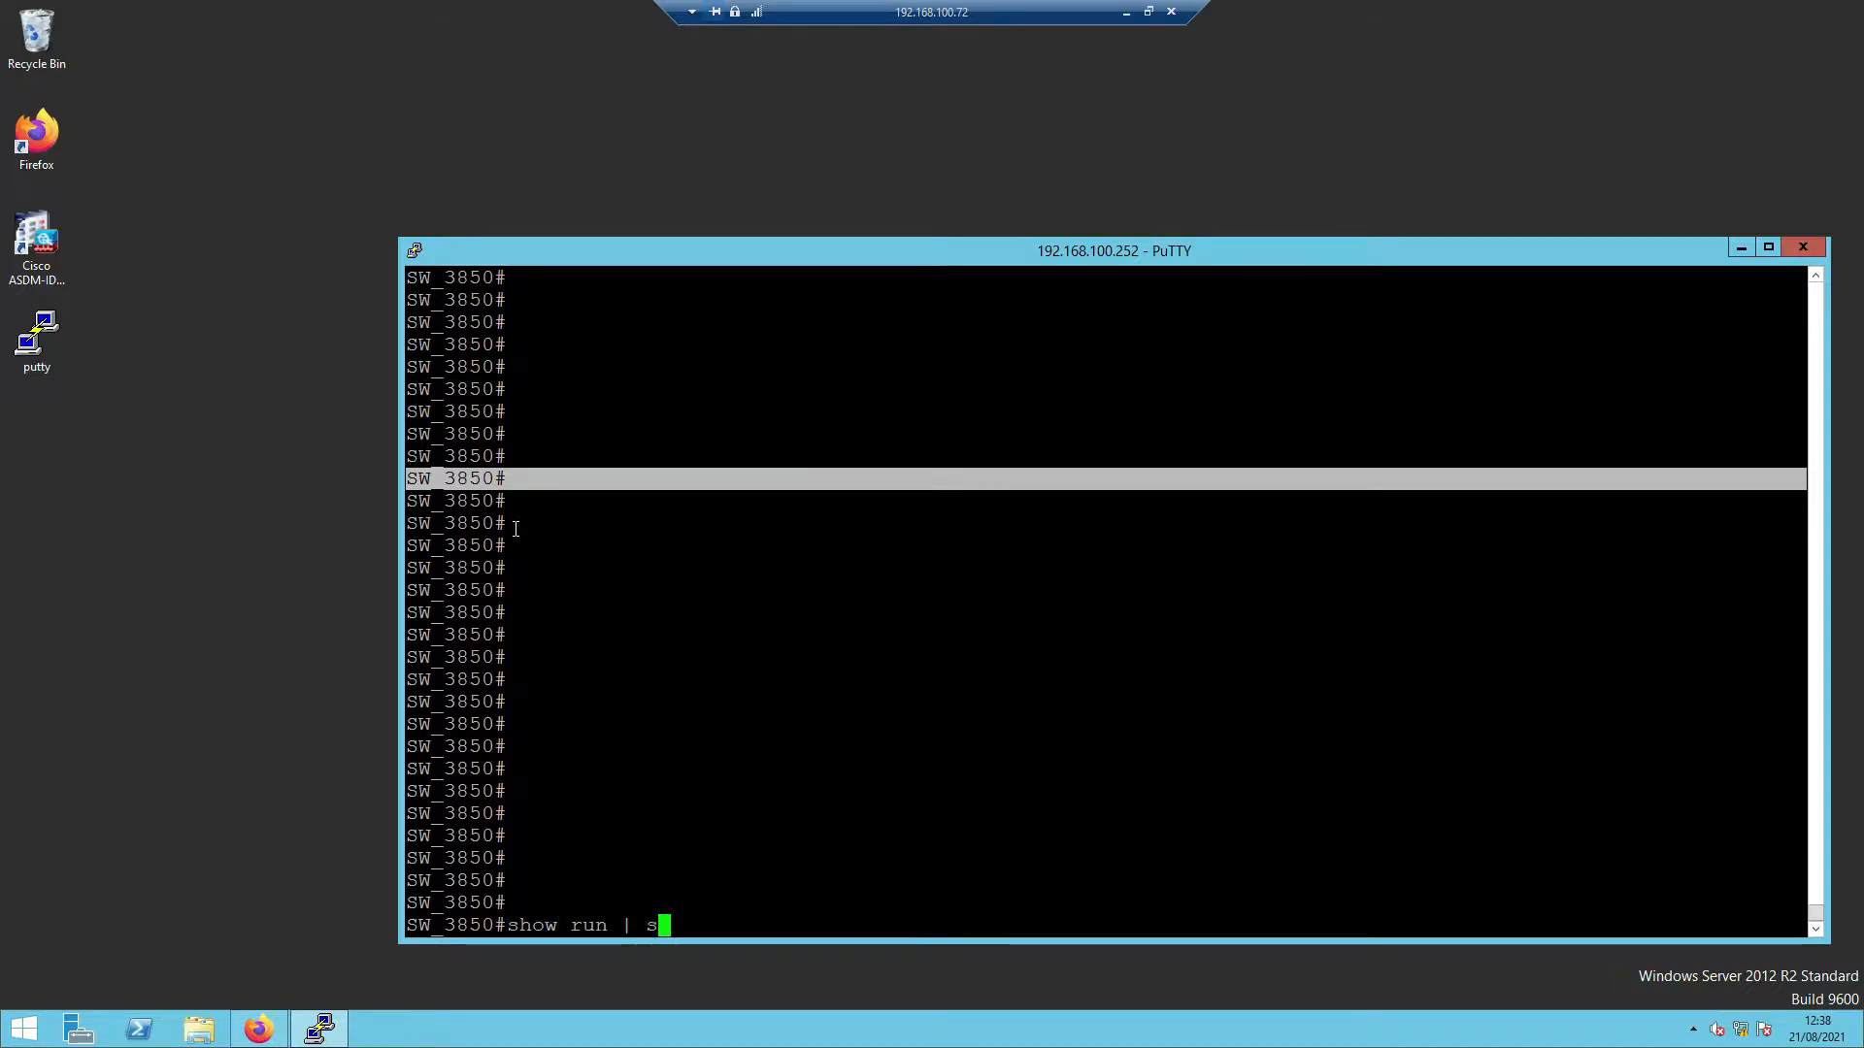
pyautogui.press('Tab')
pyautogui.write('aaa')
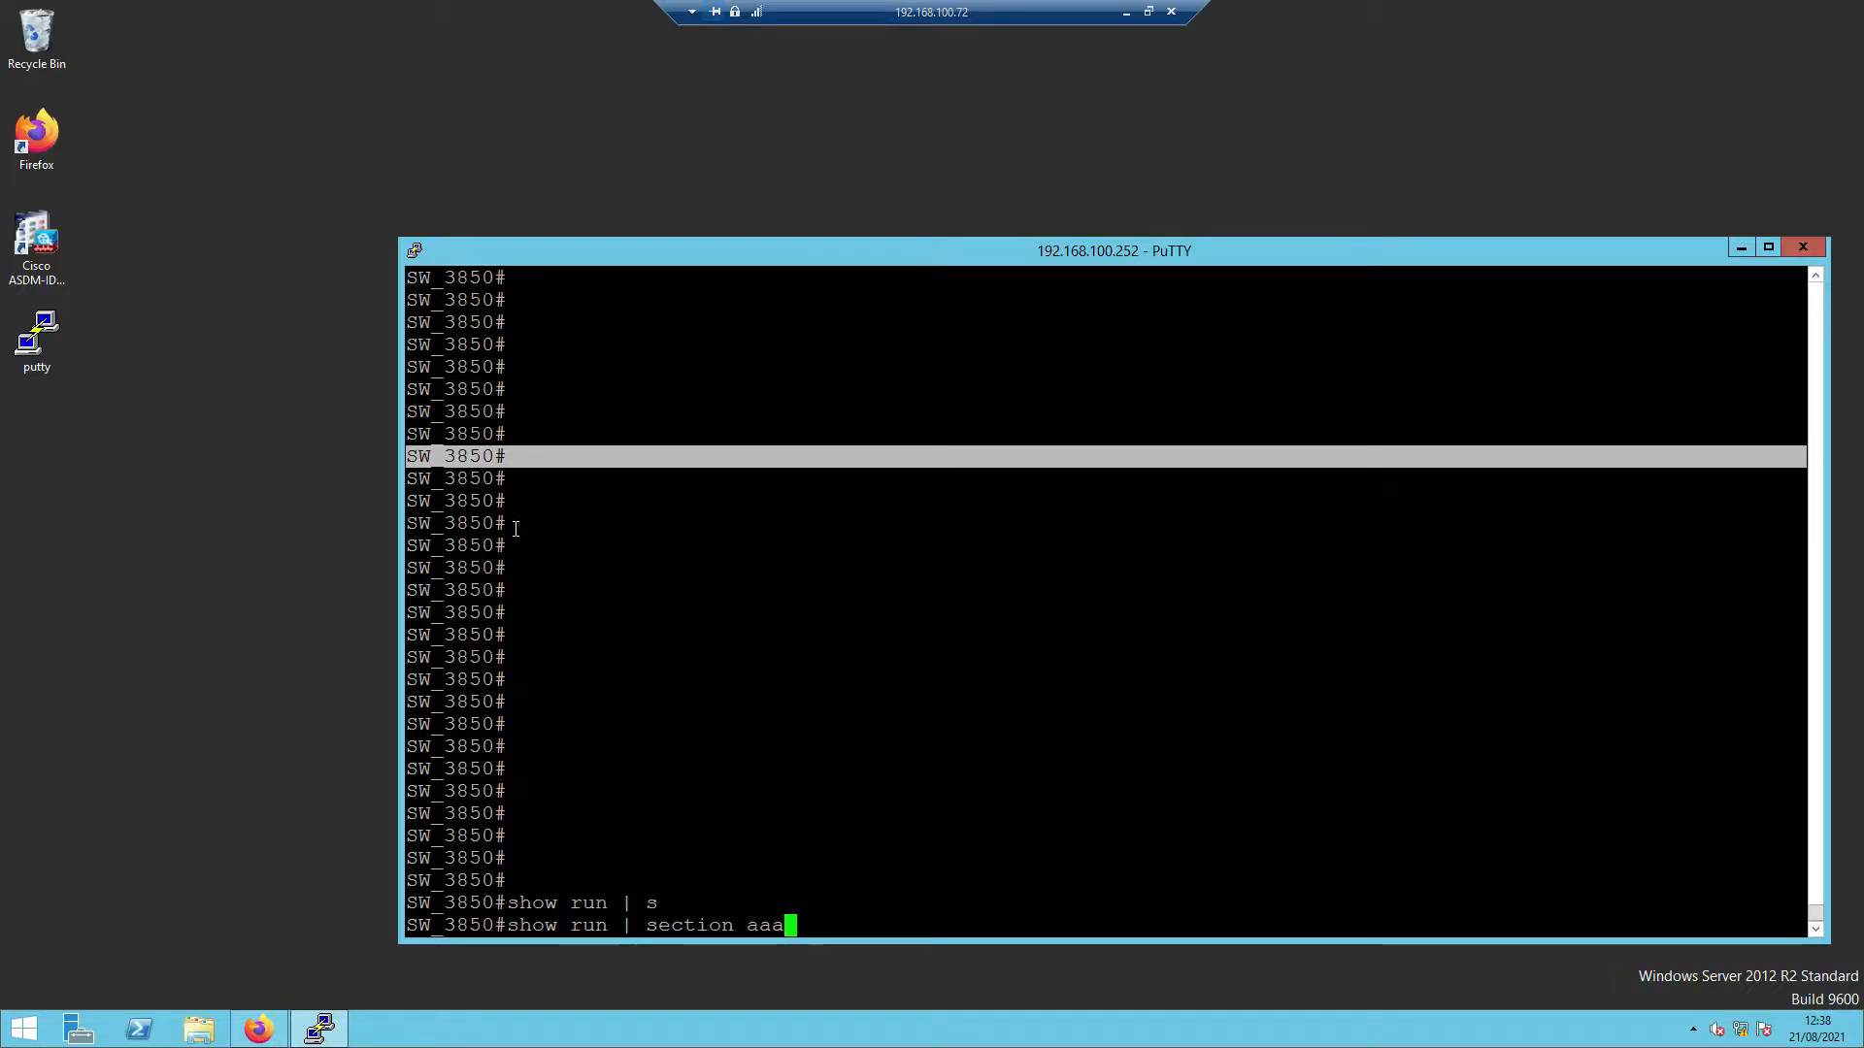
pyautogui.write('|radius')
pyautogui.press('Return')
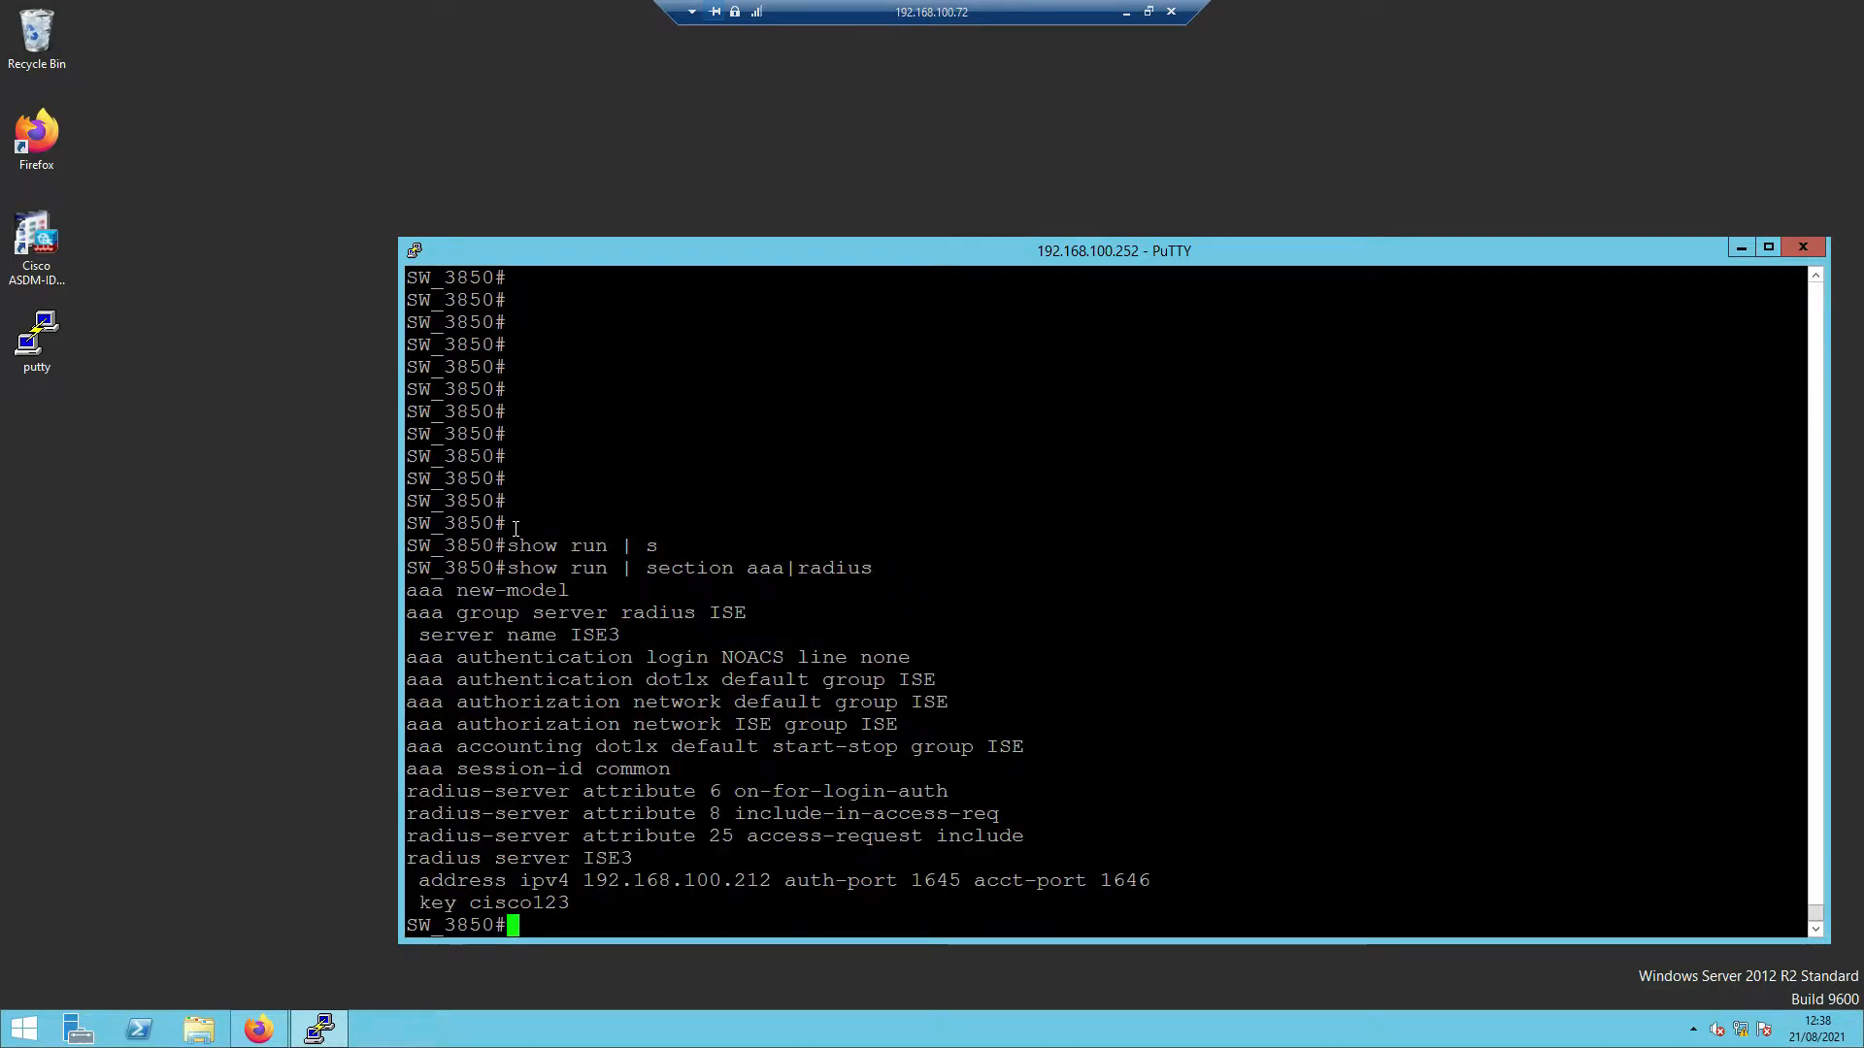
pyautogui.press('Return')
pyautogui.press('Return')
pyautogui.press('Return')
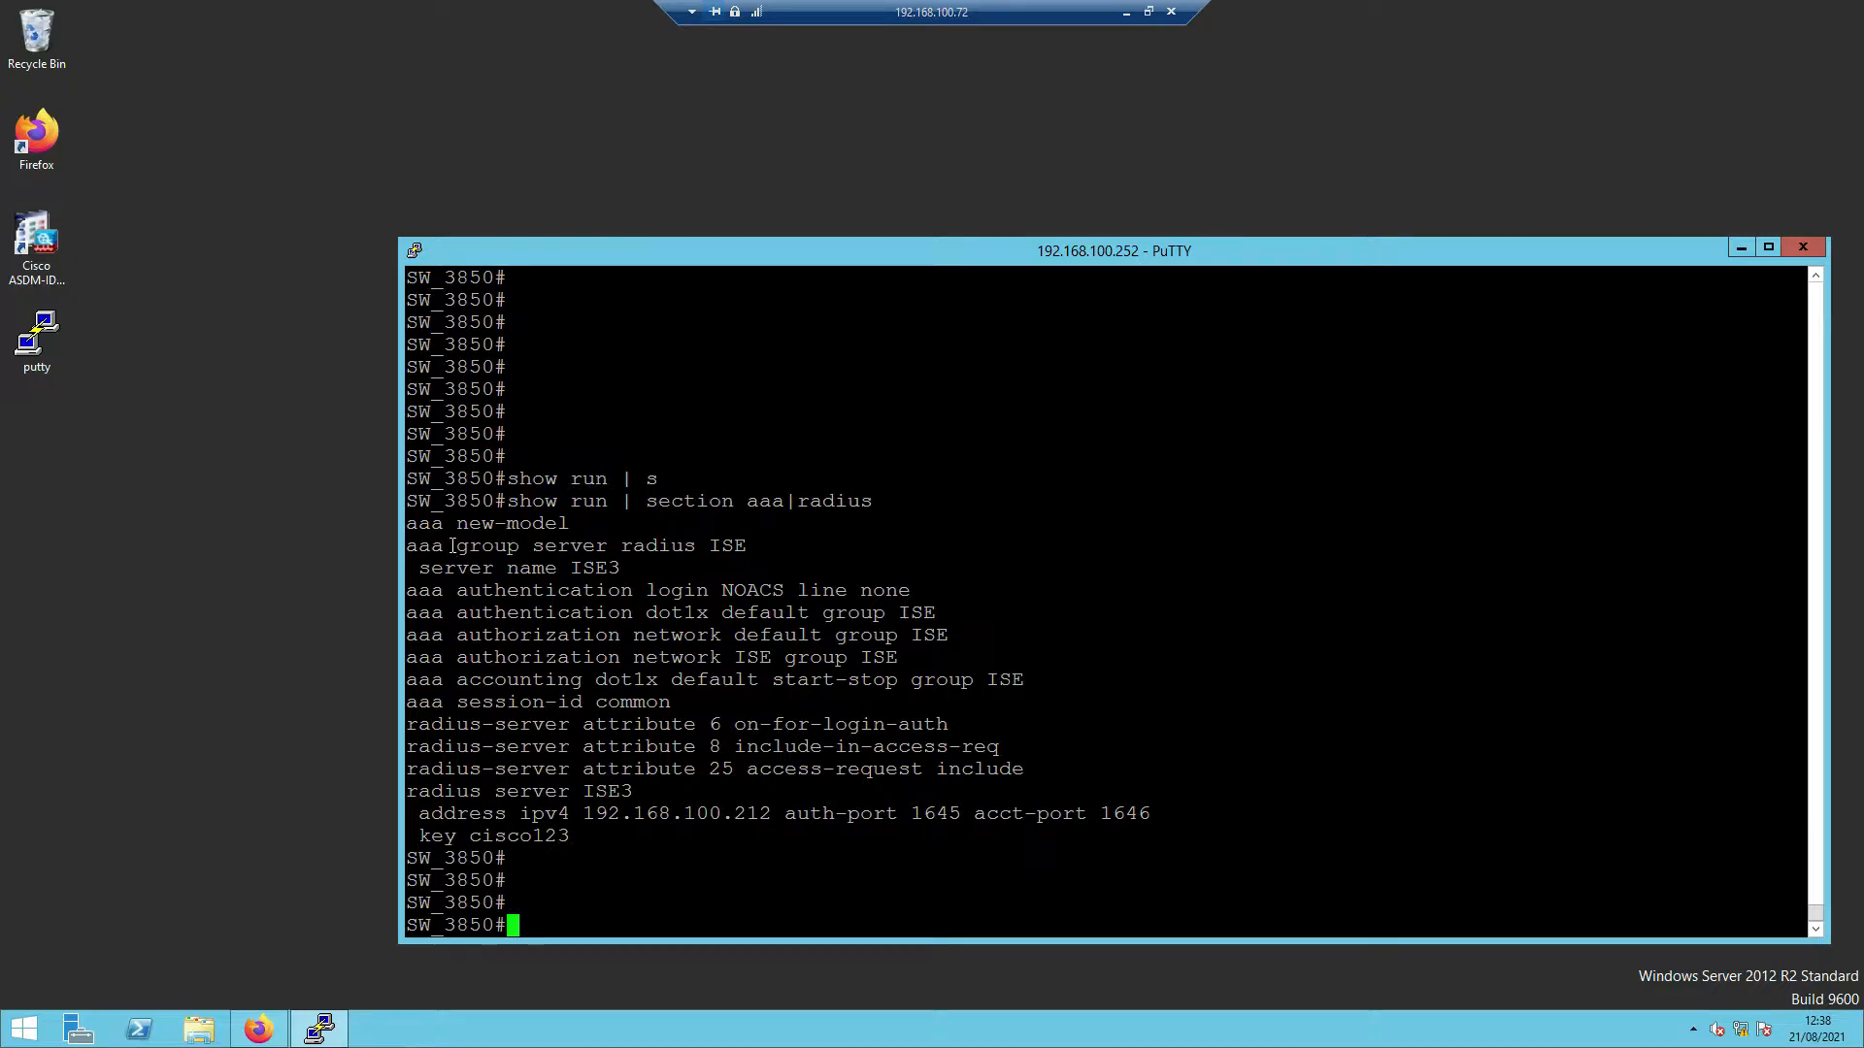
# - Highlight the ISE3 server lines: 192.168.100.212, auth-port 1645, acct-port 1646 and shared key
pyautogui.moveTo(413, 524); pyautogui.dragTo(717, 747)
pyautogui.click(552, 791)
pyautogui.moveTo(407, 791); pyautogui.dragTo(626, 792)
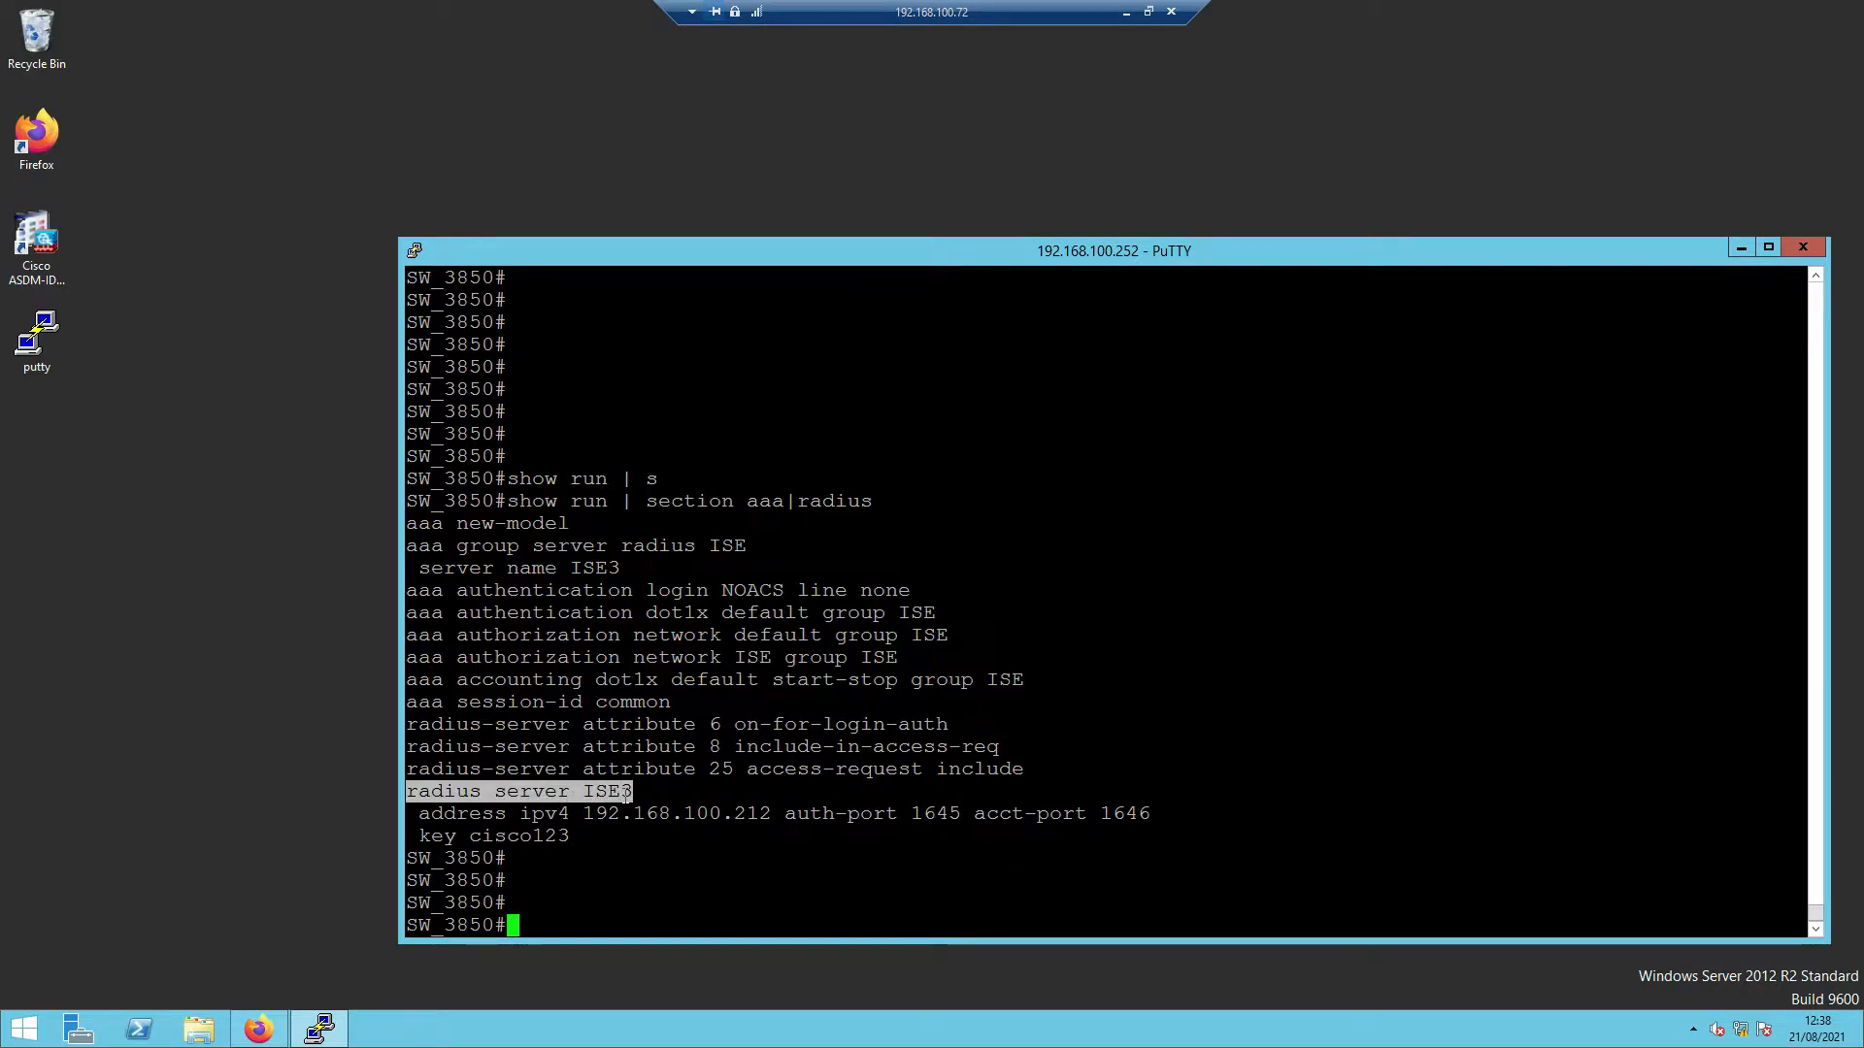
pyautogui.moveTo(418, 818); pyautogui.dragTo(1131, 818)
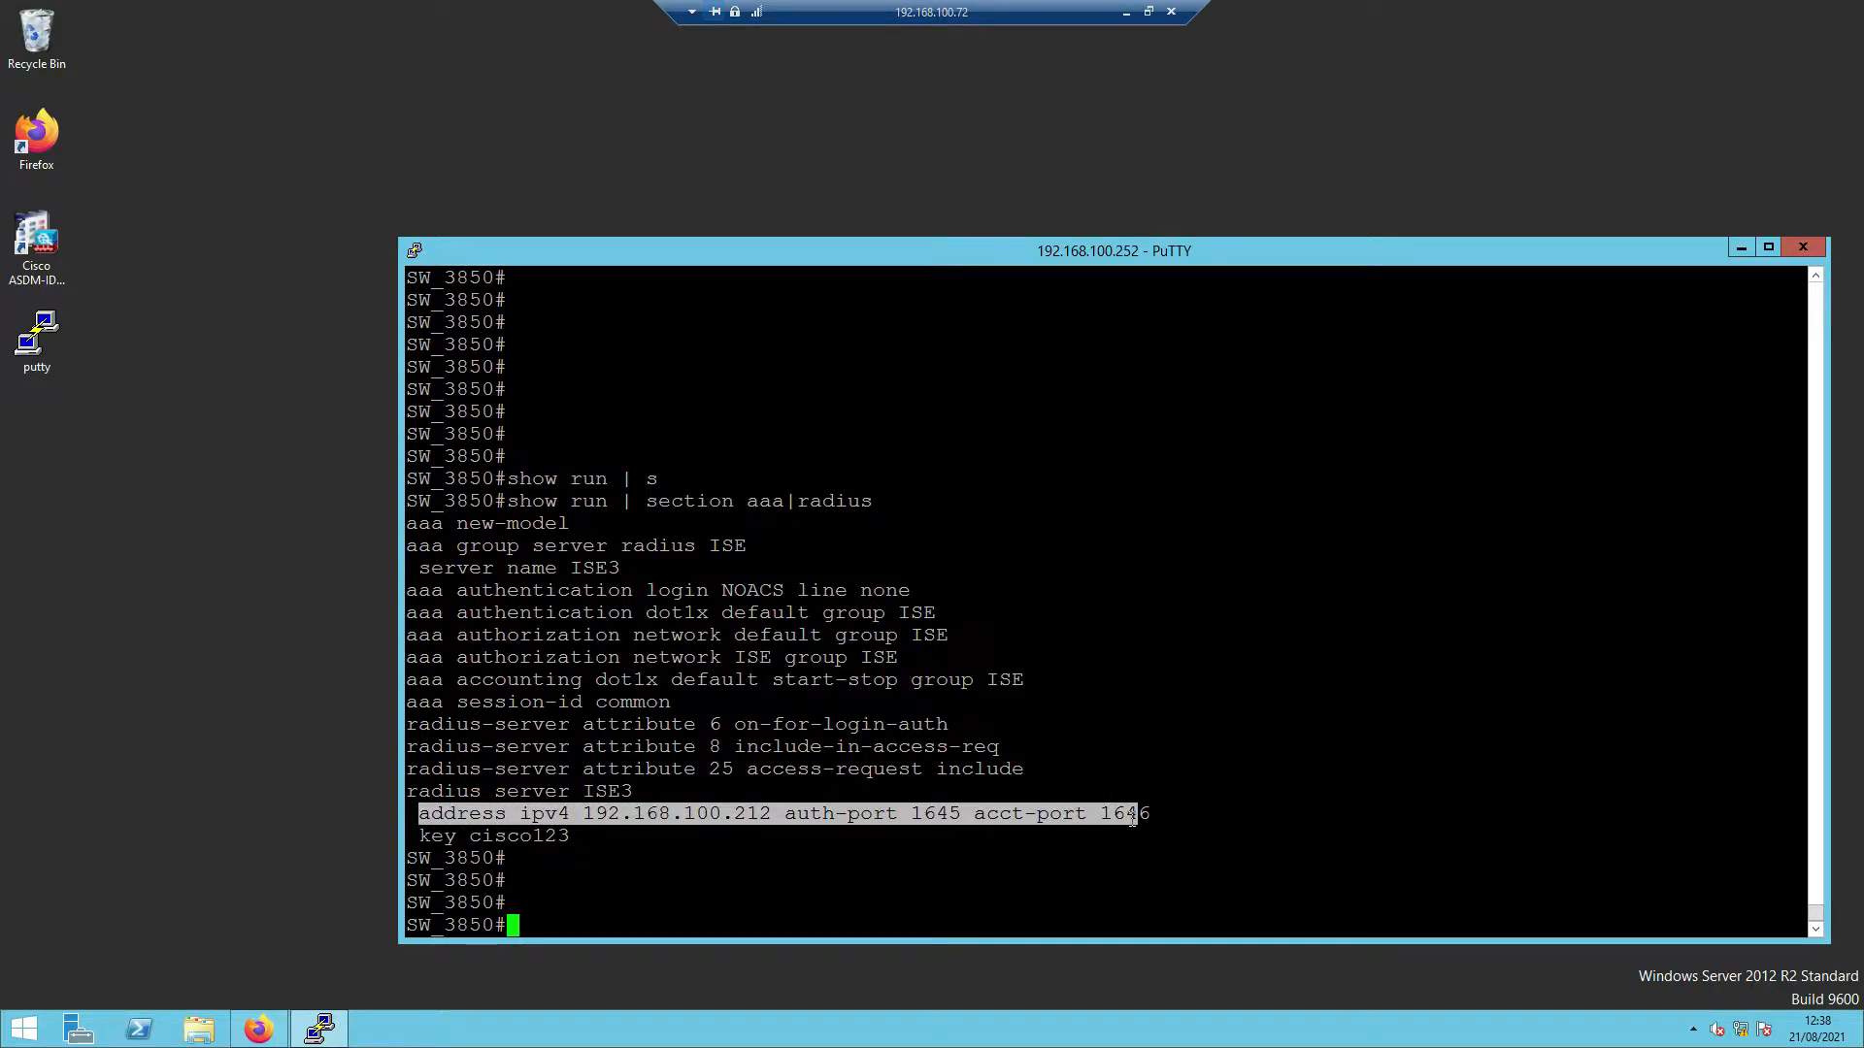
pyautogui.moveTo(595, 815); pyautogui.dragTo(761, 815)
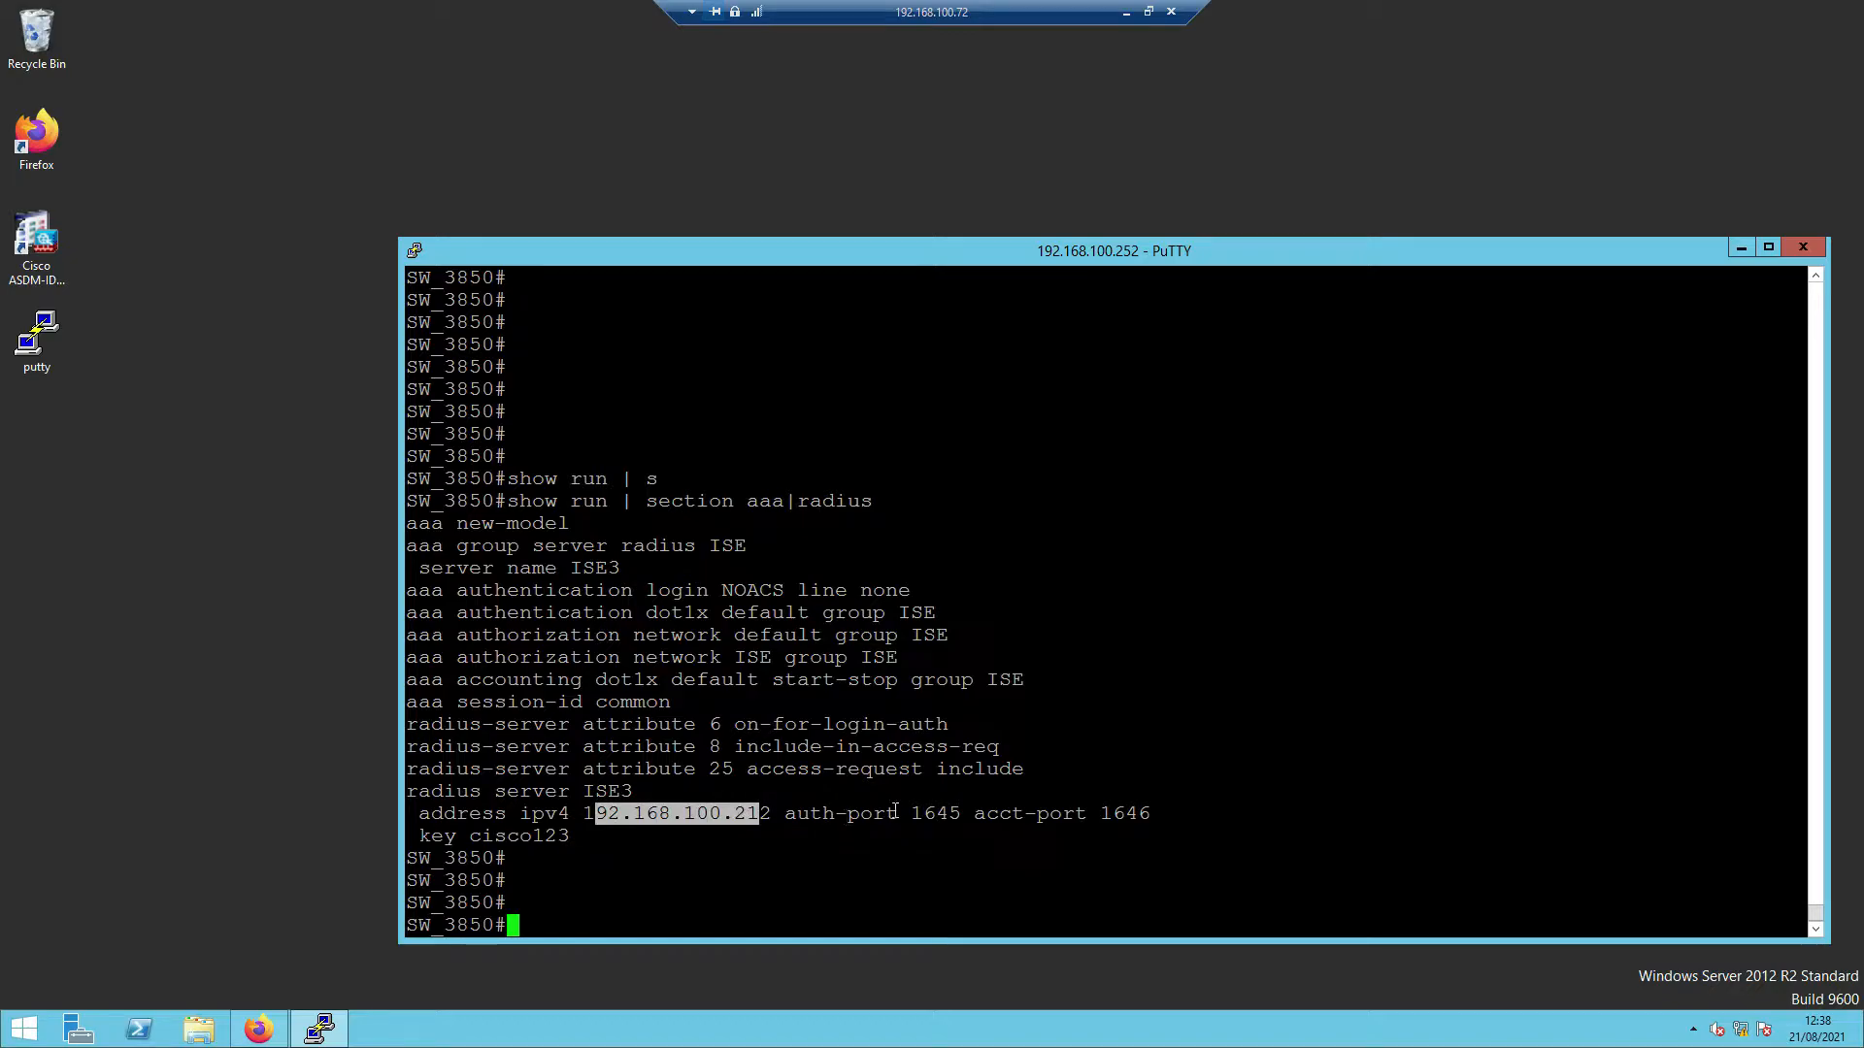
pyautogui.moveTo(905, 815); pyautogui.dragTo(961, 815)
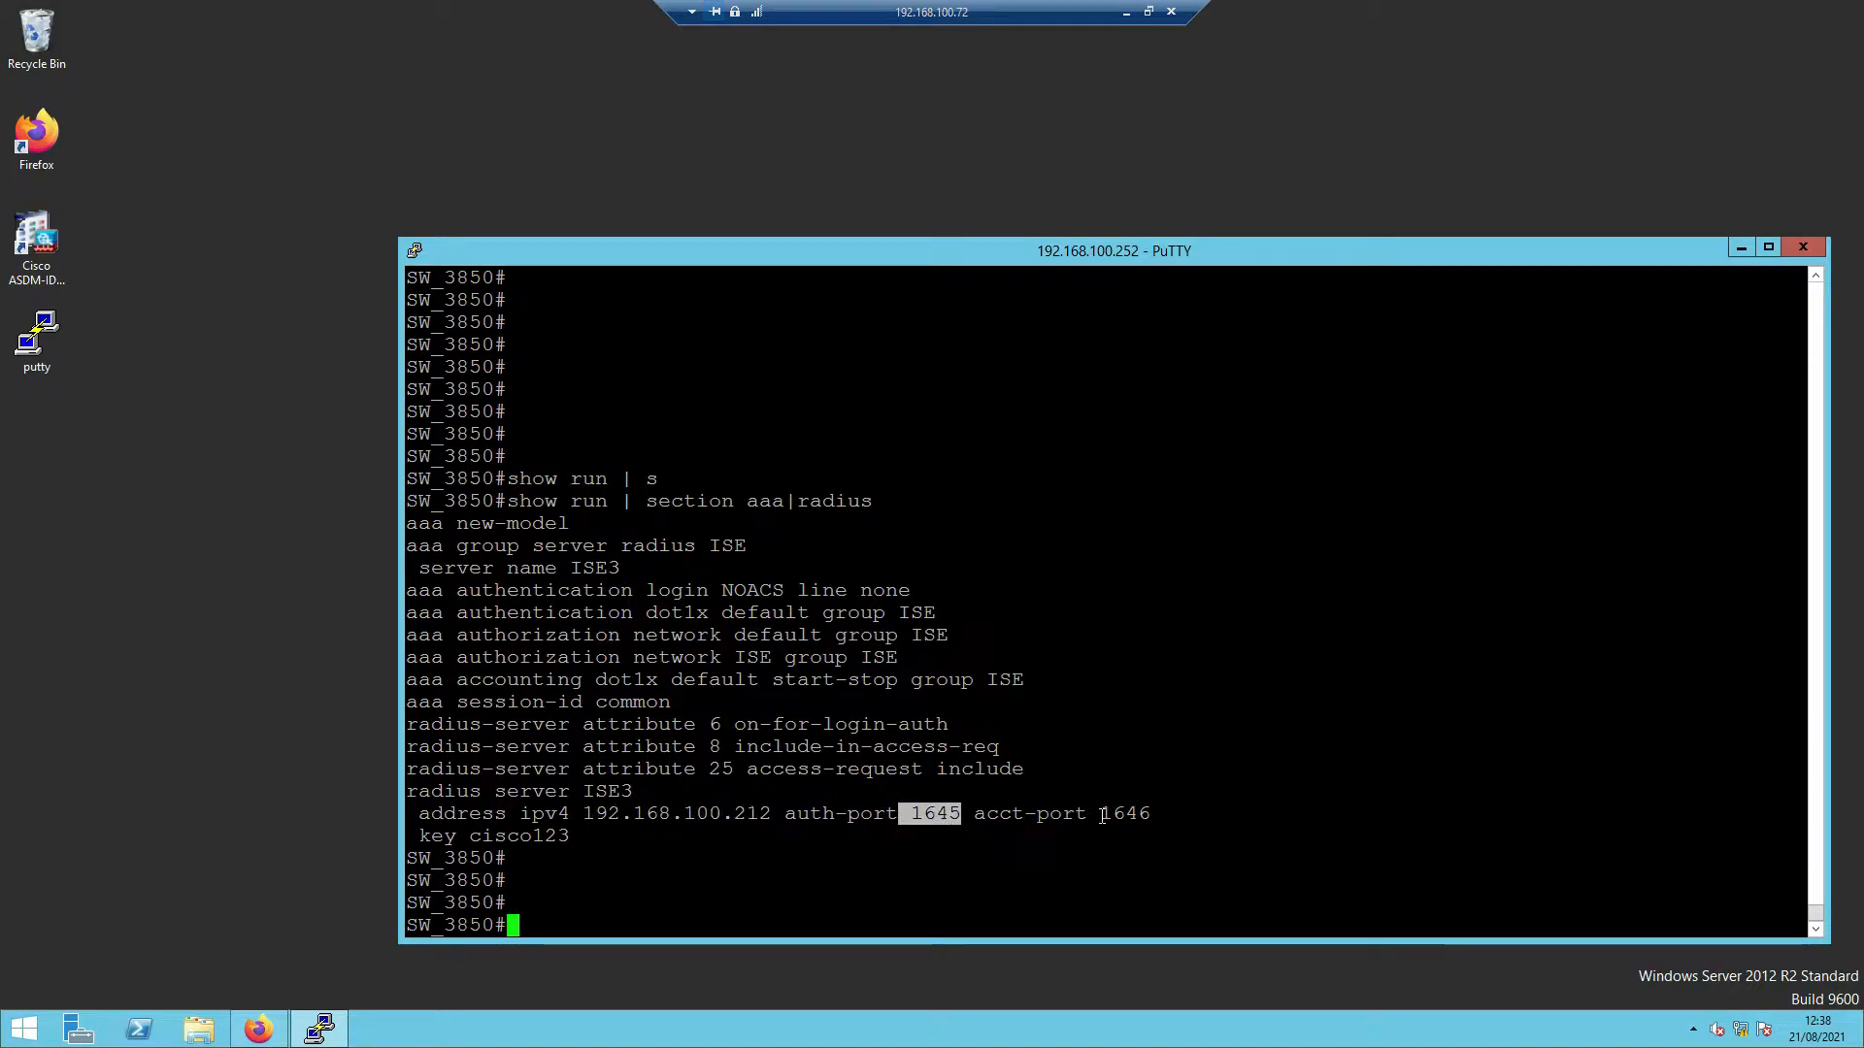
pyautogui.moveTo(1087, 816); pyautogui.dragTo(1138, 815)
pyautogui.moveTo(432, 837); pyautogui.dragTo(558, 841)
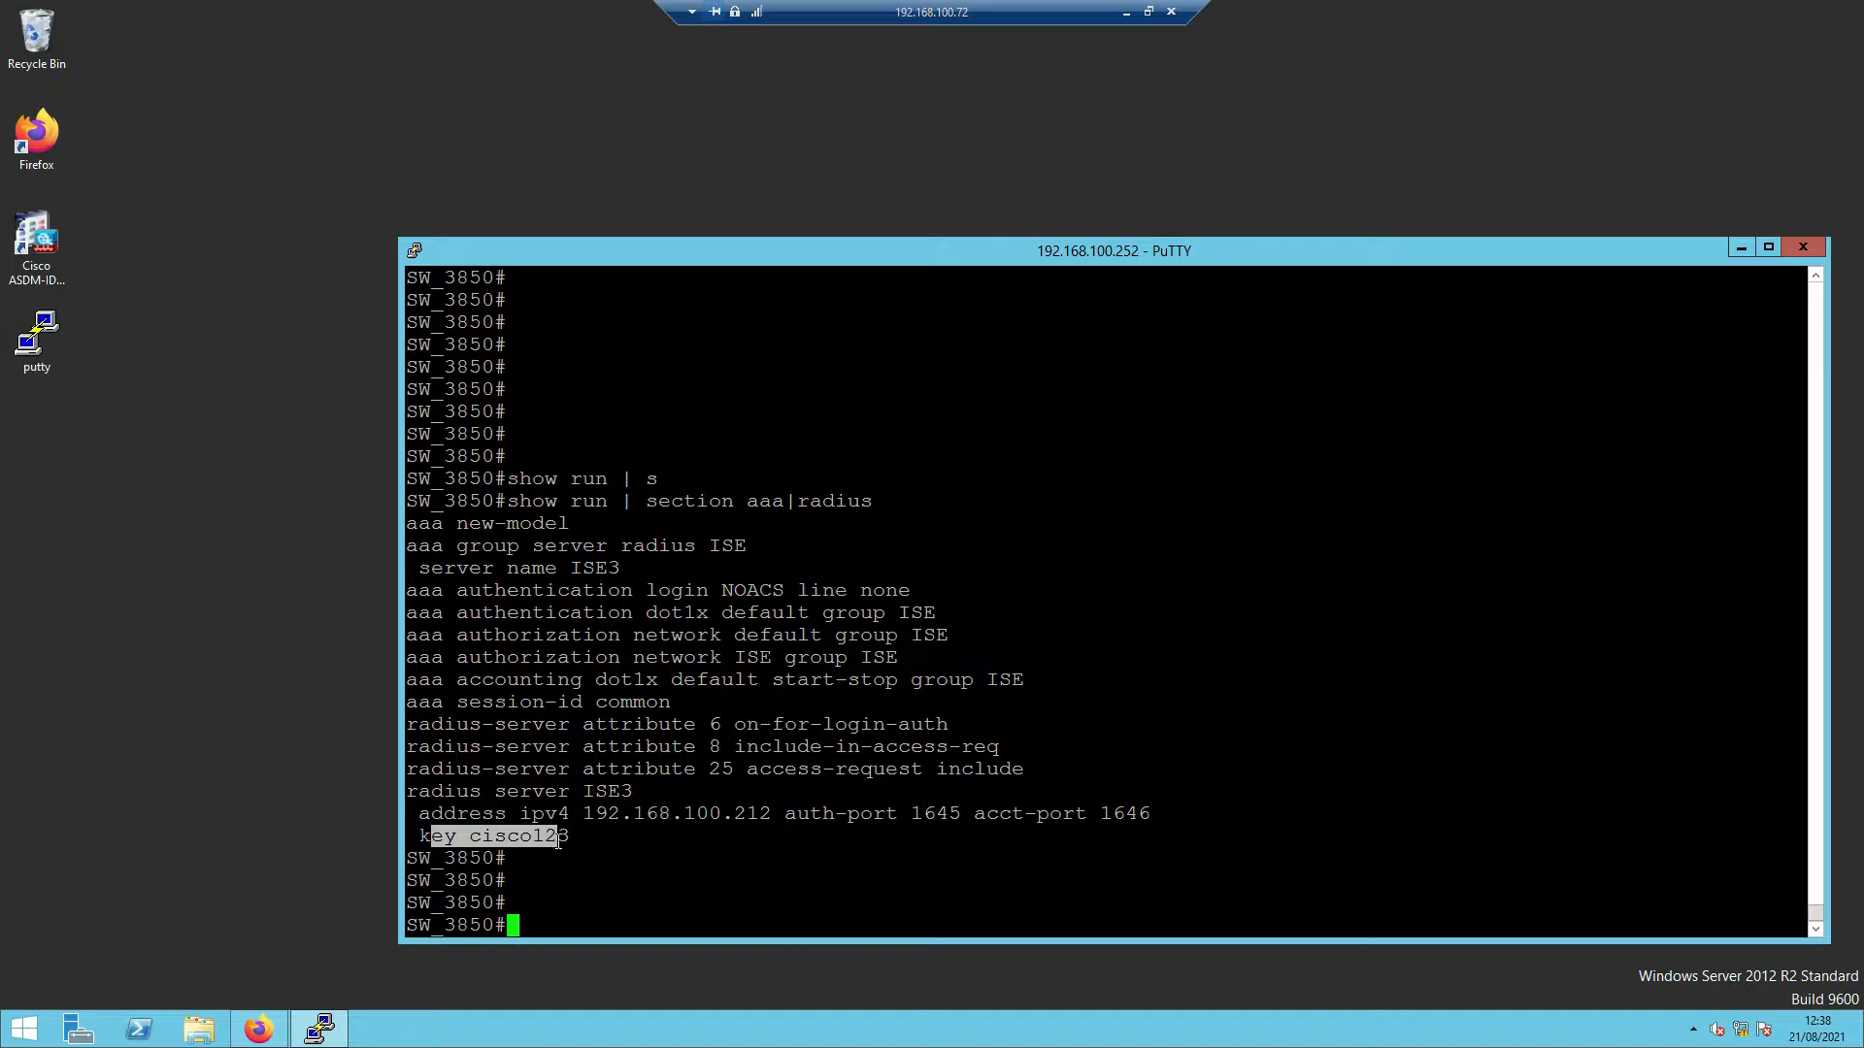
pyautogui.click(255, 1035)
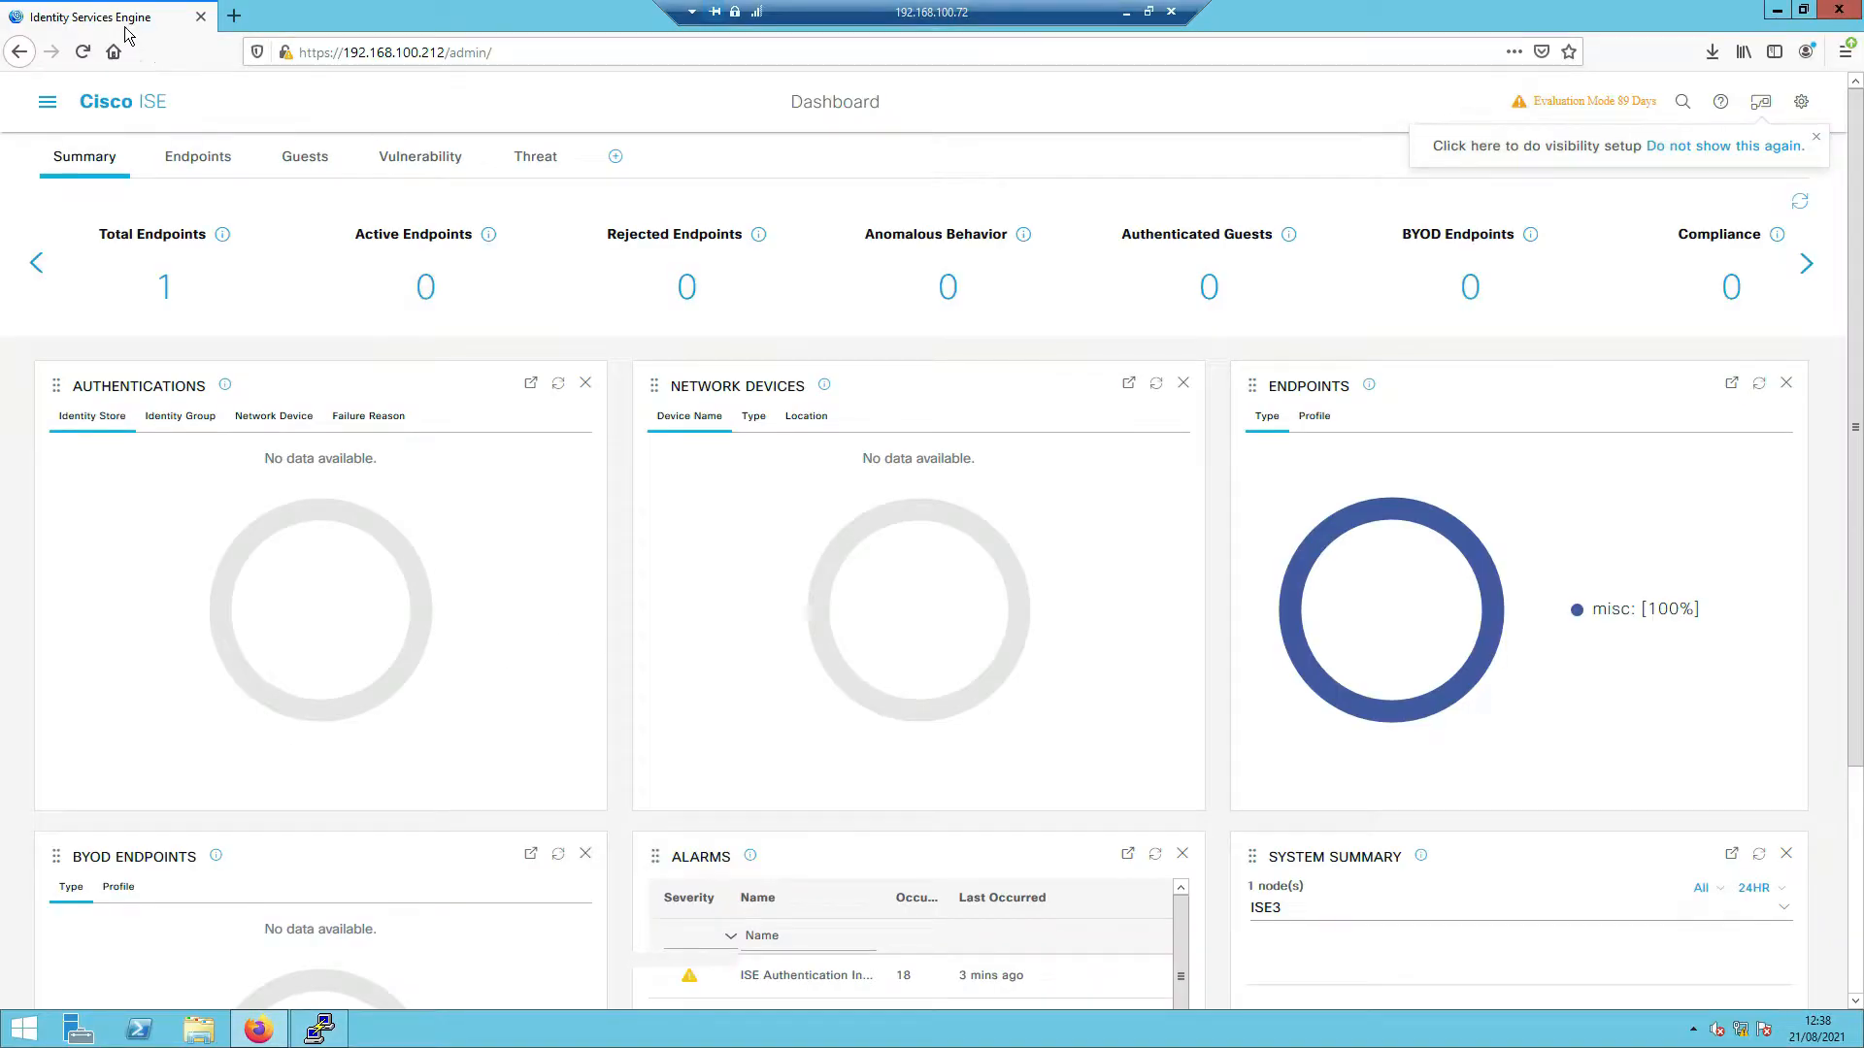
# - Start adding a new device under Administration > Network Devices in ISE
pyautogui.click(49, 108)
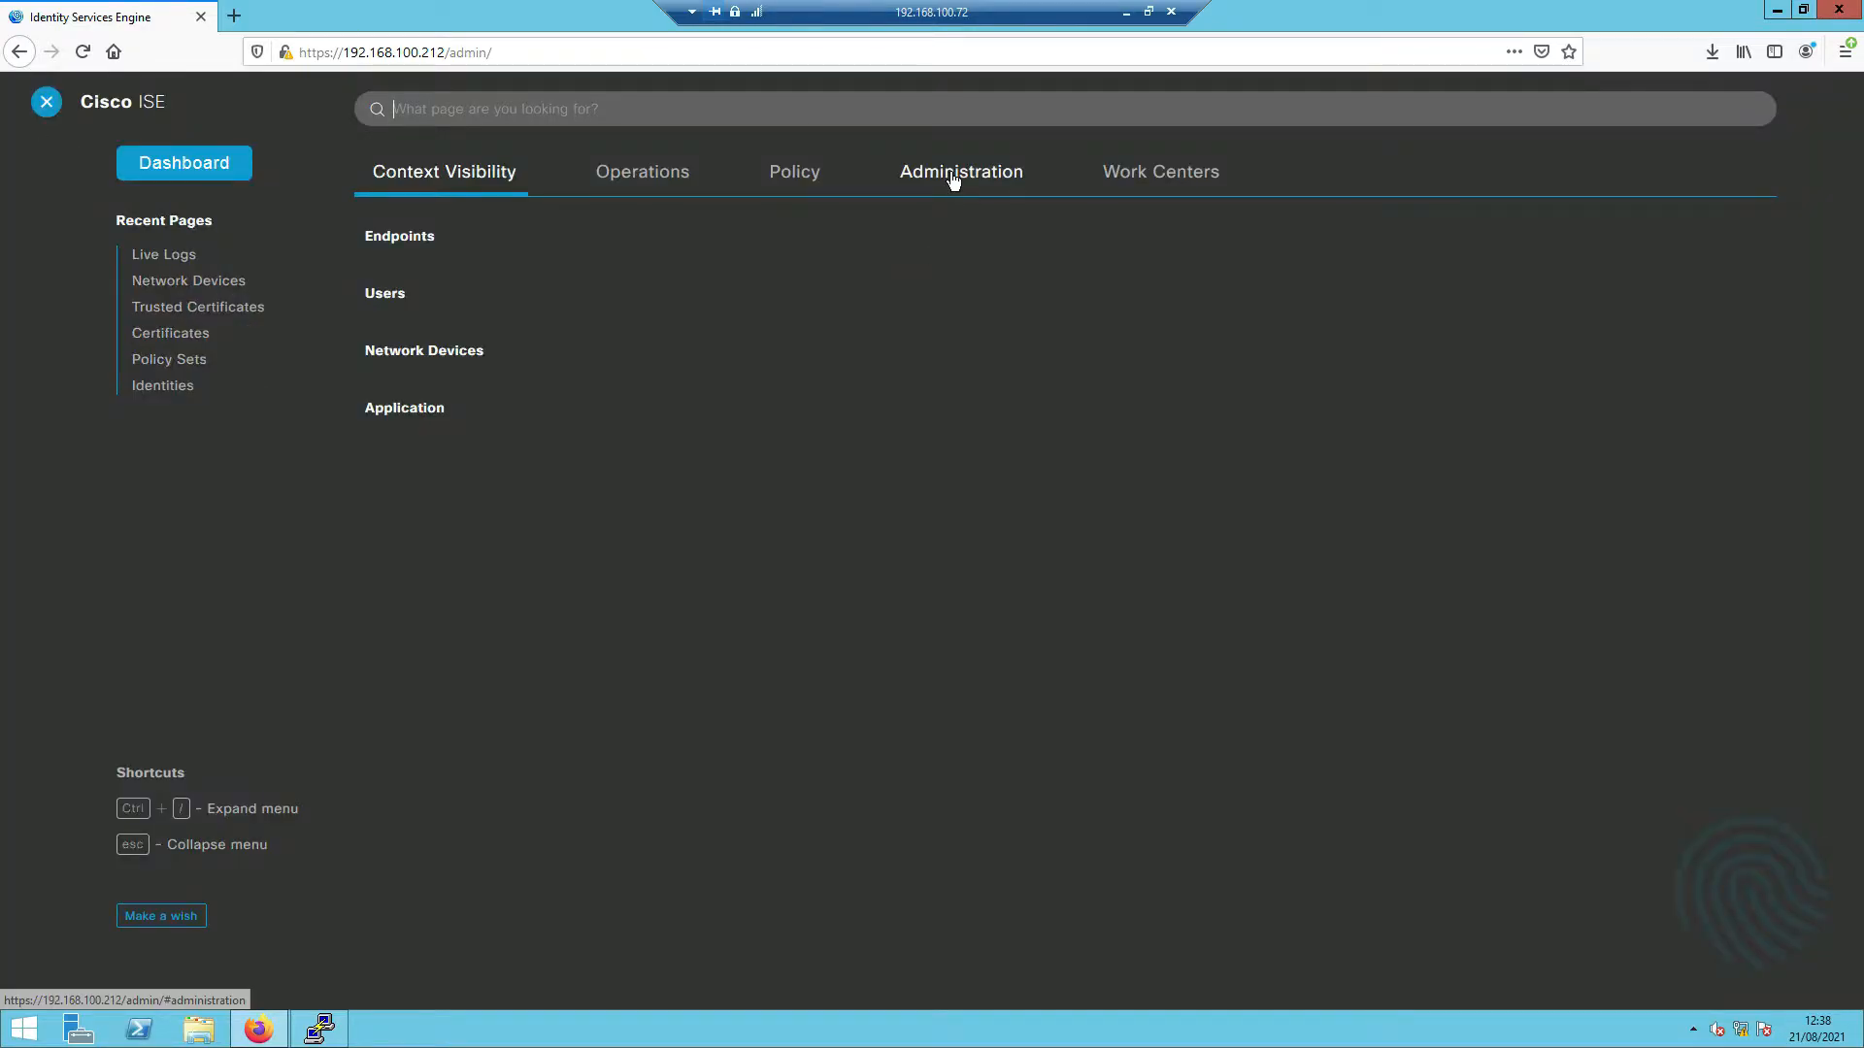
pyautogui.click(956, 173)
pyautogui.click(876, 278)
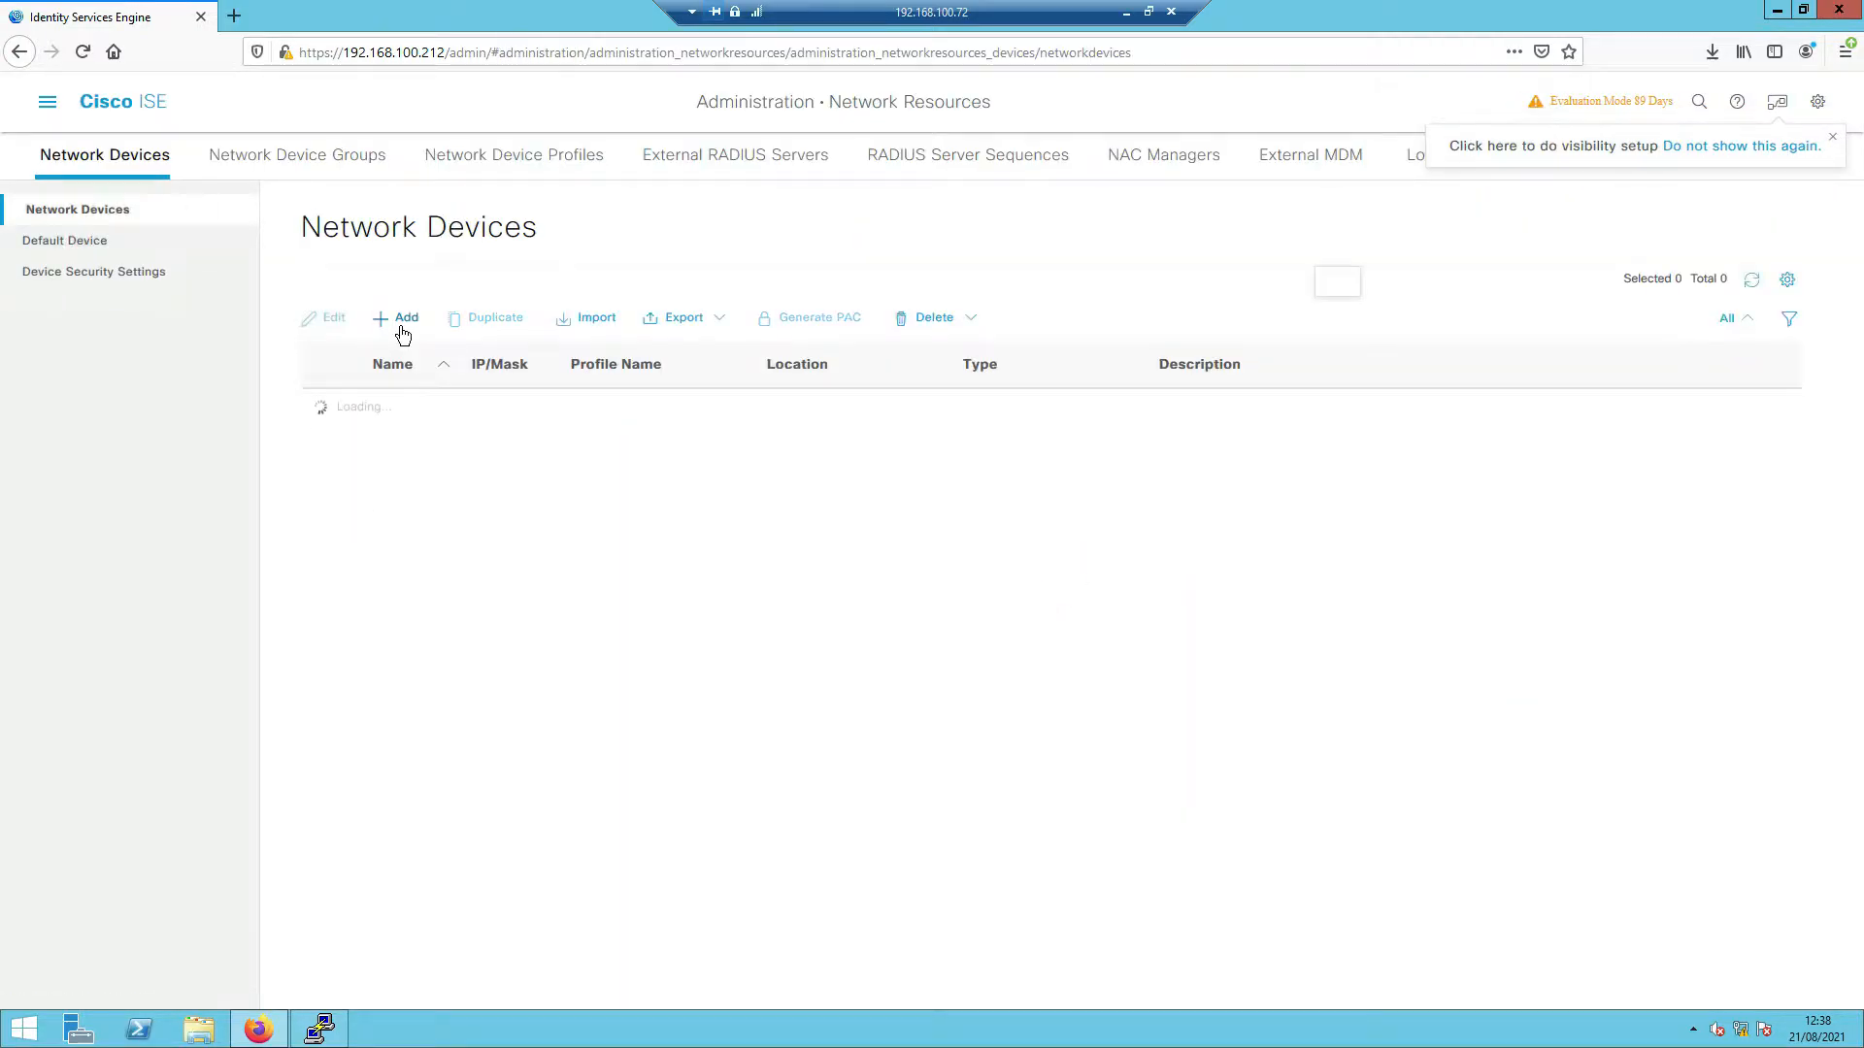
pyautogui.click(404, 330)
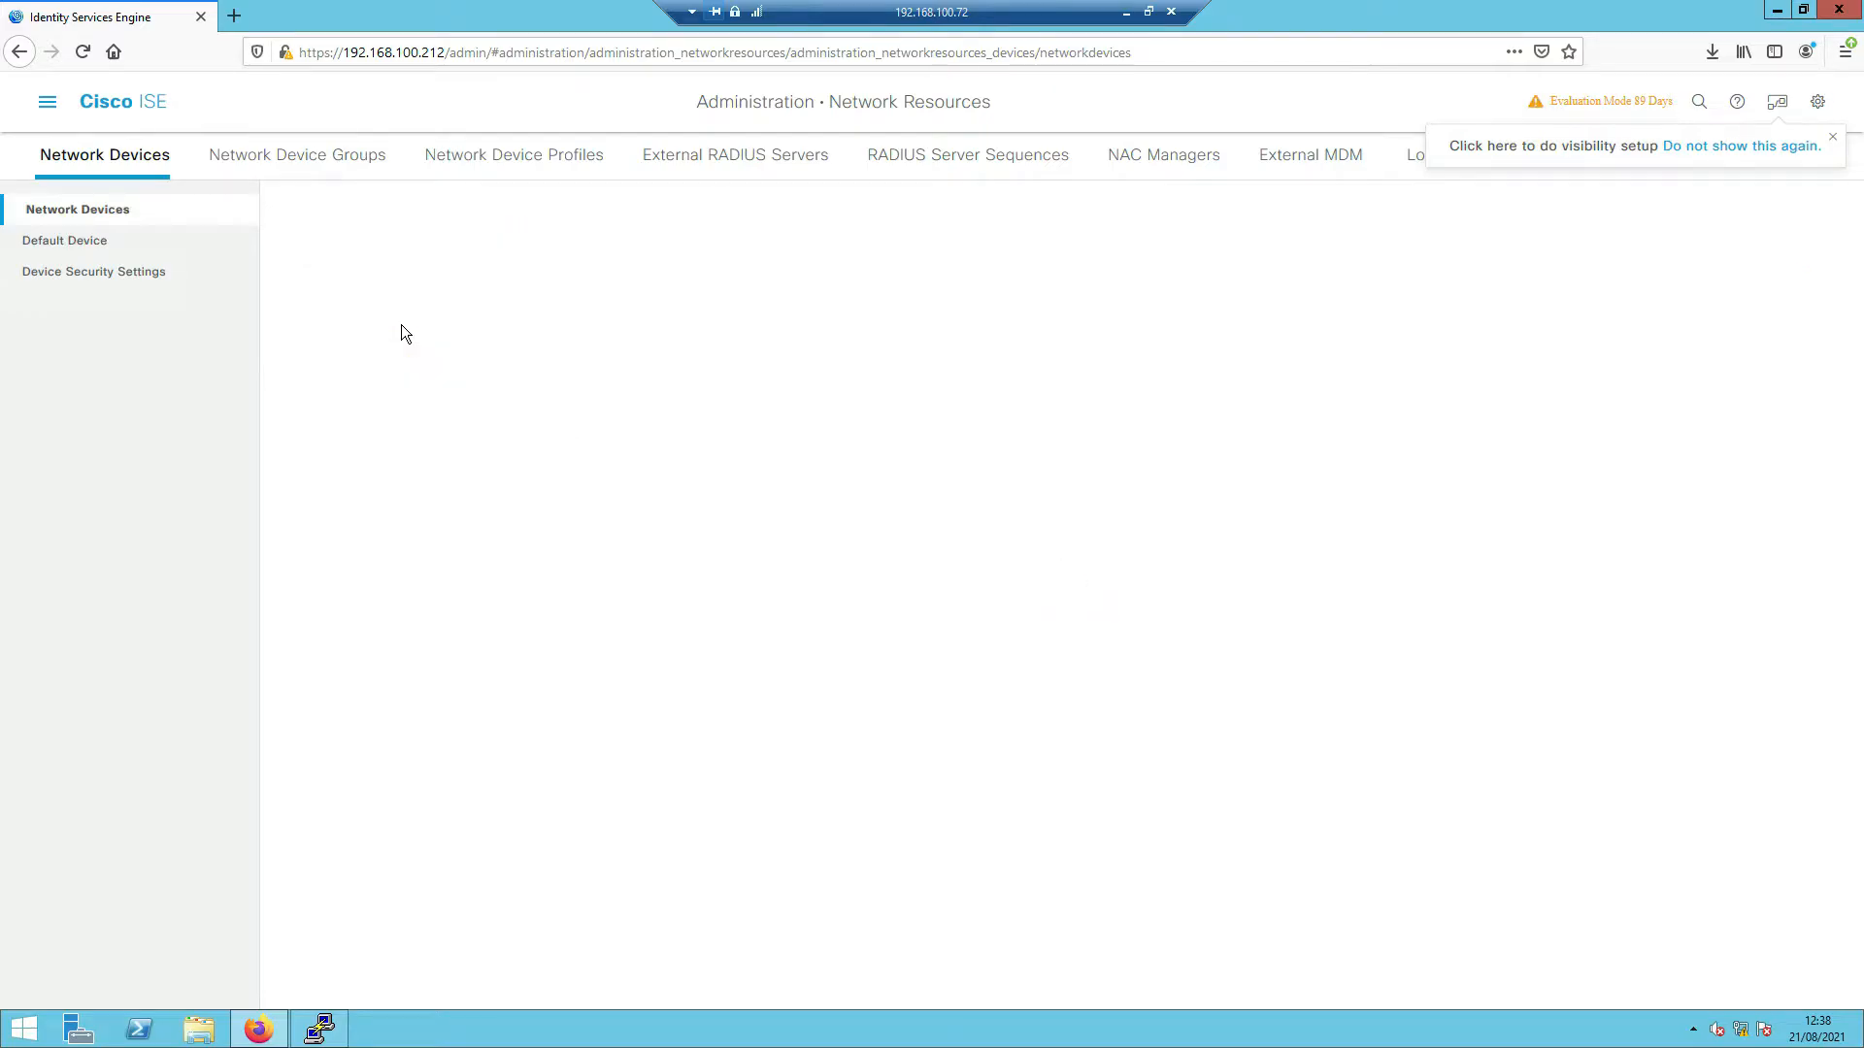
# - Run 'show ip interface brief | ex un' on the switch and copy Vlan100's address 192.168.100.252
pyautogui.click(319, 1029)
pyautogui.click(820, 643)
pyautogui.write('show ip int')
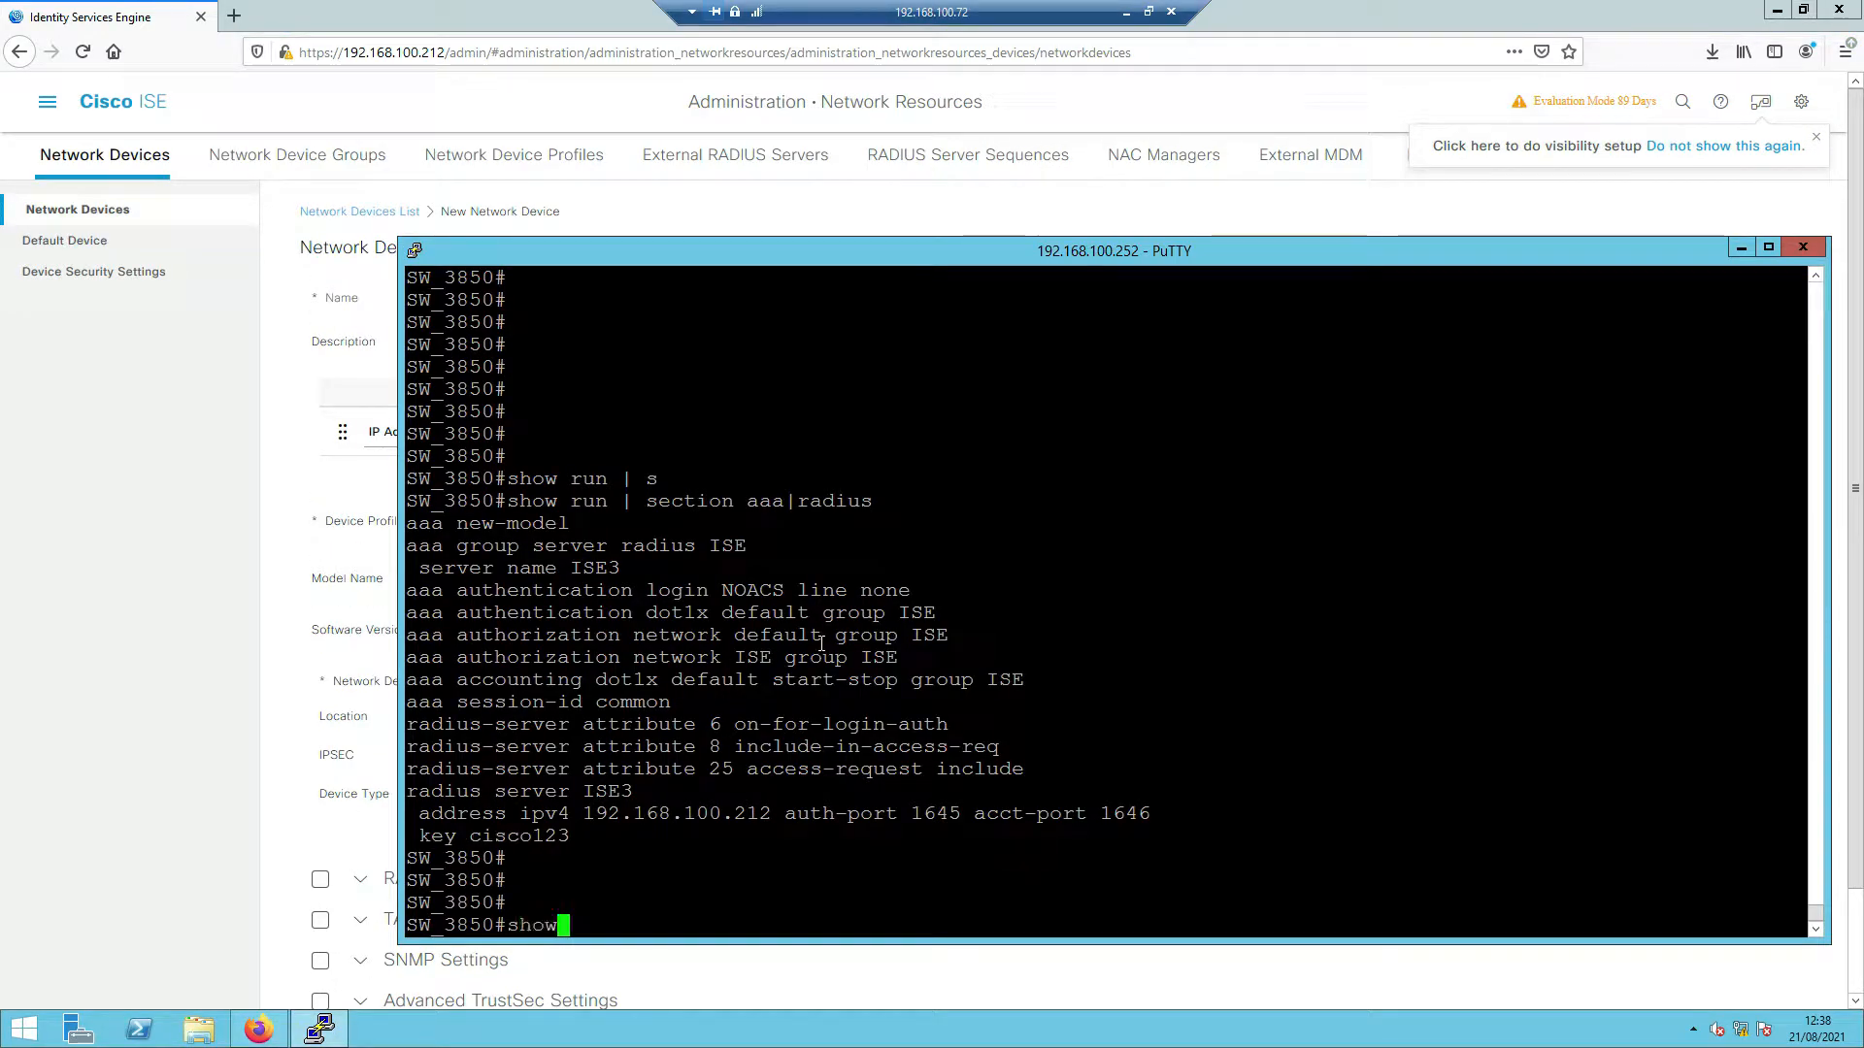
pyautogui.press('Tab')
pyautogui.write('br')
pyautogui.press('Tab')
pyautogui.write('| ex un')
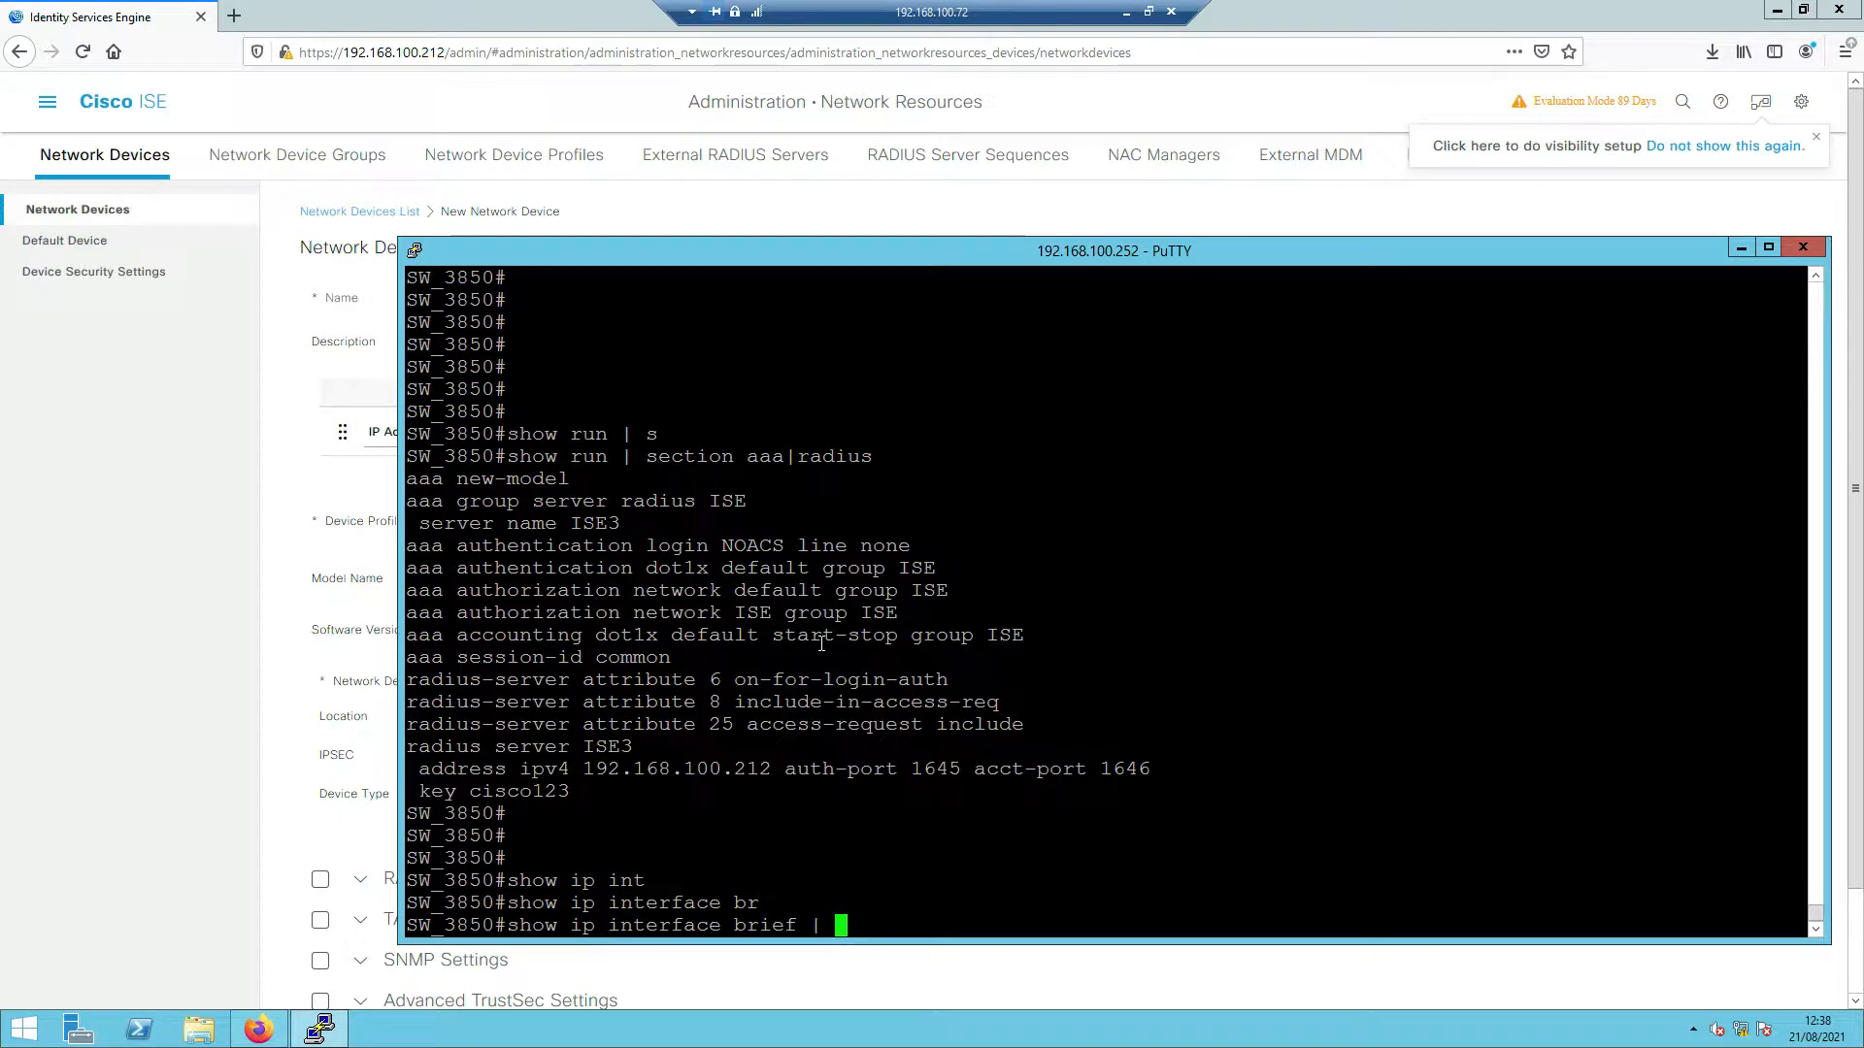
pyautogui.press('Return')
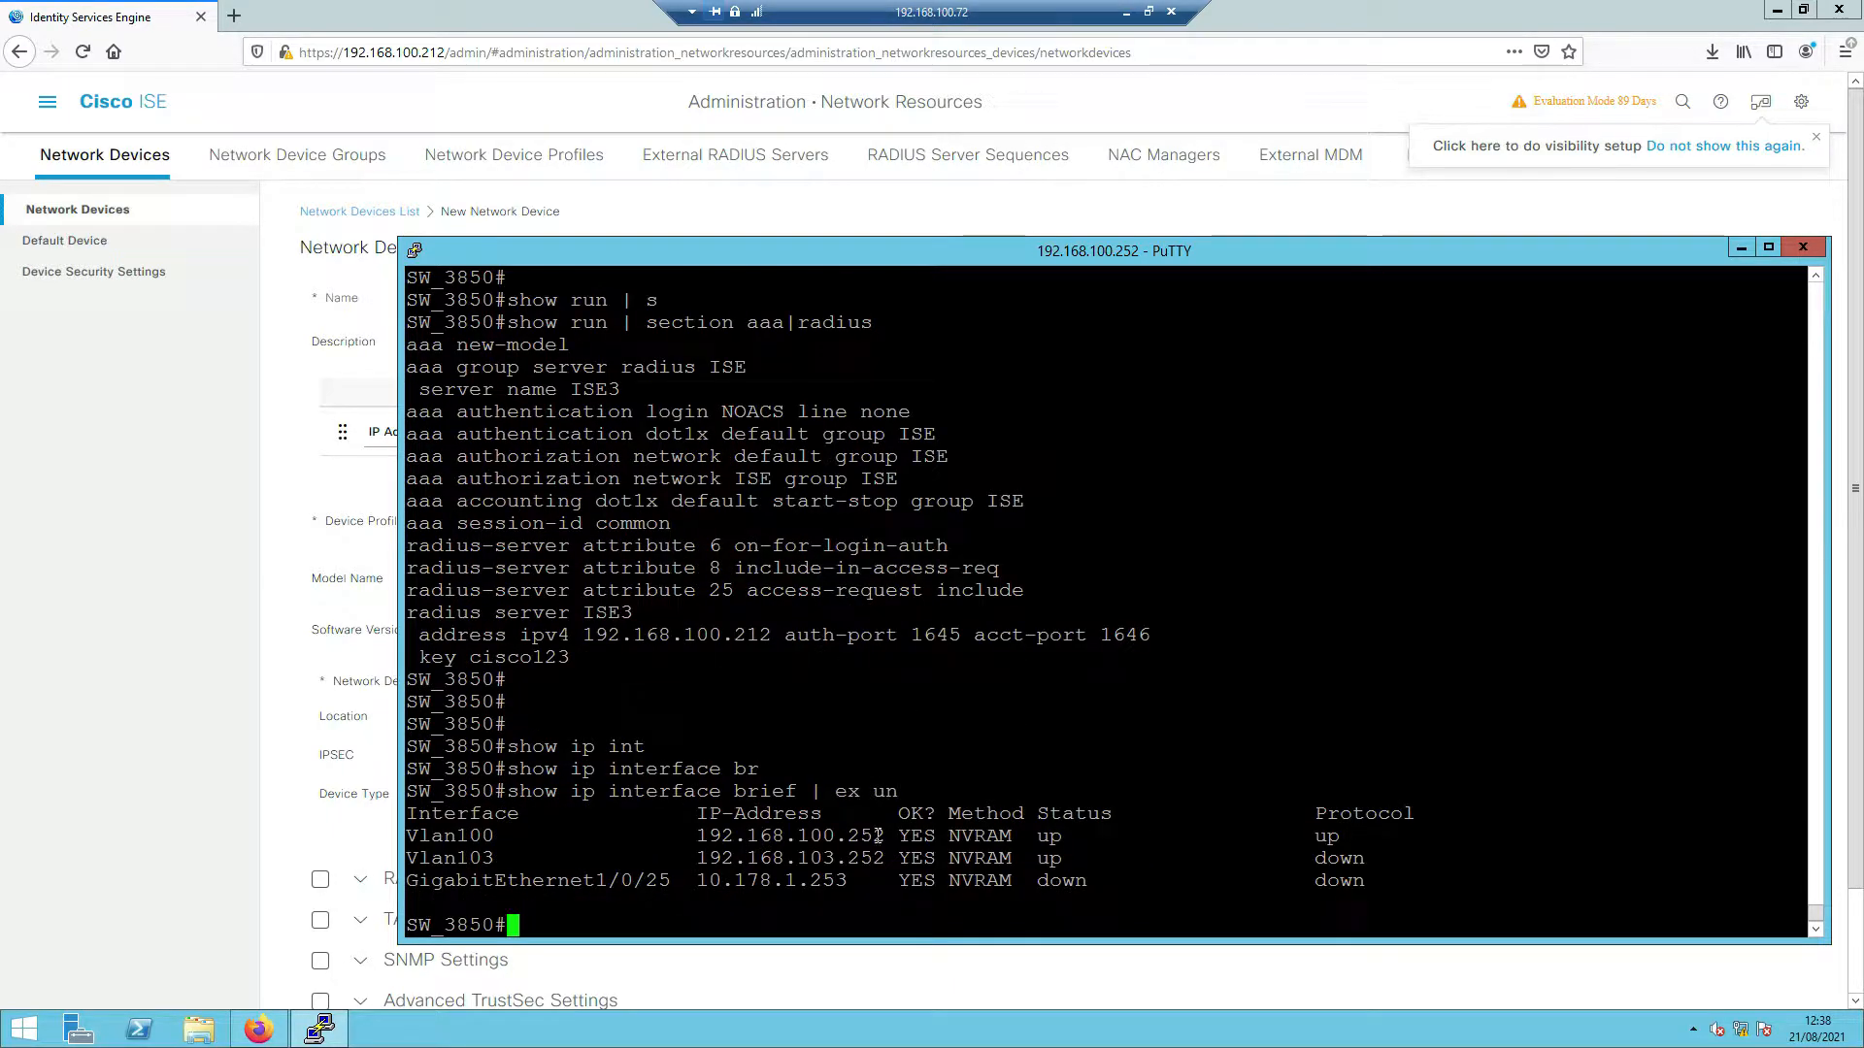
pyautogui.moveTo(884, 836); pyautogui.dragTo(701, 836)
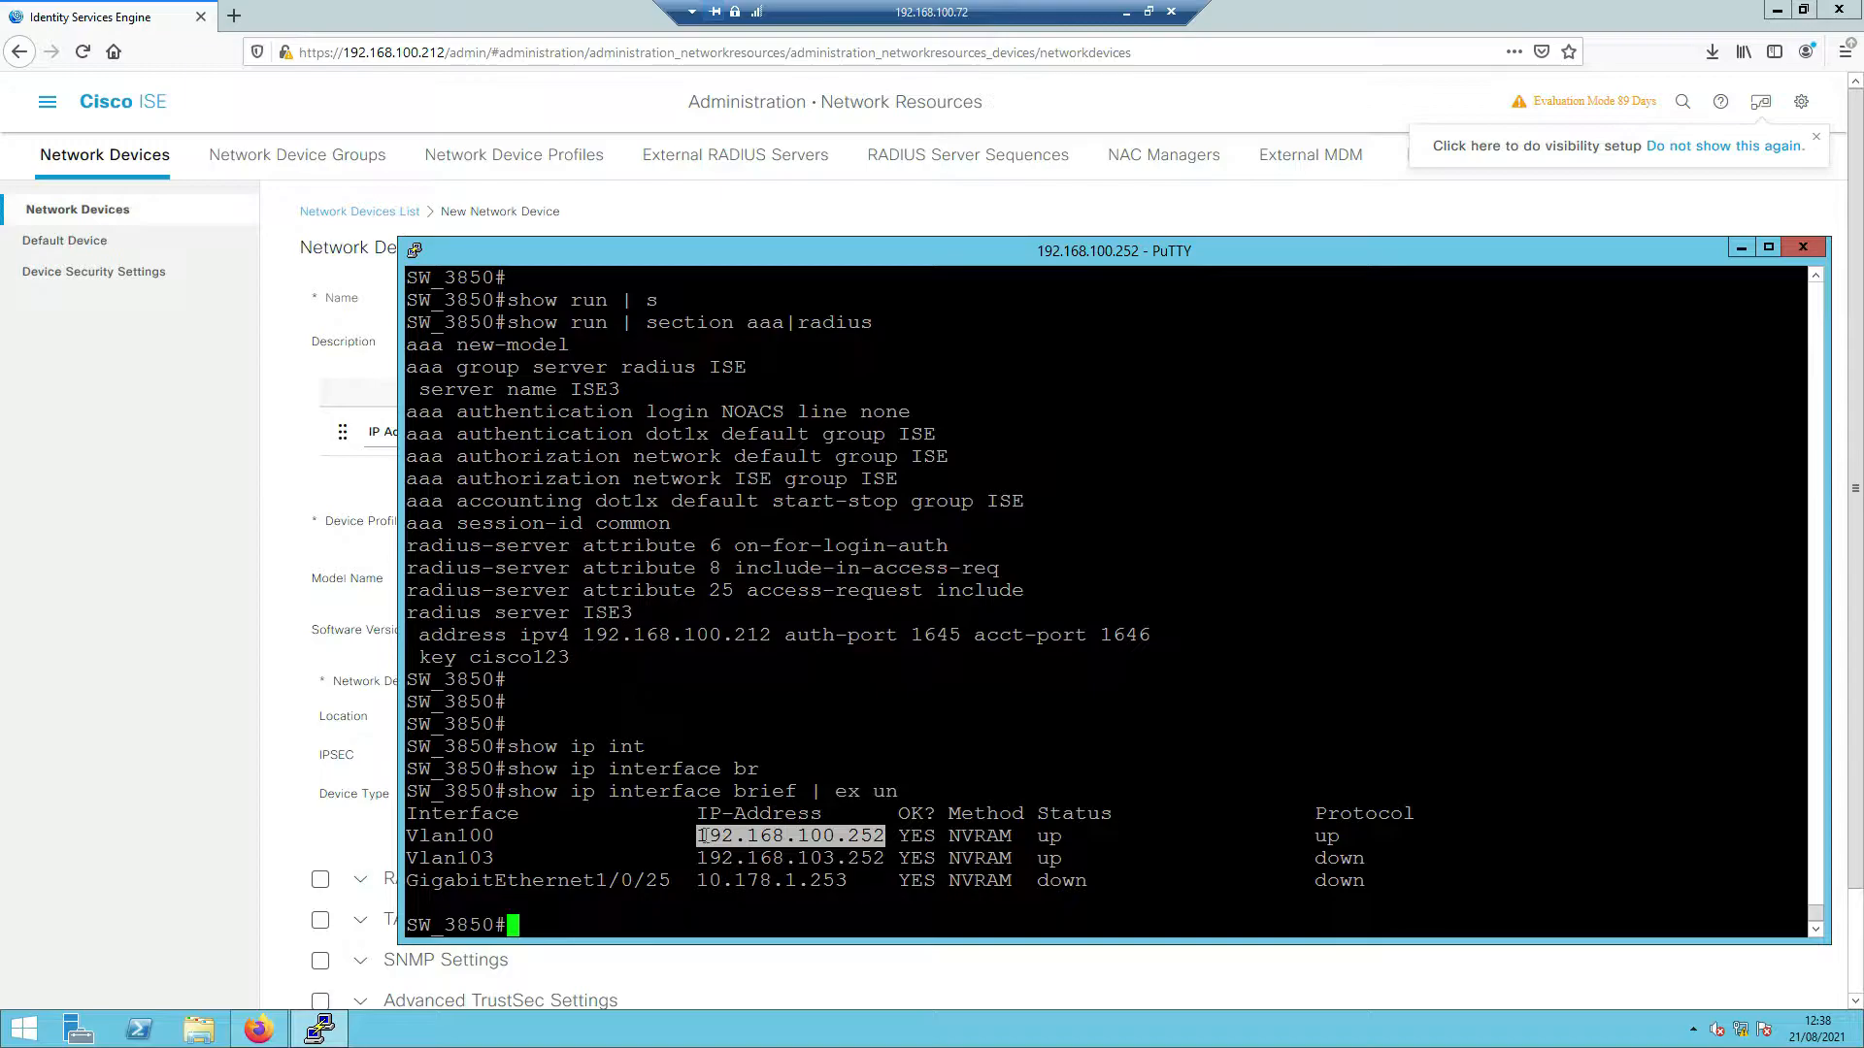
pyautogui.press('Return')
pyautogui.click(206, 761)
# - Name the new network device SW-3850
pyautogui.click(489, 318)
pyautogui.write('SW-3850')
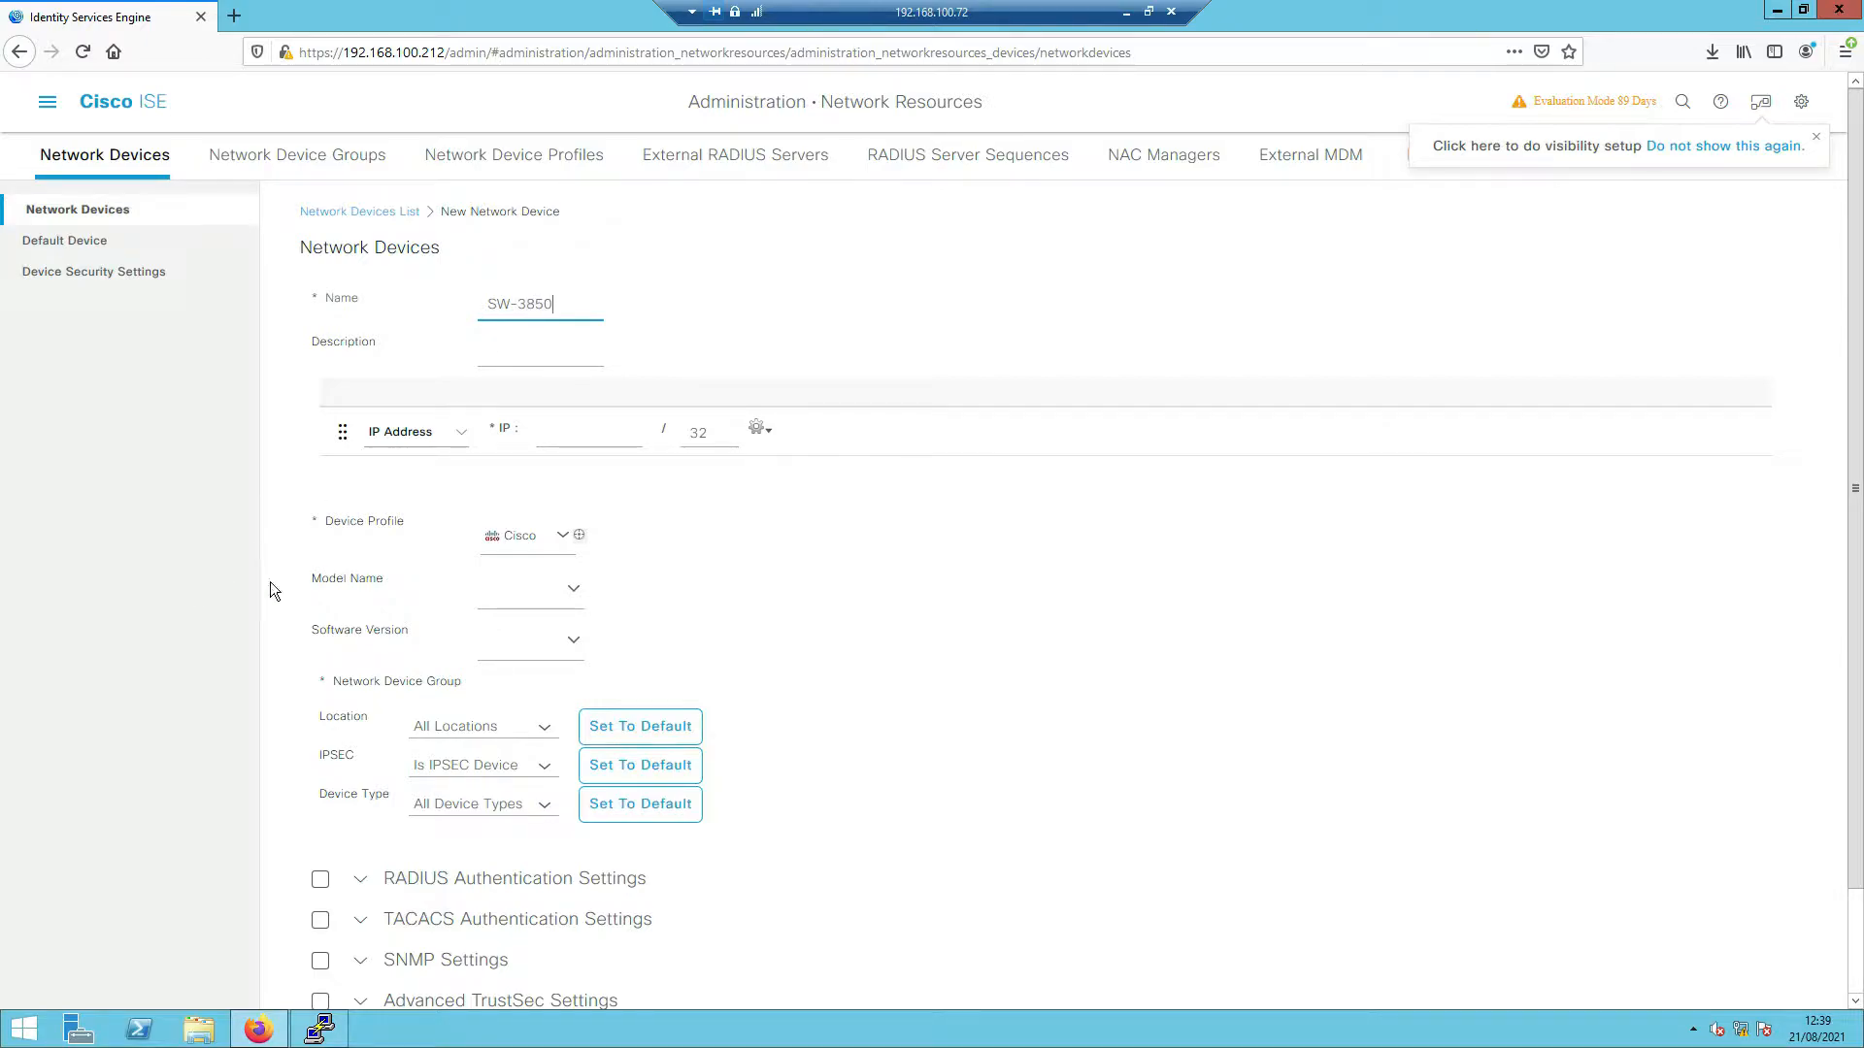
pyautogui.click(270, 584)
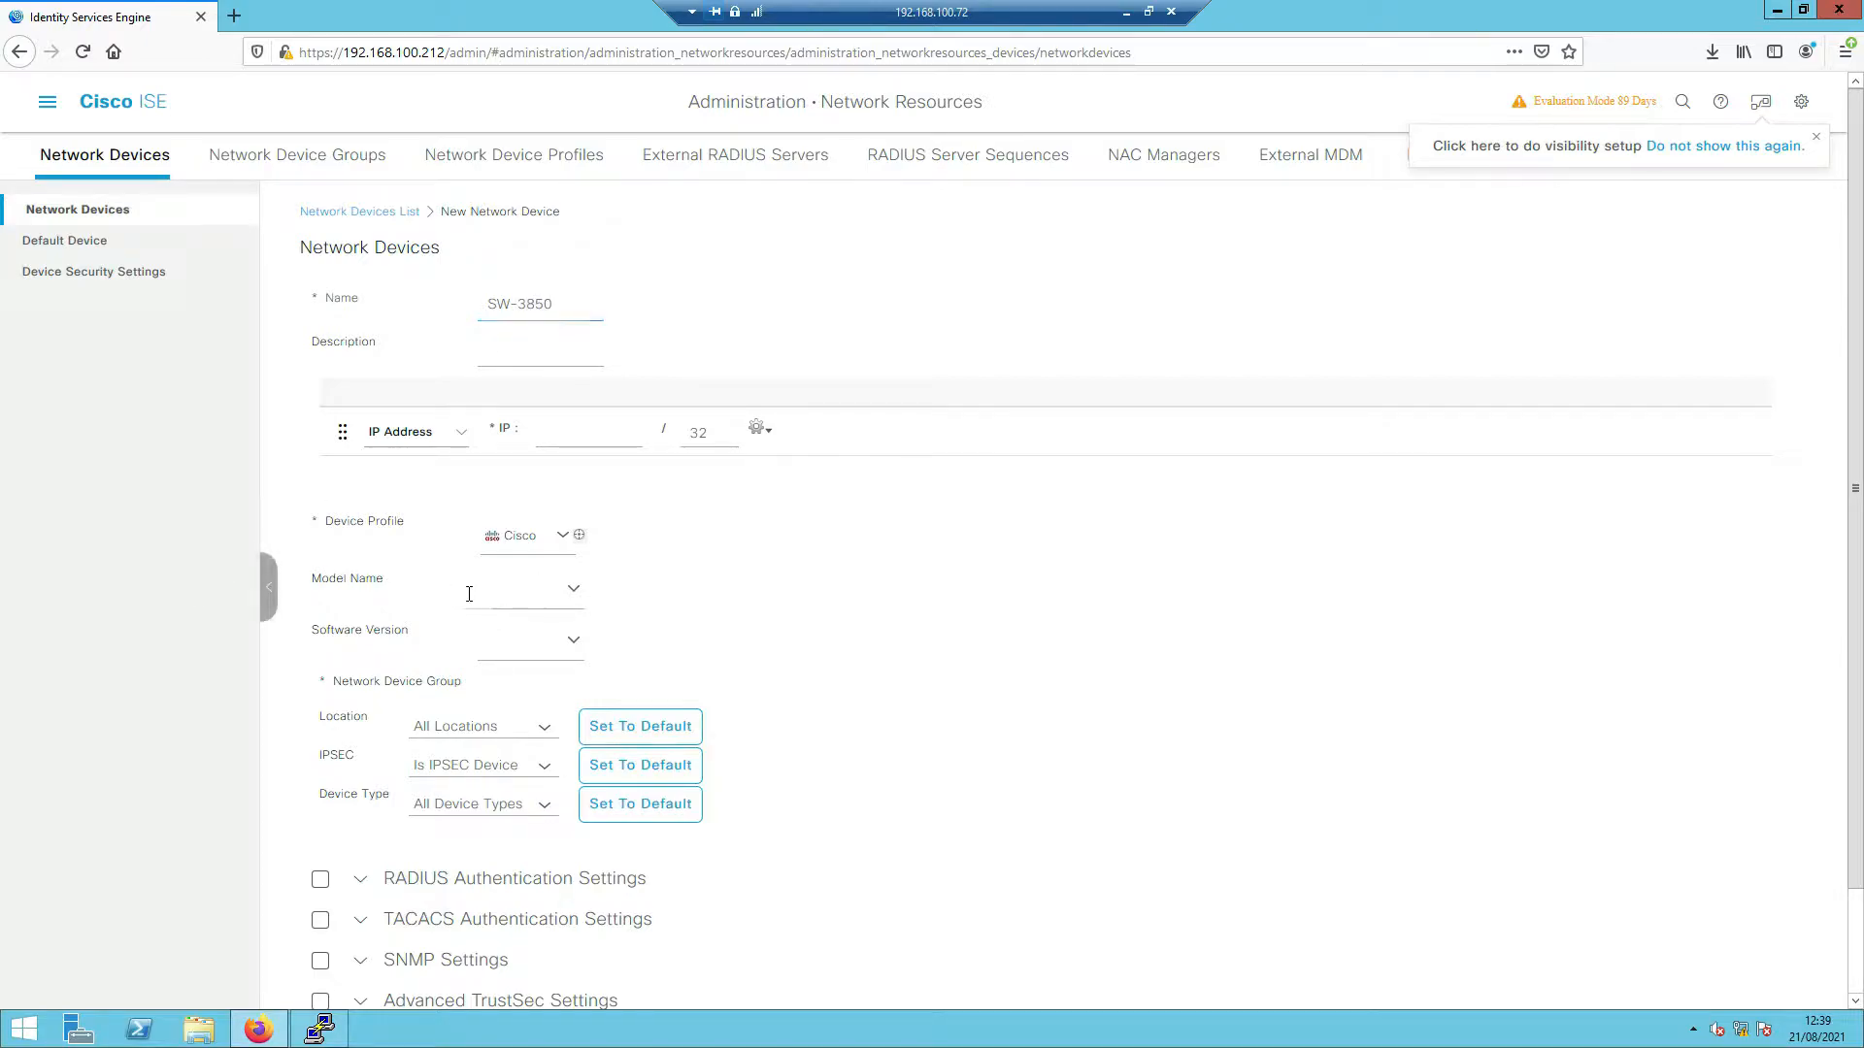
pyautogui.click(542, 727)
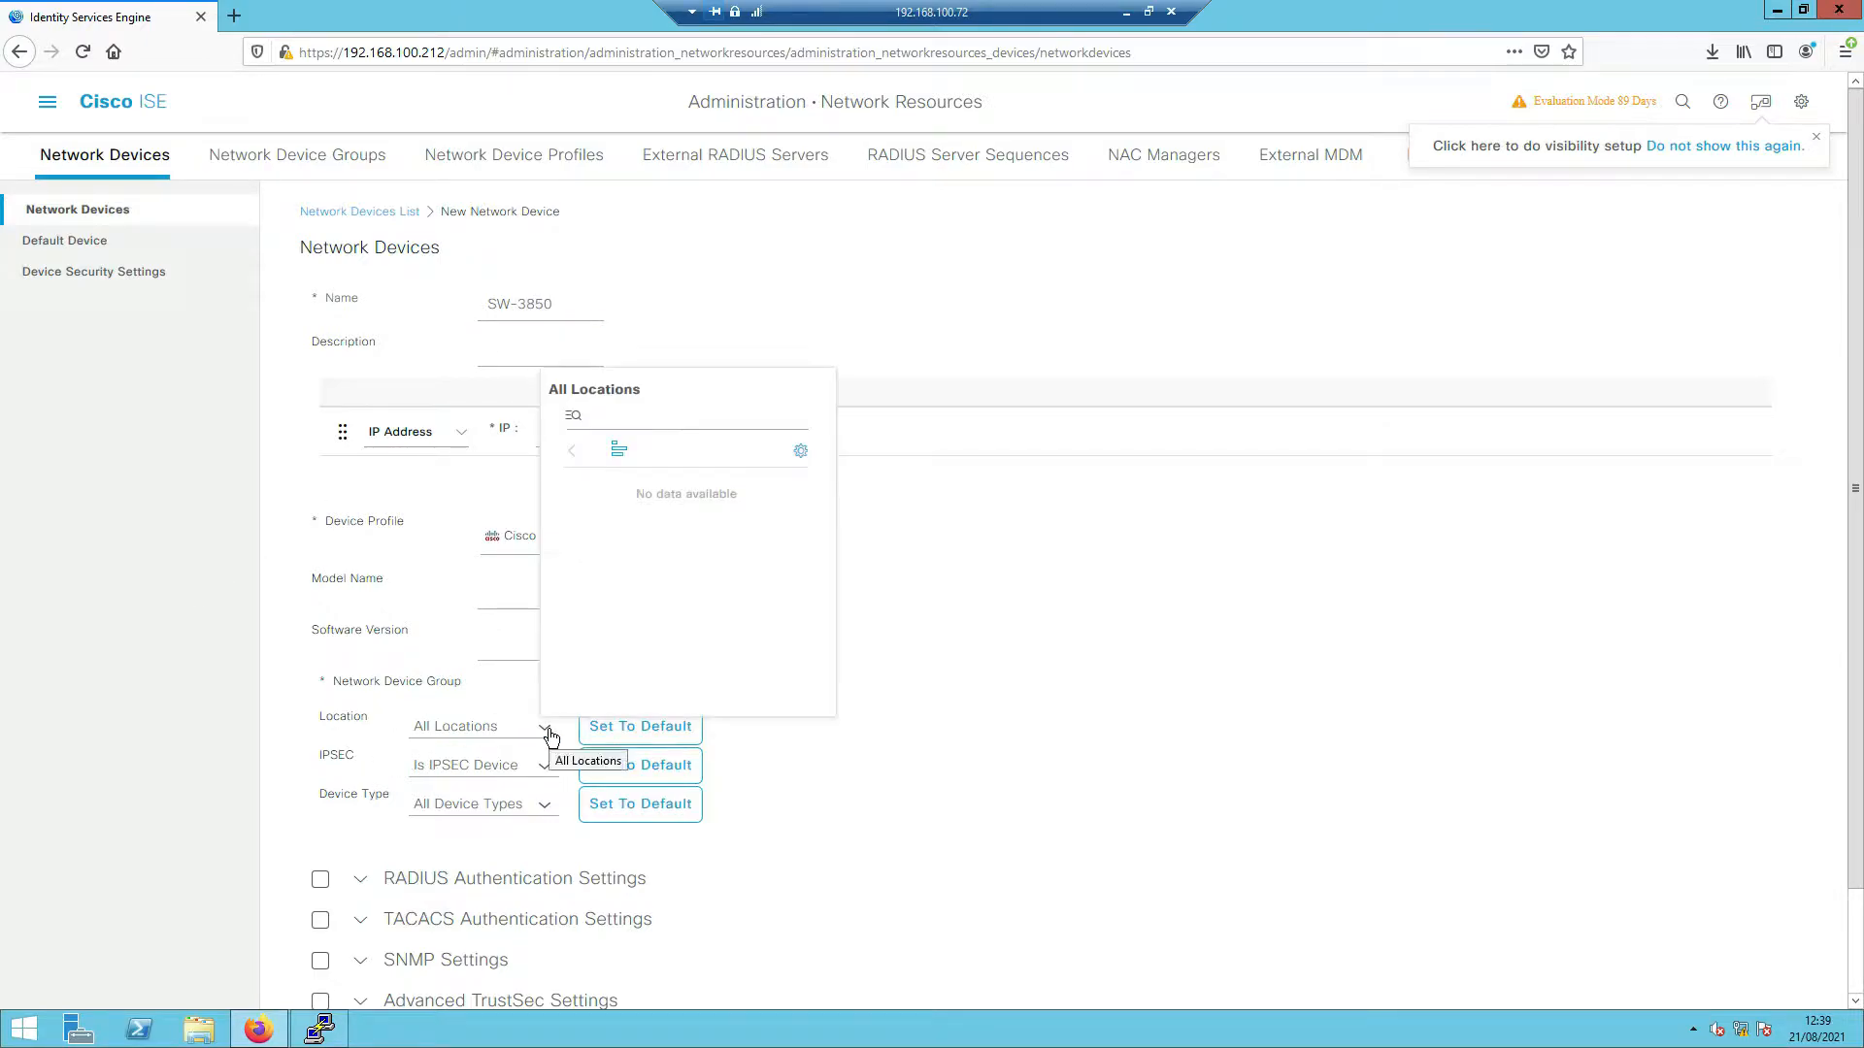
pyautogui.click(359, 815)
# - Enable RADIUS Authentication Settings and enter the shared secret, correcting a mistyped entry
pyautogui.scroll(-2, 324, 831)
pyautogui.click(320, 765)
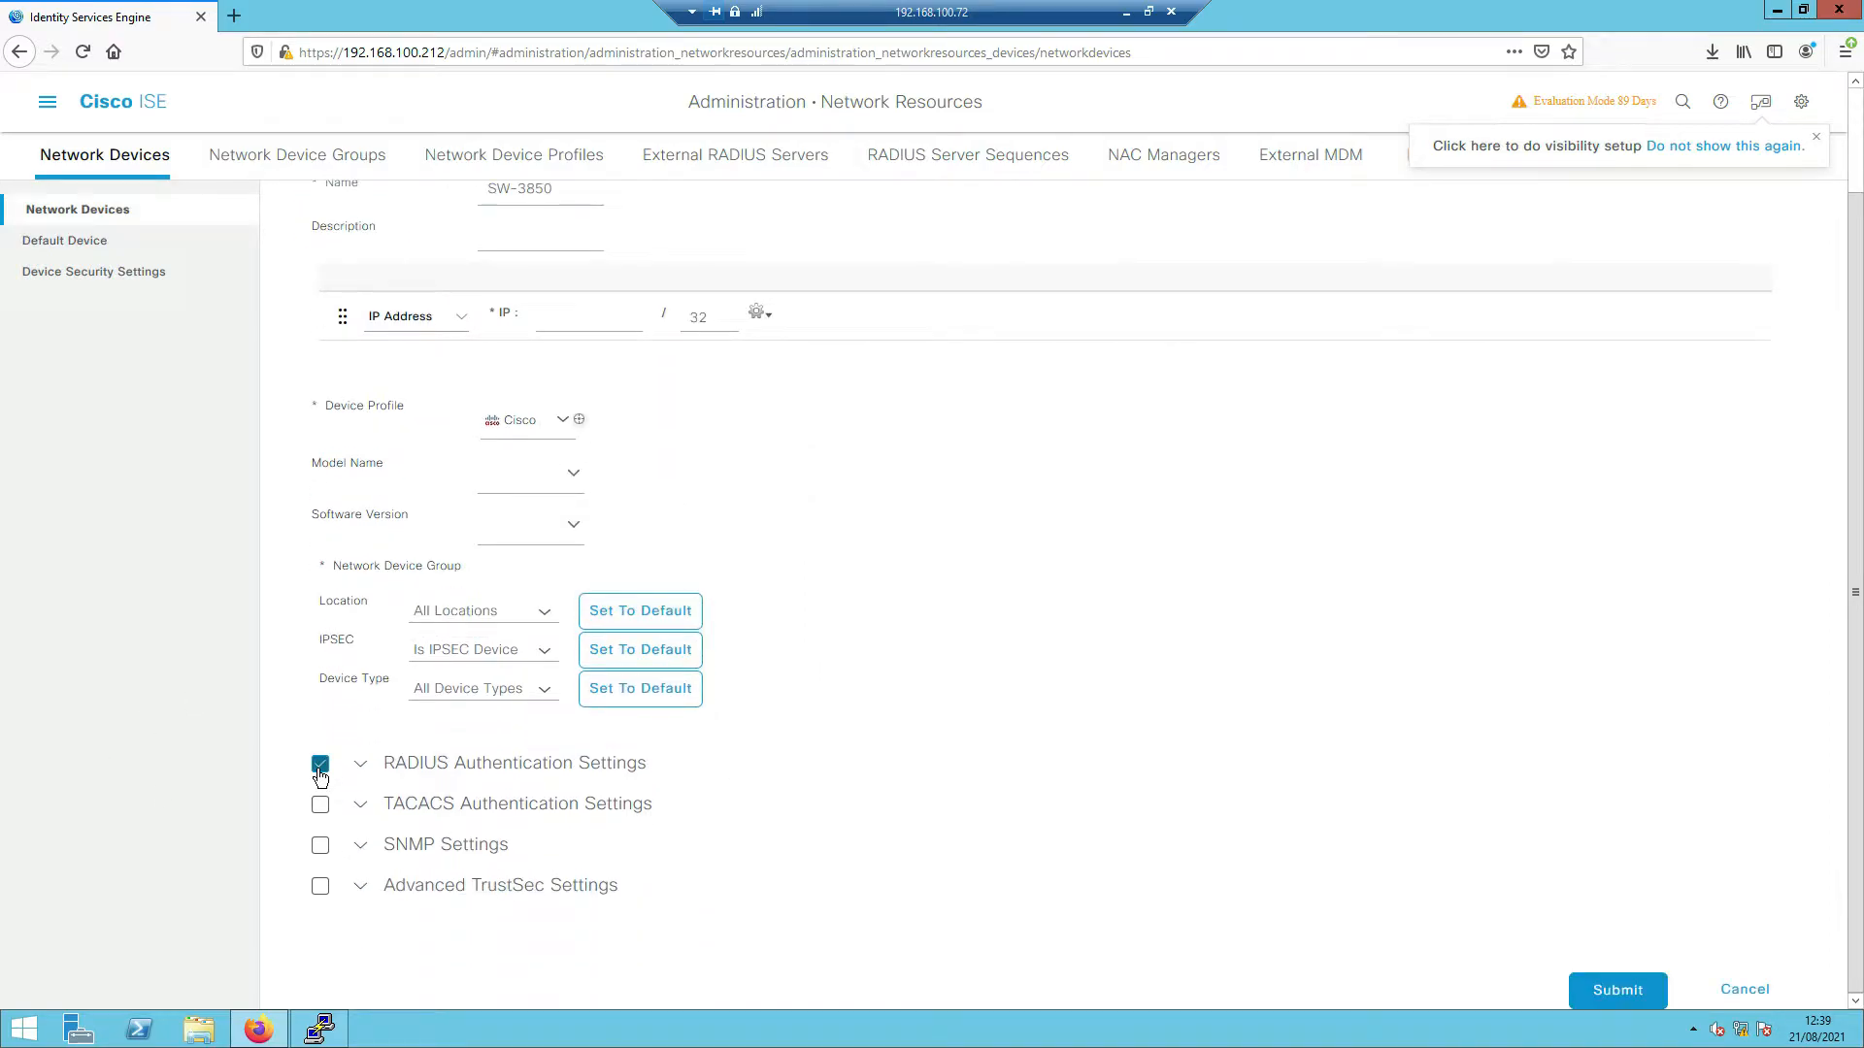
pyautogui.scroll(-1, 536, 831)
pyautogui.scroll(-3, 573, 880)
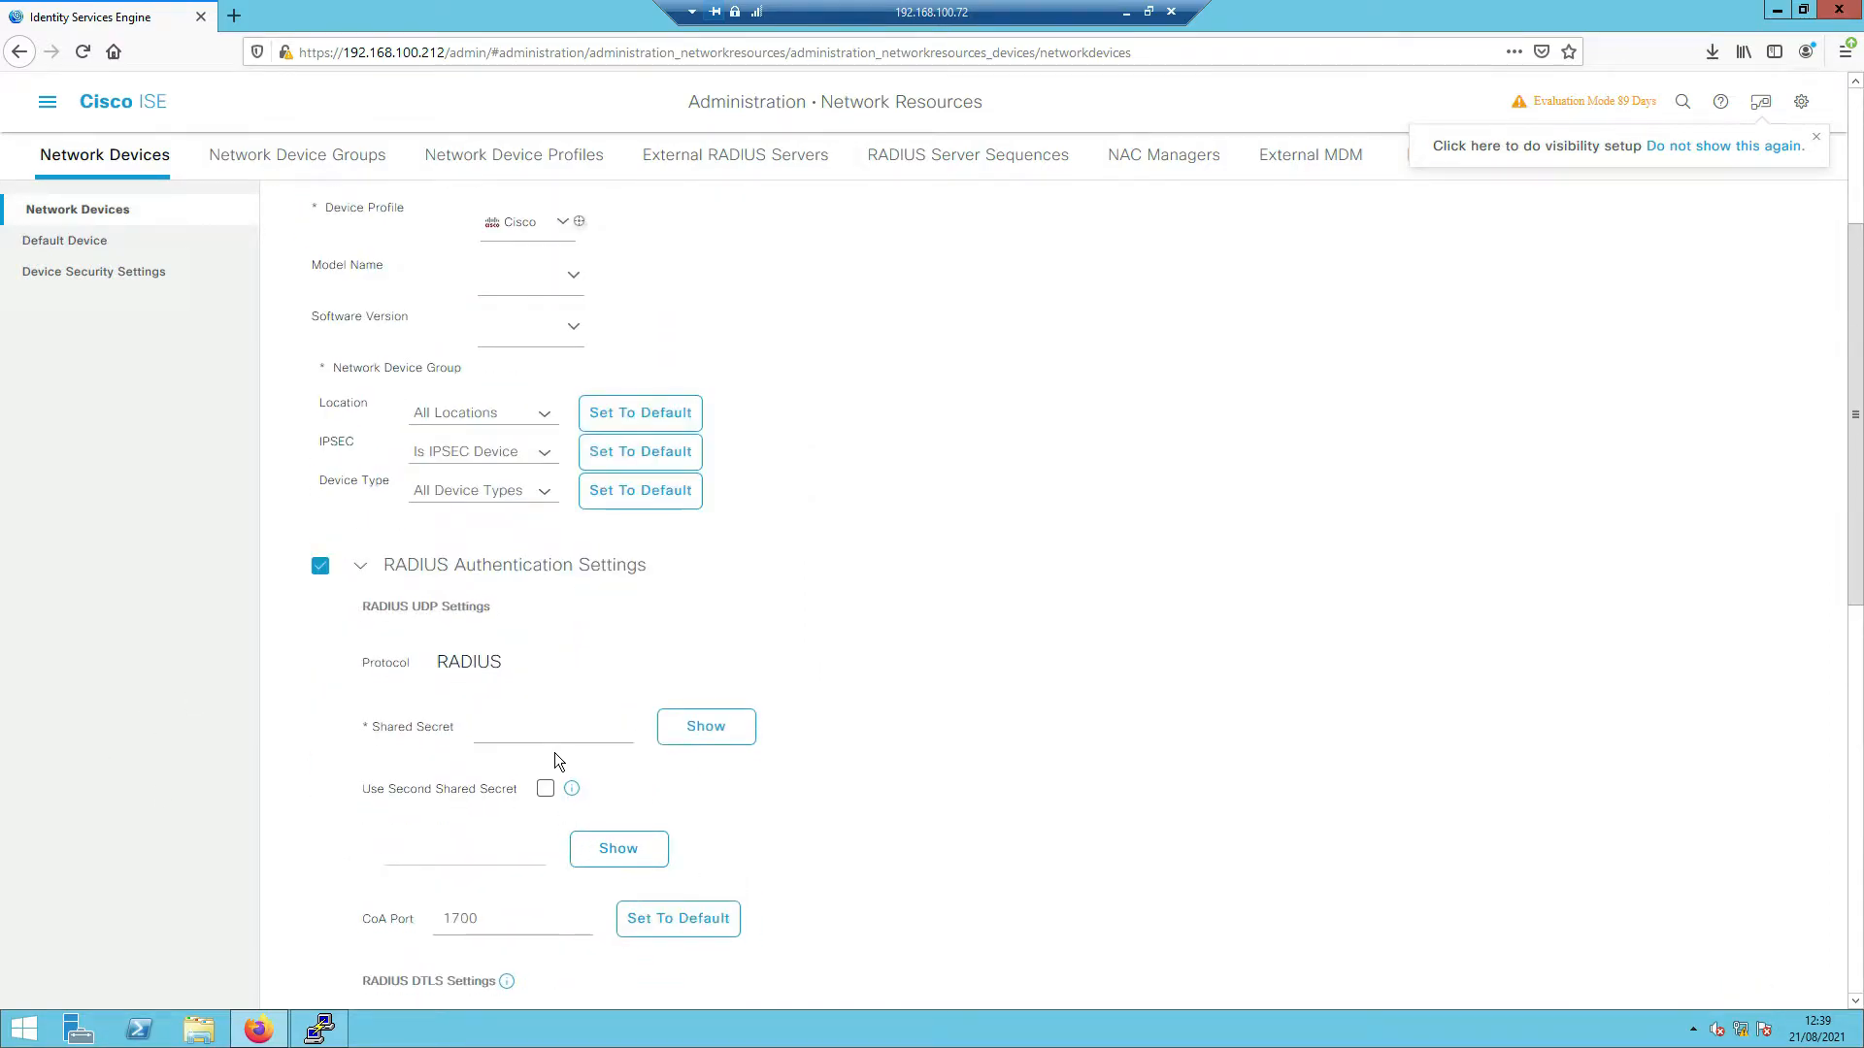
pyautogui.click(522, 730)
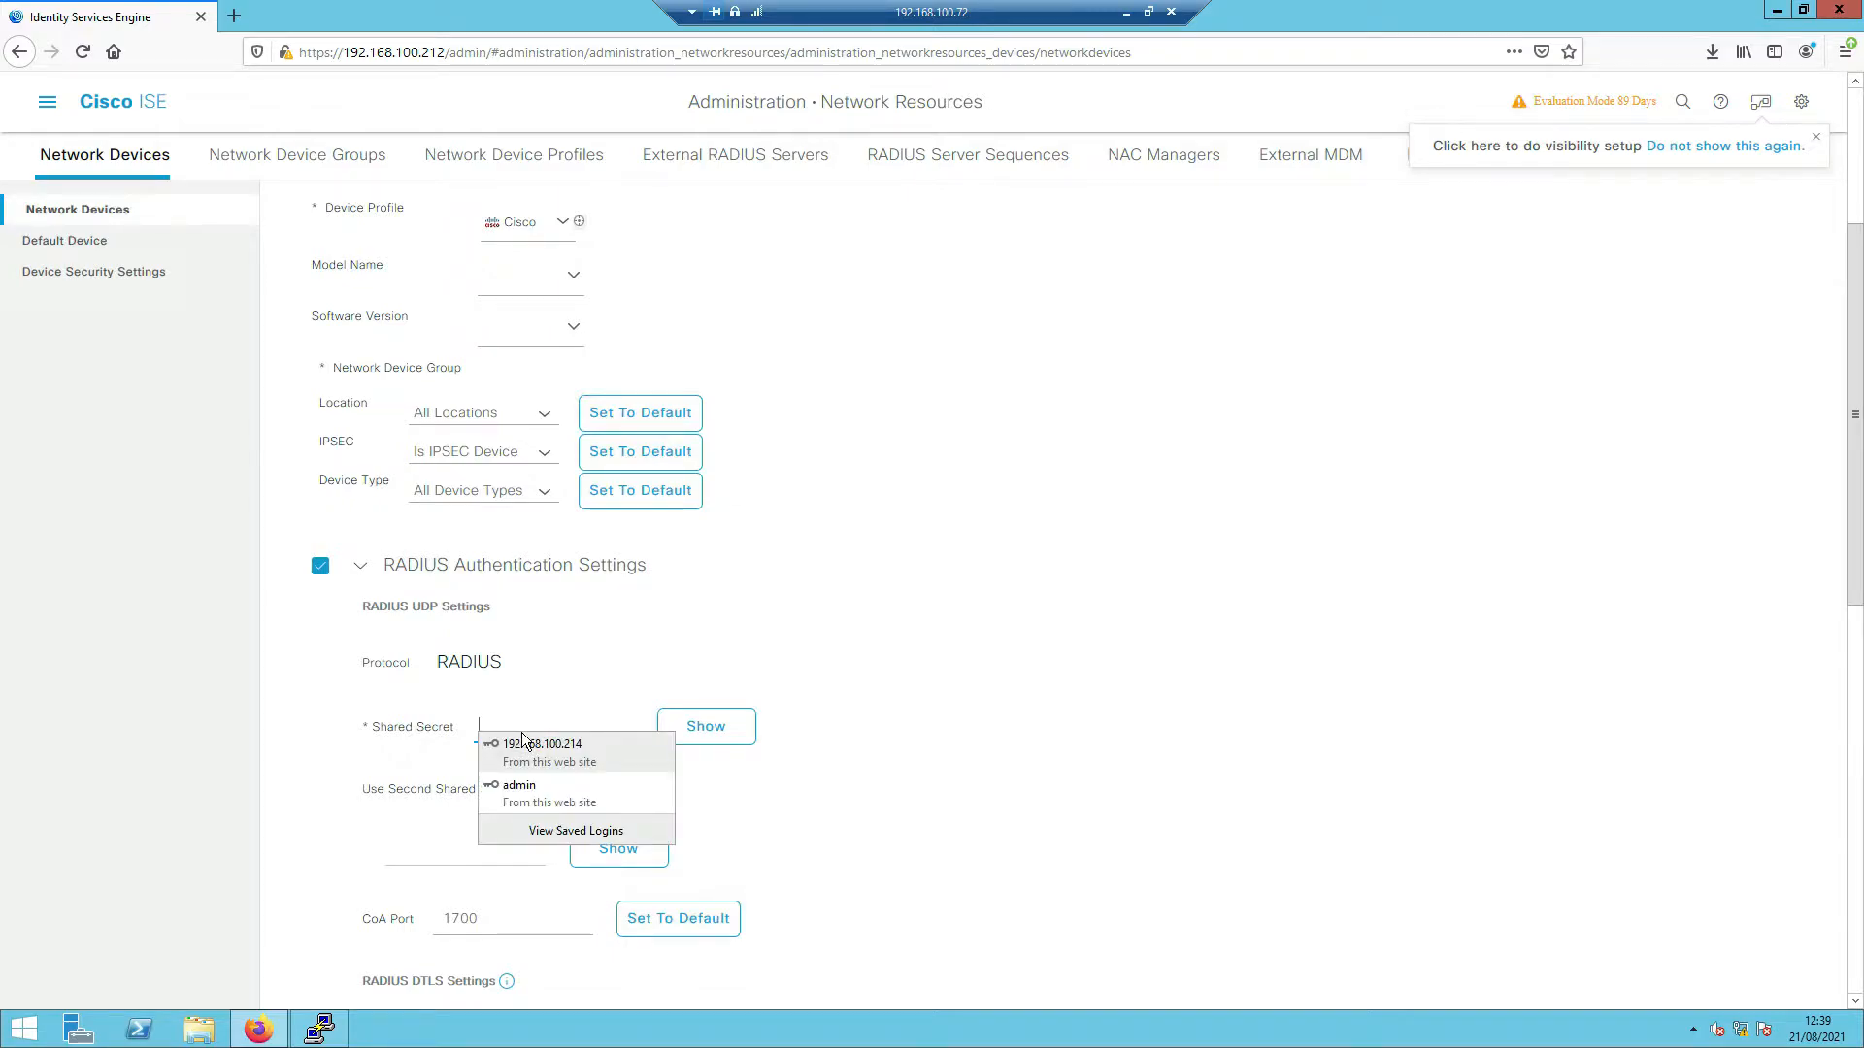
pyautogui.write('••••••')
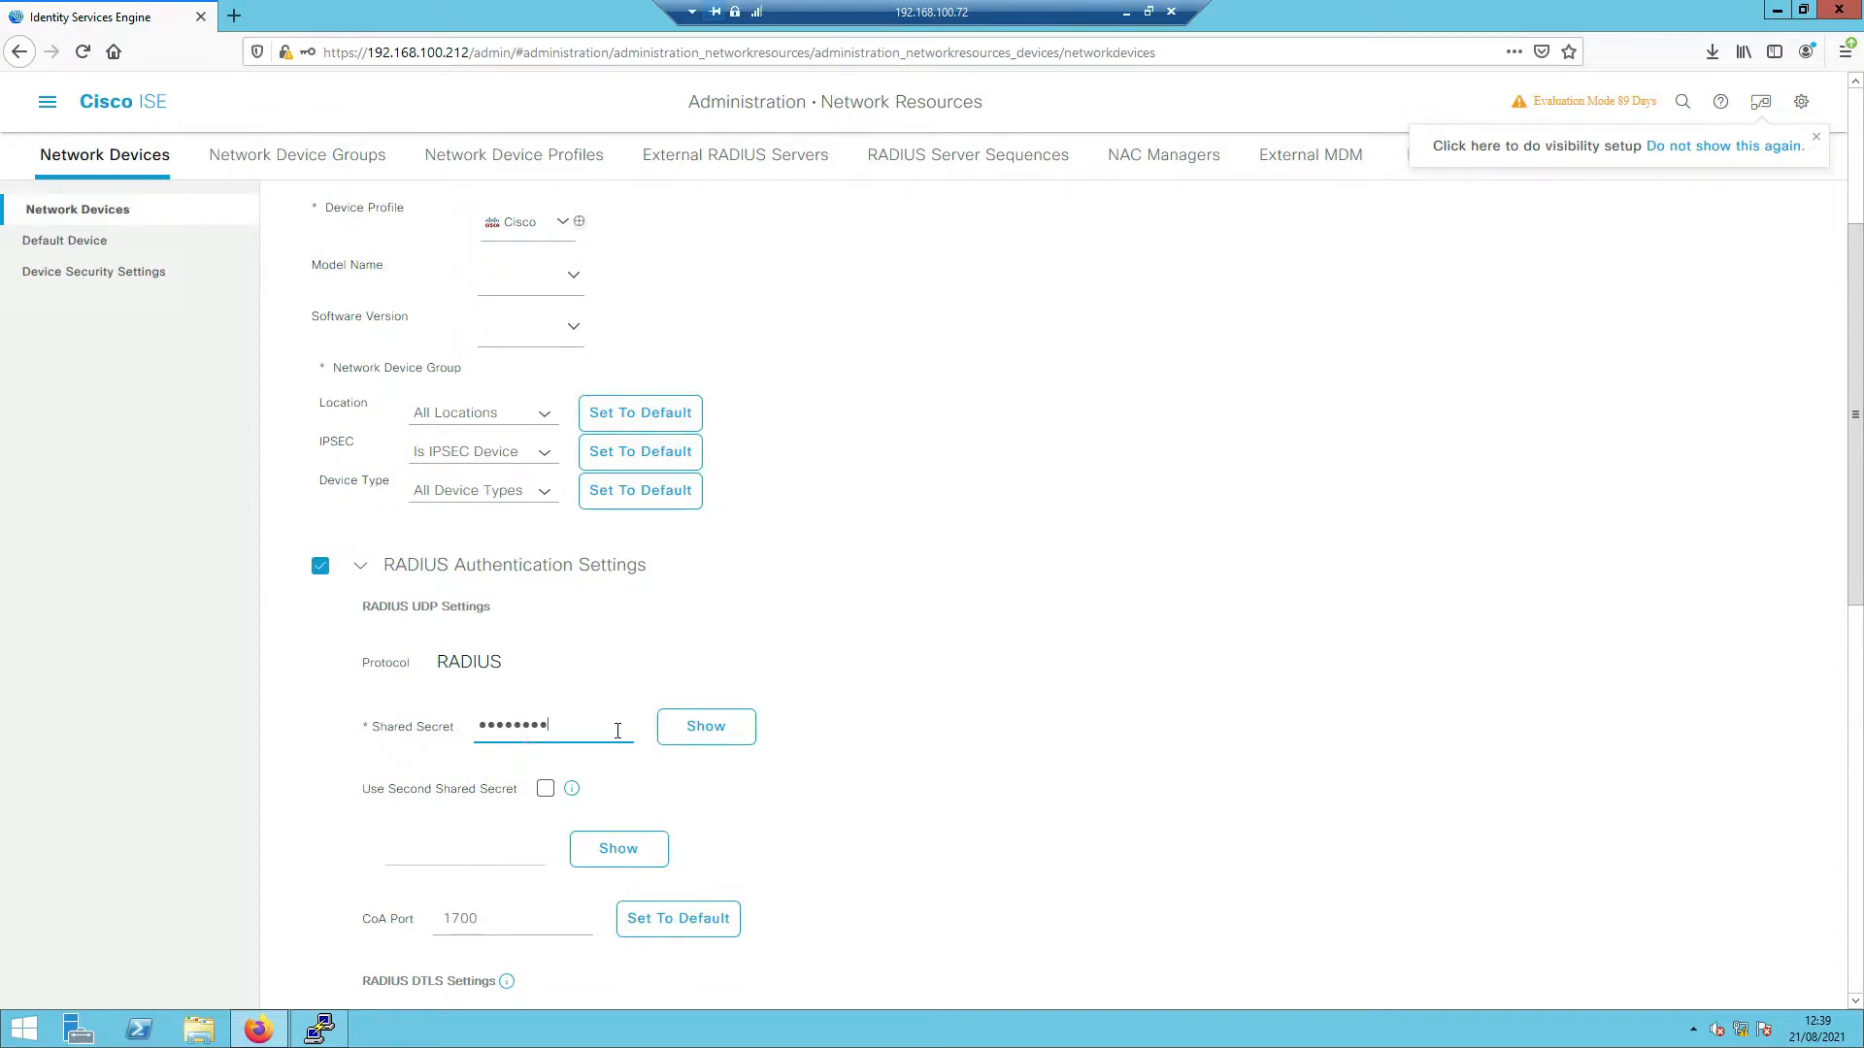
pyautogui.click(684, 742)
pyautogui.click(589, 730)
pyautogui.press('BackSpace')
pyautogui.press('BackSpace')
pyautogui.press('BackSpace')
pyautogui.press('BackSpace')
pyautogui.press('BackSpace')
pyautogui.press('BackSpace')
pyautogui.press('BackSpace')
# - Submit the SW-3850 network device form
pyautogui.scroll(-3, 680, 737)
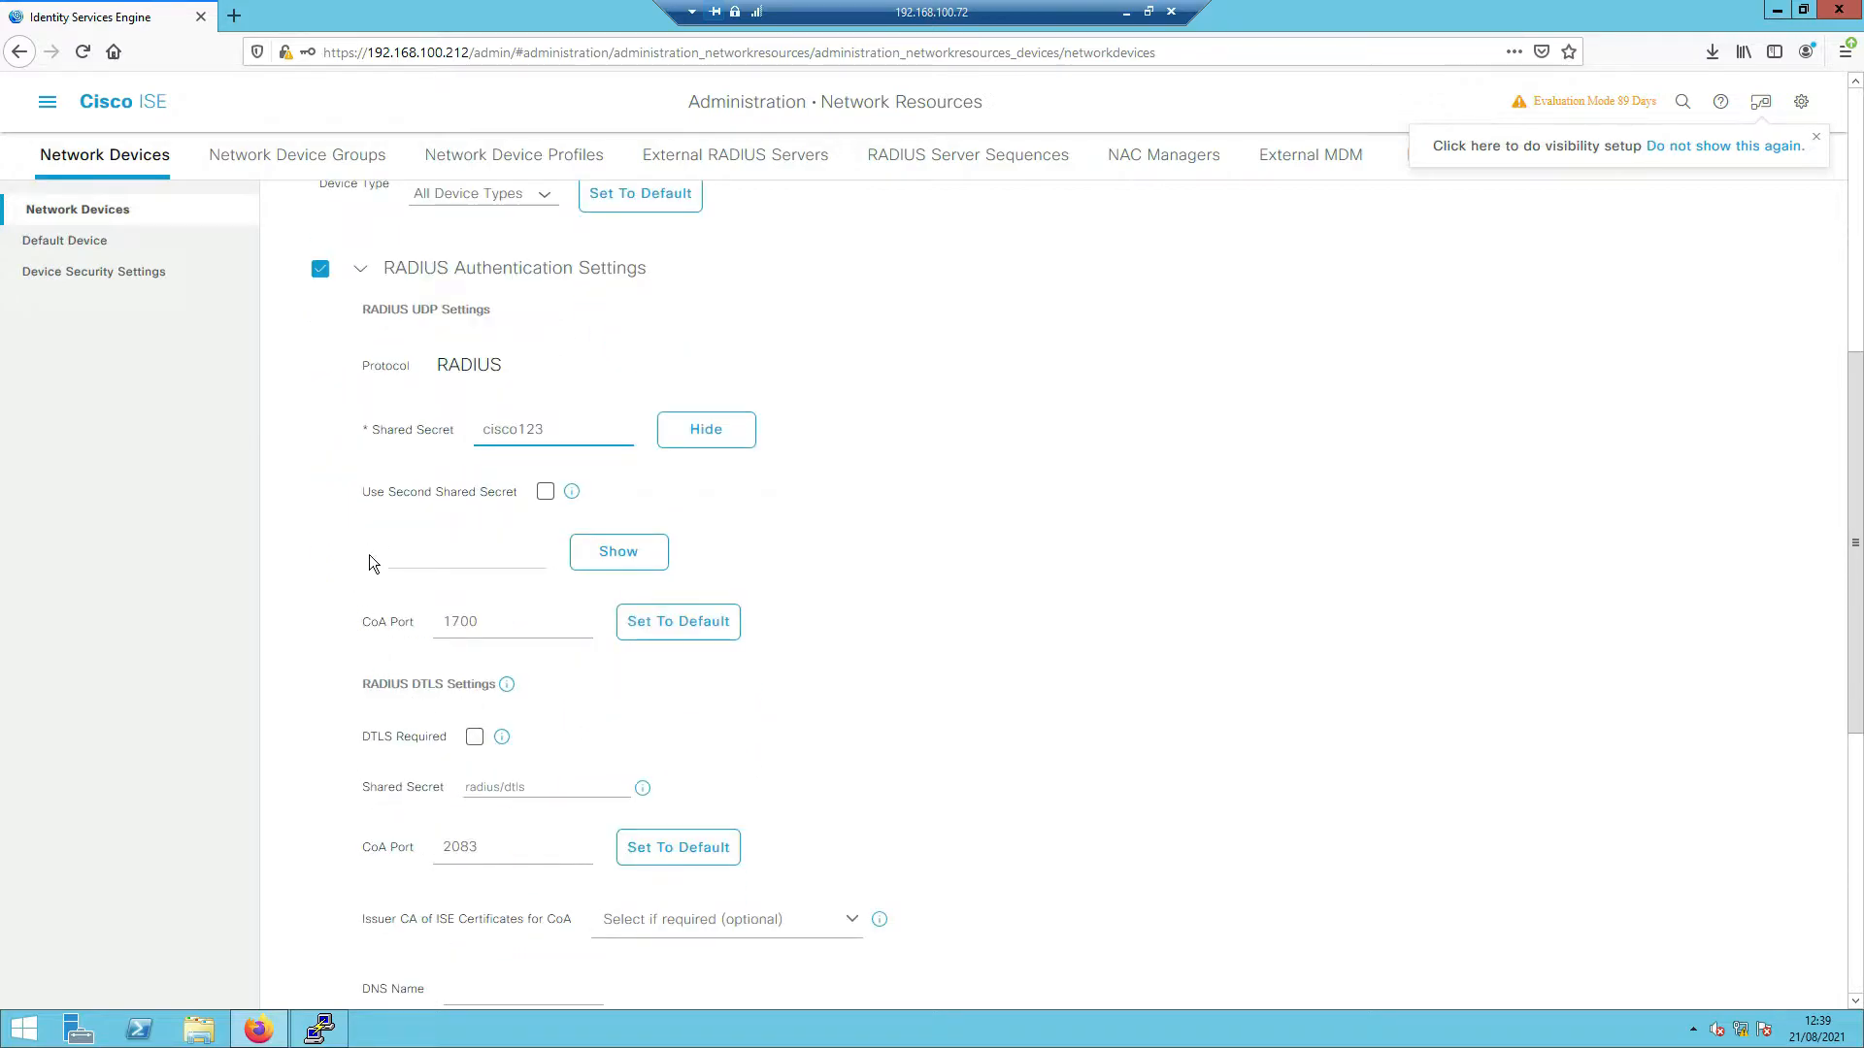
pyautogui.scroll(-5, 580, 619)
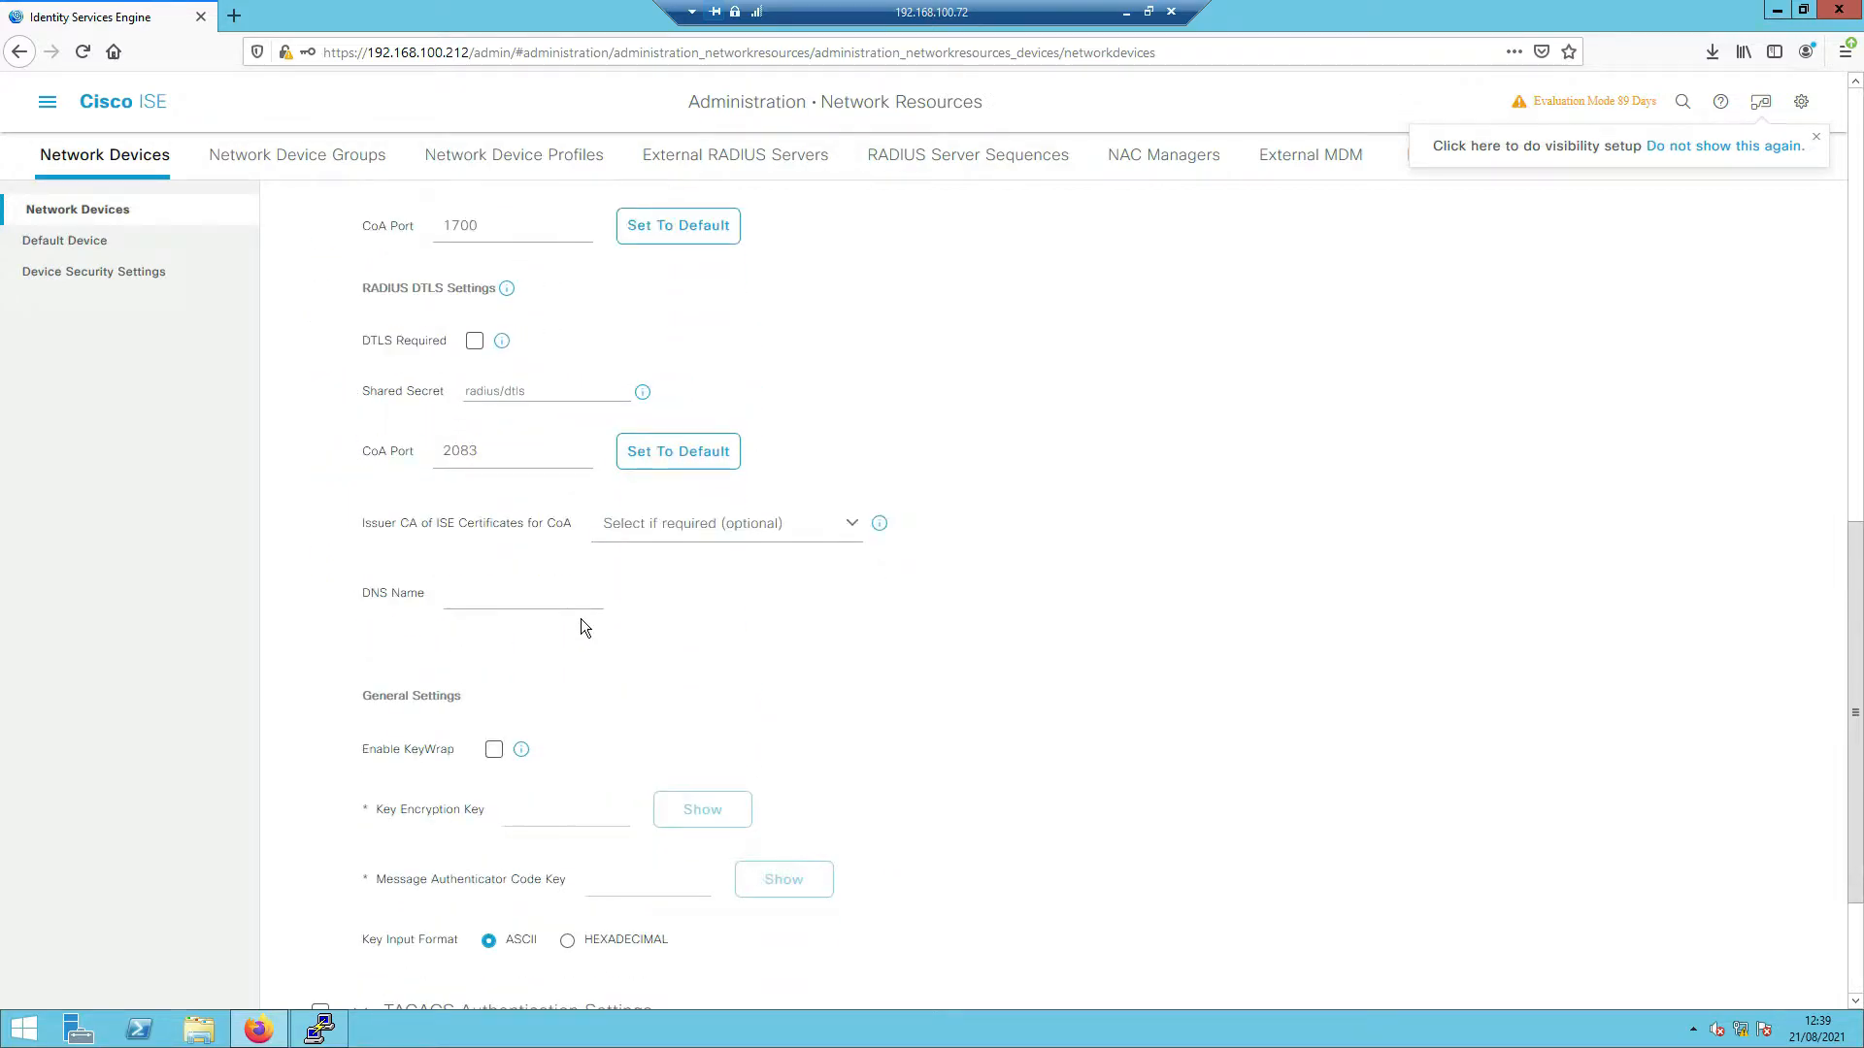
pyautogui.scroll(-1, 873, 776)
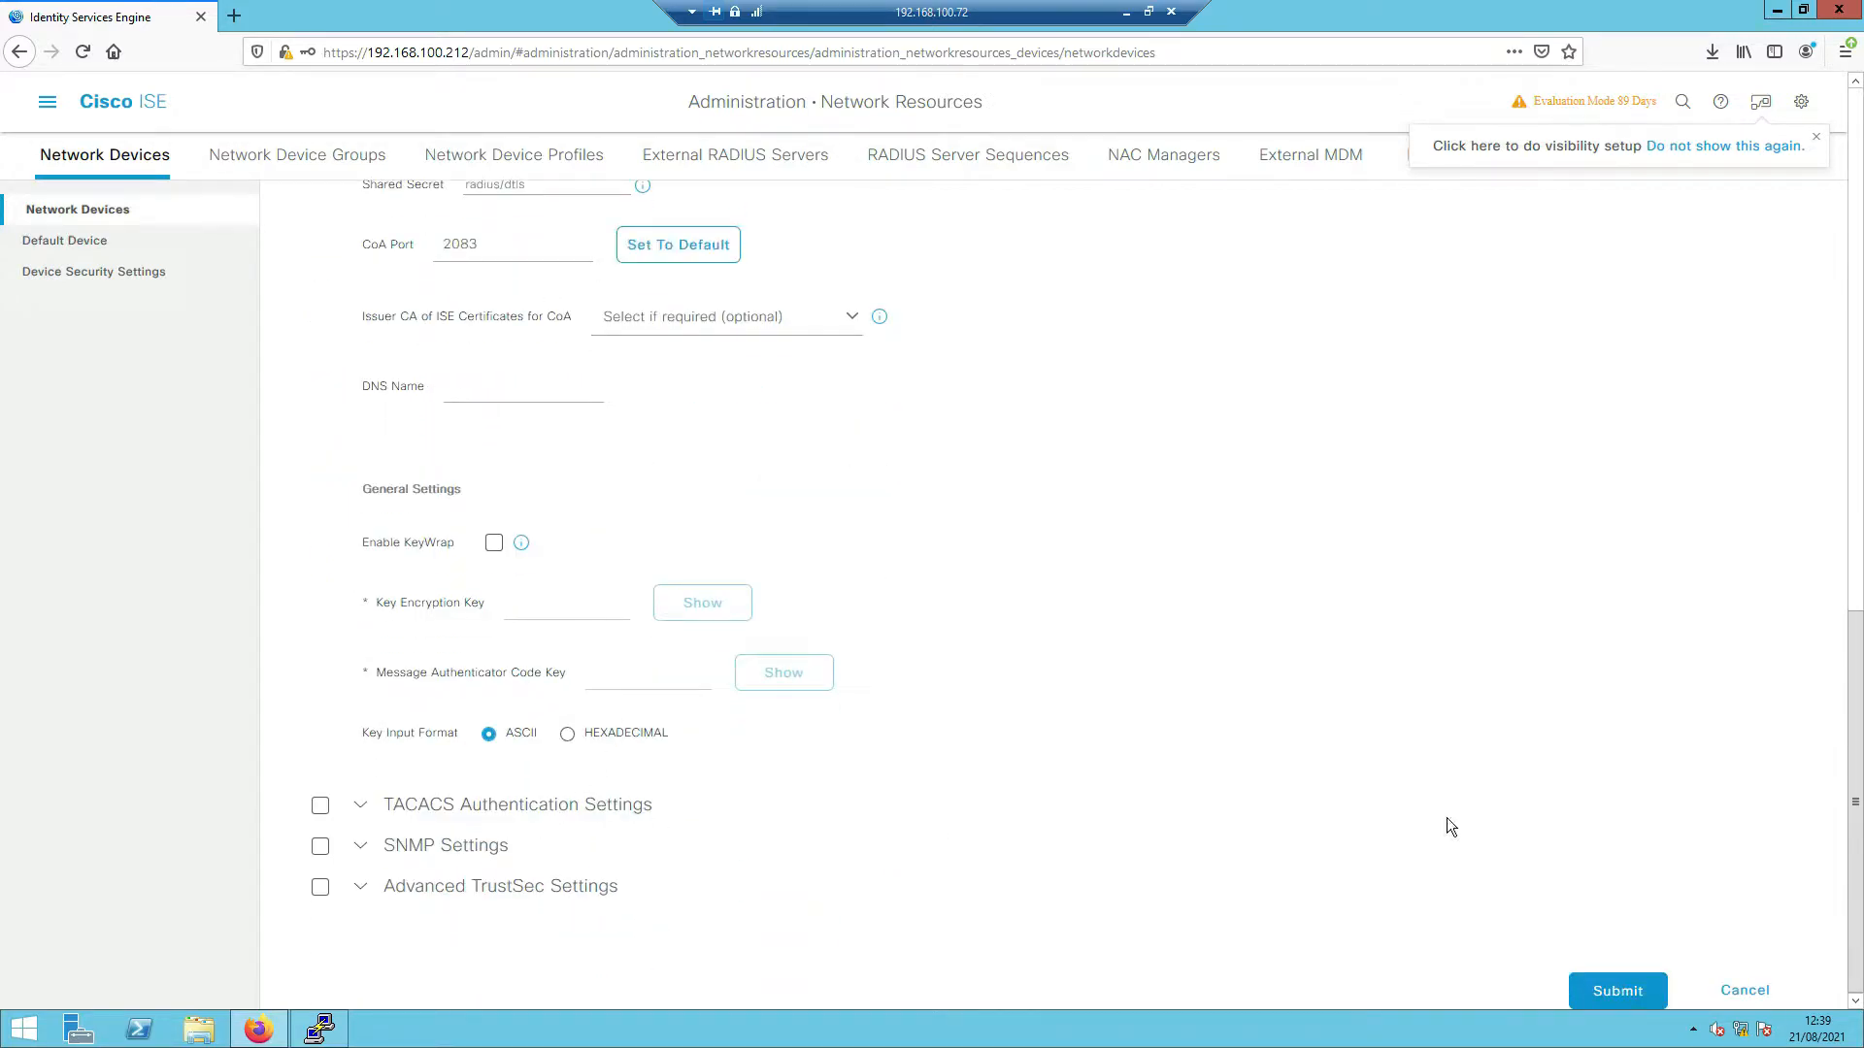
pyautogui.click(1621, 986)
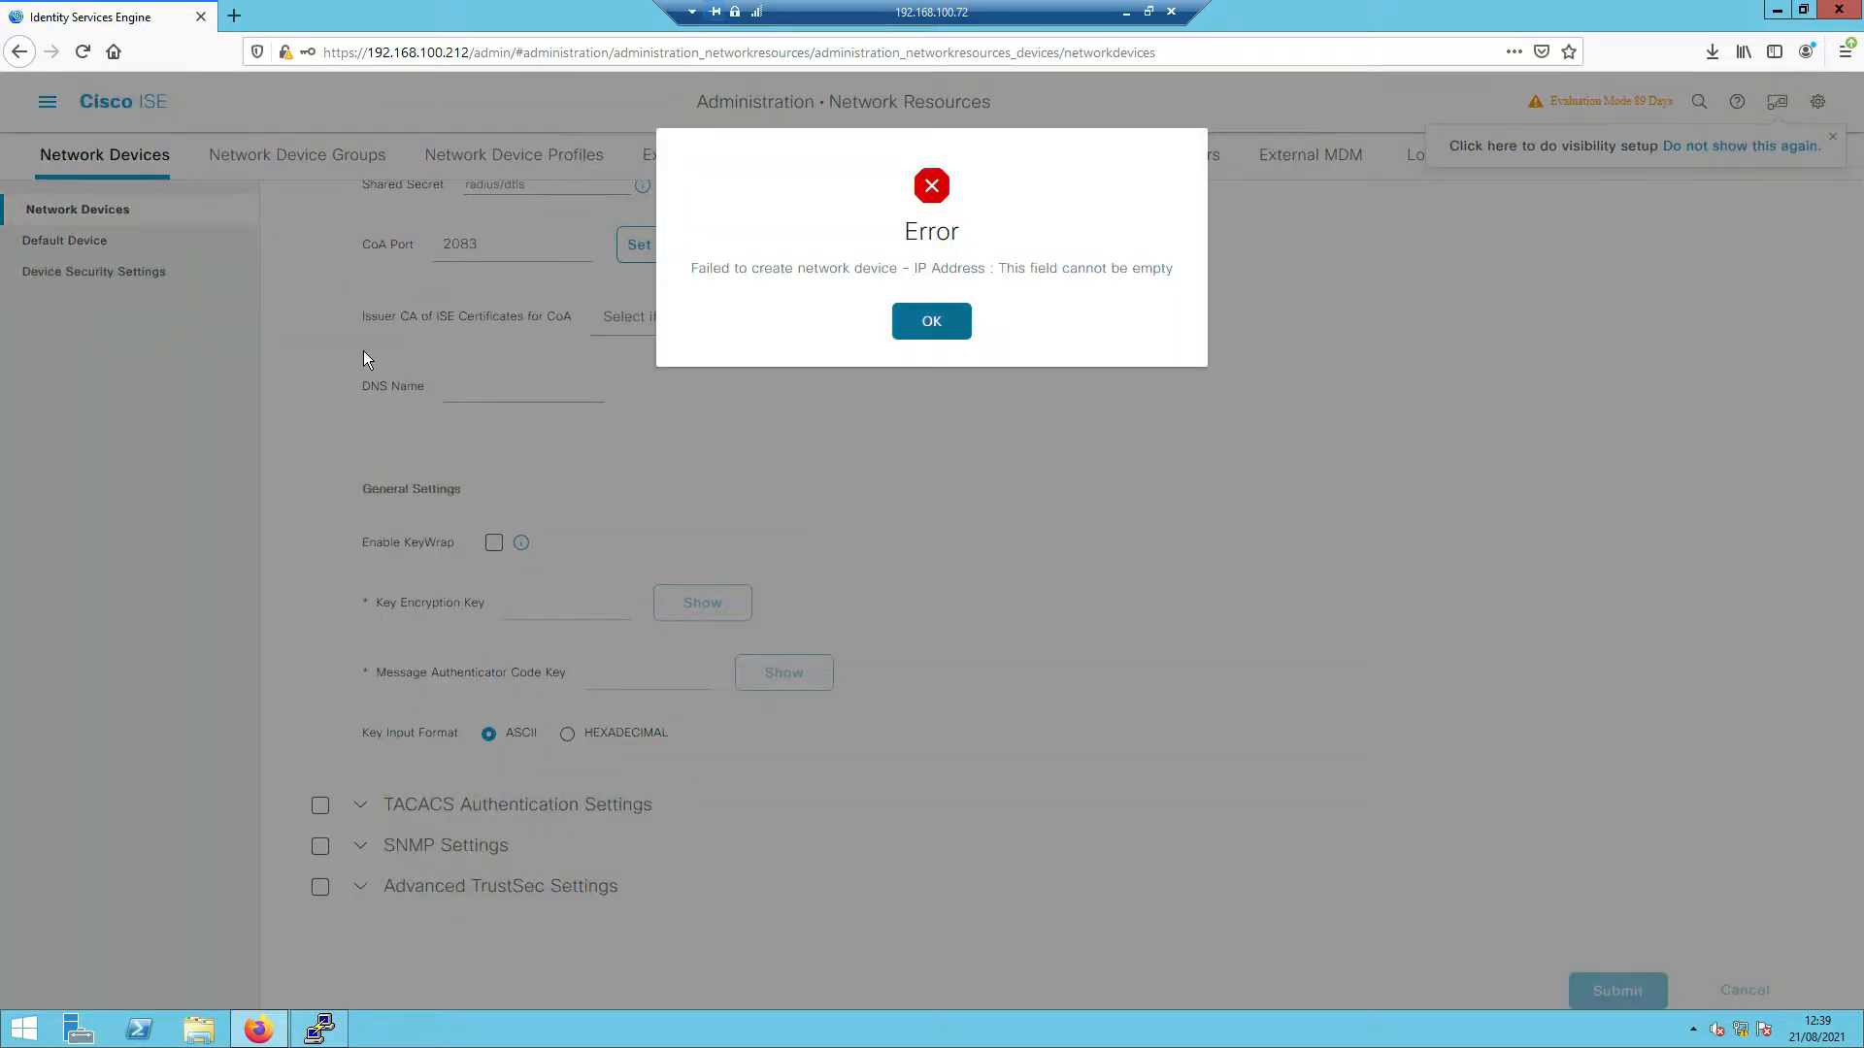
# - Fill the empty IP Address with 192.168.100.252 and resubmit SW-3850
pyautogui.click(932, 323)
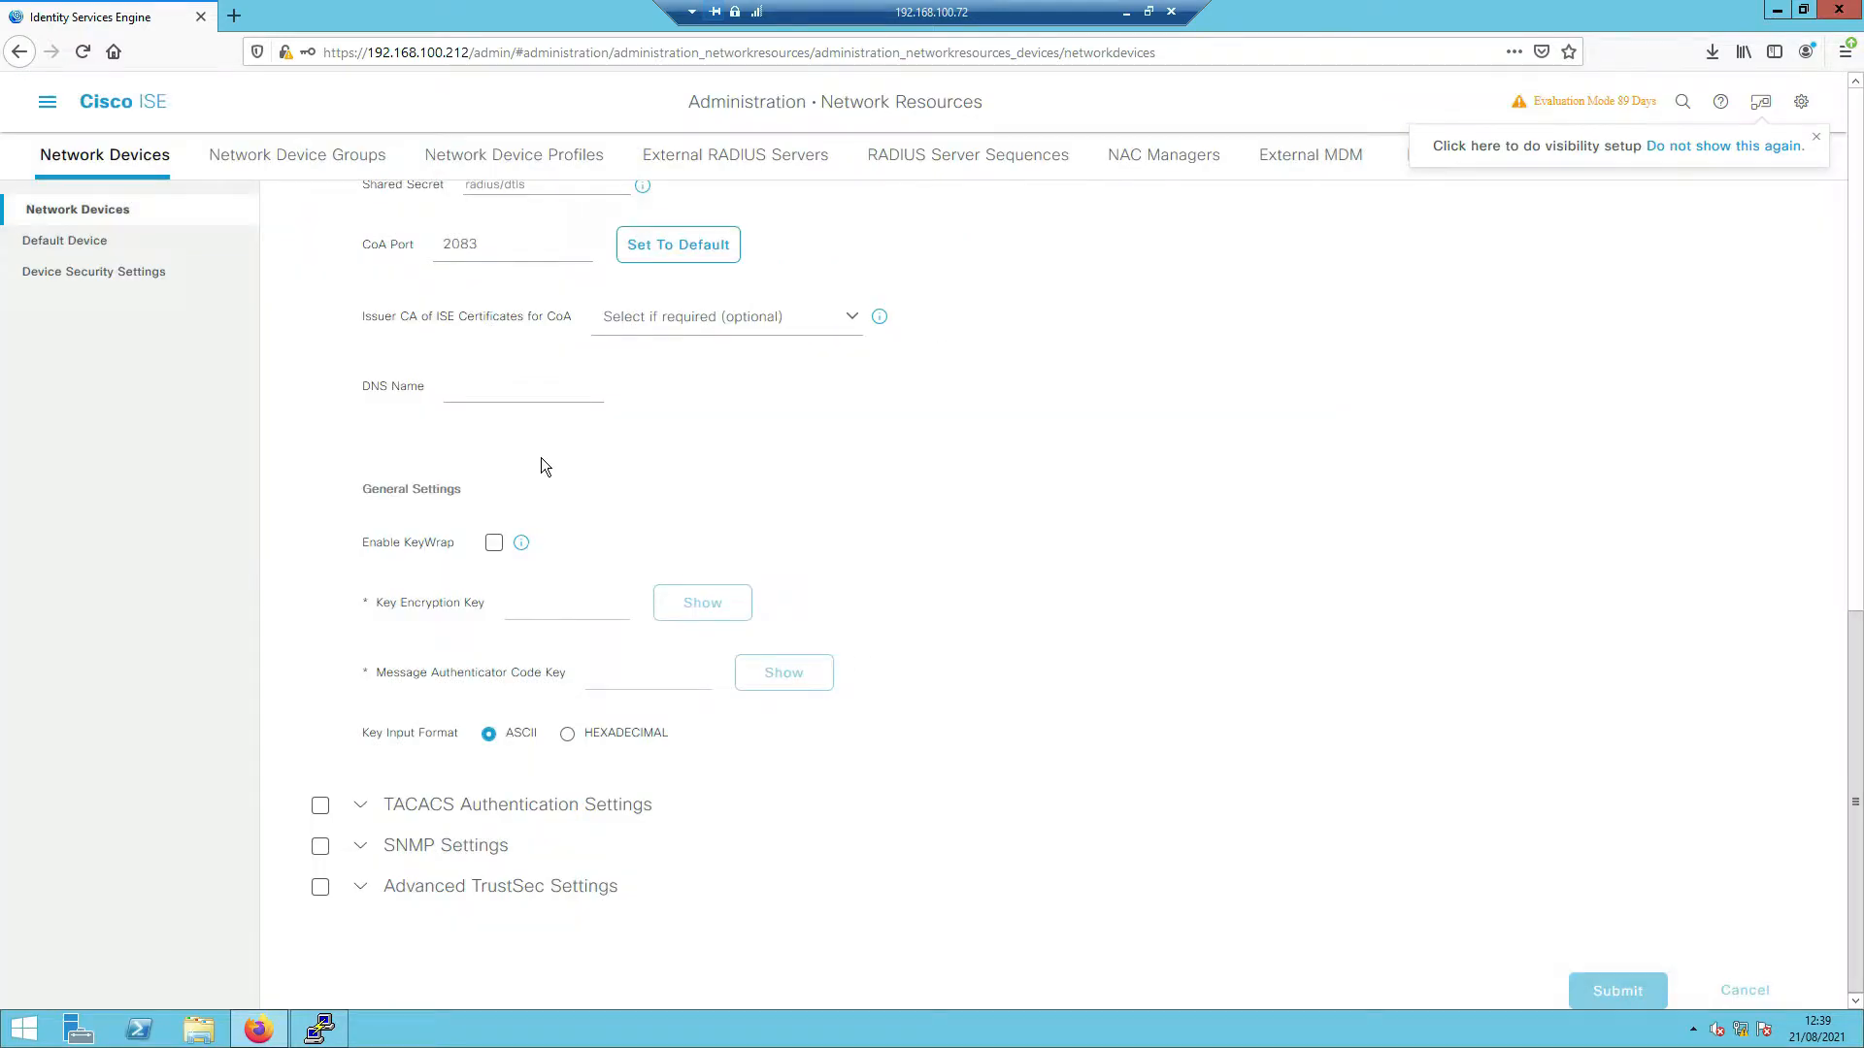
pyautogui.scroll(4, 542, 466)
pyautogui.scroll(8, 540, 457)
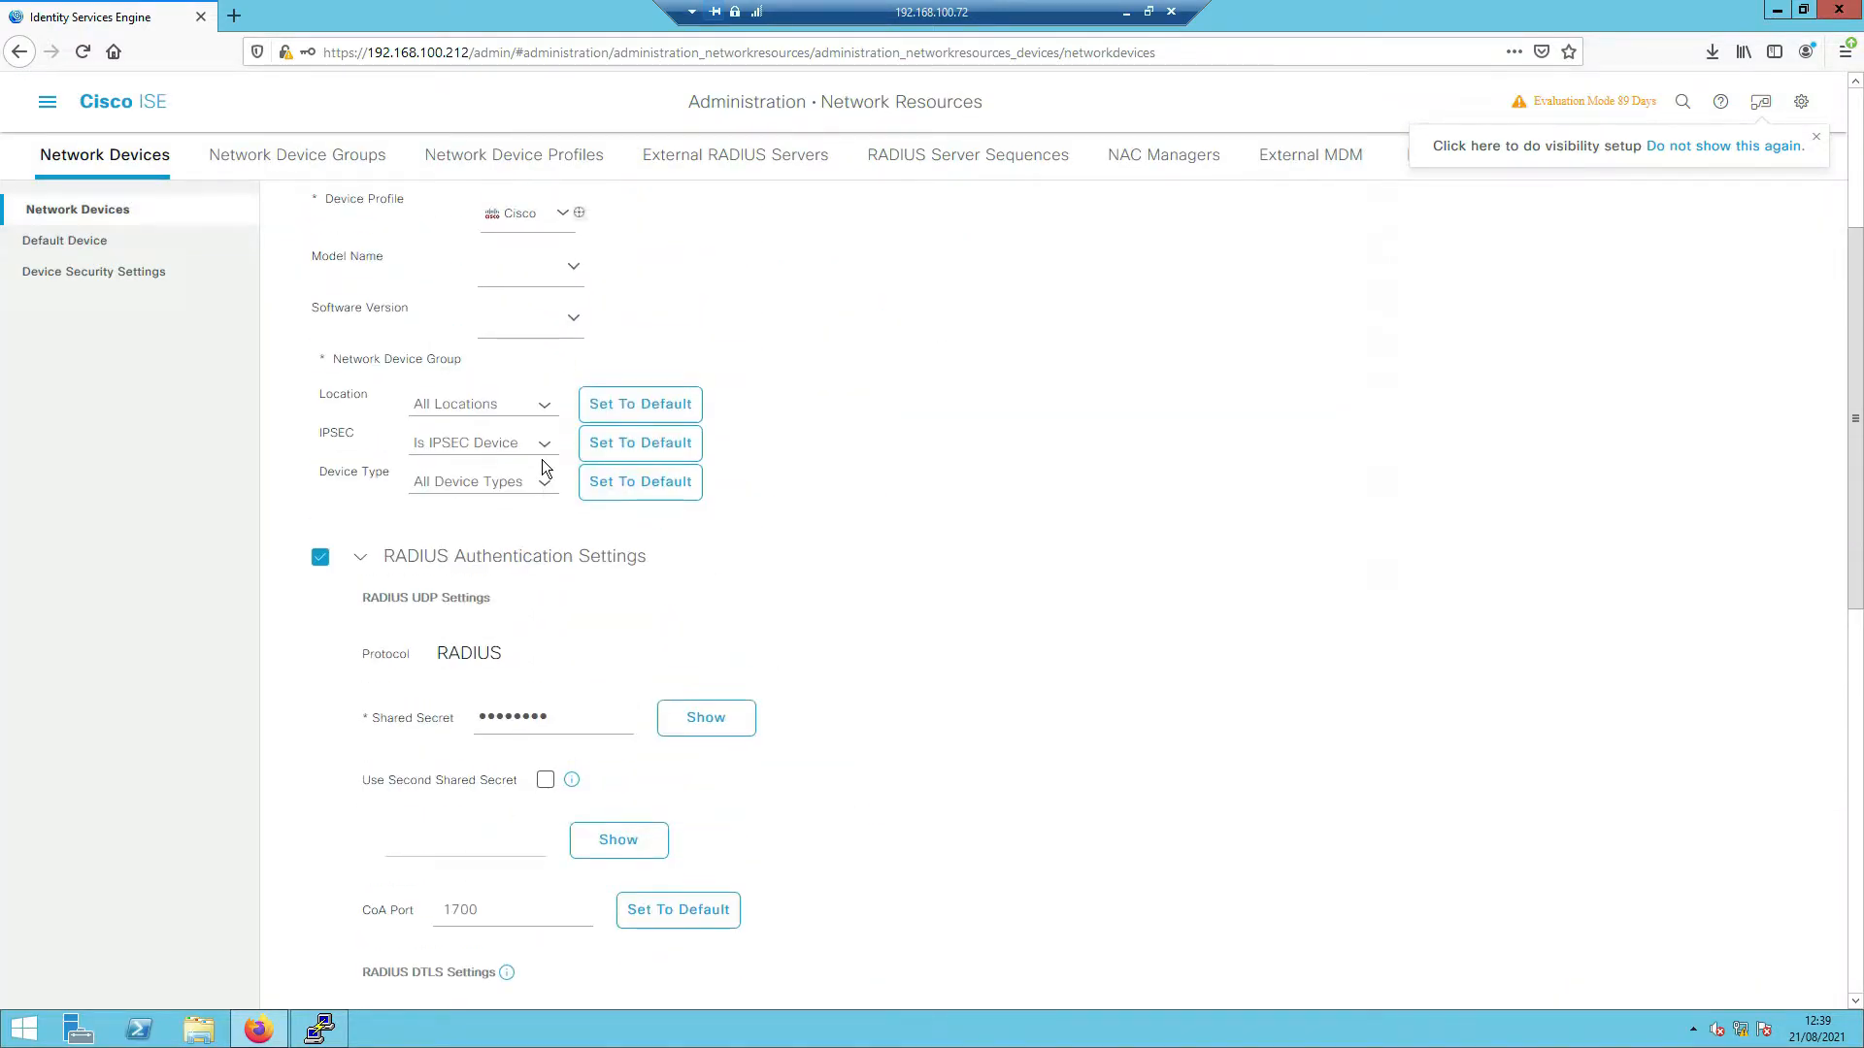
pyautogui.click(579, 410)
pyautogui.hotkey('ctrl', 'v')
pyautogui.press('Home')
pyautogui.scroll(-10, 893, 607)
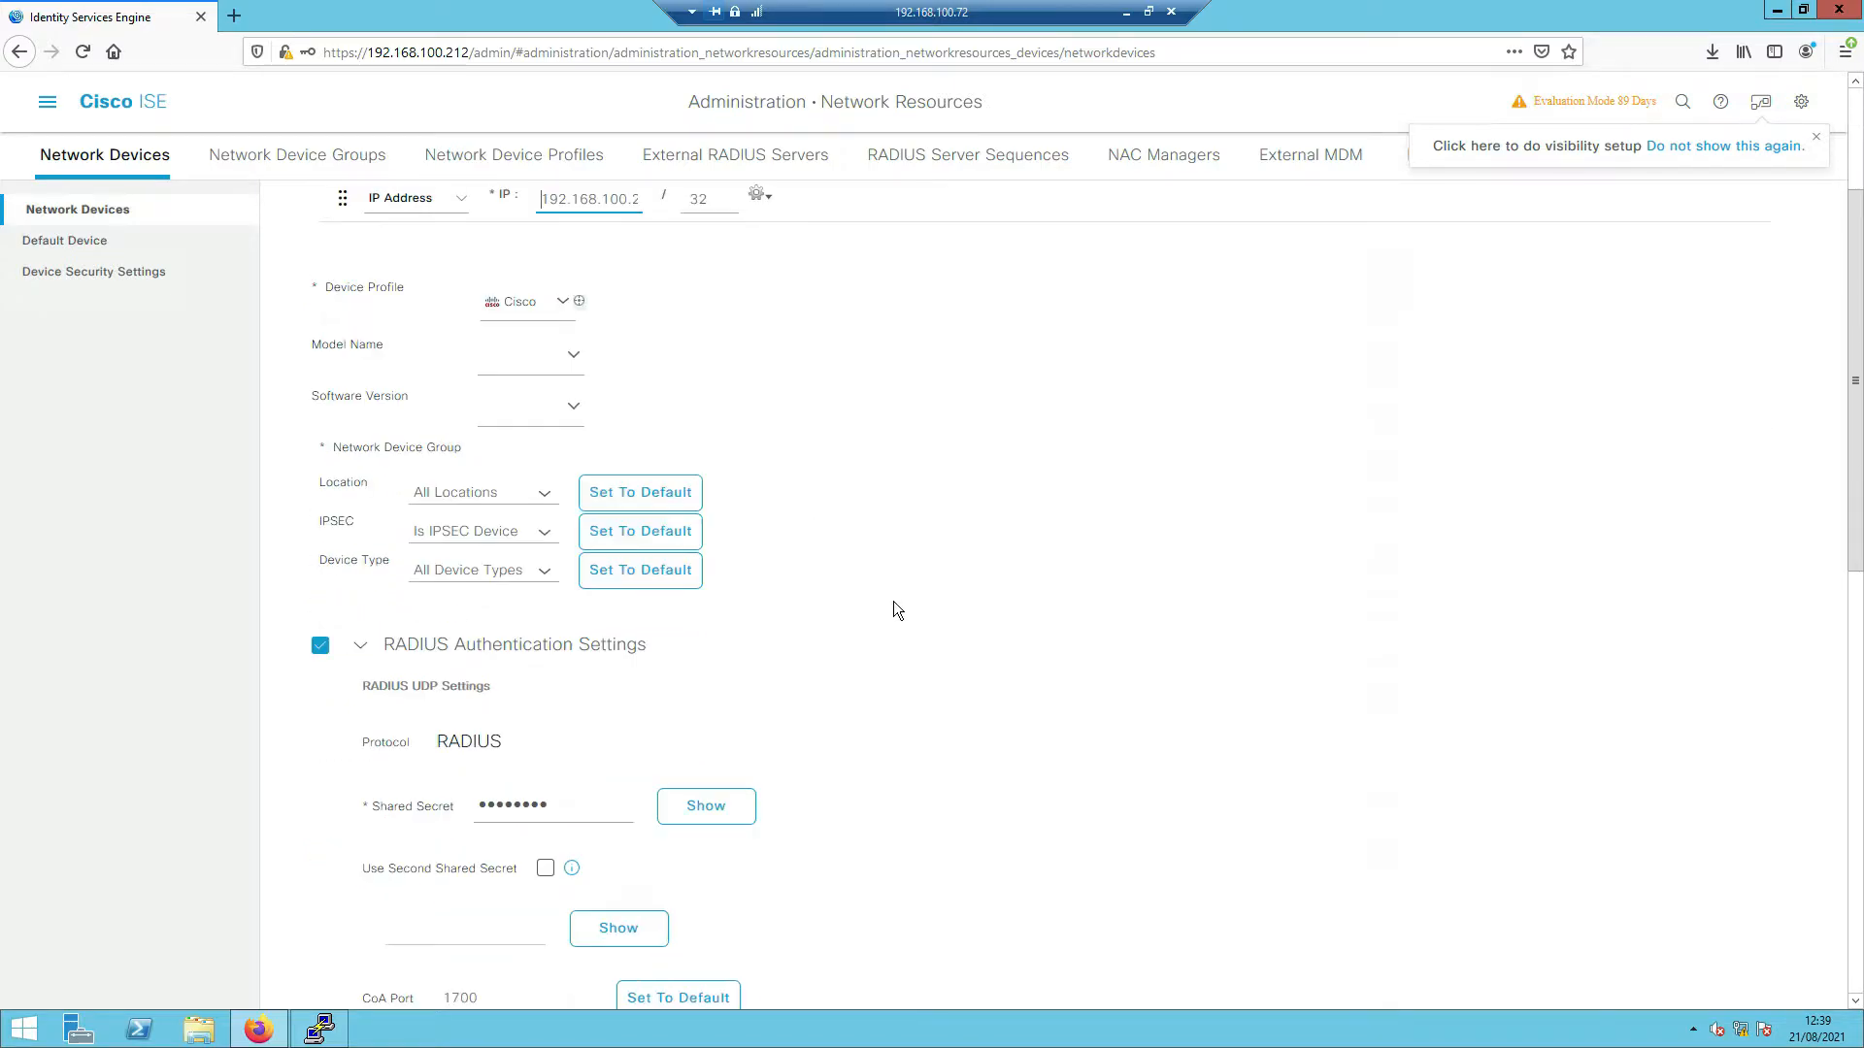
pyautogui.click(1586, 994)
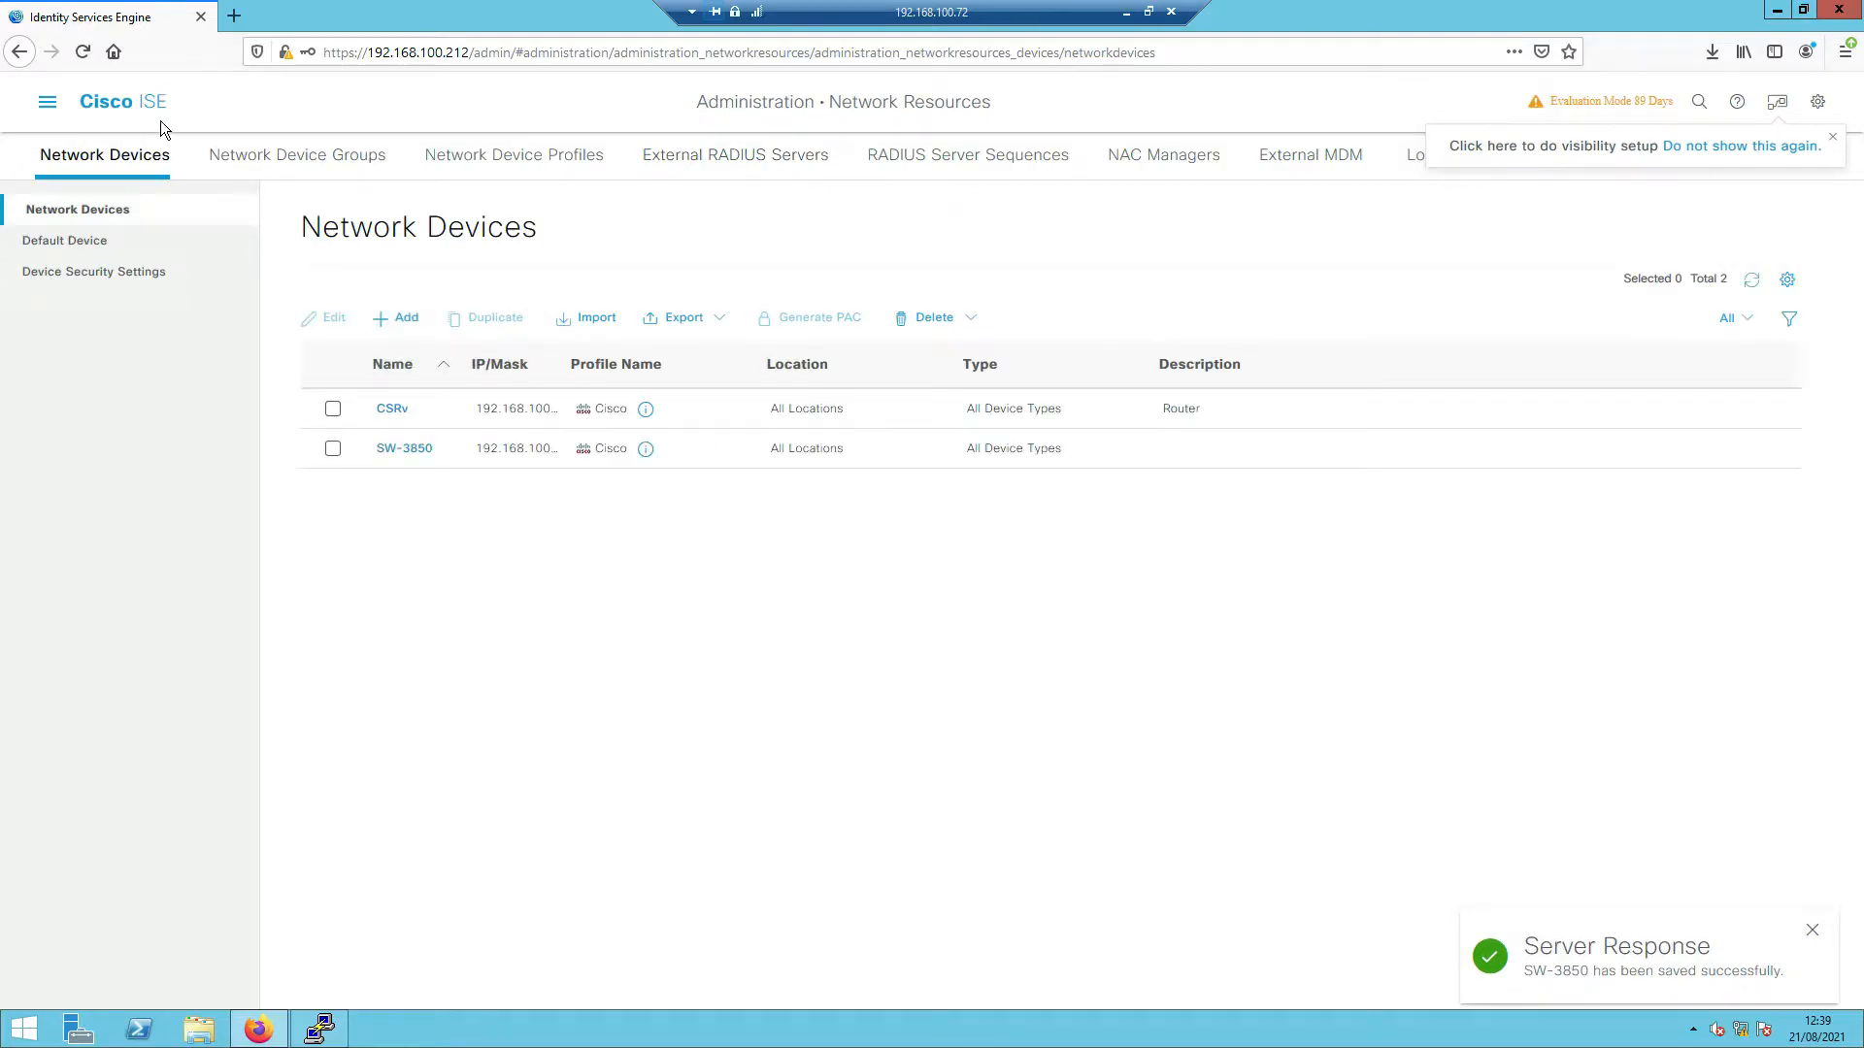
# - Open Operations > RADIUS > Live Logs in a new browser tab, then return to the switch terminal
pyautogui.click(48, 102)
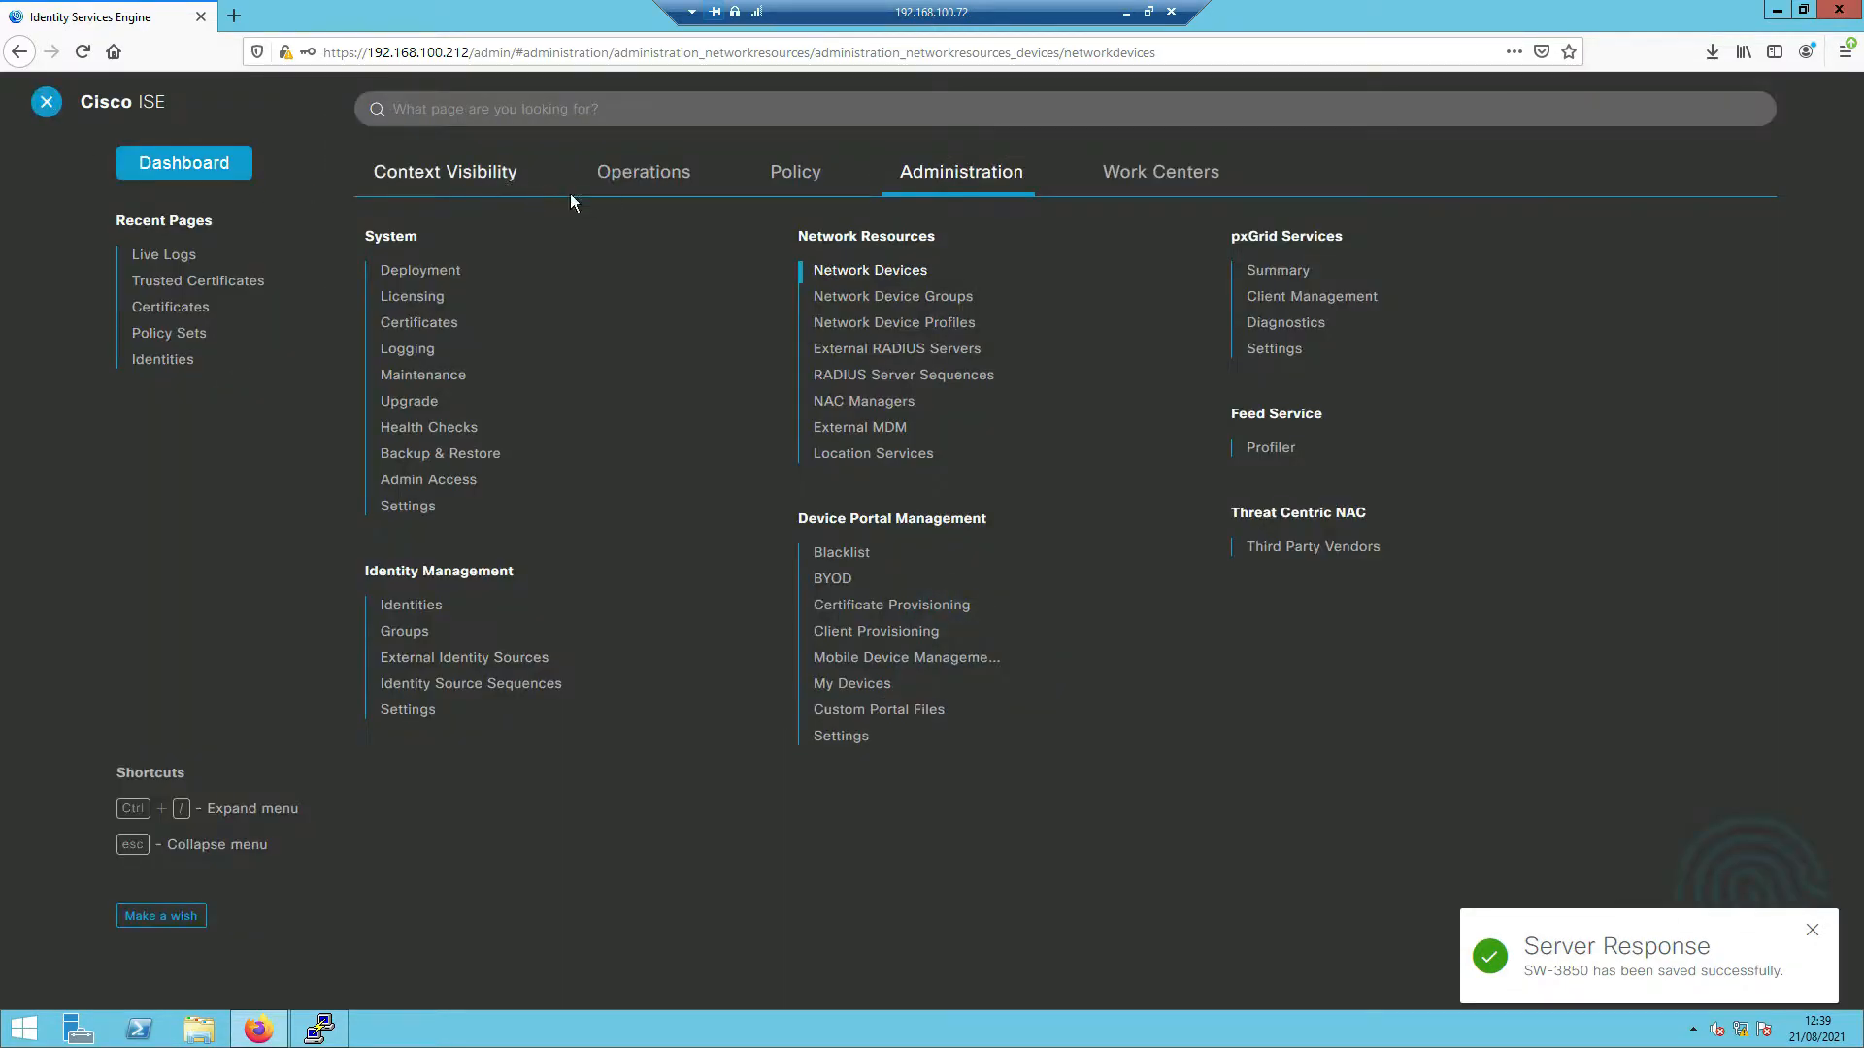
pyautogui.click(666, 185)
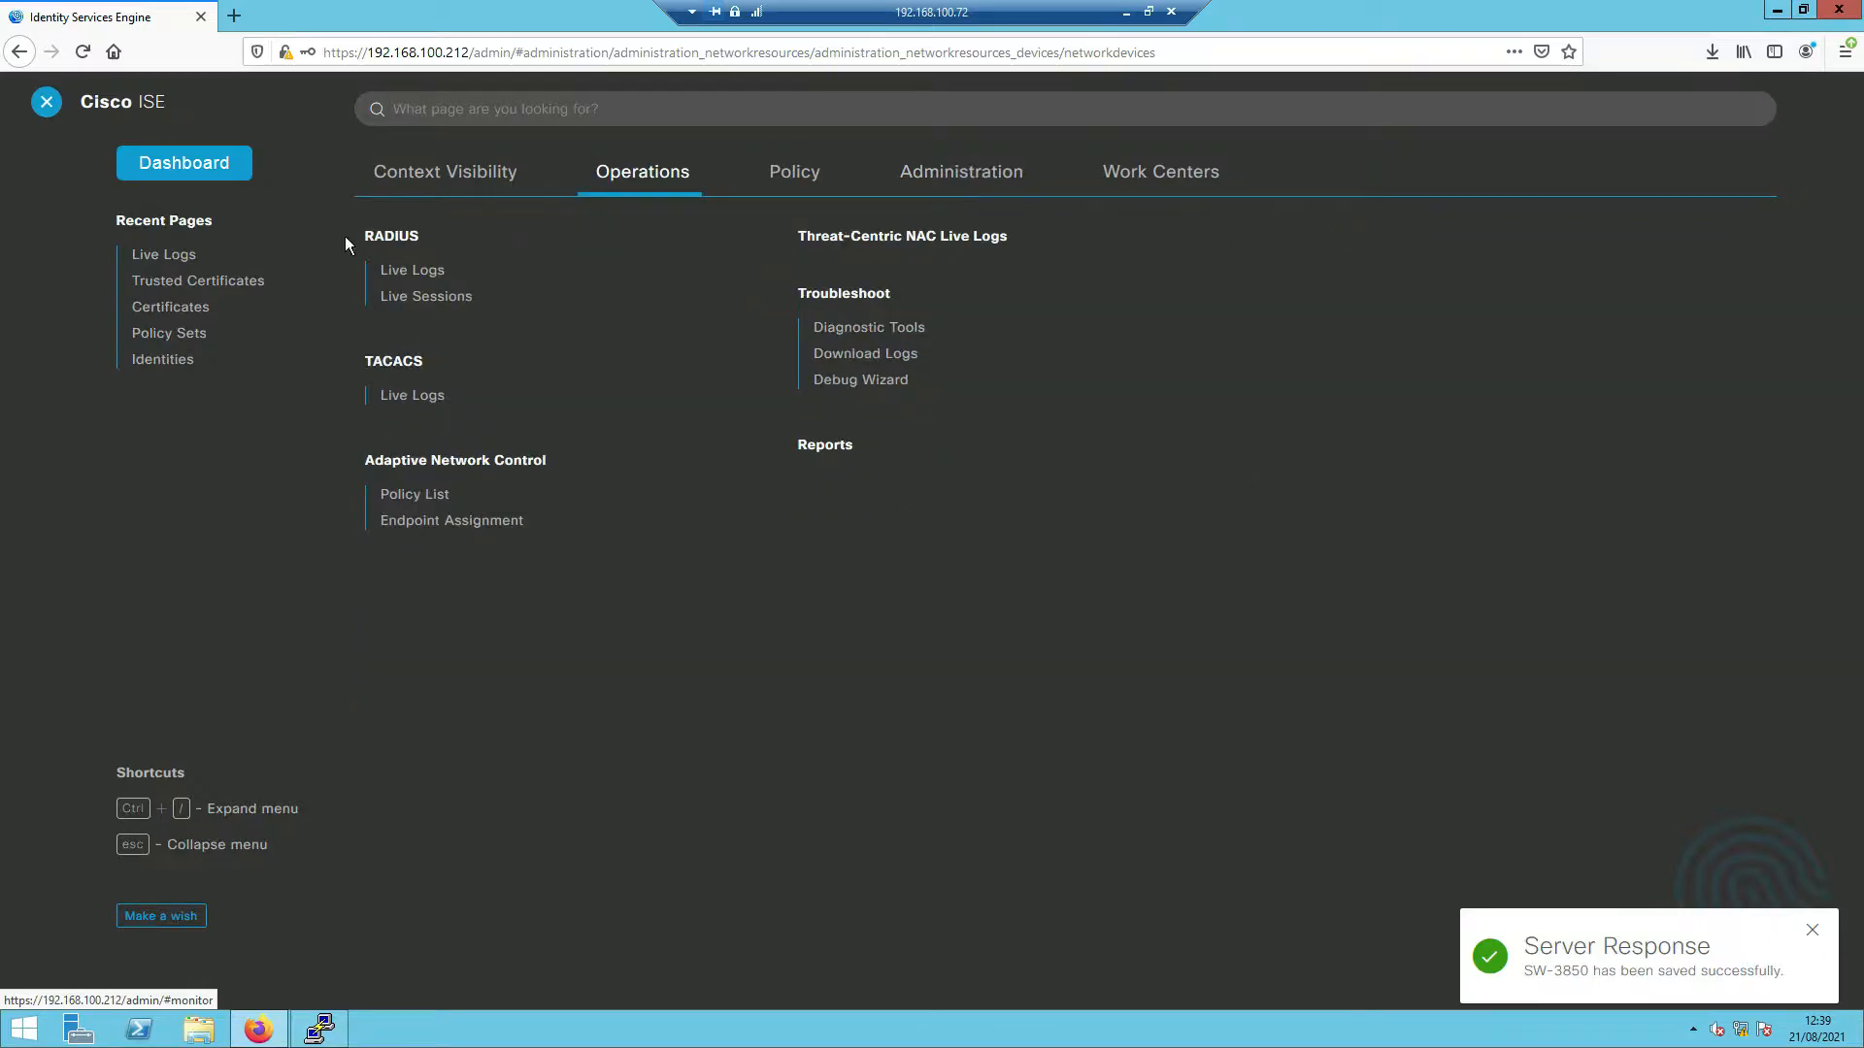
pyautogui.rightClick(417, 277)
pyautogui.click(466, 288)
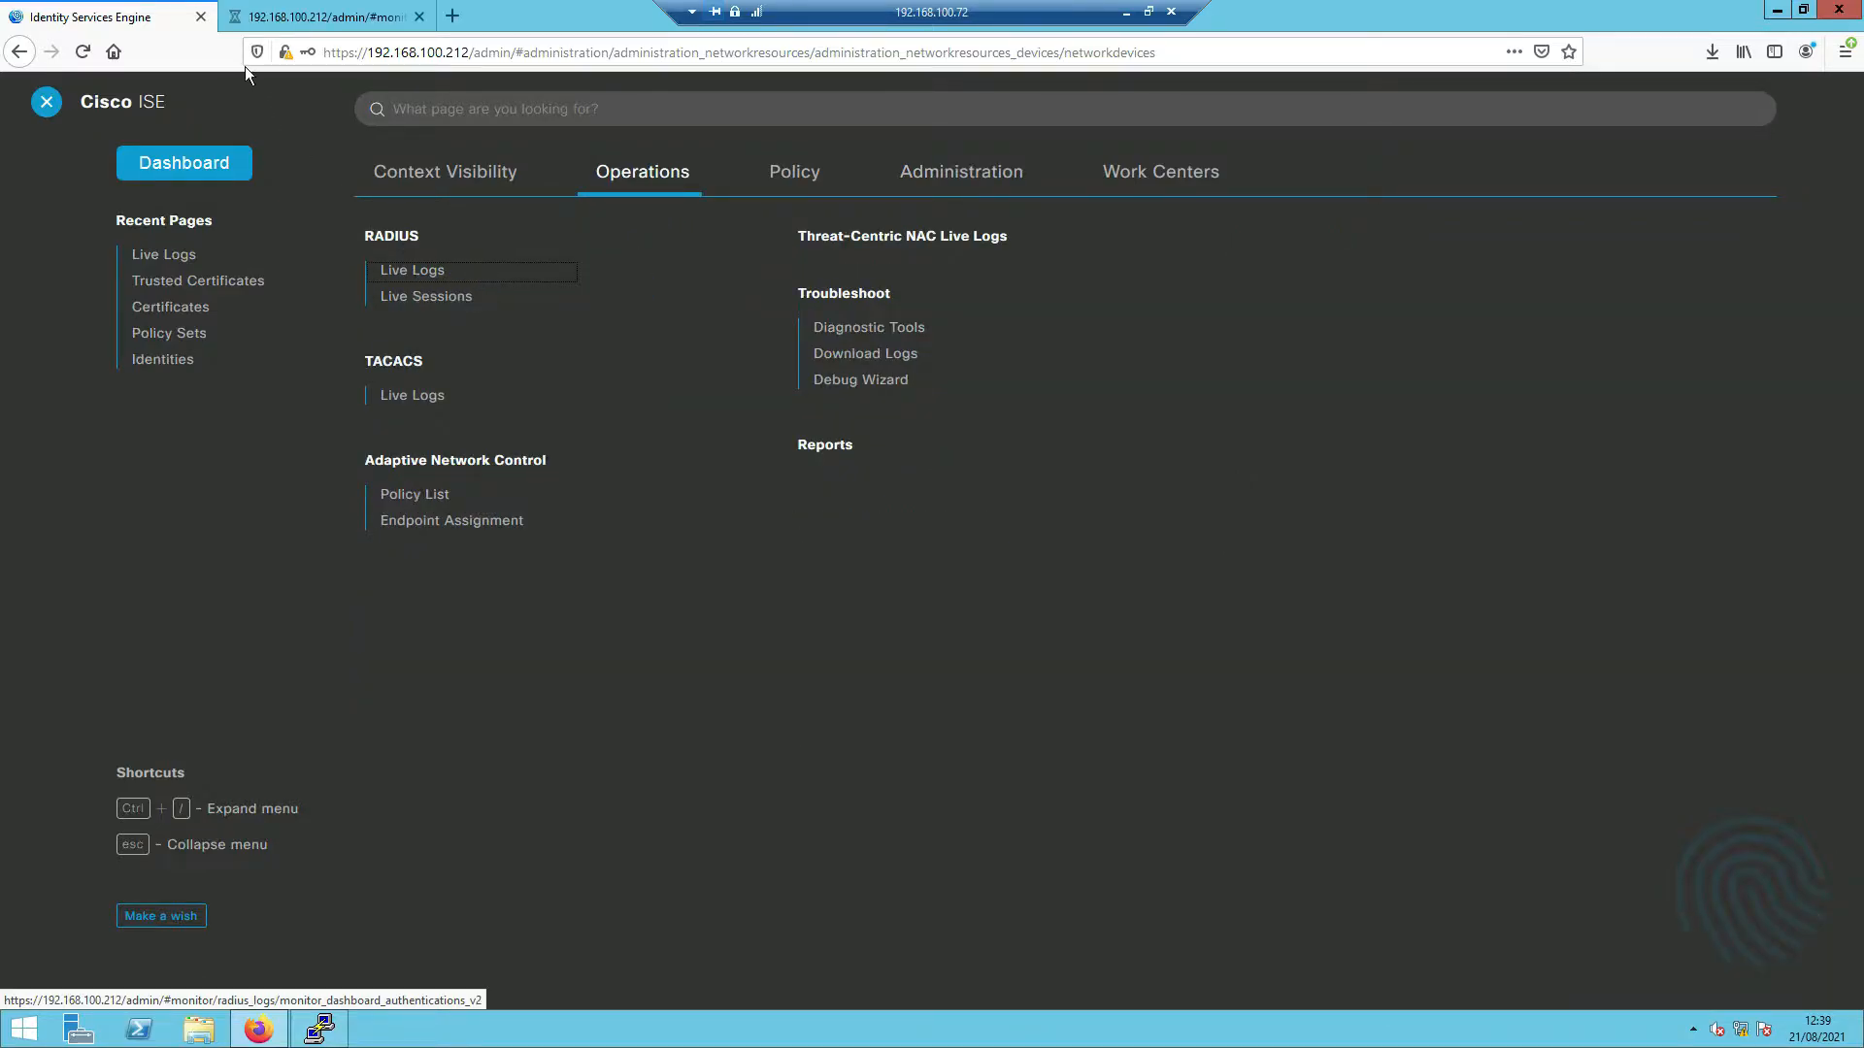
pyautogui.click(278, 19)
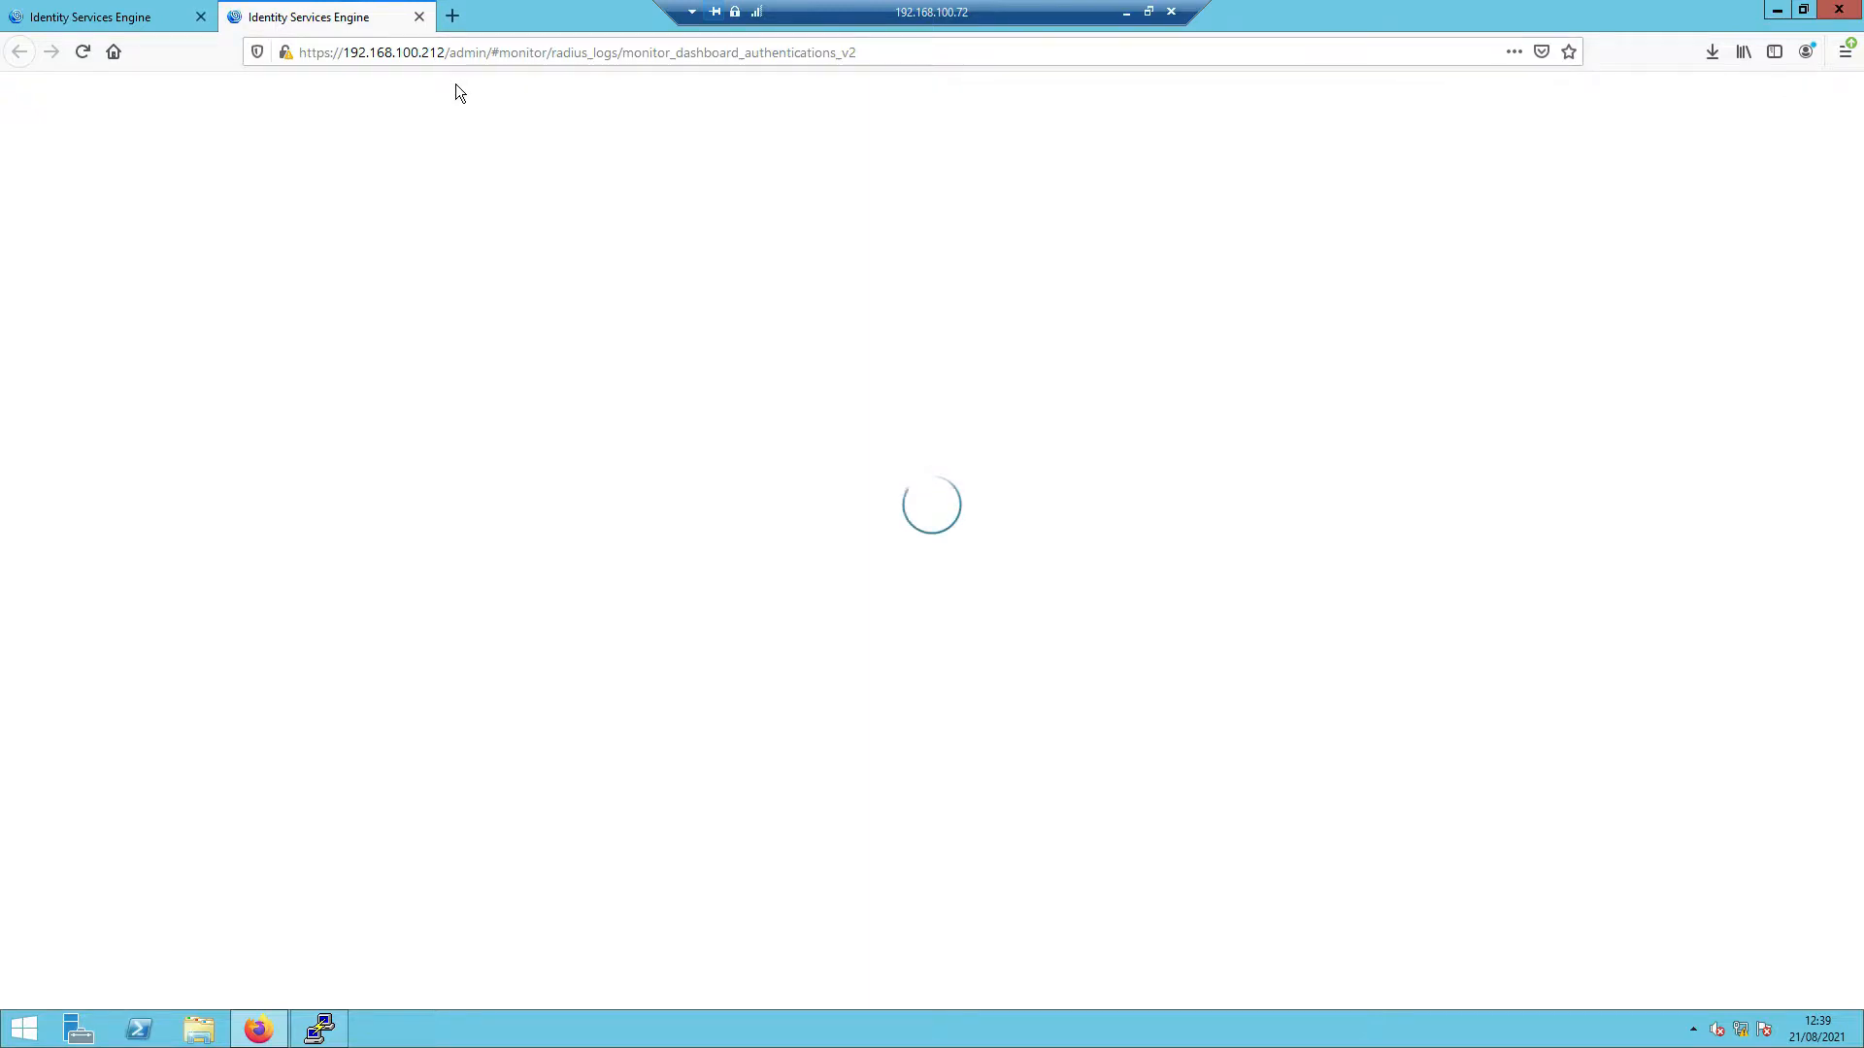
pyautogui.click(320, 1029)
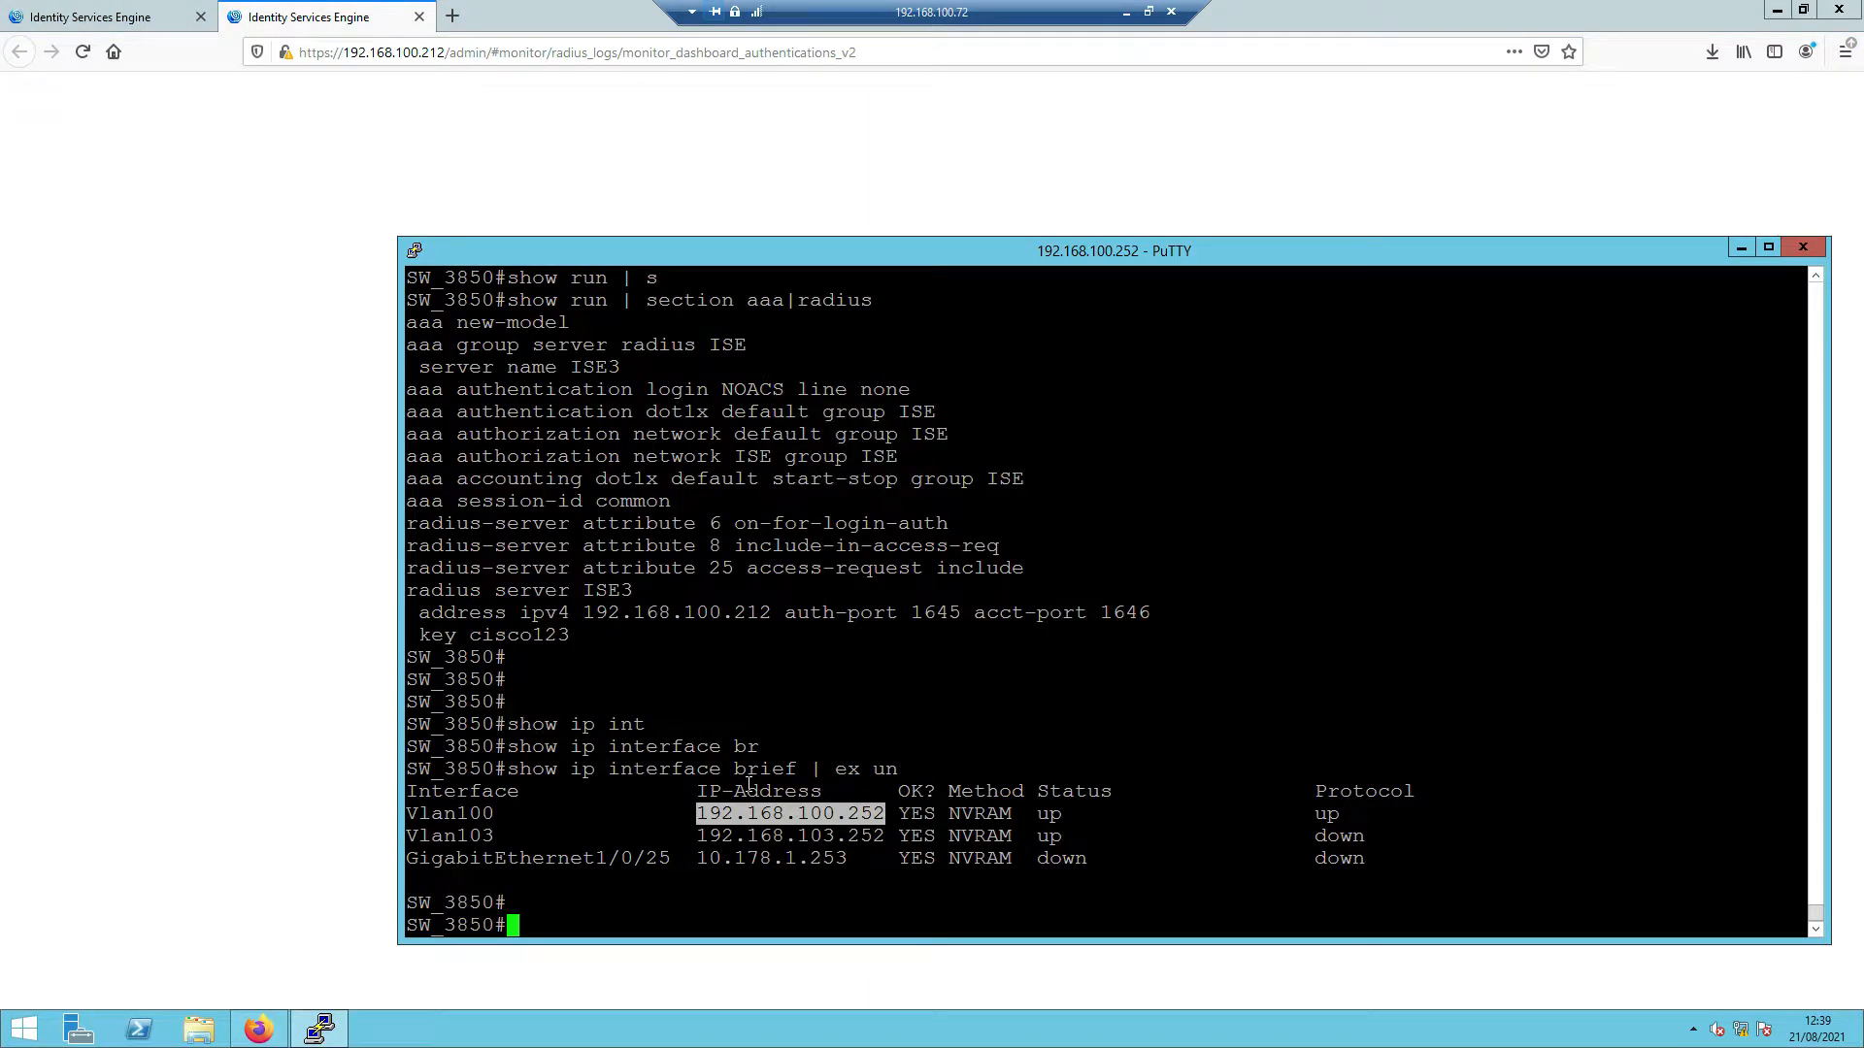
# - Build the 'test aaa group ISE' command on the switch using Tab and ? help
pyautogui.press('Return')
pyautogui.press('Return')
pyautogui.press('Return')
pyautogui.write('test')
pyautogui.press('Tab')
pyautogui.write('aa')
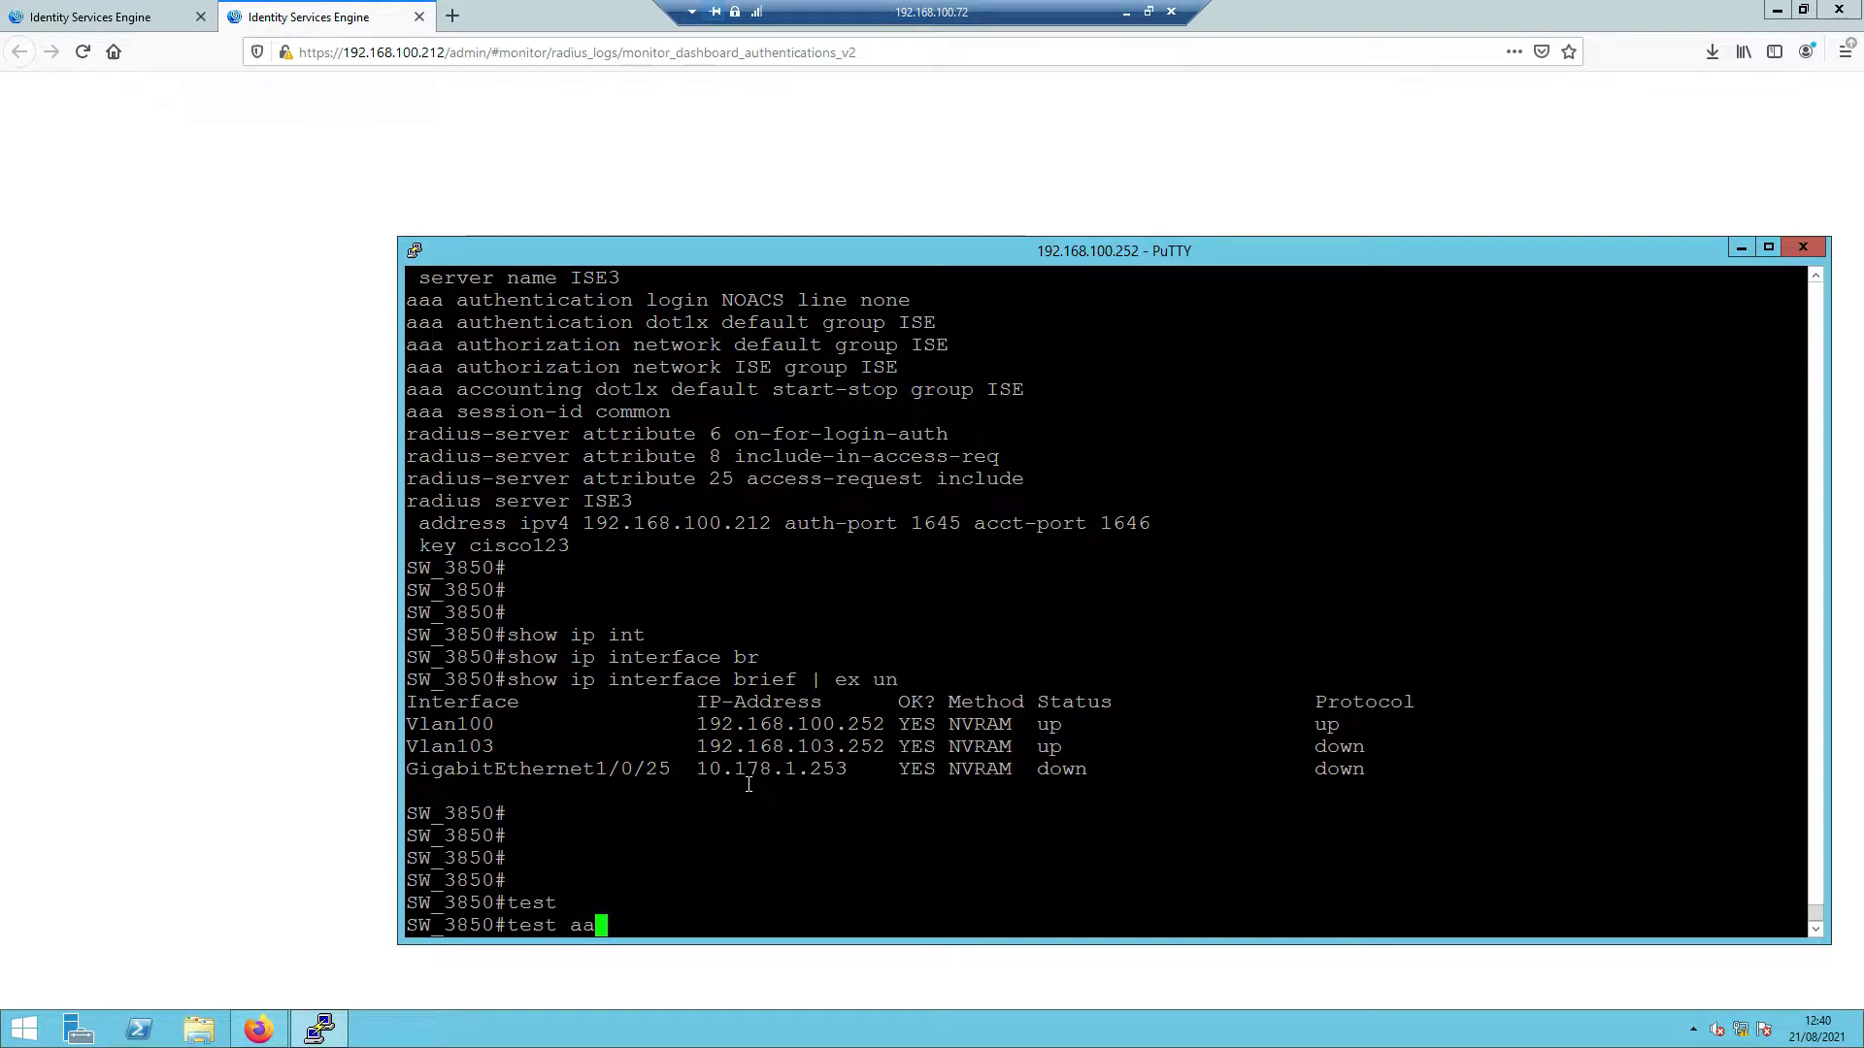
pyautogui.write('a')
pyautogui.press('Tab')
pyautogui.write('?')
pyautogui.write('g')
pyautogui.press('Tab')
pyautogui.write('?ISE ')
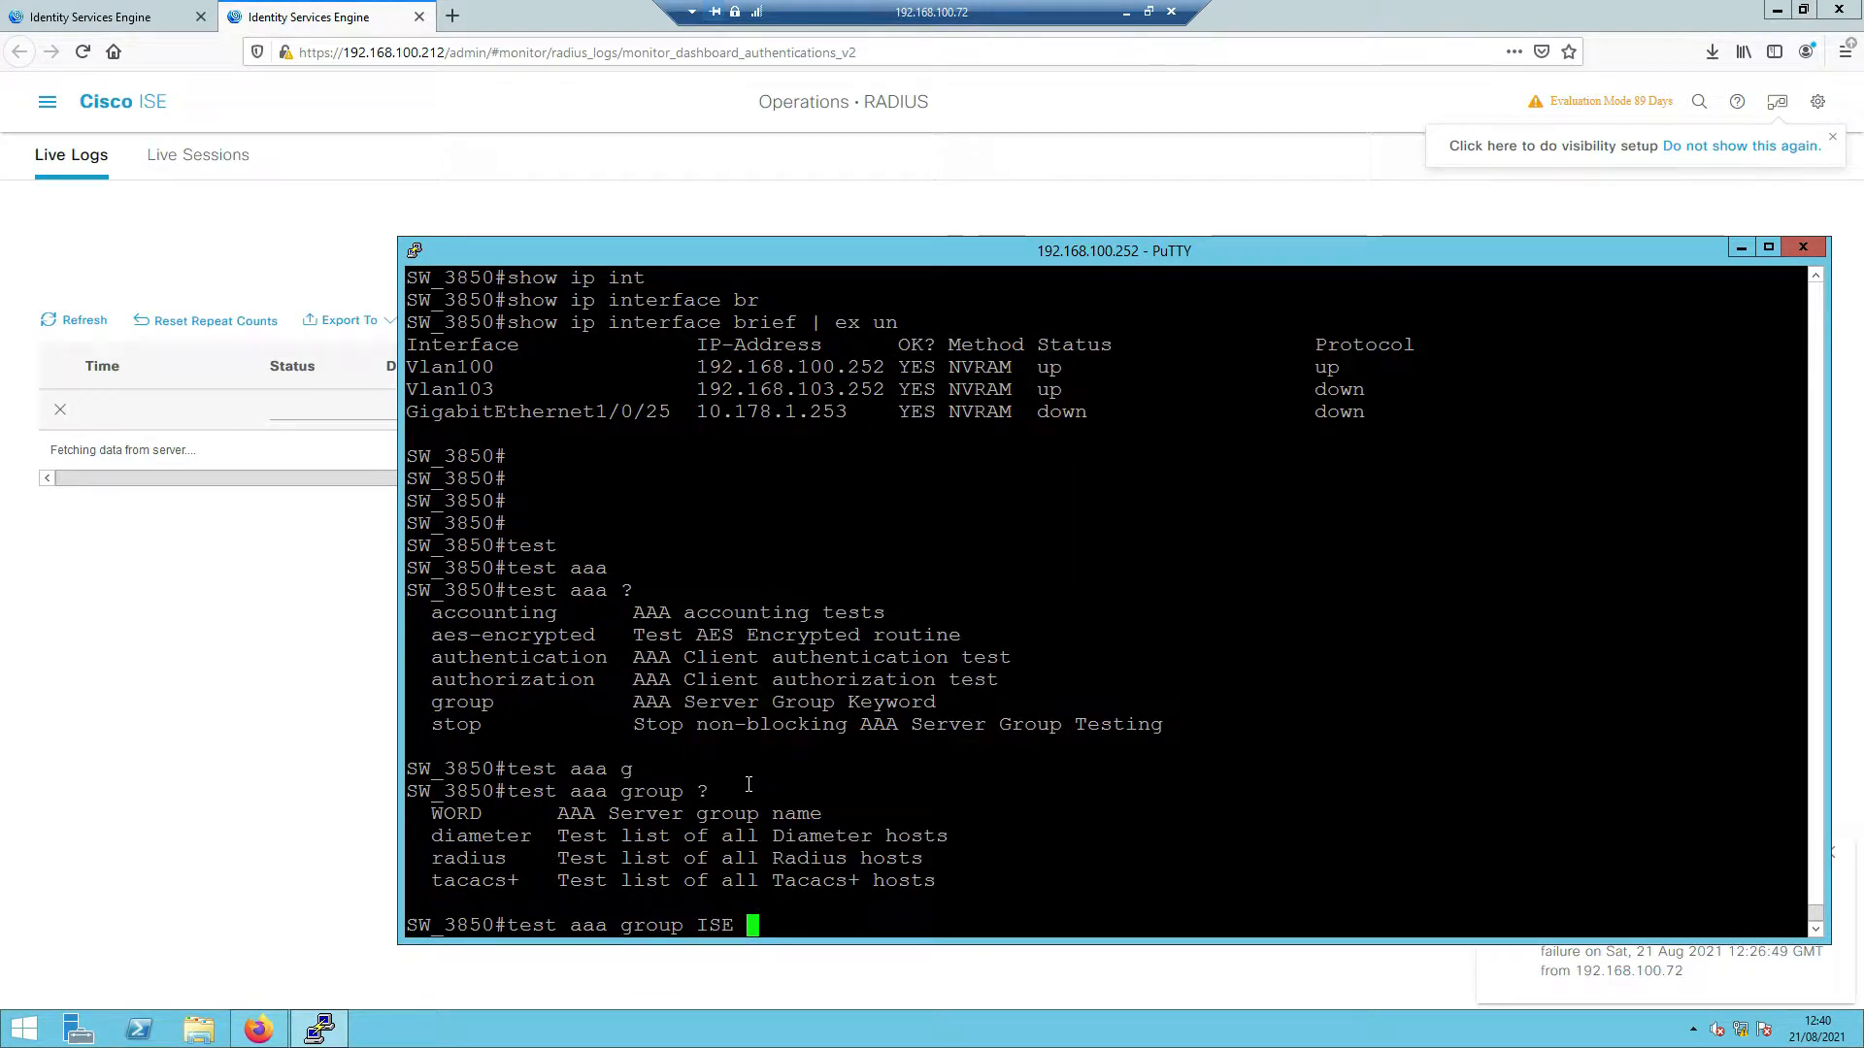
pyautogui.write('?')
# - Go back to the first ISE tab and show the Administration section
pyautogui.moveTo(272, 778); pyautogui.dragTo(359, 461)
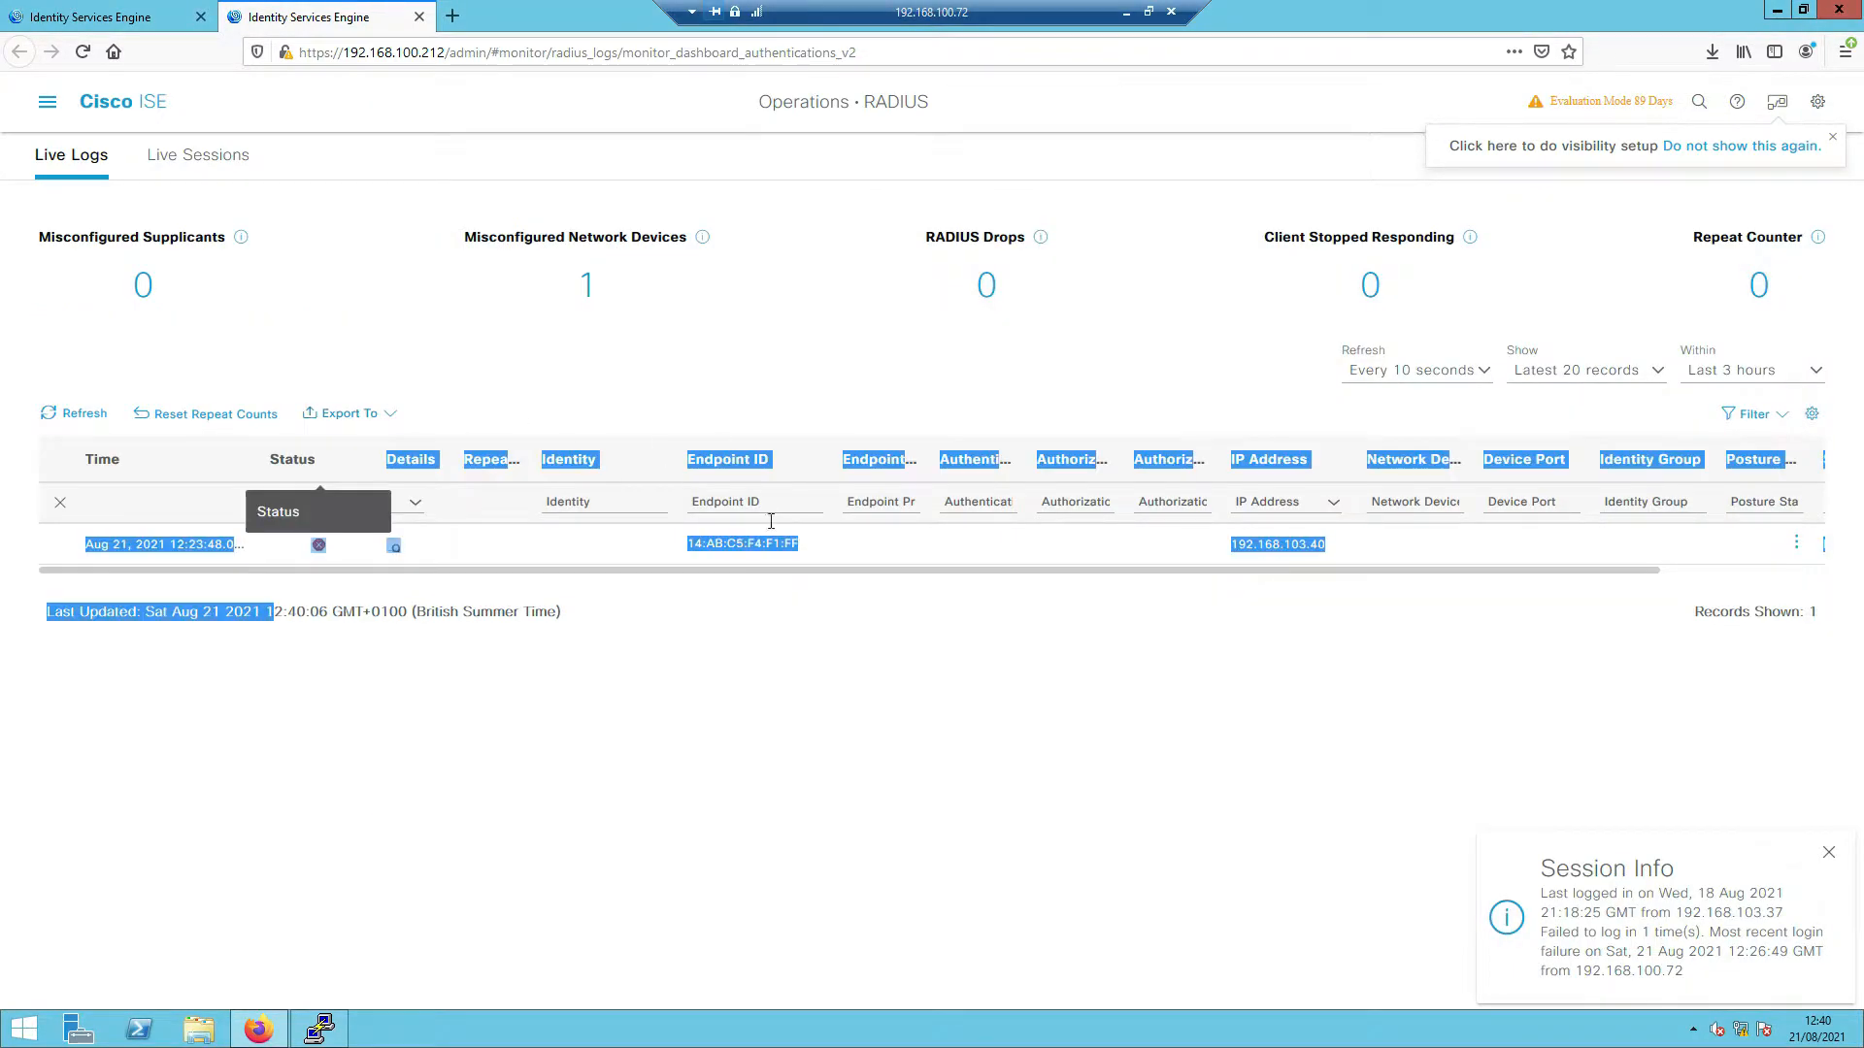
pyautogui.click(650, 307)
pyautogui.click(115, 17)
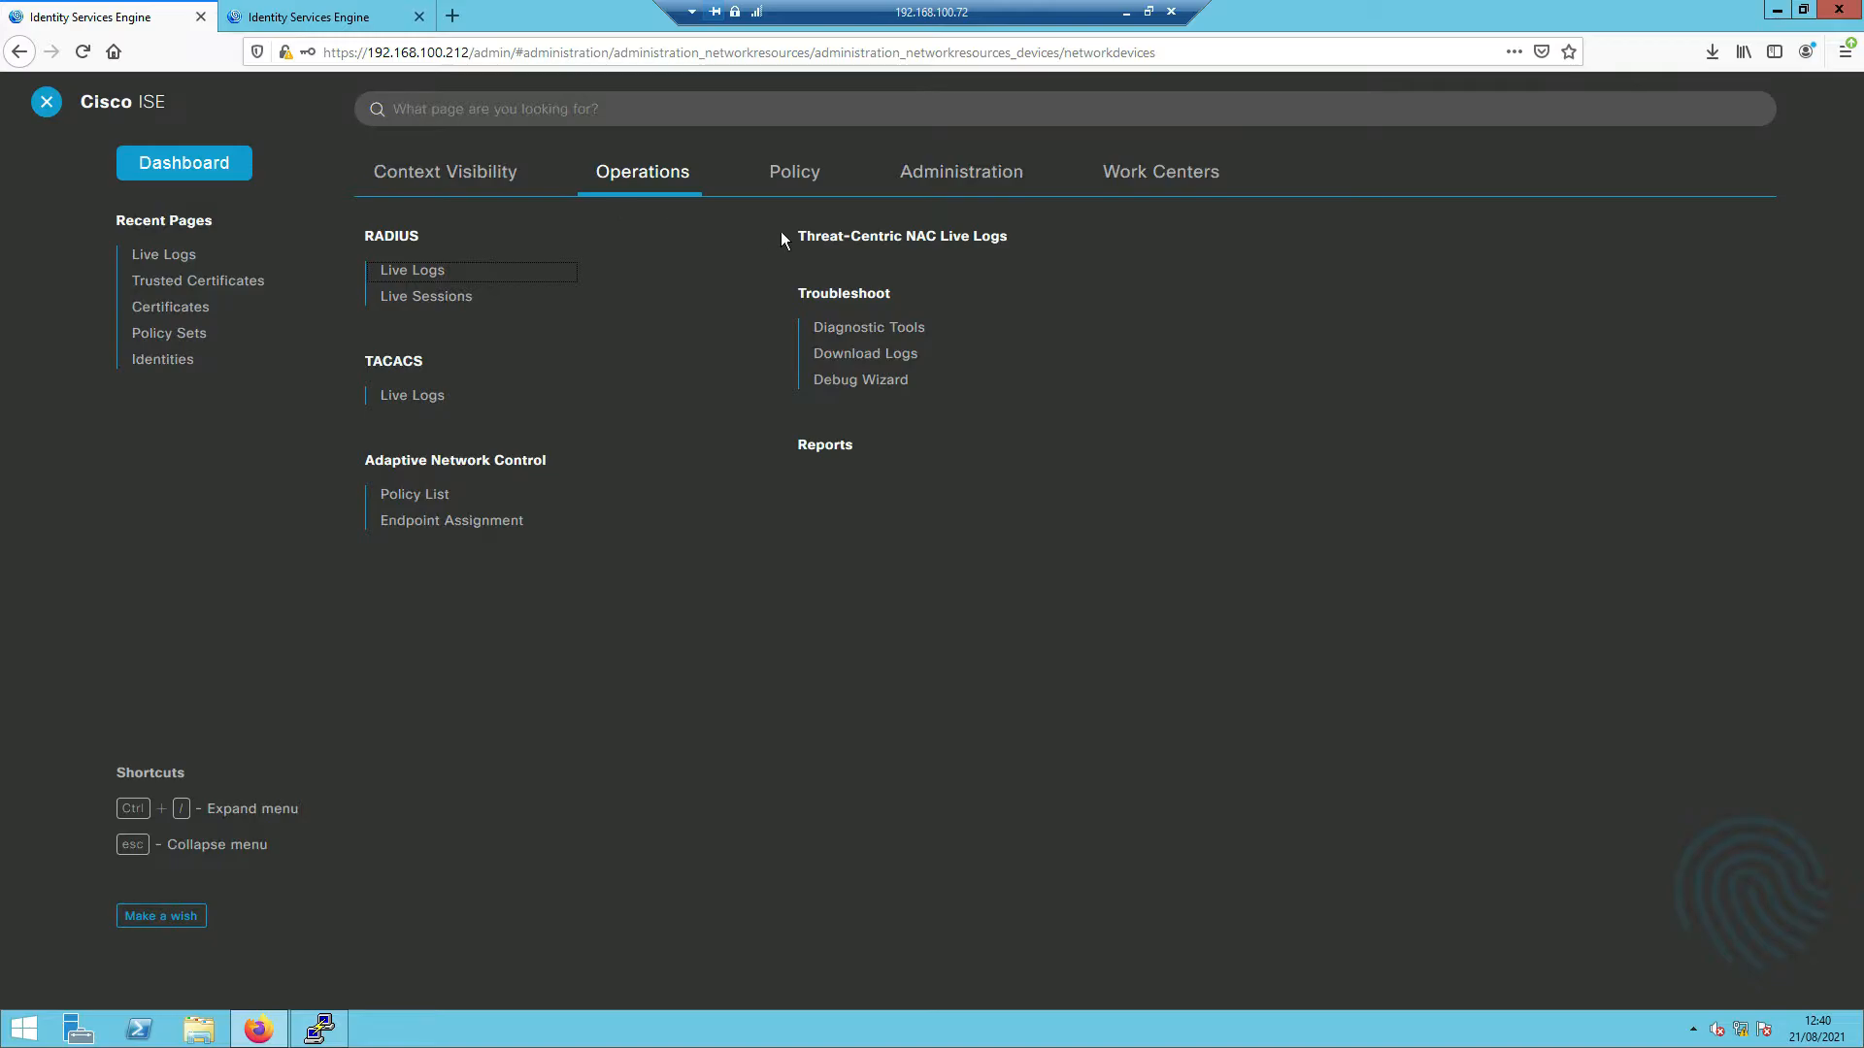
pyautogui.click(958, 175)
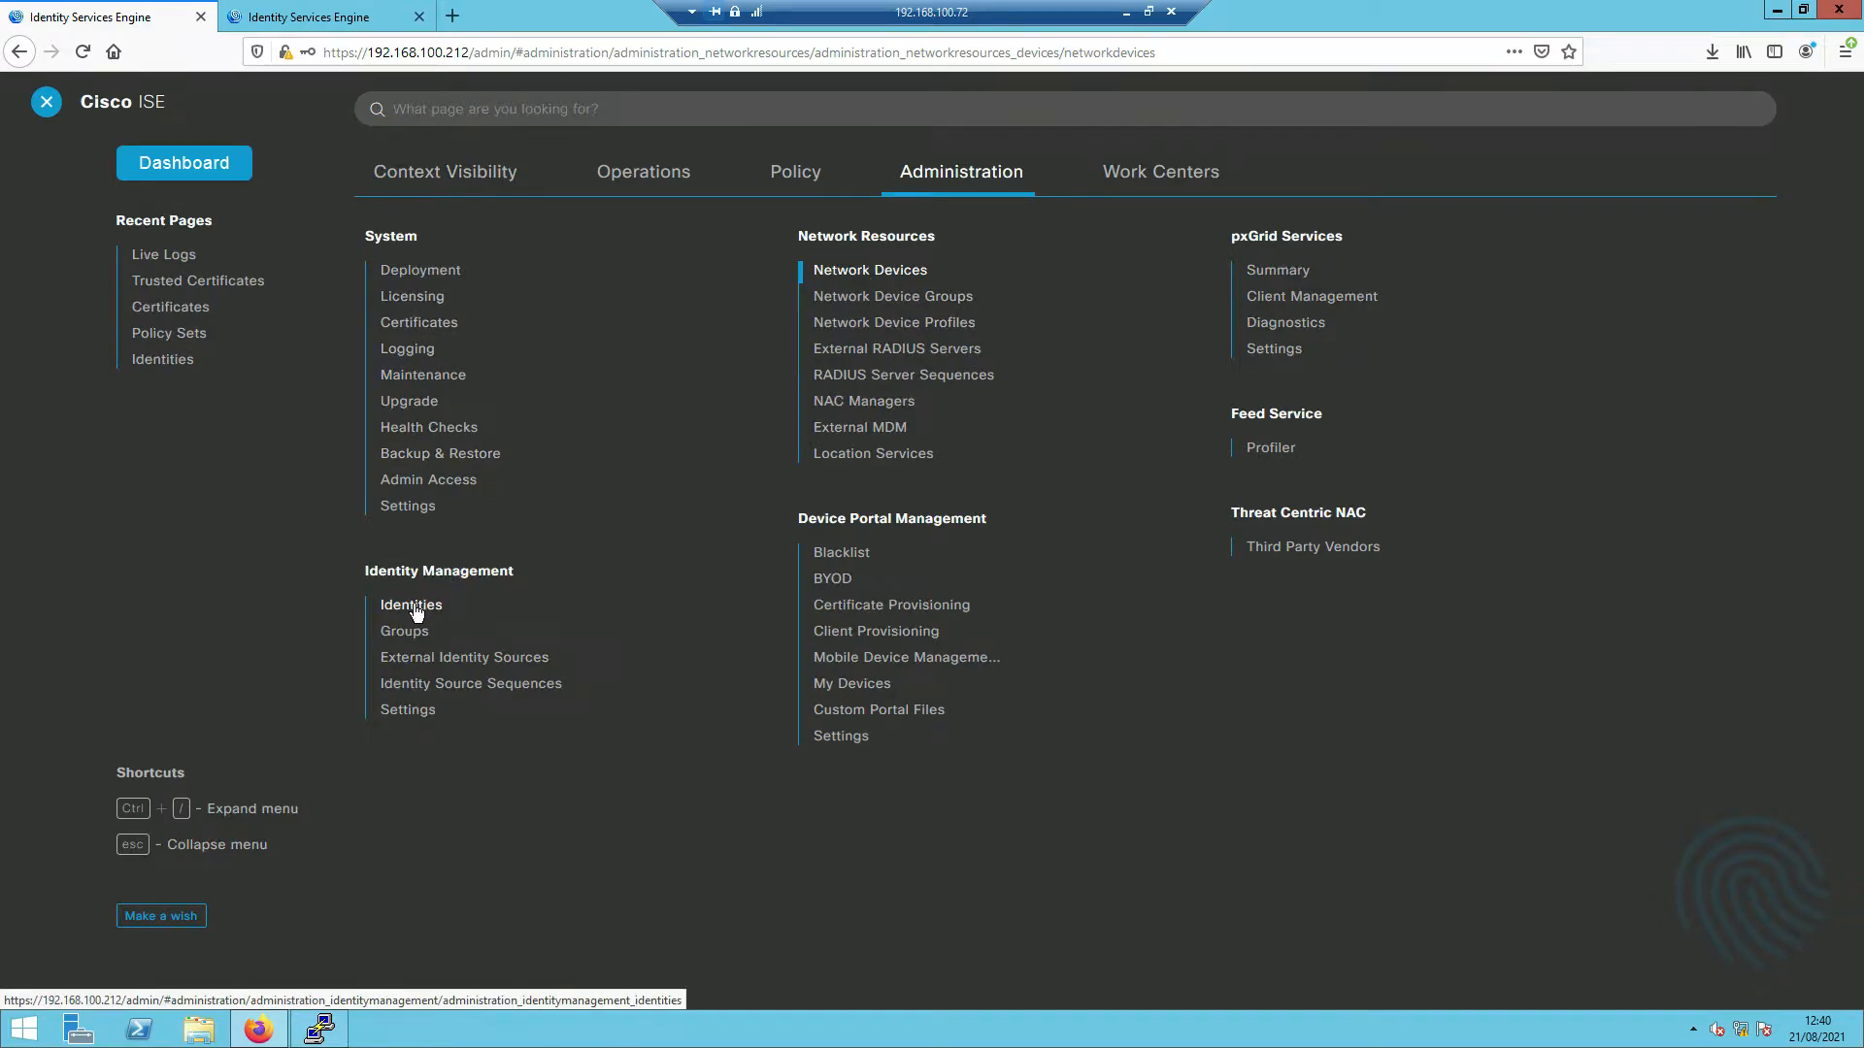
# - Edit user isetest under Identities, entering a new login password twice, and save
pyautogui.click(416, 607)
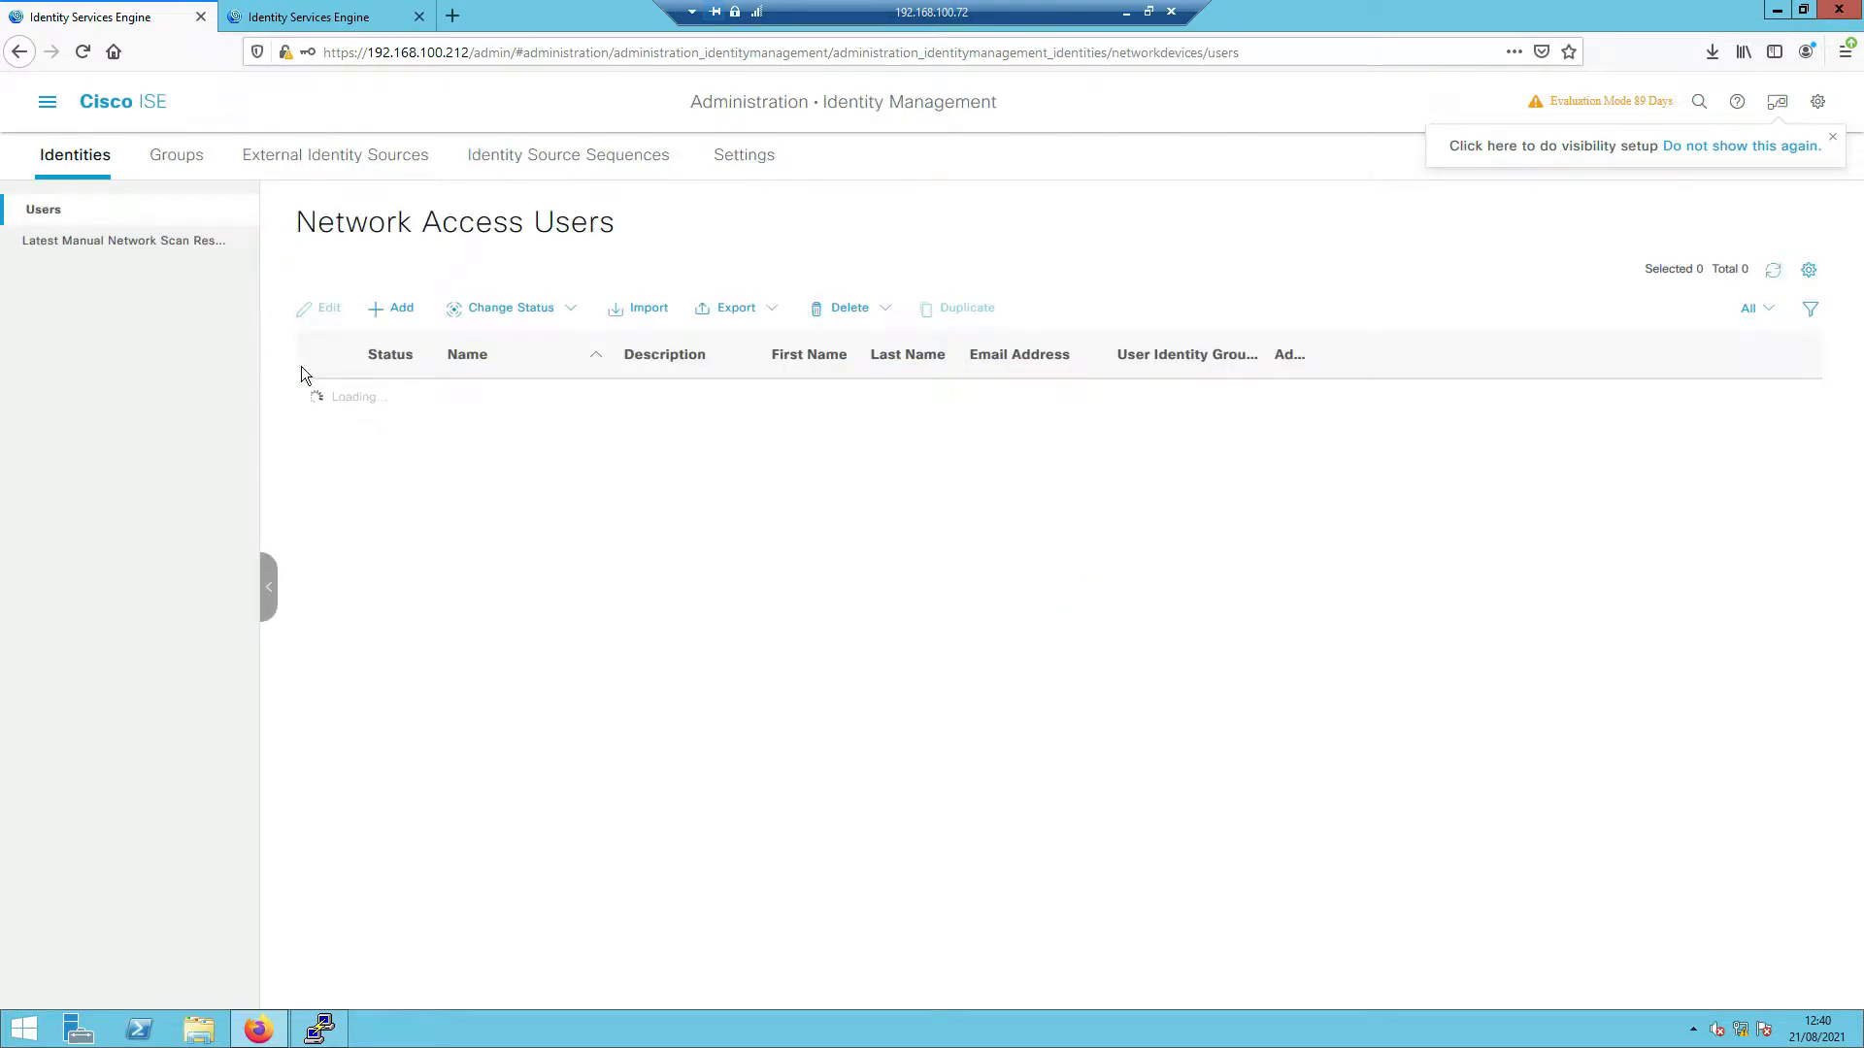
pyautogui.click(328, 399)
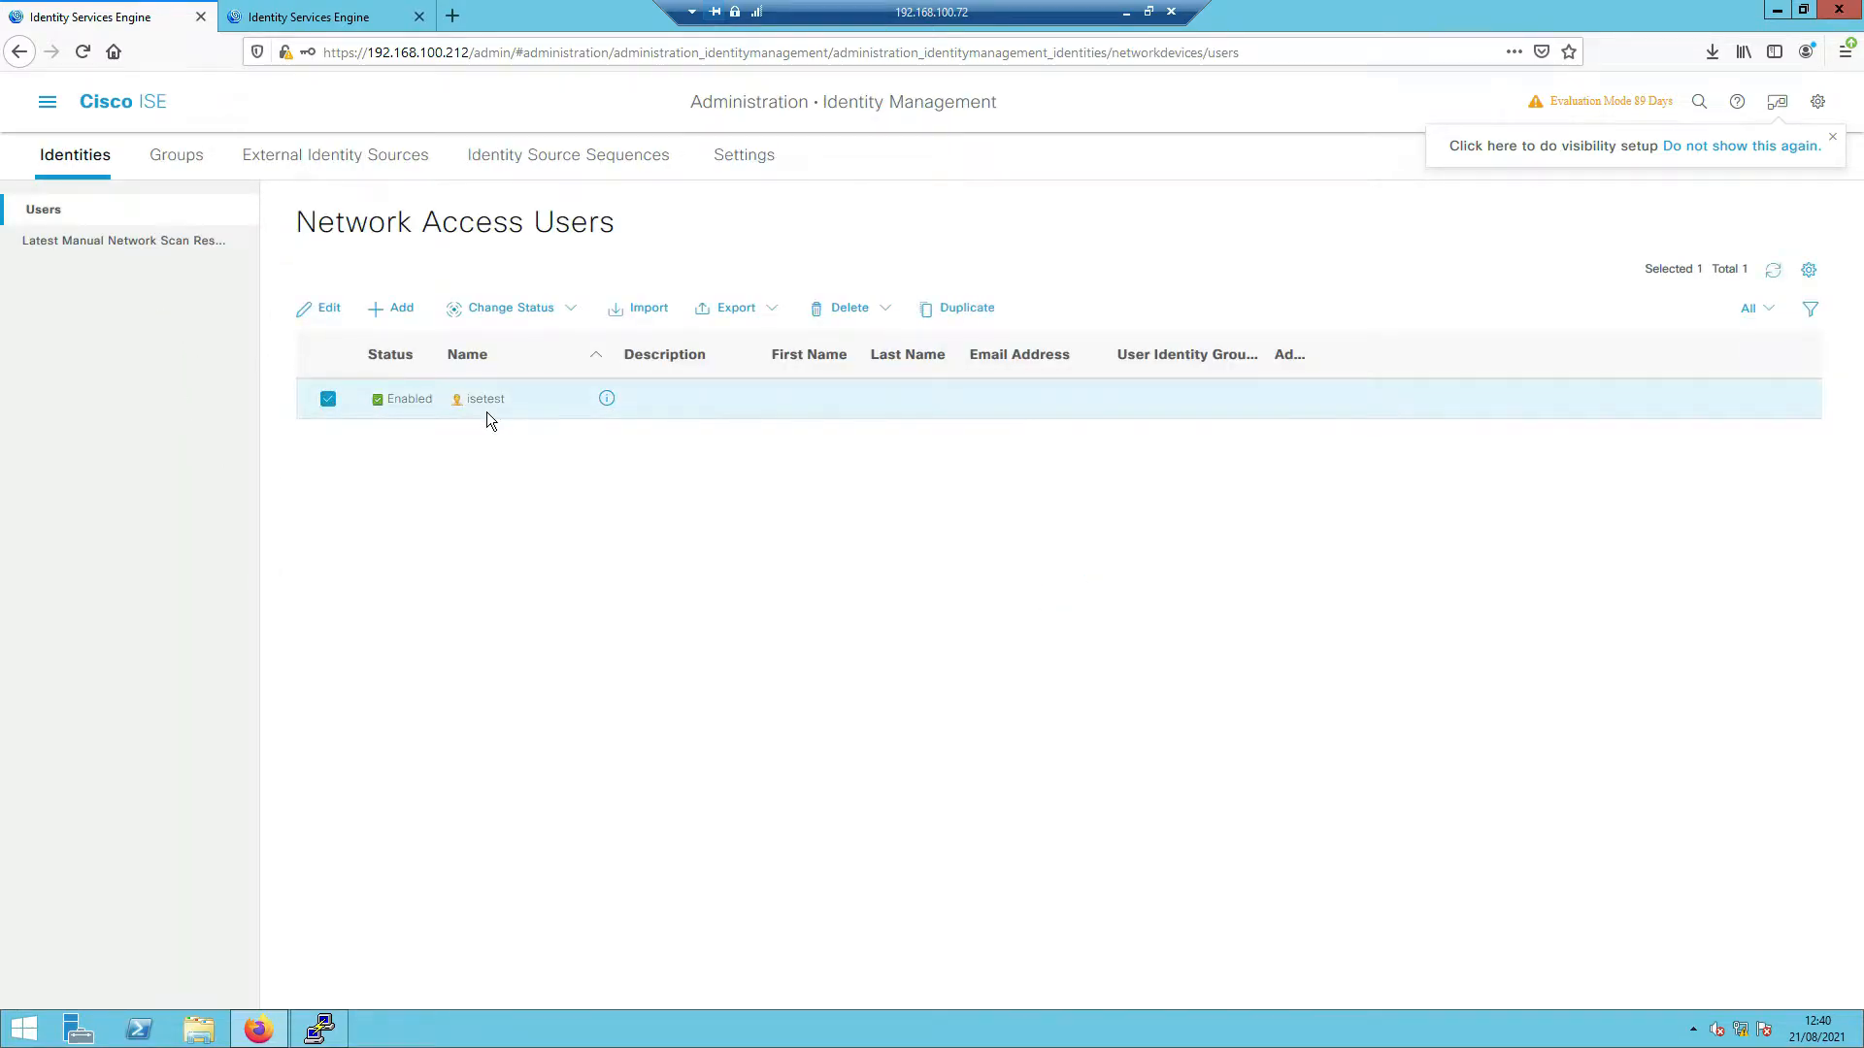
pyautogui.click(318, 310)
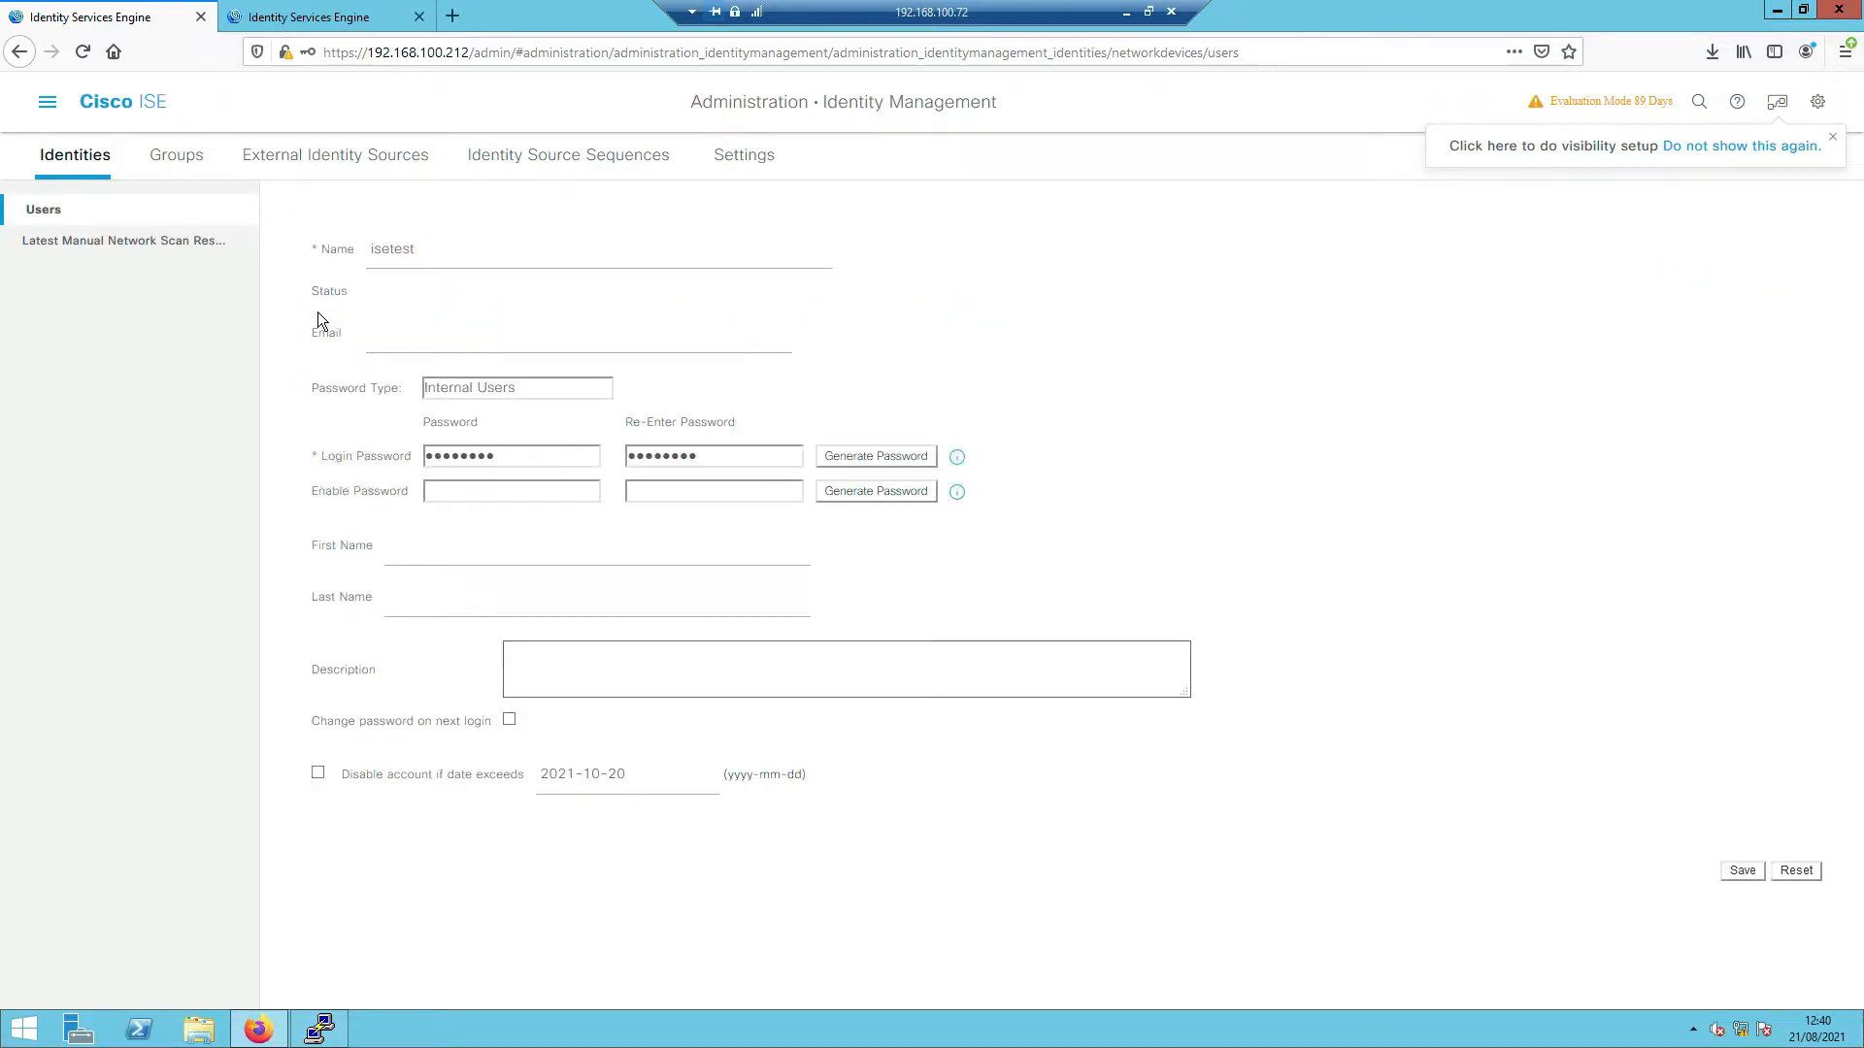
pyautogui.click(561, 624)
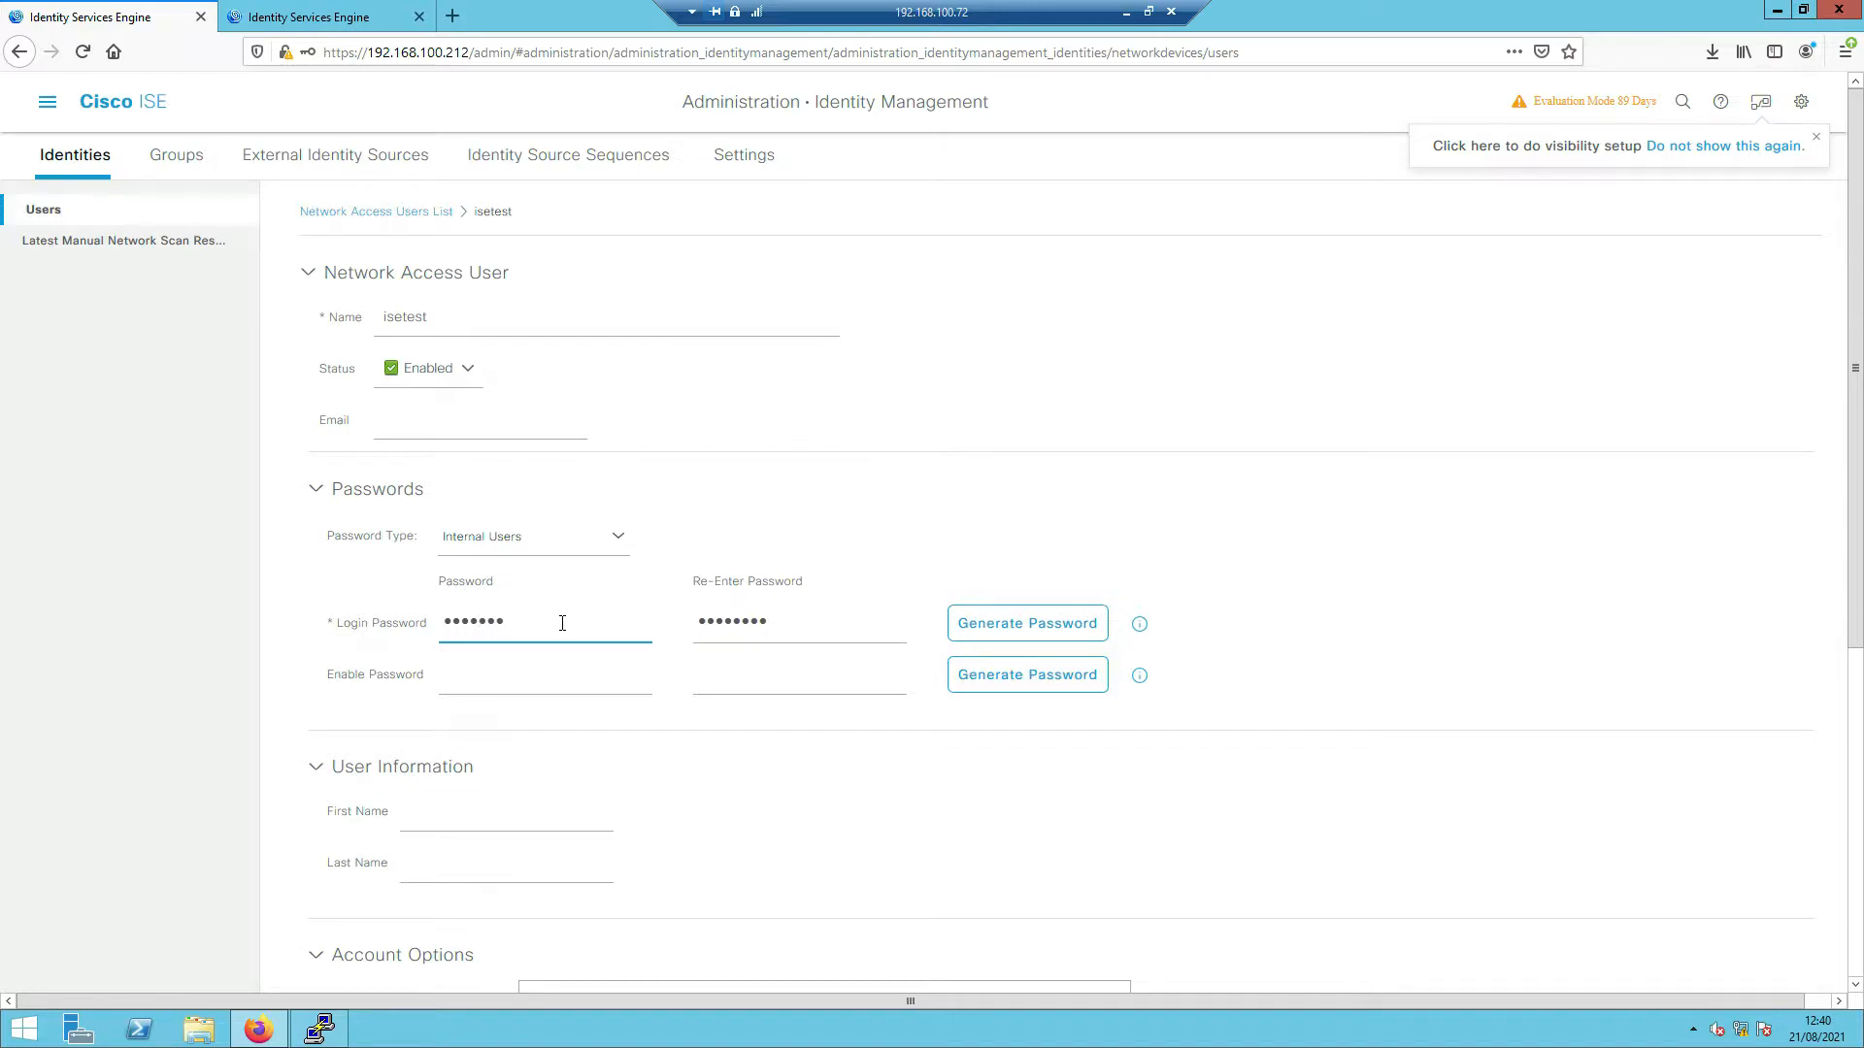
pyautogui.write('*')
pyautogui.press('Tab')
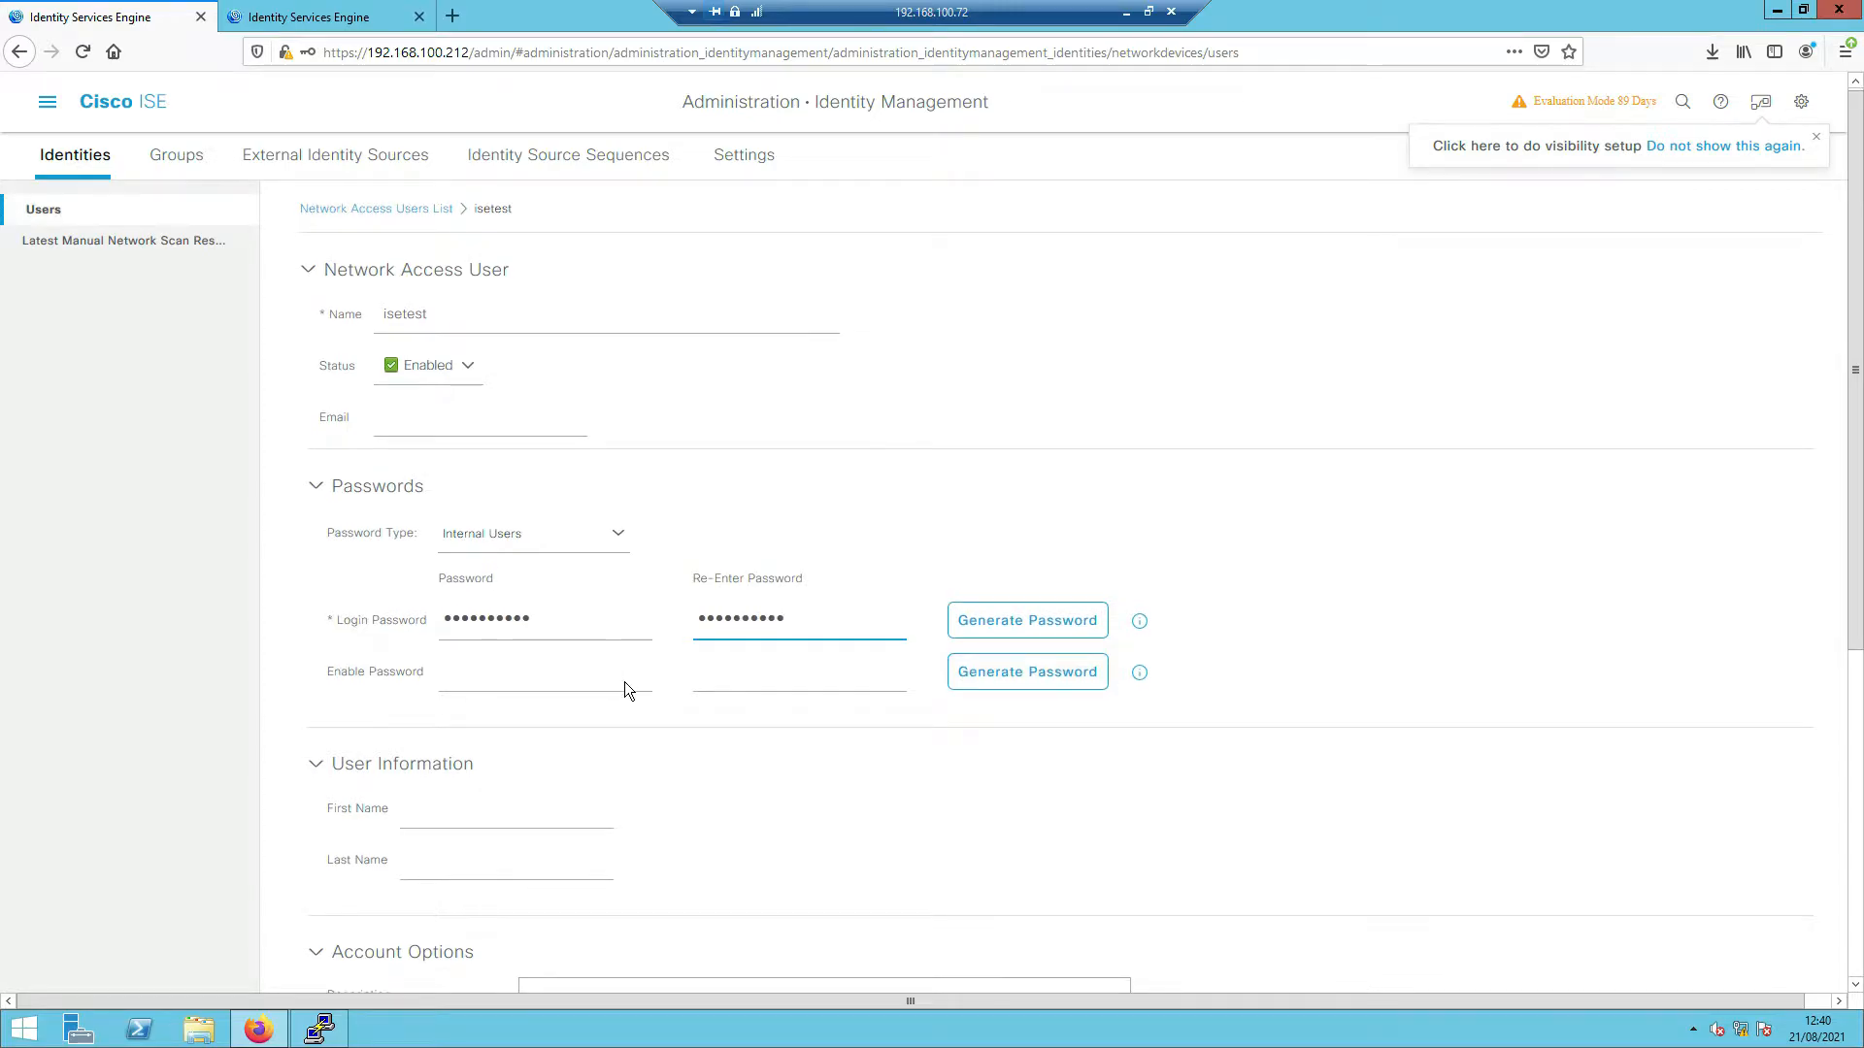
pyautogui.scroll(-5, 625, 689)
pyautogui.click(1616, 952)
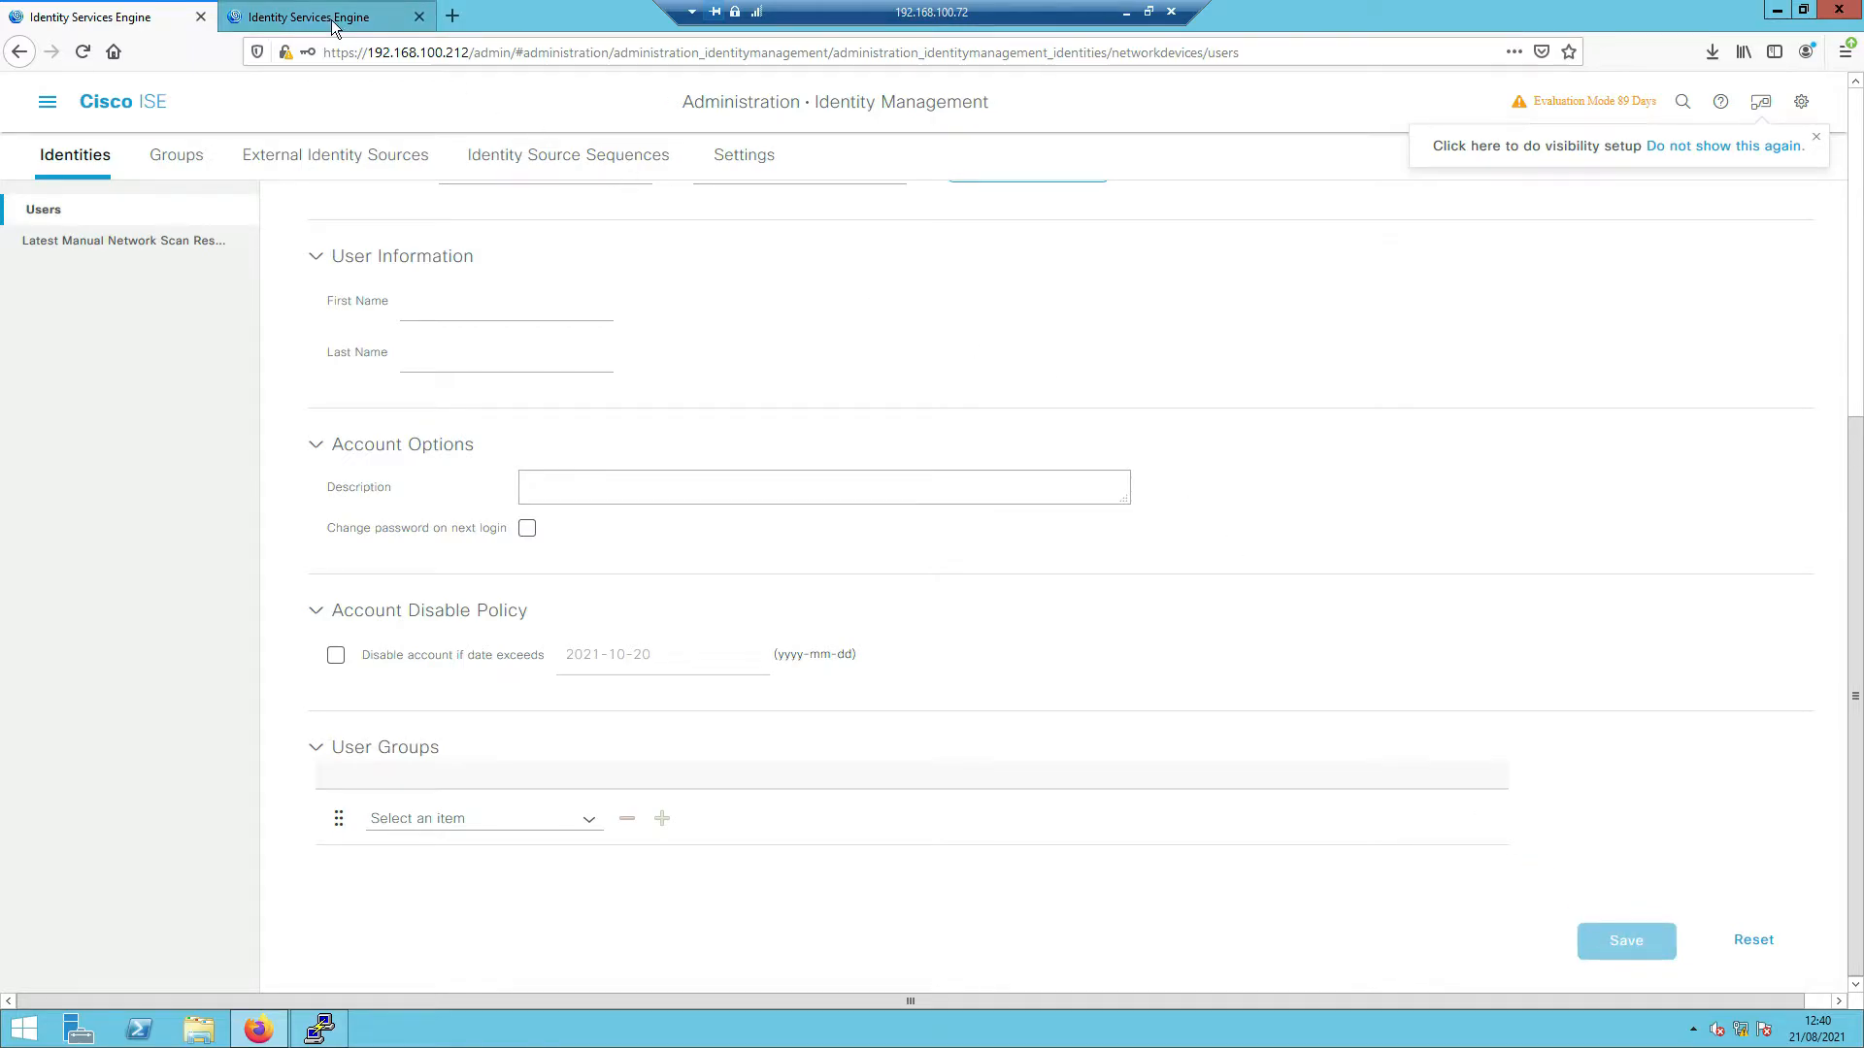
# - After the password-reuse error, enter a different login password for isetest and save again
pyautogui.click(326, 1027)
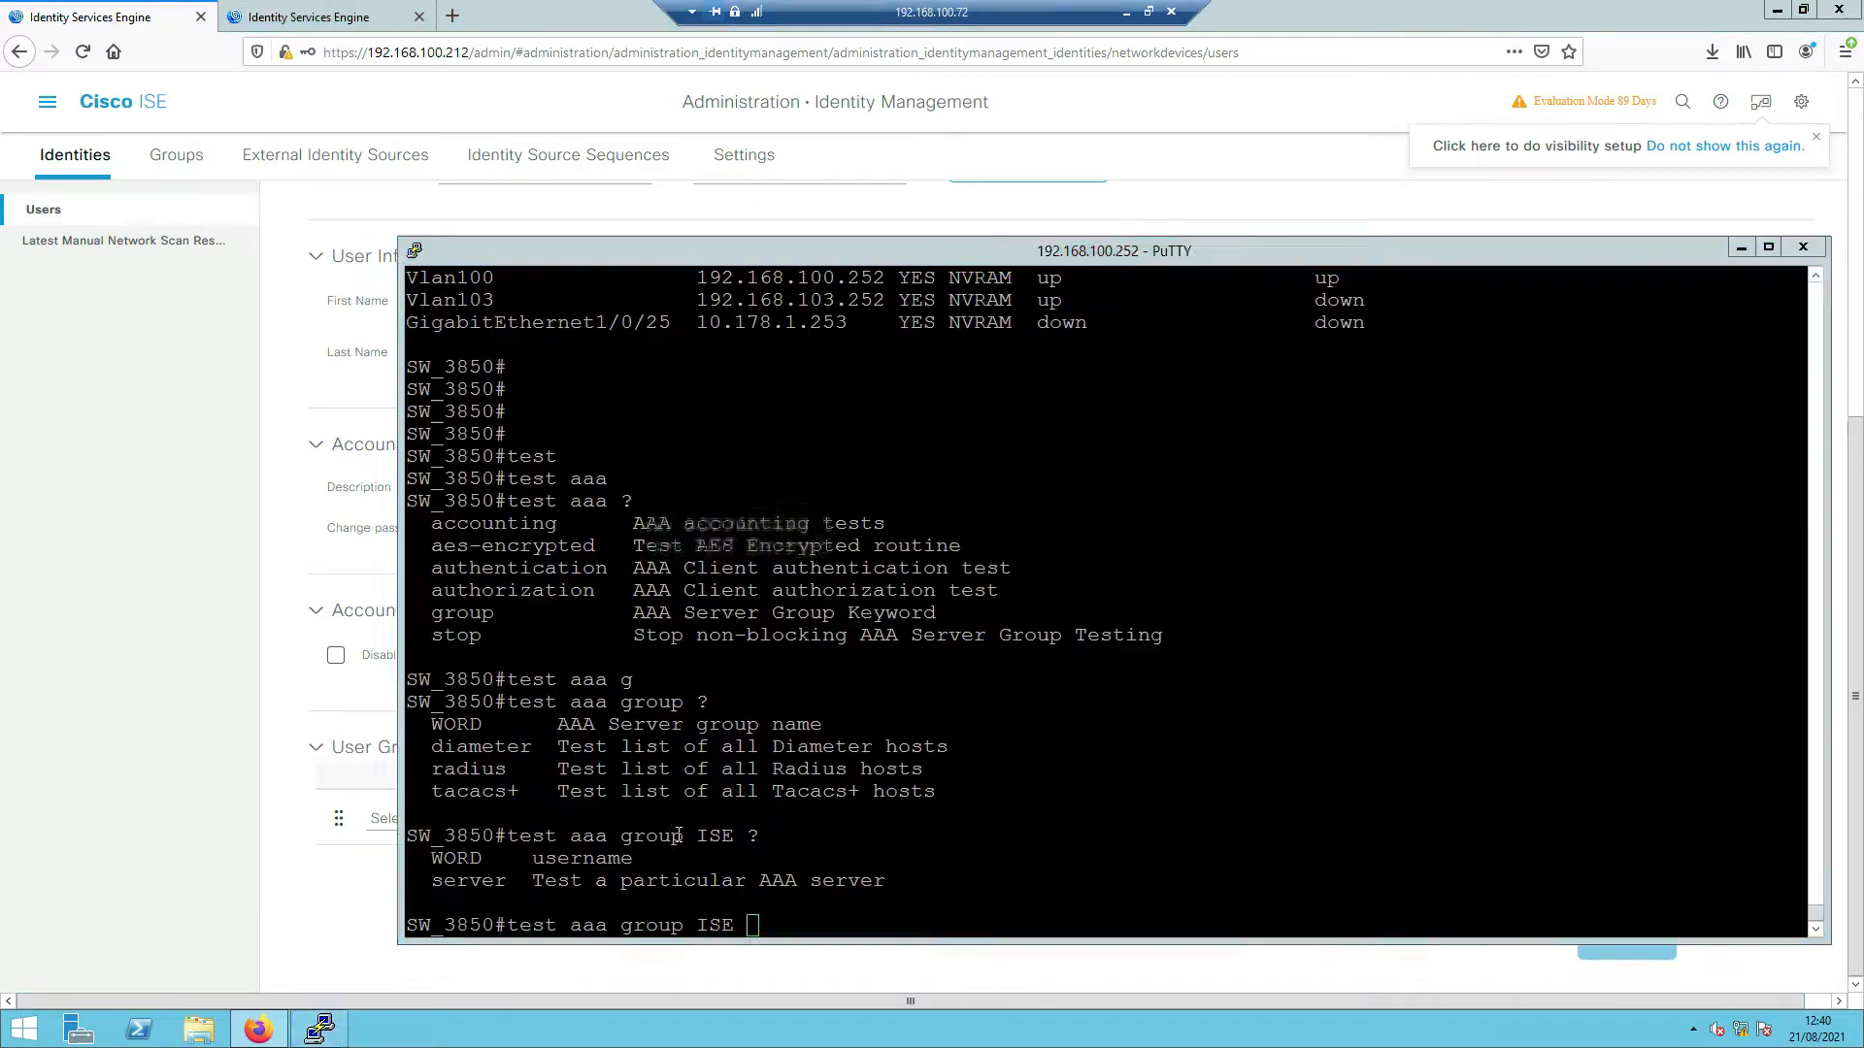
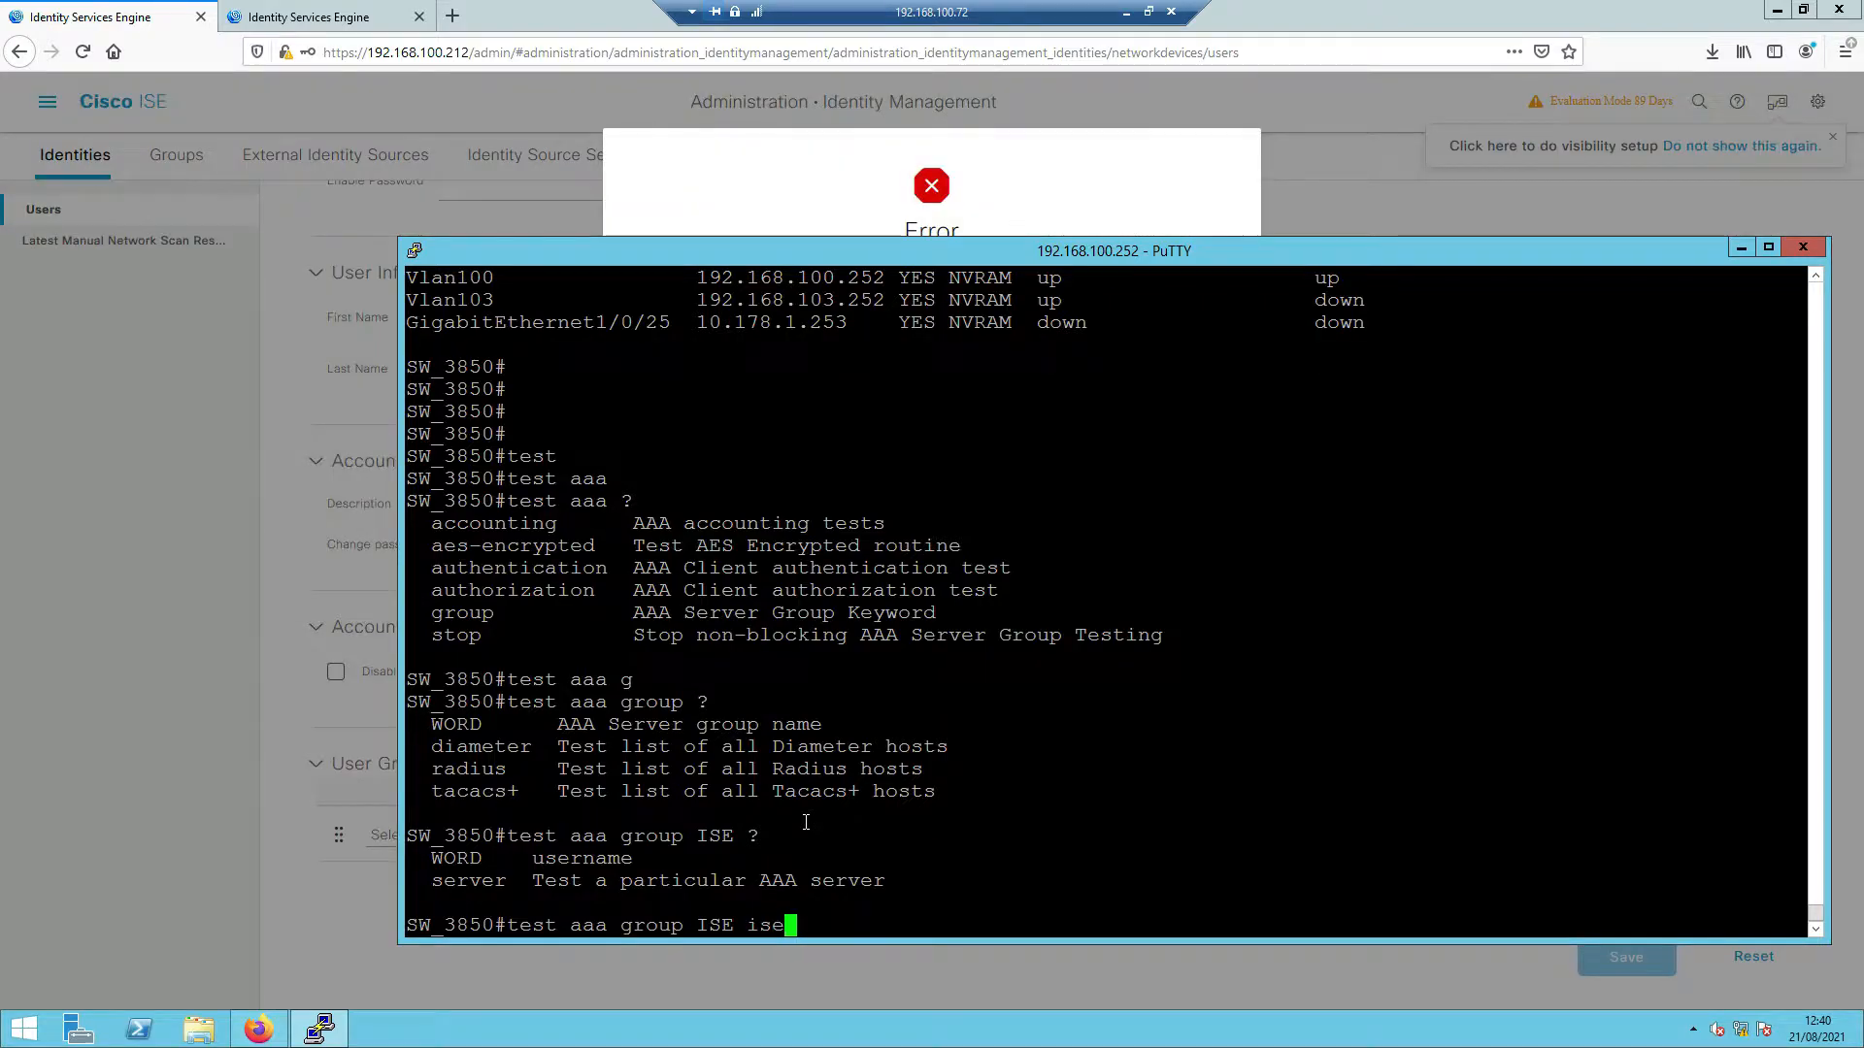
pyautogui.click(802, 208)
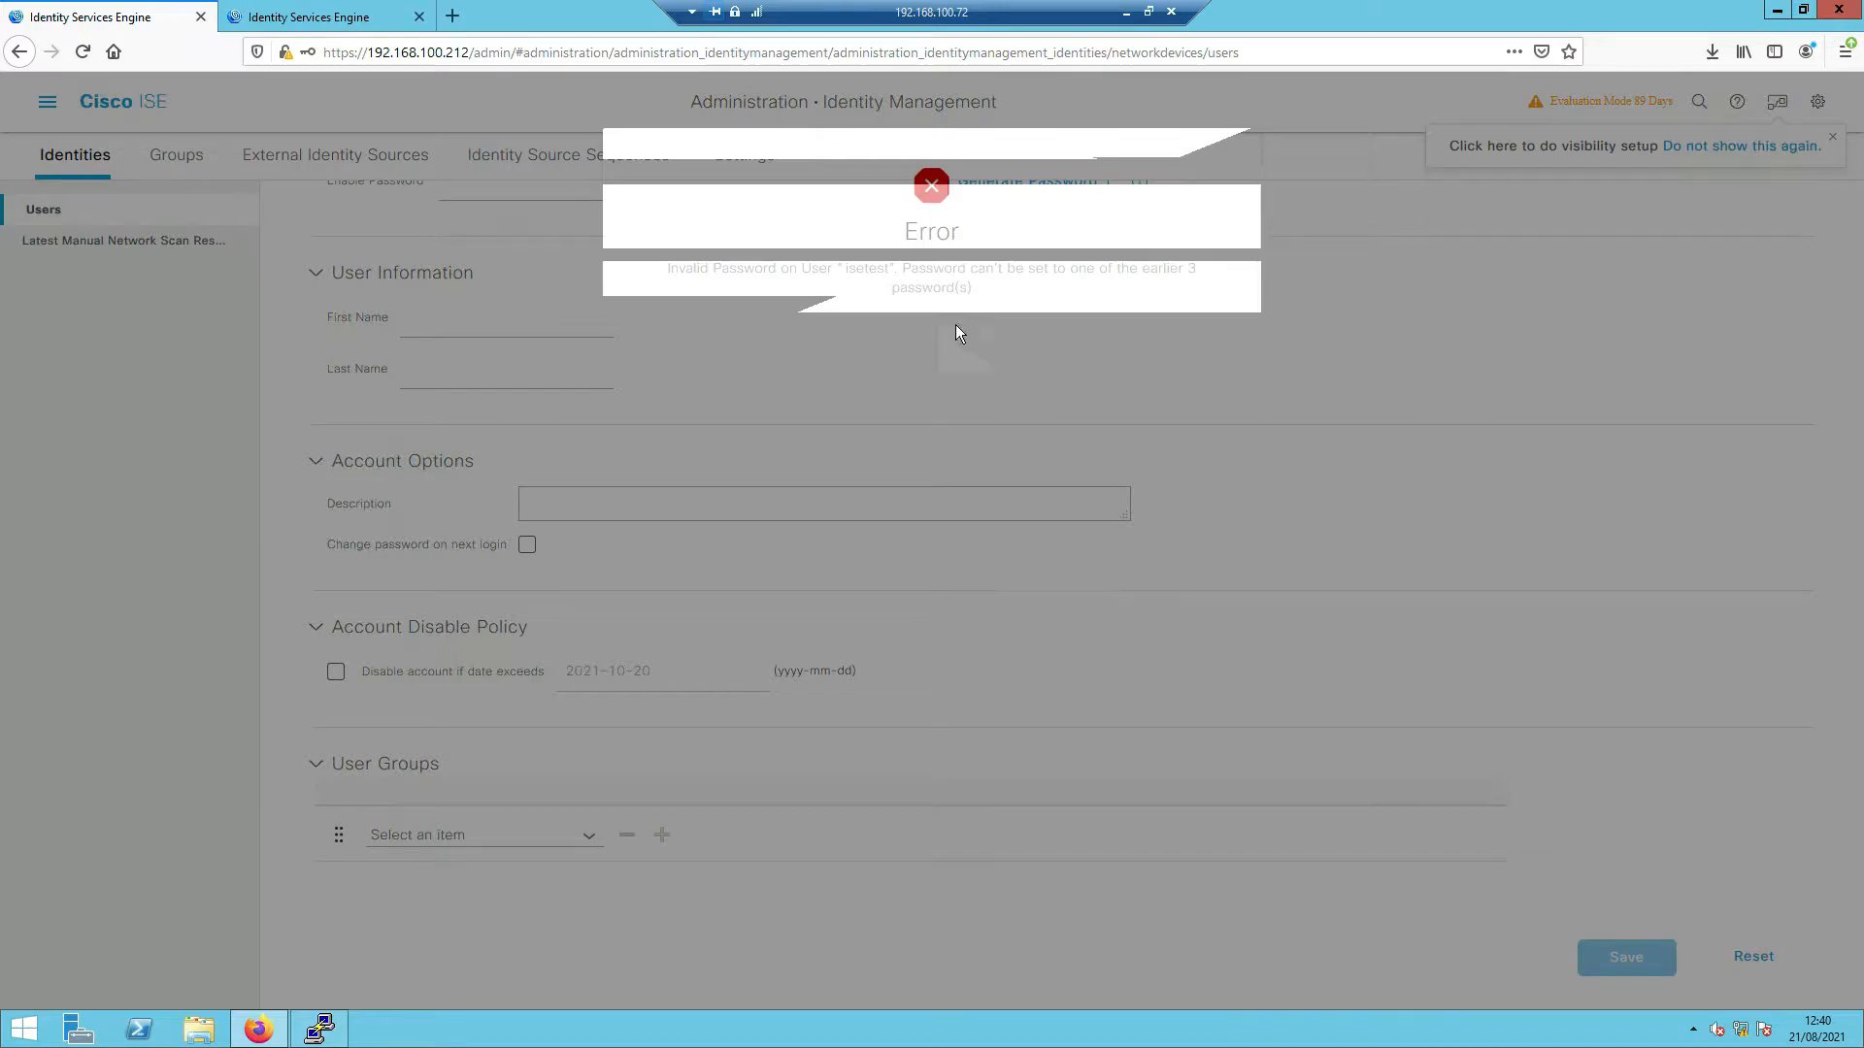
pyautogui.click(939, 346)
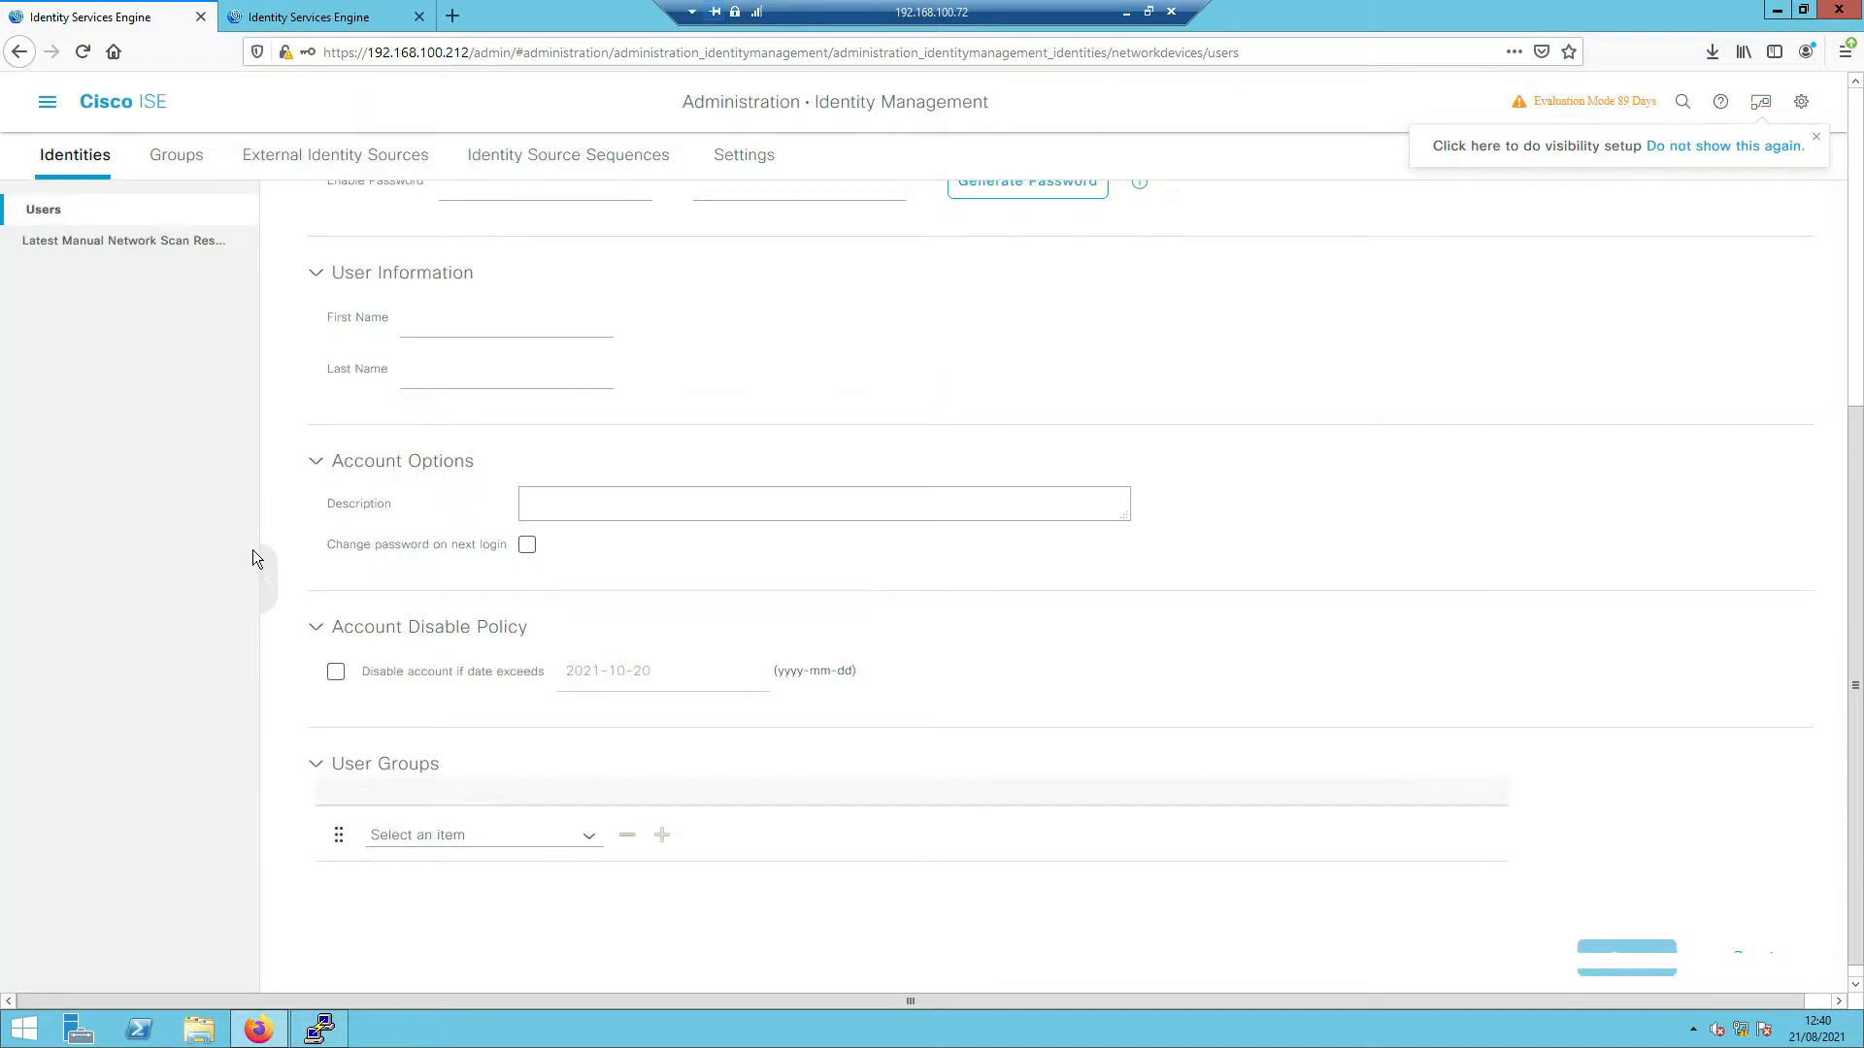
pyautogui.scroll(5, 256, 552)
pyautogui.click(559, 619)
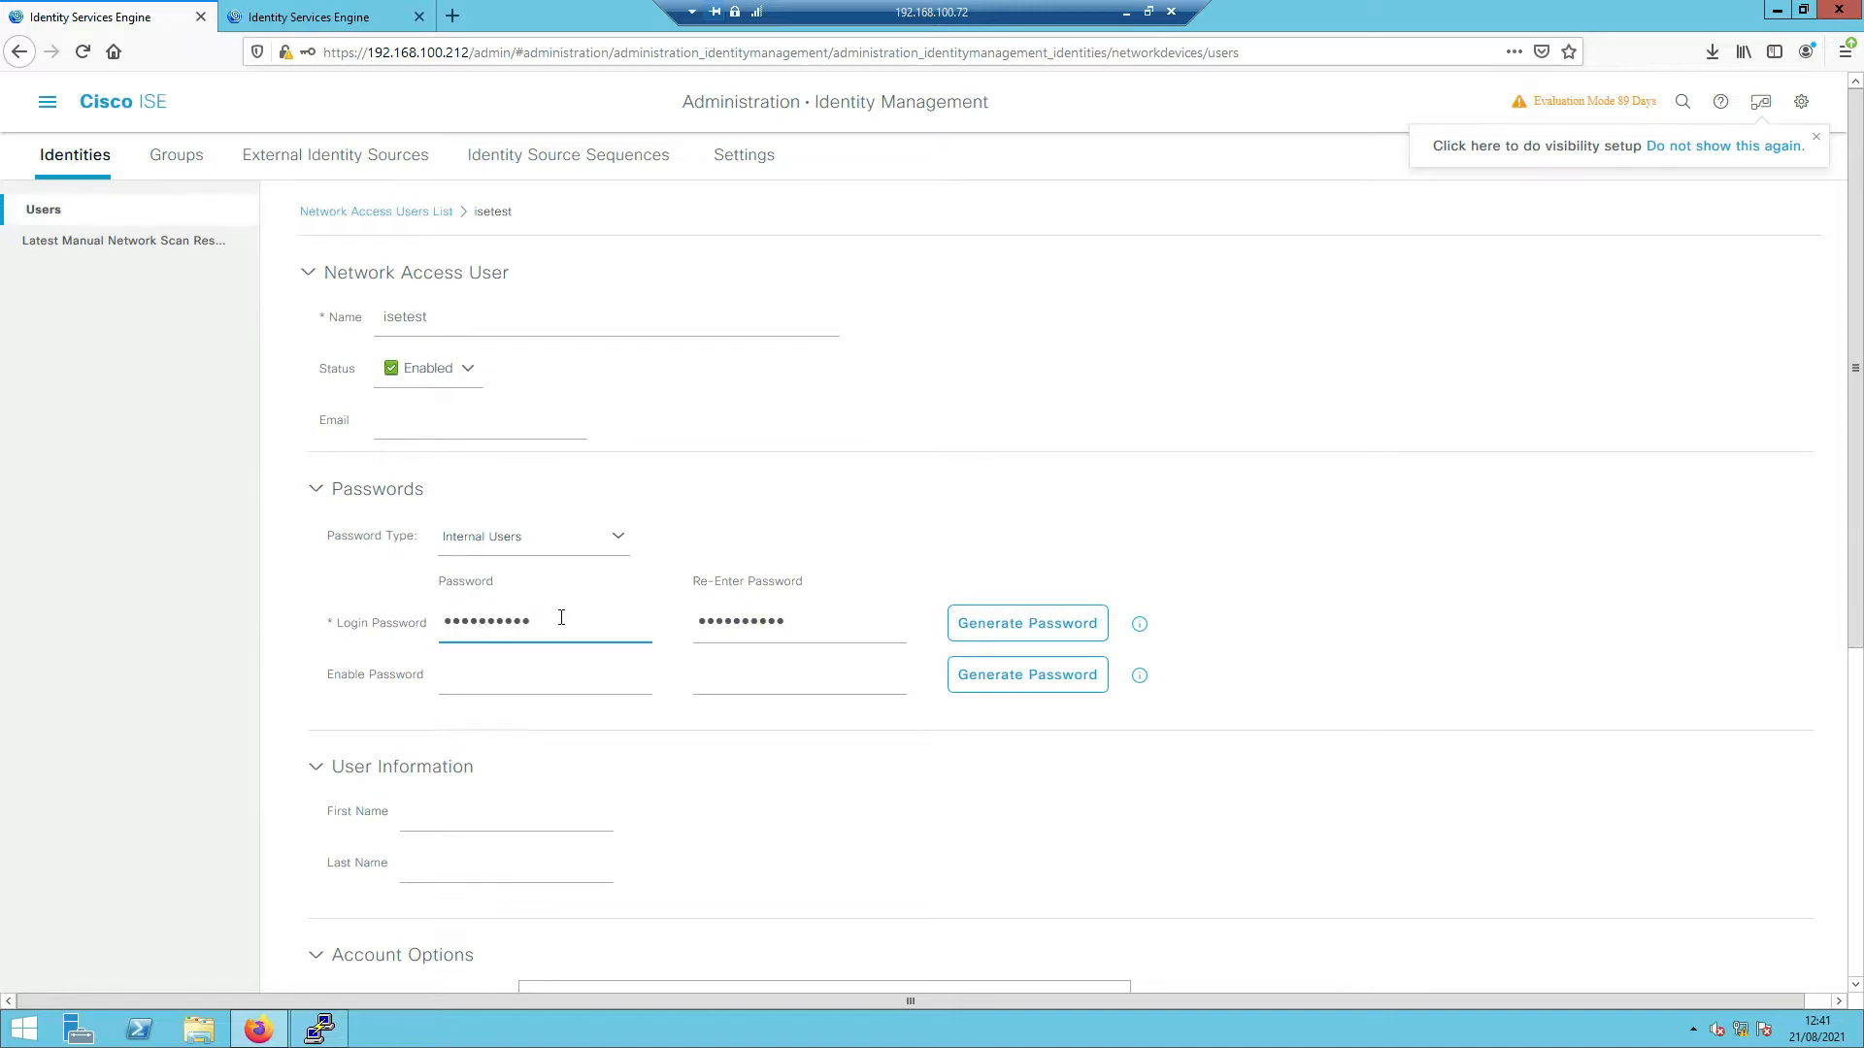
pyautogui.press('Tab')
pyautogui.scroll(-5, 645, 788)
pyautogui.click(1584, 954)
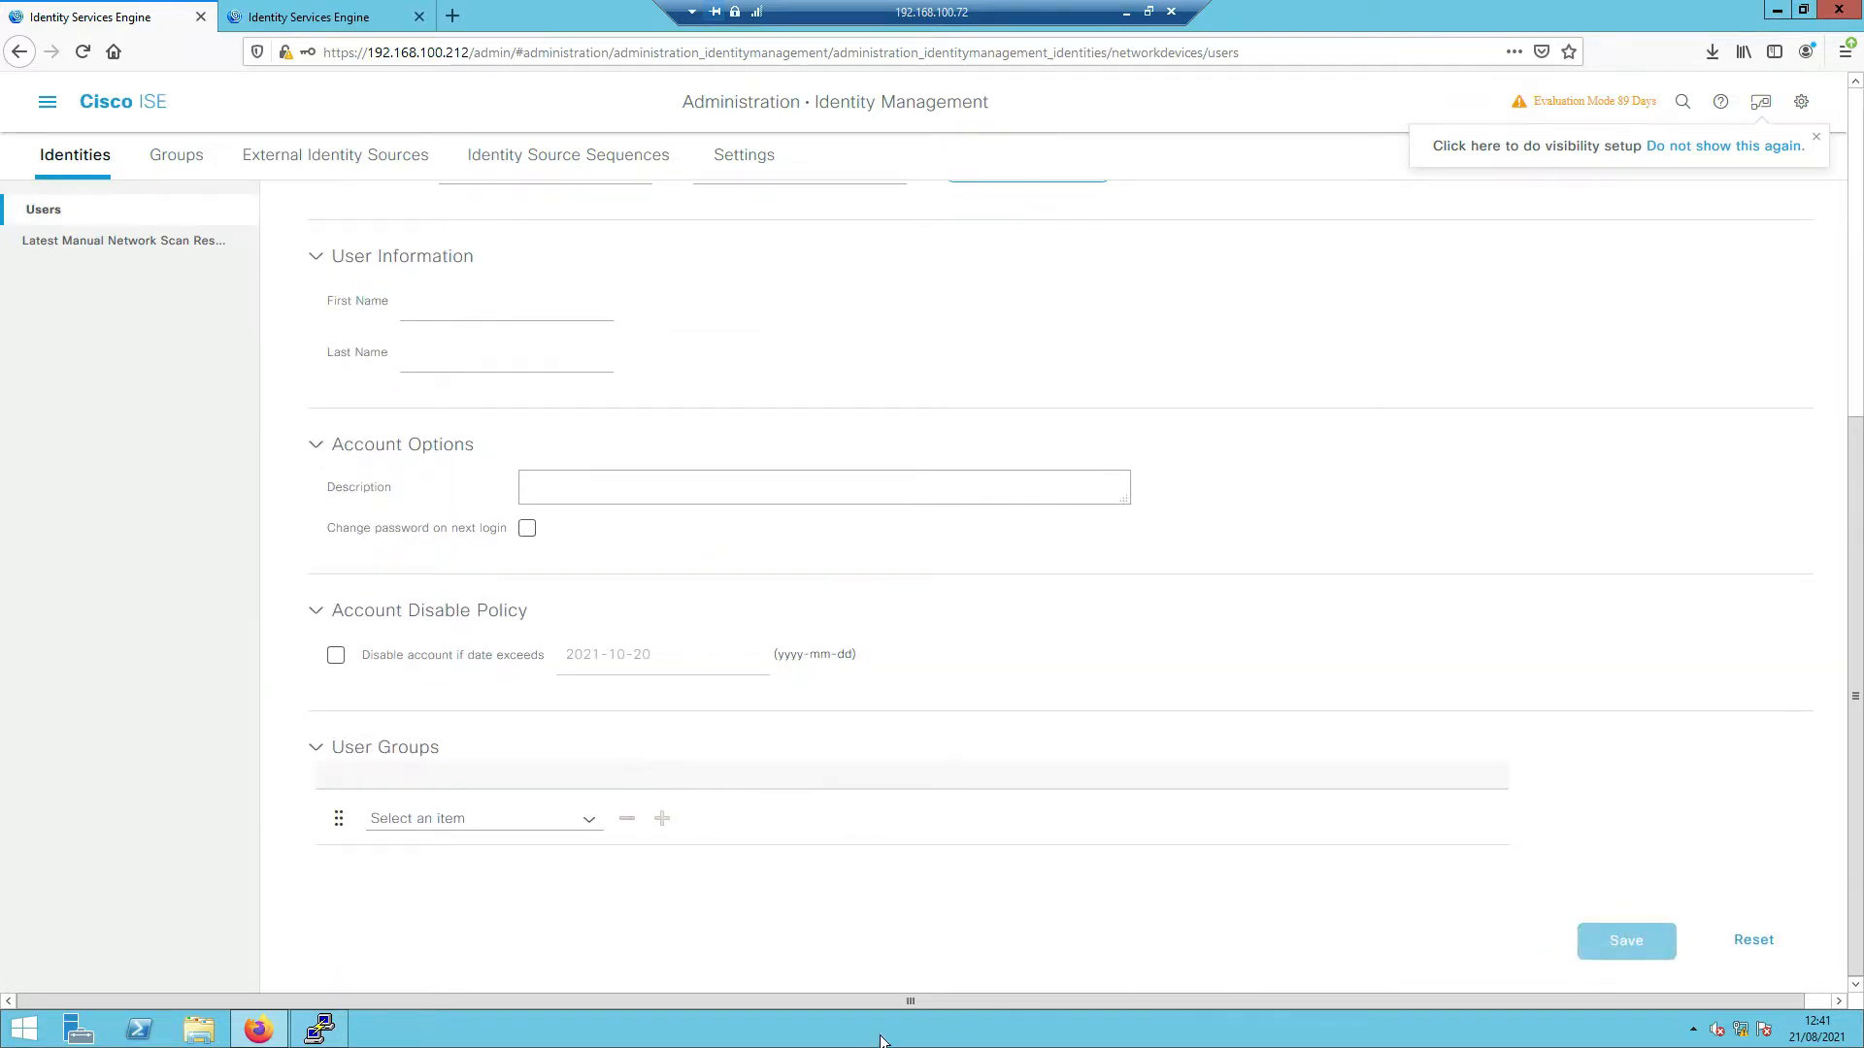
# - Run test aaa for isetest with its new password and new-code, confirming successful authentication
pyautogui.click(319, 1029)
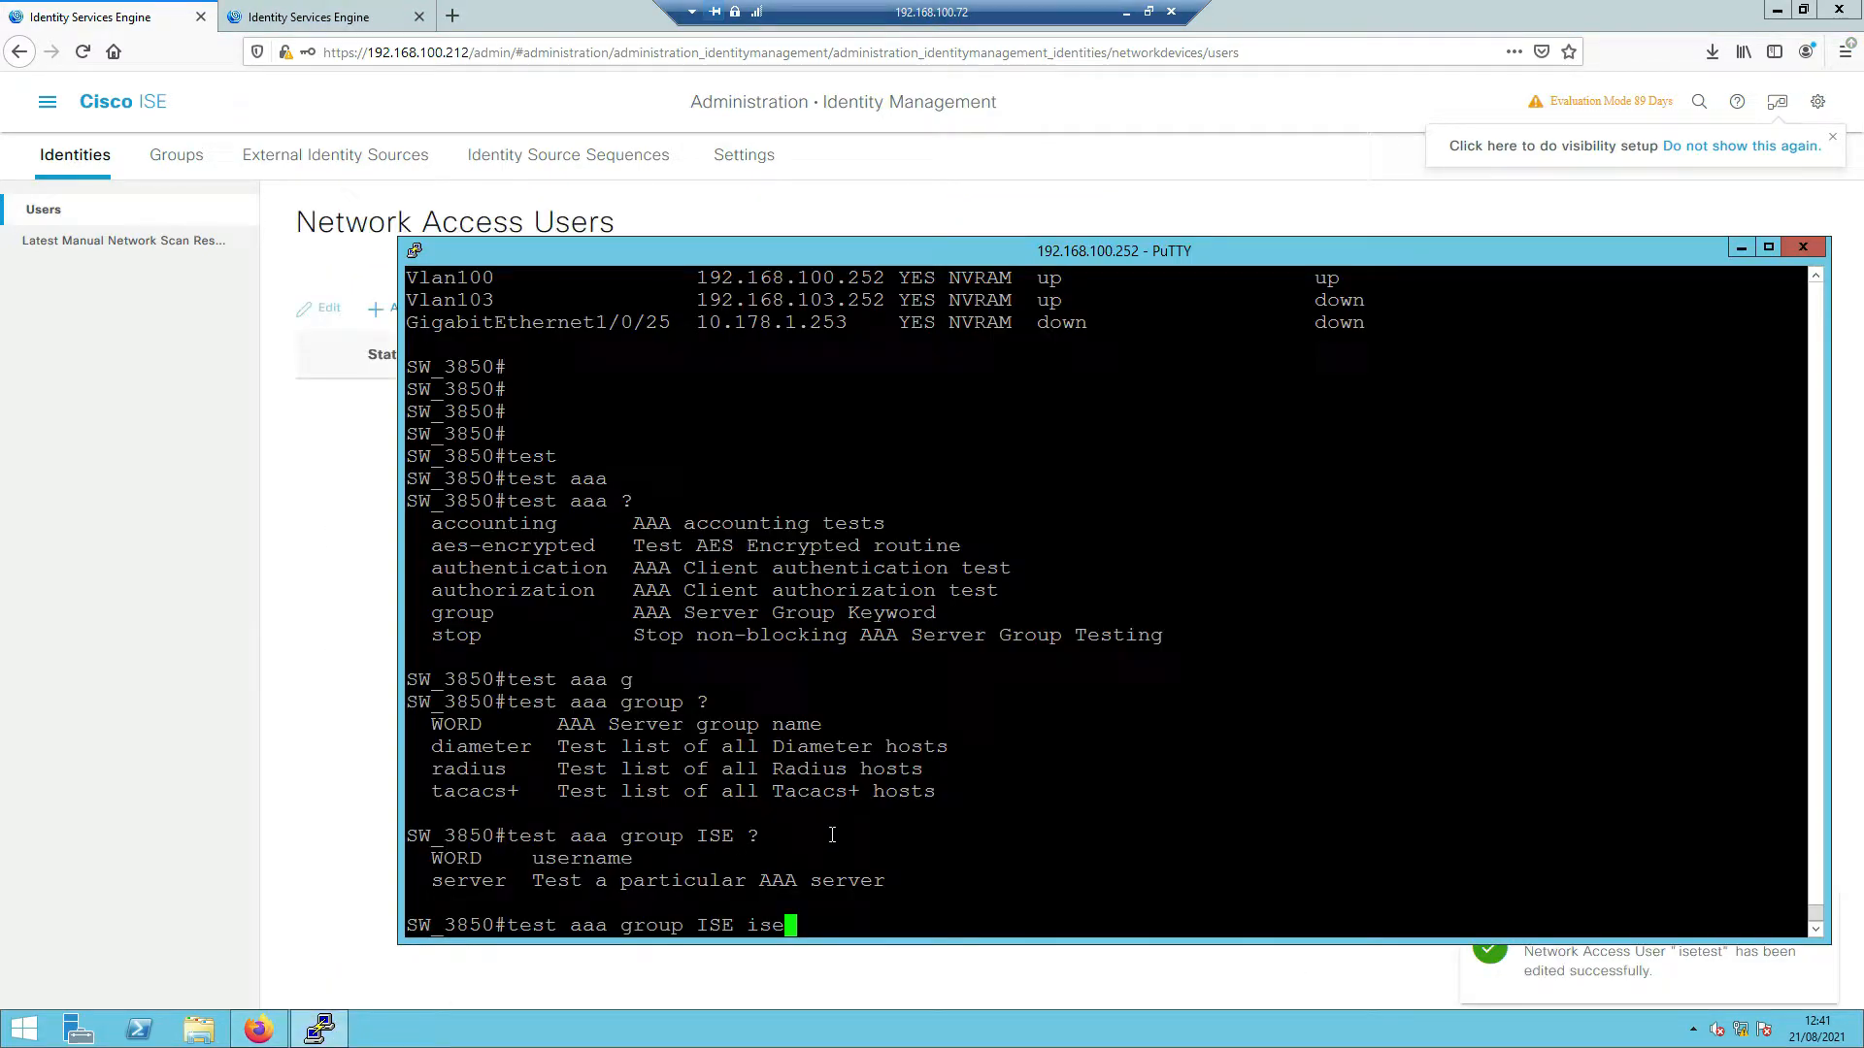
pyautogui.write('test ')
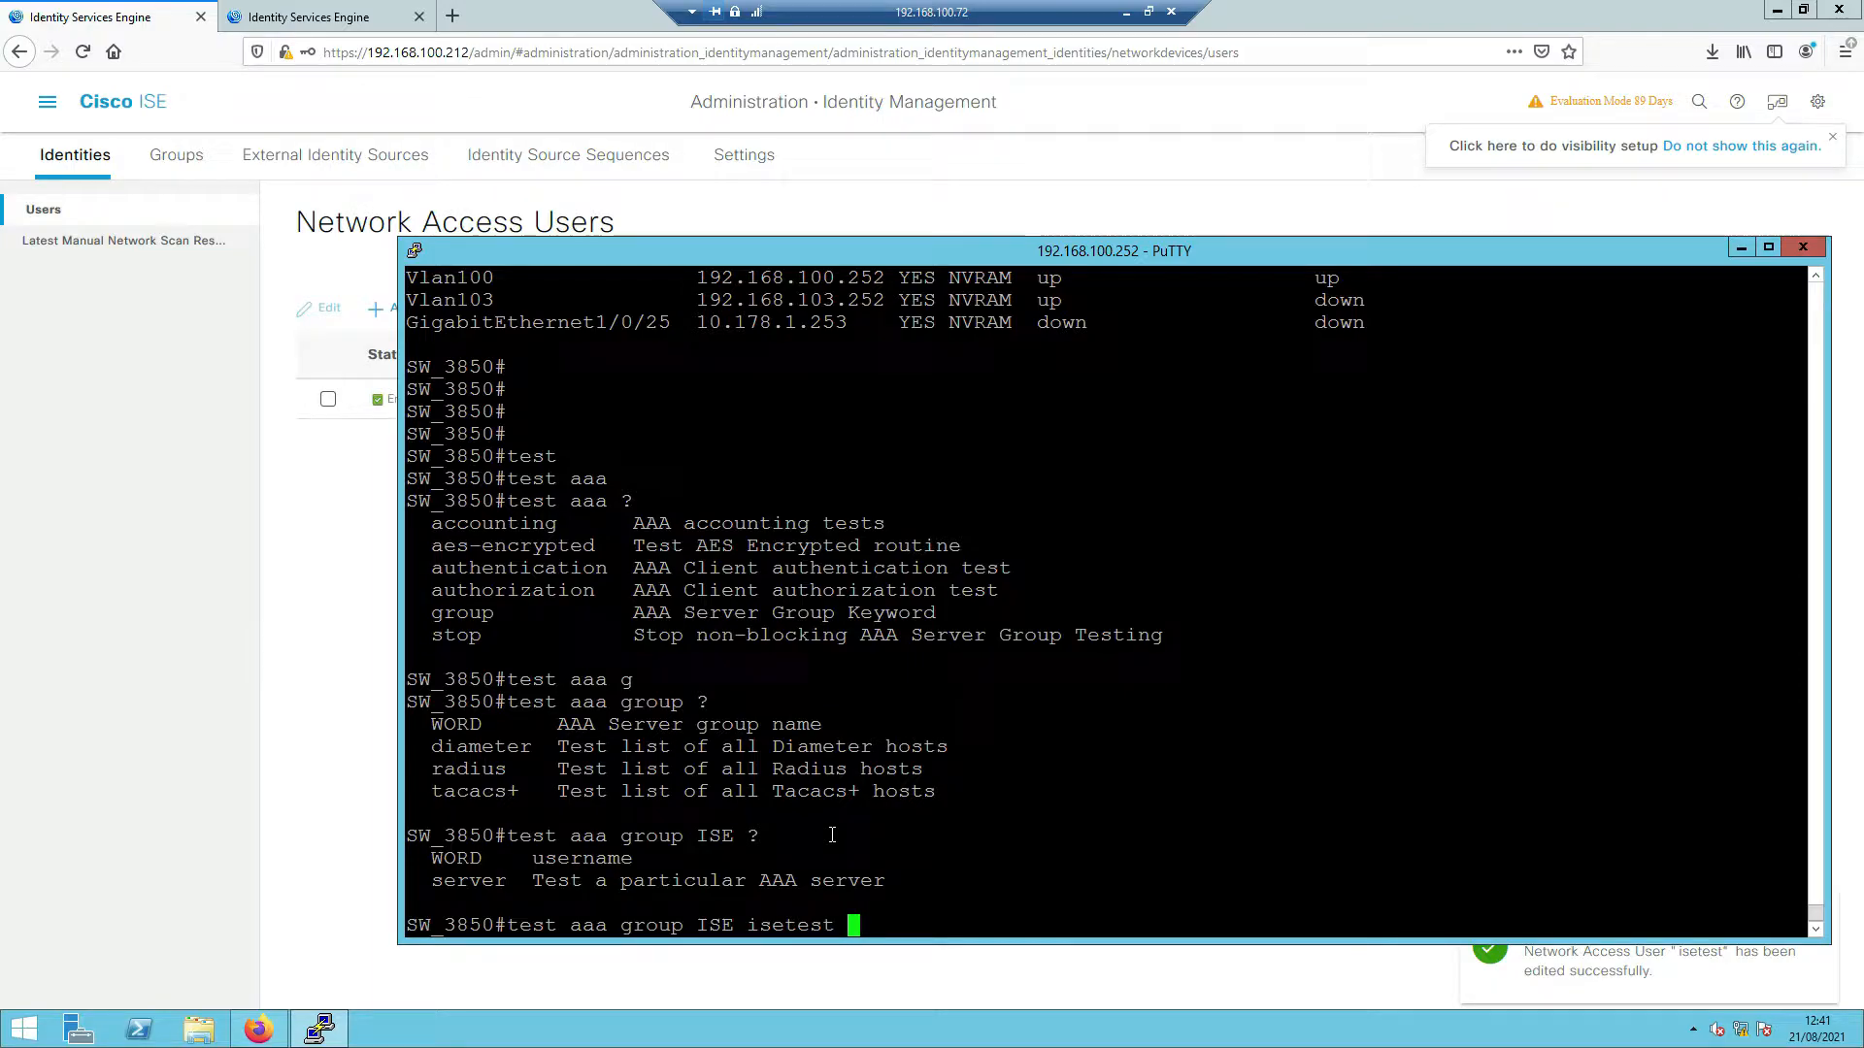
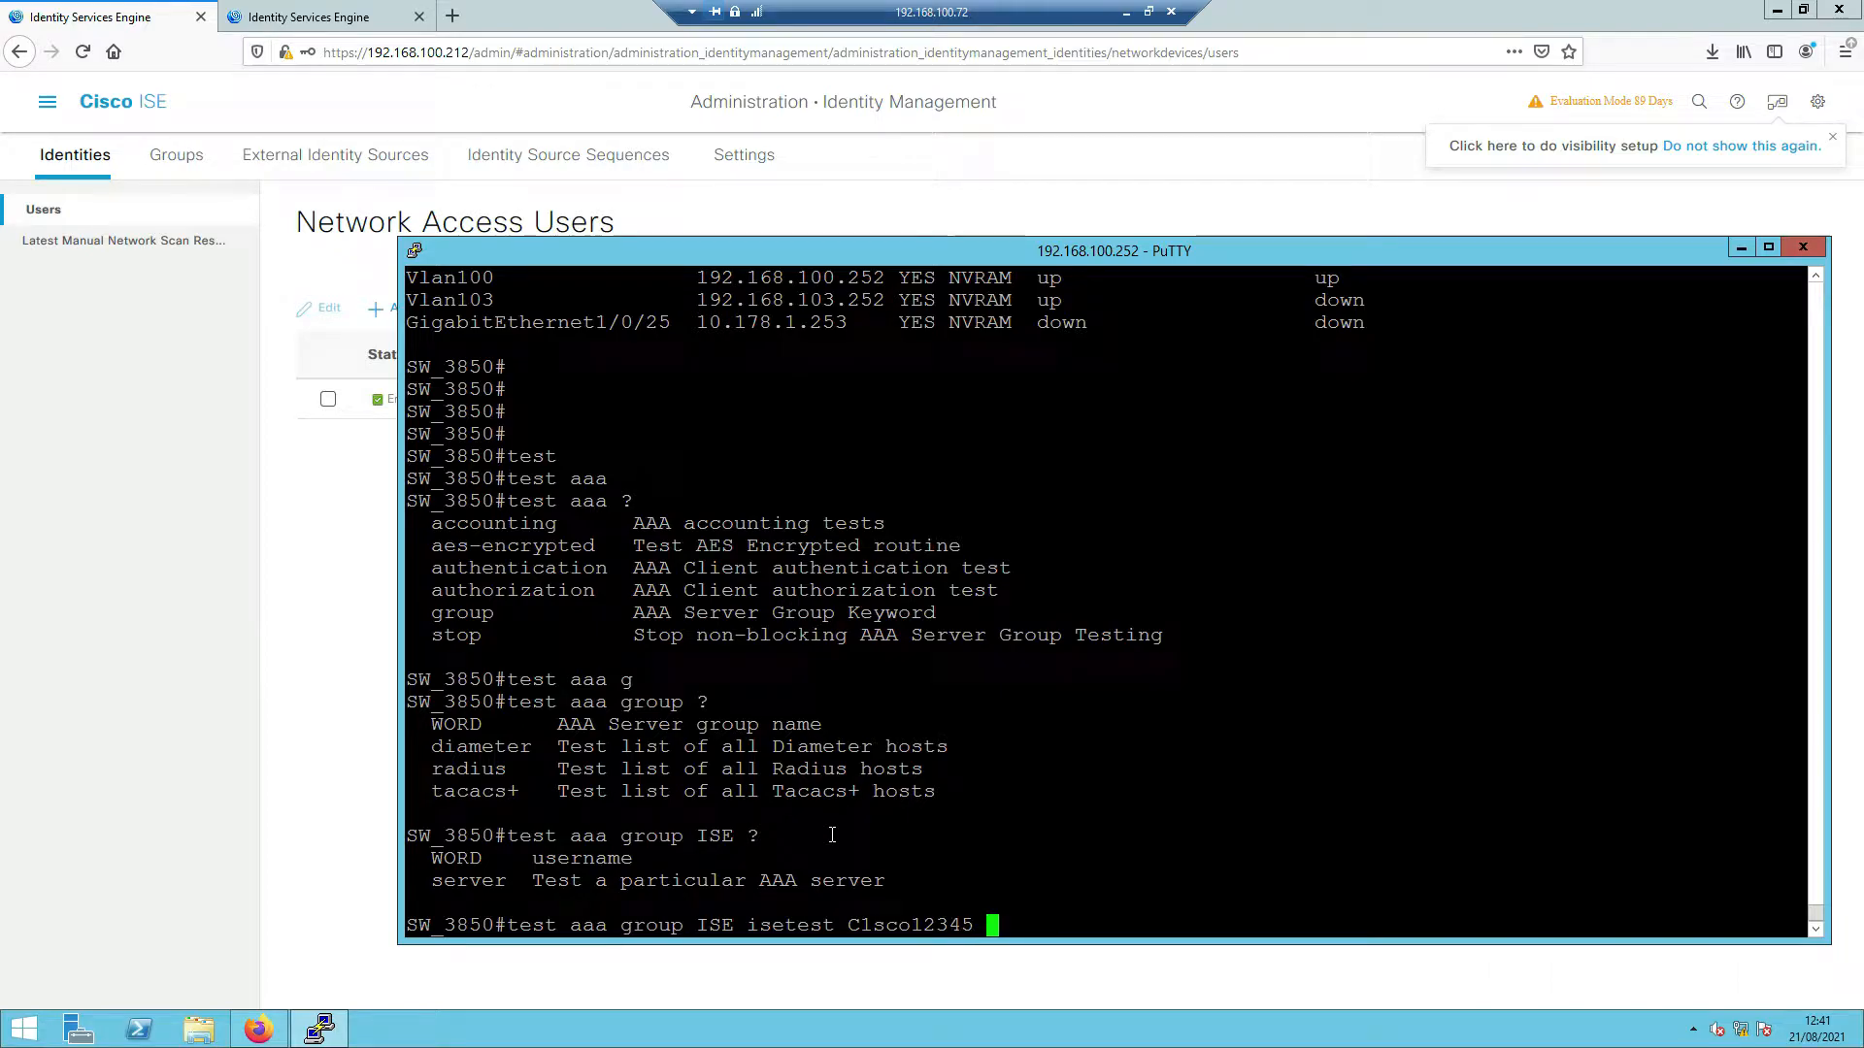
pyautogui.press('Tab')
pyautogui.press('Return')
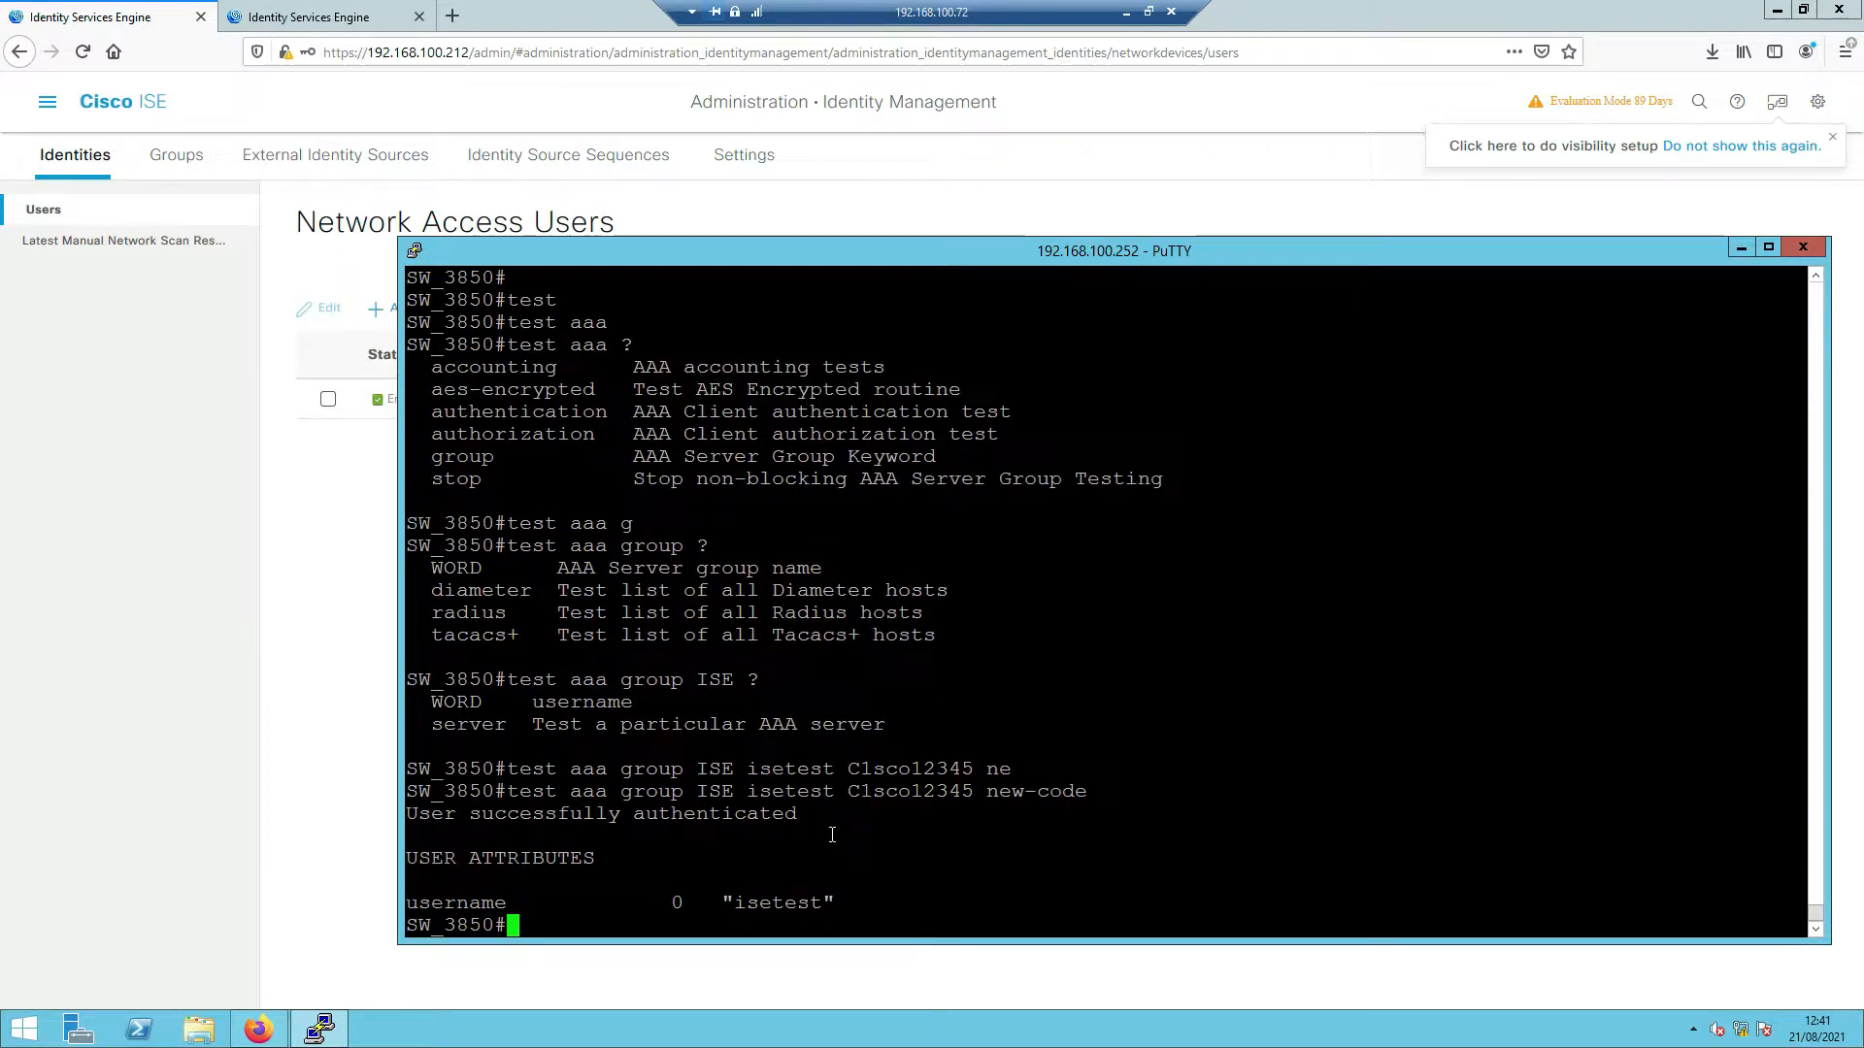
pyautogui.moveTo(528, 821); pyautogui.dragTo(784, 815)
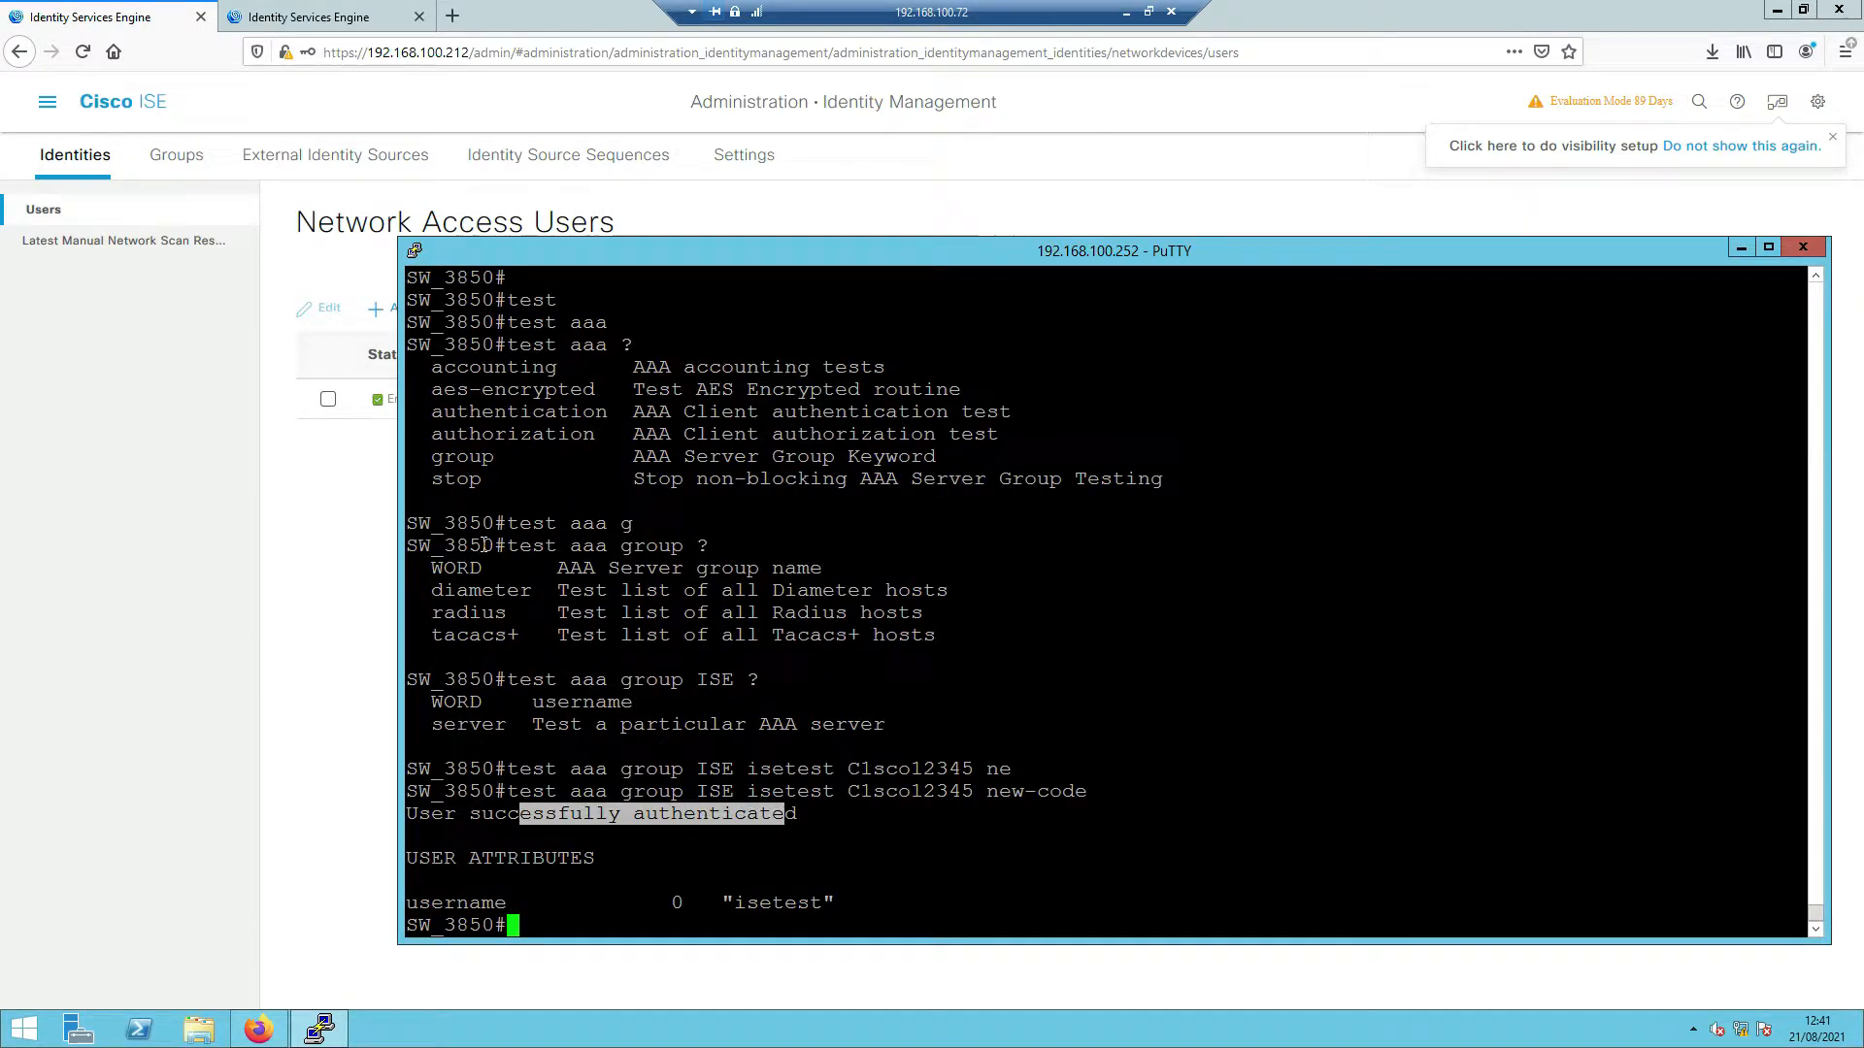
pyautogui.click(308, 17)
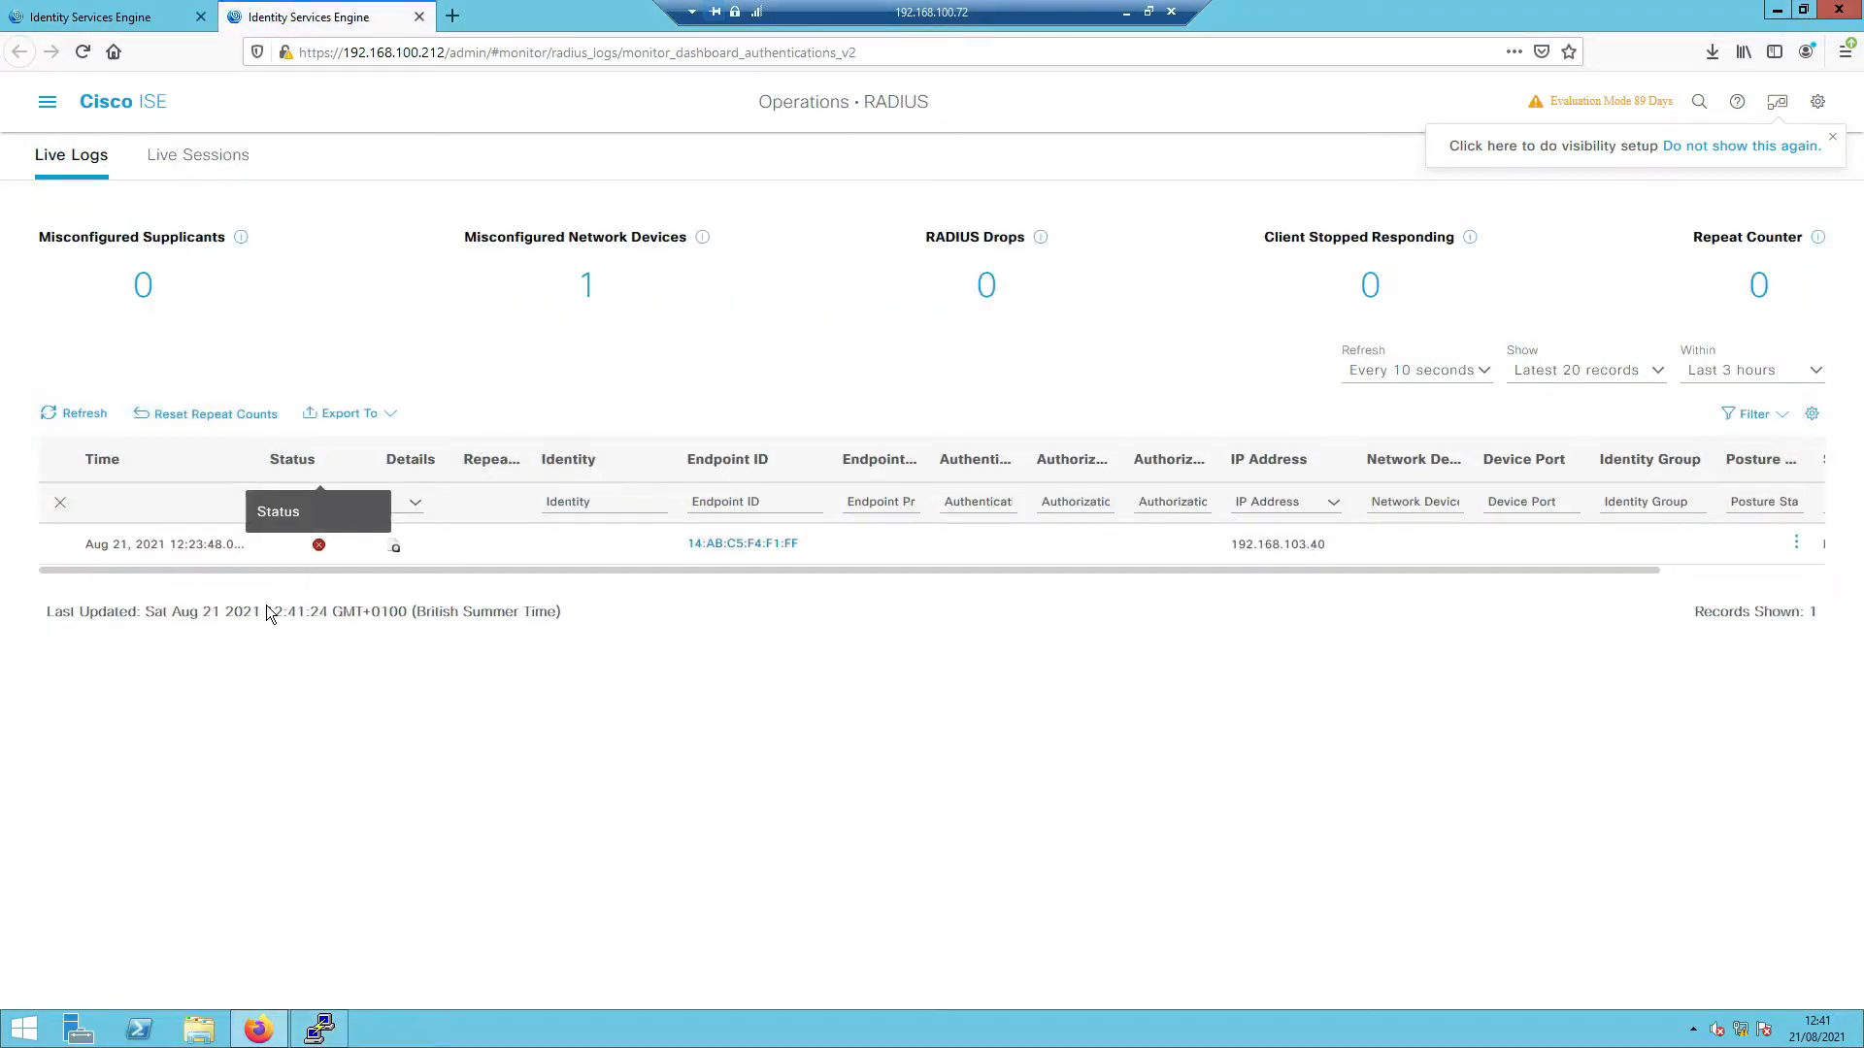
# - Refresh the Live Logs and open the isetest authentication detail report
pyautogui.click(60, 417)
pyautogui.click(60, 417)
pyautogui.click(60, 418)
pyautogui.click(61, 417)
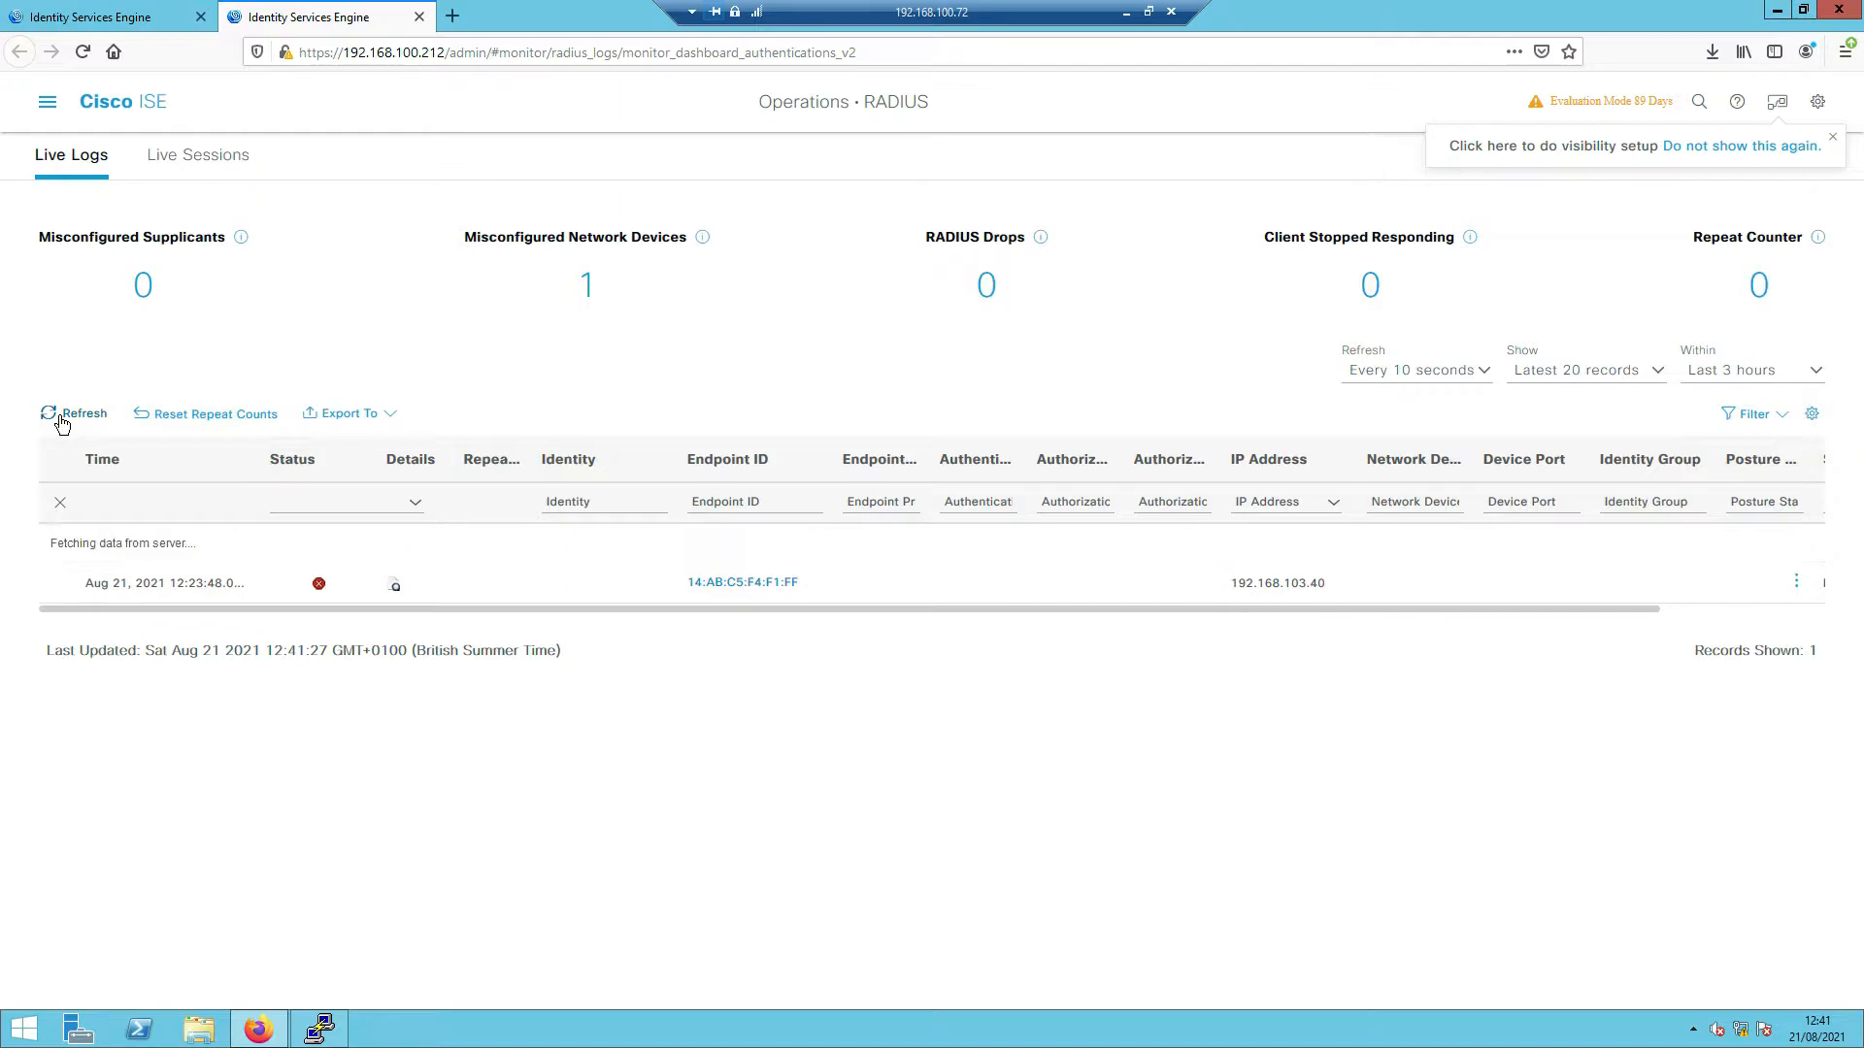
pyautogui.click(60, 417)
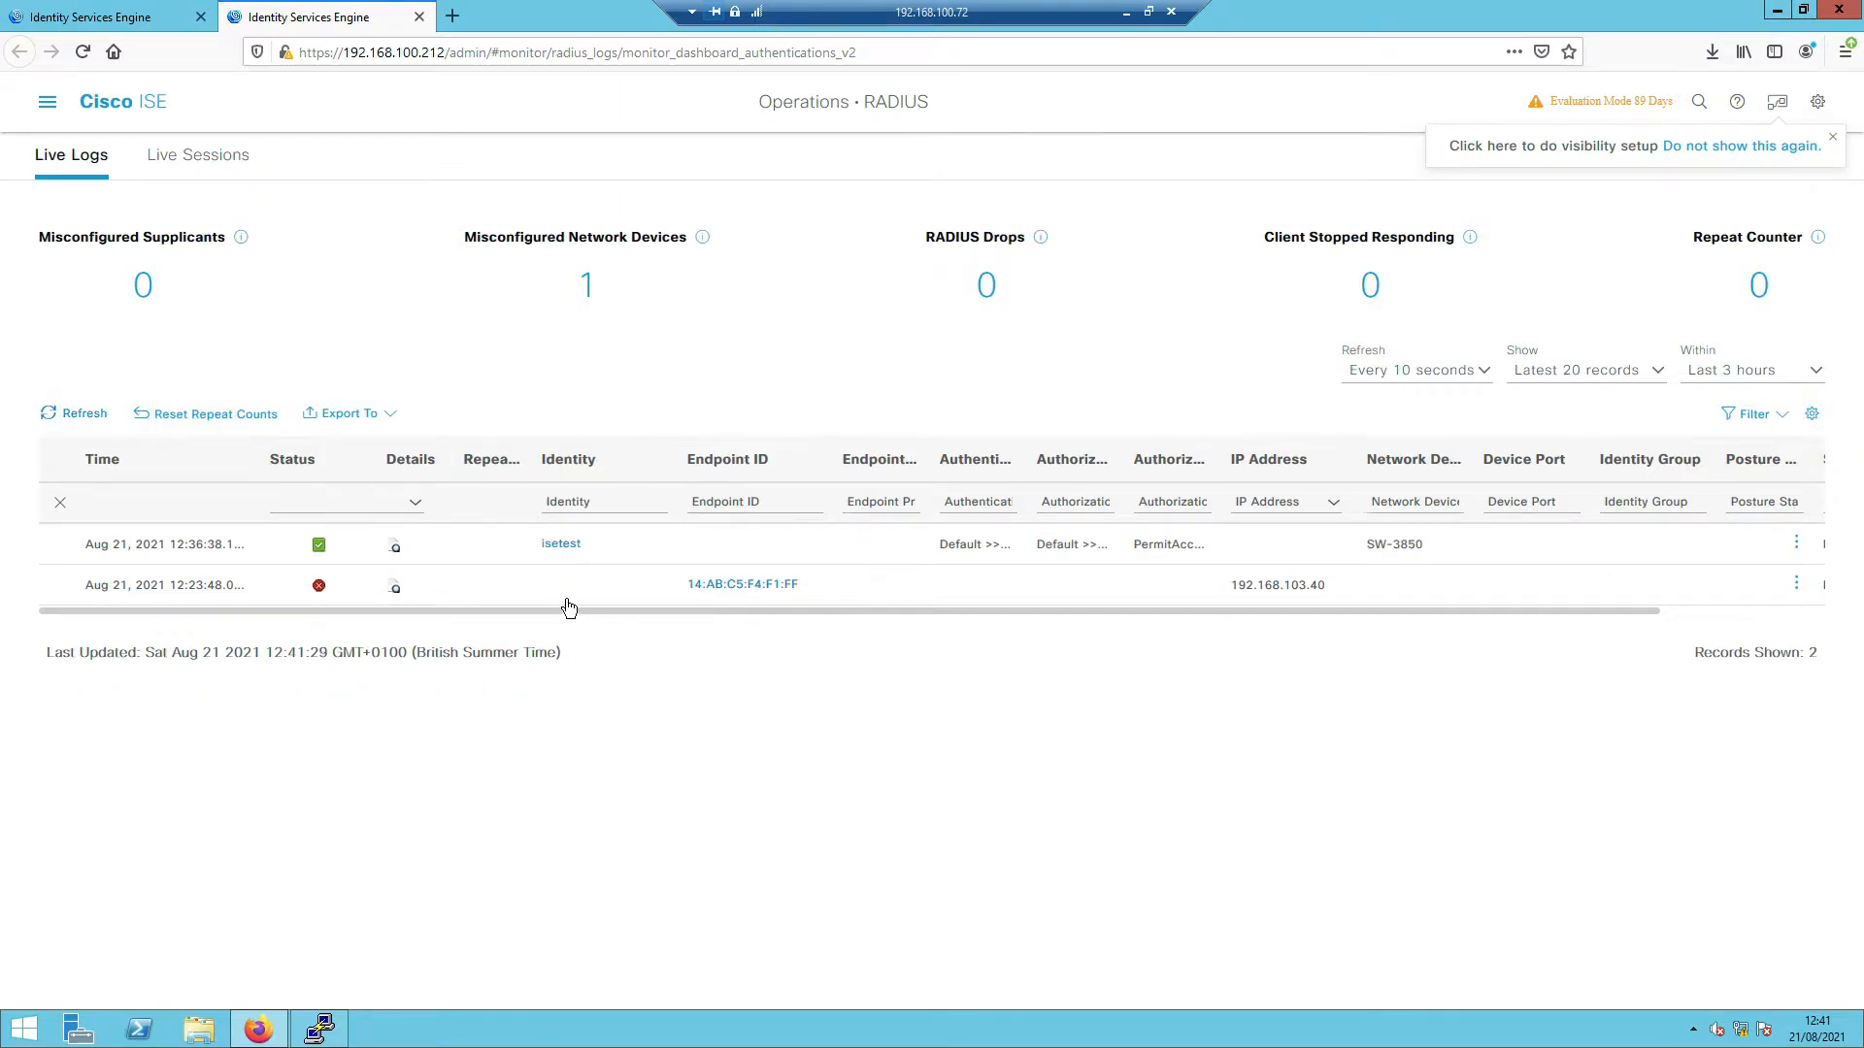
pyautogui.click(395, 545)
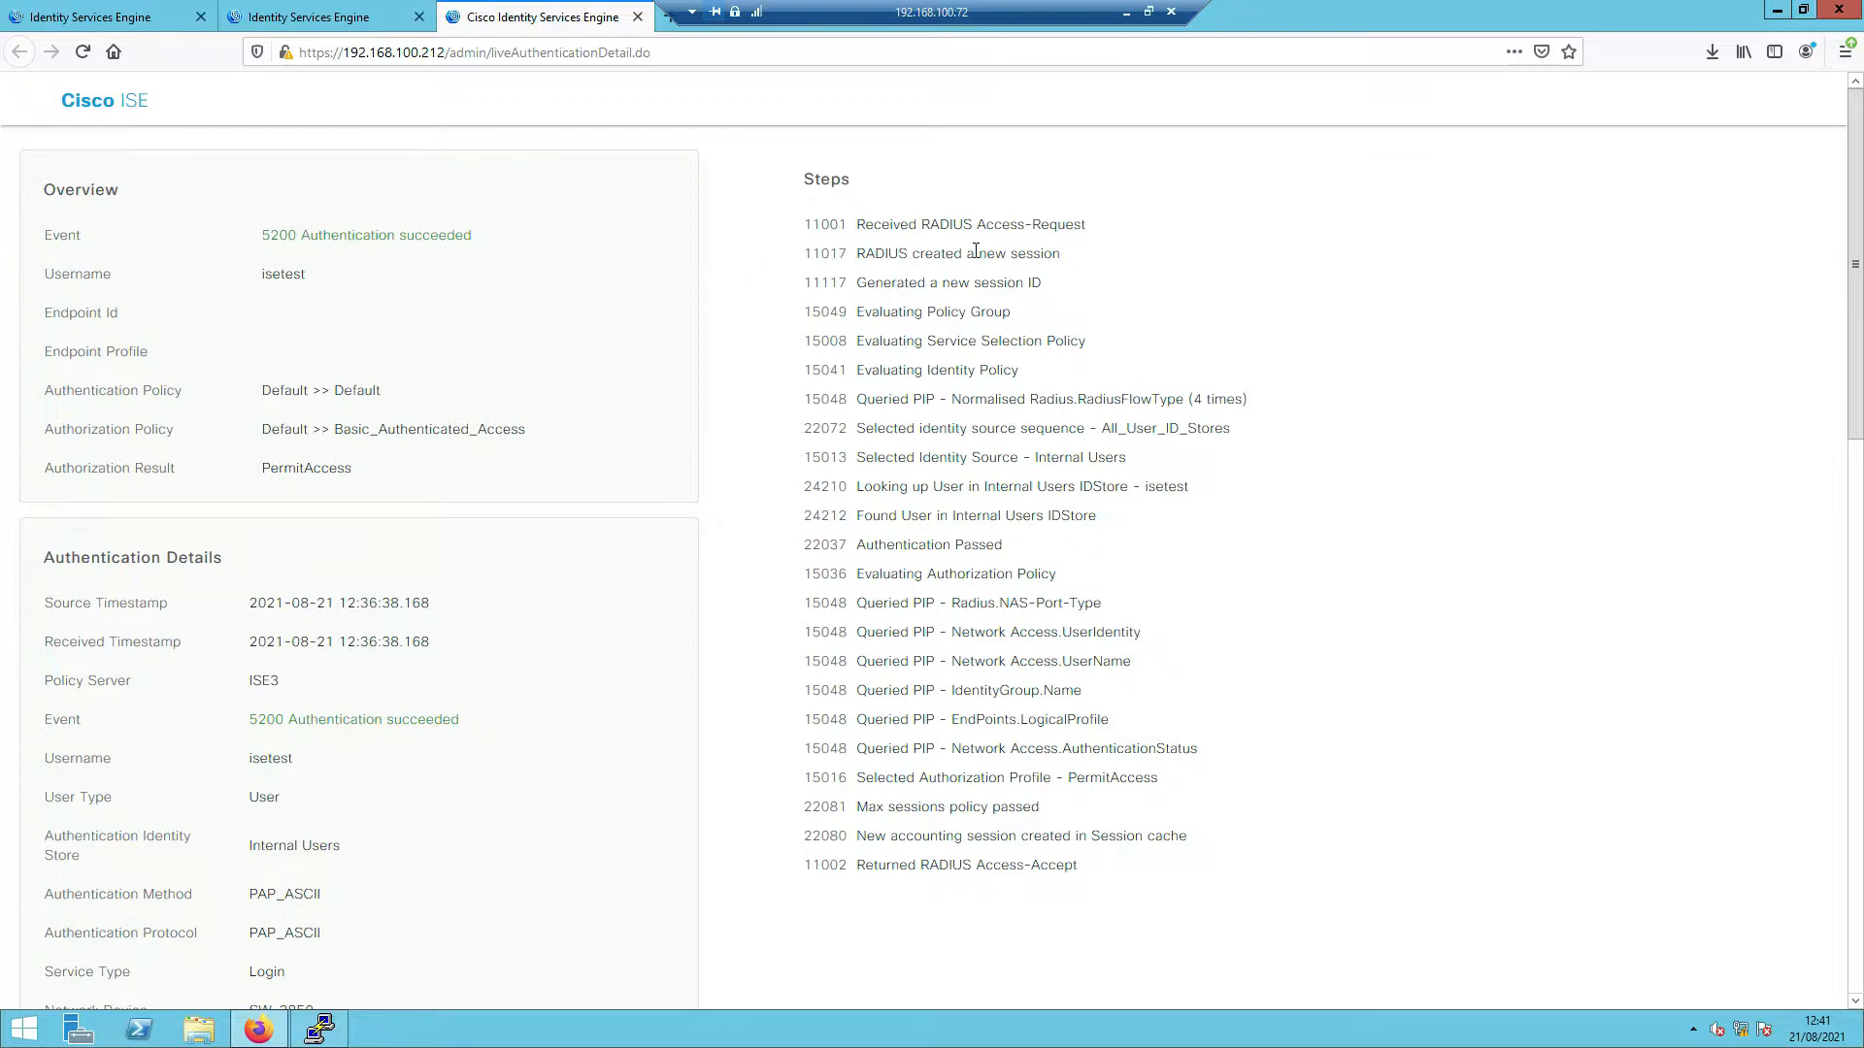
# - Highlight the authentication steps and PAP_ASCII method, then scroll to Other Attributes
pyautogui.moveTo(859, 223); pyautogui.dragTo(1214, 621)
pyautogui.click(1175, 586)
pyautogui.moveTo(250, 894); pyautogui.dragTo(321, 894)
pyautogui.scroll(-8, 477, 862)
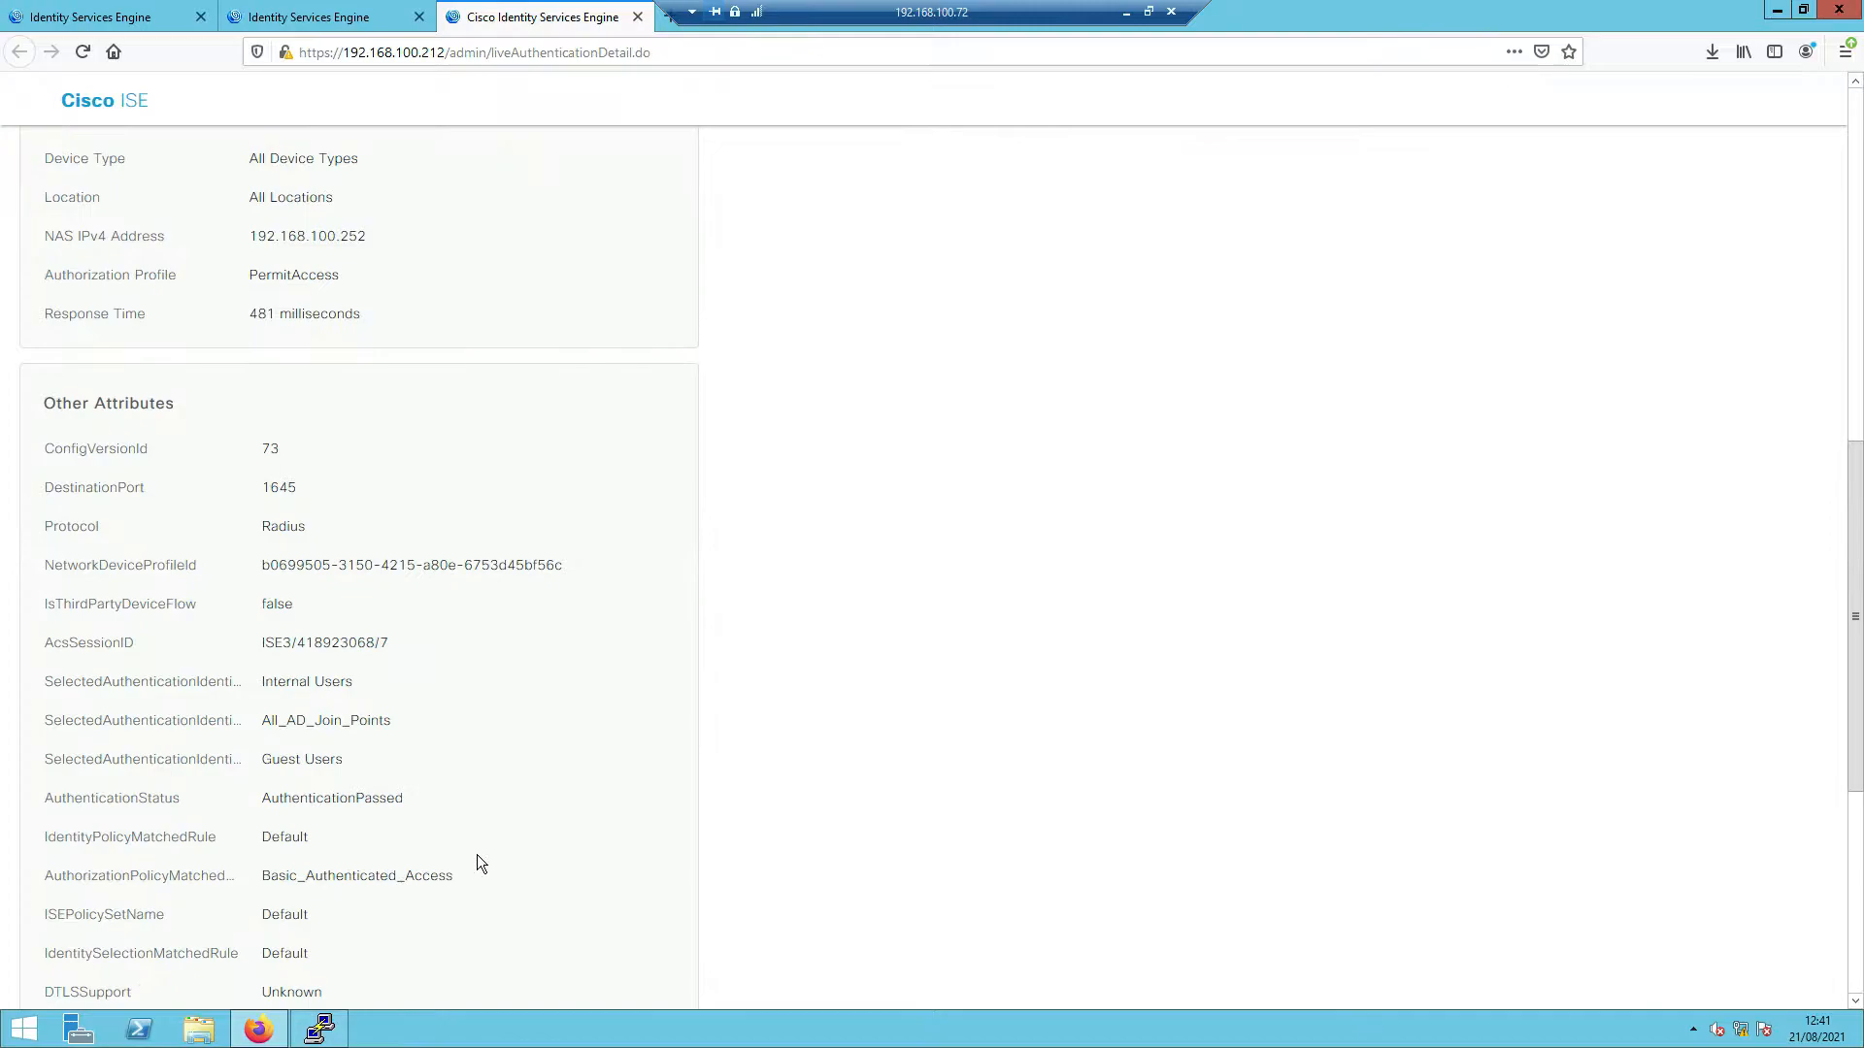
pyautogui.moveTo(258, 1029)
# - View the ISE_DTLS.png agenda diagram, then return to the RADIUS Live Logs tab
pyautogui.click(165, 20)
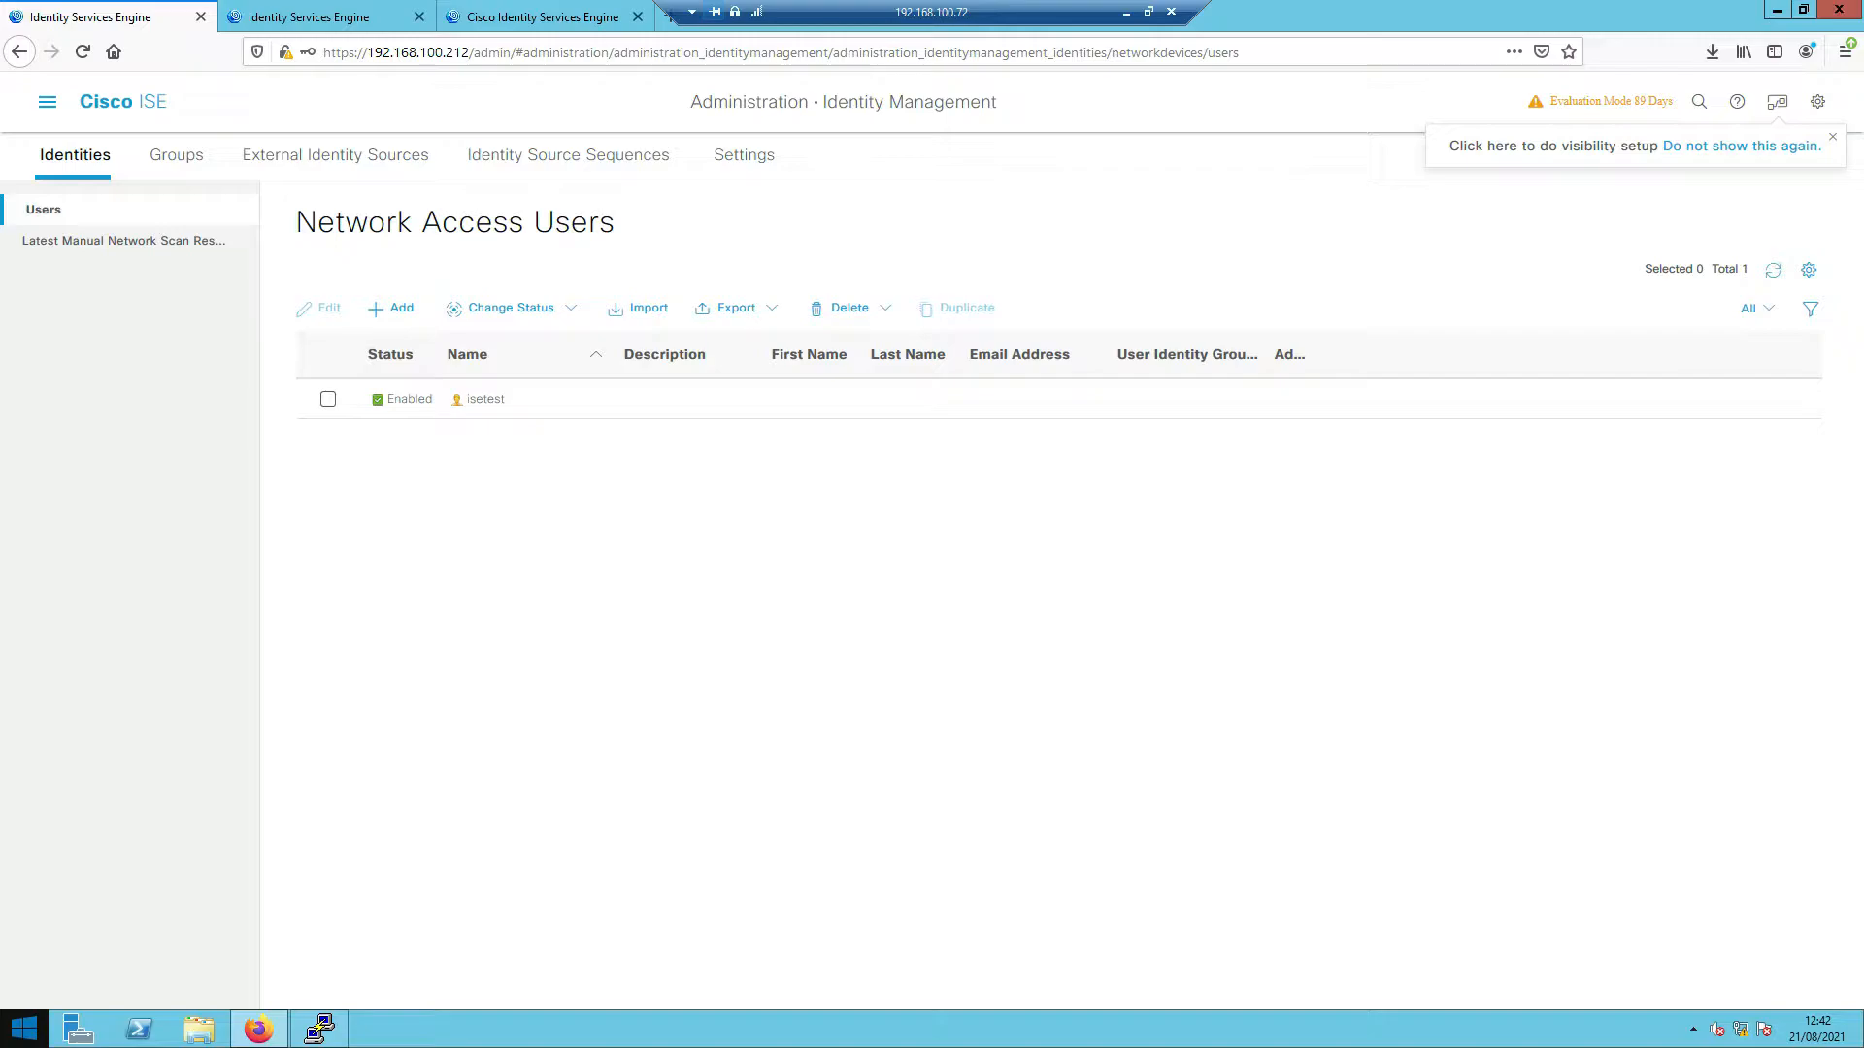
pyautogui.hotkey('alt', 'Tab')
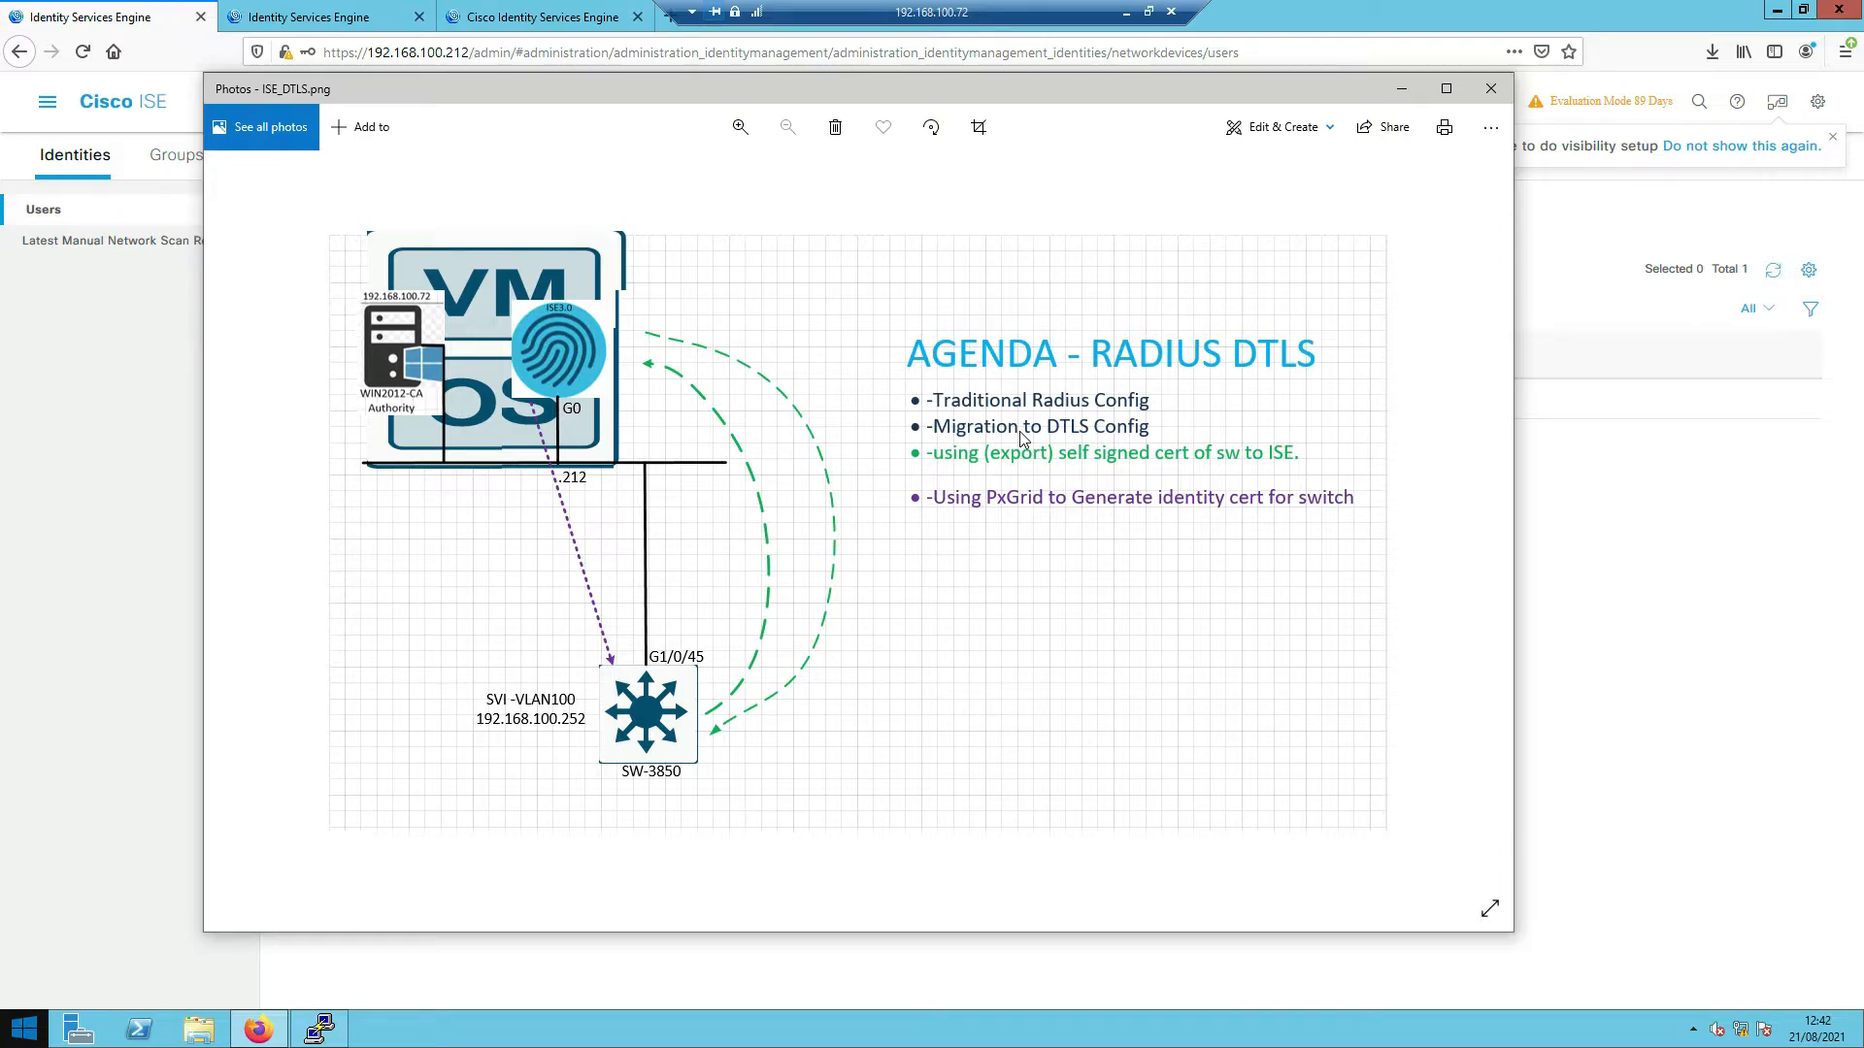
pyautogui.click(68, 520)
pyautogui.click(284, 16)
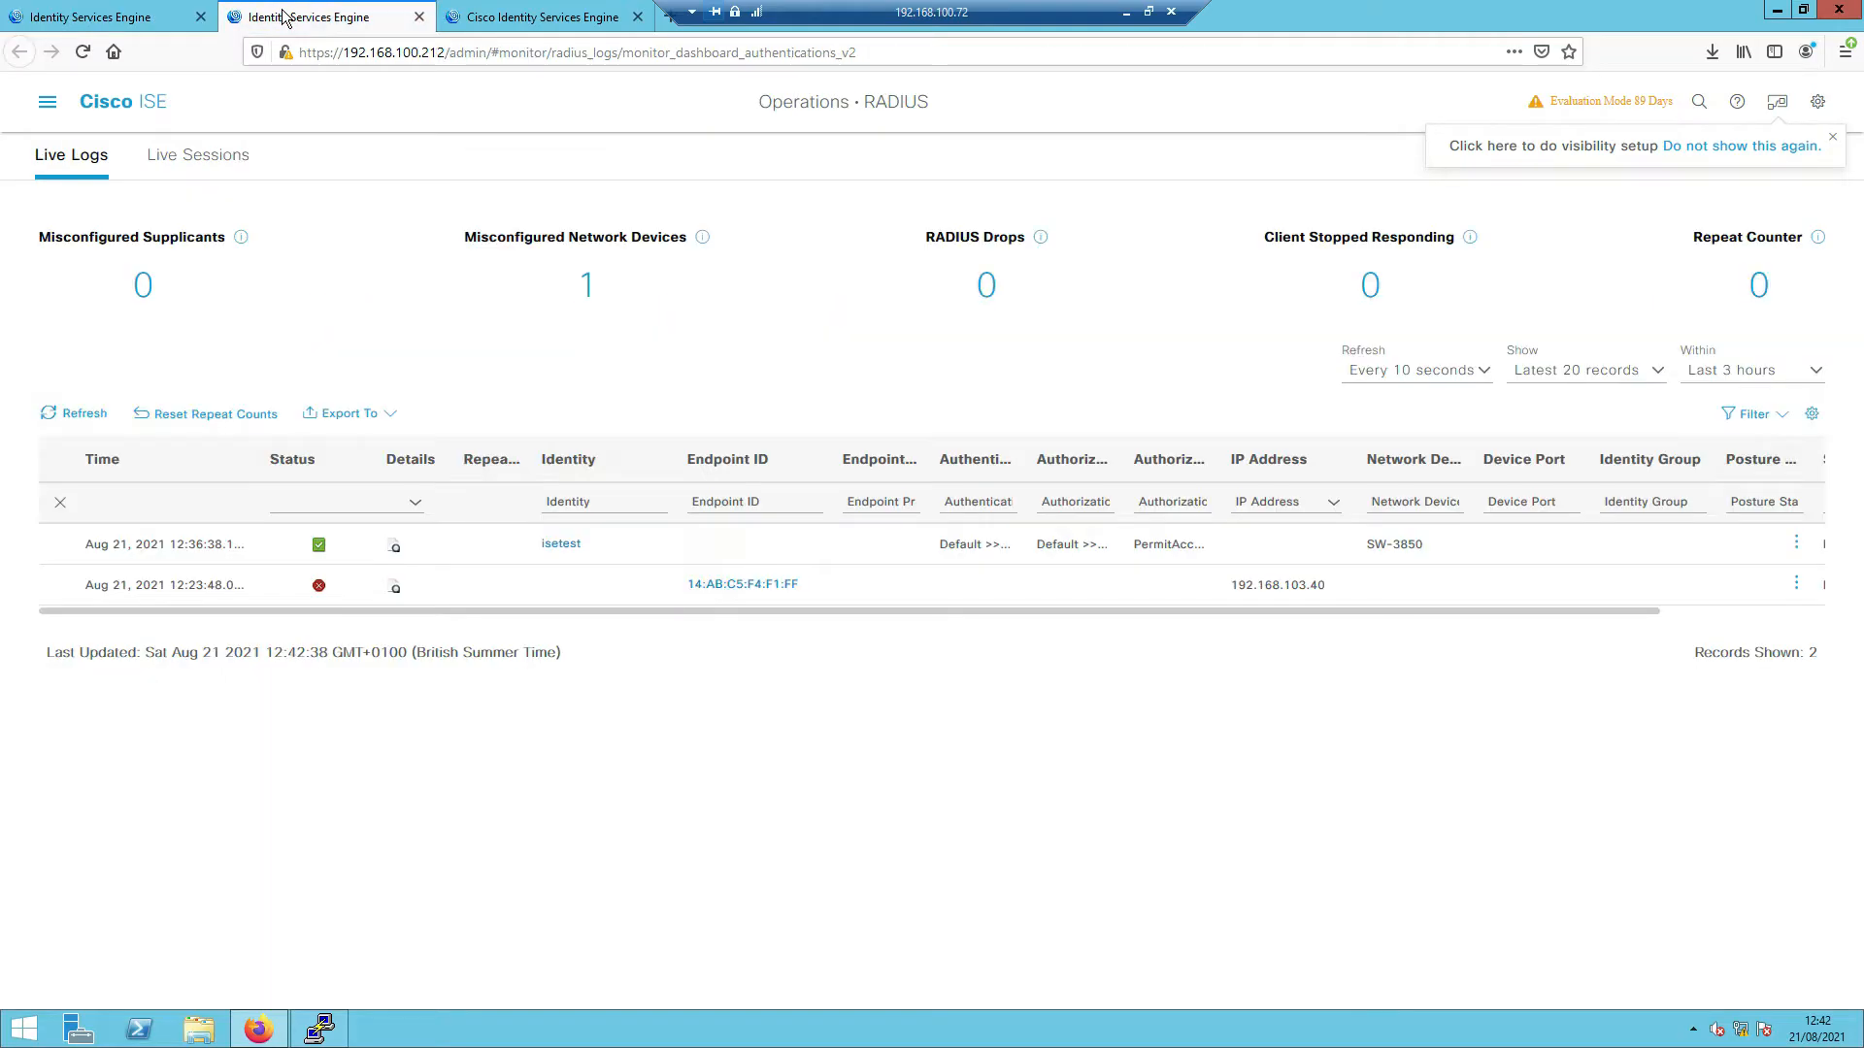
# - Move from the Identity Management pages to the Network Devices list using the main menu
pyautogui.click(497, 19)
pyautogui.click(119, 19)
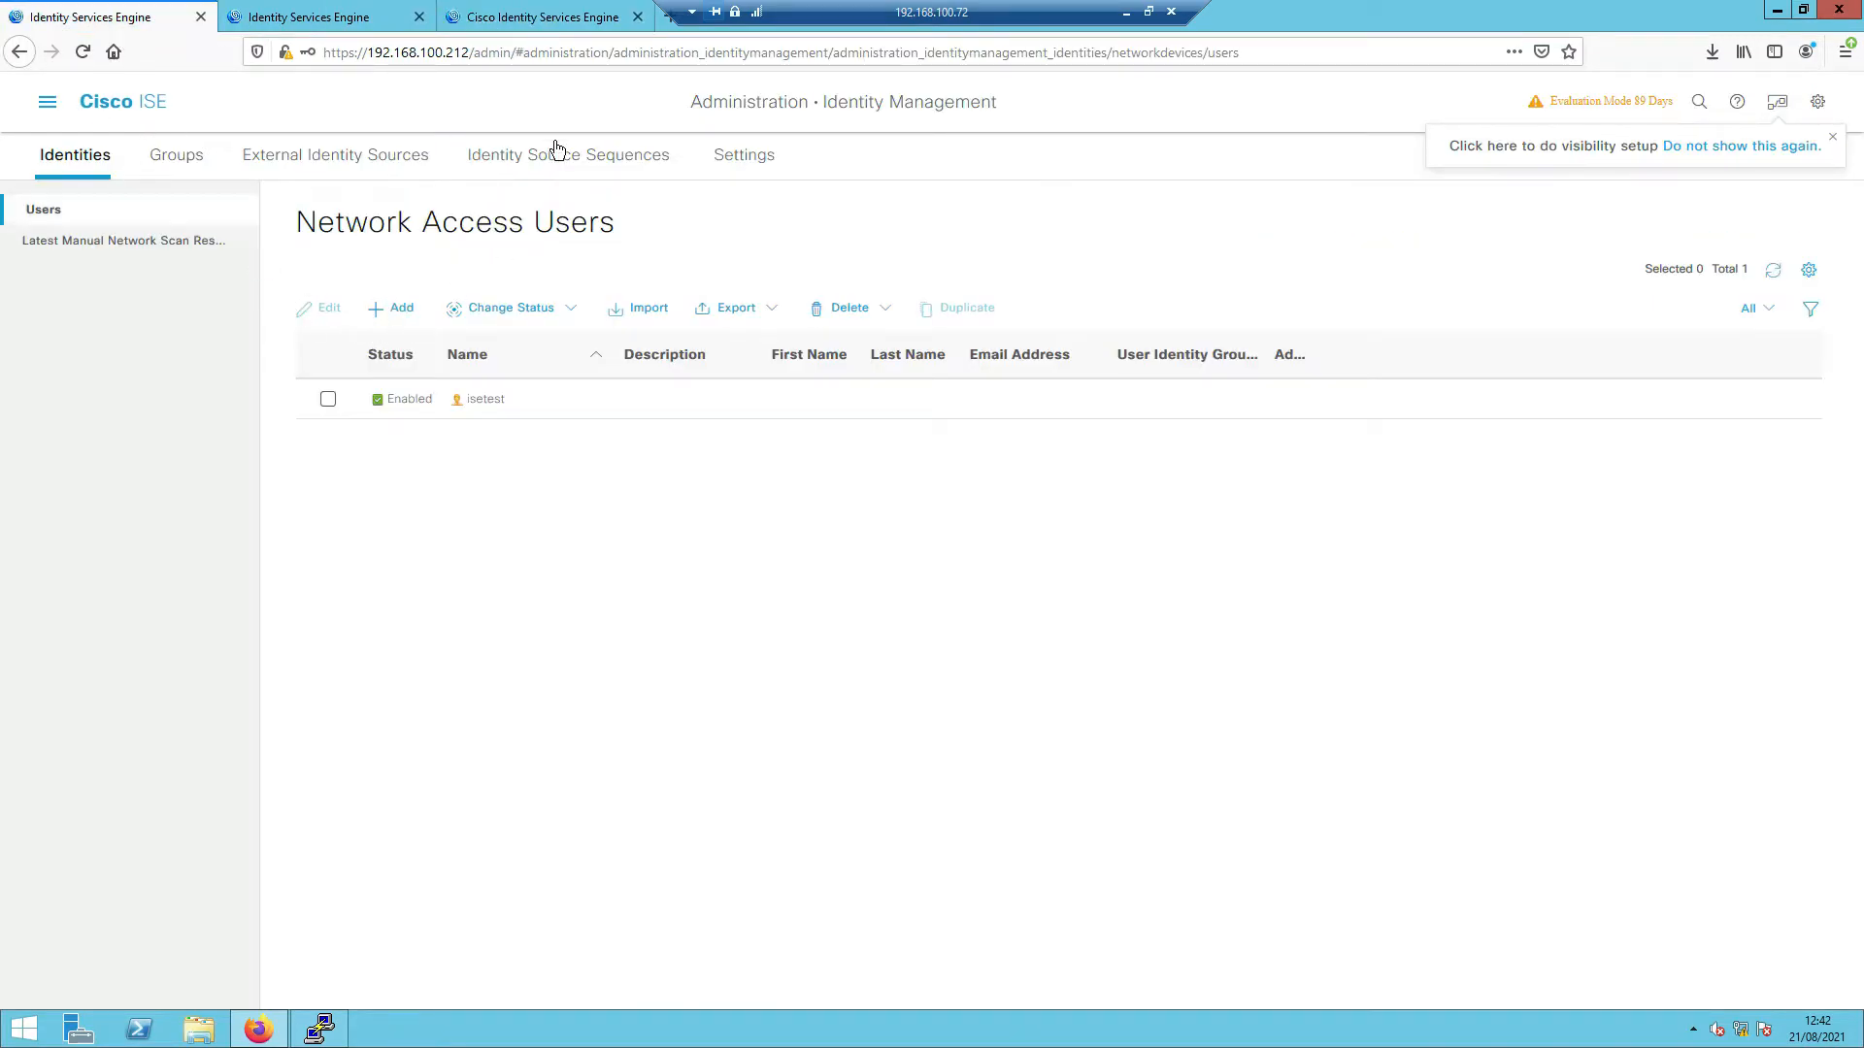
pyautogui.click(529, 163)
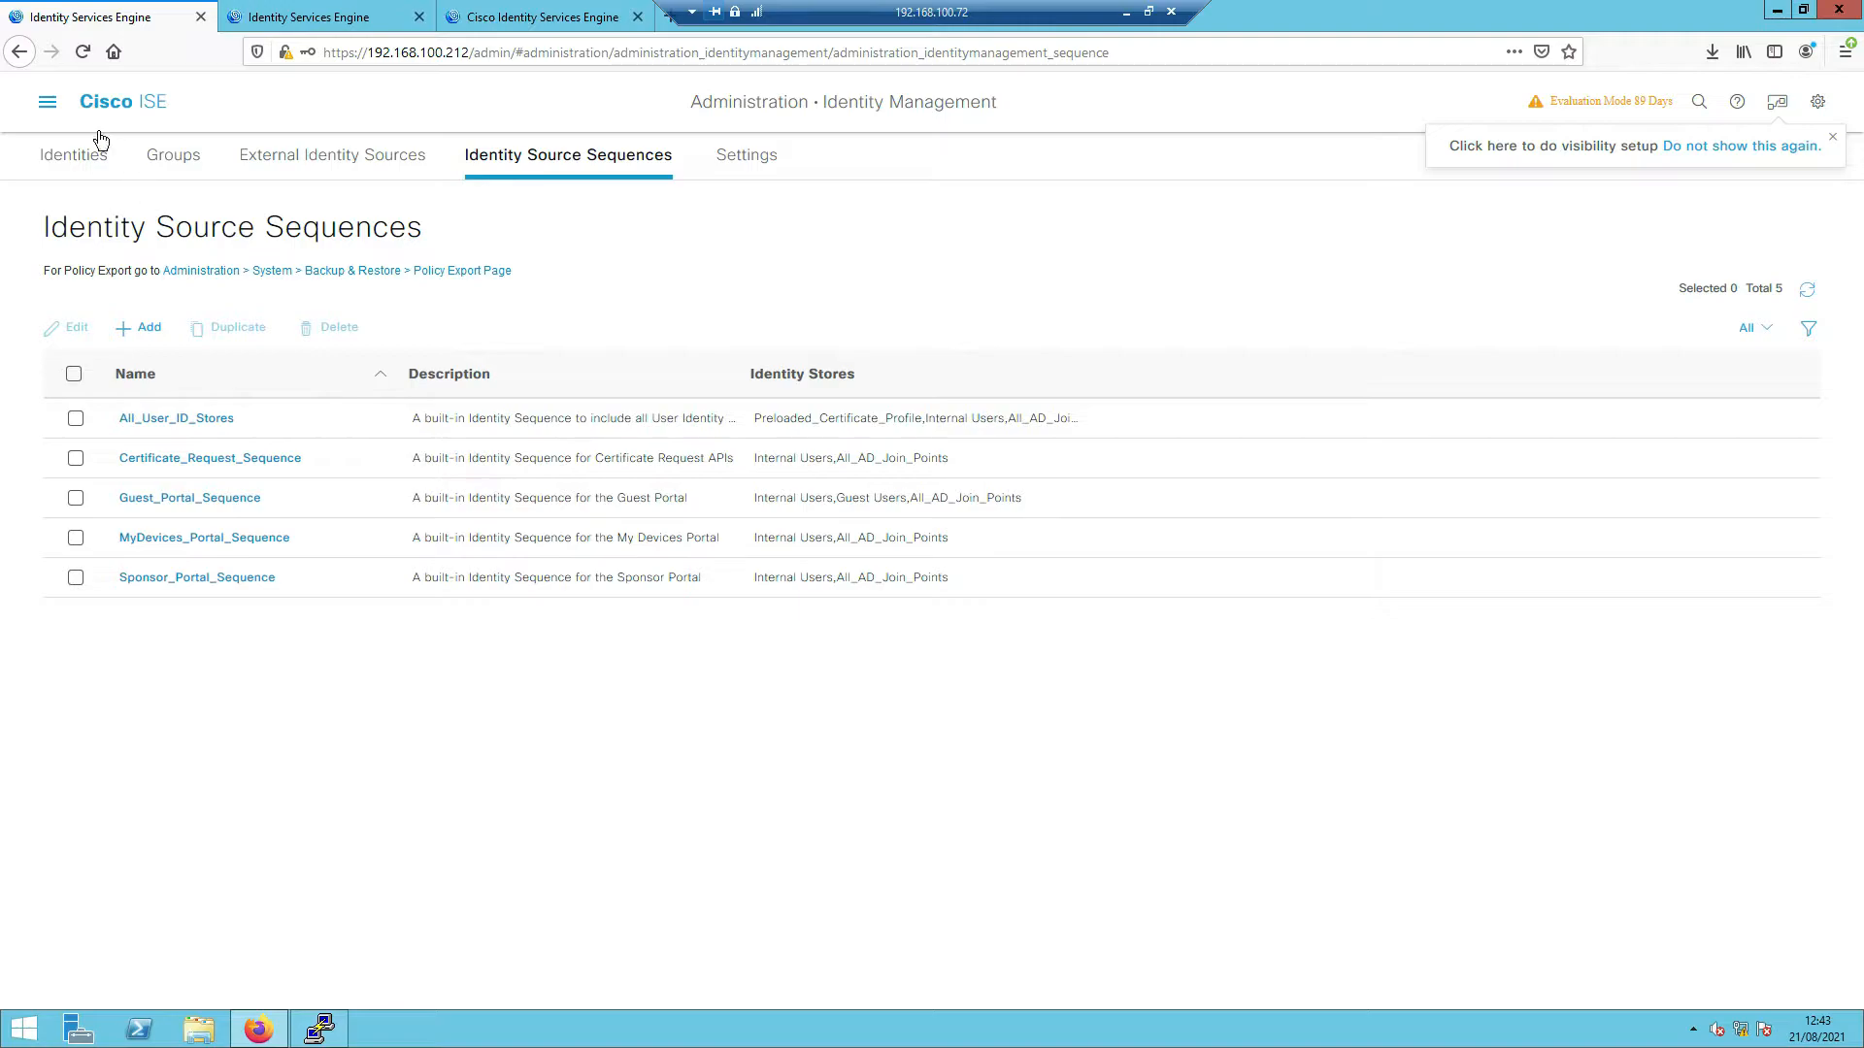
pyautogui.click(52, 110)
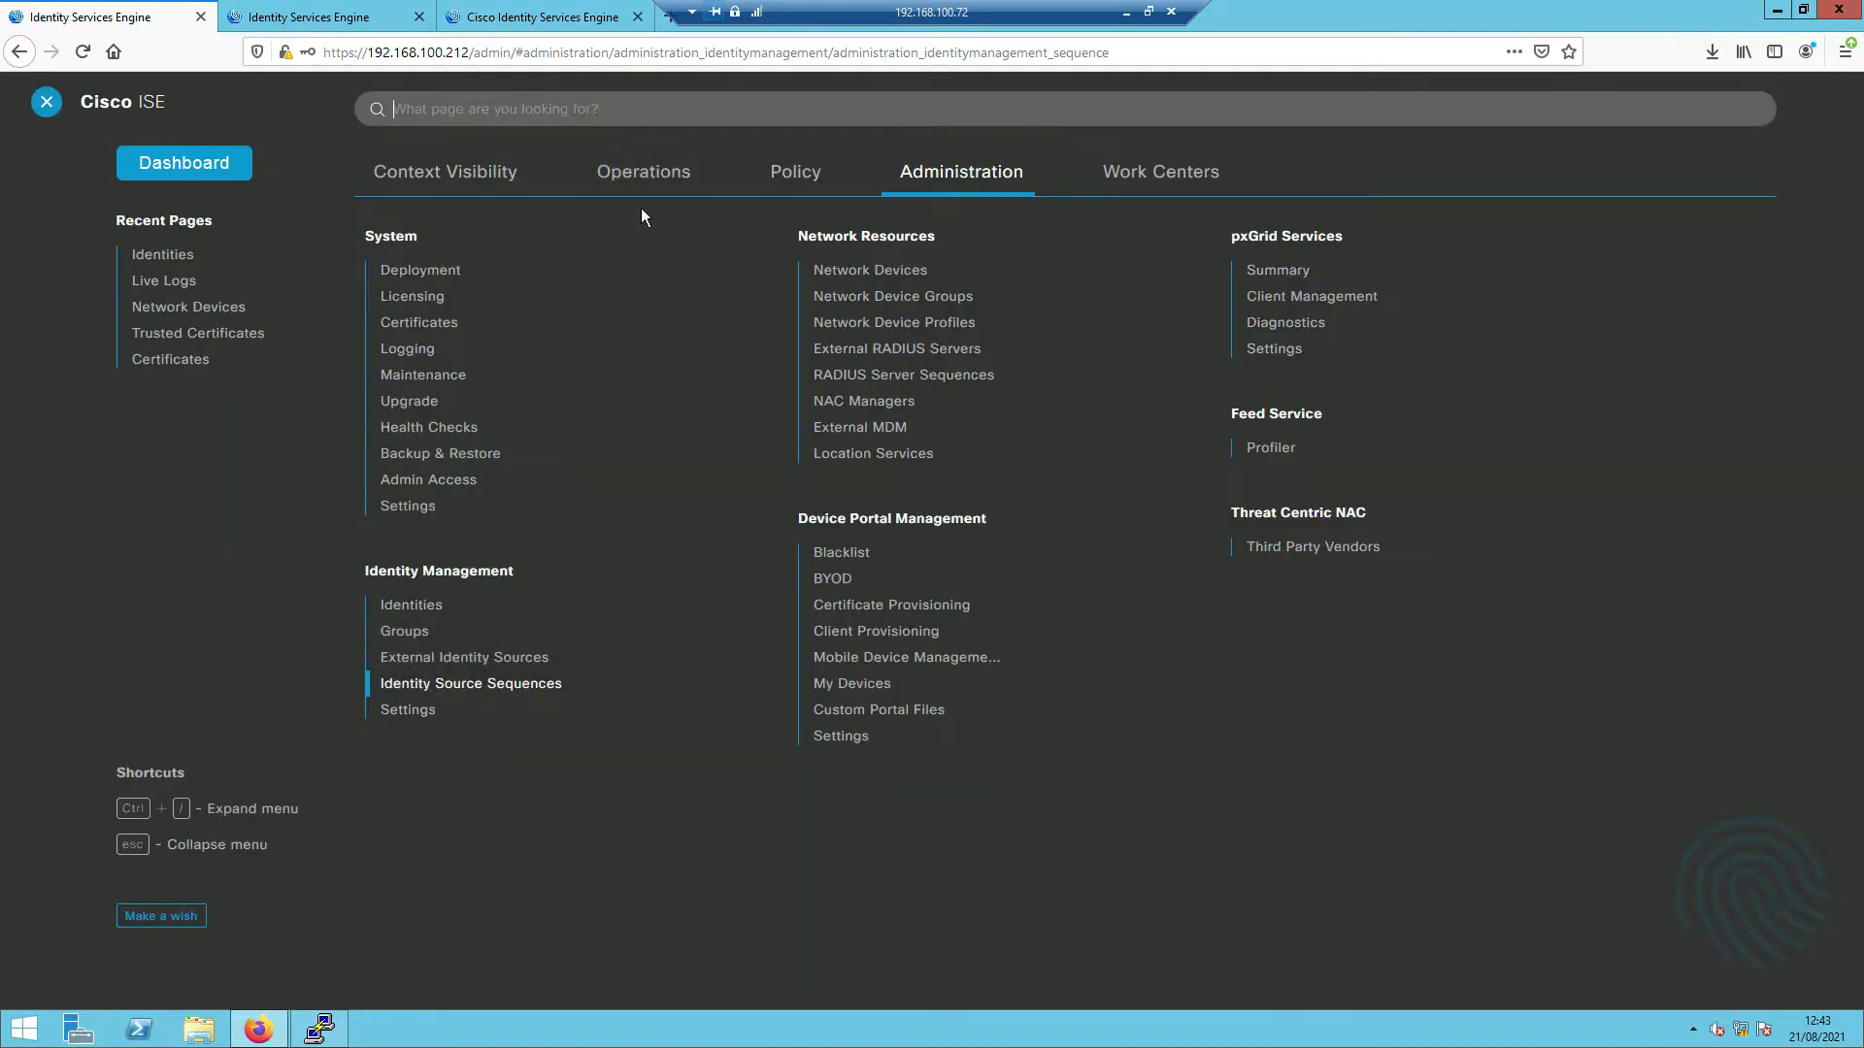
pyautogui.click(871, 277)
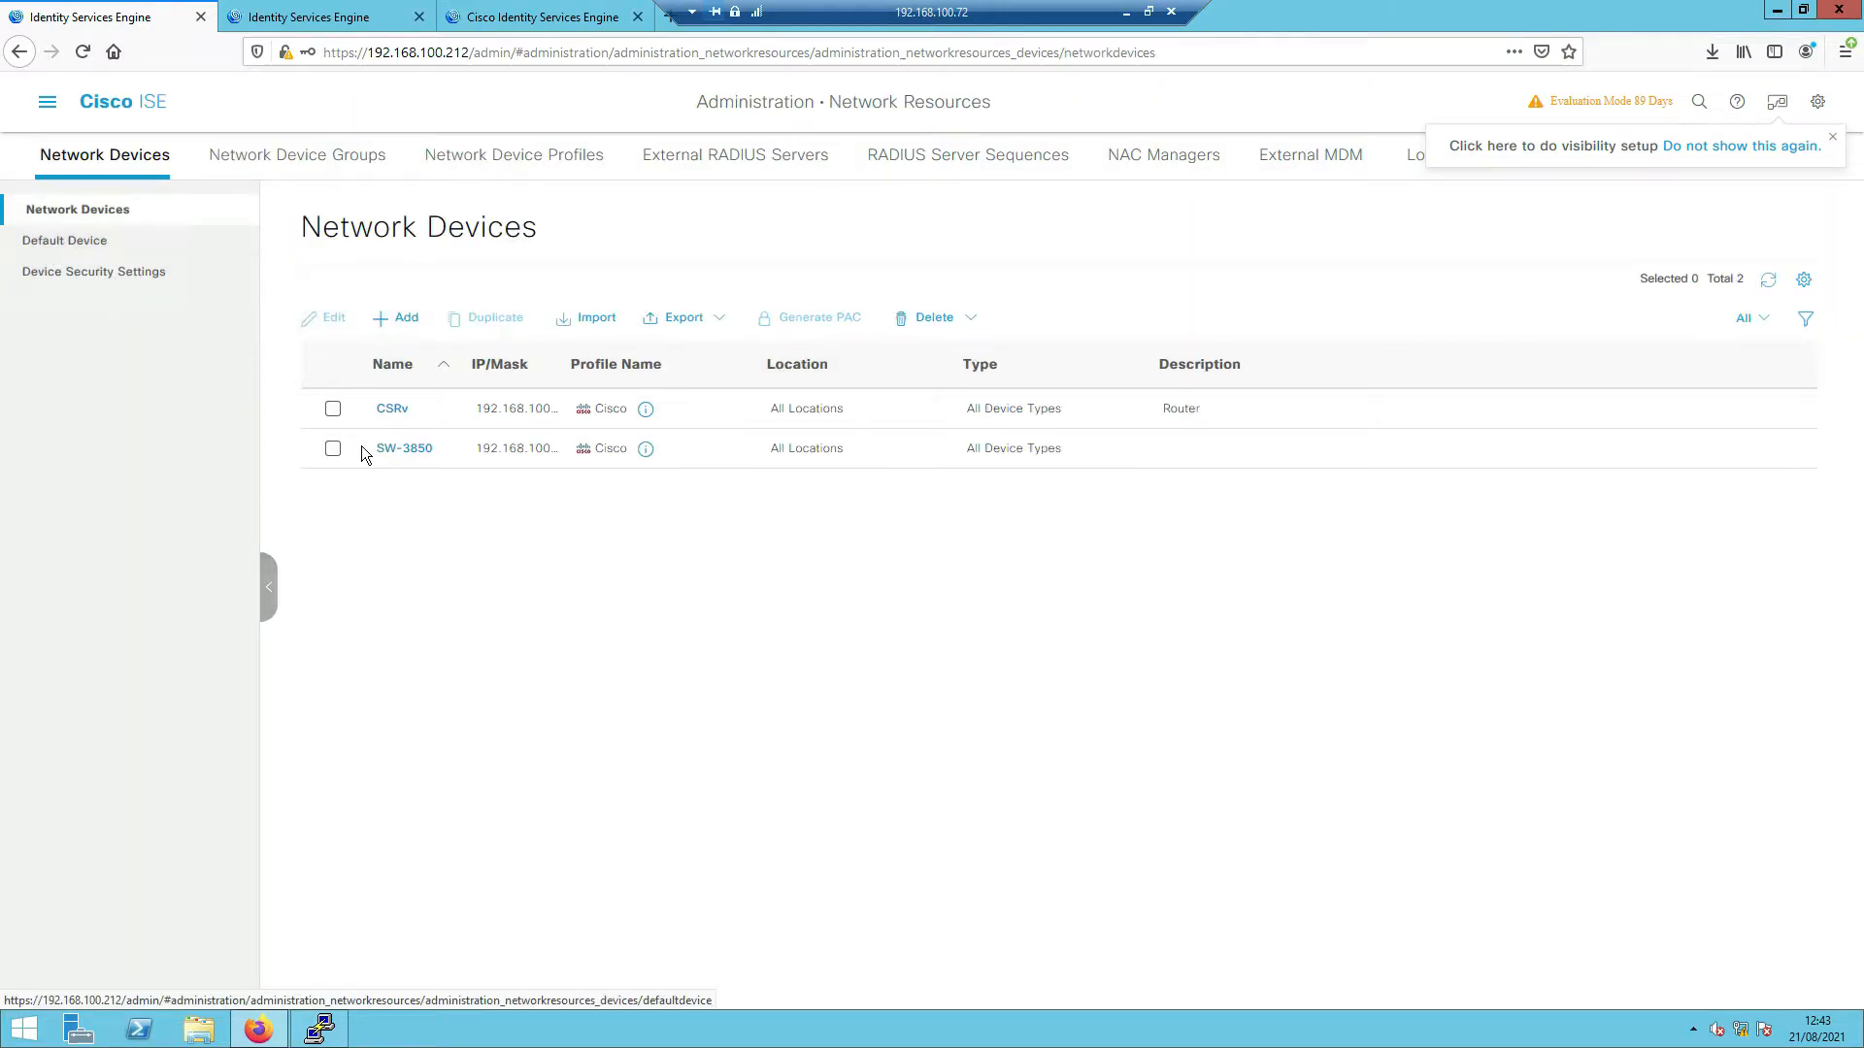
# - Edit SW-3850 to enable DTLS Required under RADIUS DTLS Settings, then save the device
pyautogui.click(332, 446)
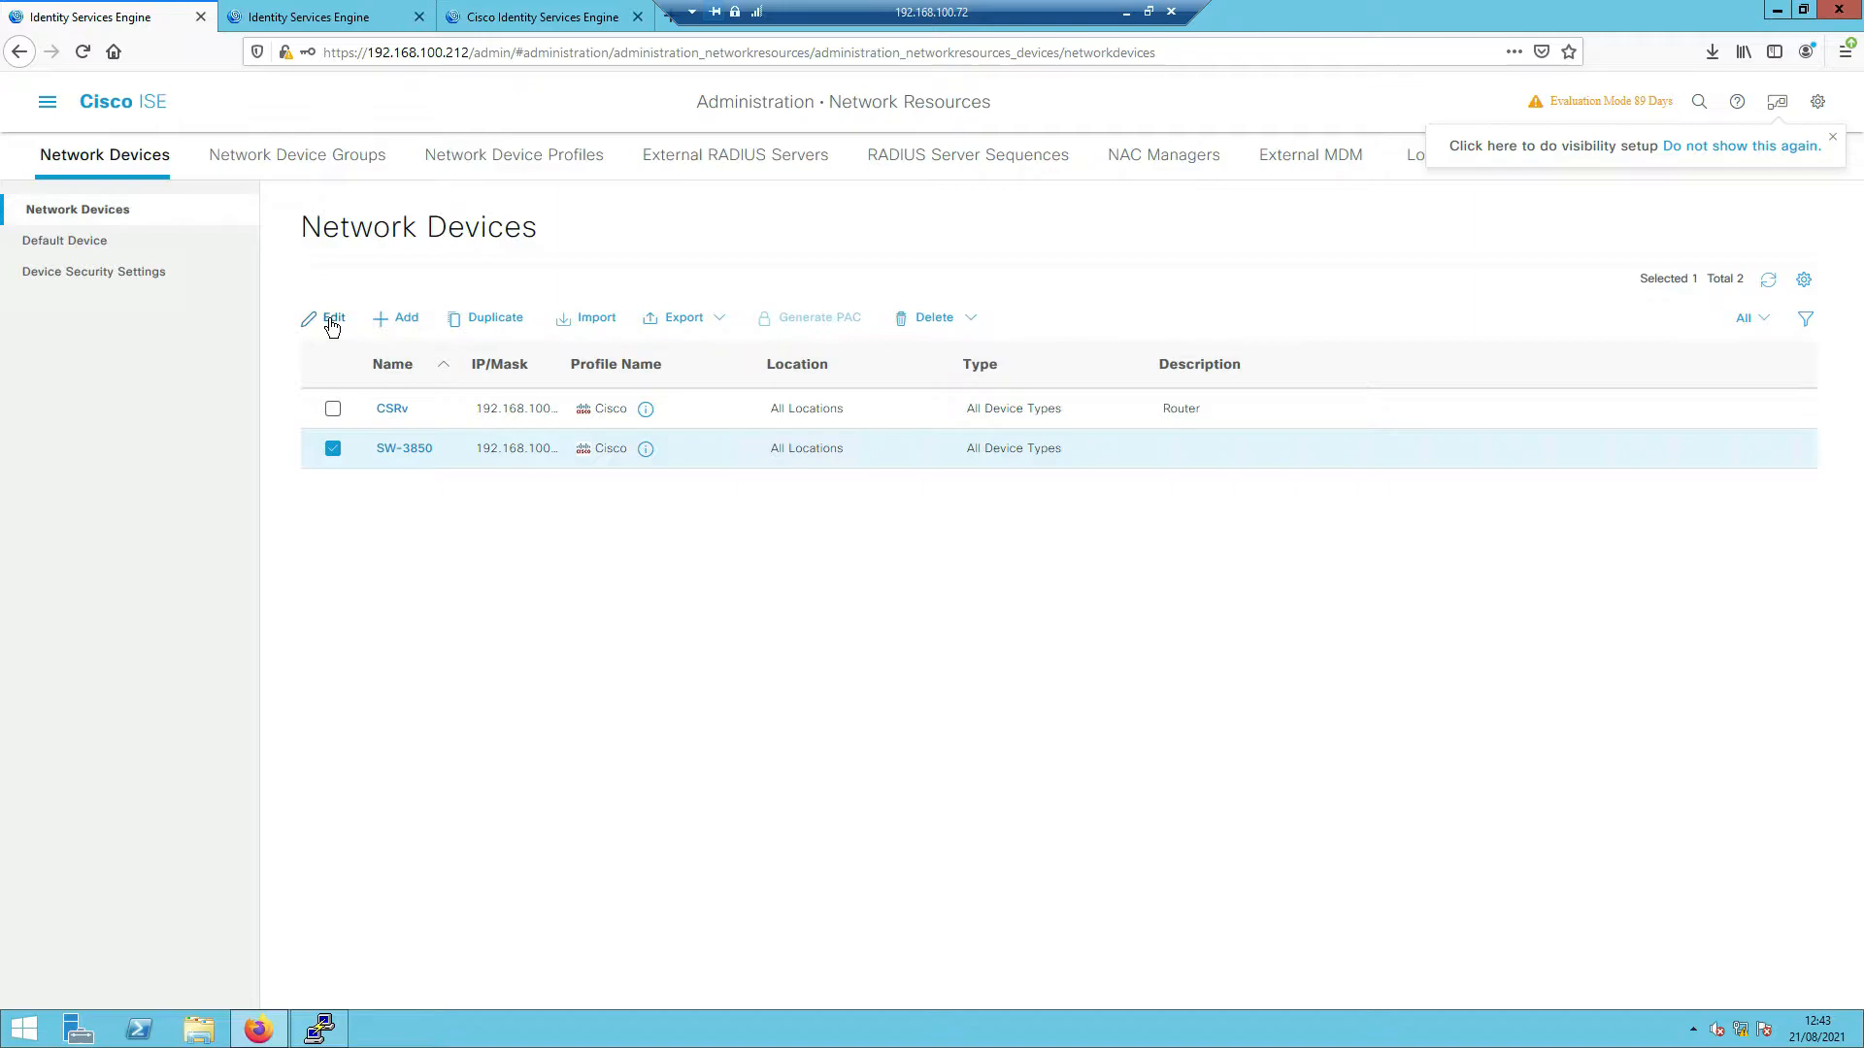
pyautogui.click(331, 320)
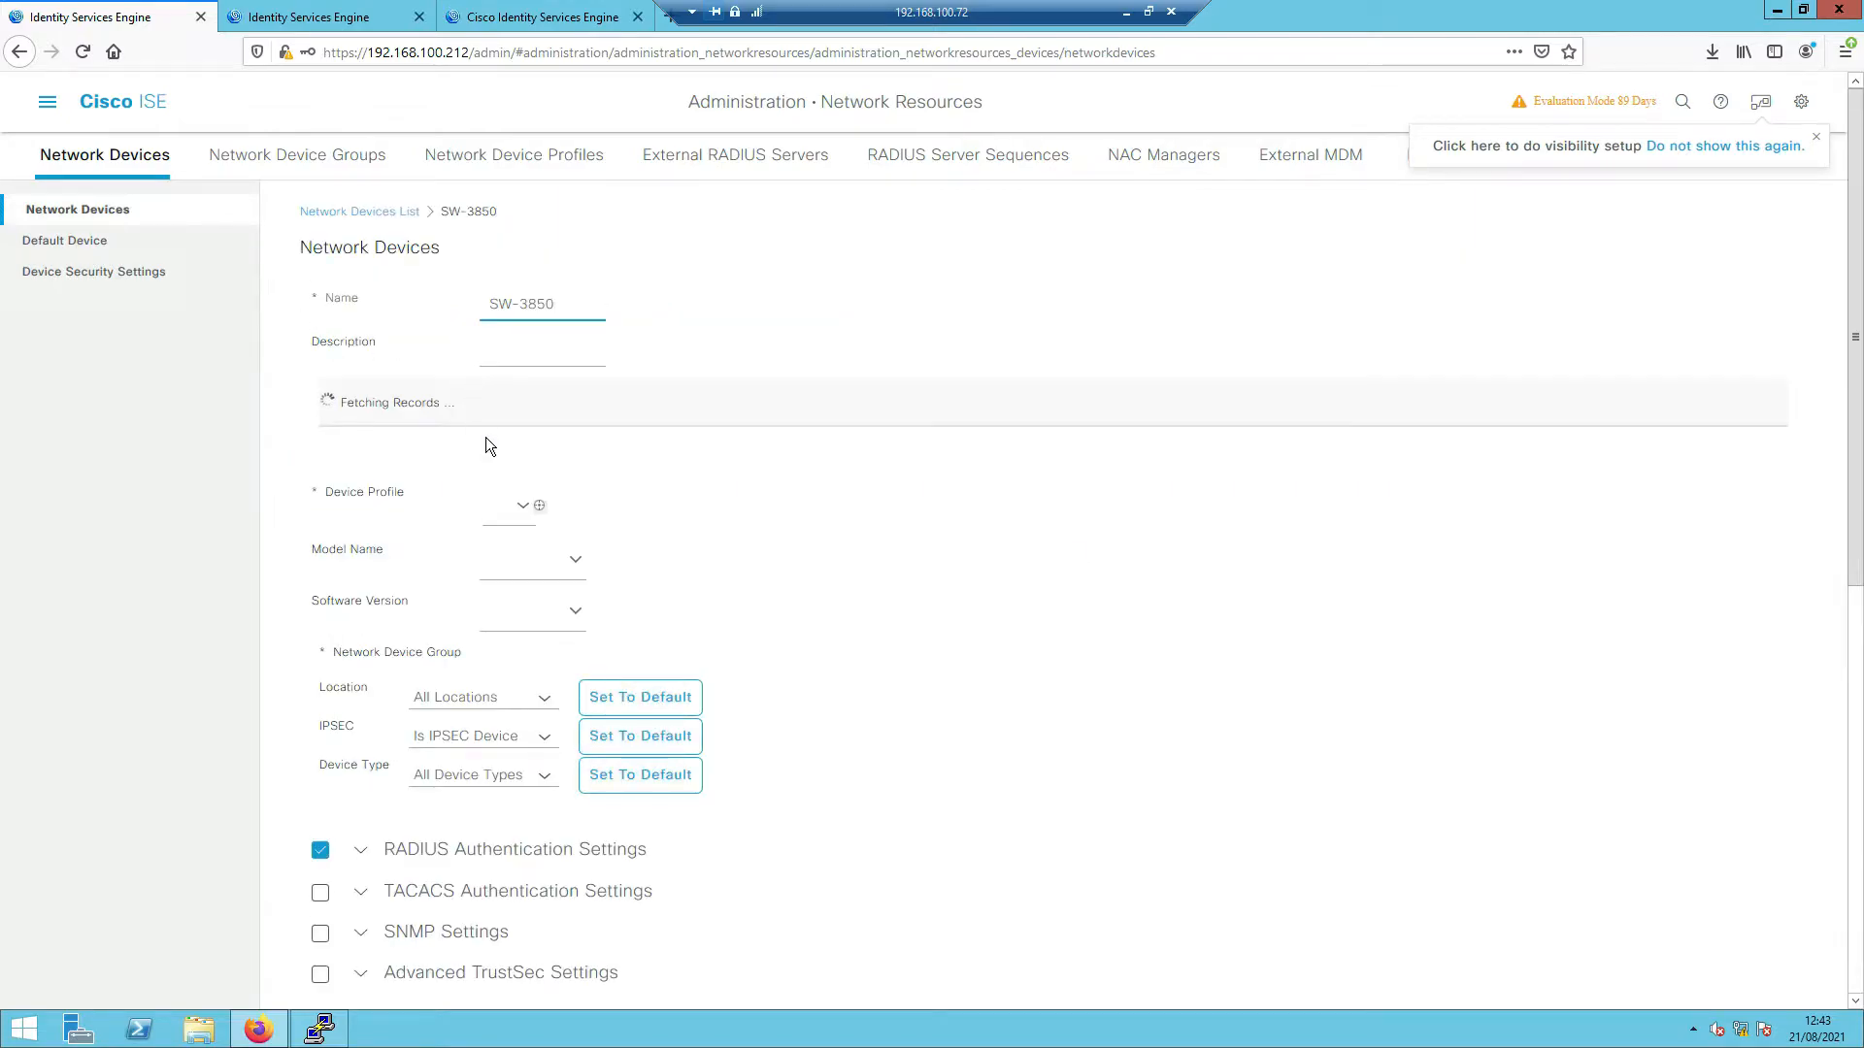
pyautogui.scroll(-5, 515, 486)
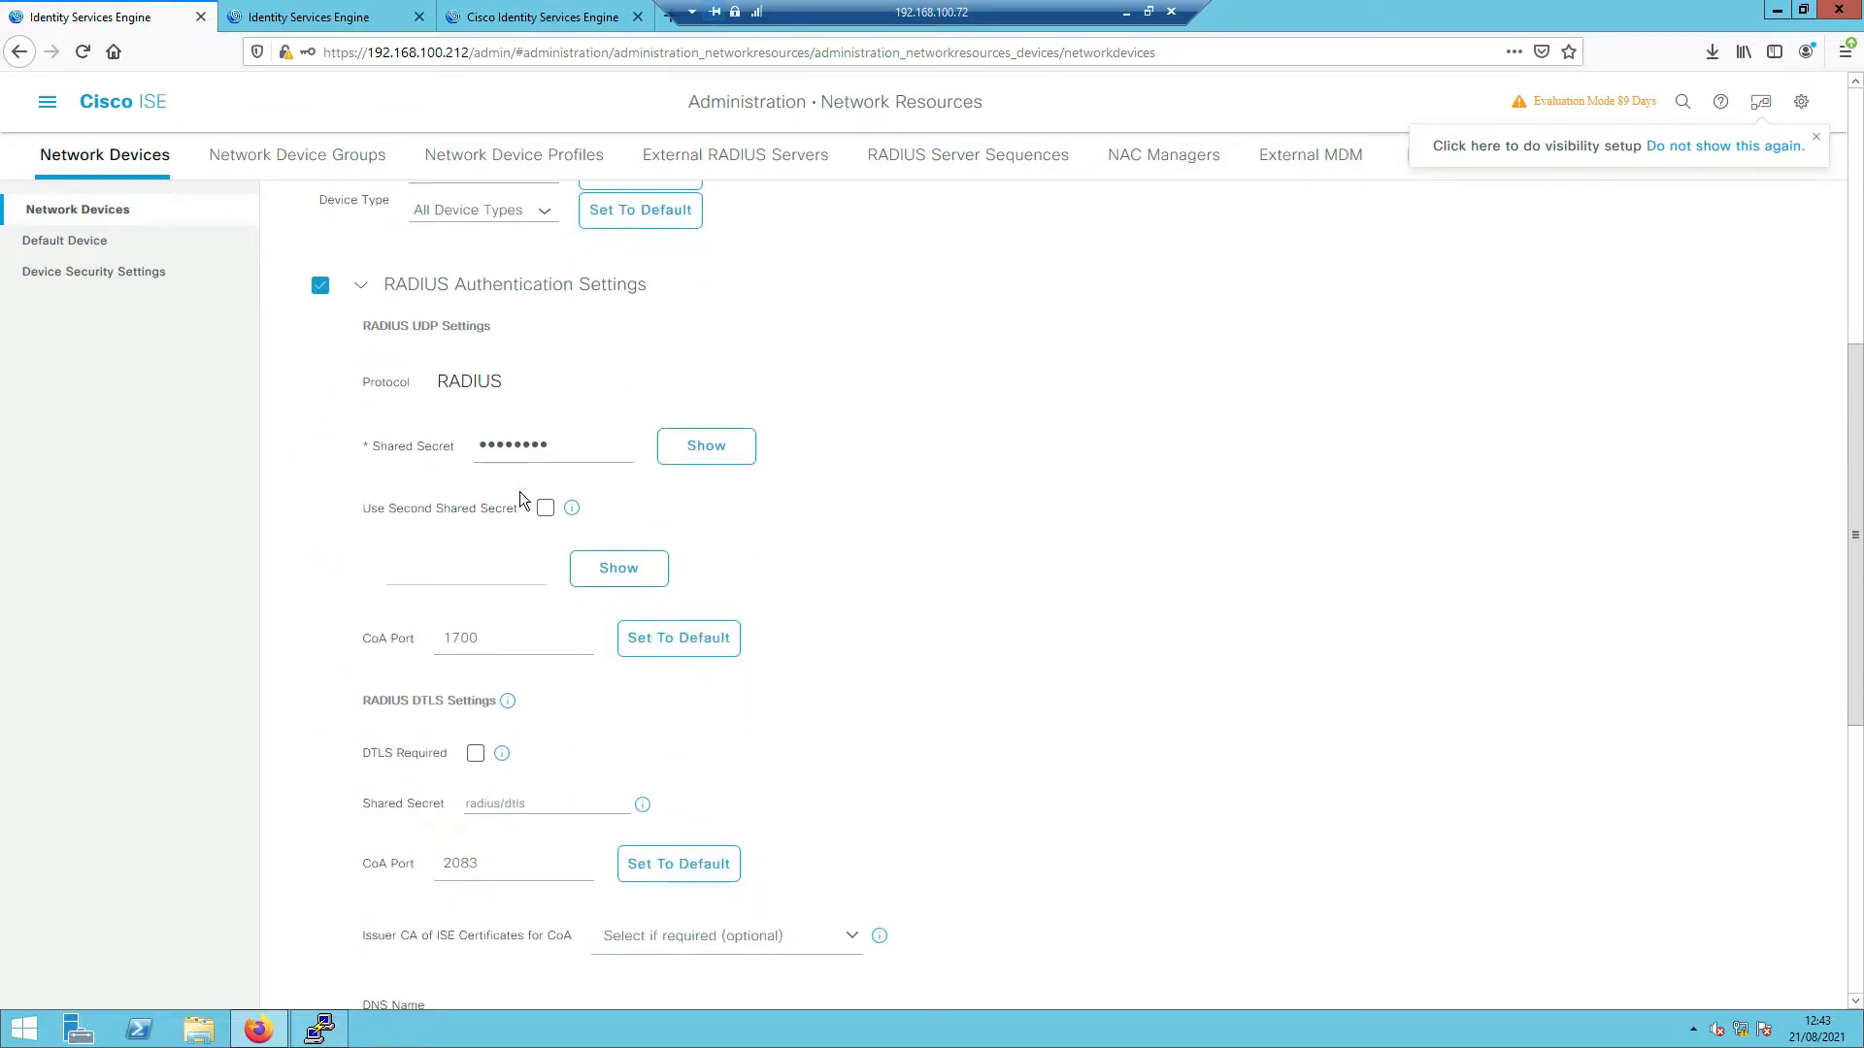
pyautogui.scroll(-1, 529, 495)
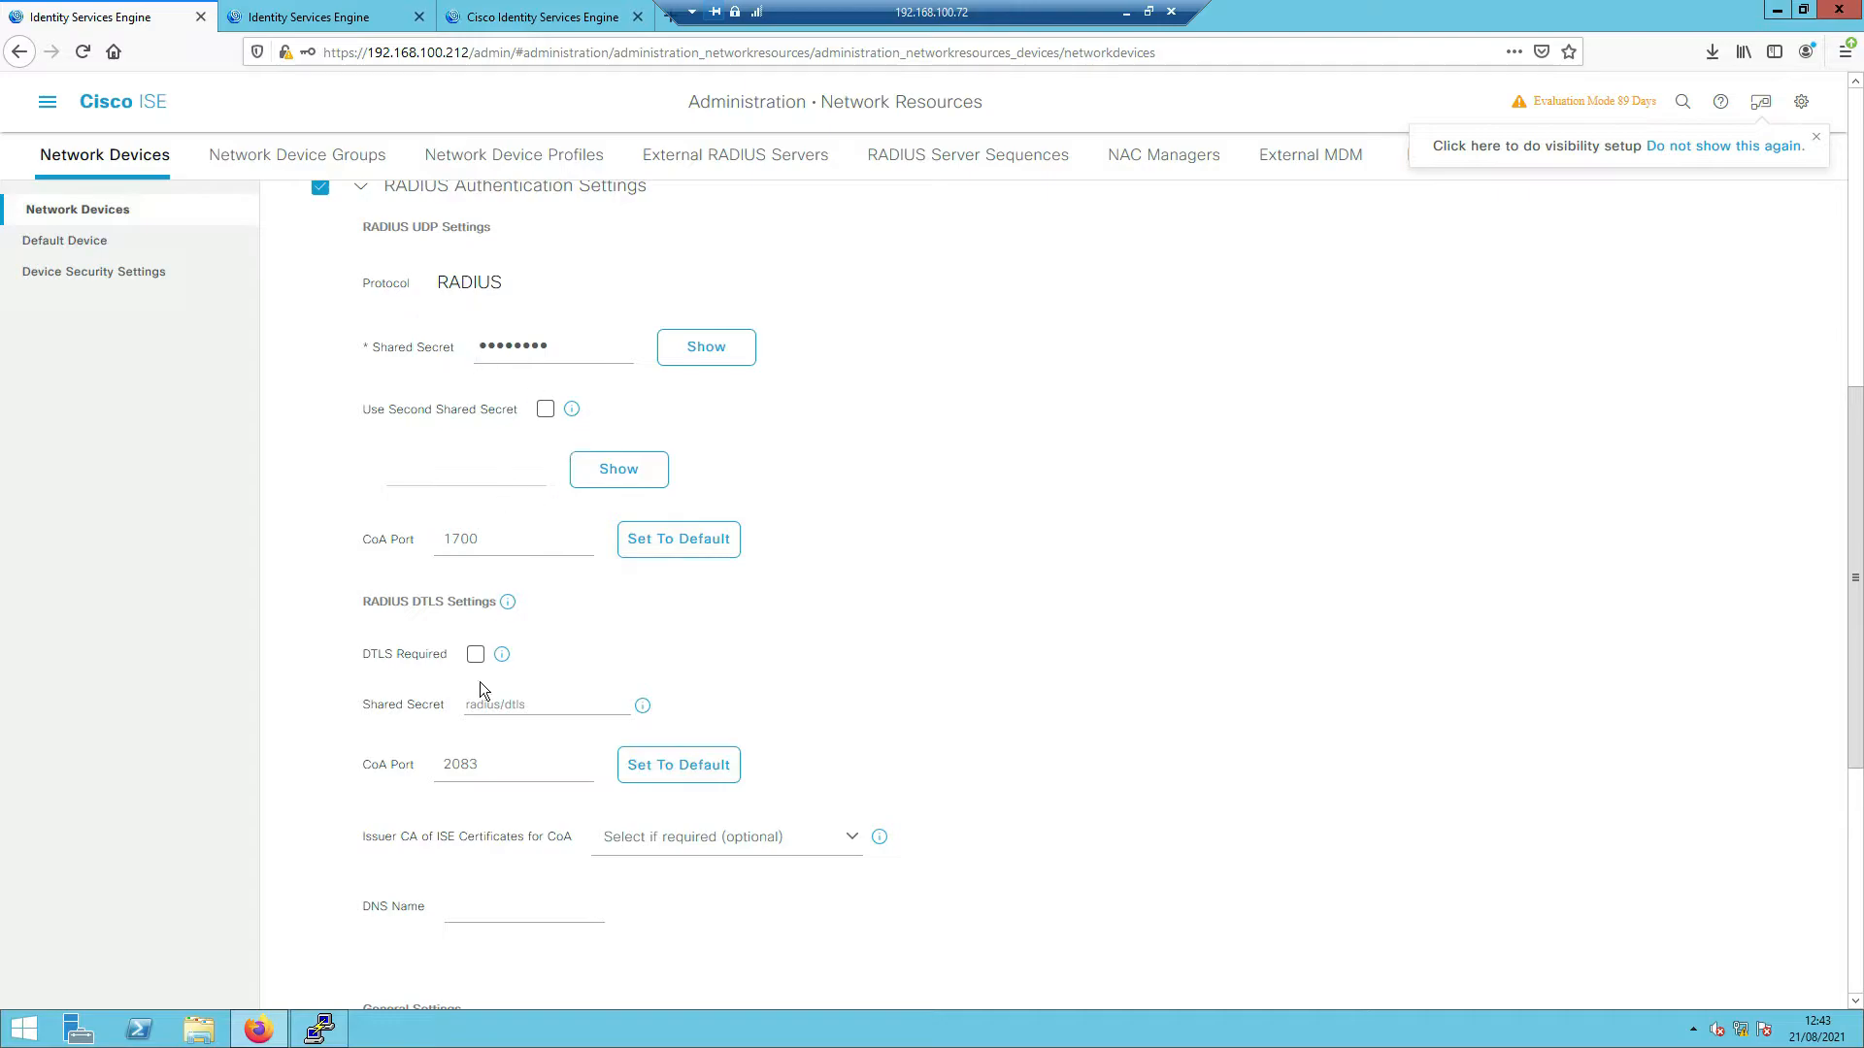
pyautogui.click(475, 654)
pyautogui.scroll(-5, 957, 629)
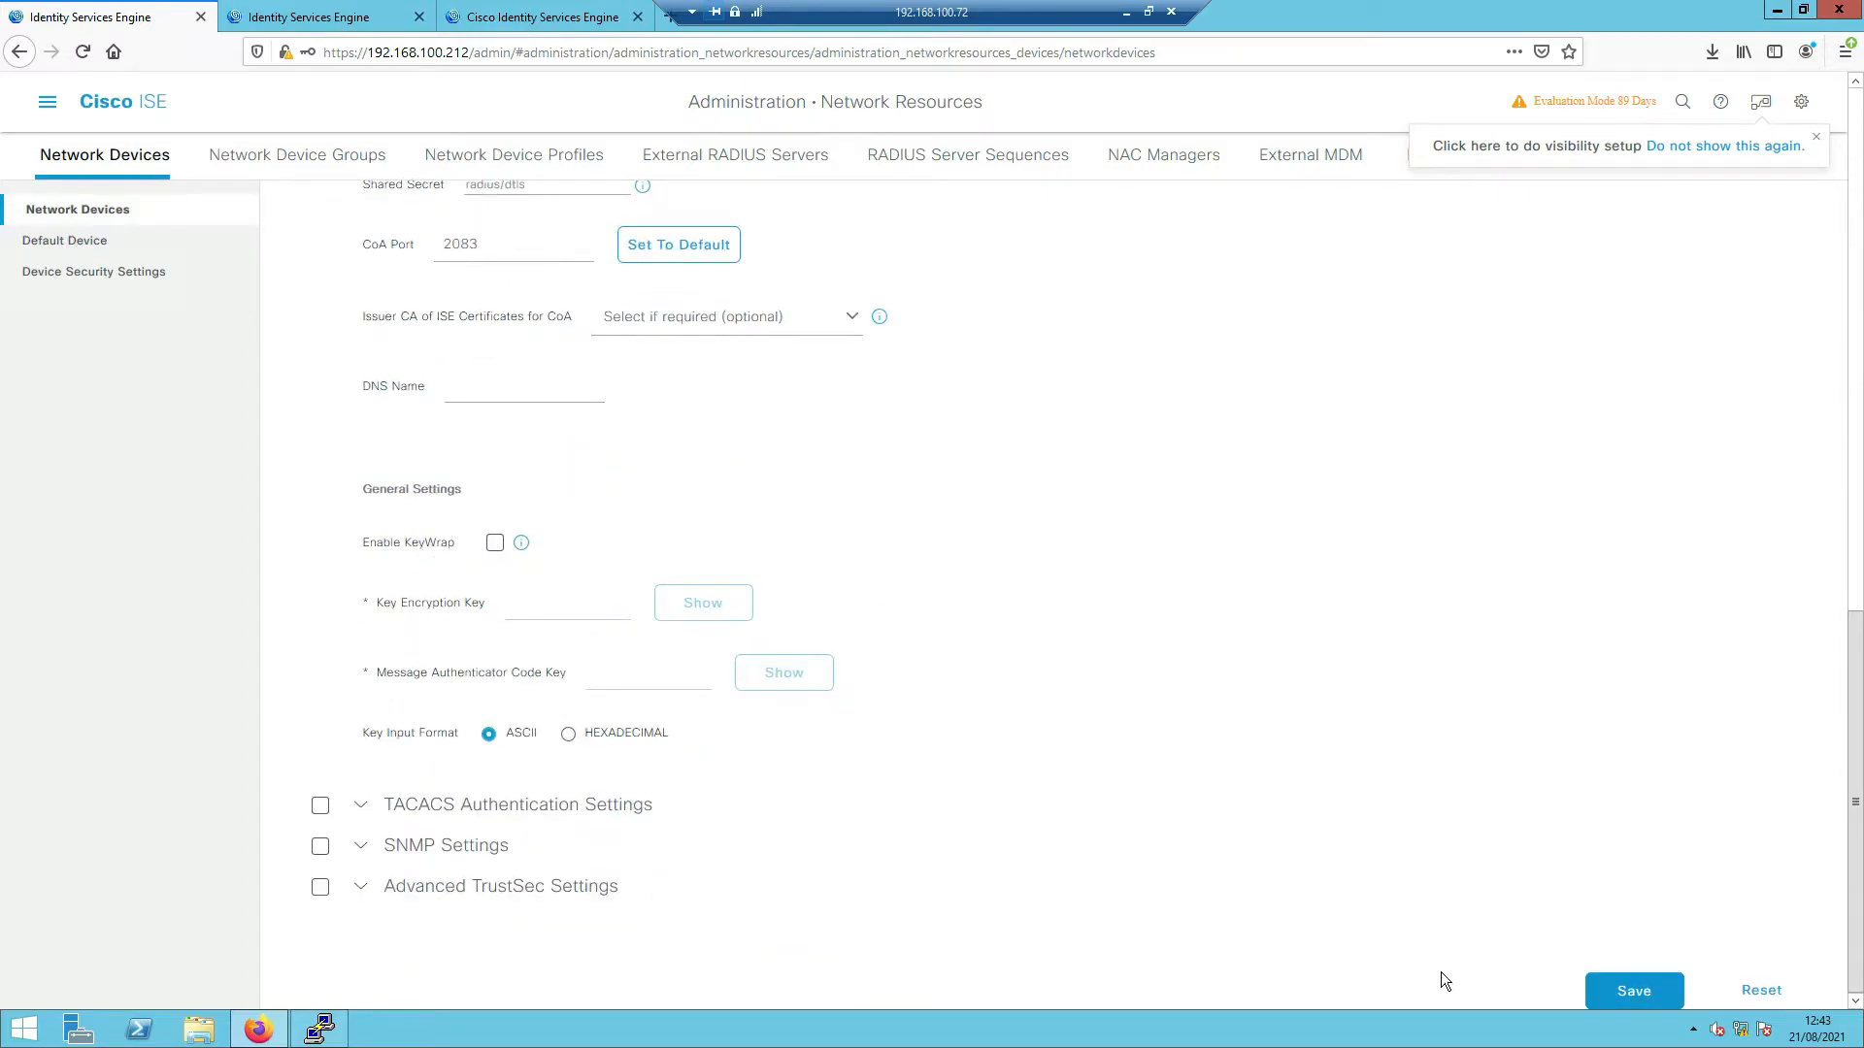
pyautogui.click(1599, 986)
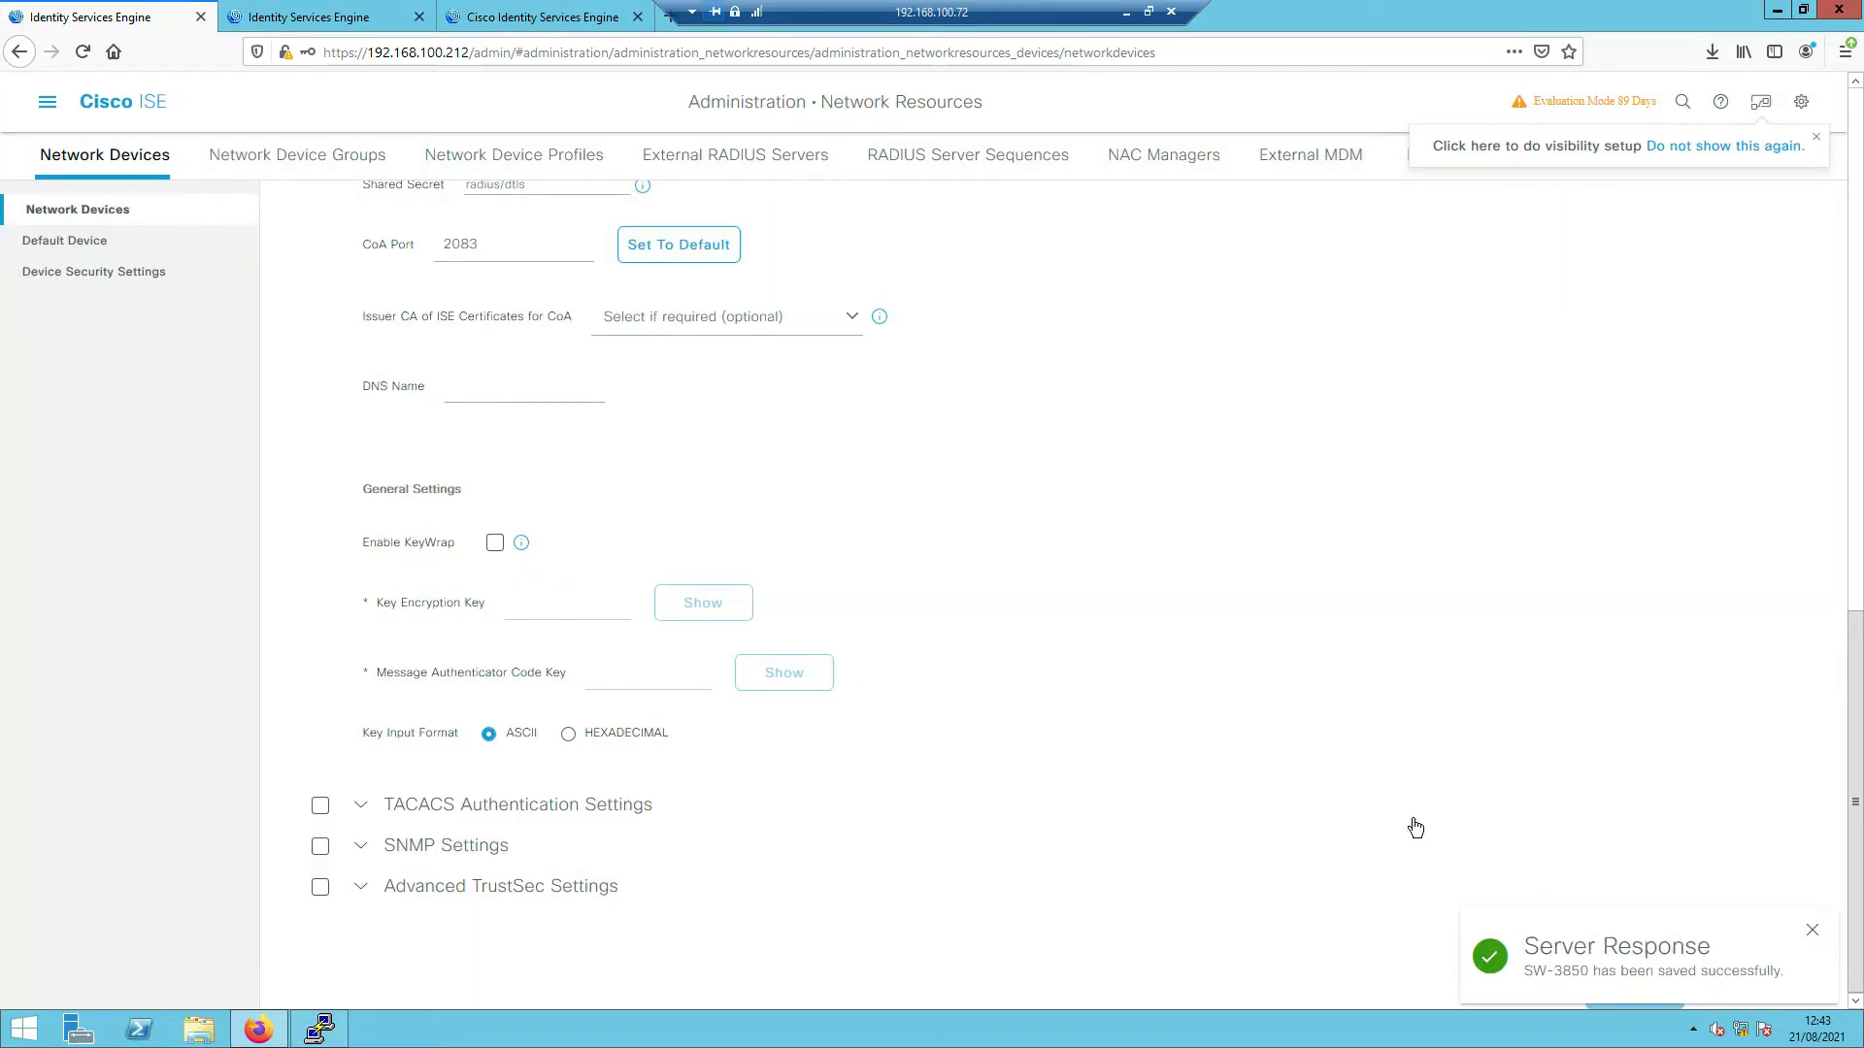
# - List the switch's PKI trustpoints with 'show crypto pki trustpoints'
pyautogui.click(319, 1029)
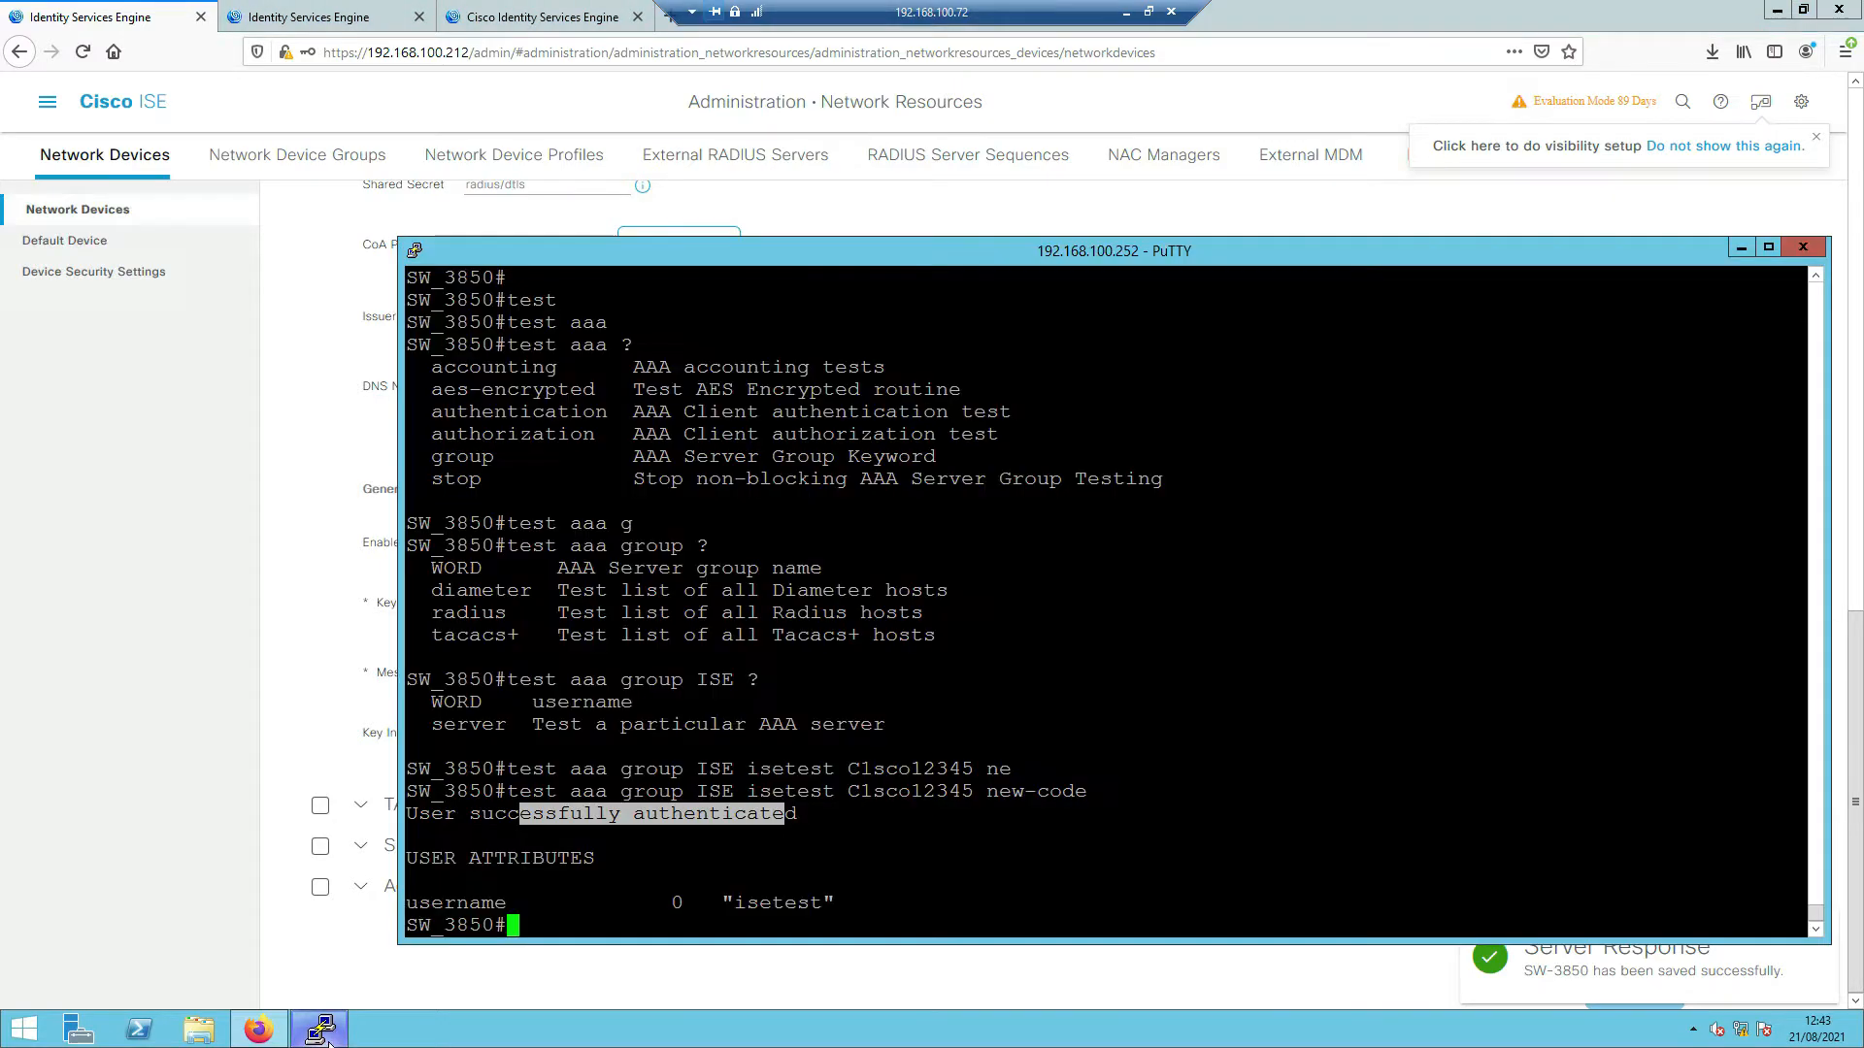
pyautogui.click(601, 747)
pyautogui.press('Return')
pyautogui.press('Return')
pyautogui.press('Return')
pyautogui.press('Return')
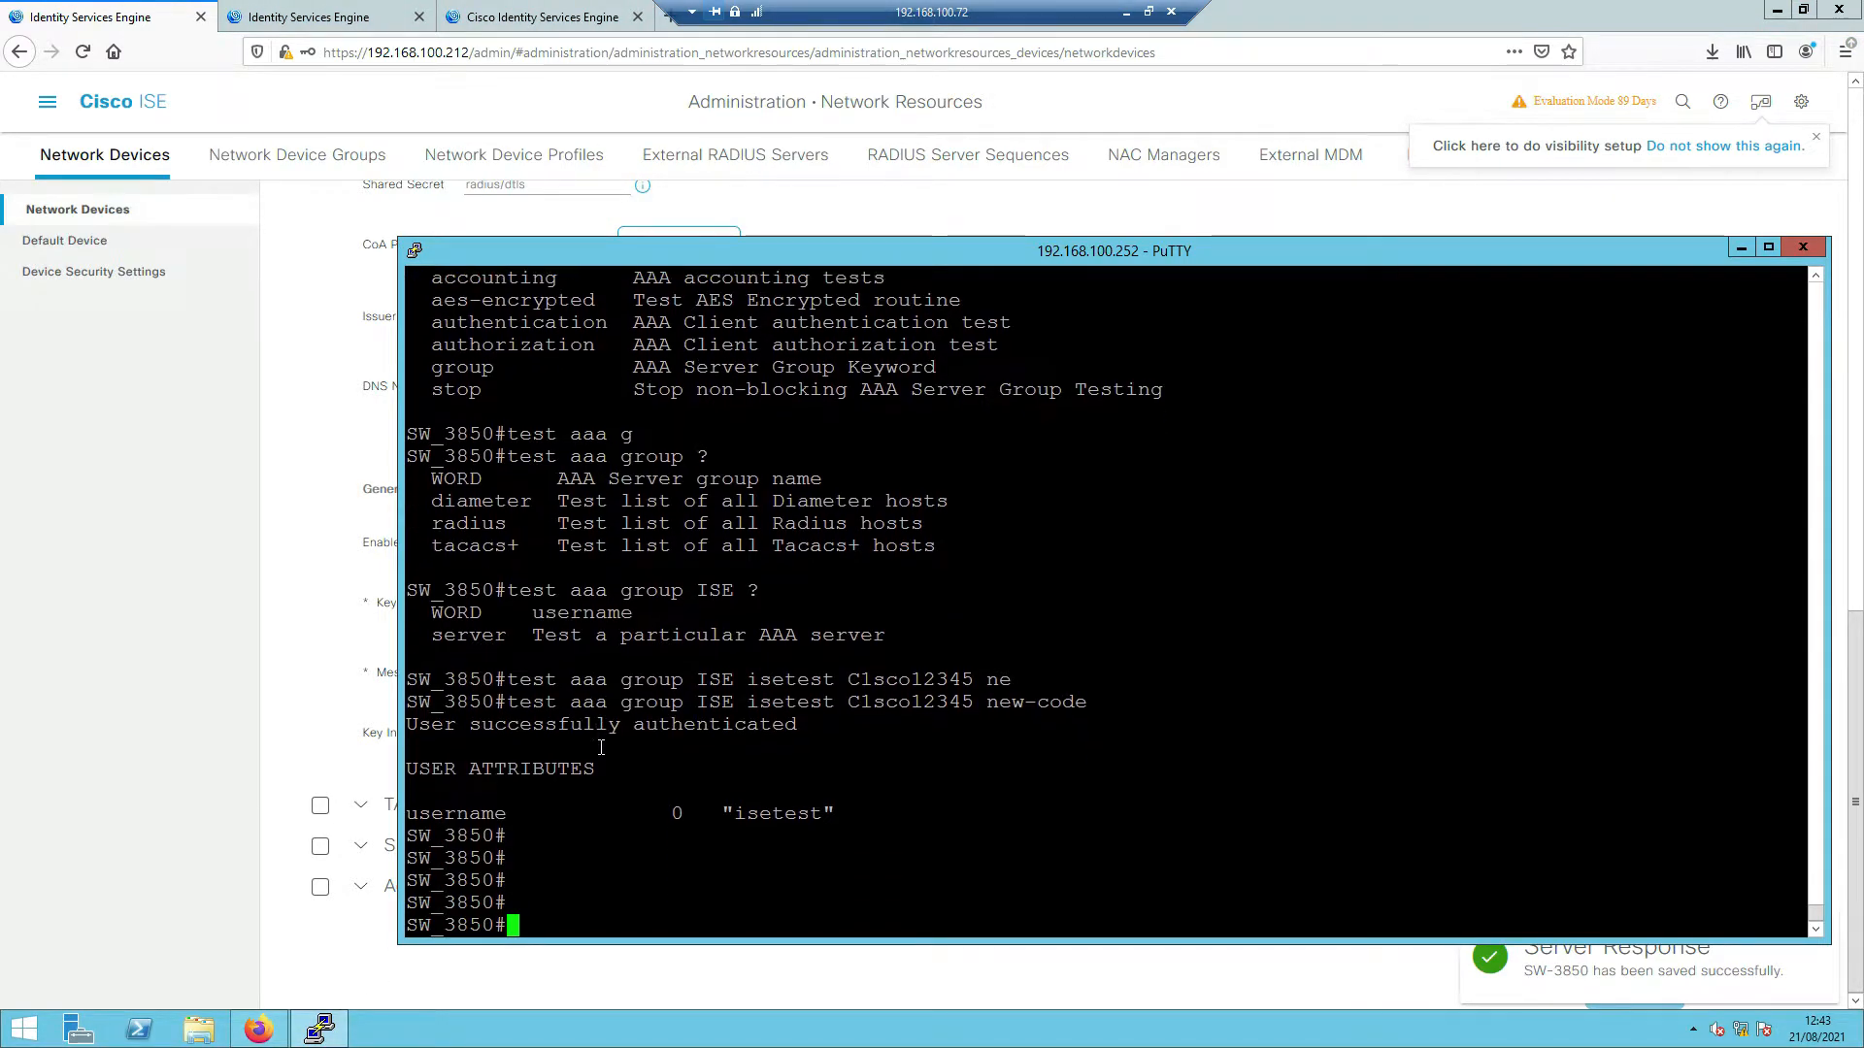
pyautogui.press('Return')
pyautogui.press('Return')
pyautogui.press('Return')
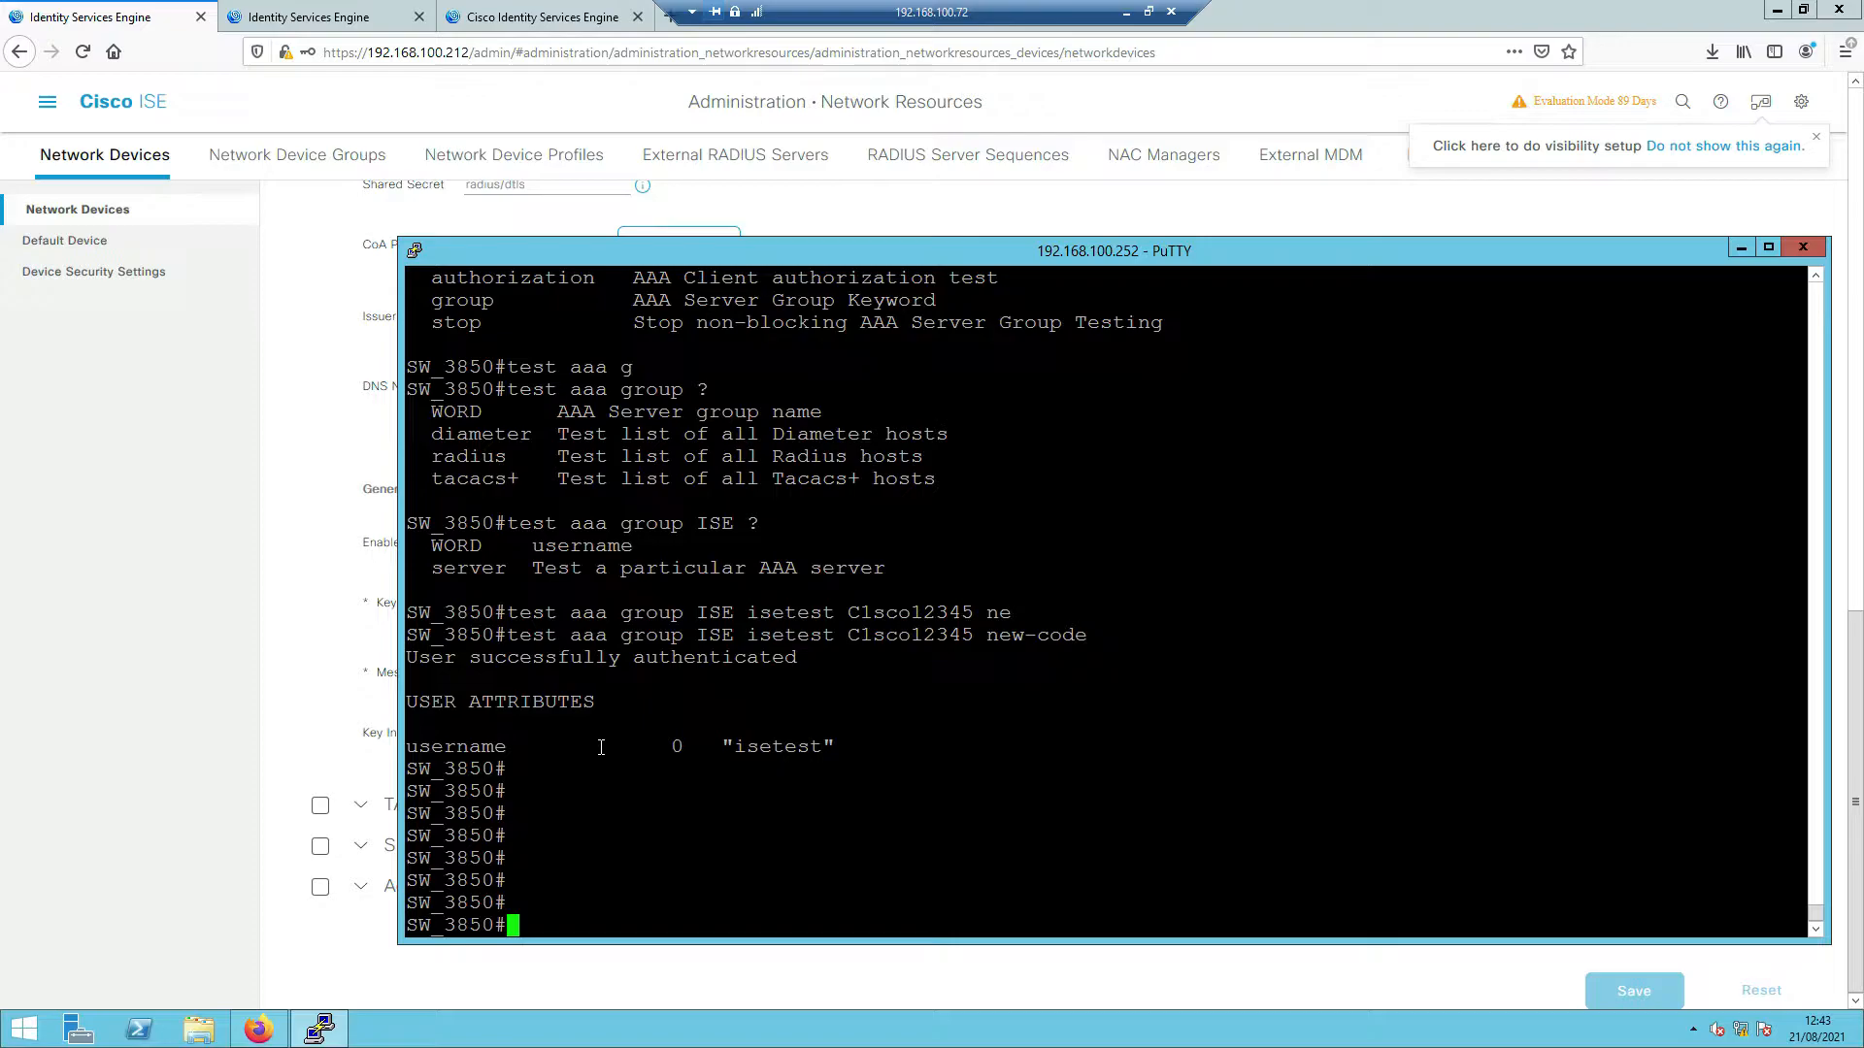
pyautogui.write('show cry')
pyautogui.press('Tab')
pyautogui.write('pk')
pyautogui.press('Tab')
pyautogui.write('tr')
pyautogui.press('Tab')
pyautogui.write('ustpo')
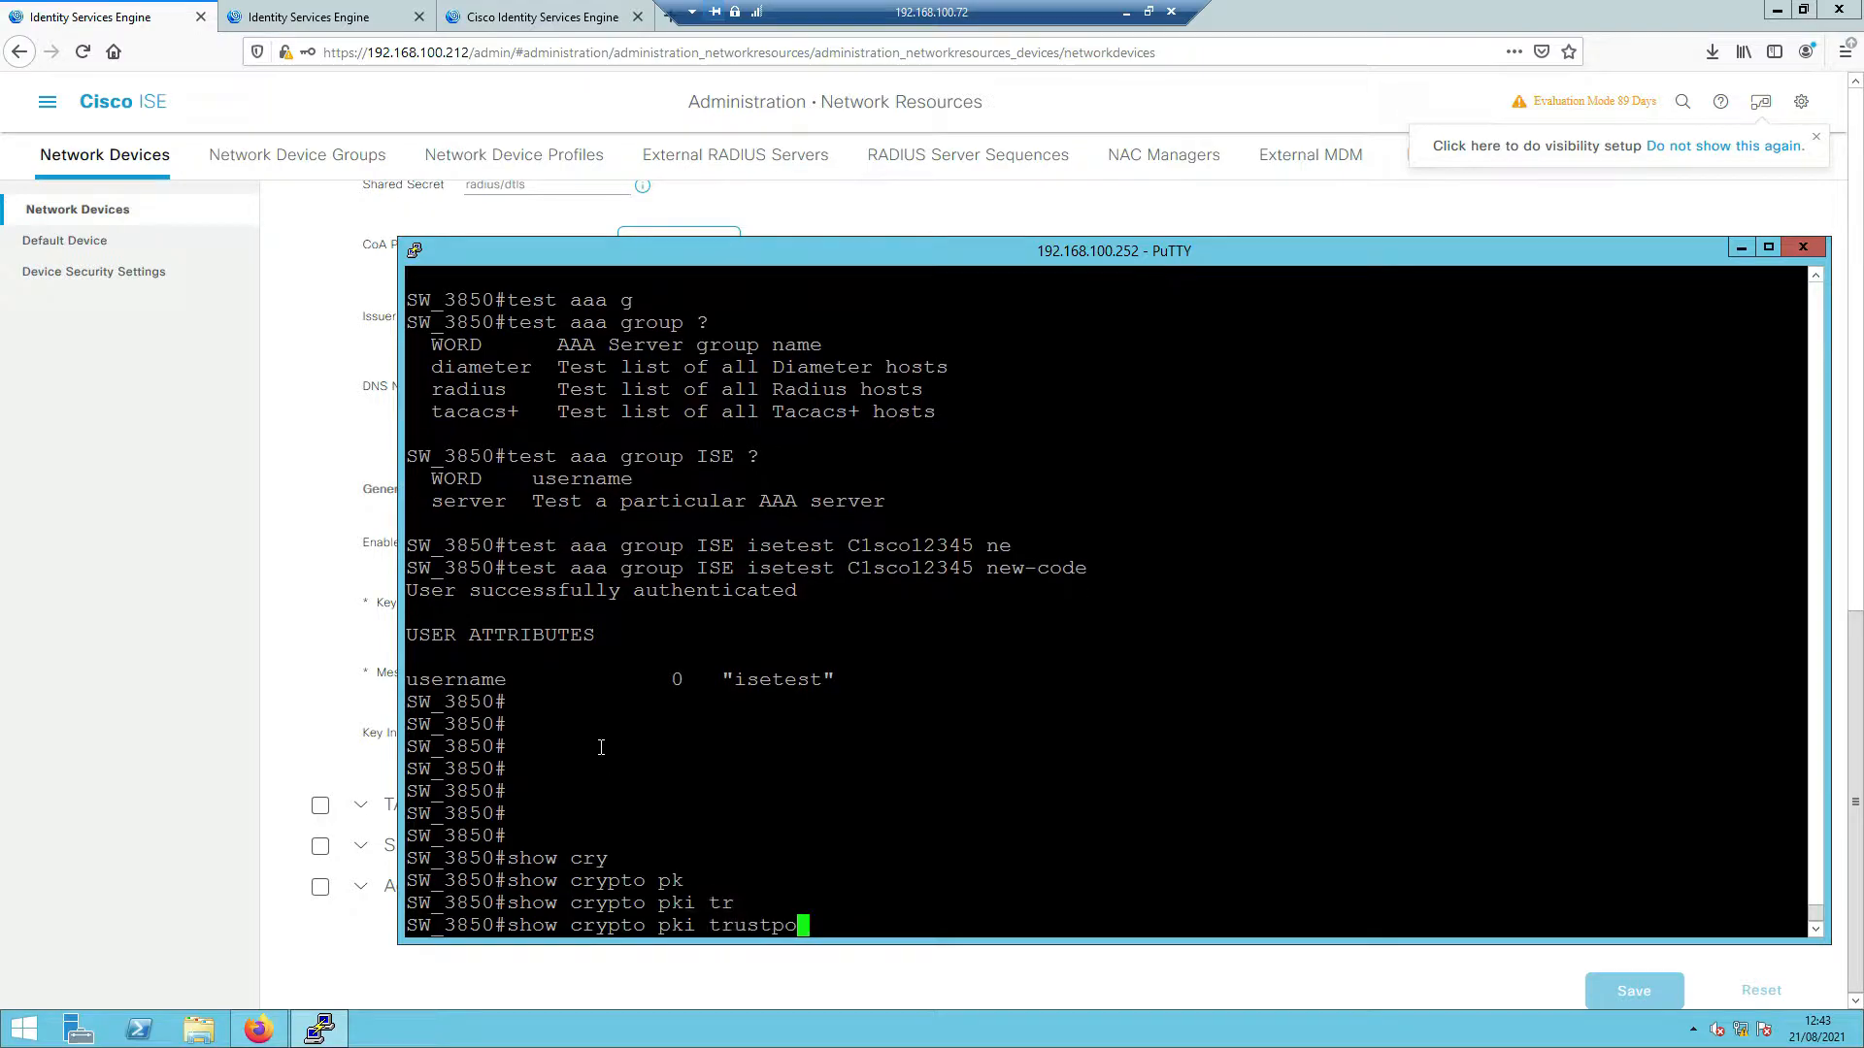
pyautogui.press('Tab')
pyautogui.press('Return')
pyautogui.press('space')
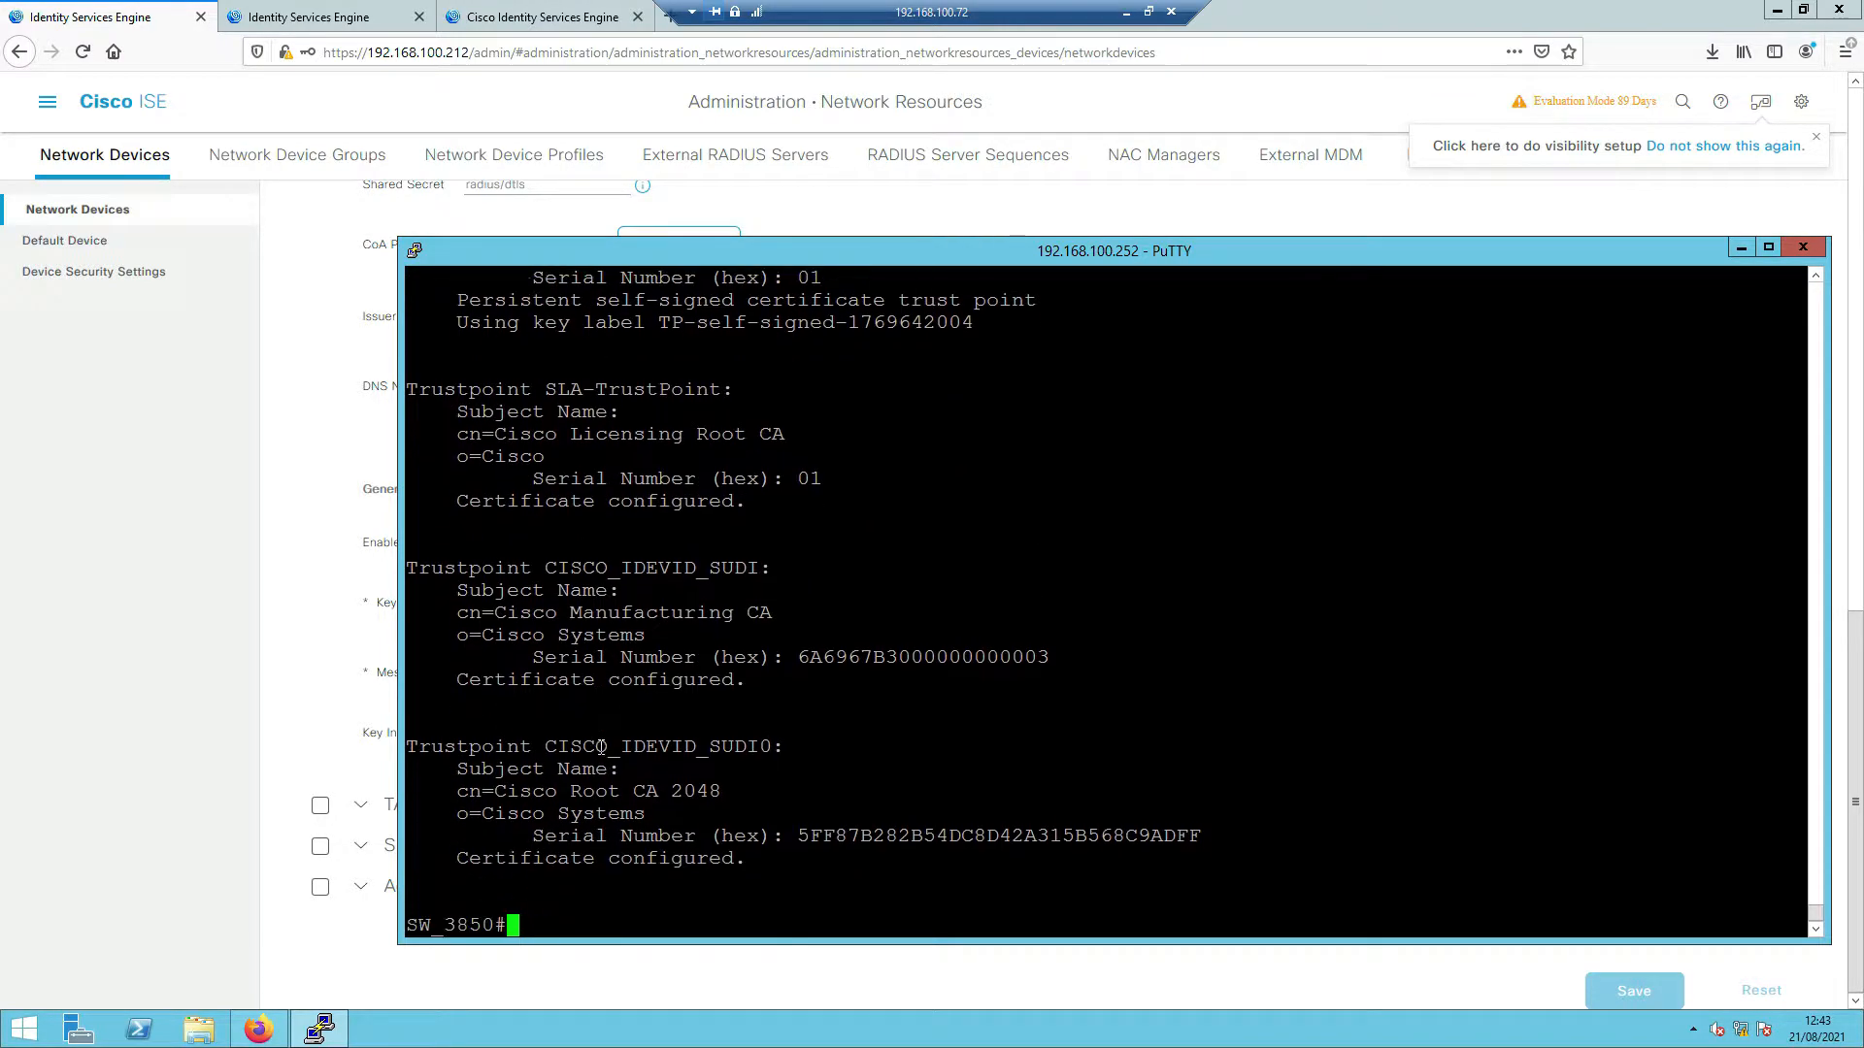
pyautogui.scroll(5, 624, 573)
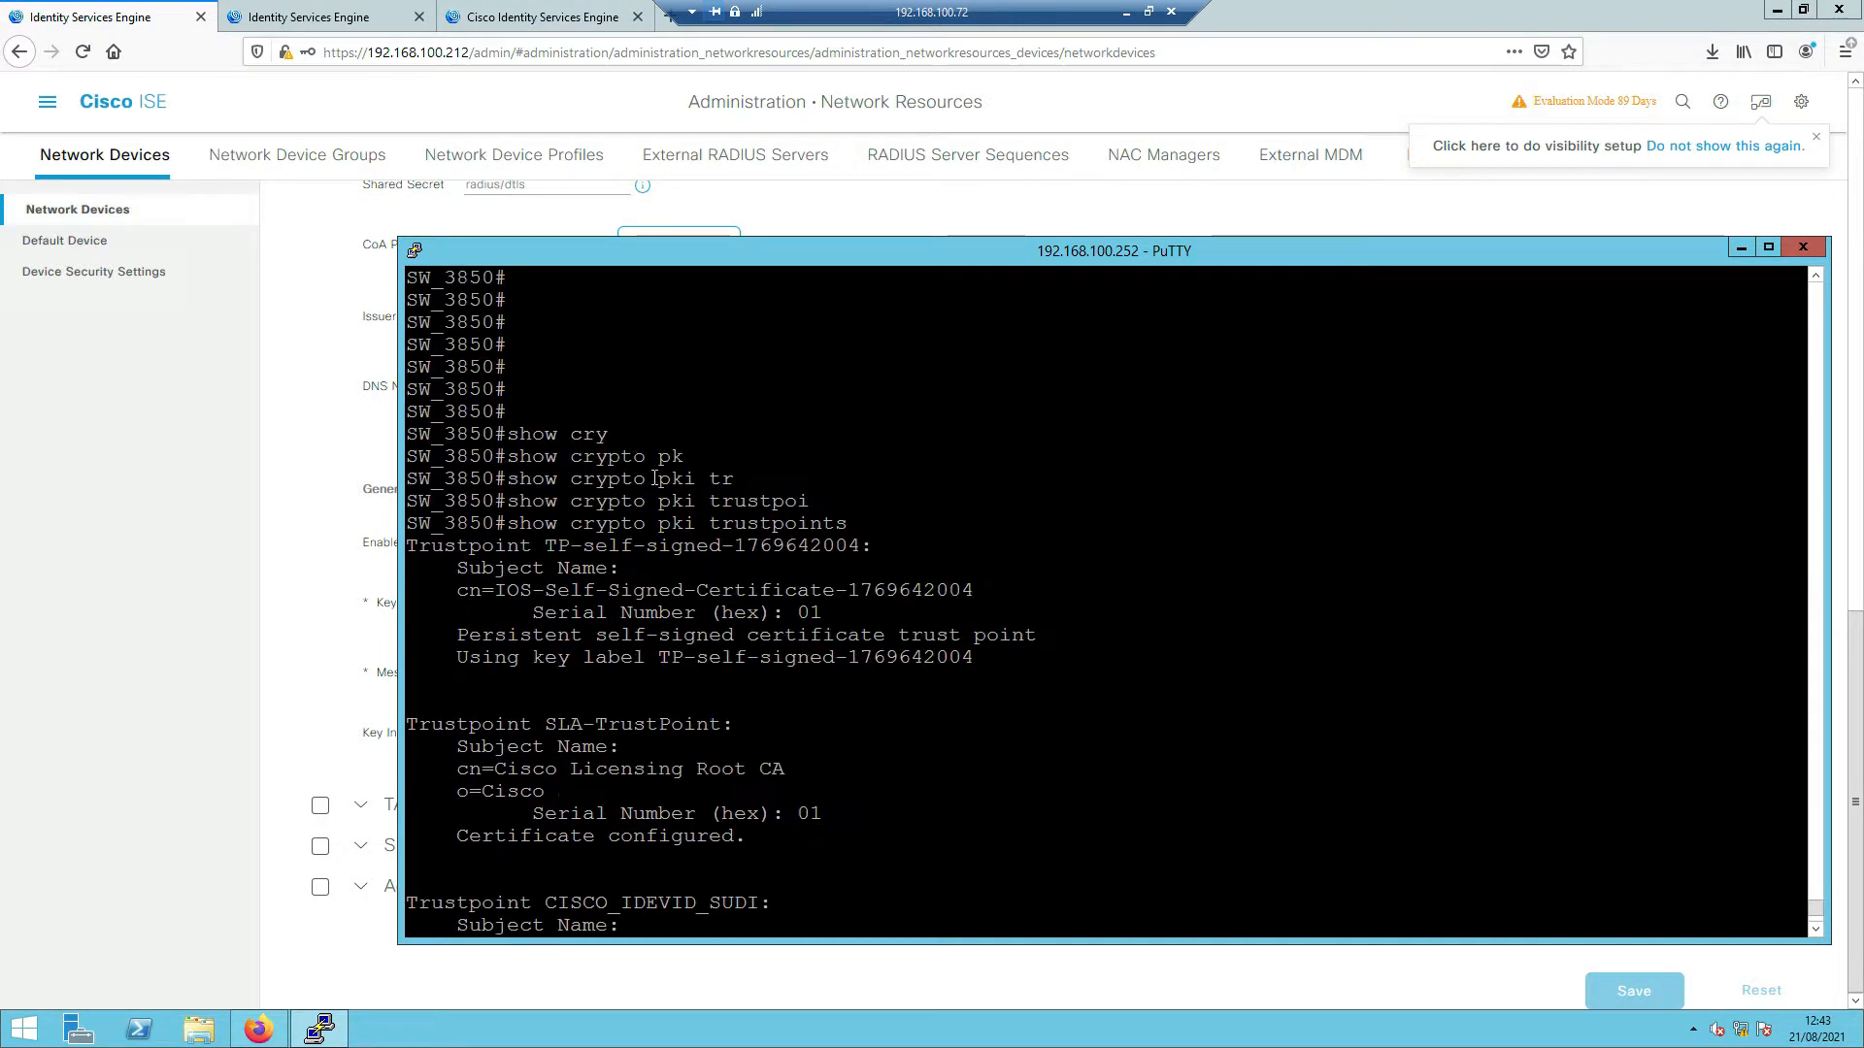
pyautogui.moveTo(532, 546); pyautogui.dragTo(856, 545)
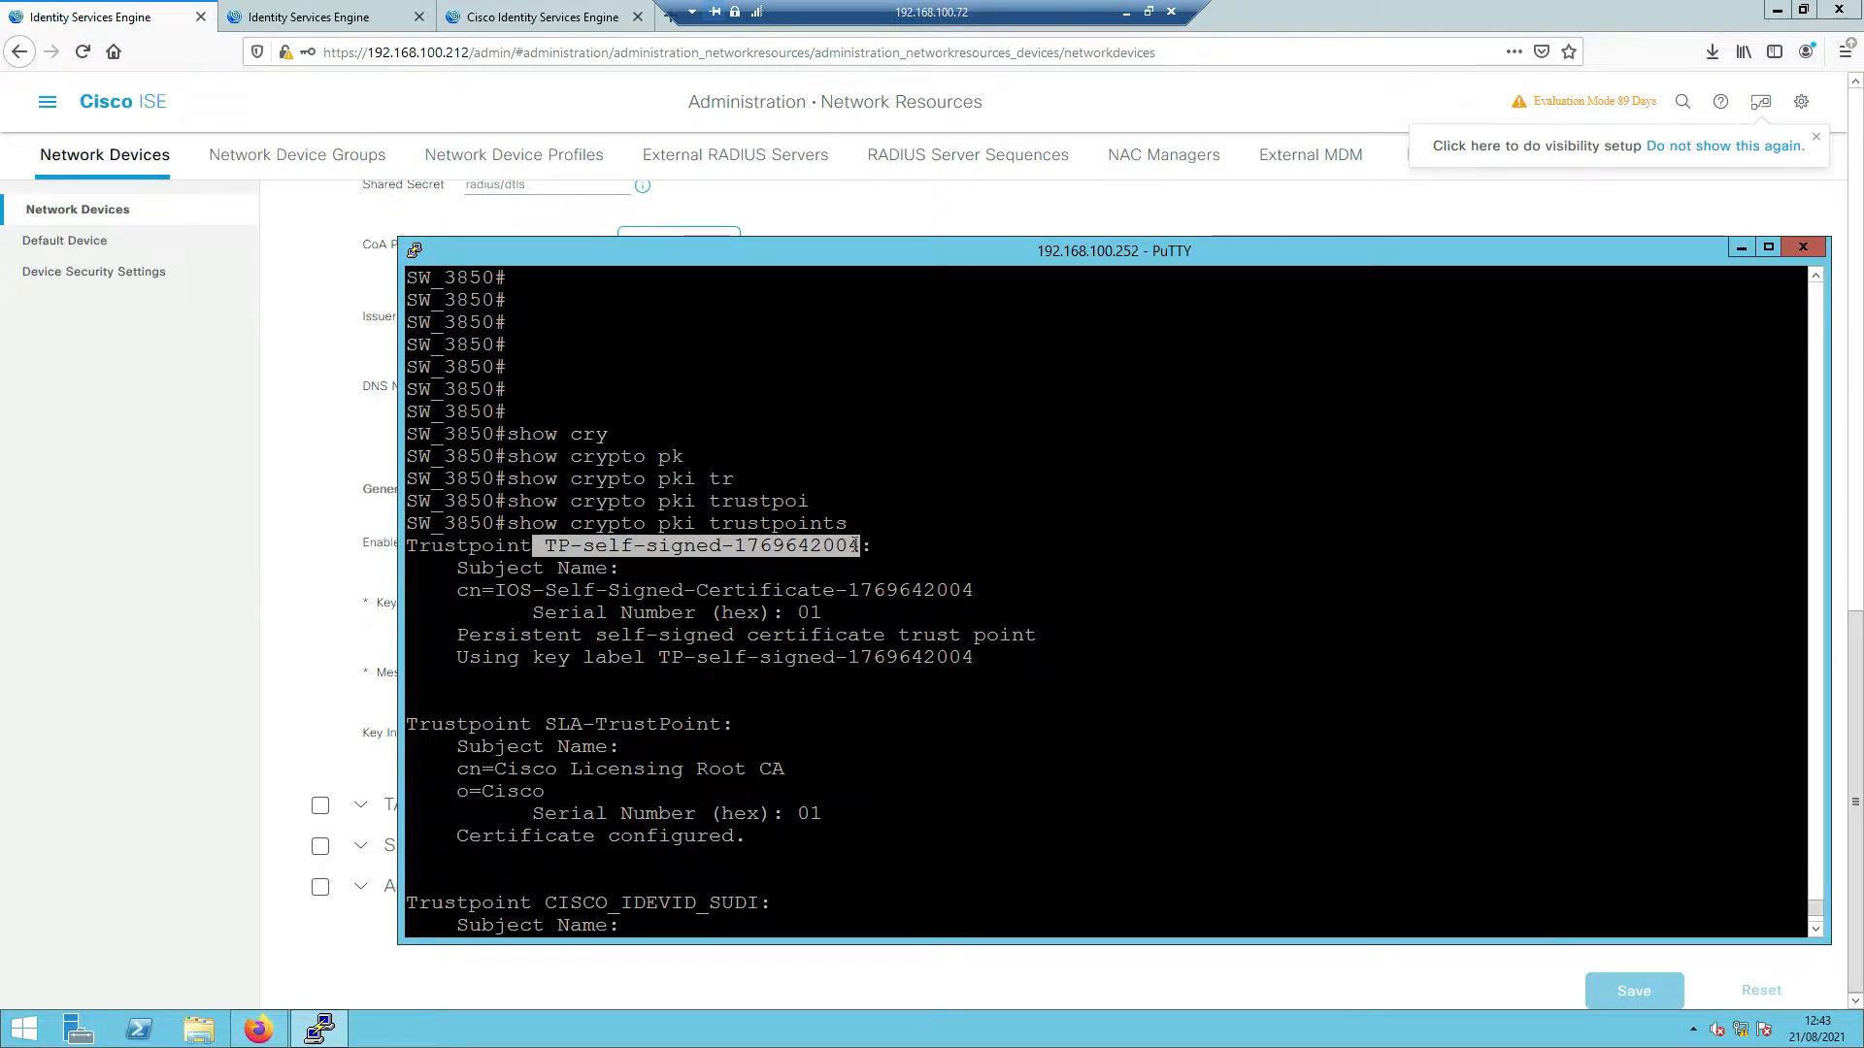
pyautogui.press('Return')
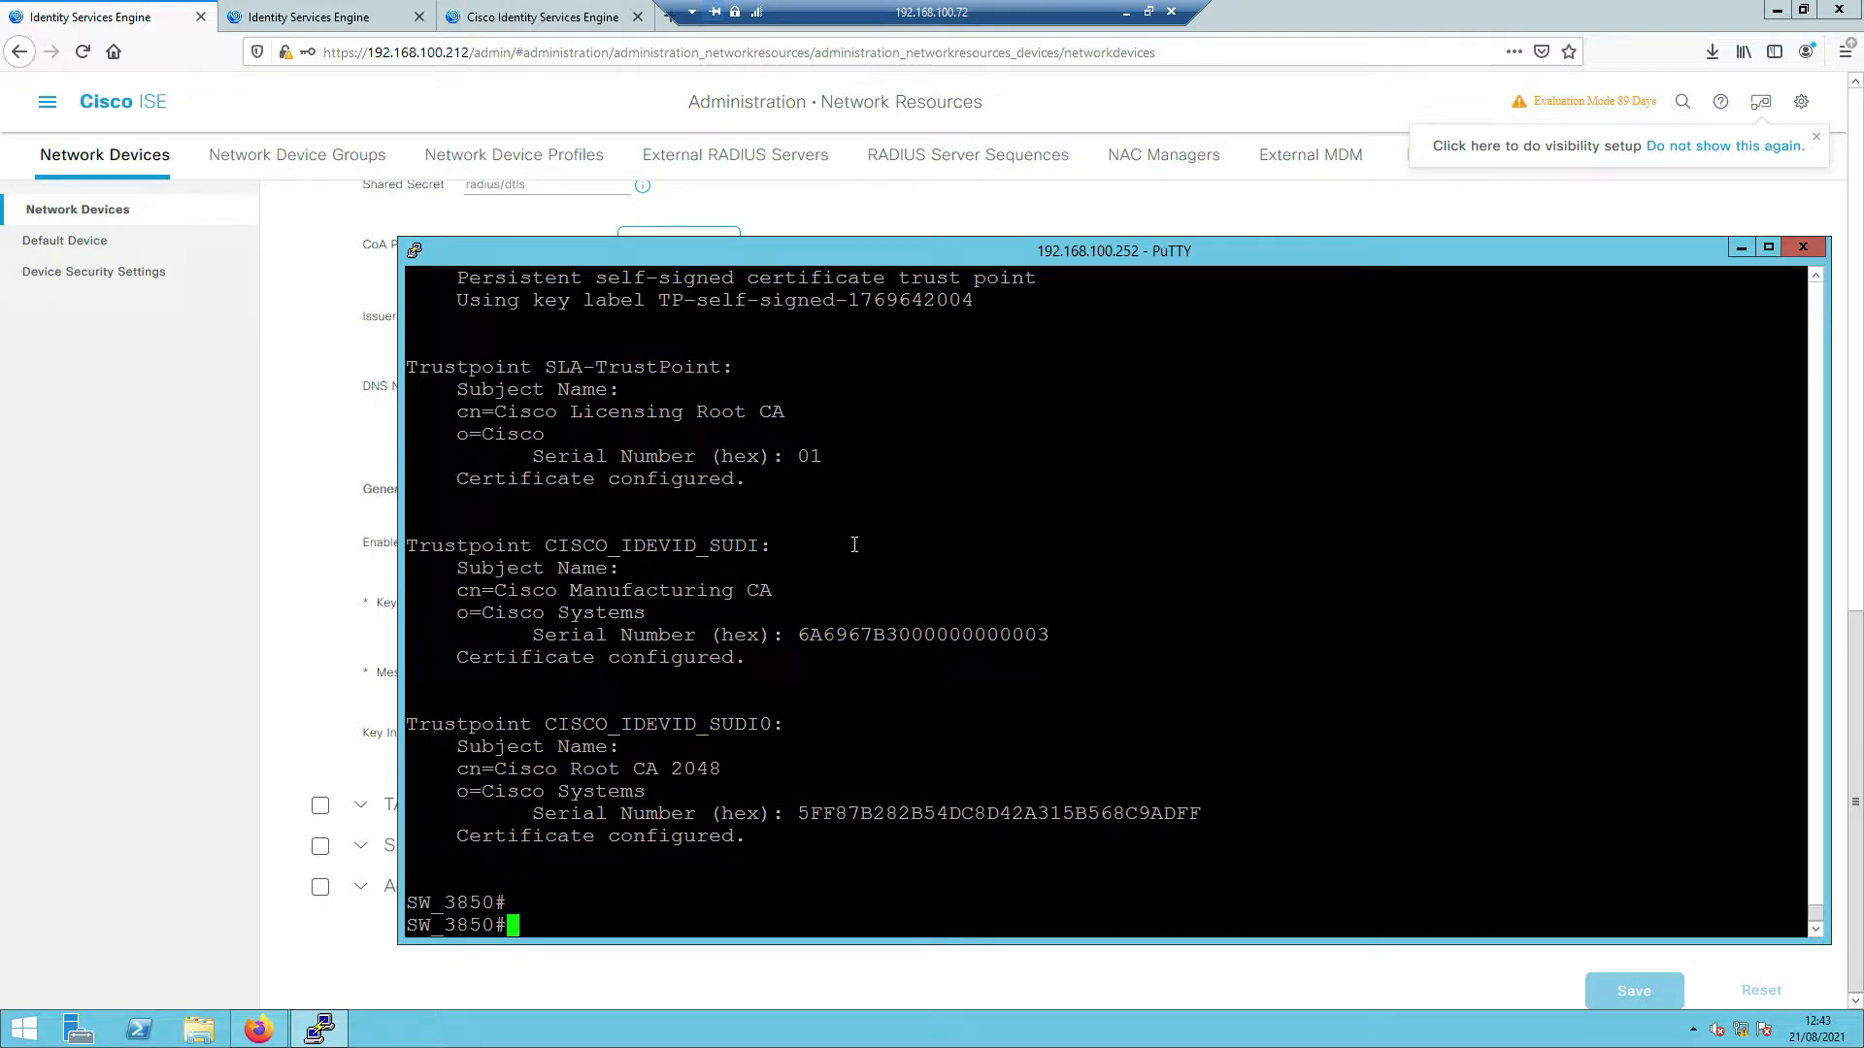
pyautogui.press('Return')
pyautogui.press('Return')
pyautogui.write('sho')
pyautogui.press('BackSpace')
pyautogui.press('BackSpace')
pyautogui.press('BackSpace')
pyautogui.write('config t')
pyautogui.press('Return')
pyautogui.write('cry')
pyautogui.press('Tab')
pyautogui.write('pk')
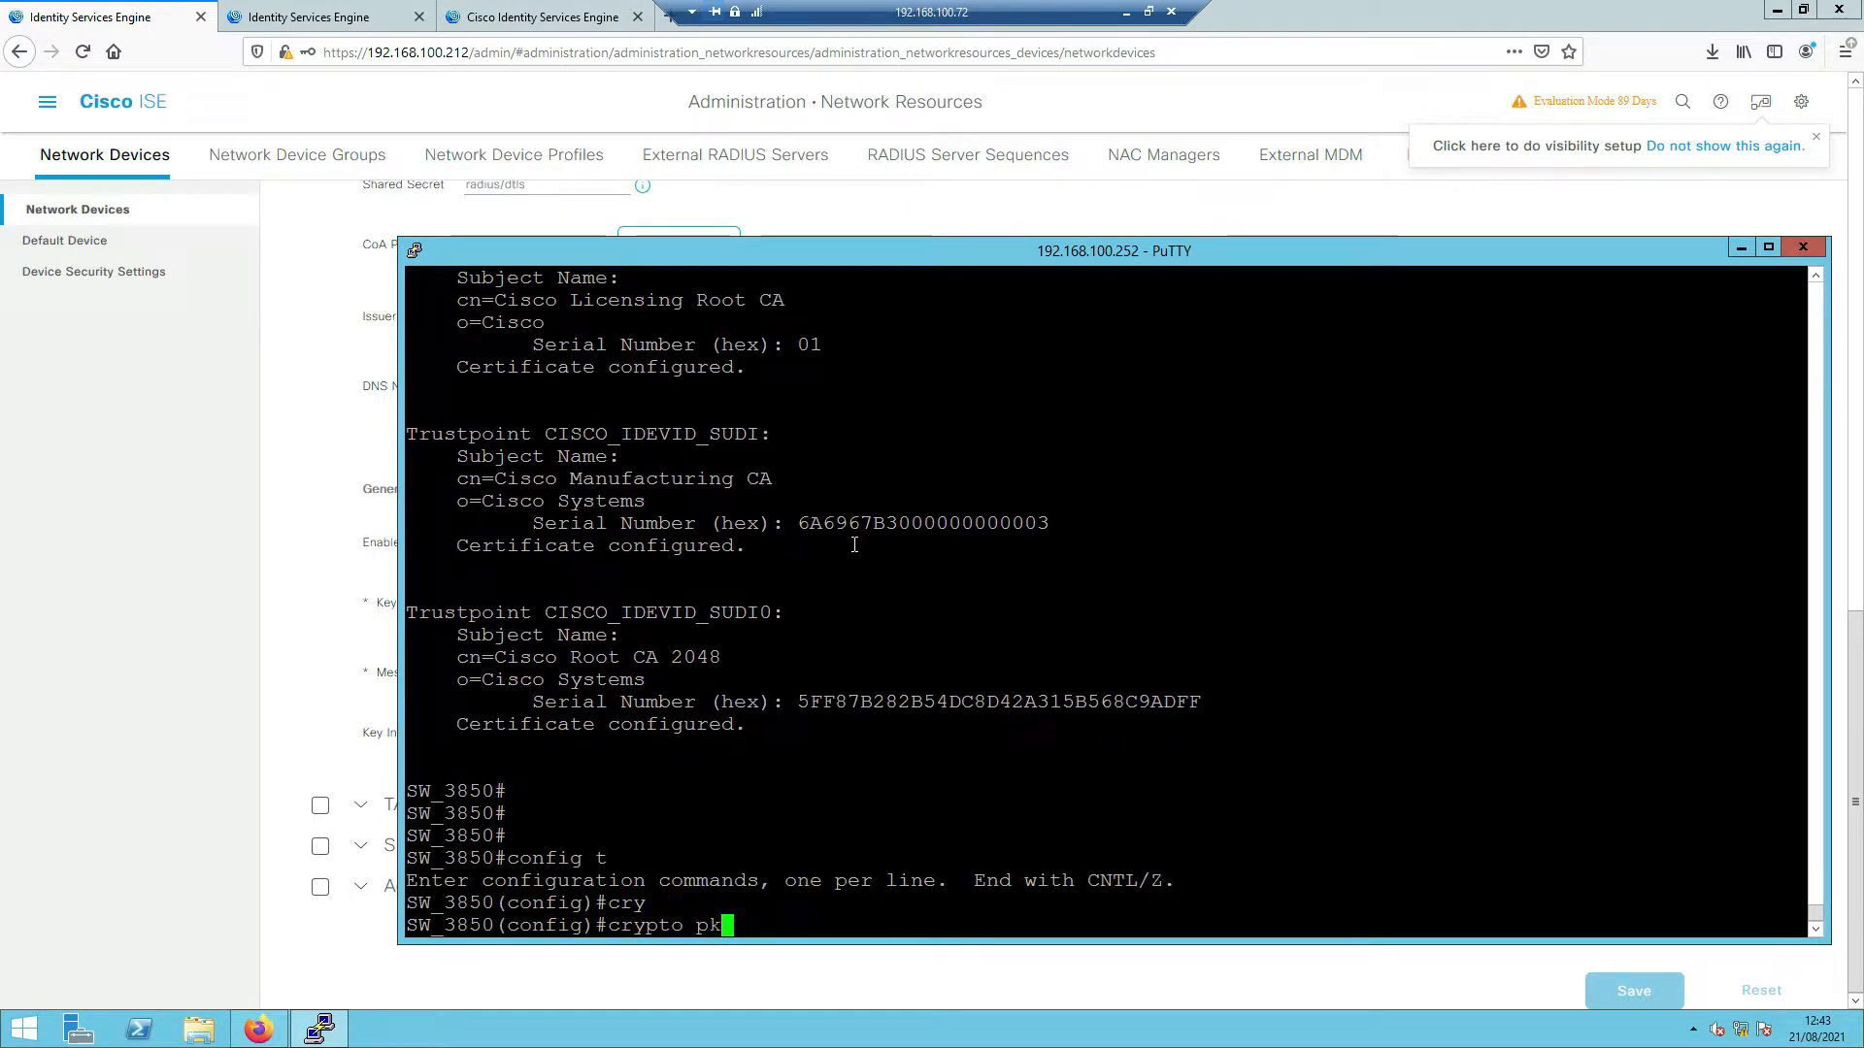
pyautogui.press('Tab')
pyautogui.write('im')
pyautogui.press('Tab')
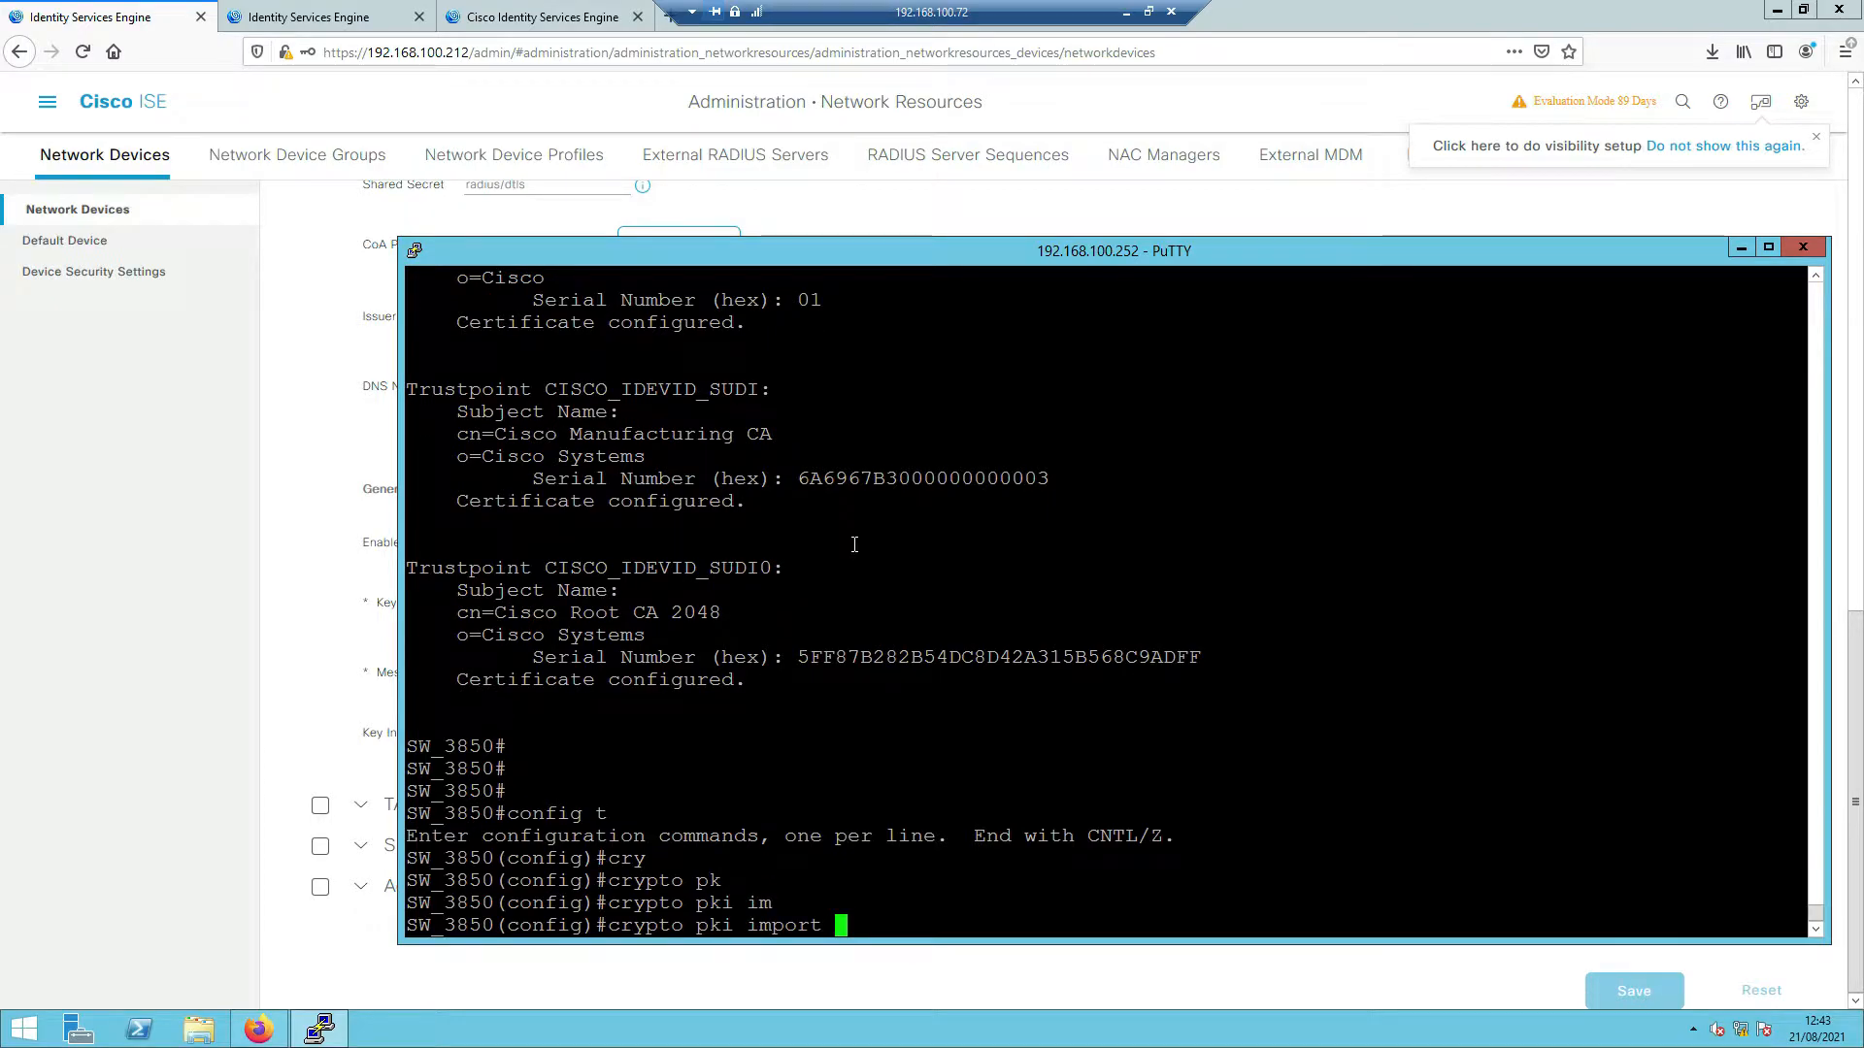
pyautogui.write('?')
pyautogui.rightClick(854, 545)
pyautogui.write('?pe')
pyautogui.press('Tab')
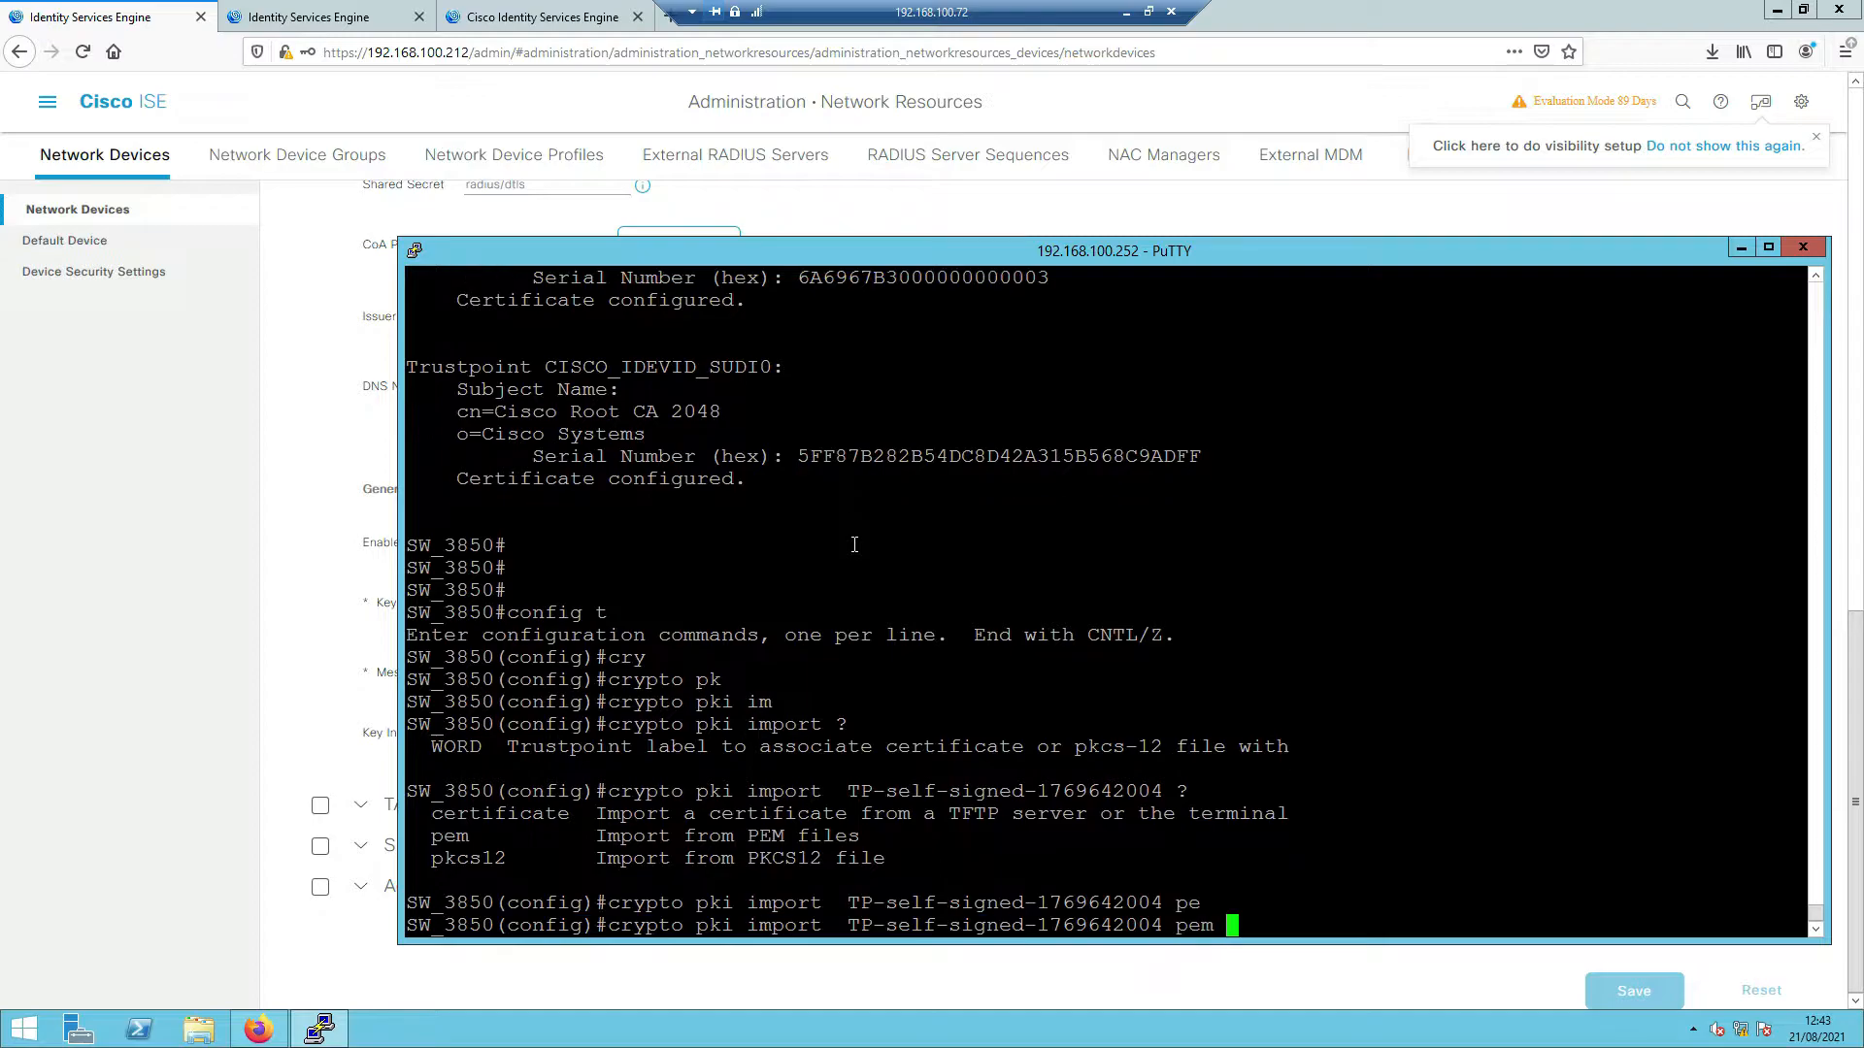
pyautogui.write('?t')
pyautogui.press('Tab')
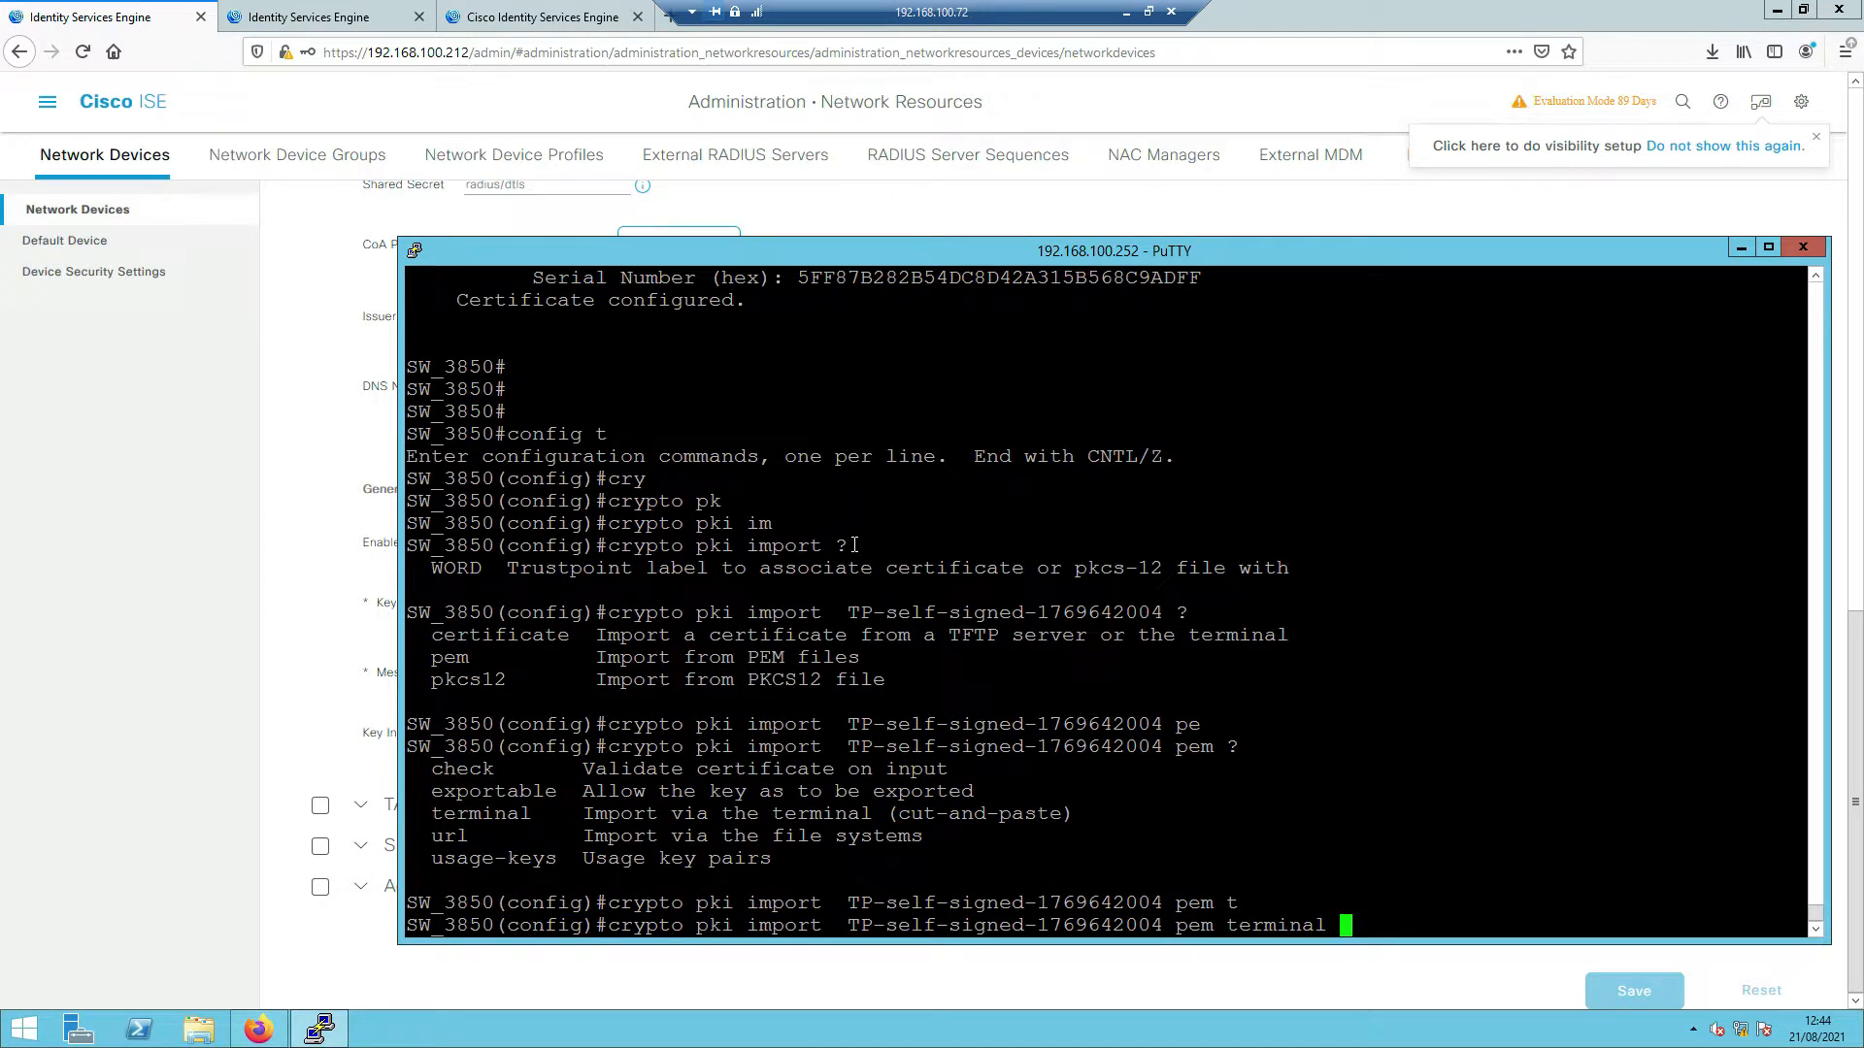
pyautogui.press('Return')
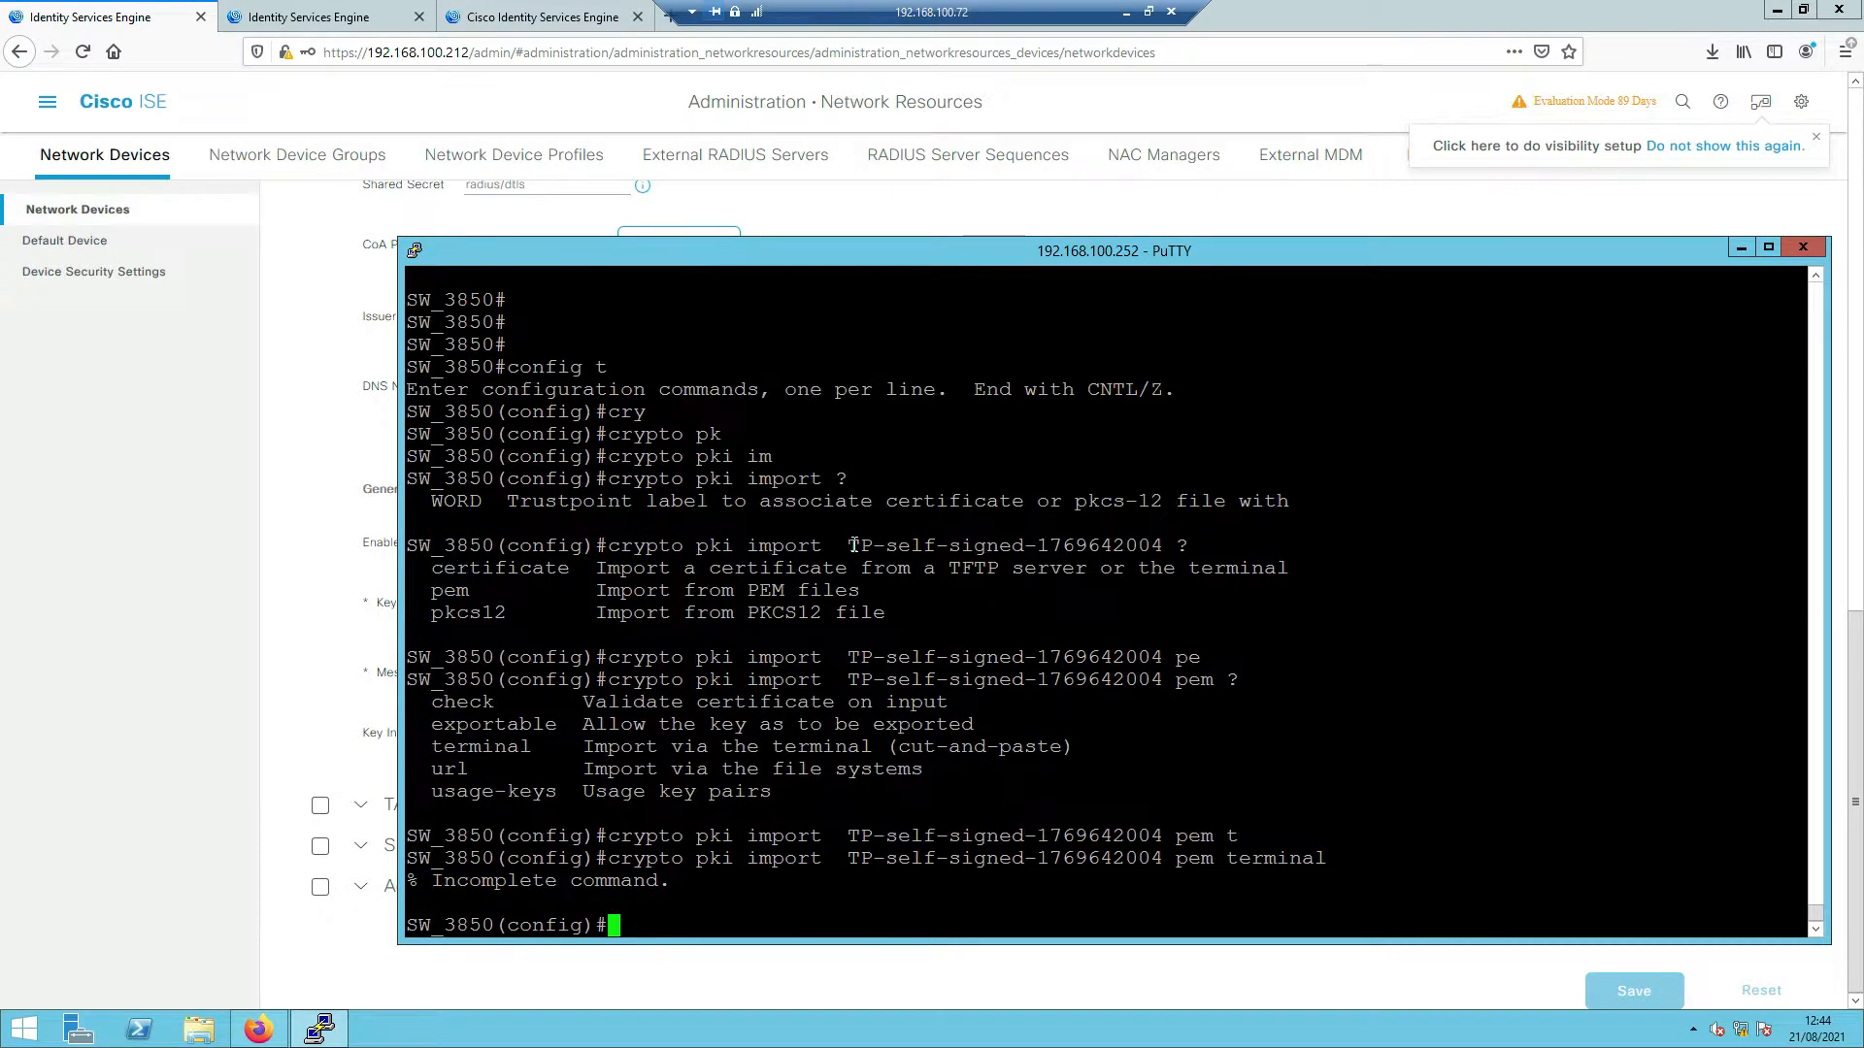
pyautogui.press('Up')
pyautogui.write('?')
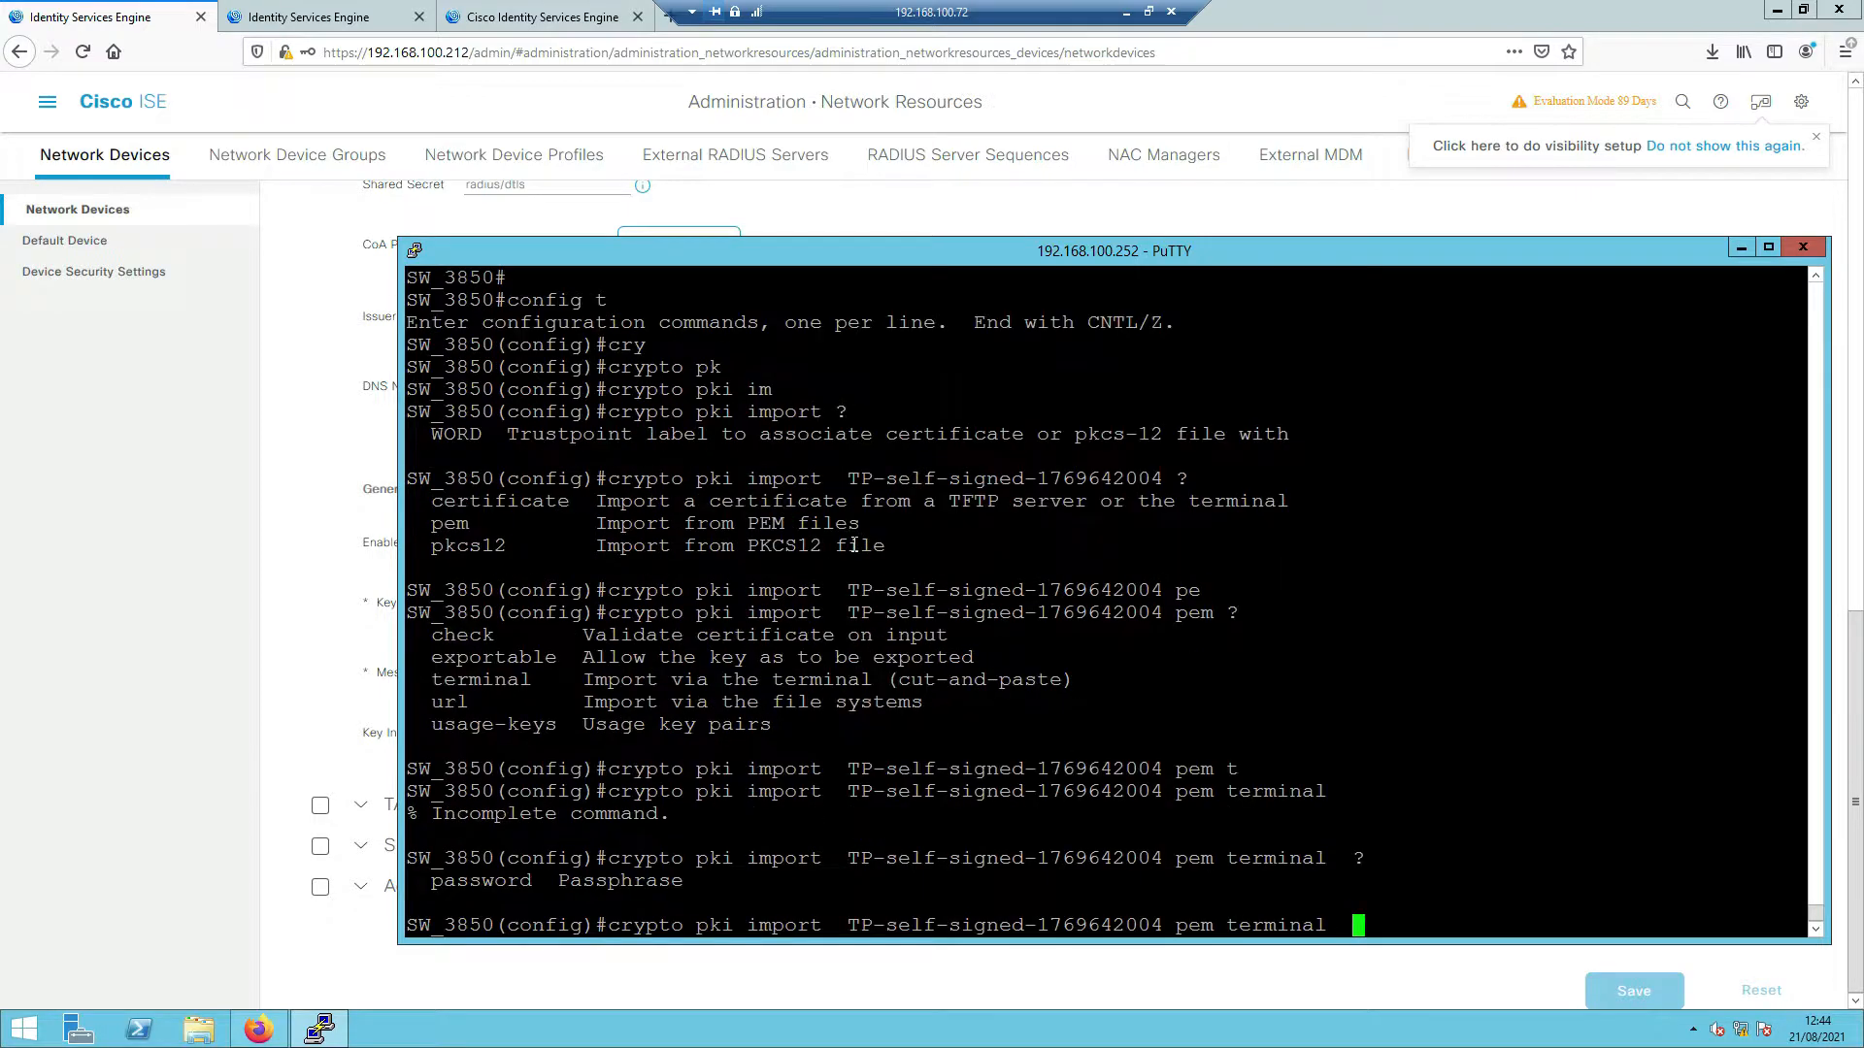
pyautogui.press('BackSpace')
pyautogui.press('BackSpace')
pyautogui.press('BackSpace')
pyautogui.press('BackSpace')
pyautogui.press('BackSpace')
pyautogui.press('BackSpace')
pyautogui.press('BackSpace')
pyautogui.press('BackSpace')
pyautogui.press('BackSpace')
pyautogui.press('BackSpace')
pyautogui.press('BackSpace')
pyautogui.press('BackSpace')
pyautogui.press('BackSpace')
pyautogui.press('BackSpace')
pyautogui.press('BackSpace')
pyautogui.press('BackSpace')
pyautogui.press('BackSpace')
pyautogui.press('BackSpace')
pyautogui.press('BackSpace')
pyautogui.press('BackSpace')
pyautogui.press('BackSpace')
pyautogui.press('BackSpace')
pyautogui.press('BackSpace')
pyautogui.press('BackSpace')
pyautogui.press('BackSpace')
pyautogui.press('BackSpace')
pyautogui.press('BackSpace')
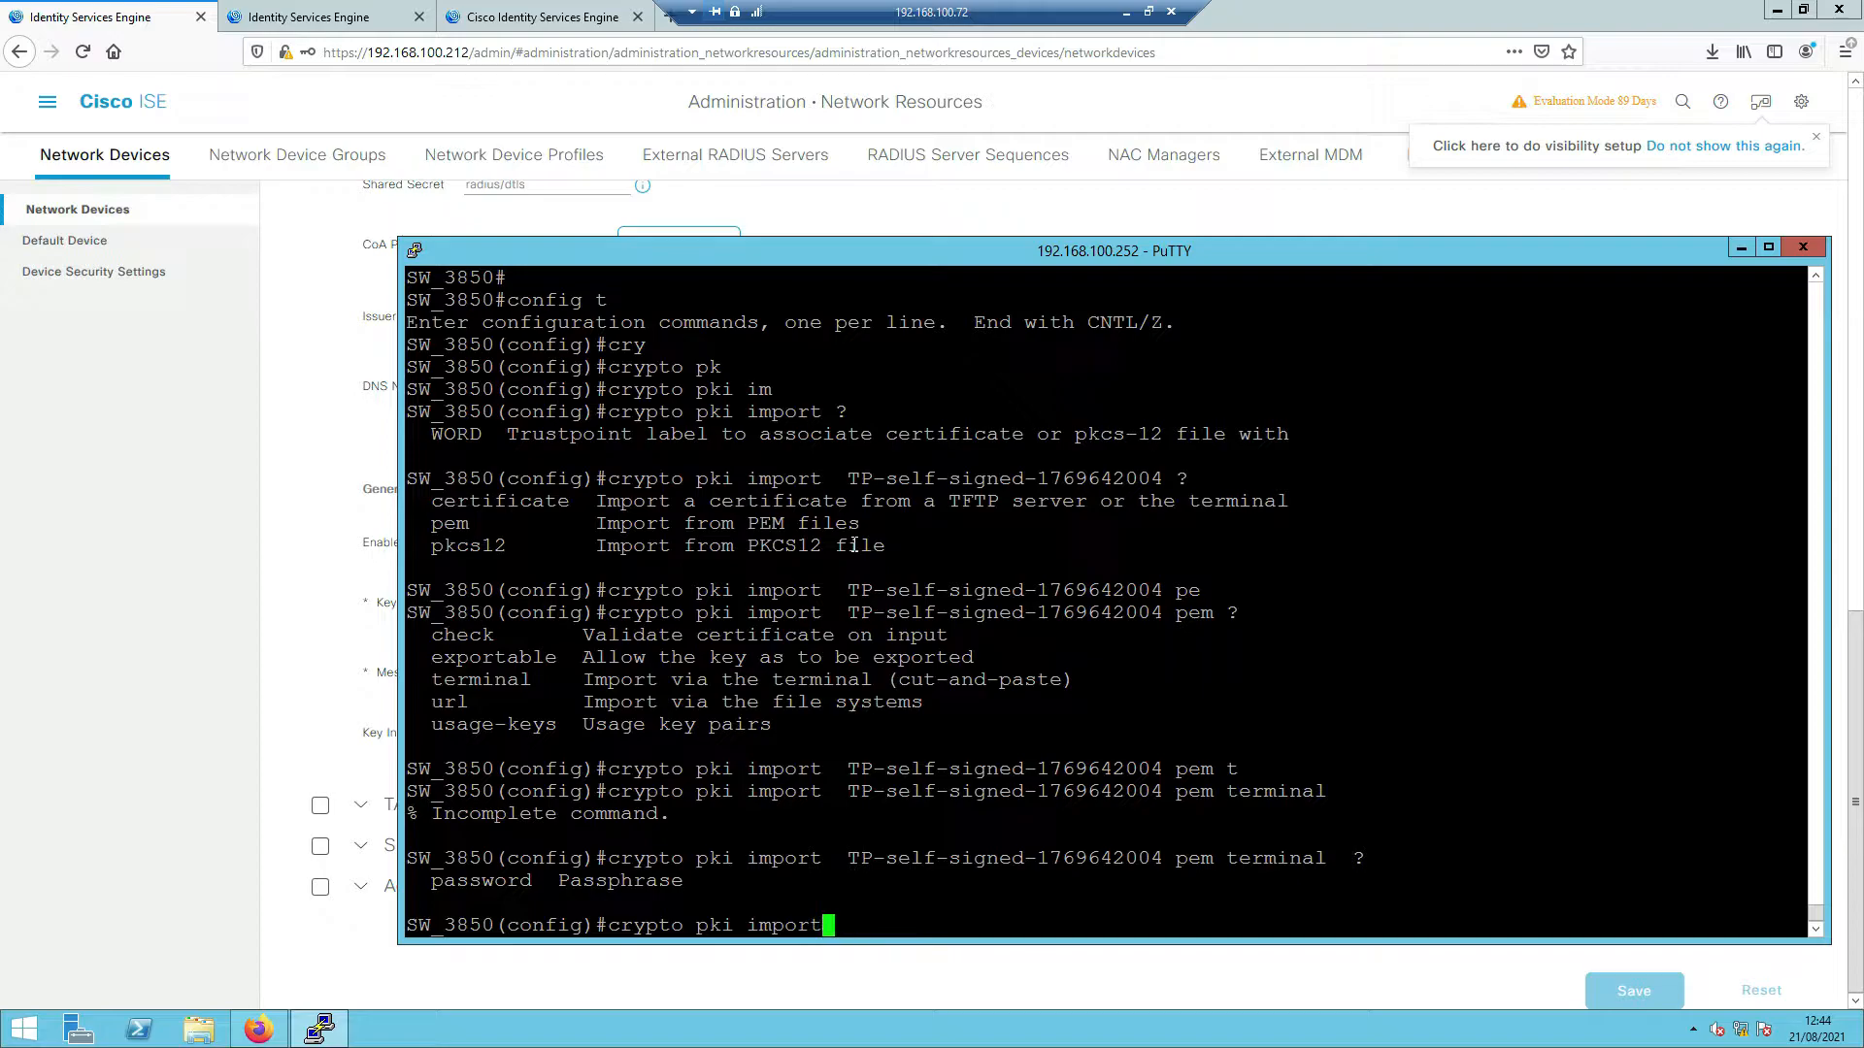
pyautogui.press('BackSpace')
pyautogui.press('BackSpace')
pyautogui.press('BackSpace')
pyautogui.press('BackSpace')
pyautogui.write('ex')
pyautogui.press('Tab')
pyautogui.write('?')
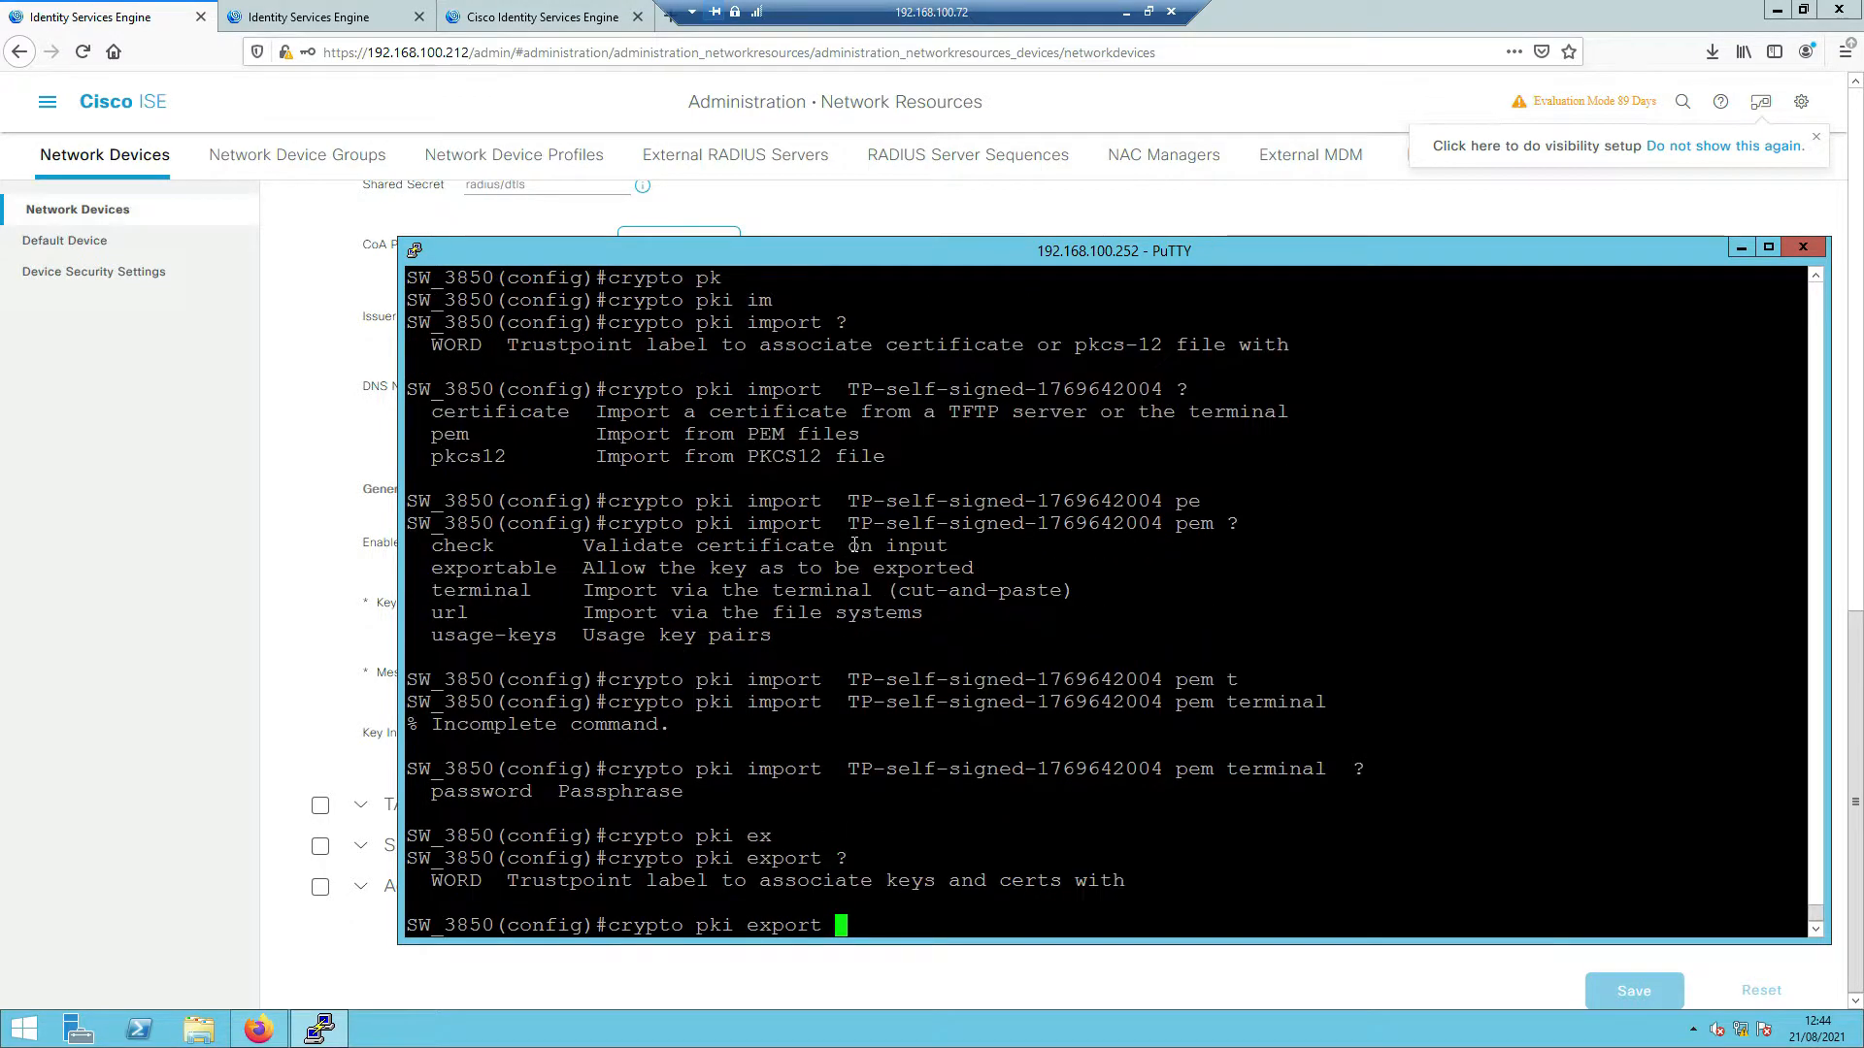
pyautogui.rightClick(1028, 576)
pyautogui.write('?pe')
pyautogui.press('Tab')
pyautogui.write('?')
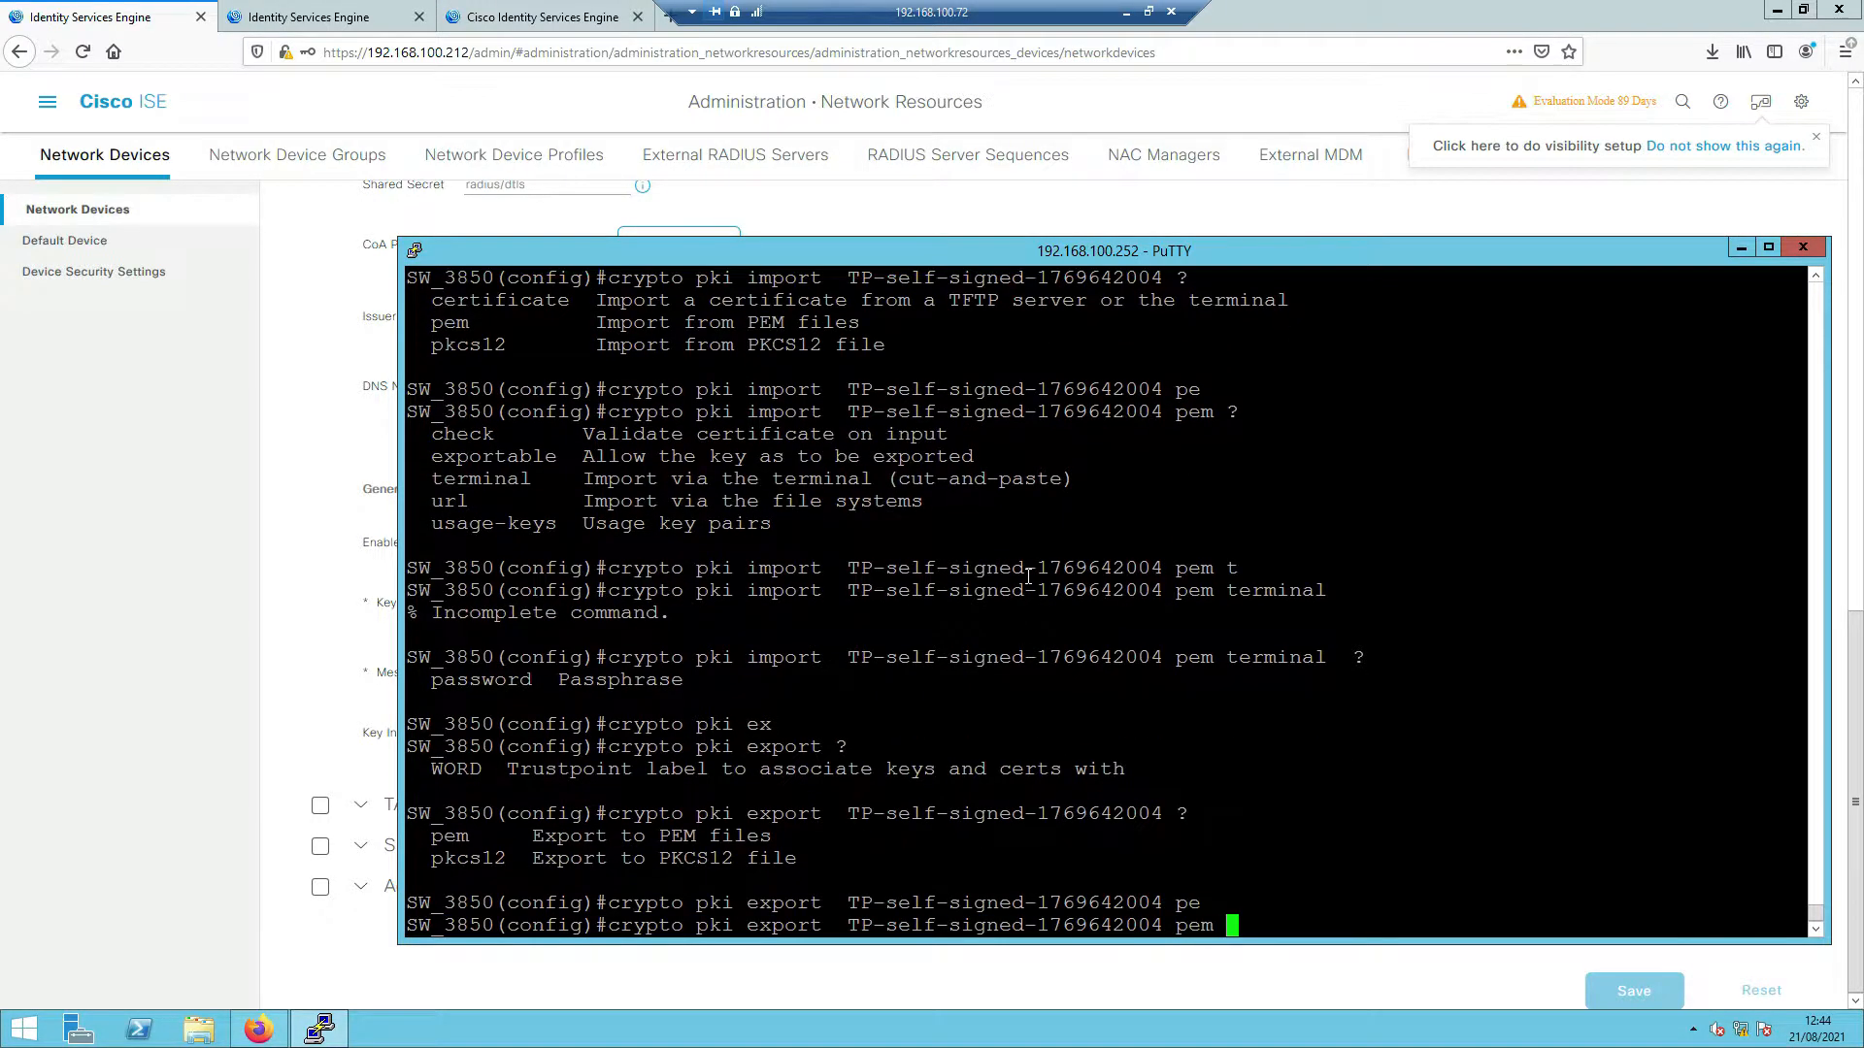
pyautogui.write('terminal')
pyautogui.press('Return')
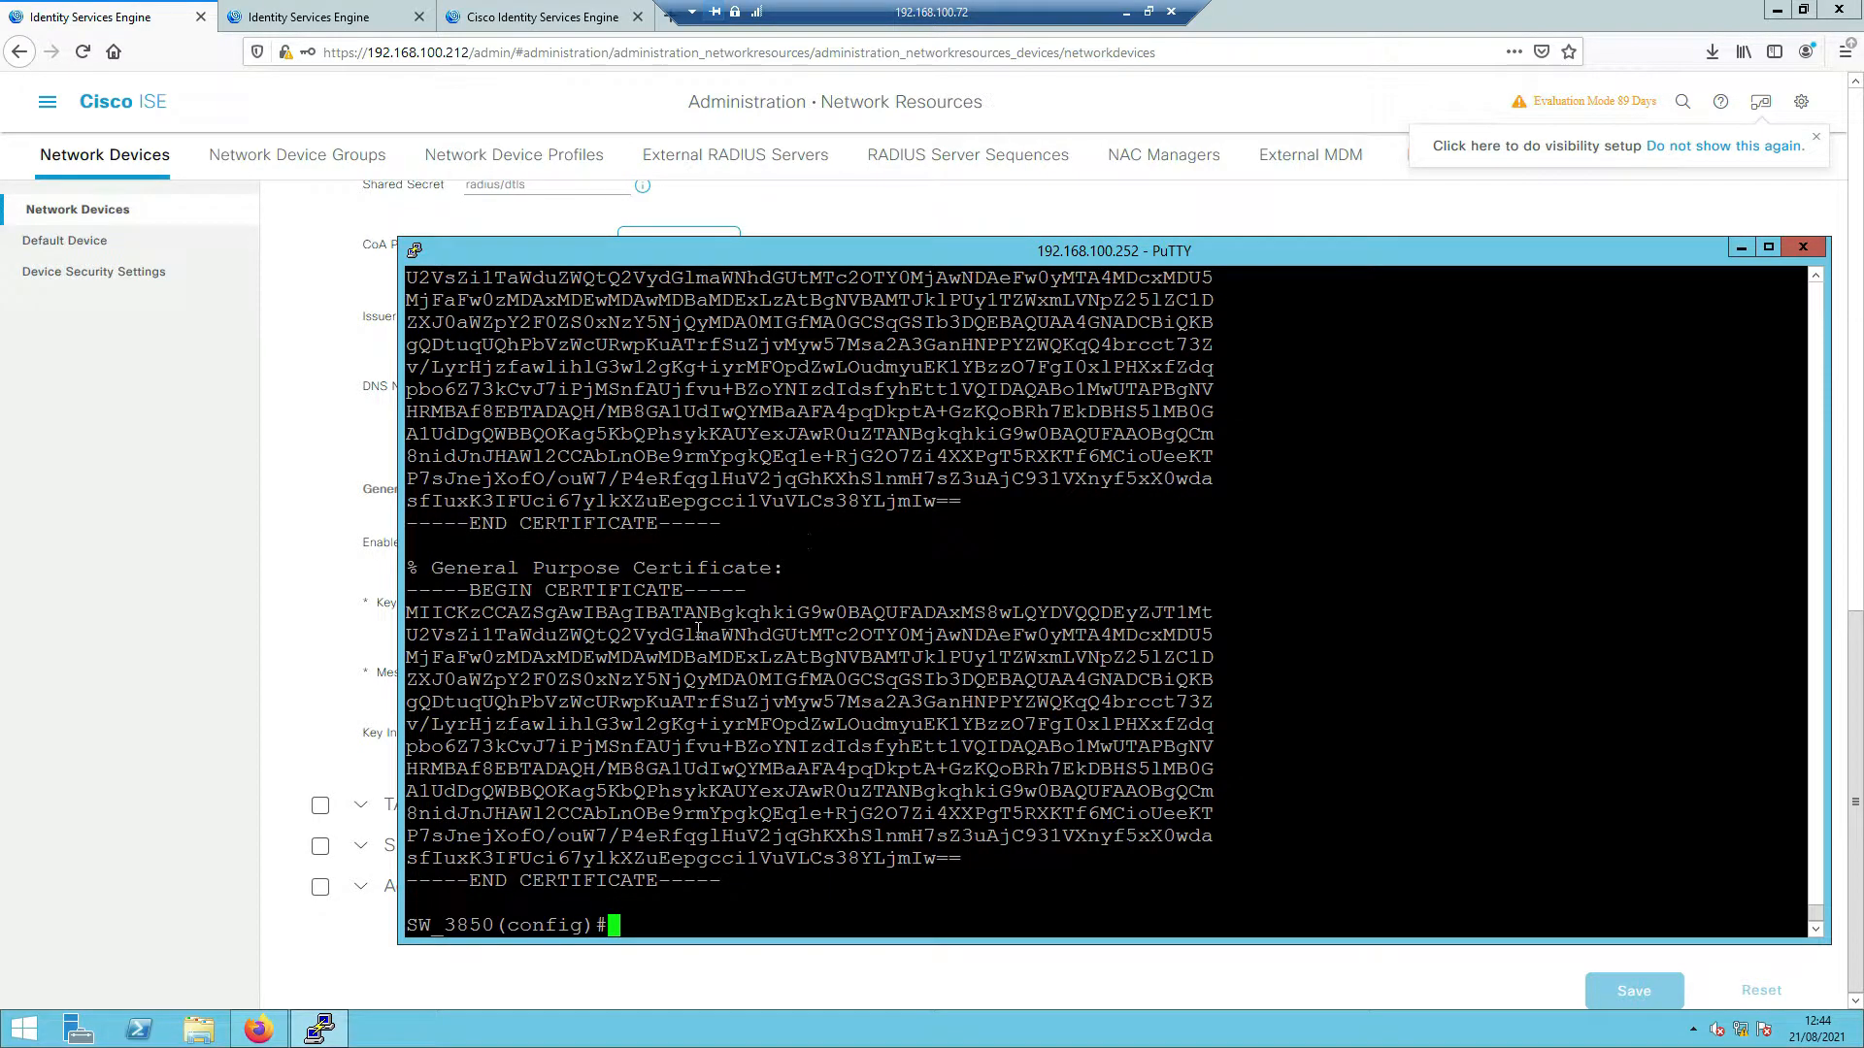
# - Copy the self-signed CA certificate block from the output and leave configuration mode
pyautogui.moveTo(469, 568); pyautogui.dragTo(738, 590)
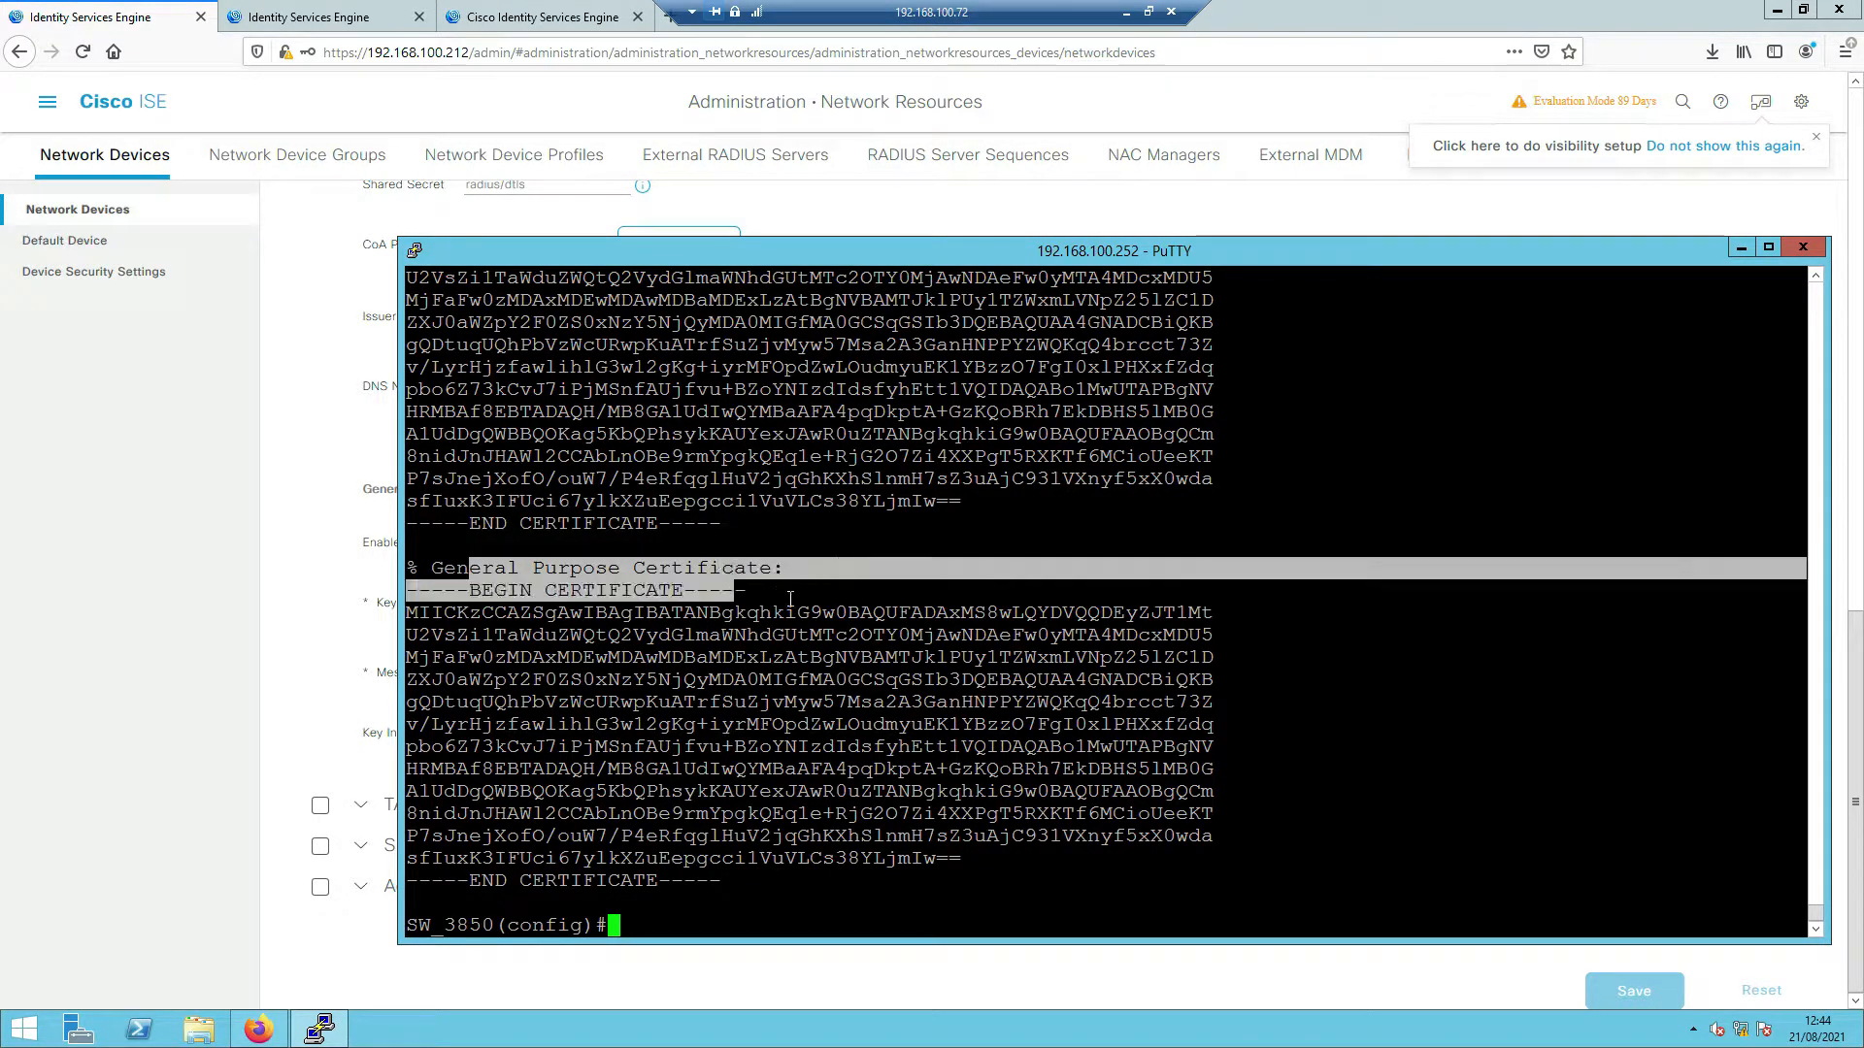
pyautogui.scroll(5, 798, 617)
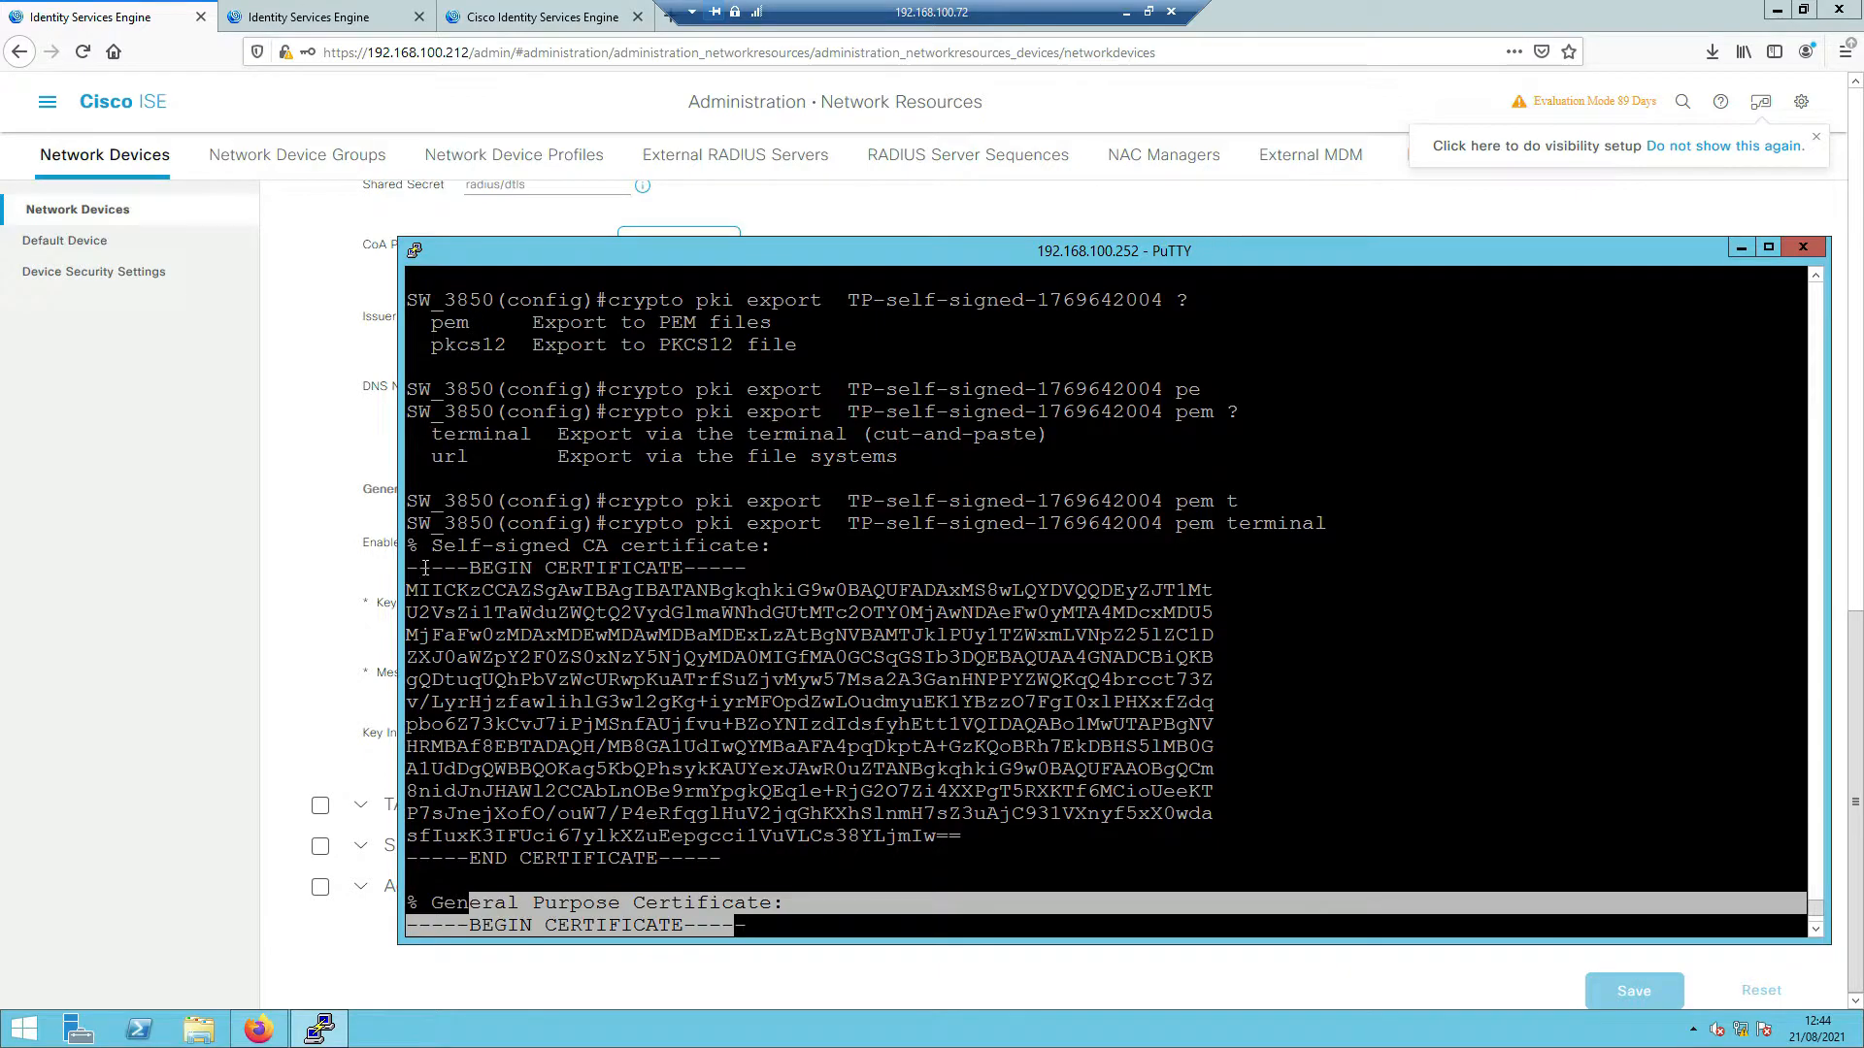
pyautogui.moveTo(408, 572); pyautogui.dragTo(720, 860)
pyautogui.hotkey('ctrl', 'c')
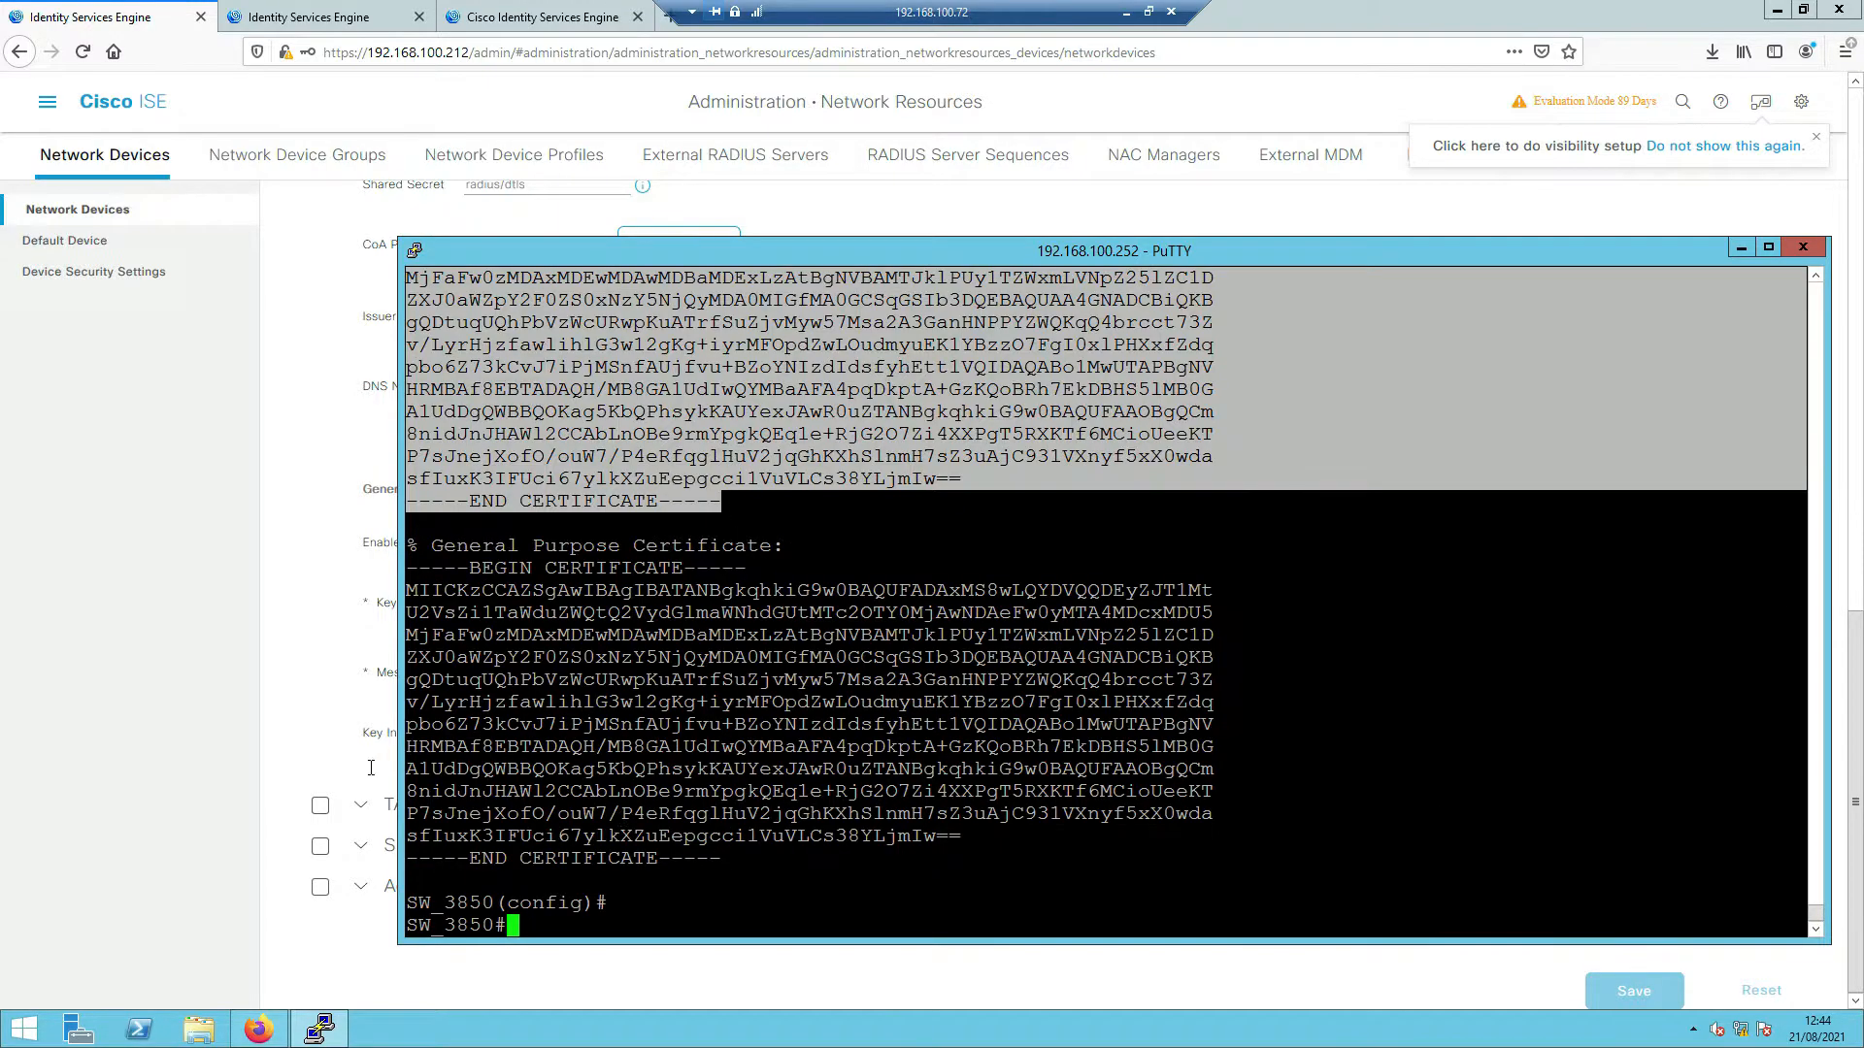
# - Launch Notepad and paste the copied PEM certificate into a new document
pyautogui.click(23, 1029)
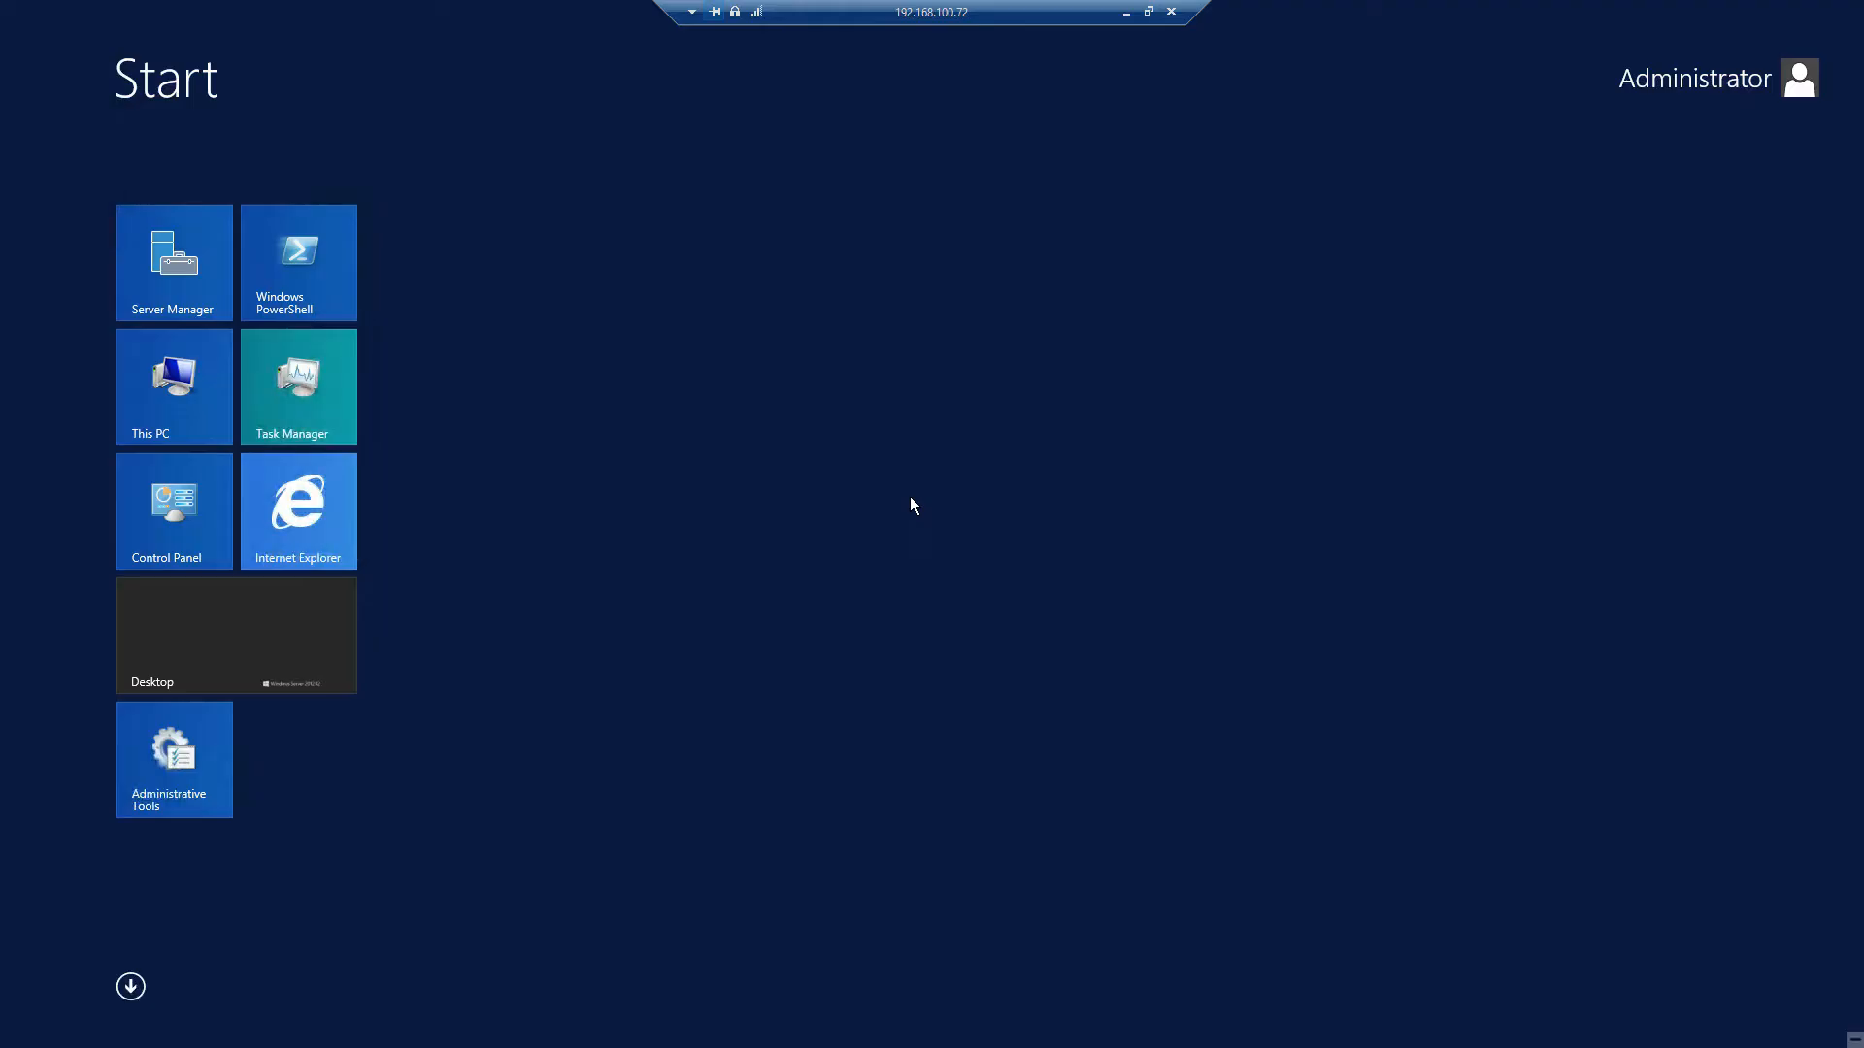
pyautogui.write('notepad')
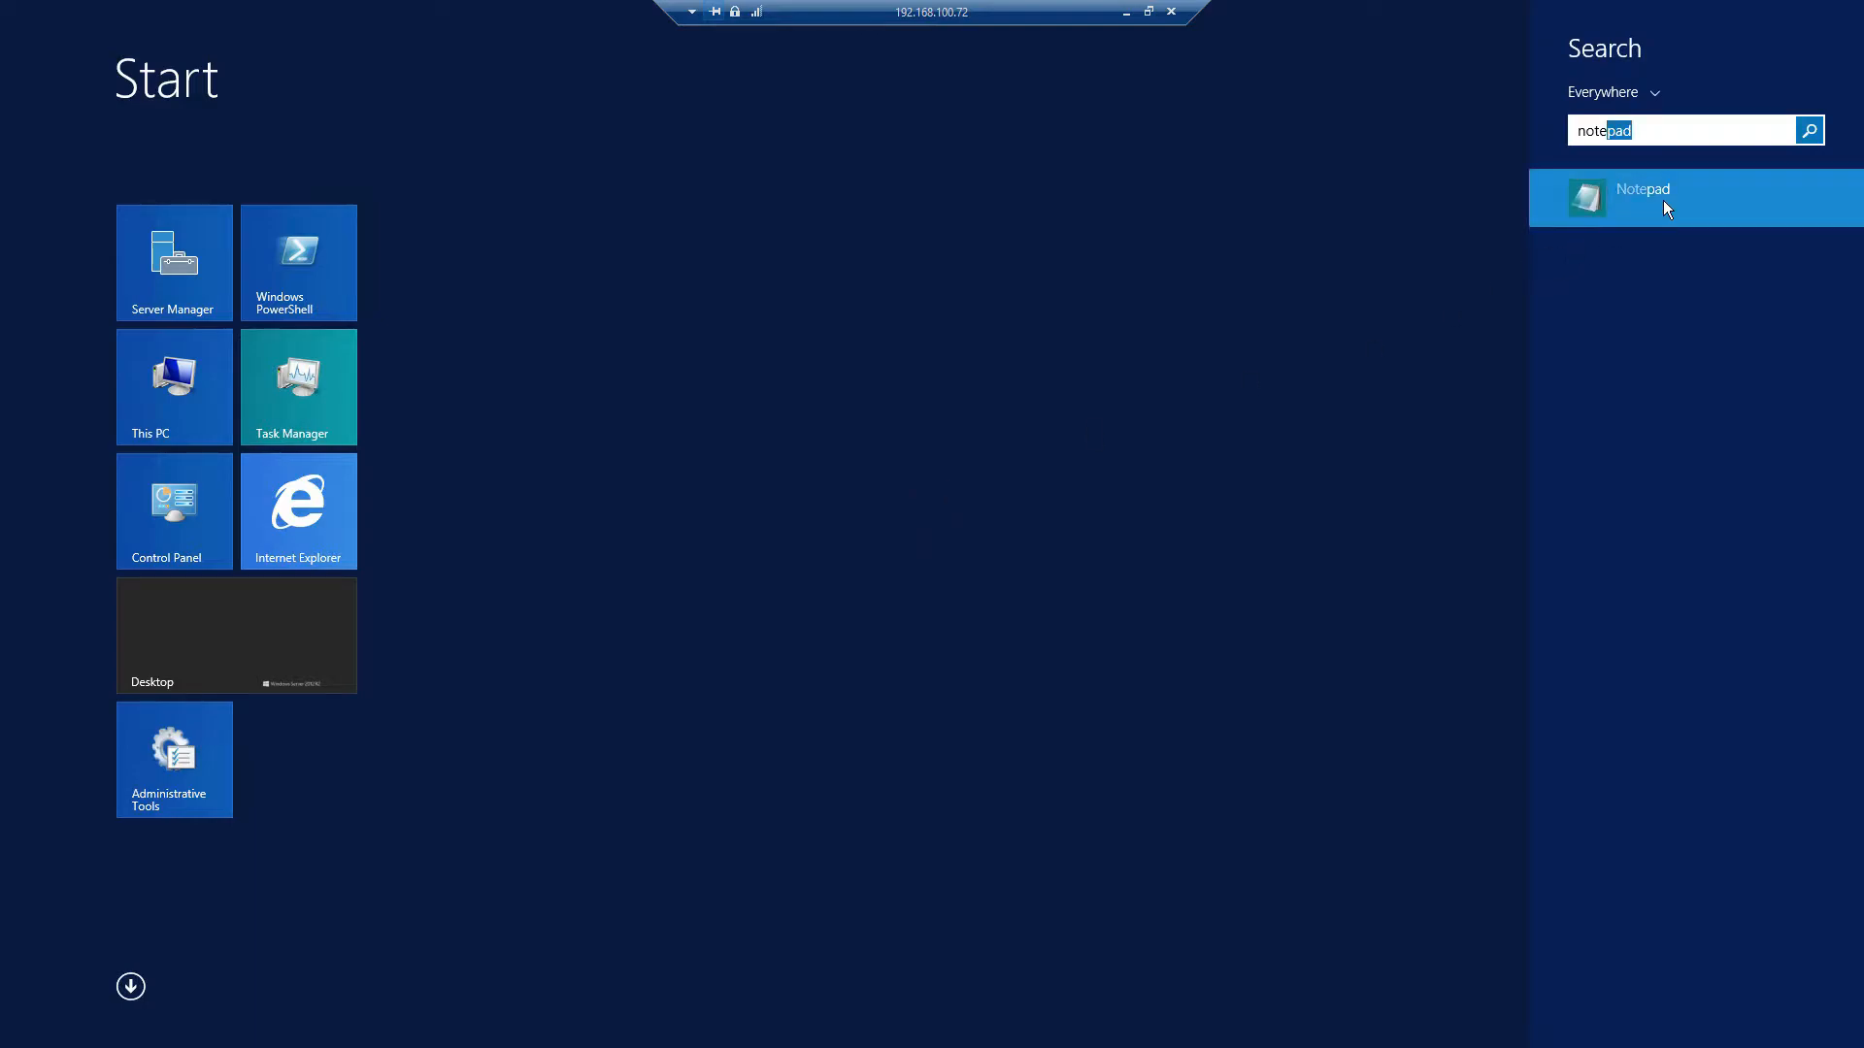
pyautogui.click(1663, 200)
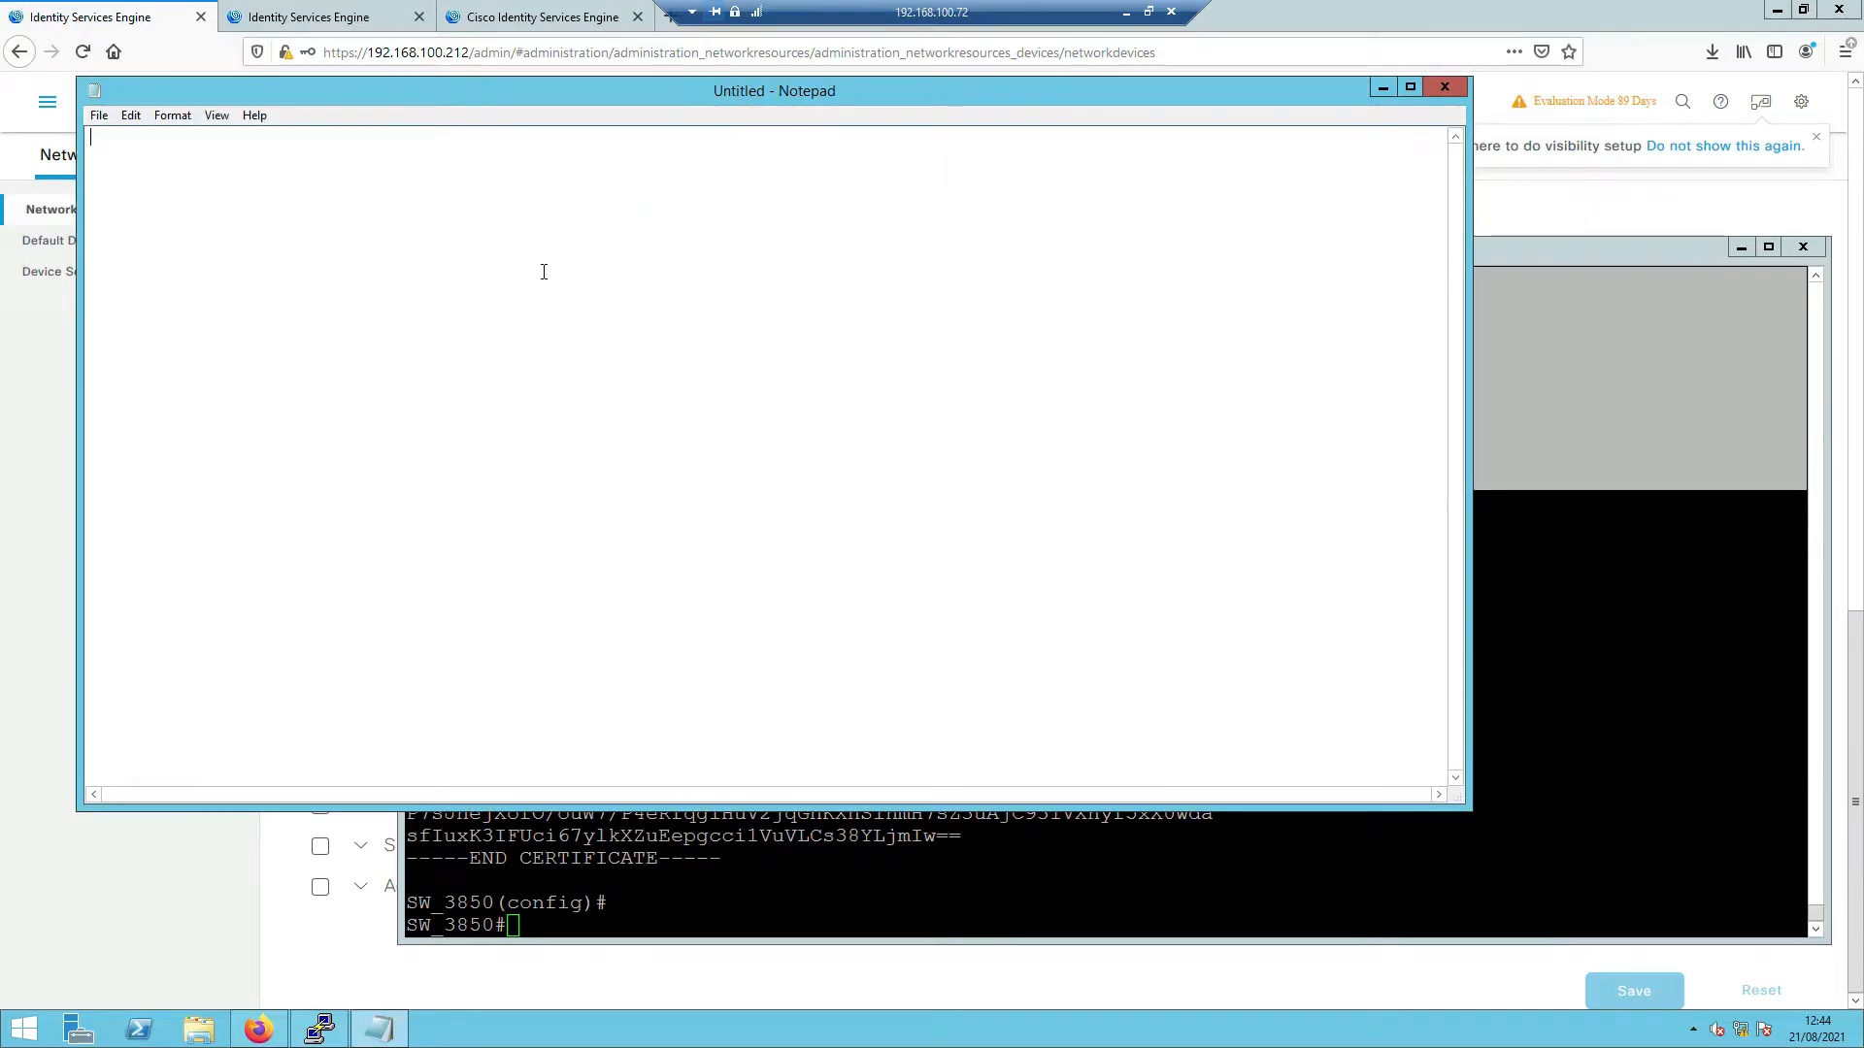
pyautogui.hotkey('ctrl', 'v')
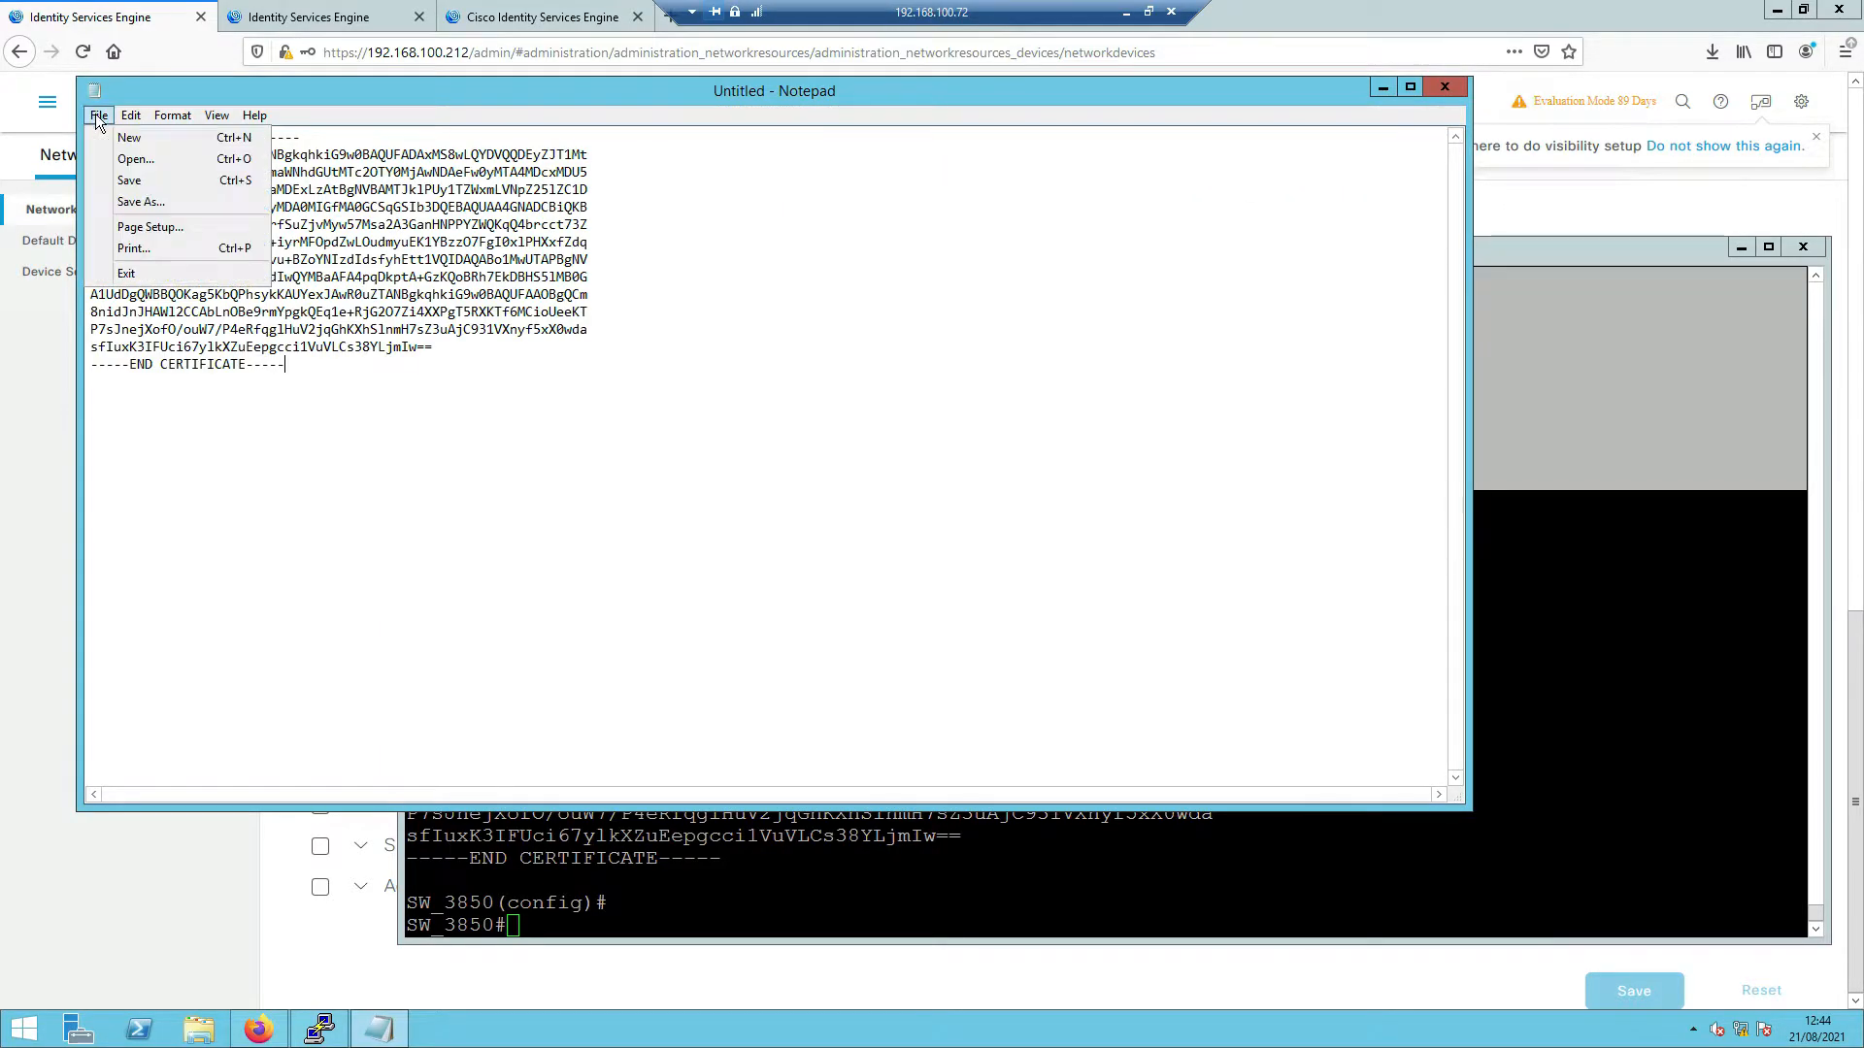
# - Save the certificate on the Desktop as sw3850self and close Notepad
pyautogui.click(138, 202)
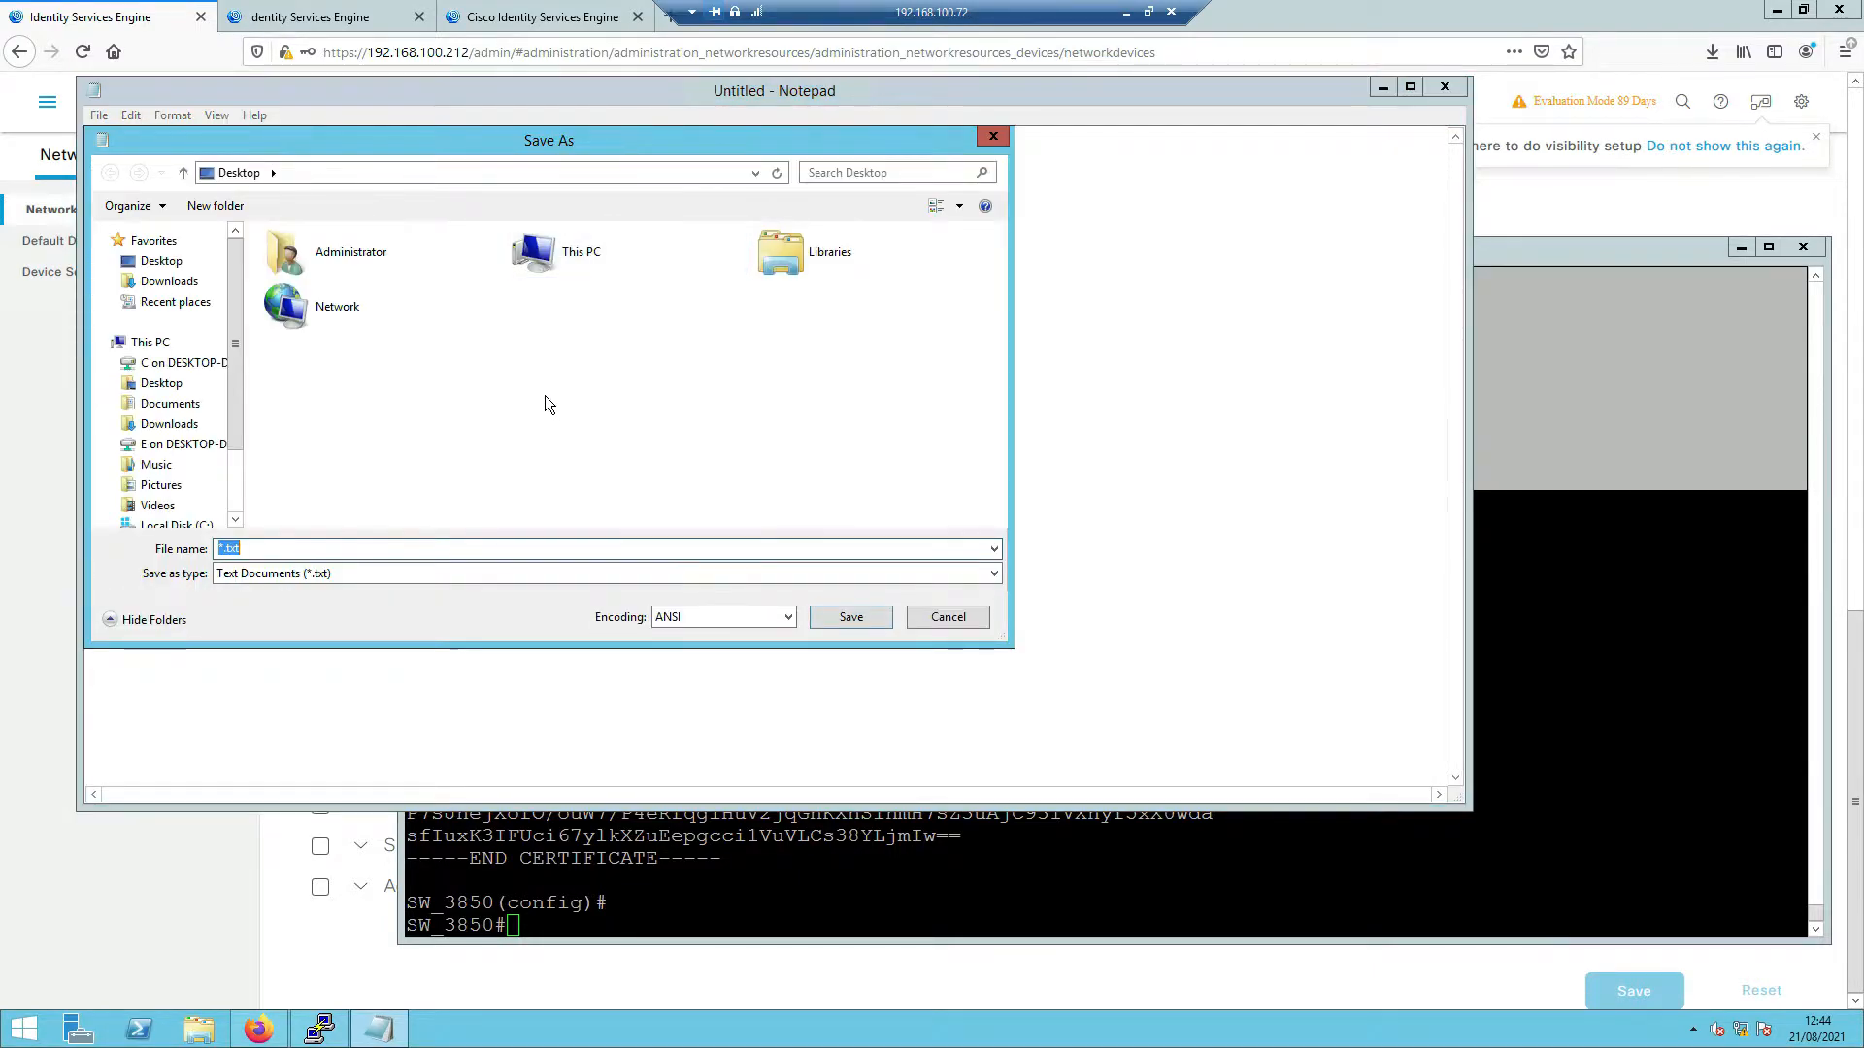
pyautogui.click(161, 260)
pyautogui.click(355, 548)
pyautogui.write('sw3850self')
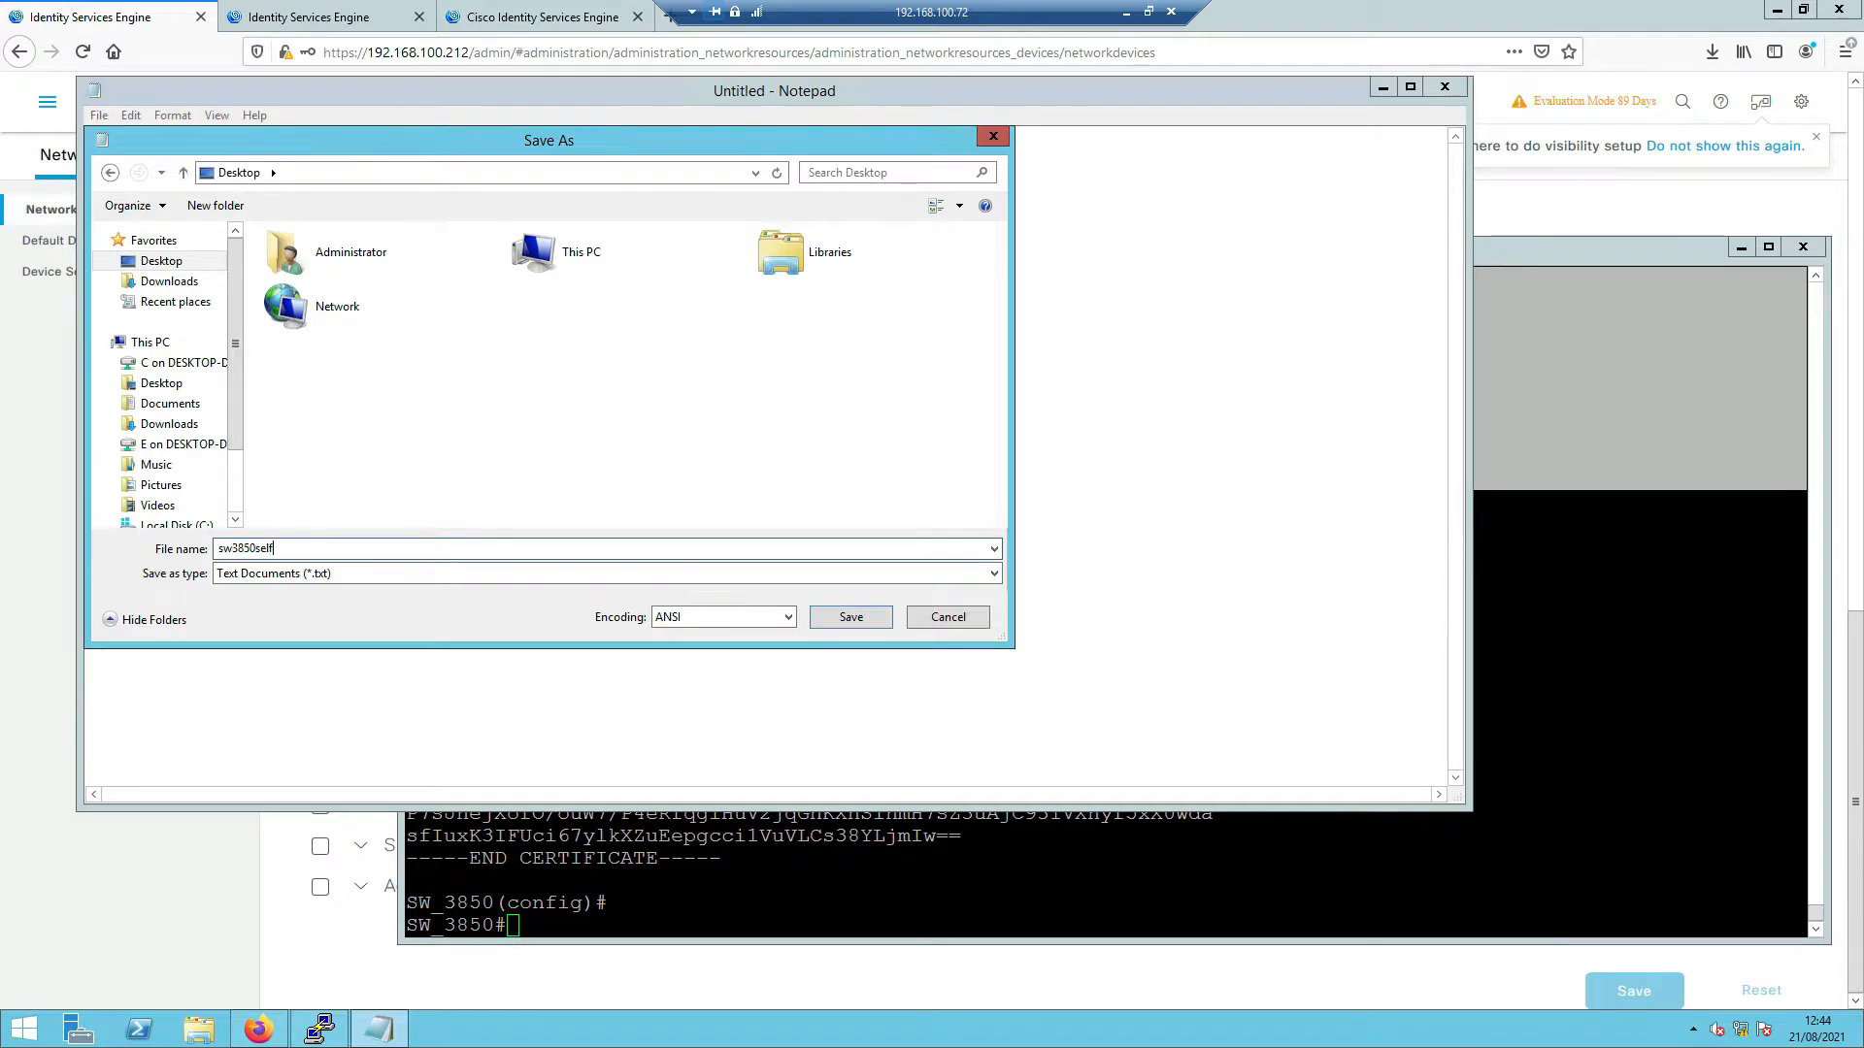
pyautogui.press('Return')
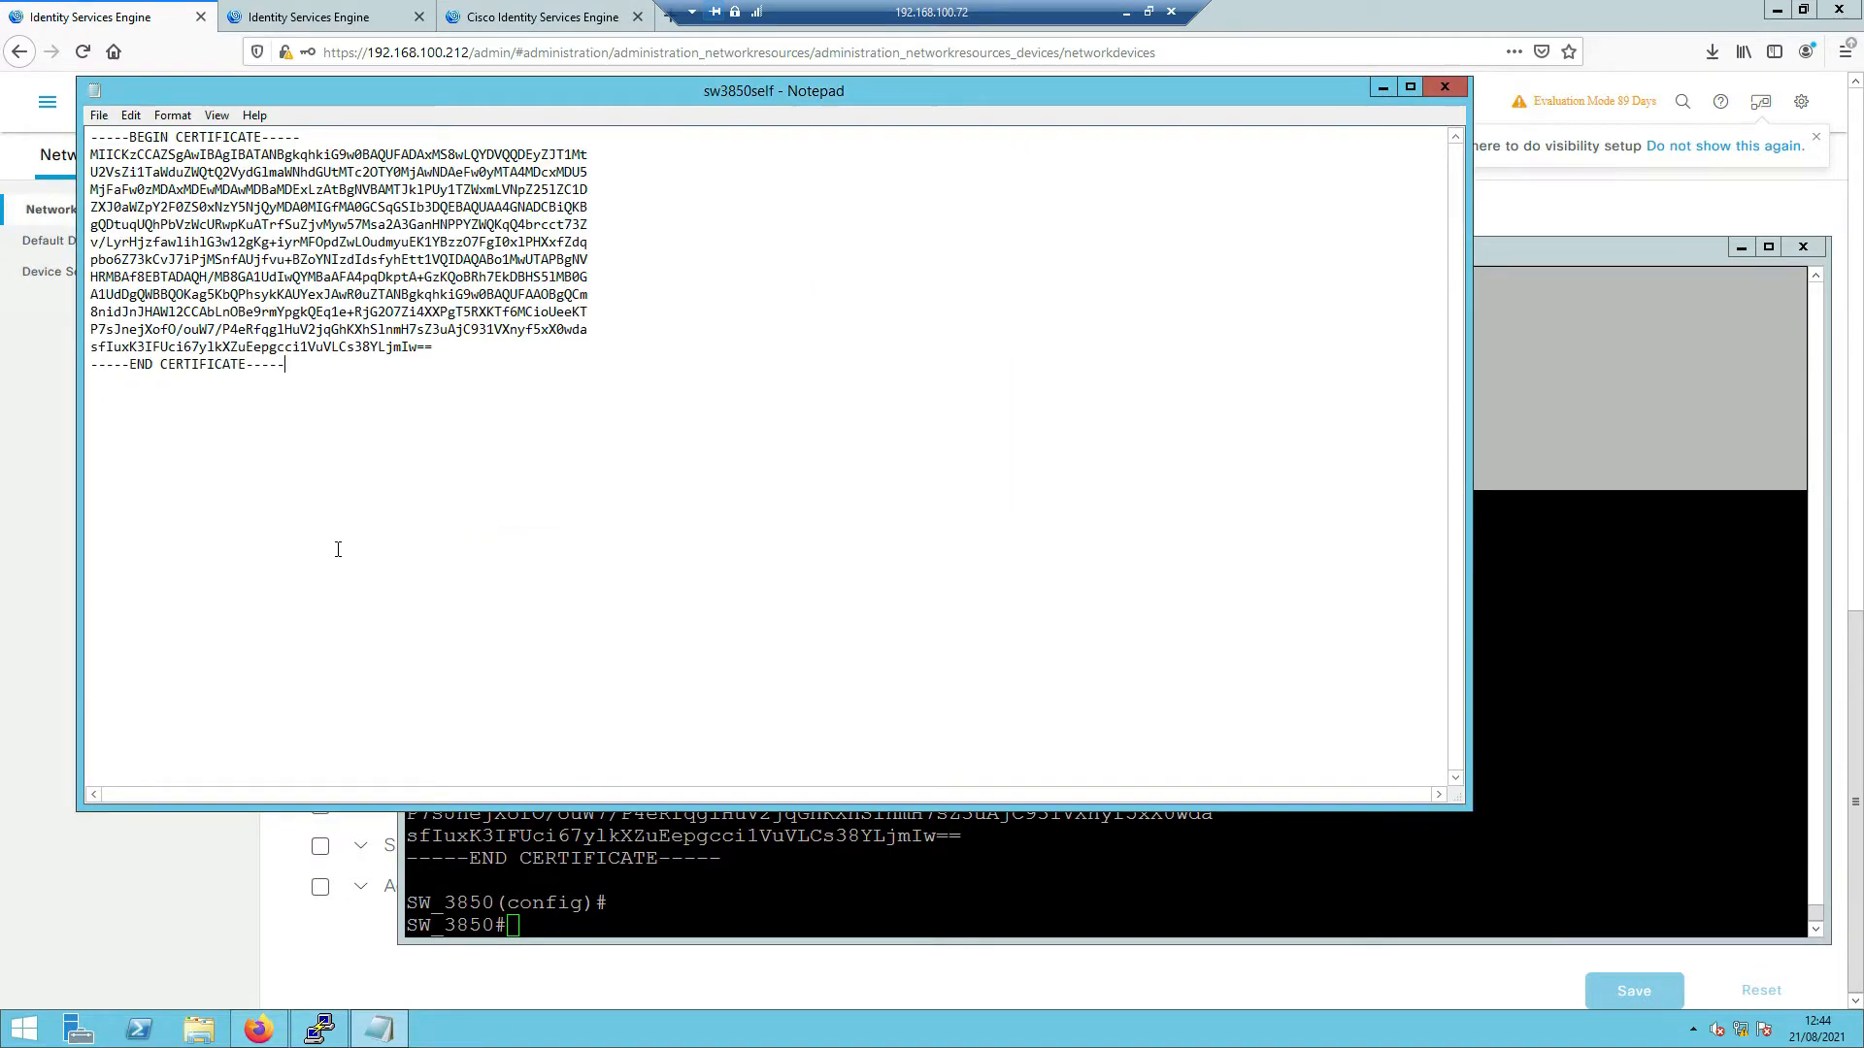
pyautogui.click(1444, 91)
pyautogui.click(201, 429)
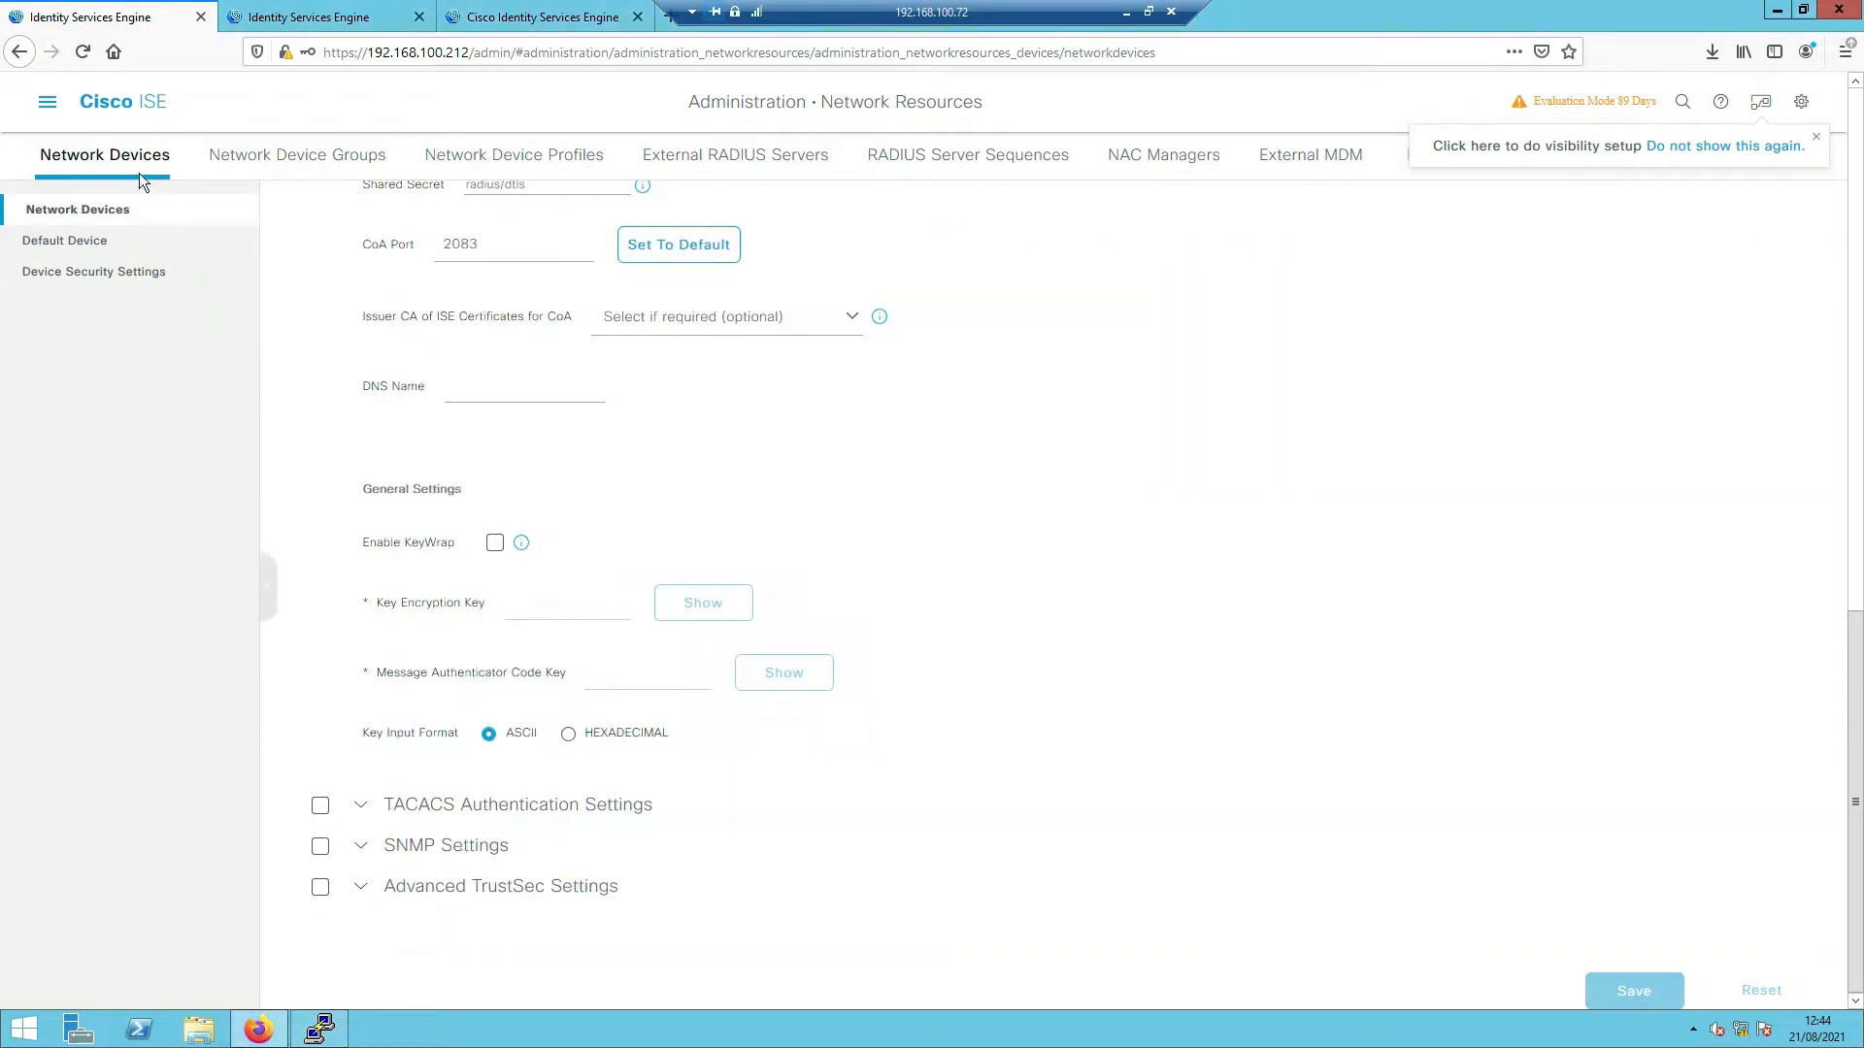
# - Go to Administration > Certificates > Trusted Certificates and start a new Import
pyautogui.click(49, 108)
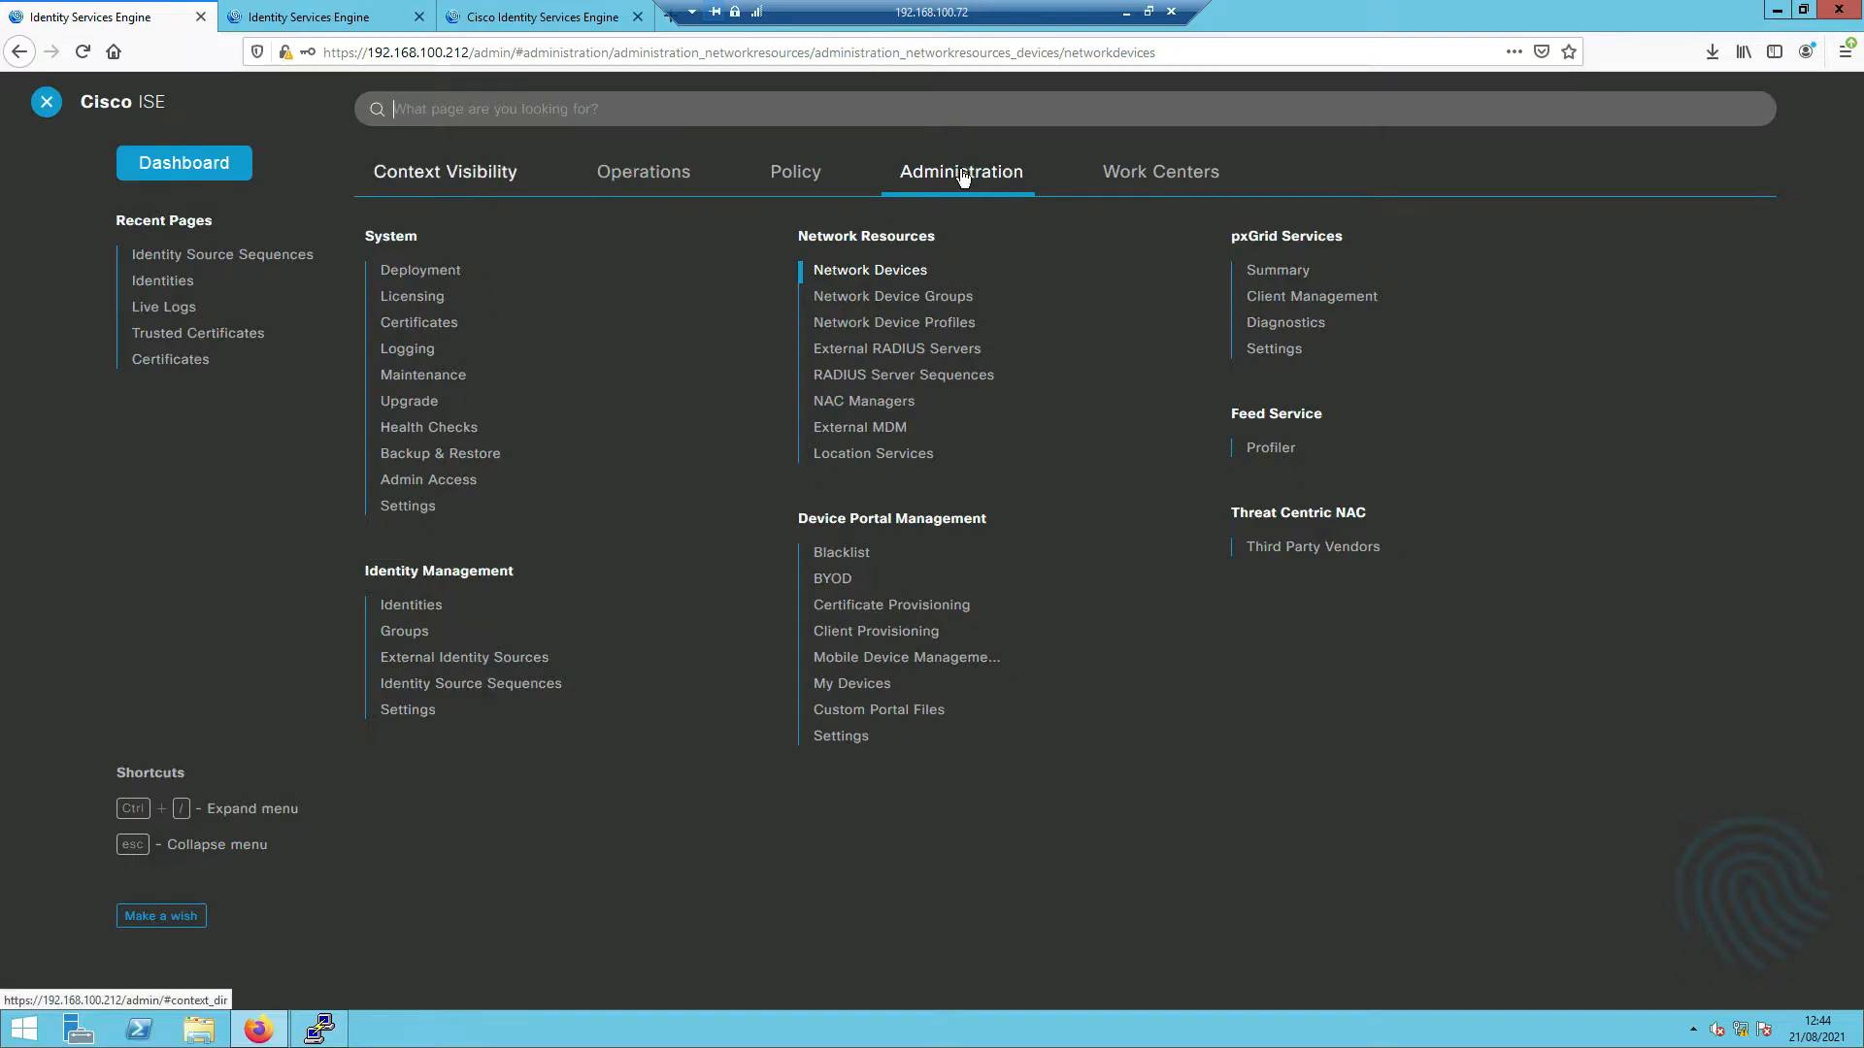
pyautogui.click(421, 325)
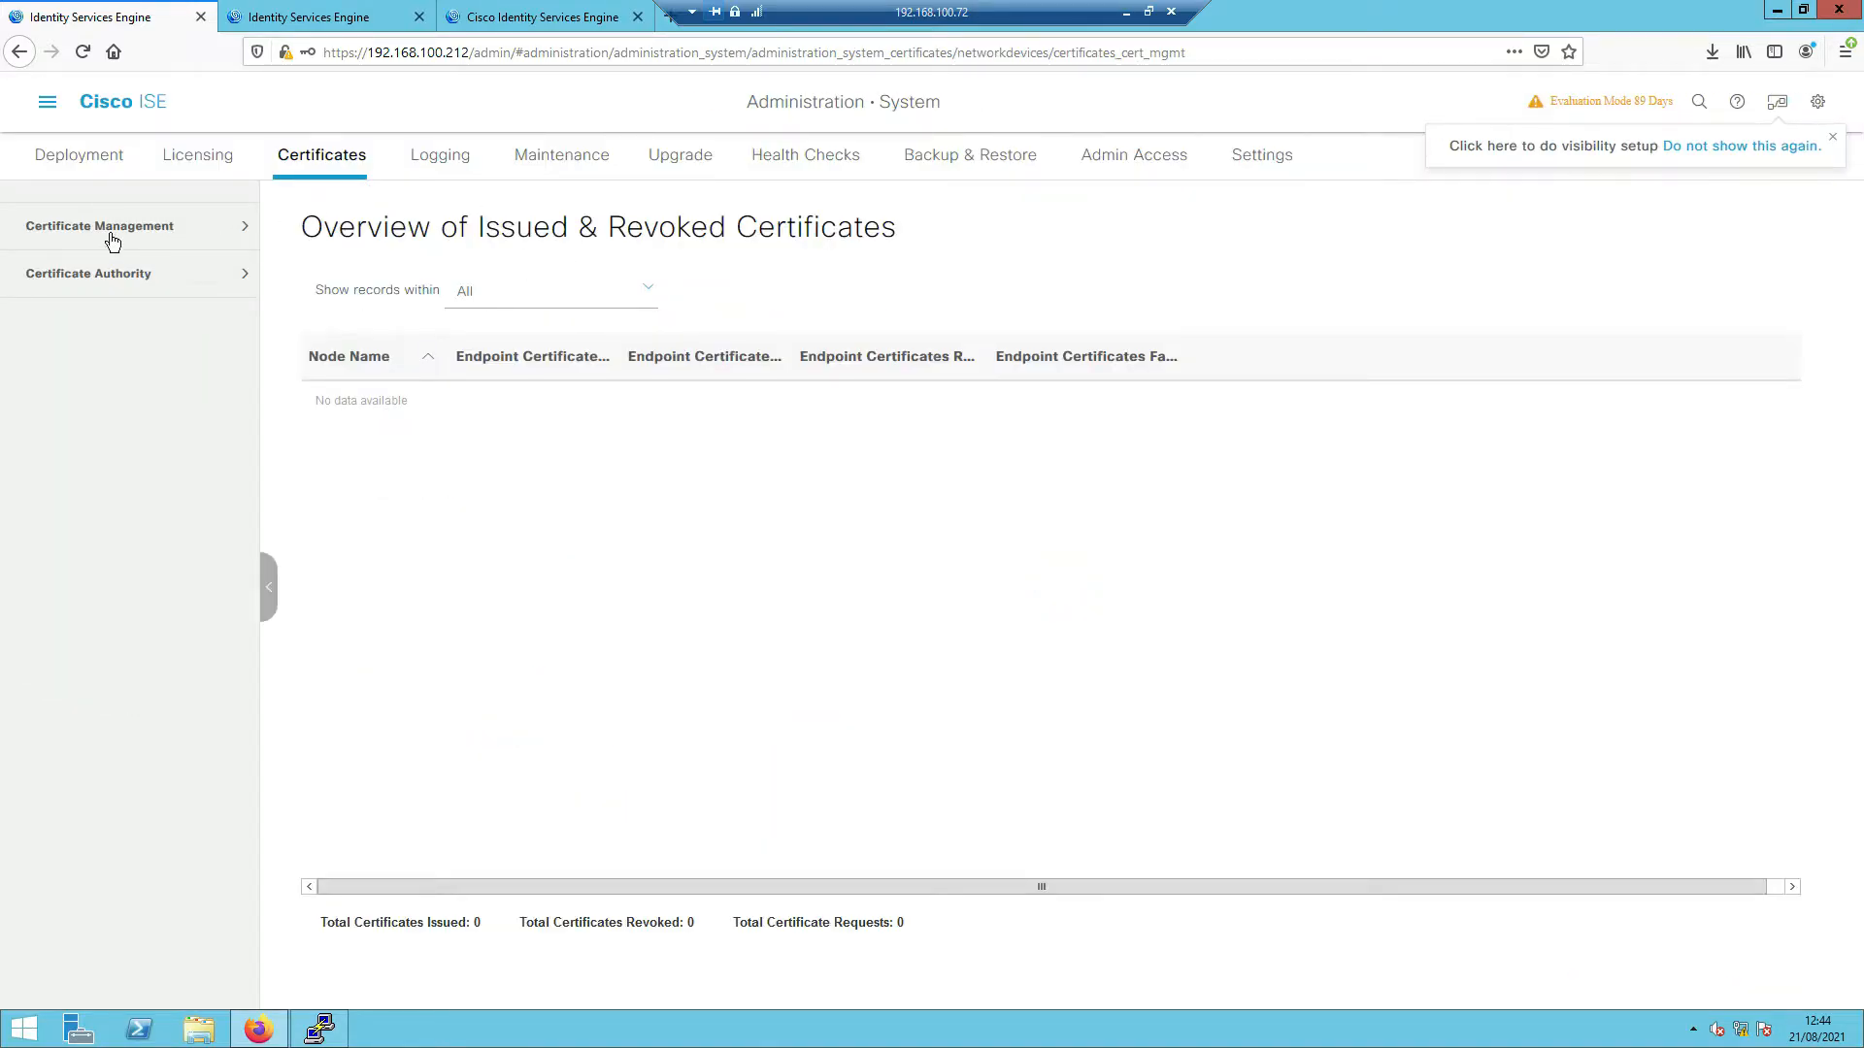
pyautogui.click(144, 229)
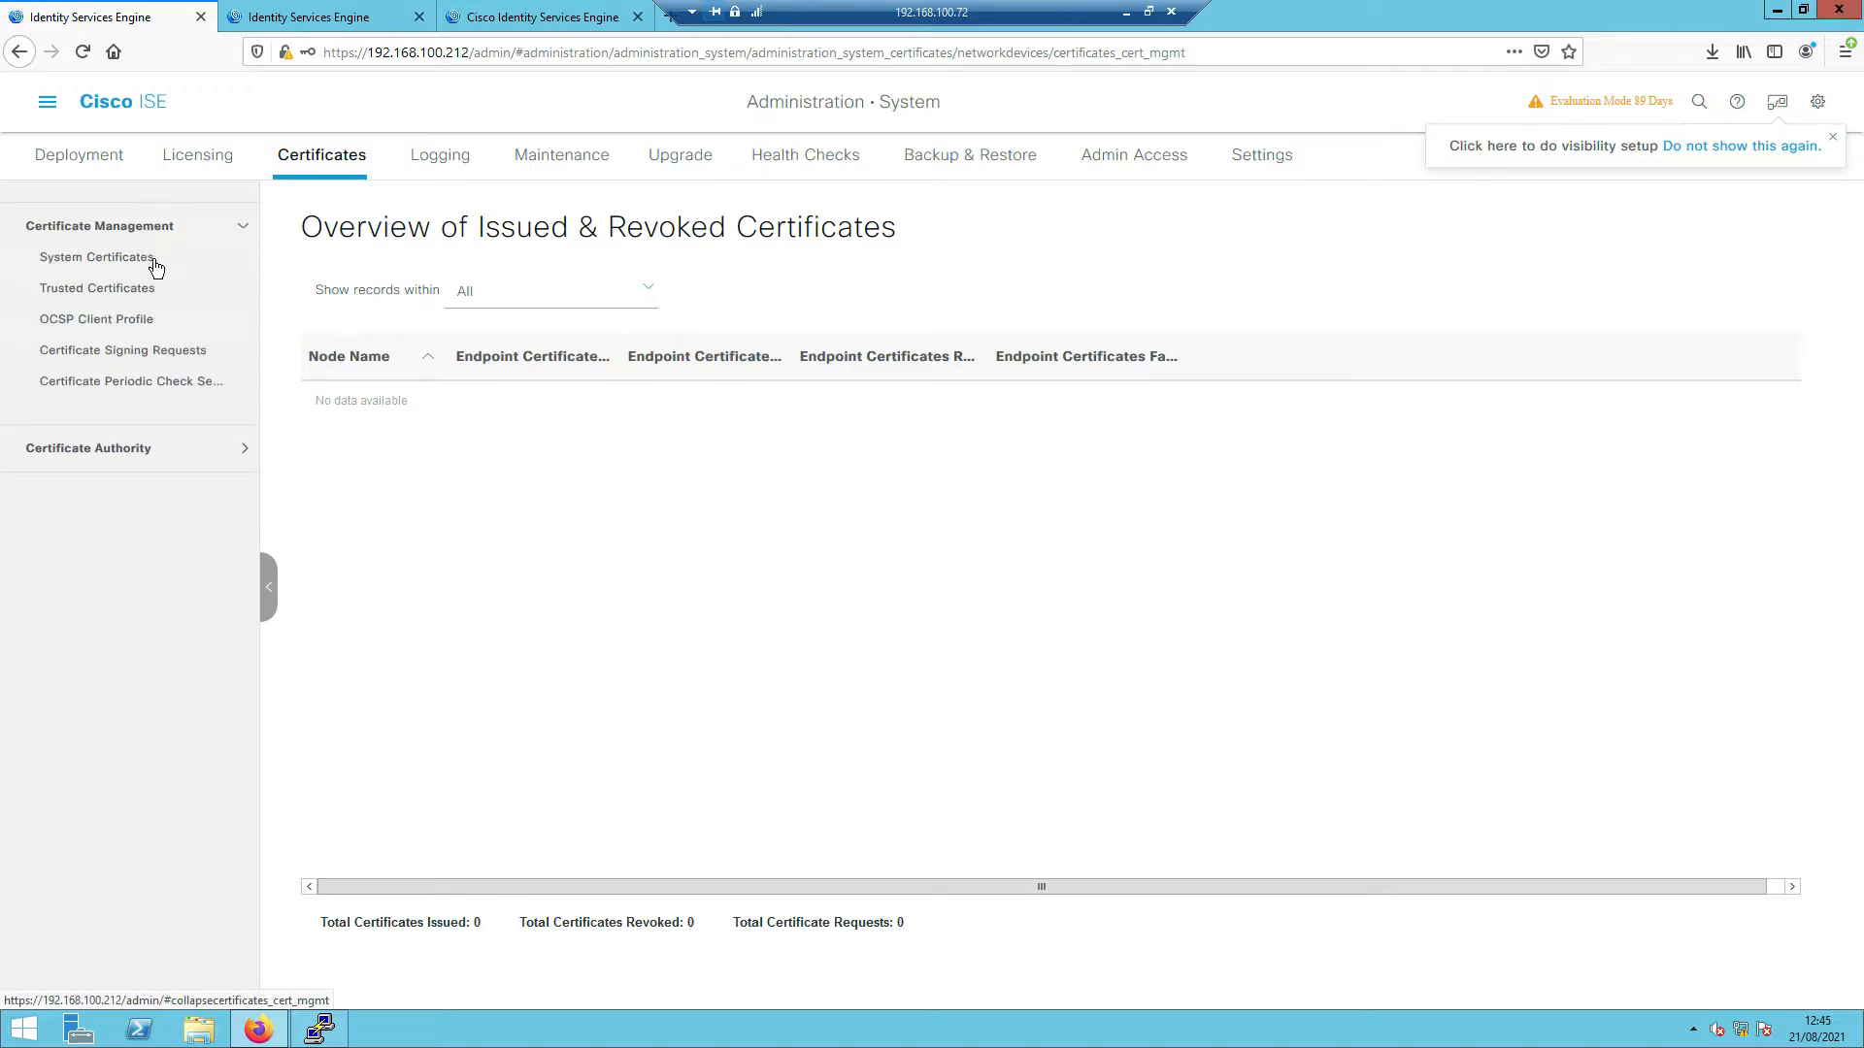
pyautogui.click(111, 291)
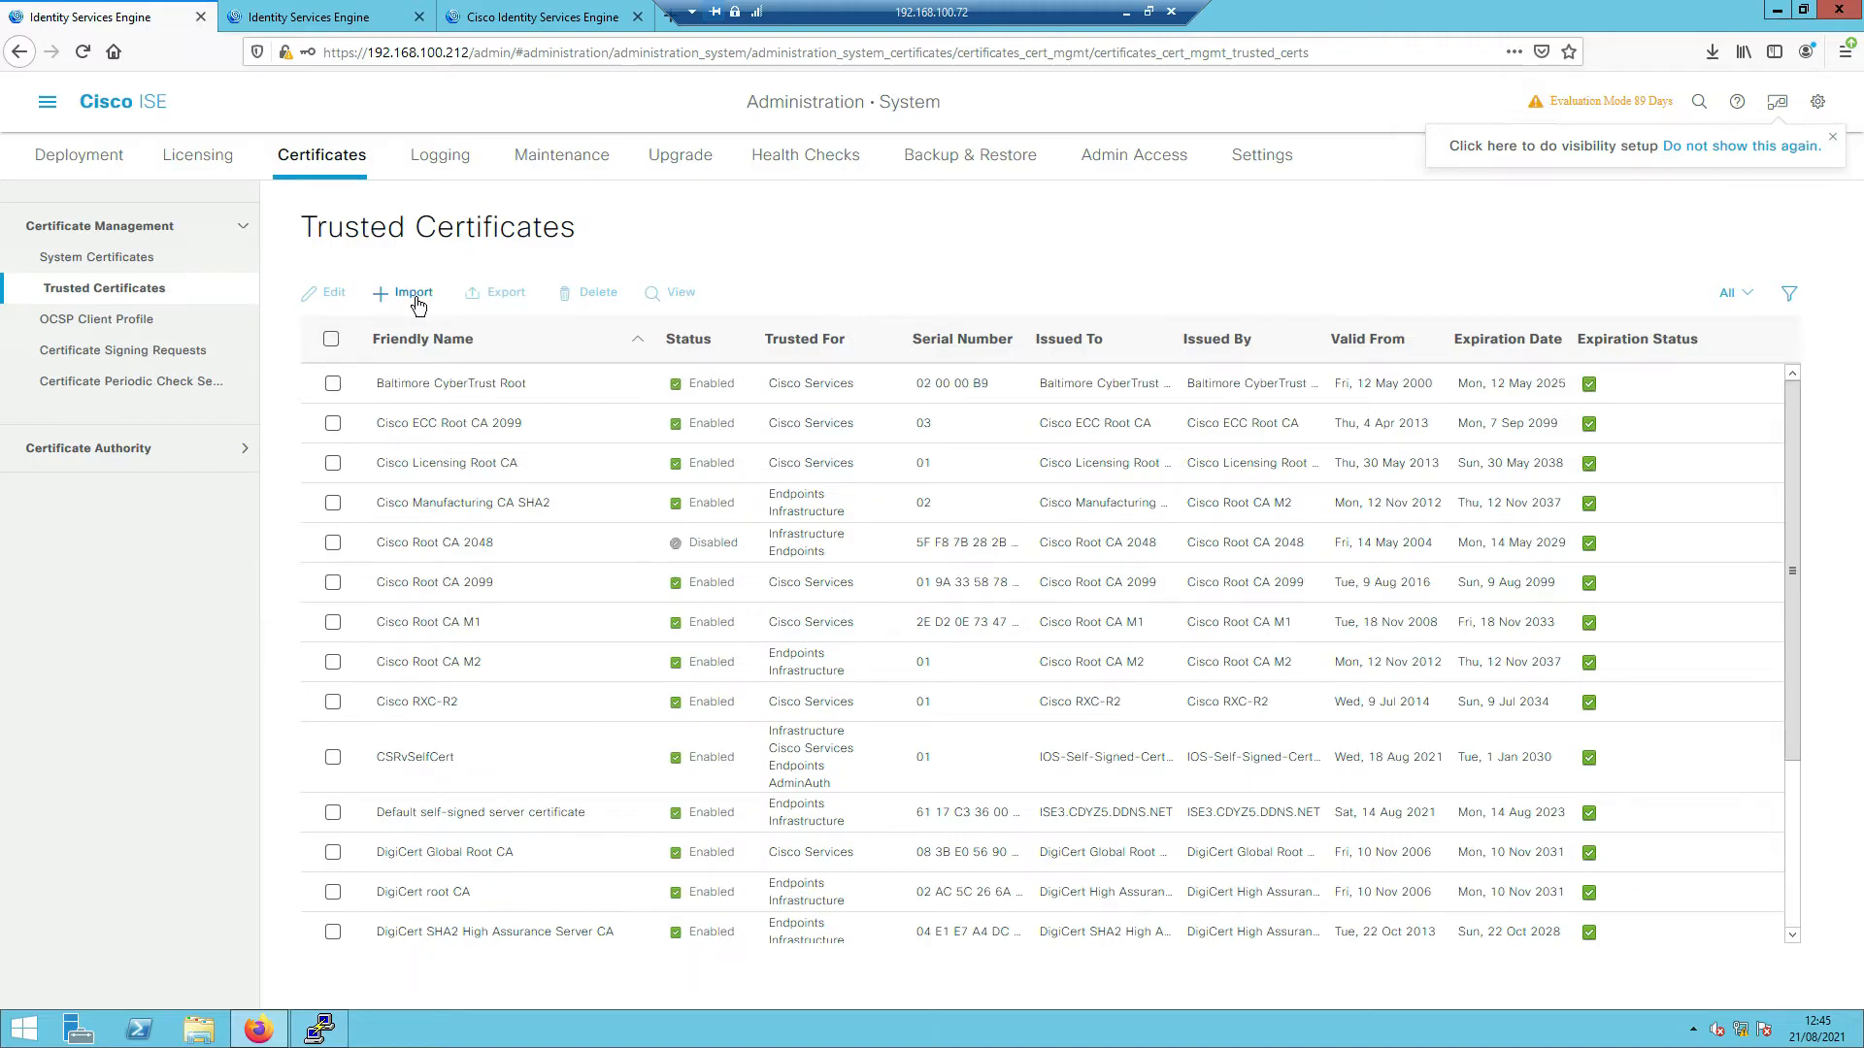
pyautogui.click(416, 297)
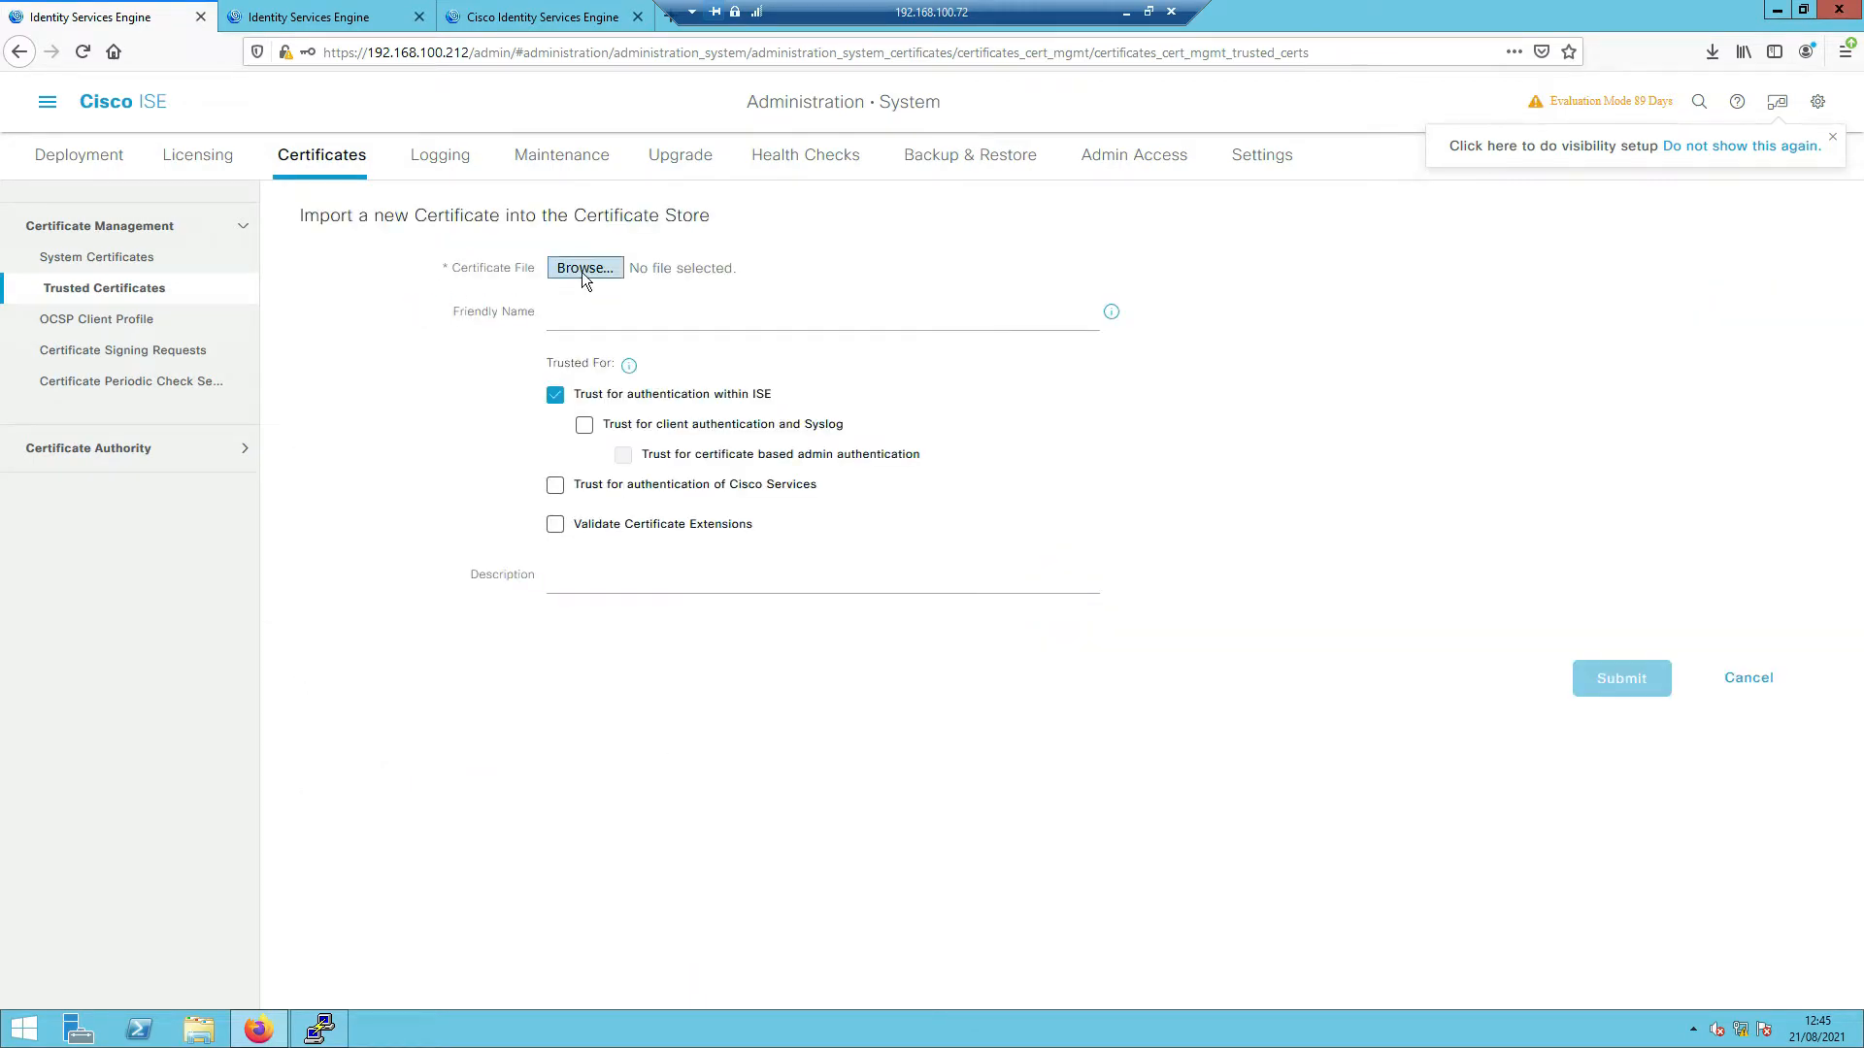
# - Upload sw3850self.txt, name it SW3850Self, and trust it for client authentication and Syslog
pyautogui.click(585, 275)
pyautogui.click(452, 247)
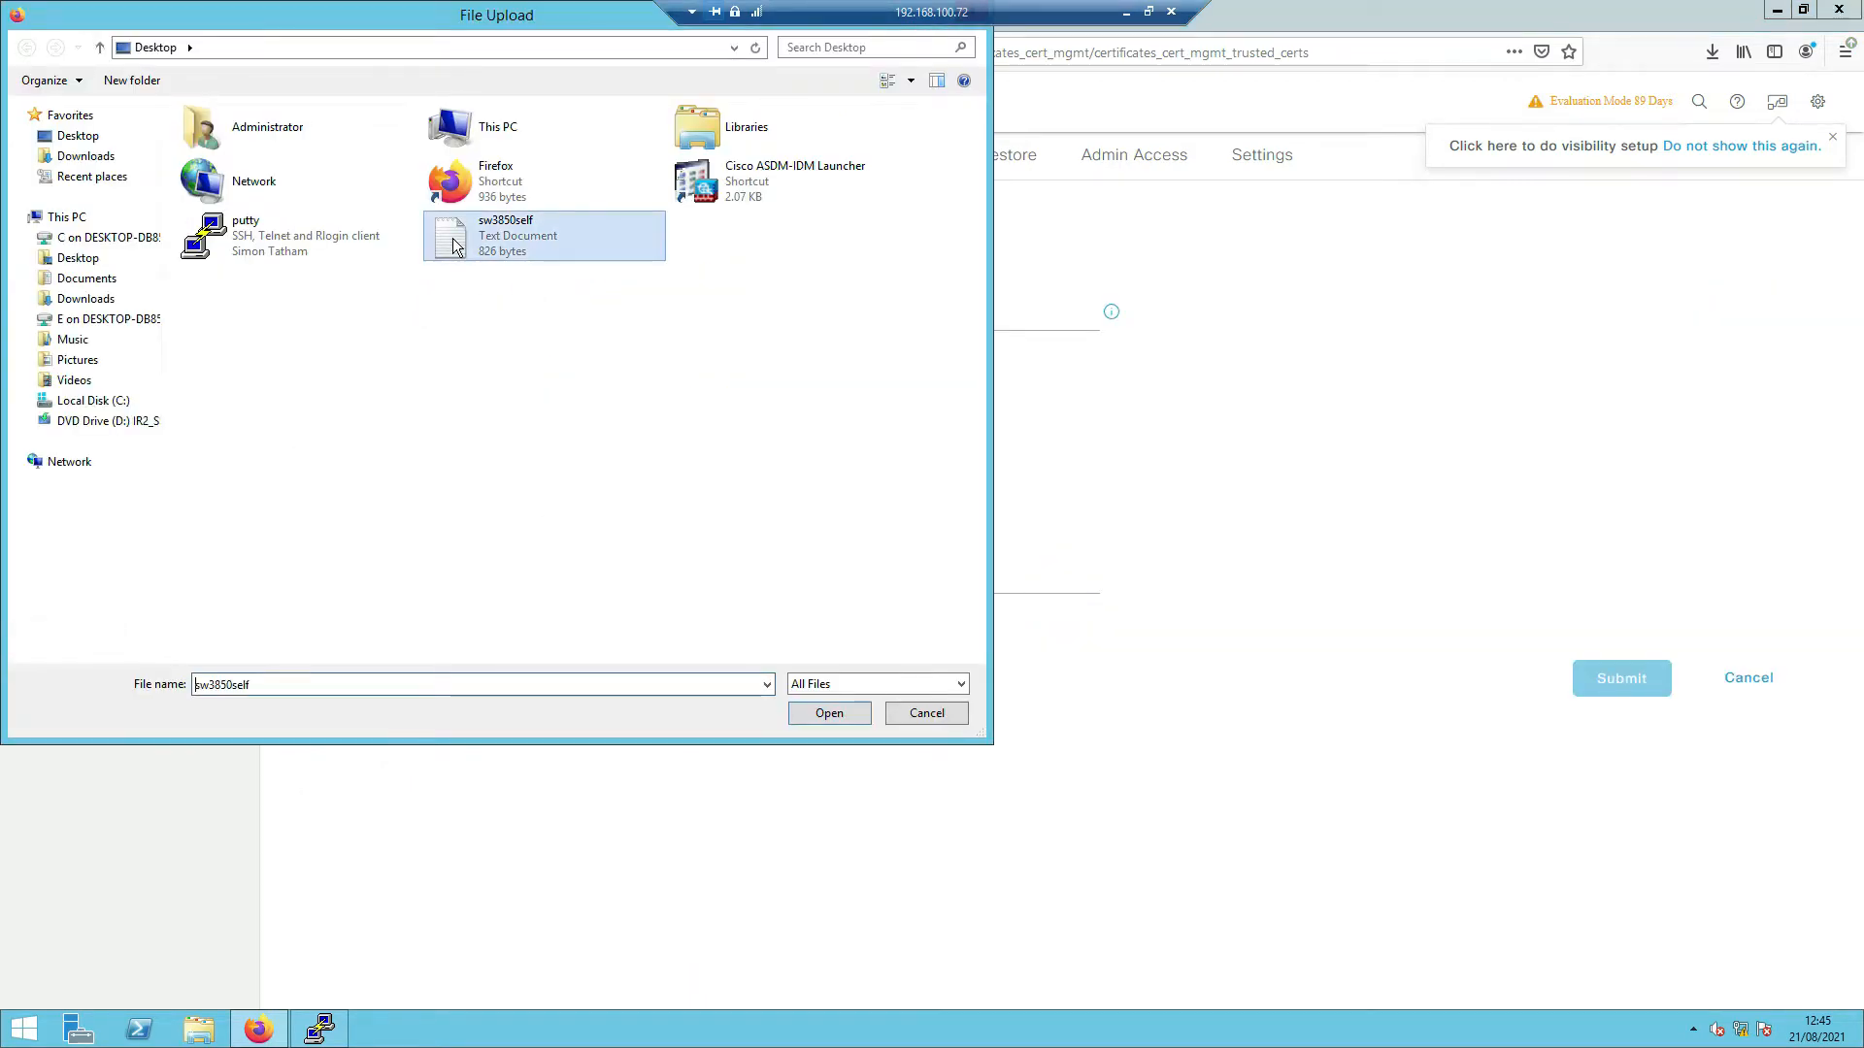
pyautogui.doubleClick(452, 247)
pyautogui.click(562, 310)
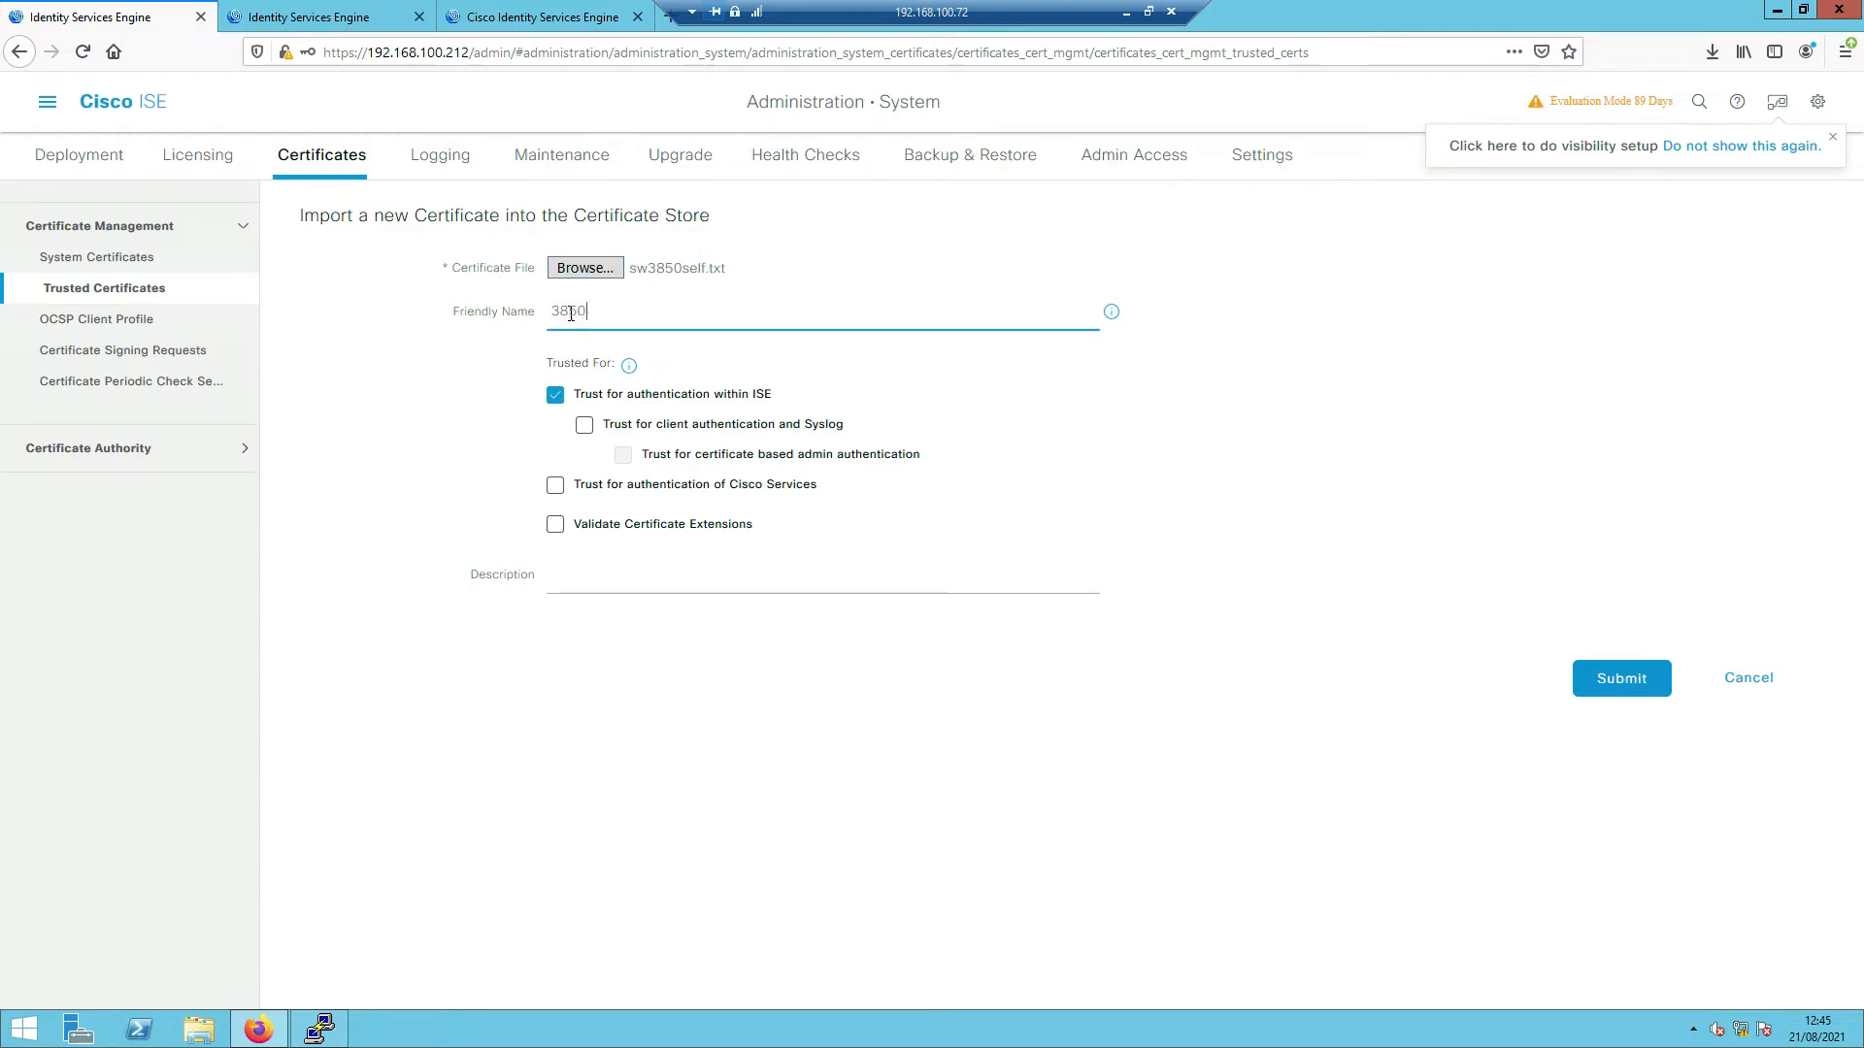
pyautogui.write('SW')
pyautogui.press('Tab')
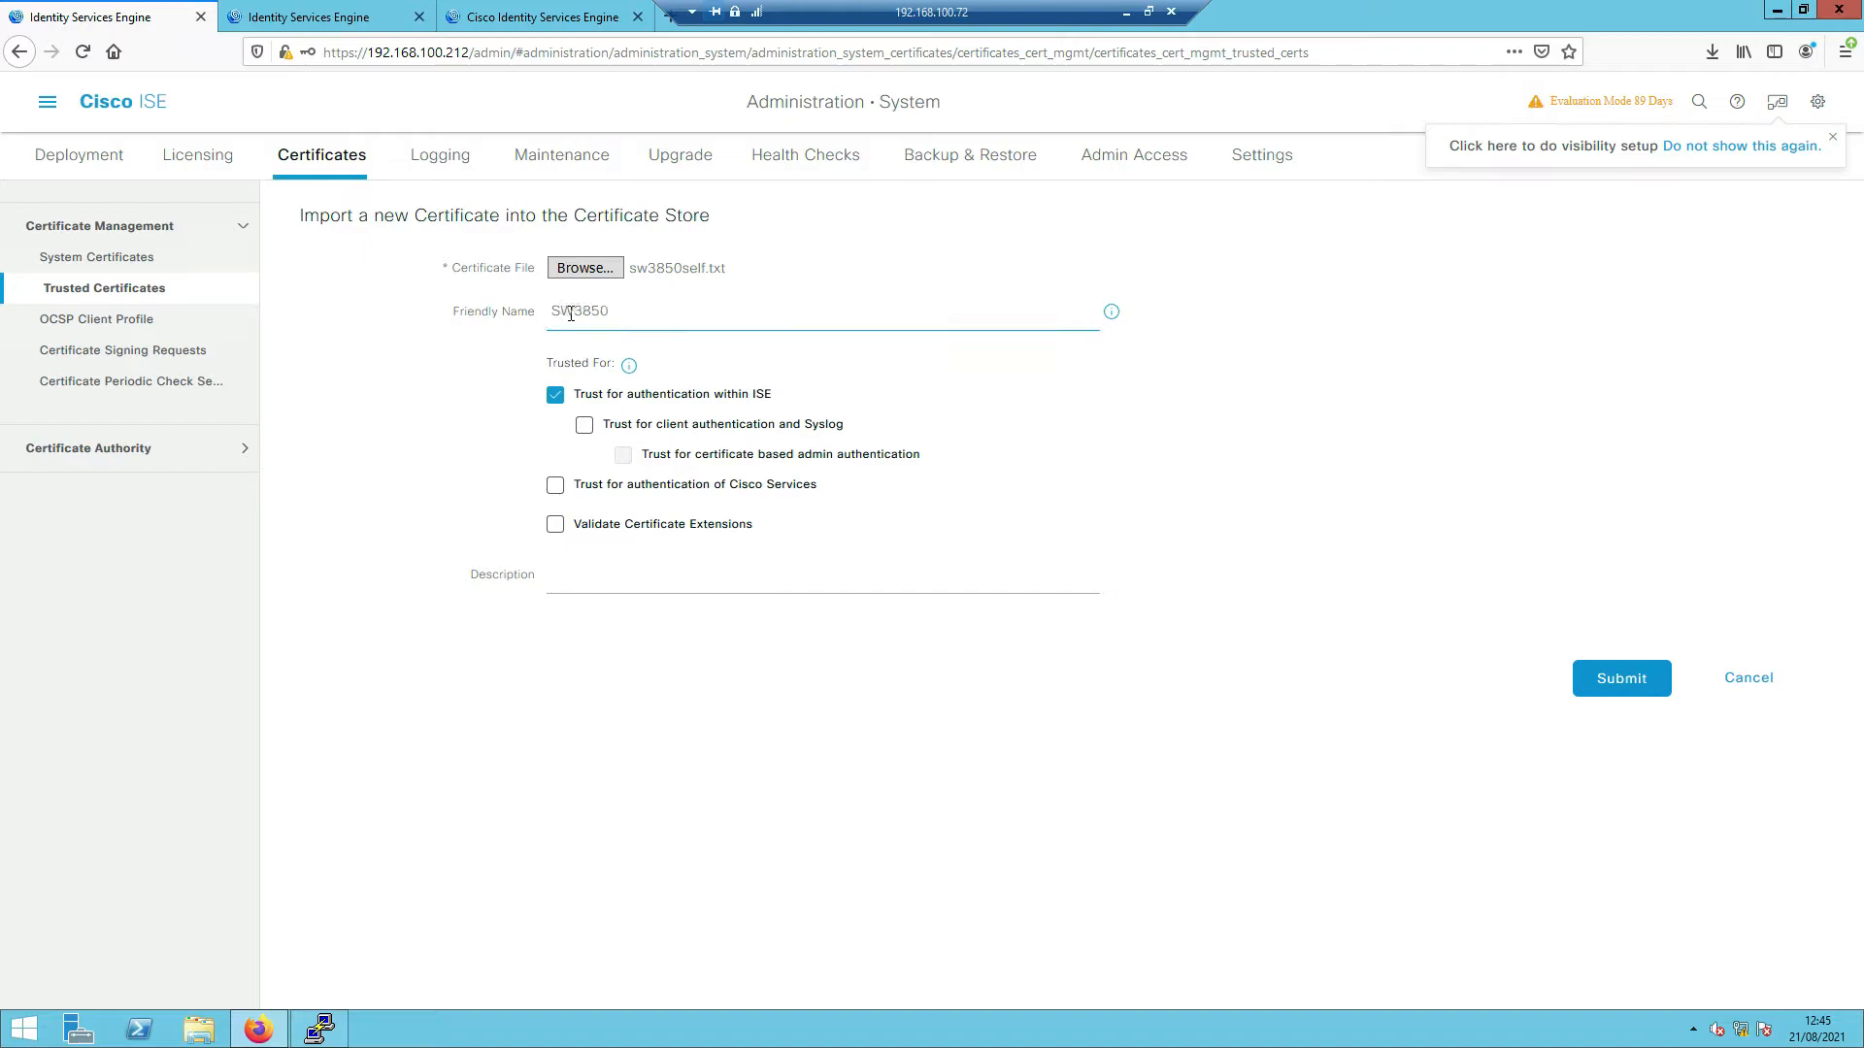
pyautogui.click(677, 311)
pyautogui.click(581, 424)
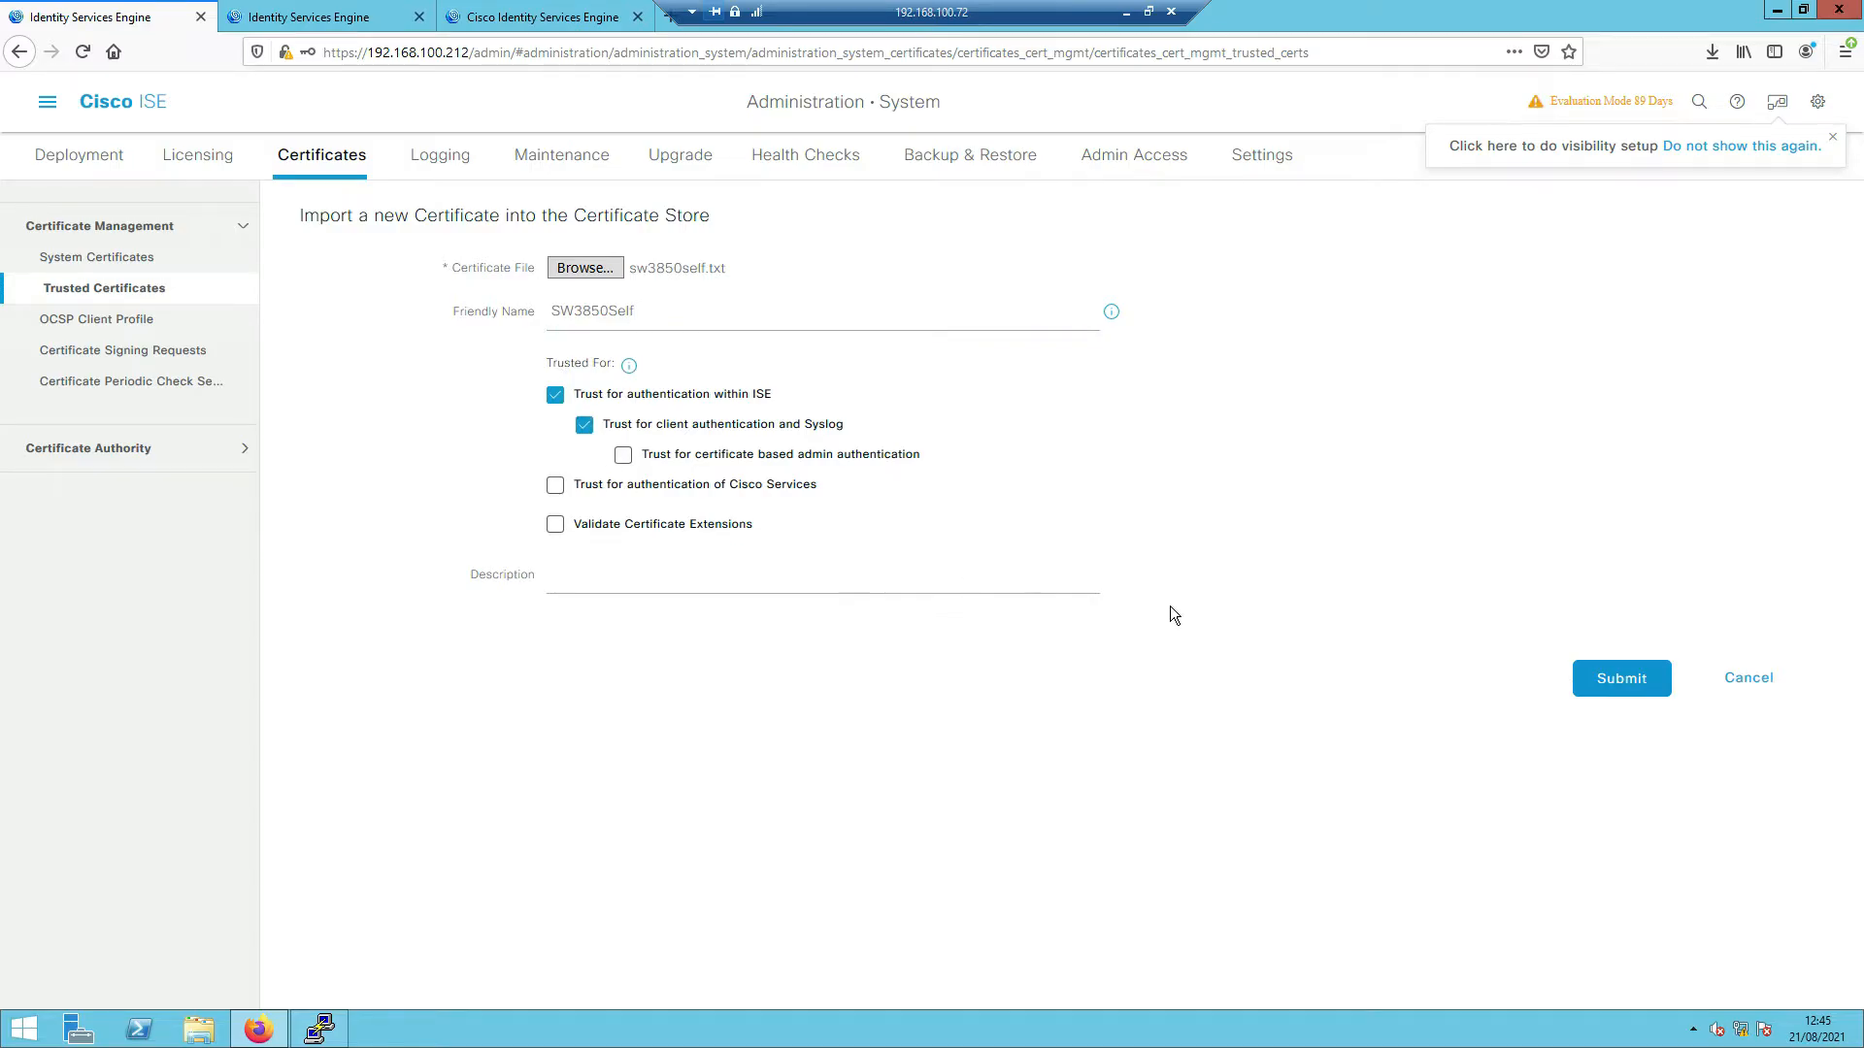
# - Submit the import and accept the SHA-1 warning
pyautogui.click(1617, 678)
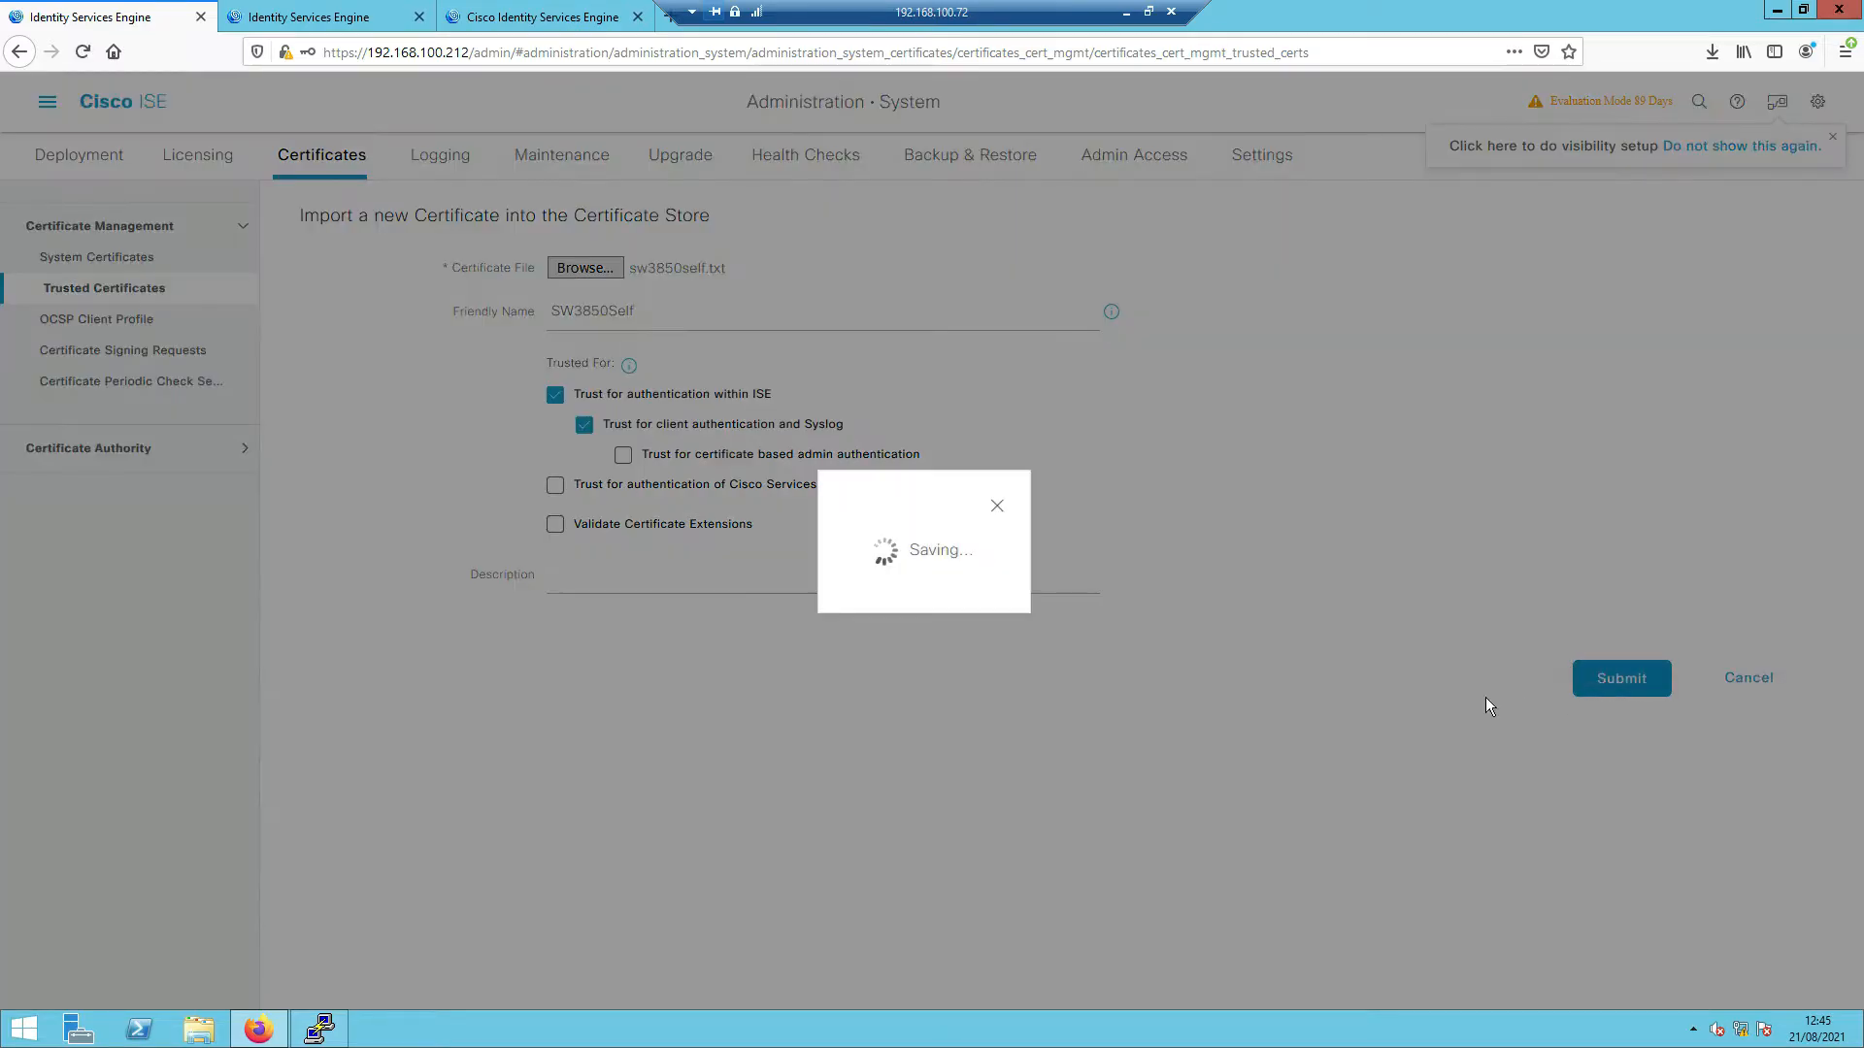
pyautogui.moveTo(809, 270); pyautogui.dragTo(1074, 270)
pyautogui.click(872, 376)
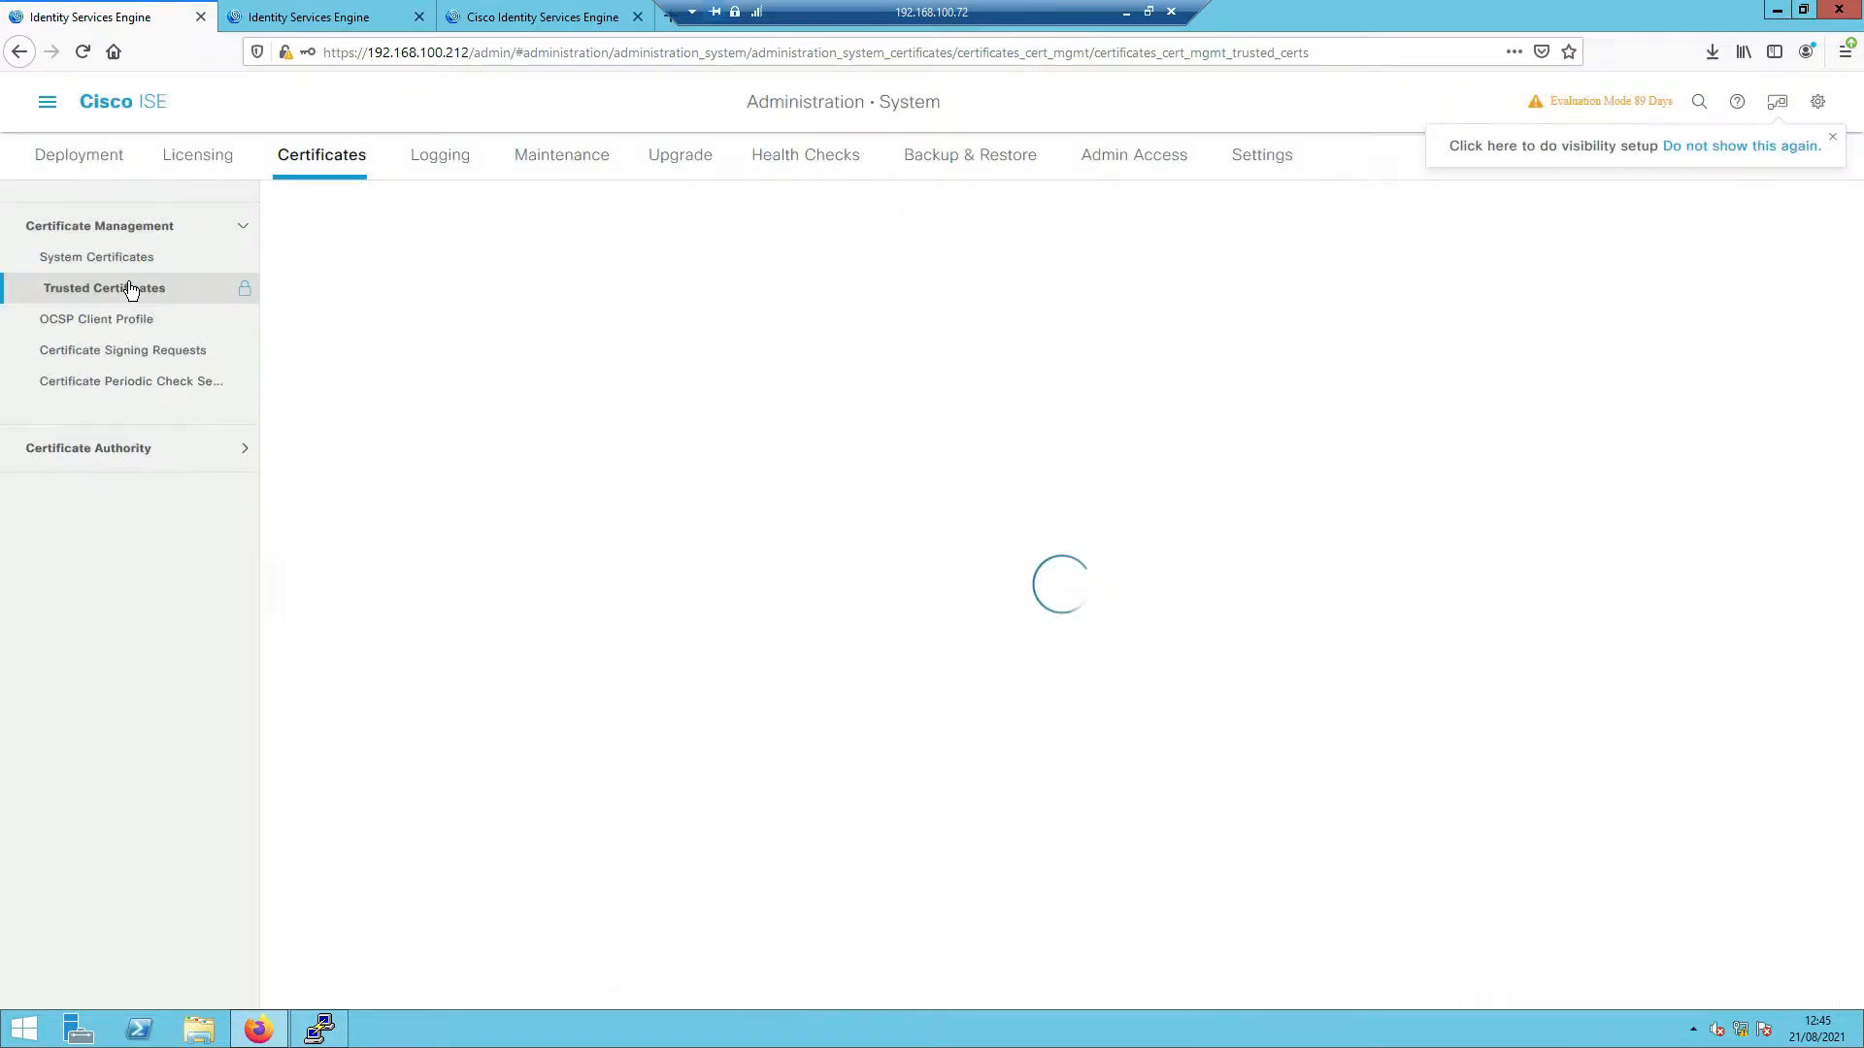
pyautogui.click(123, 266)
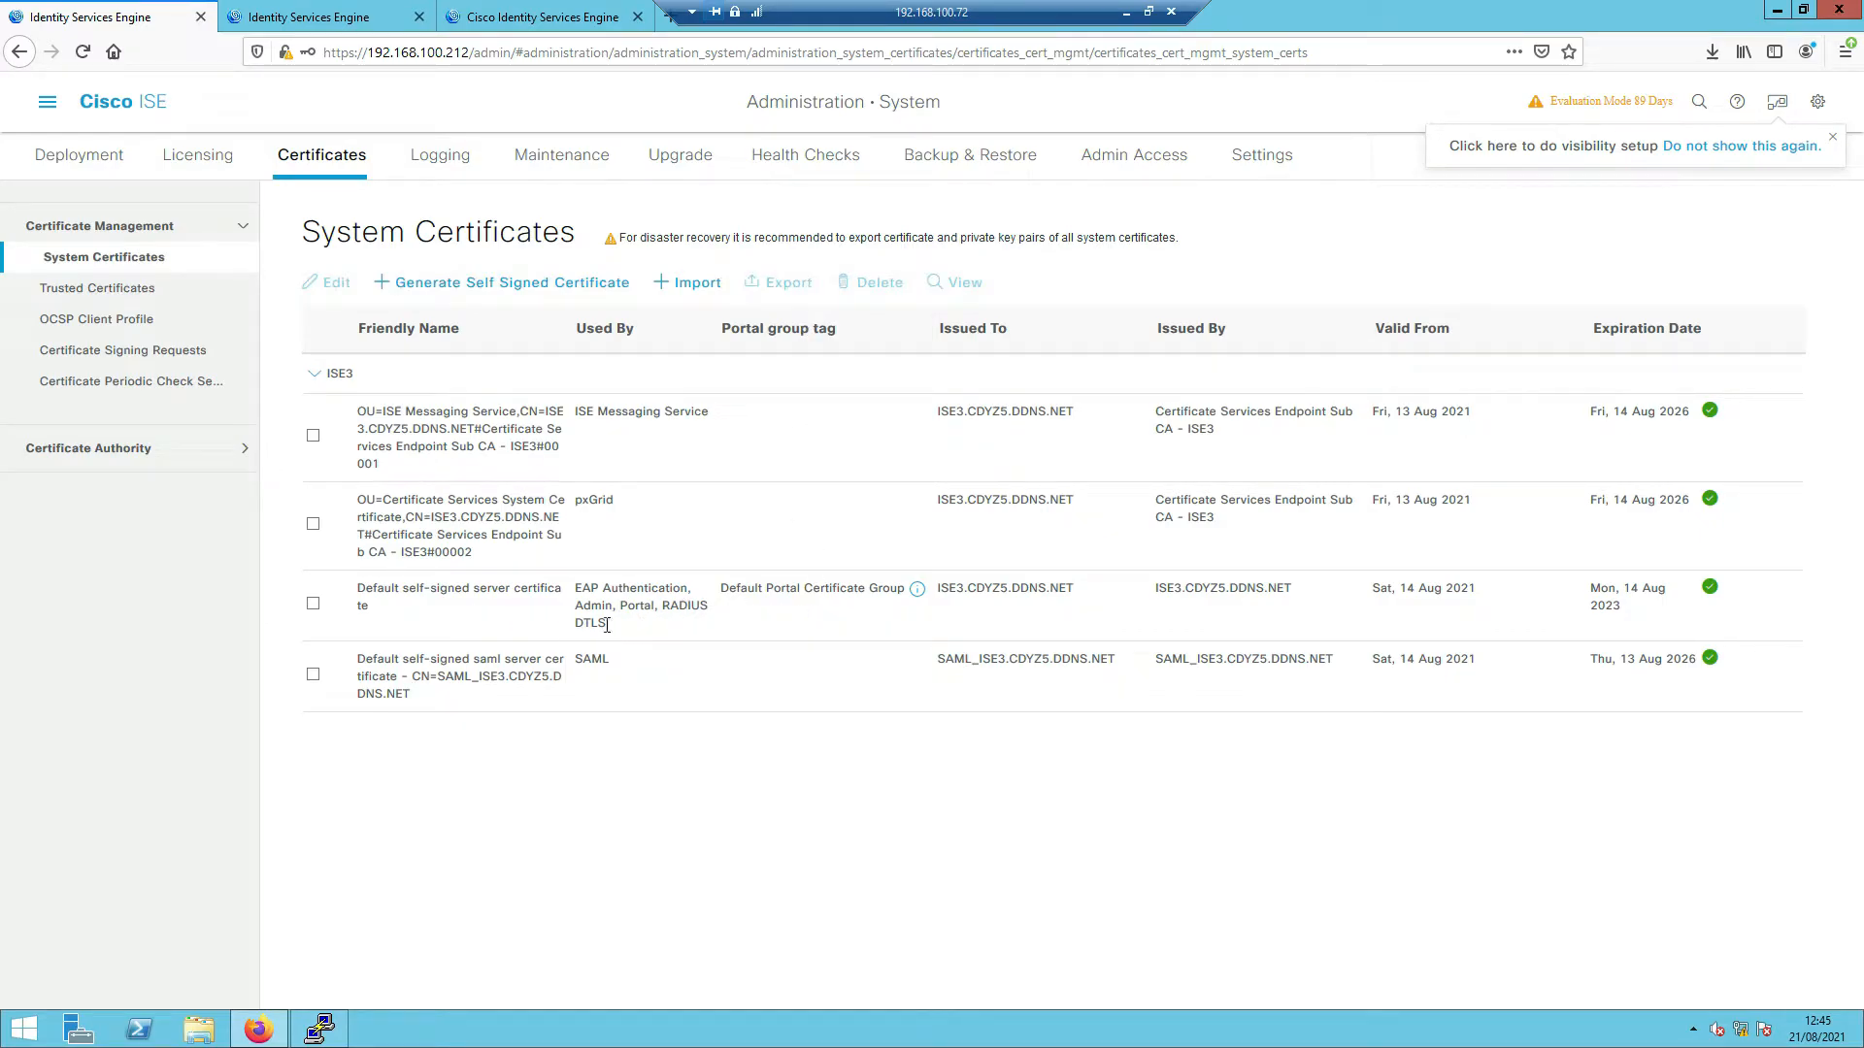
# - Select the Default self-signed server certificate, which serves RADIUS DTLS, and export it
pyautogui.moveTo(655, 604); pyautogui.dragTo(714, 616)
pyautogui.click(314, 606)
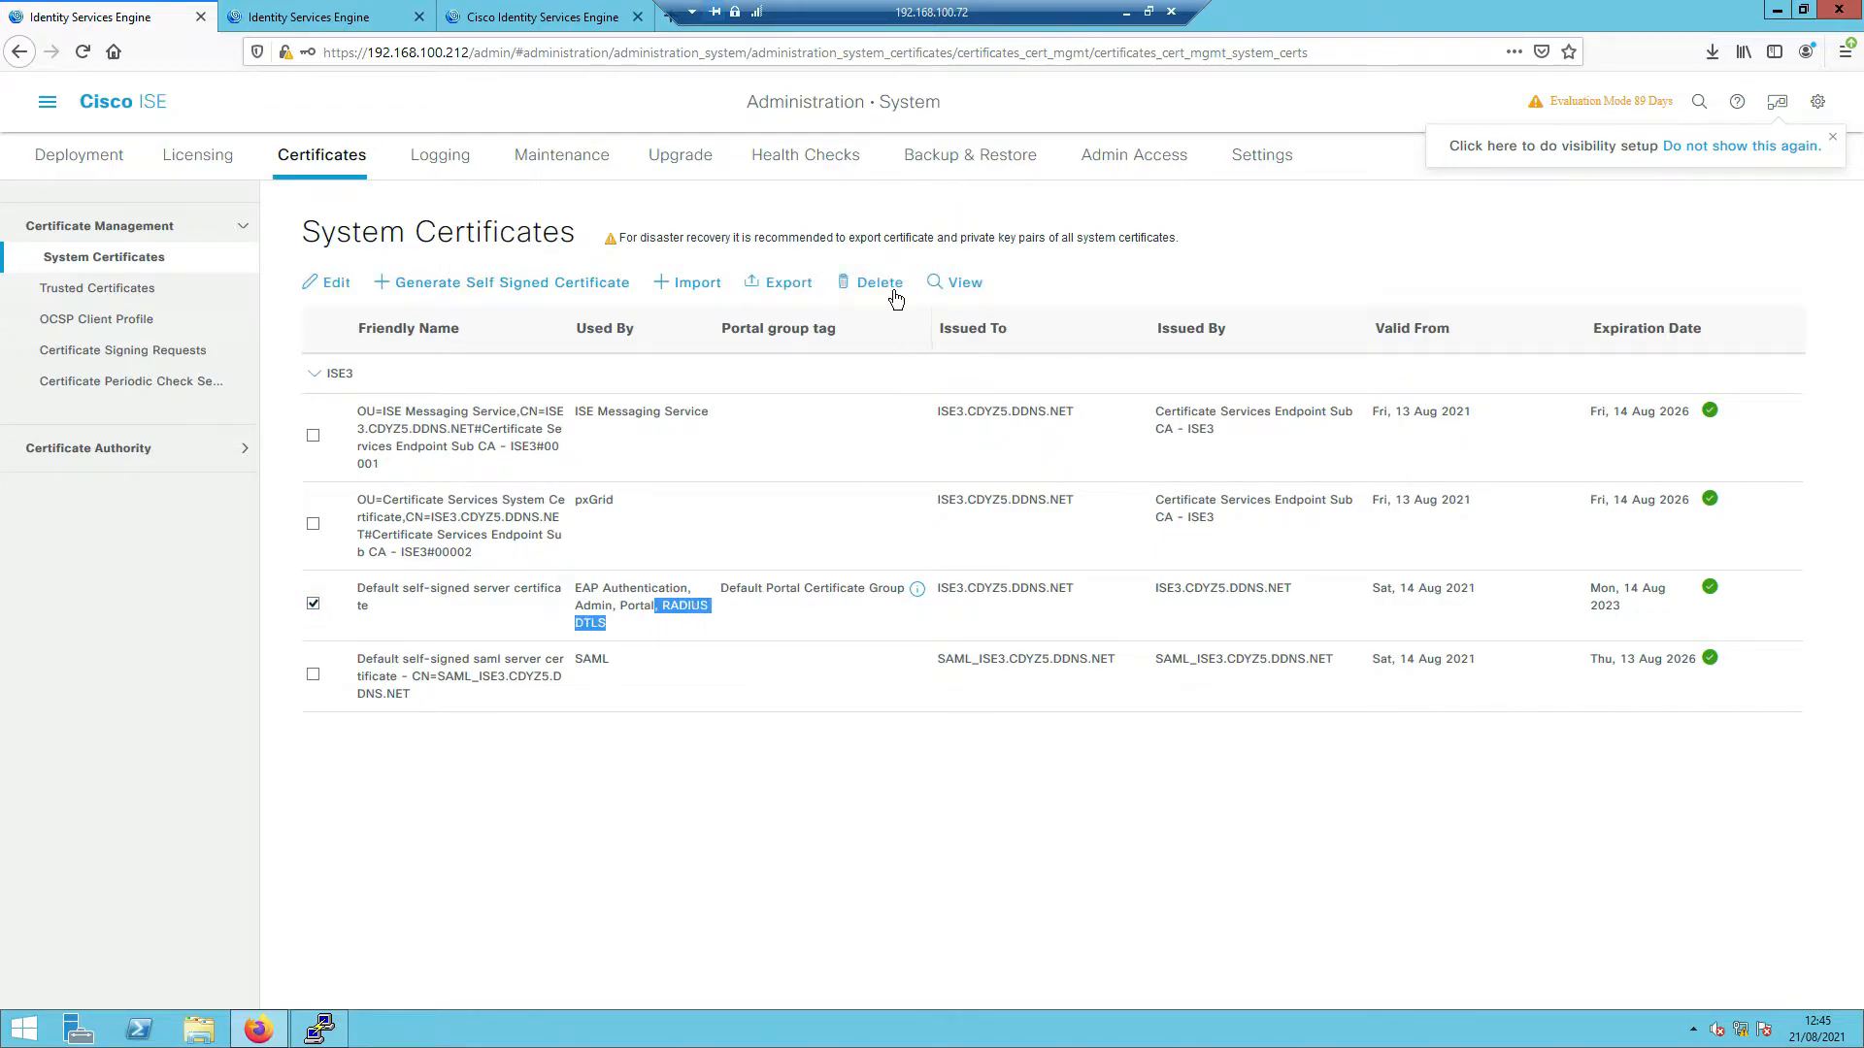
pyautogui.click(780, 289)
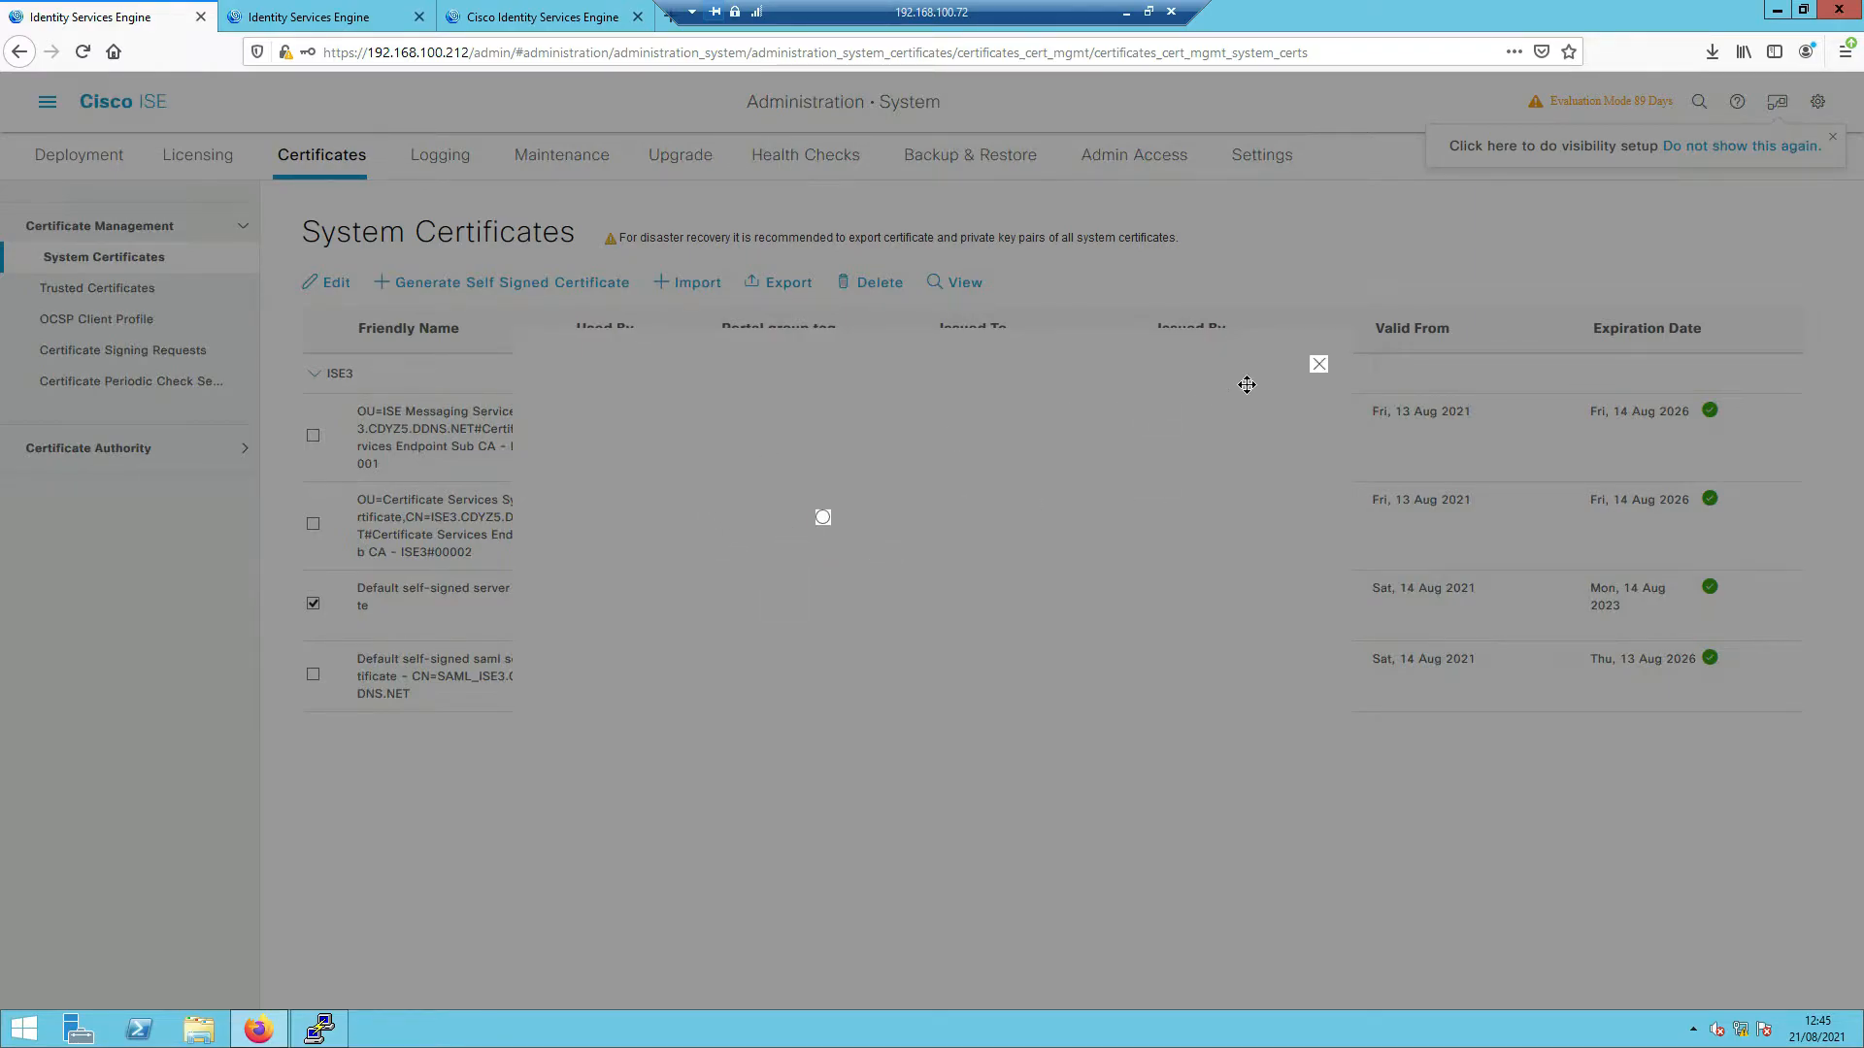
pyautogui.click(1318, 369)
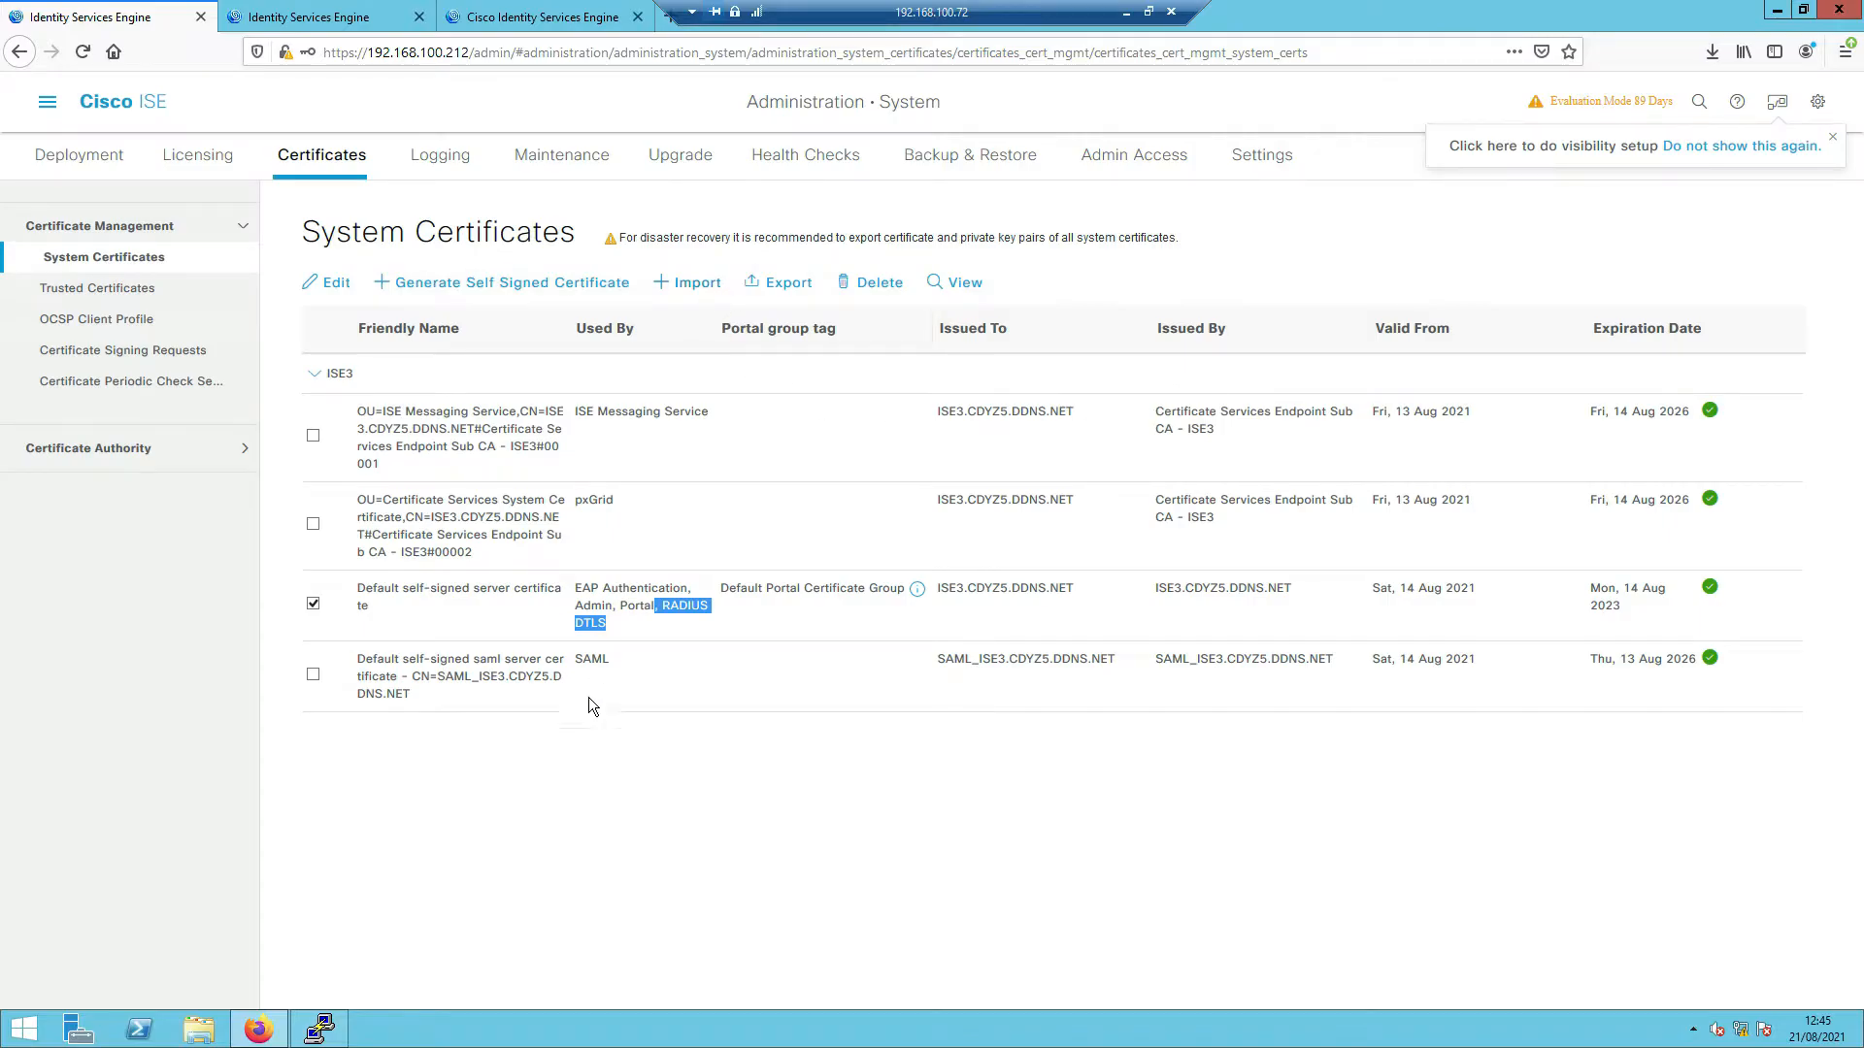
pyautogui.click(665, 553)
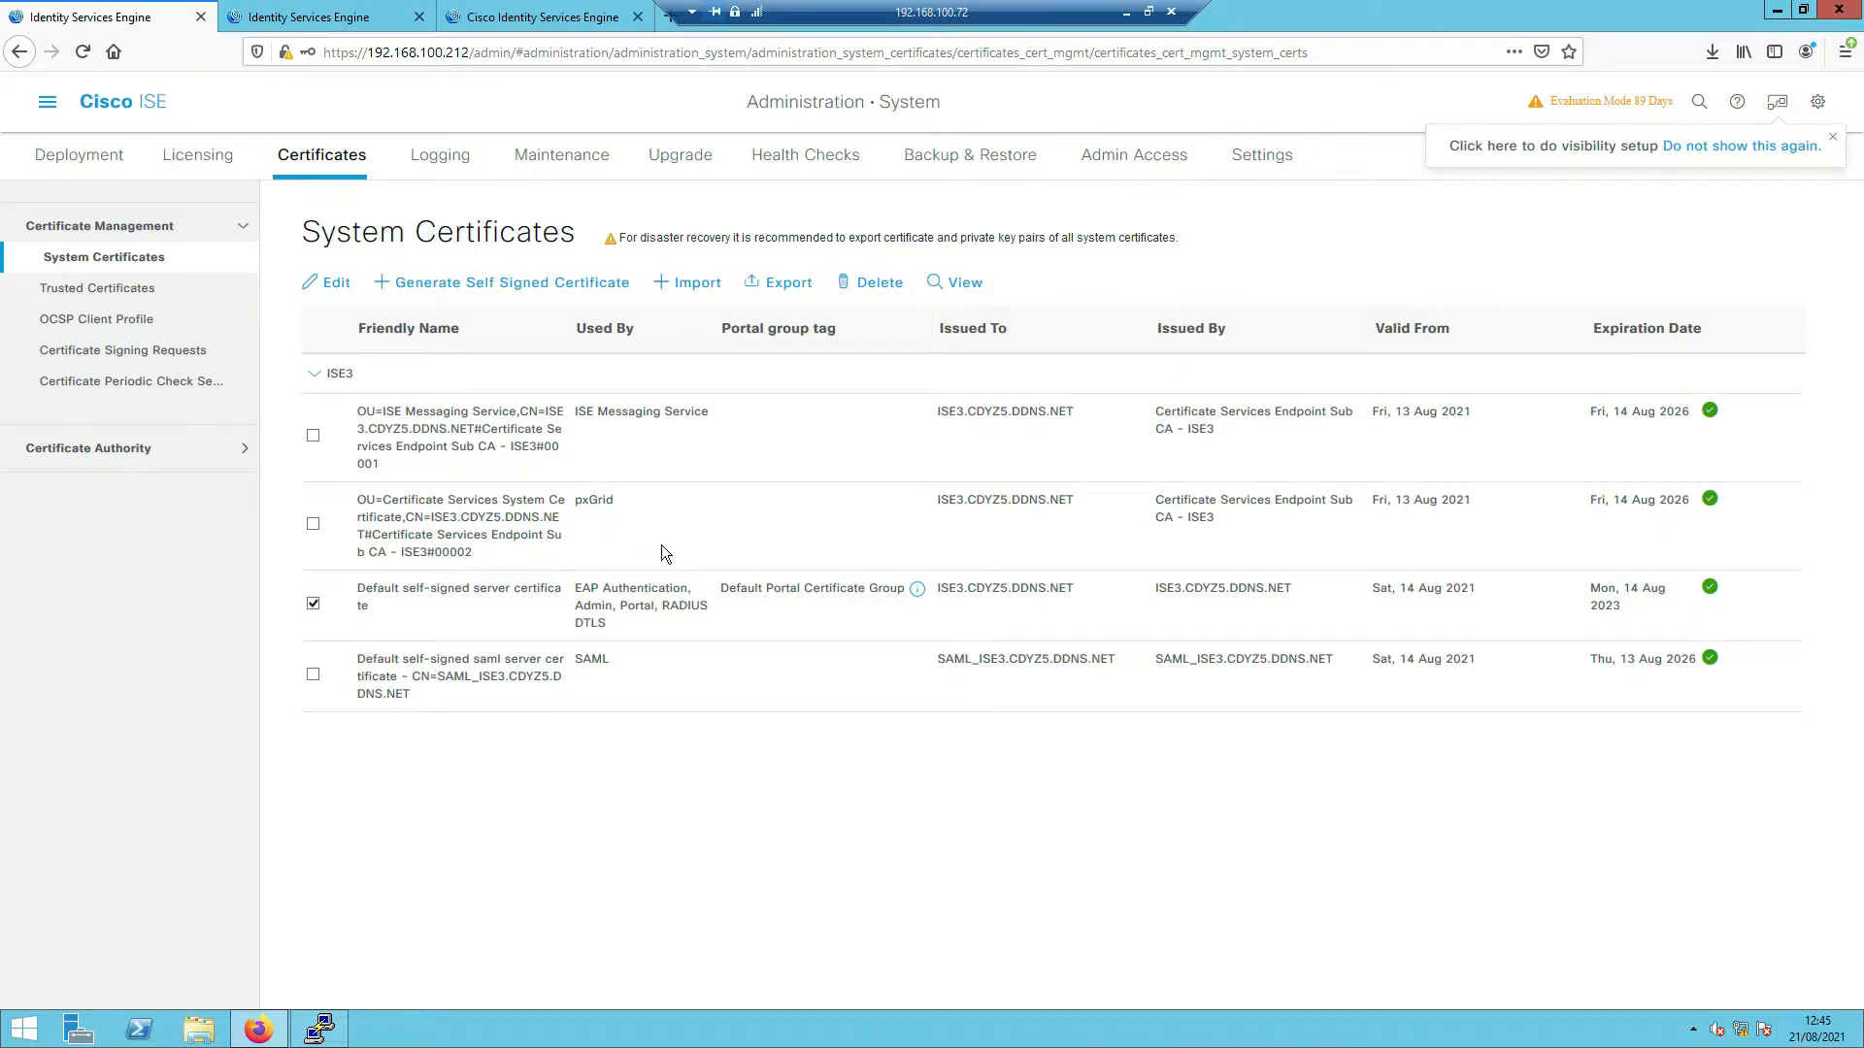
pyautogui.click(784, 284)
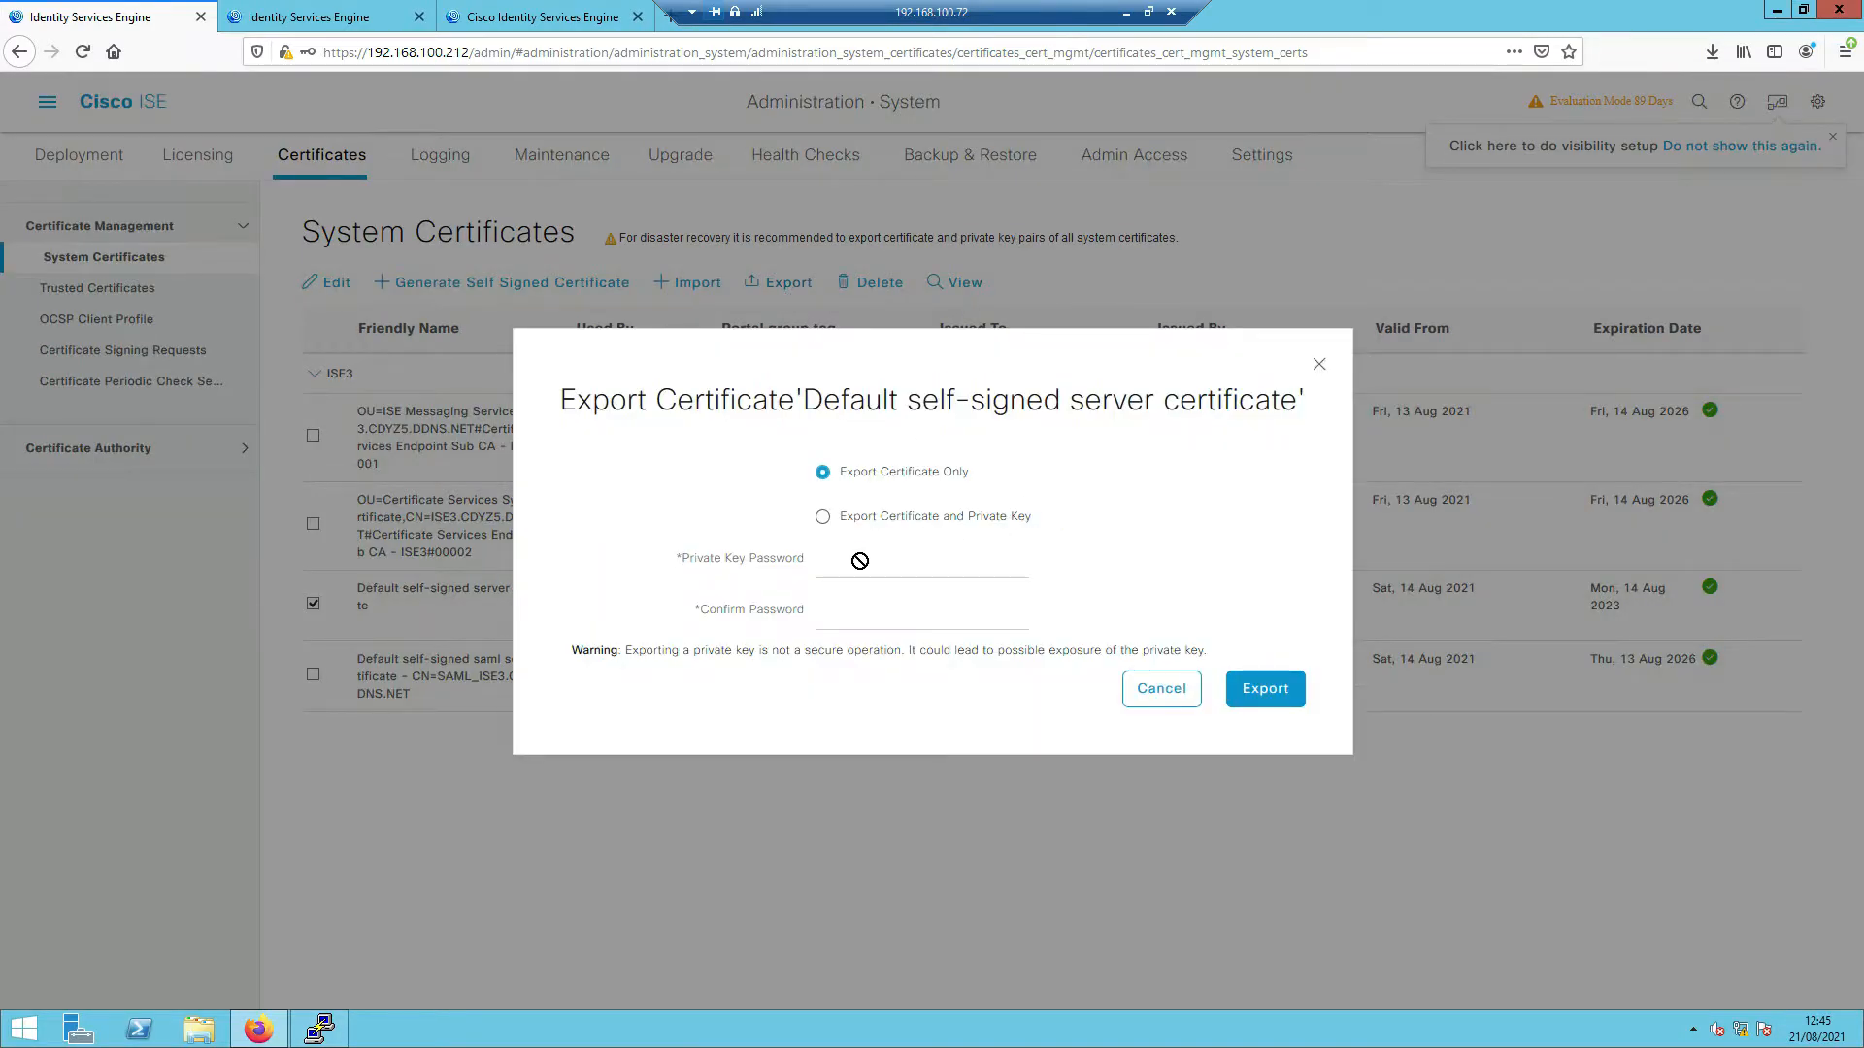
# - Download the certificate without its private key, open it in Notepad, and select all its text
pyautogui.click(1266, 691)
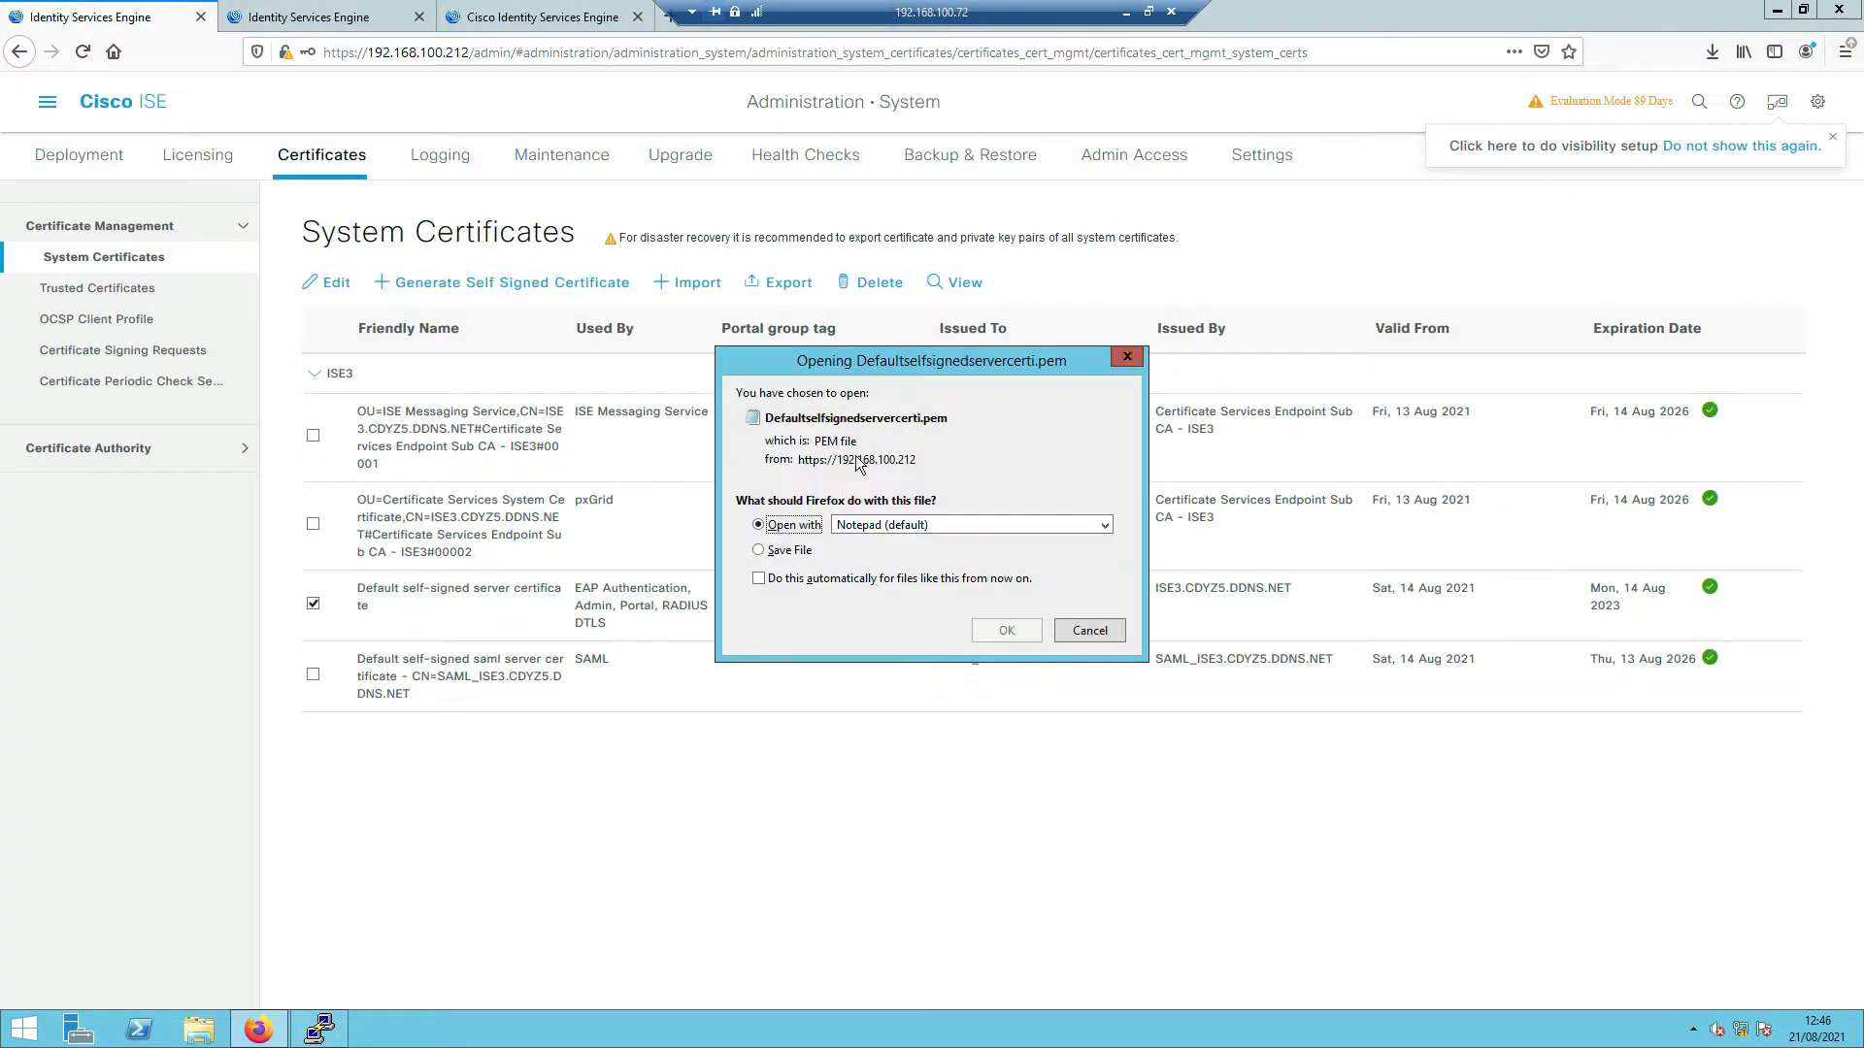
pyautogui.click(1006, 631)
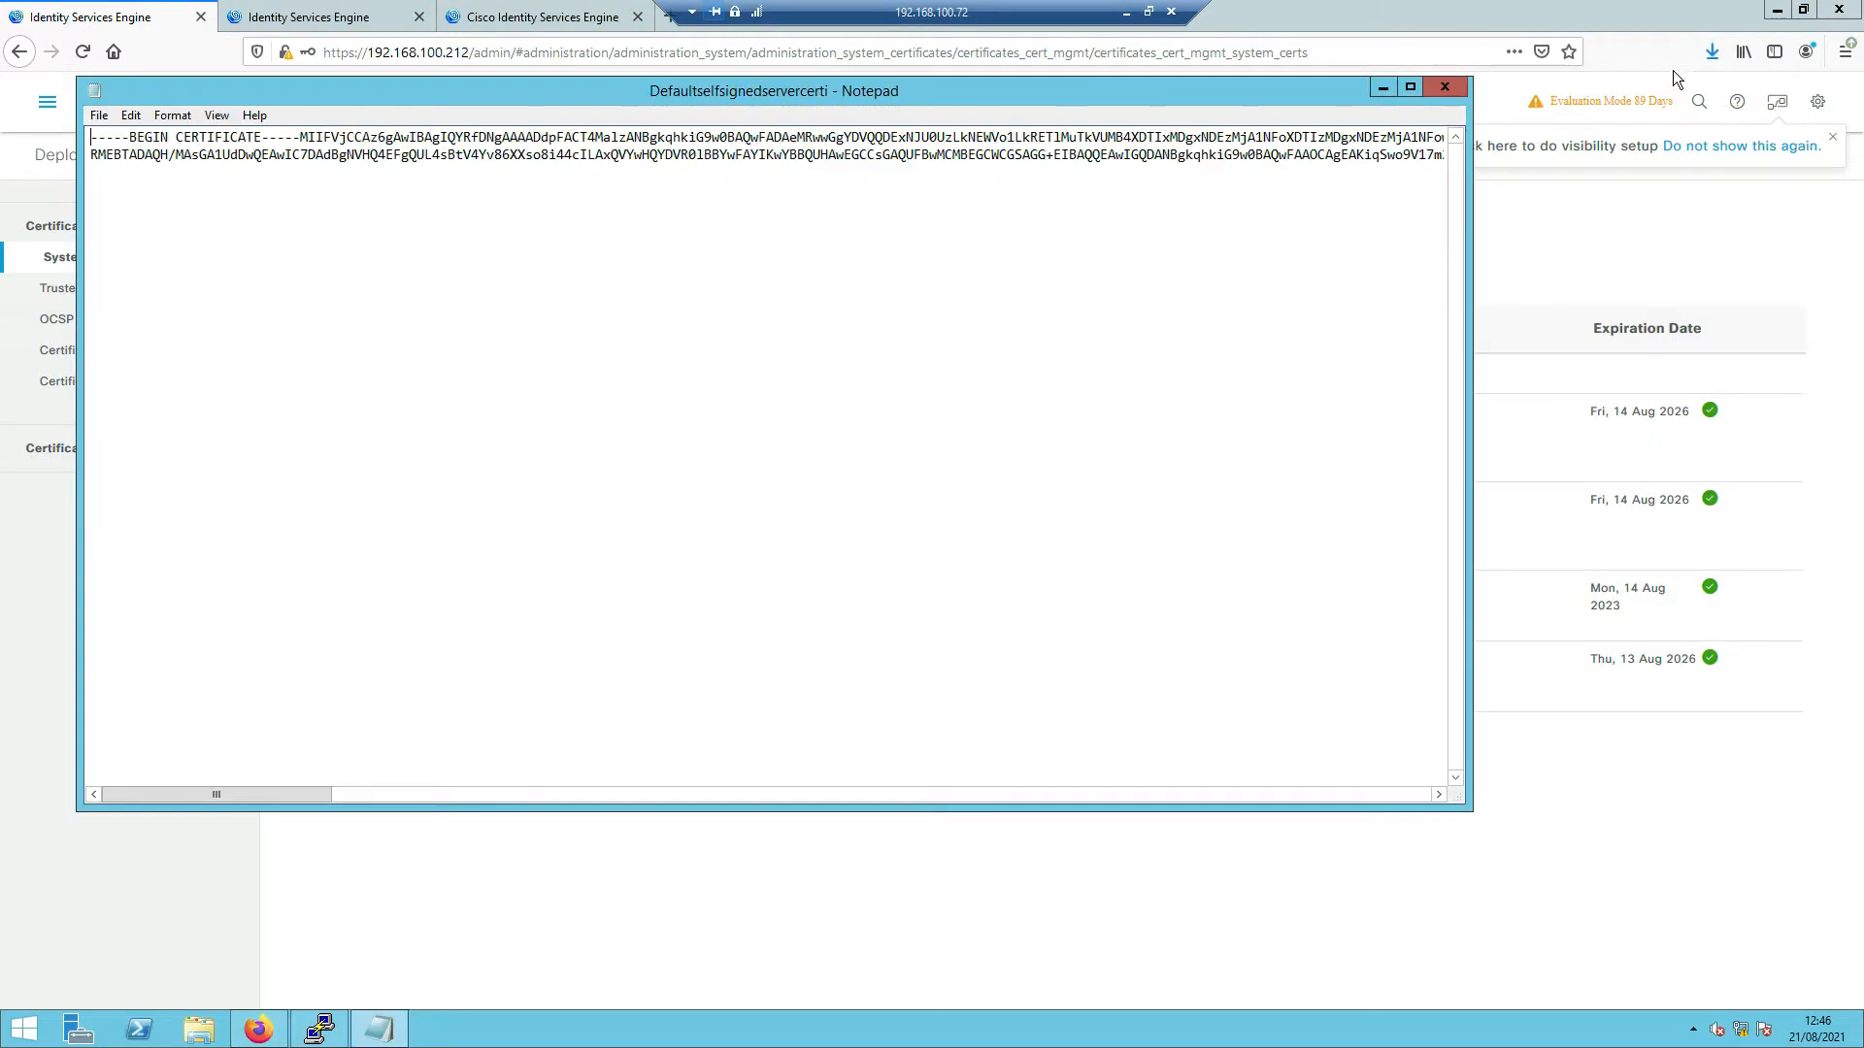
pyautogui.click(1132, 184)
pyautogui.hotkey('ctrl', 'a')
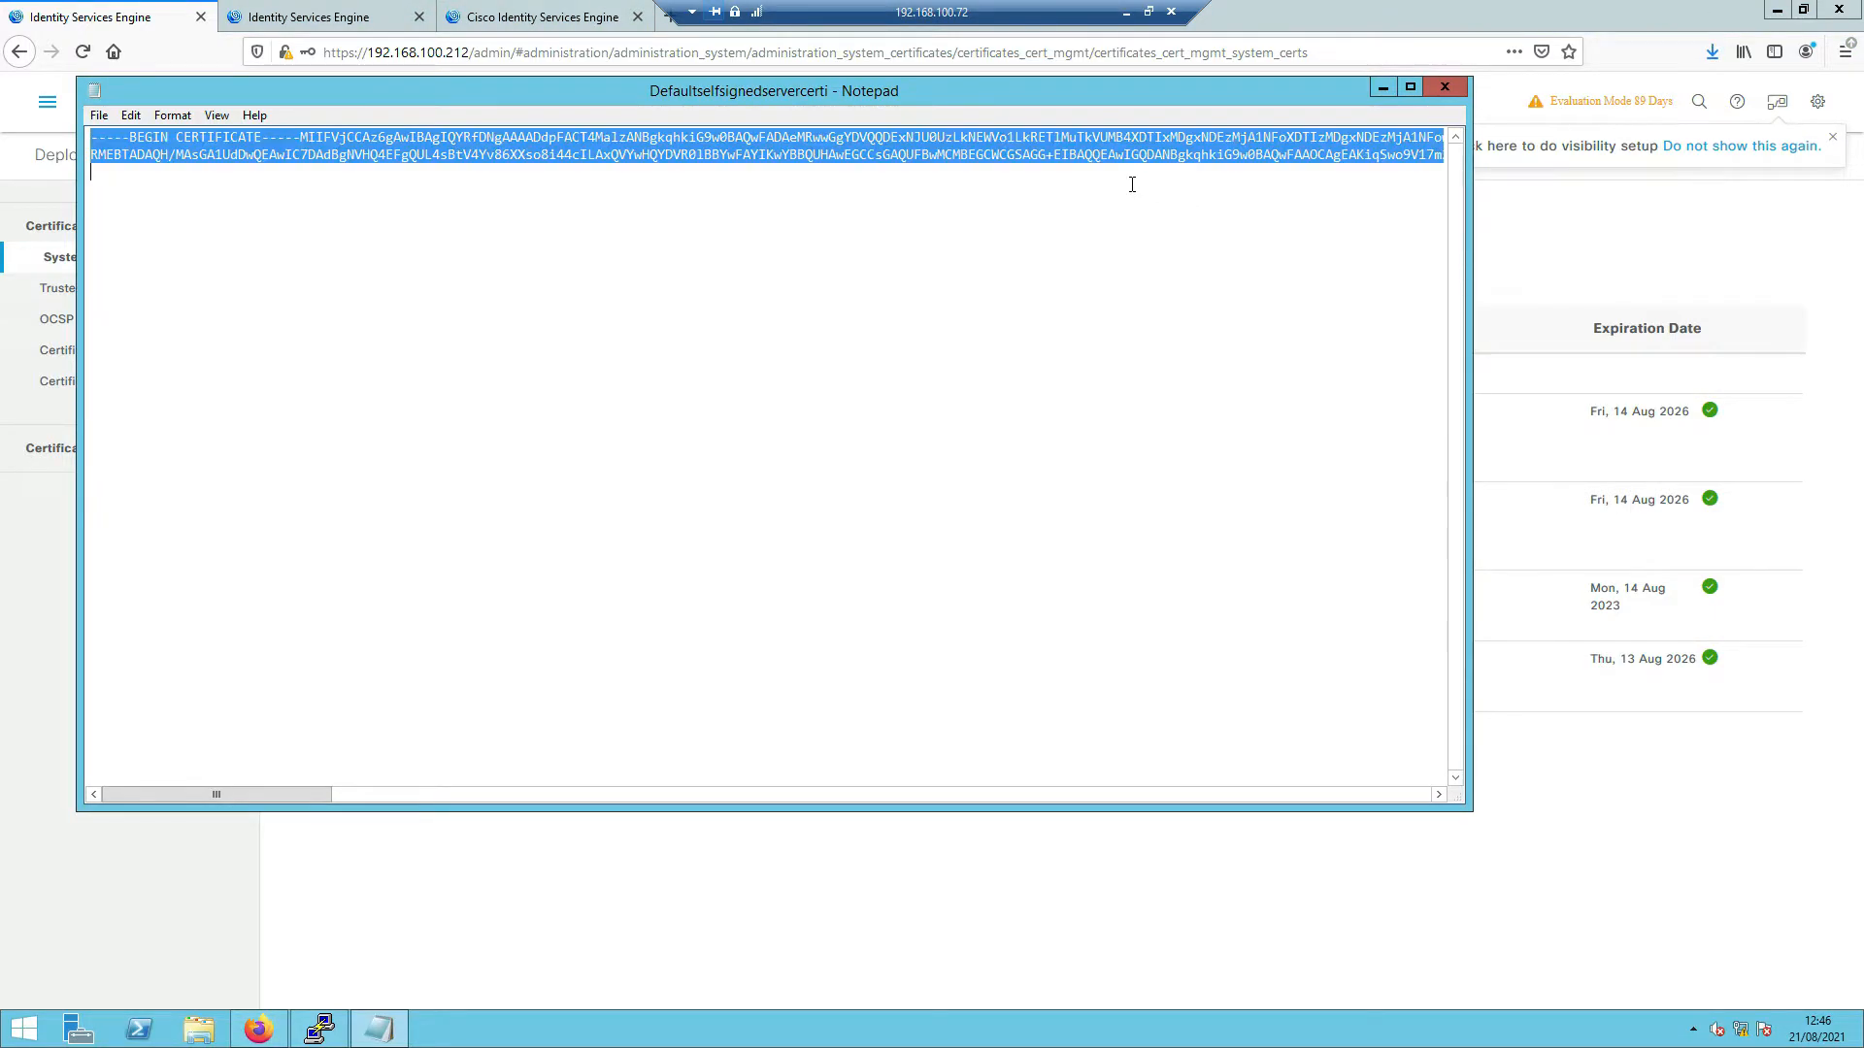
# - Return to the switch's PuTTY session at a fresh prompt
pyautogui.click(320, 1029)
pyautogui.press('Return')
pyautogui.press('Return')
pyautogui.press('Return')
pyautogui.press('Return')
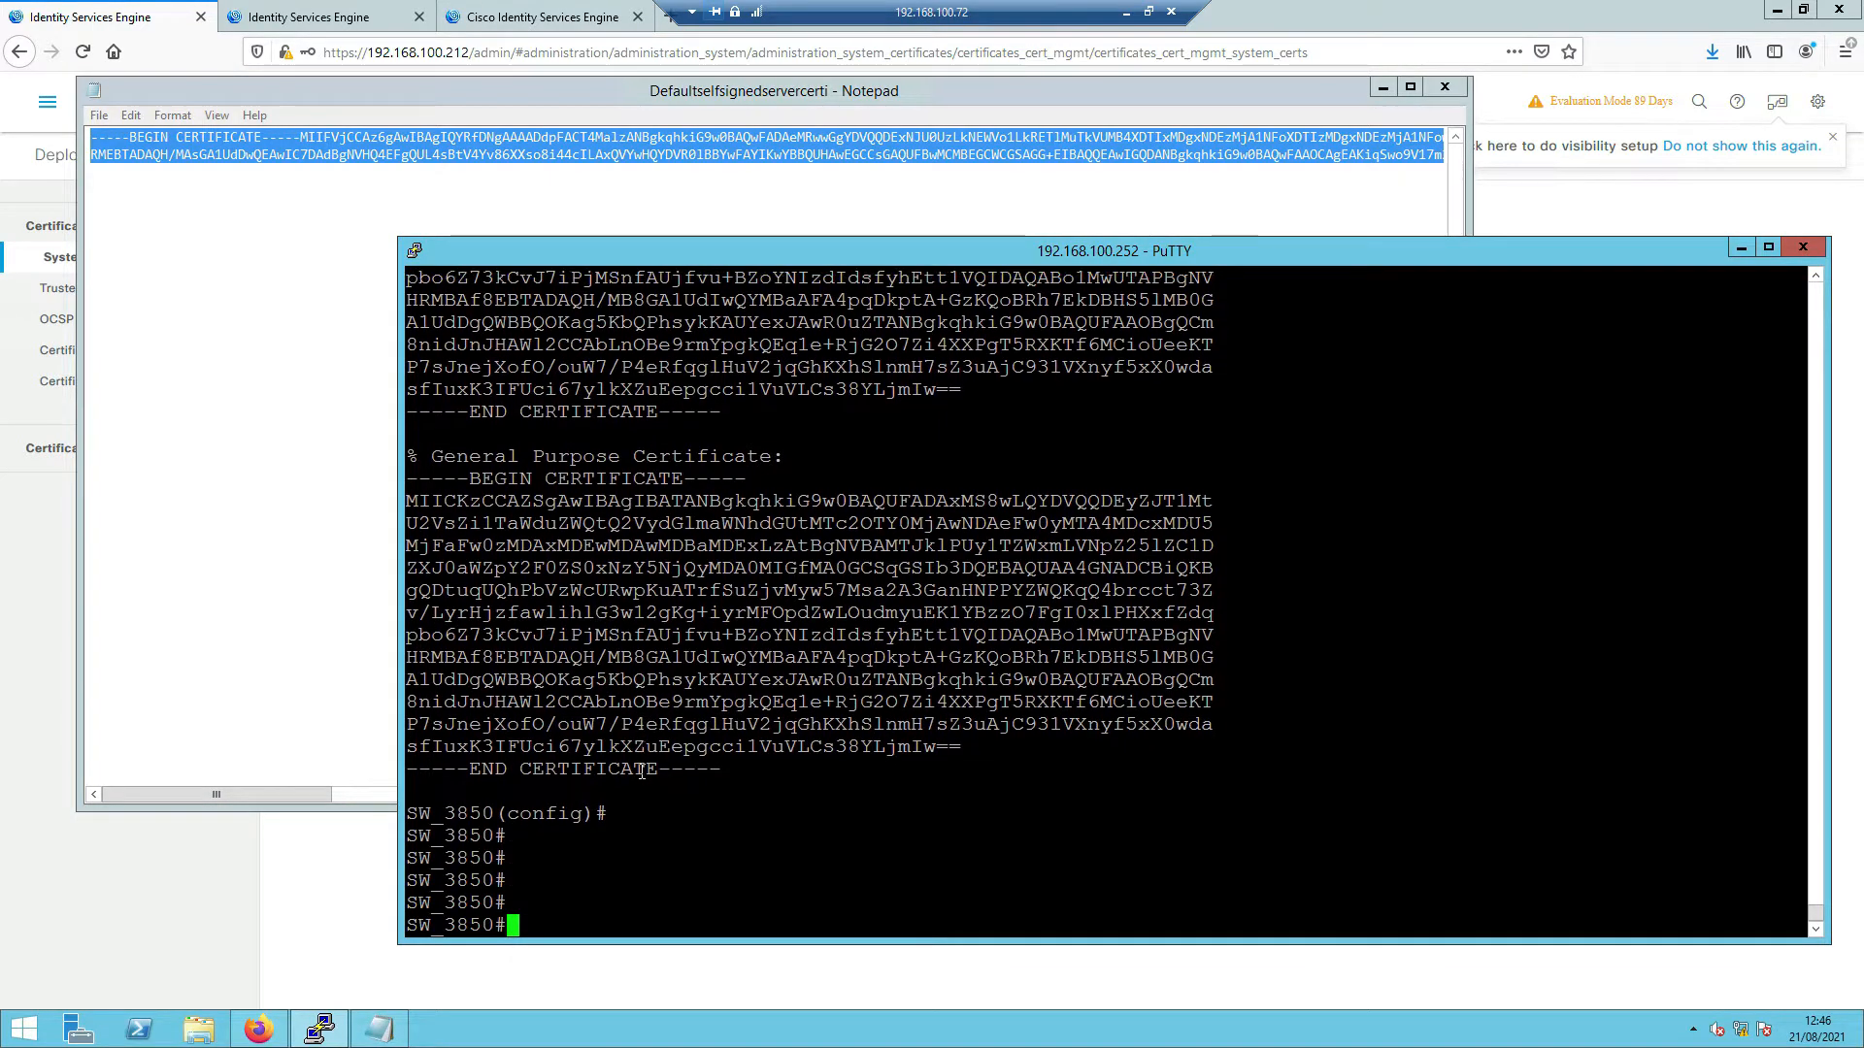
# - Enter global configuration and create the crypto pki trustpoint ISE3.0
pyautogui.write('config t')
pyautogui.press('Return')
pyautogui.write('pk')
pyautogui.press('Return')
pyautogui.write('cyr')
pyautogui.press('Tab')
pyautogui.write('pk')
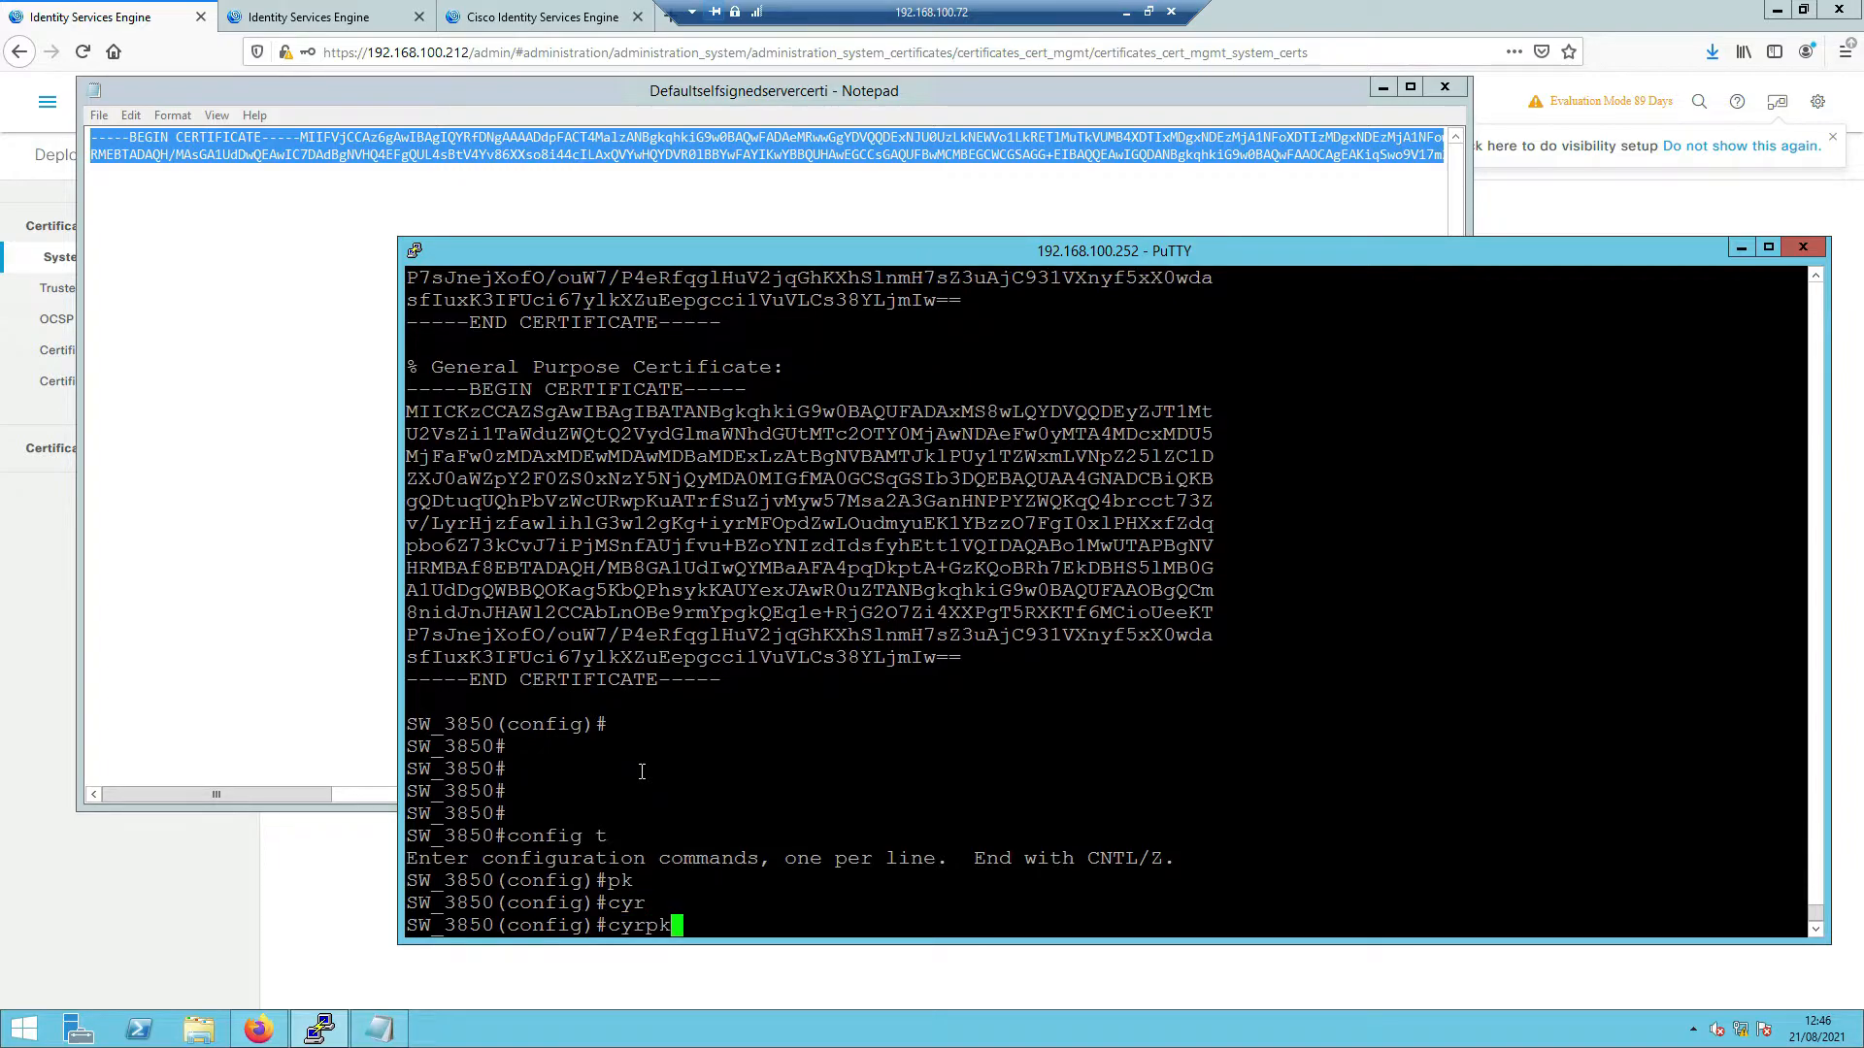
pyautogui.press('Tab')
pyautogui.press('BackSpace')
pyautogui.press('BackSpace')
pyautogui.press('BackSpace')
pyautogui.press('Tab')
pyautogui.press('BackSpace')
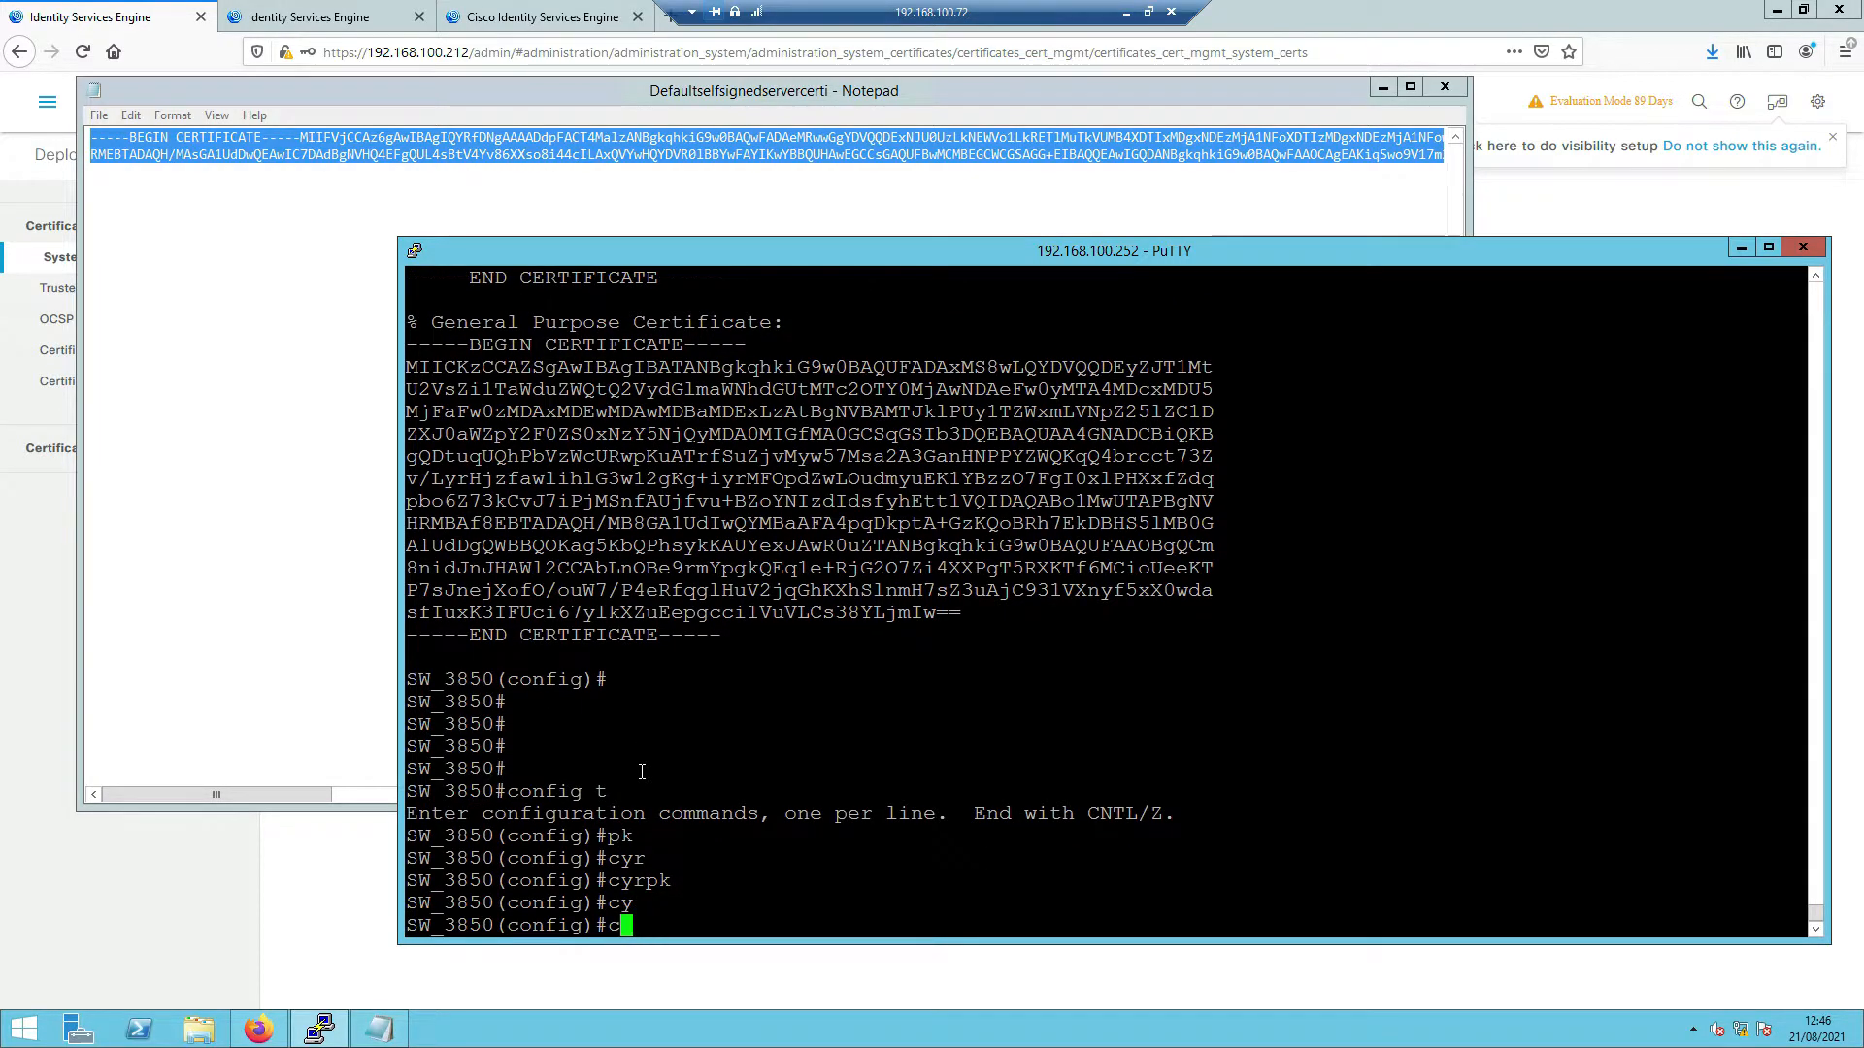
pyautogui.write('r')
pyautogui.press('Tab')
pyautogui.write('pk')
pyautogui.press('Tab')
pyautogui.write('?')
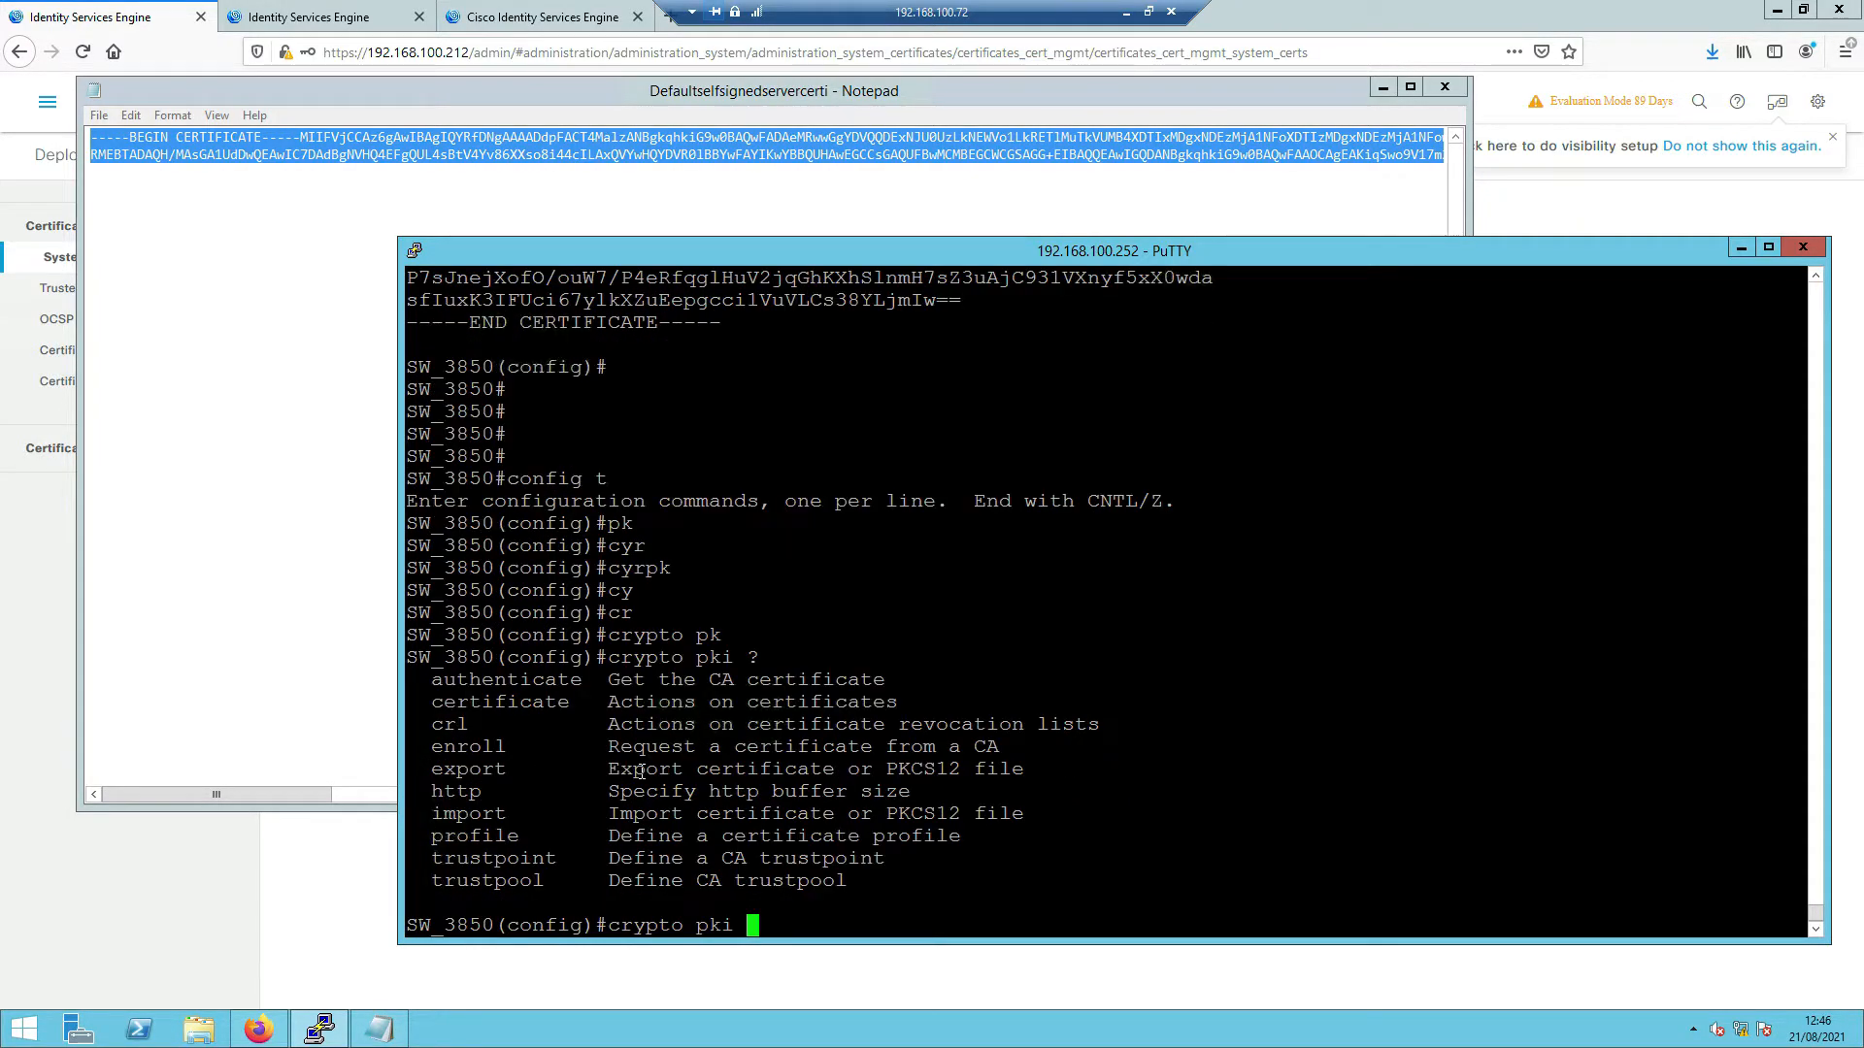
pyautogui.write('t')
pyautogui.press('Tab')
pyautogui.write('rustpo?i')
pyautogui.press('Tab')
pyautogui.write('?ISE3.0')
pyautogui.press('Return')
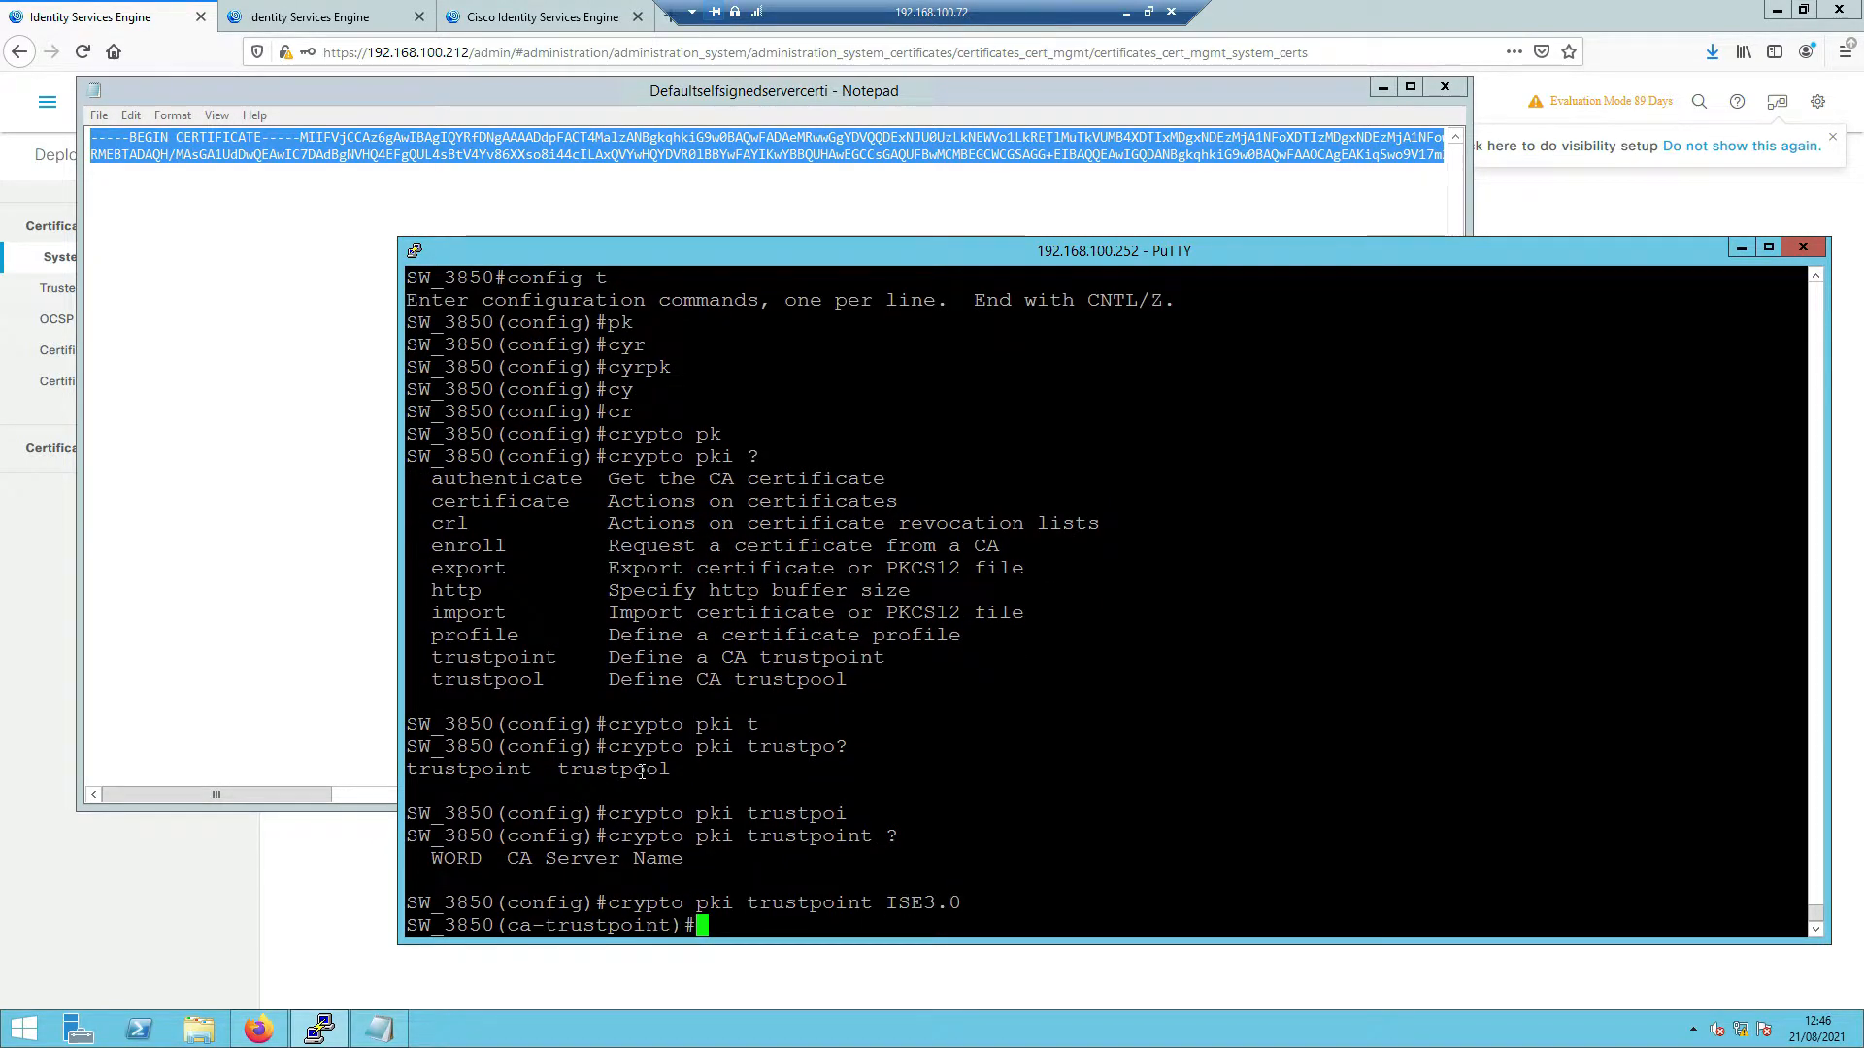
# - Set the ISE3.0 trustpoint to enrollment terminal and exit its settings
pyautogui.press('Return')
pyautogui.write('en')
pyautogui.press('Tab')
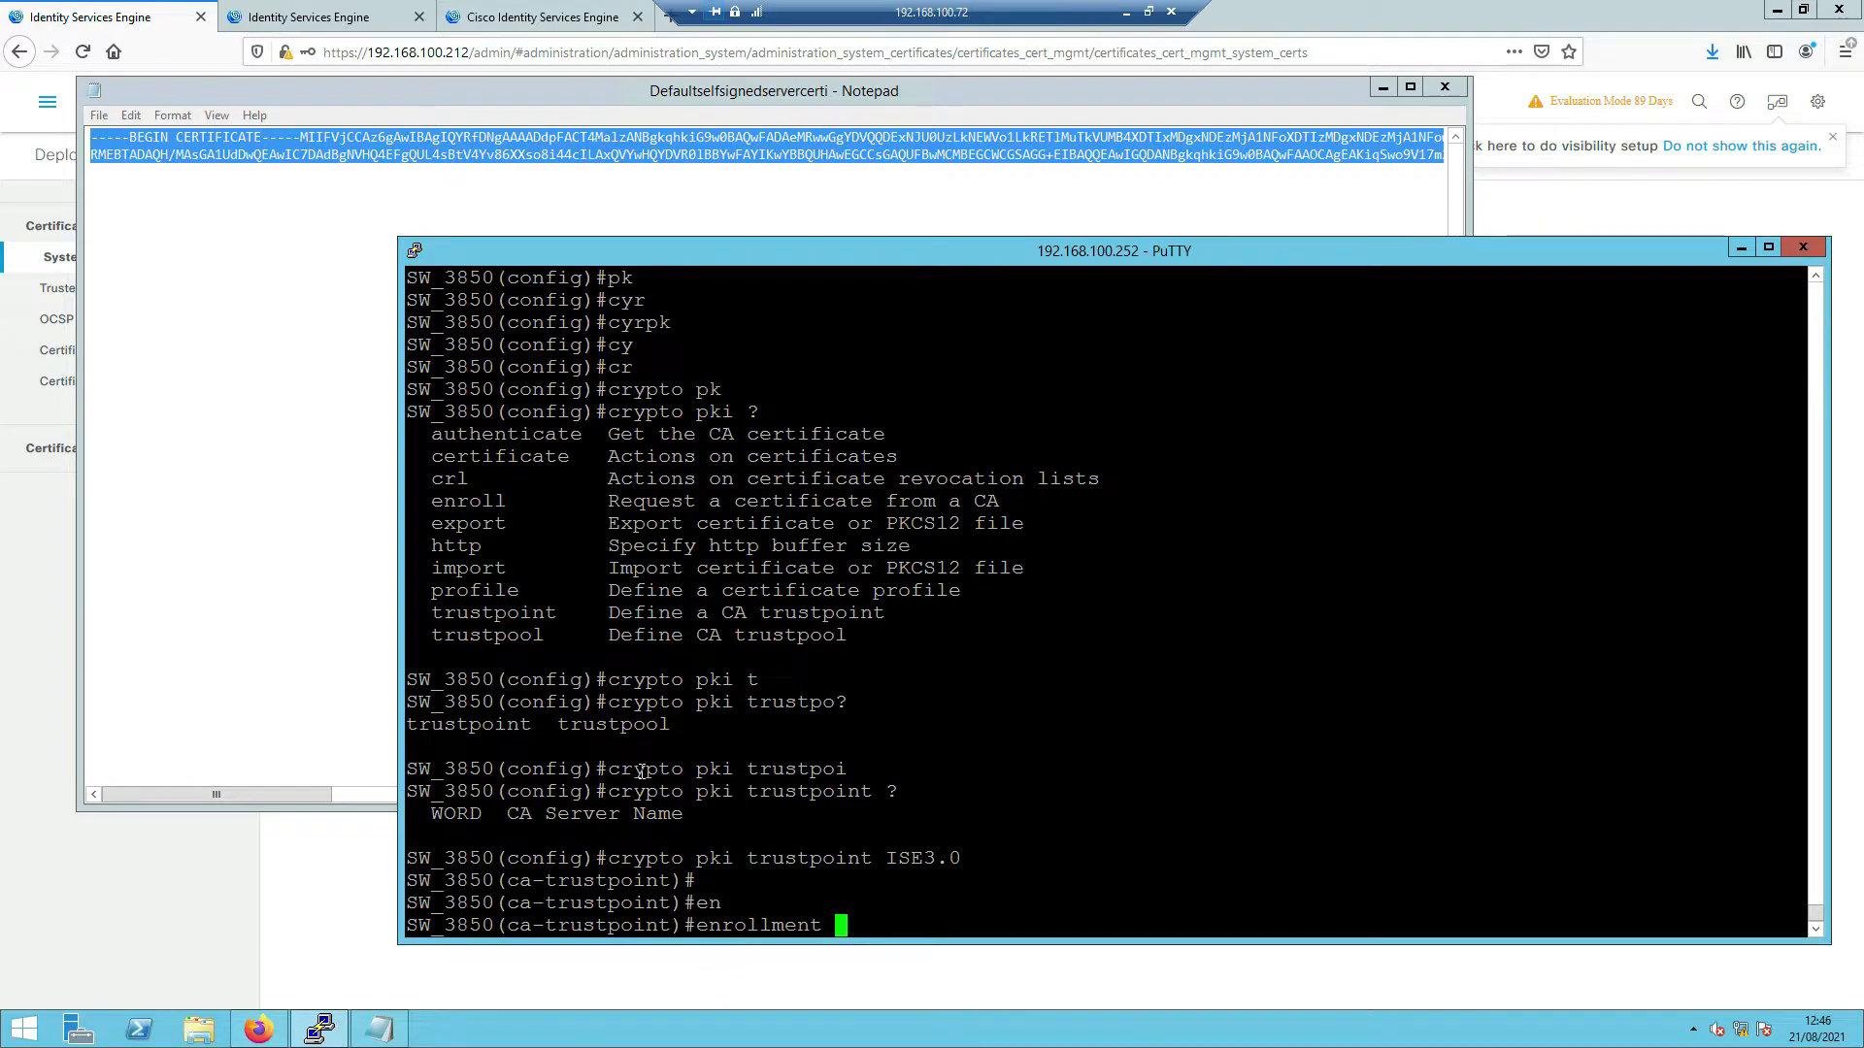
pyautogui.write('t')
pyautogui.press('Tab')
pyautogui.press('Return')
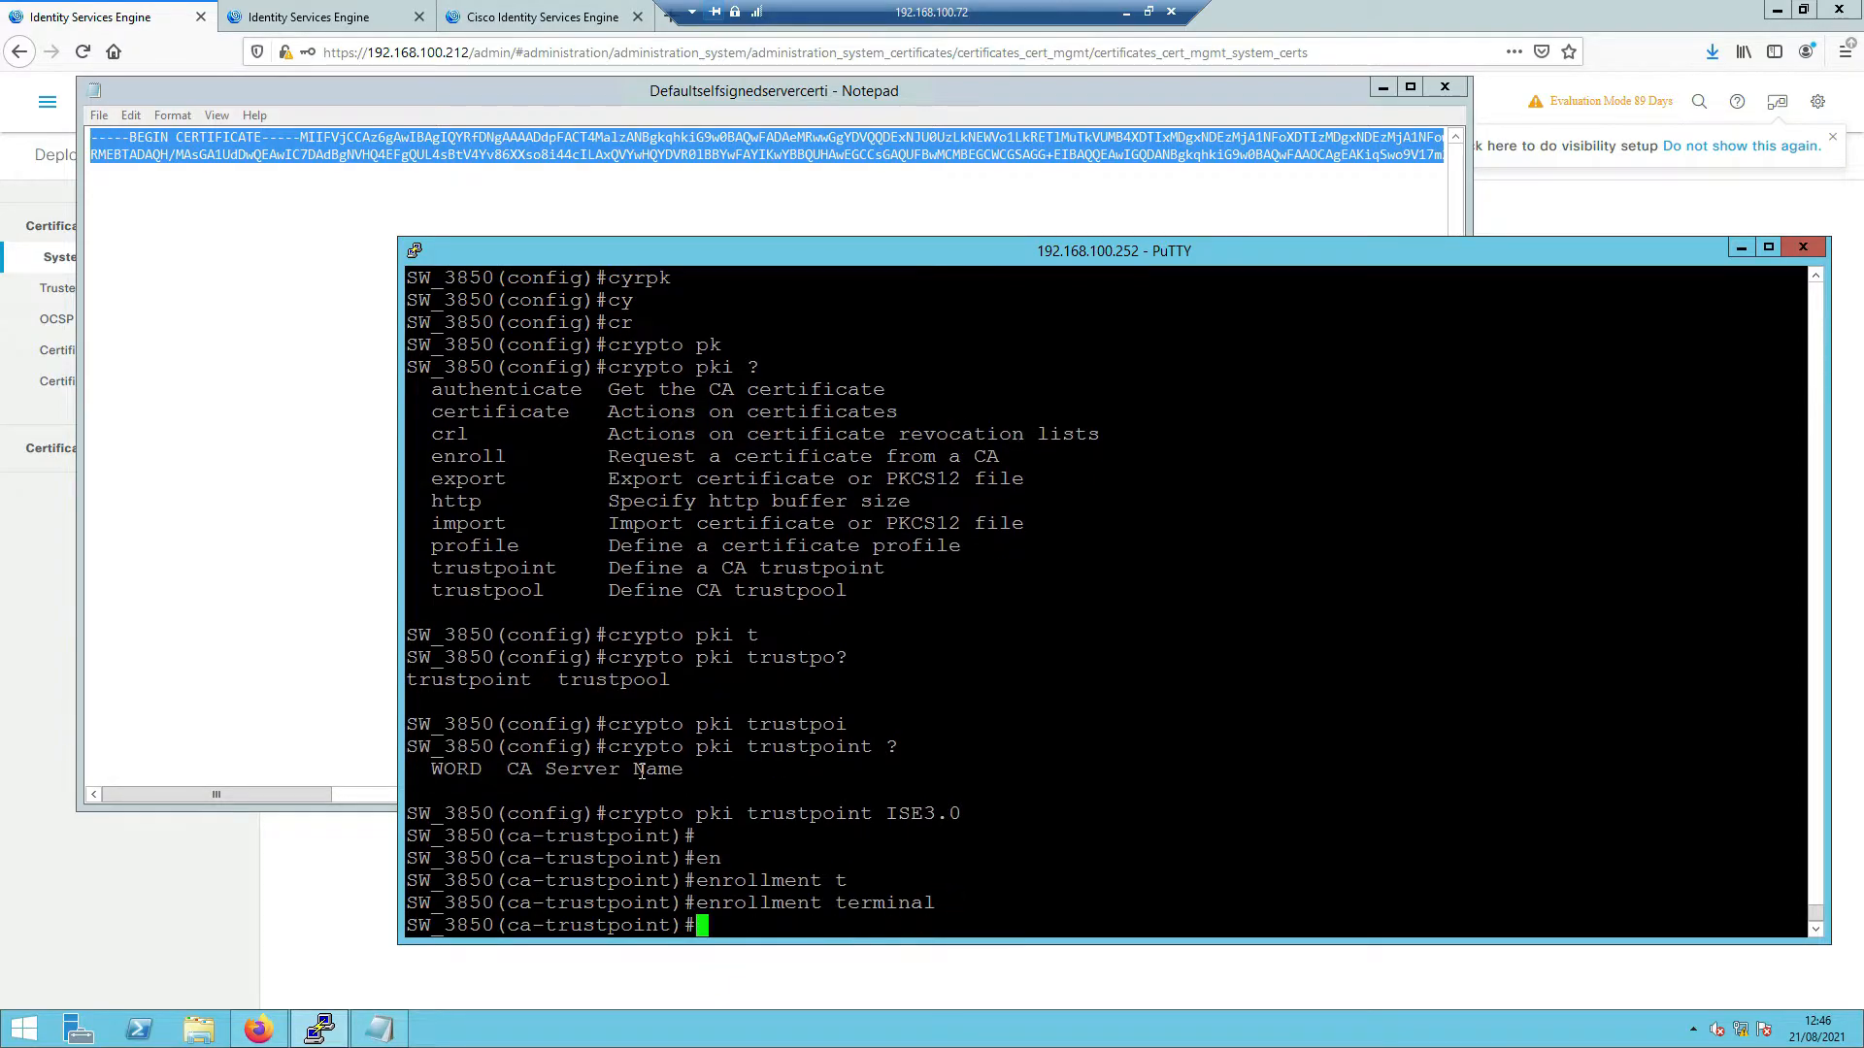
pyautogui.press('Return')
pyautogui.press('Return')
pyautogui.write('exi')
pyautogui.press('Tab')
pyautogui.press('Return')
pyautogui.press('Return')
# - Run crypto pki authenticate ISE3.0, paste the ISE certificate, and accept it as trusted CA
pyautogui.write('cry')
pyautogui.press('Tab')
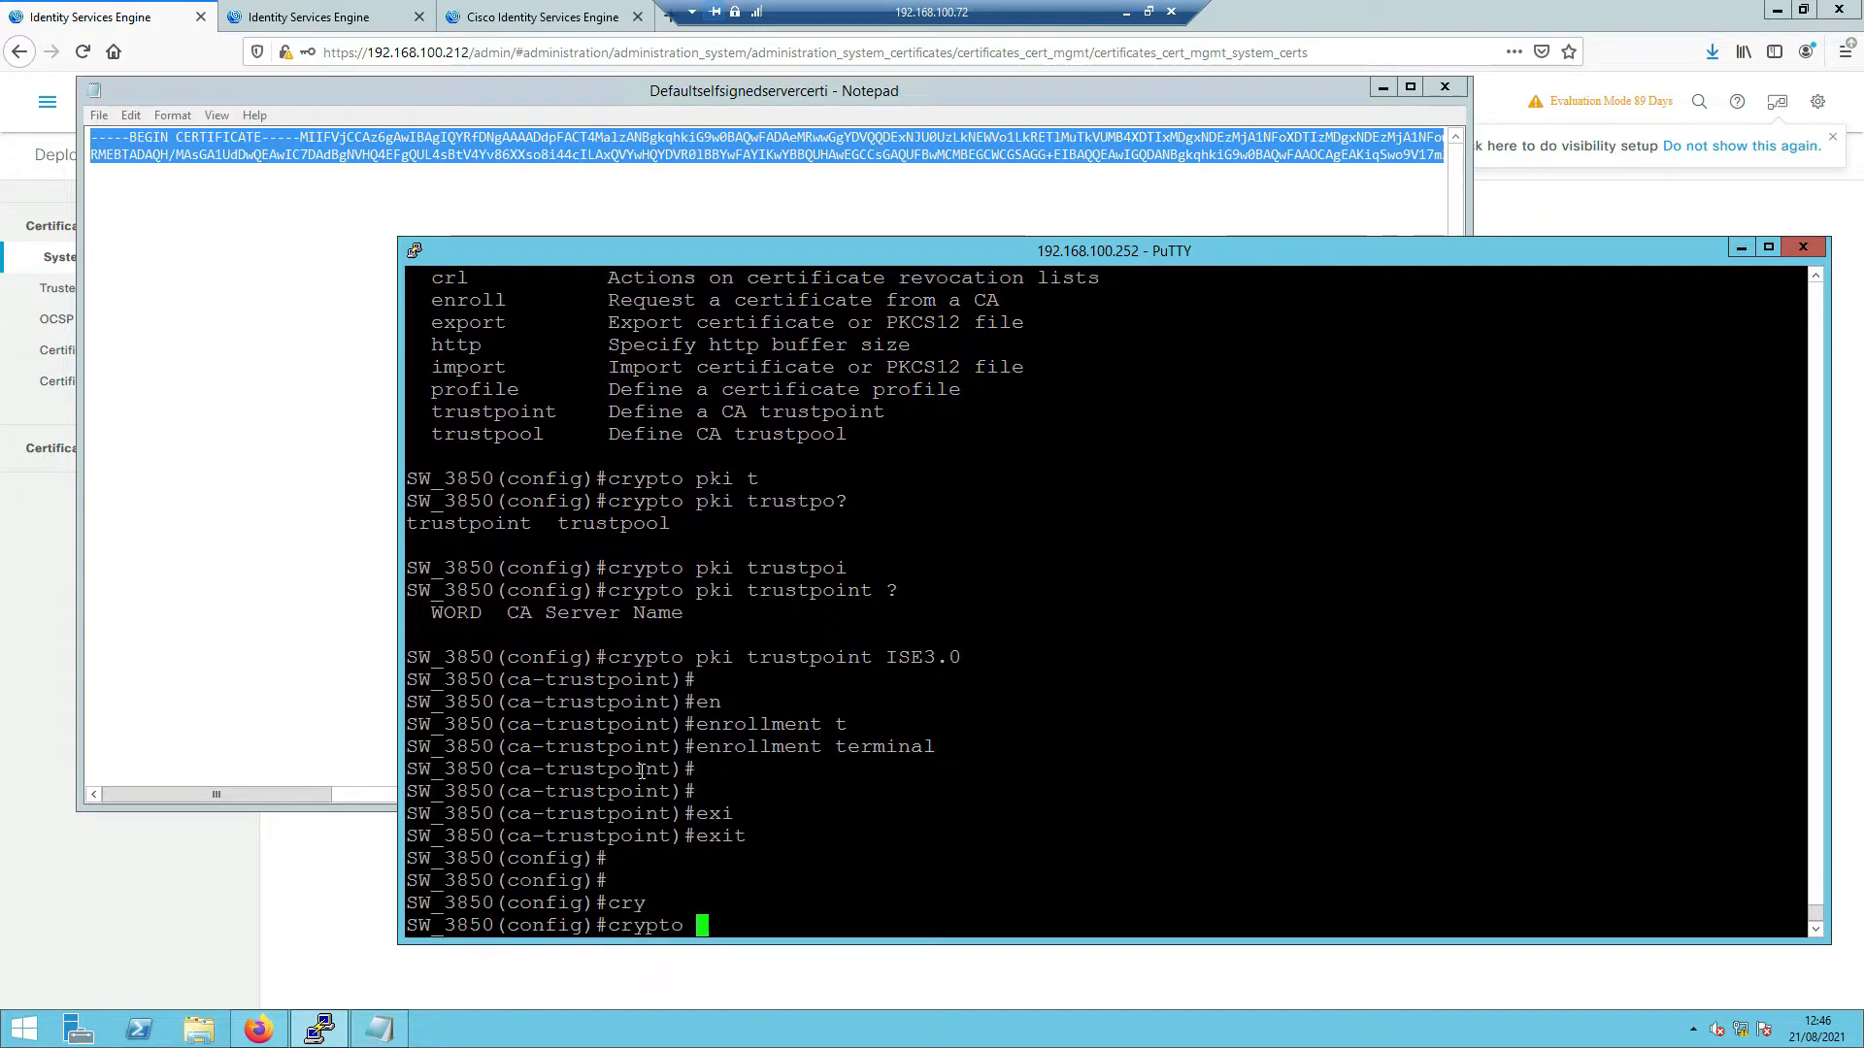
pyautogui.write('pk')
pyautogui.press('Tab')
pyautogui.write('au')
pyautogui.press('Tab')
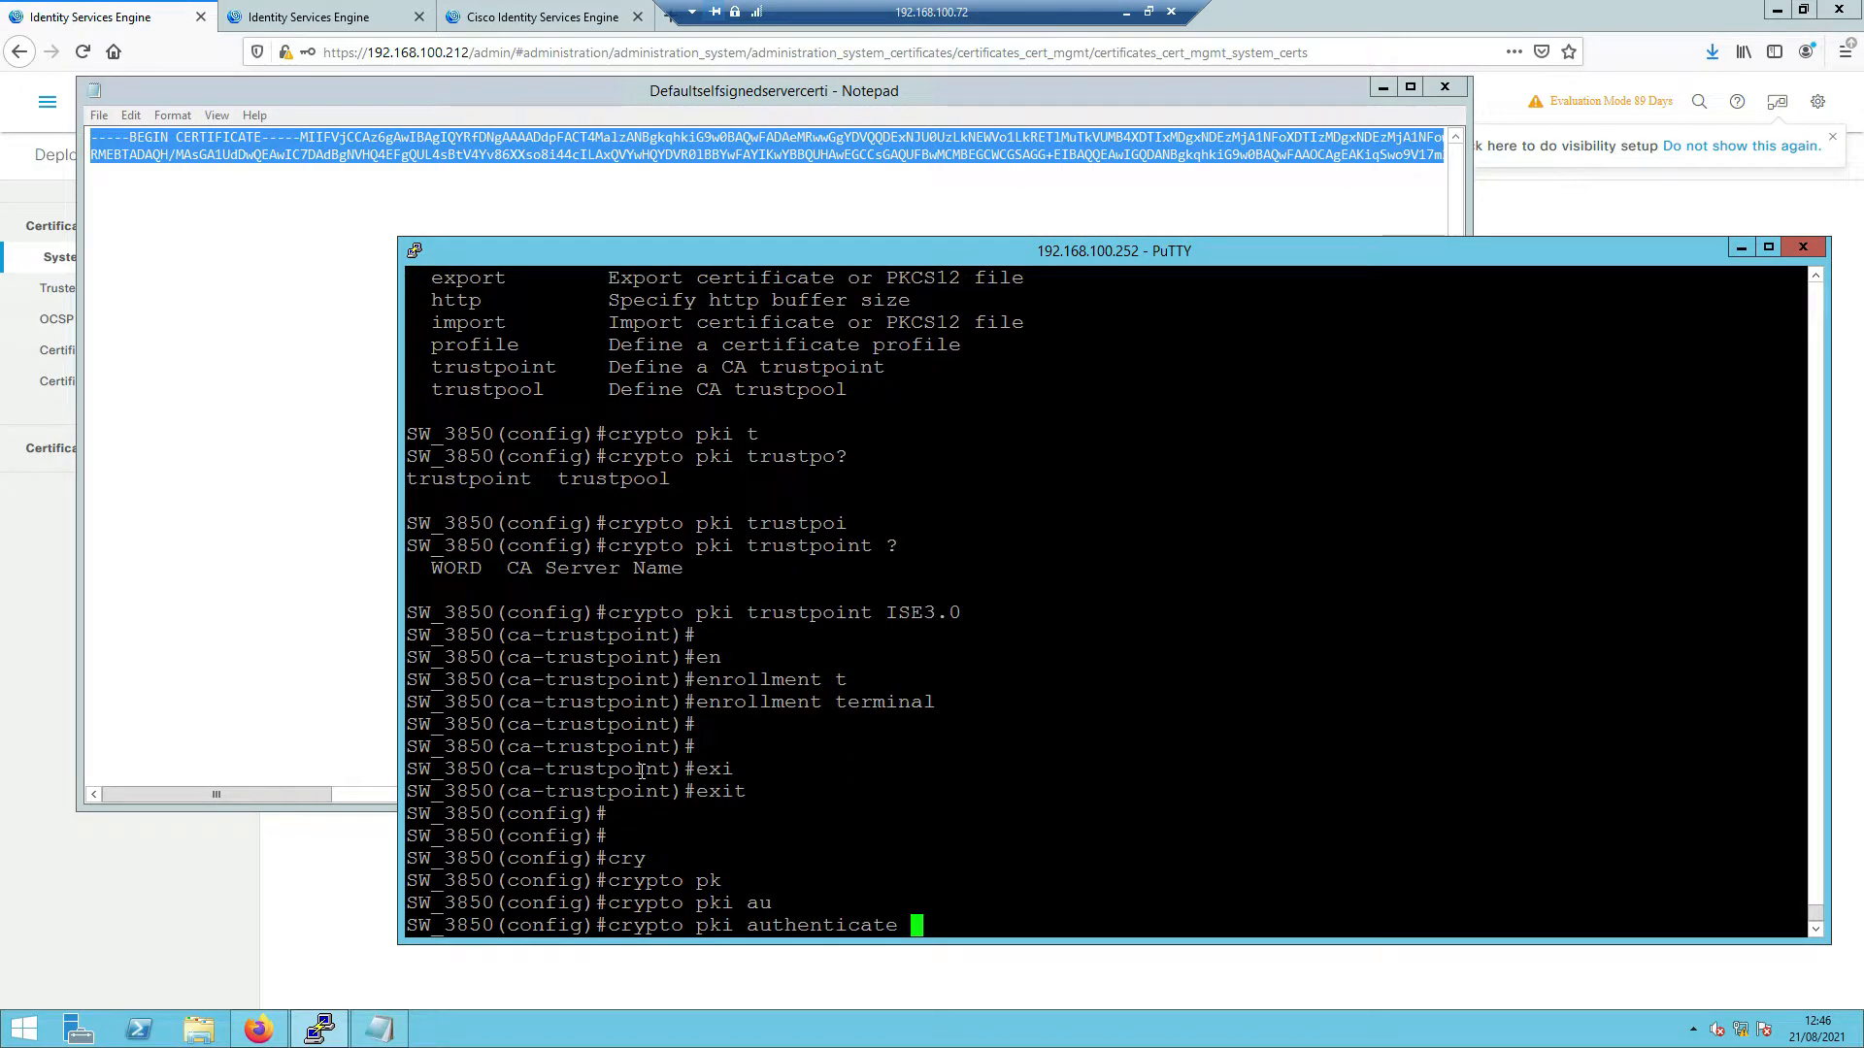
pyautogui.write('?')
pyautogui.write('ISE')
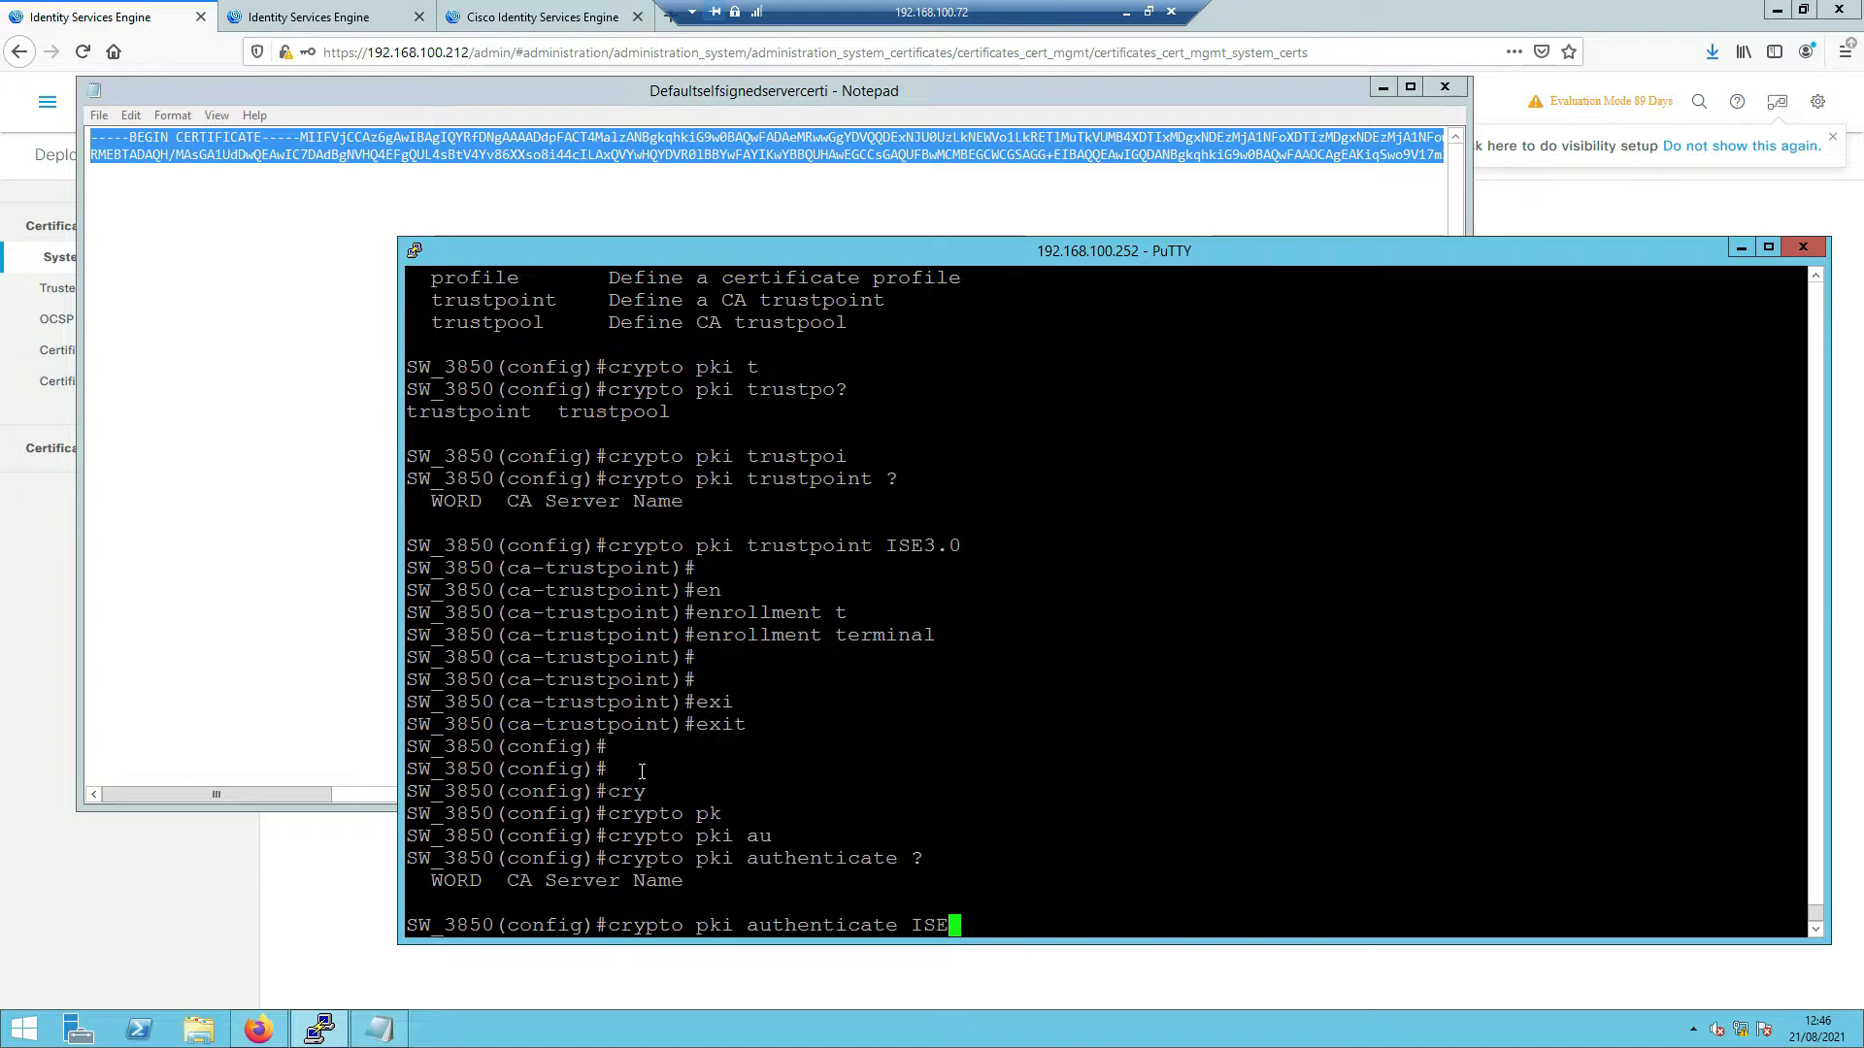
pyautogui.write('3.0')
pyautogui.press('Return')
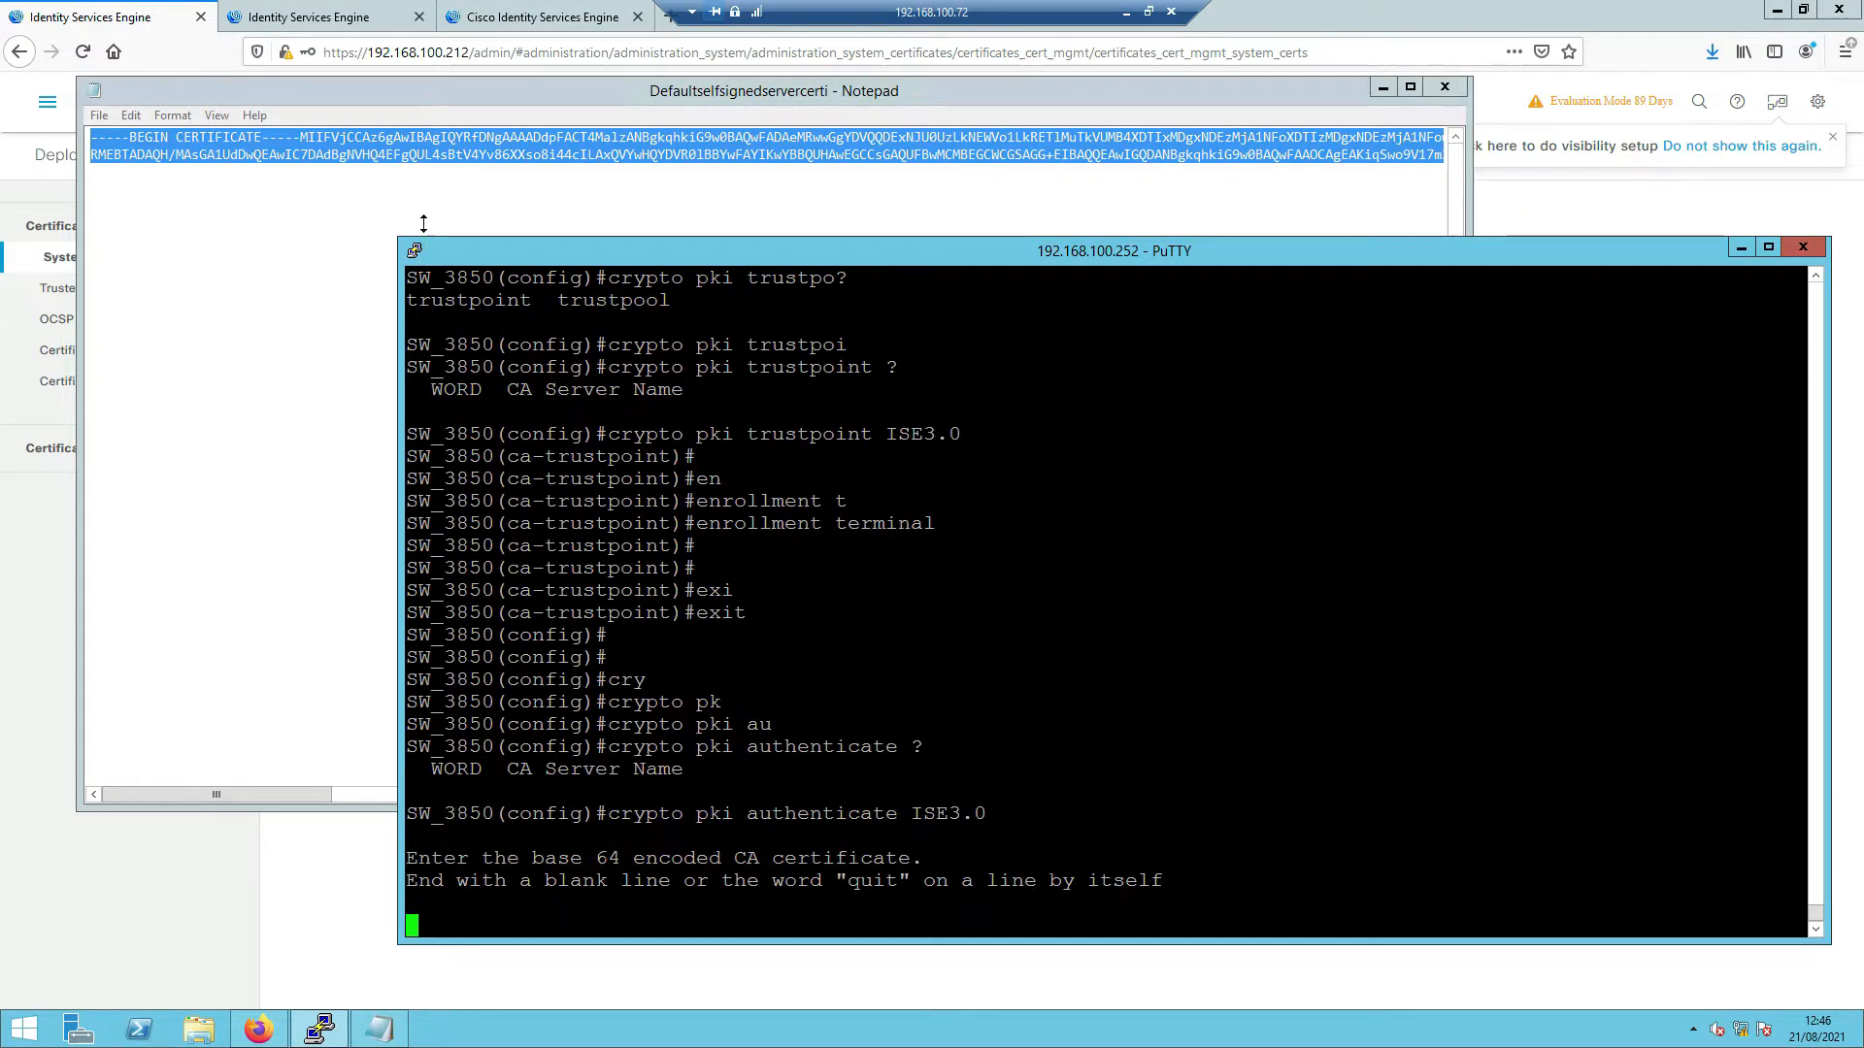
pyautogui.rightClick(443, 156)
pyautogui.click(507, 207)
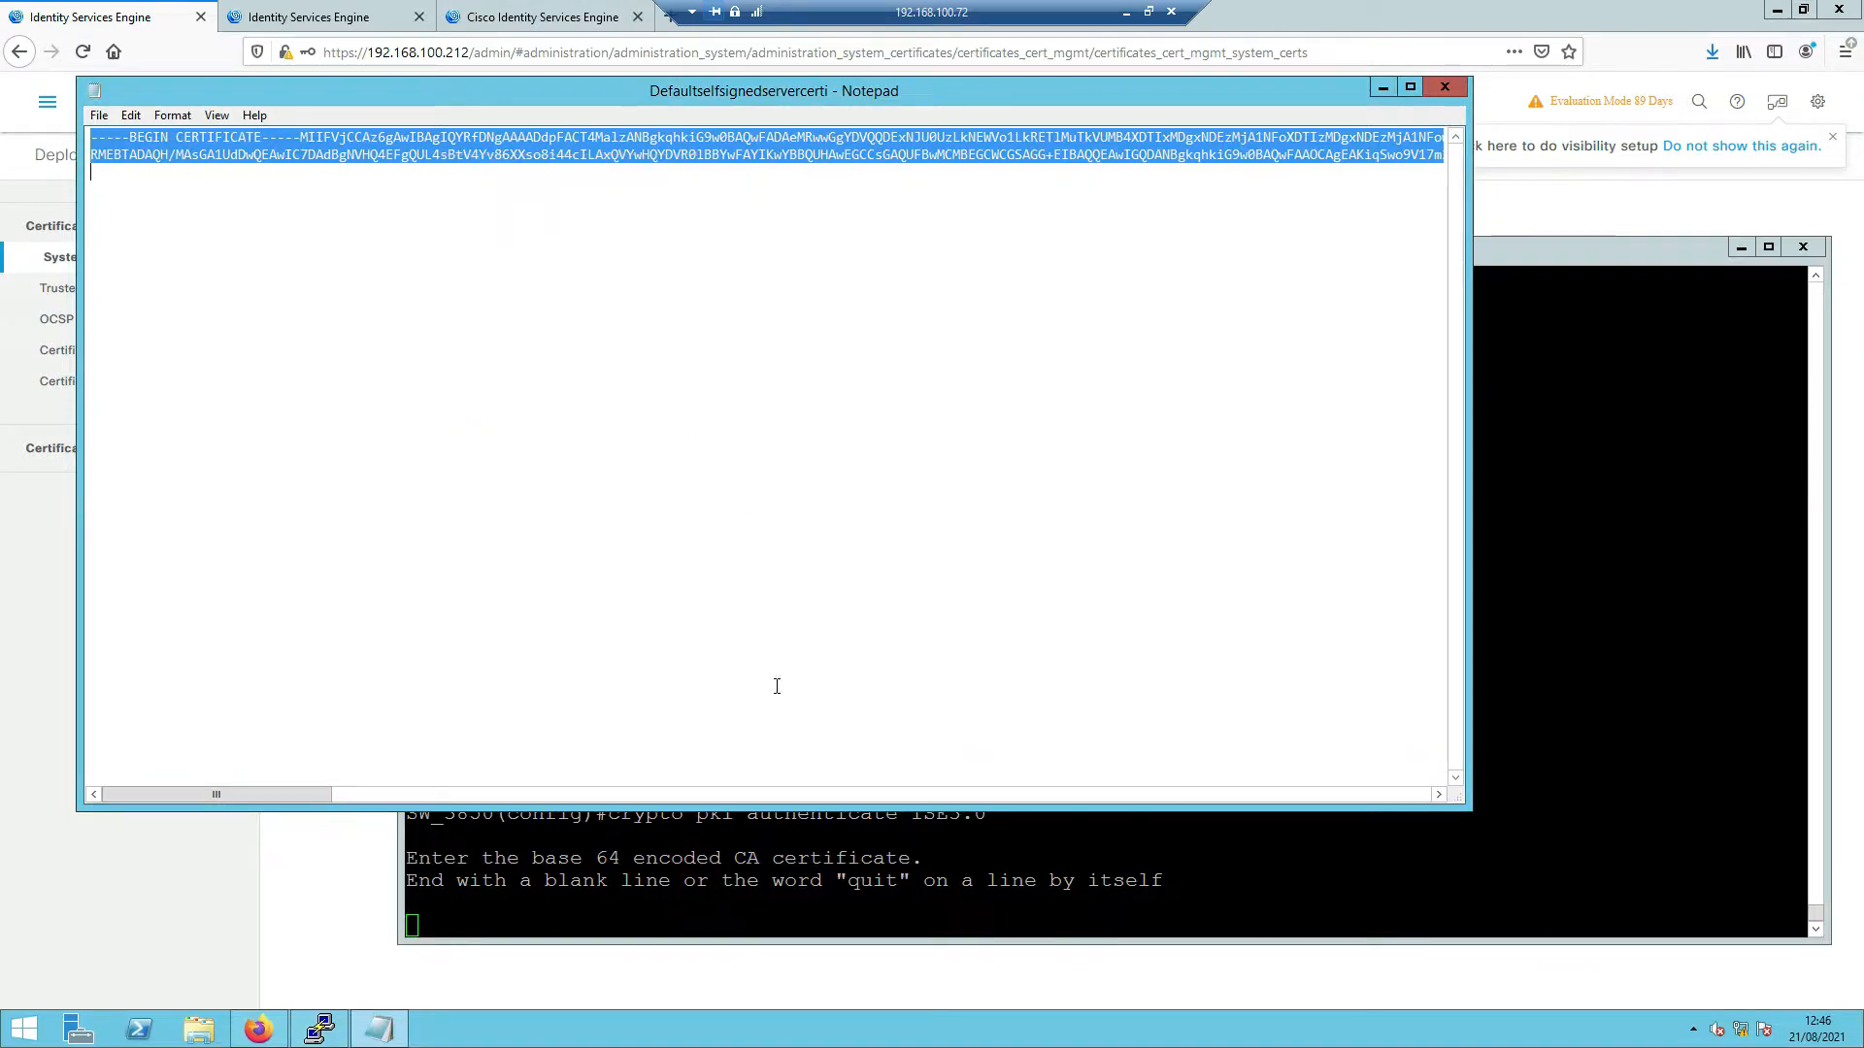
pyautogui.click(780, 843)
pyautogui.rightClick(780, 844)
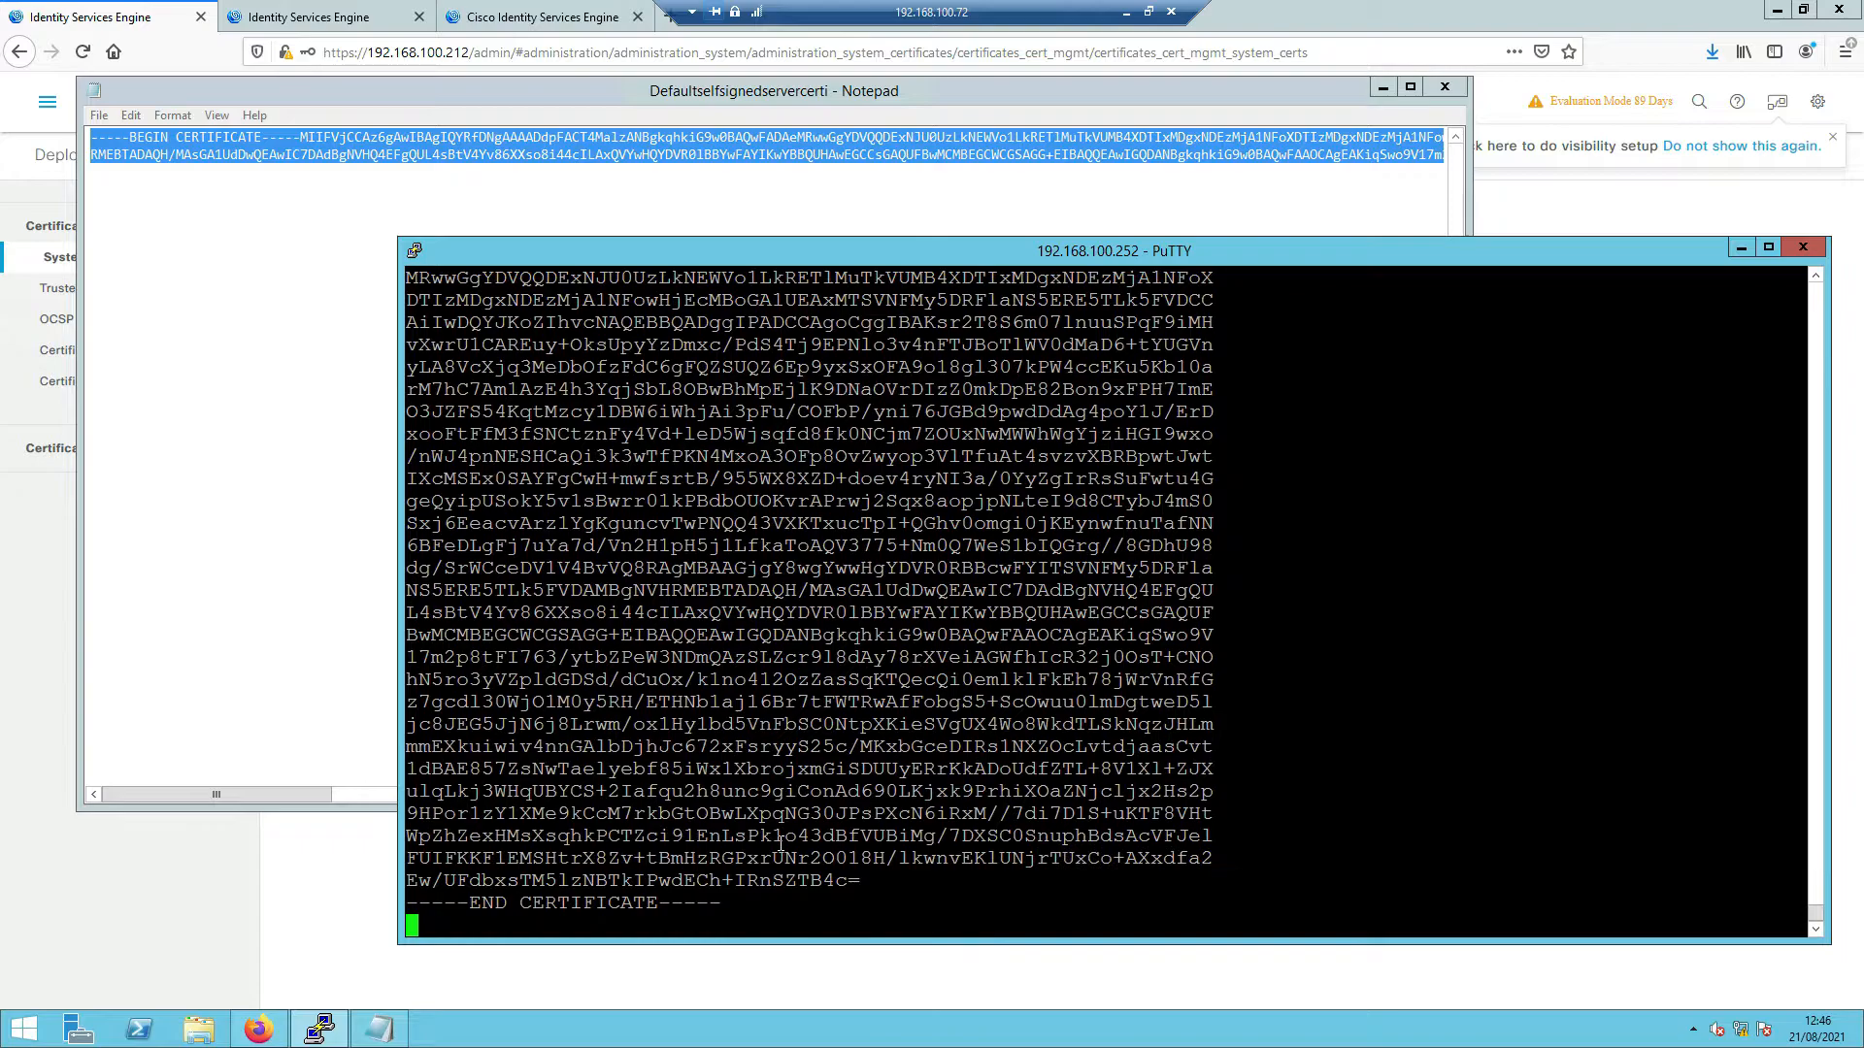
pyautogui.write('quit')
pyautogui.press('Return')
pyautogui.write('yes')
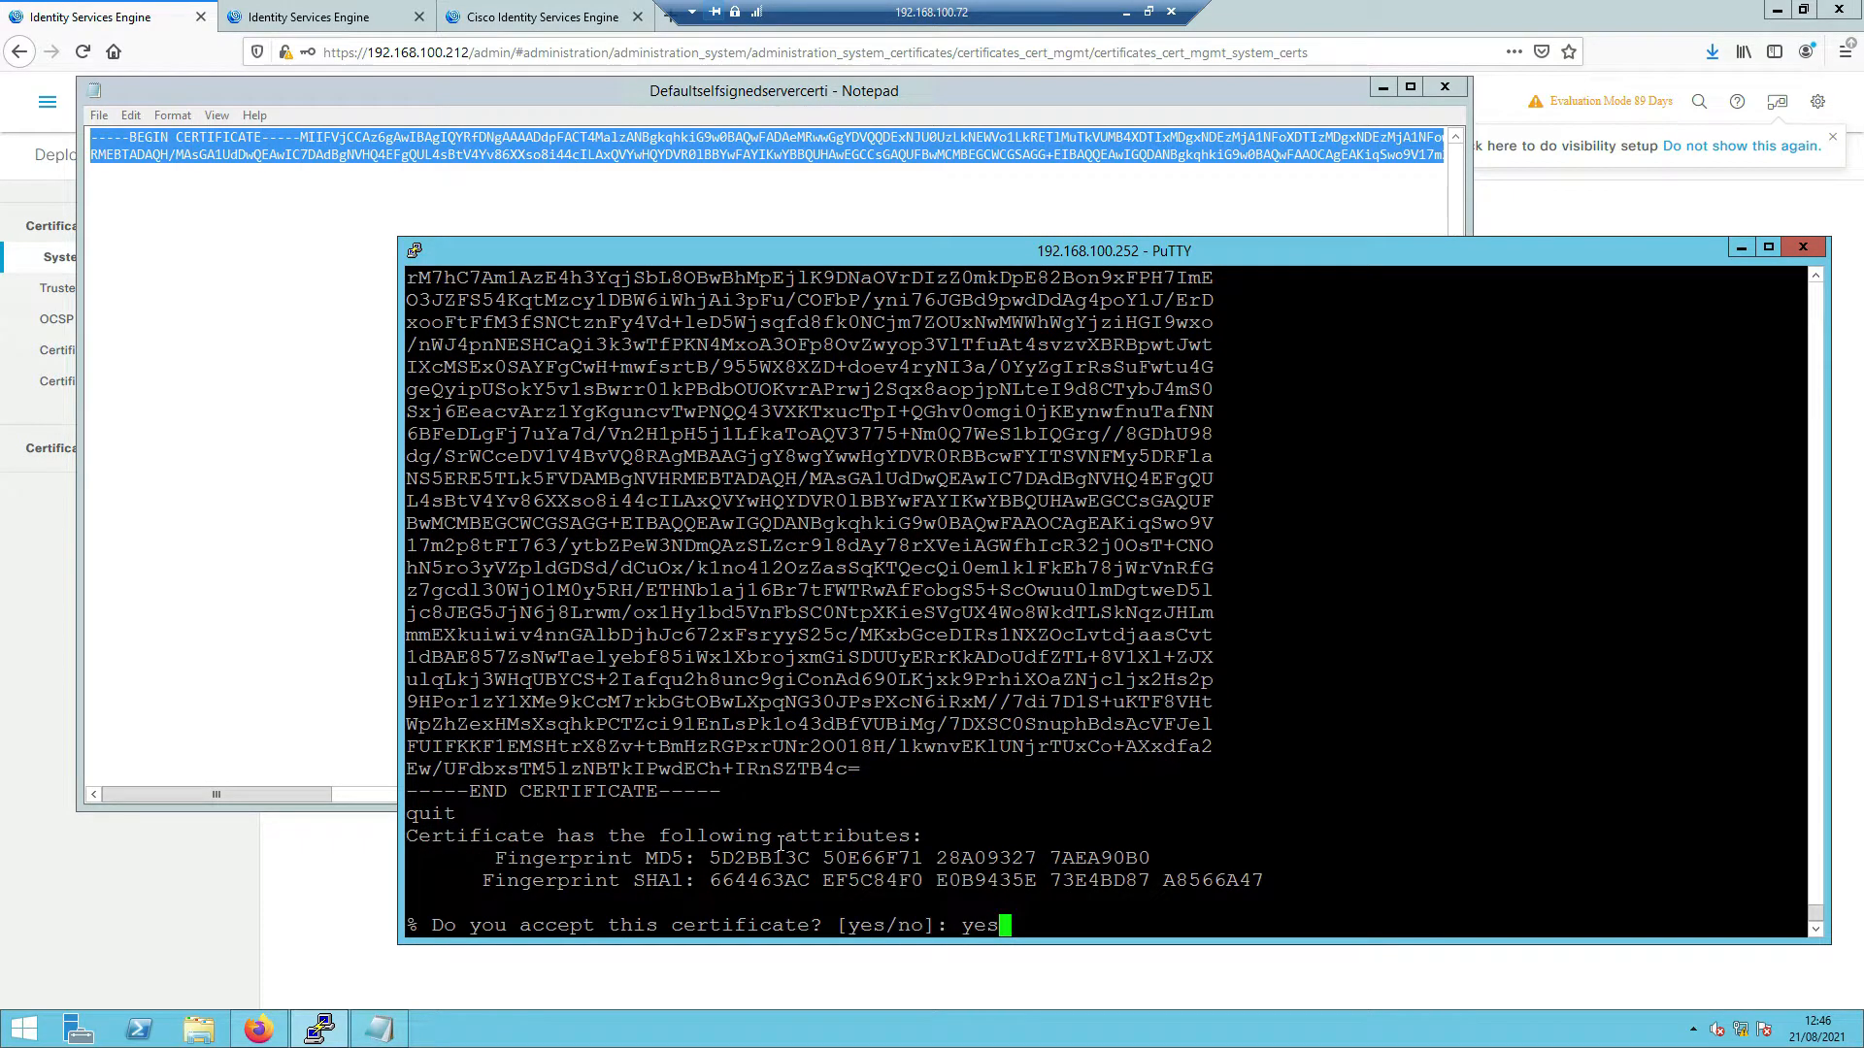
pyautogui.press('Return')
pyautogui.press('Return')
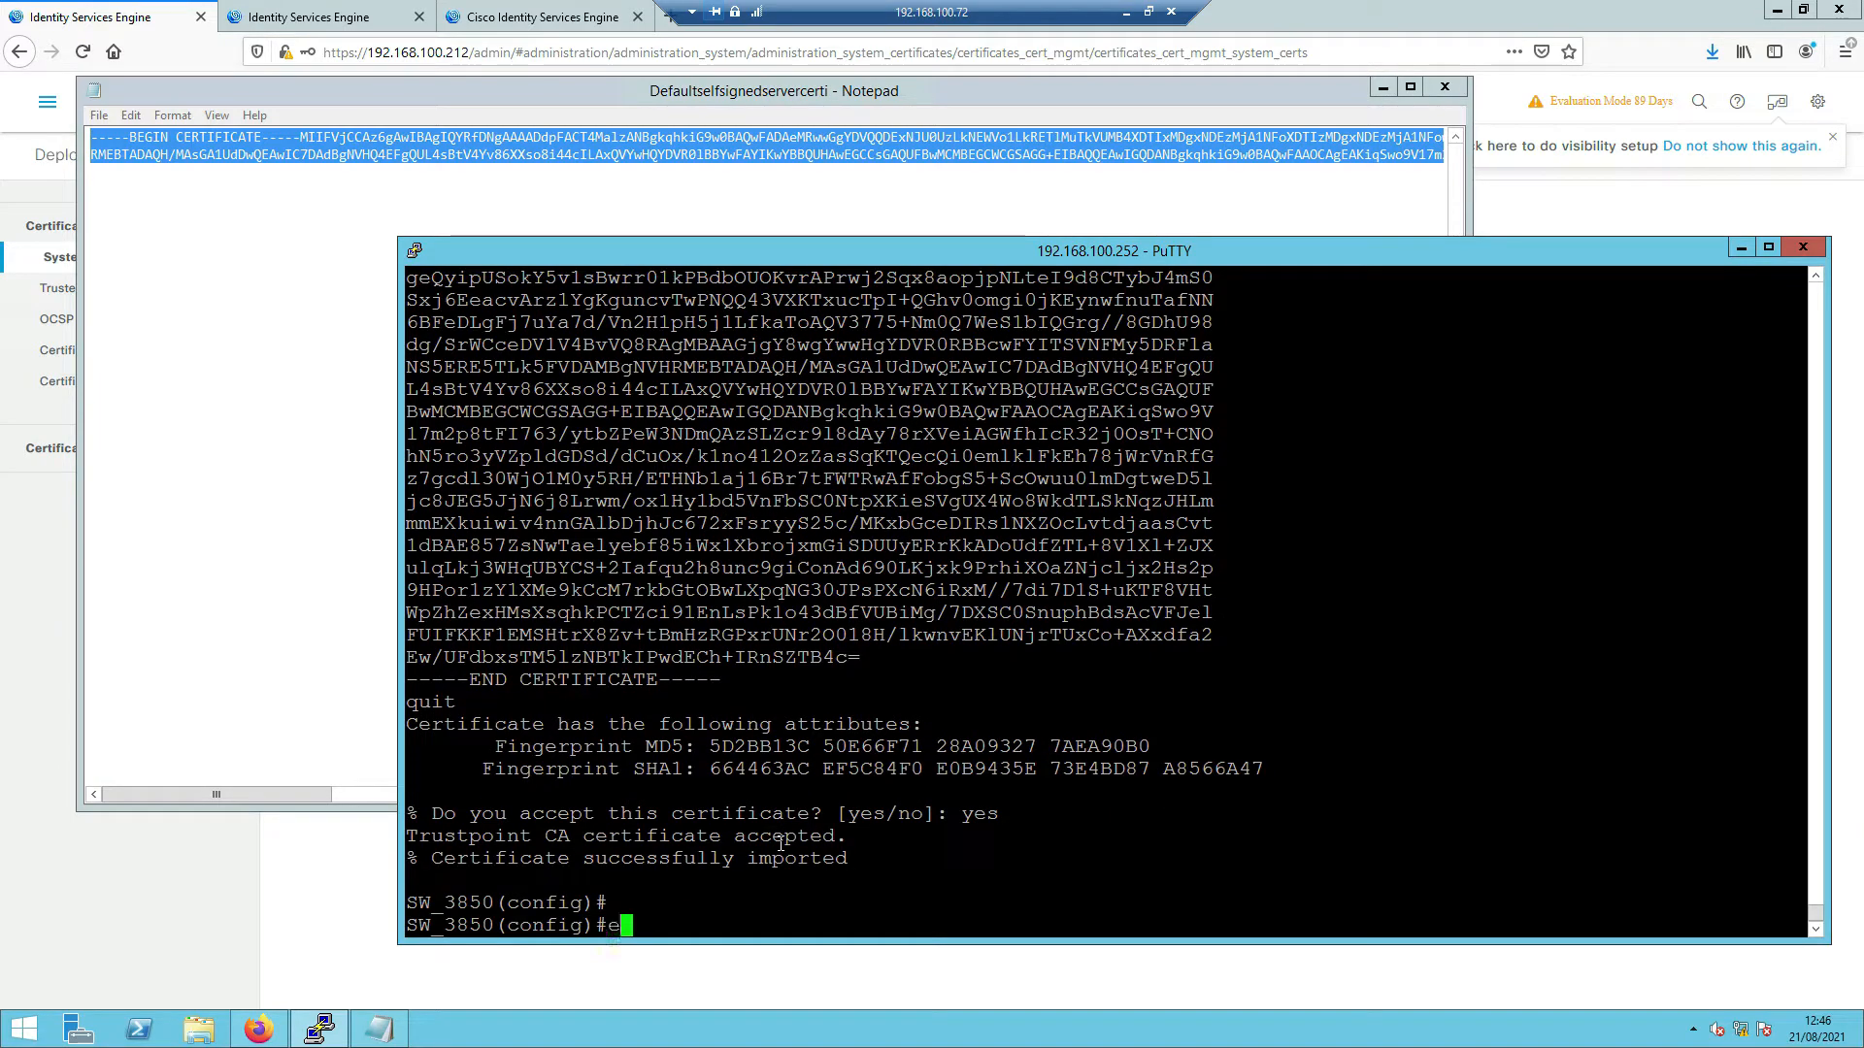
# - Enter the command do show run | sec aaa|radius at the configuration prompt
pyautogui.write('exit')
pyautogui.press('BackSpace')
pyautogui.press('BackSpace')
pyautogui.press('BackSpace')
pyautogui.press('BackSpace')
pyautogui.write('do show run ')
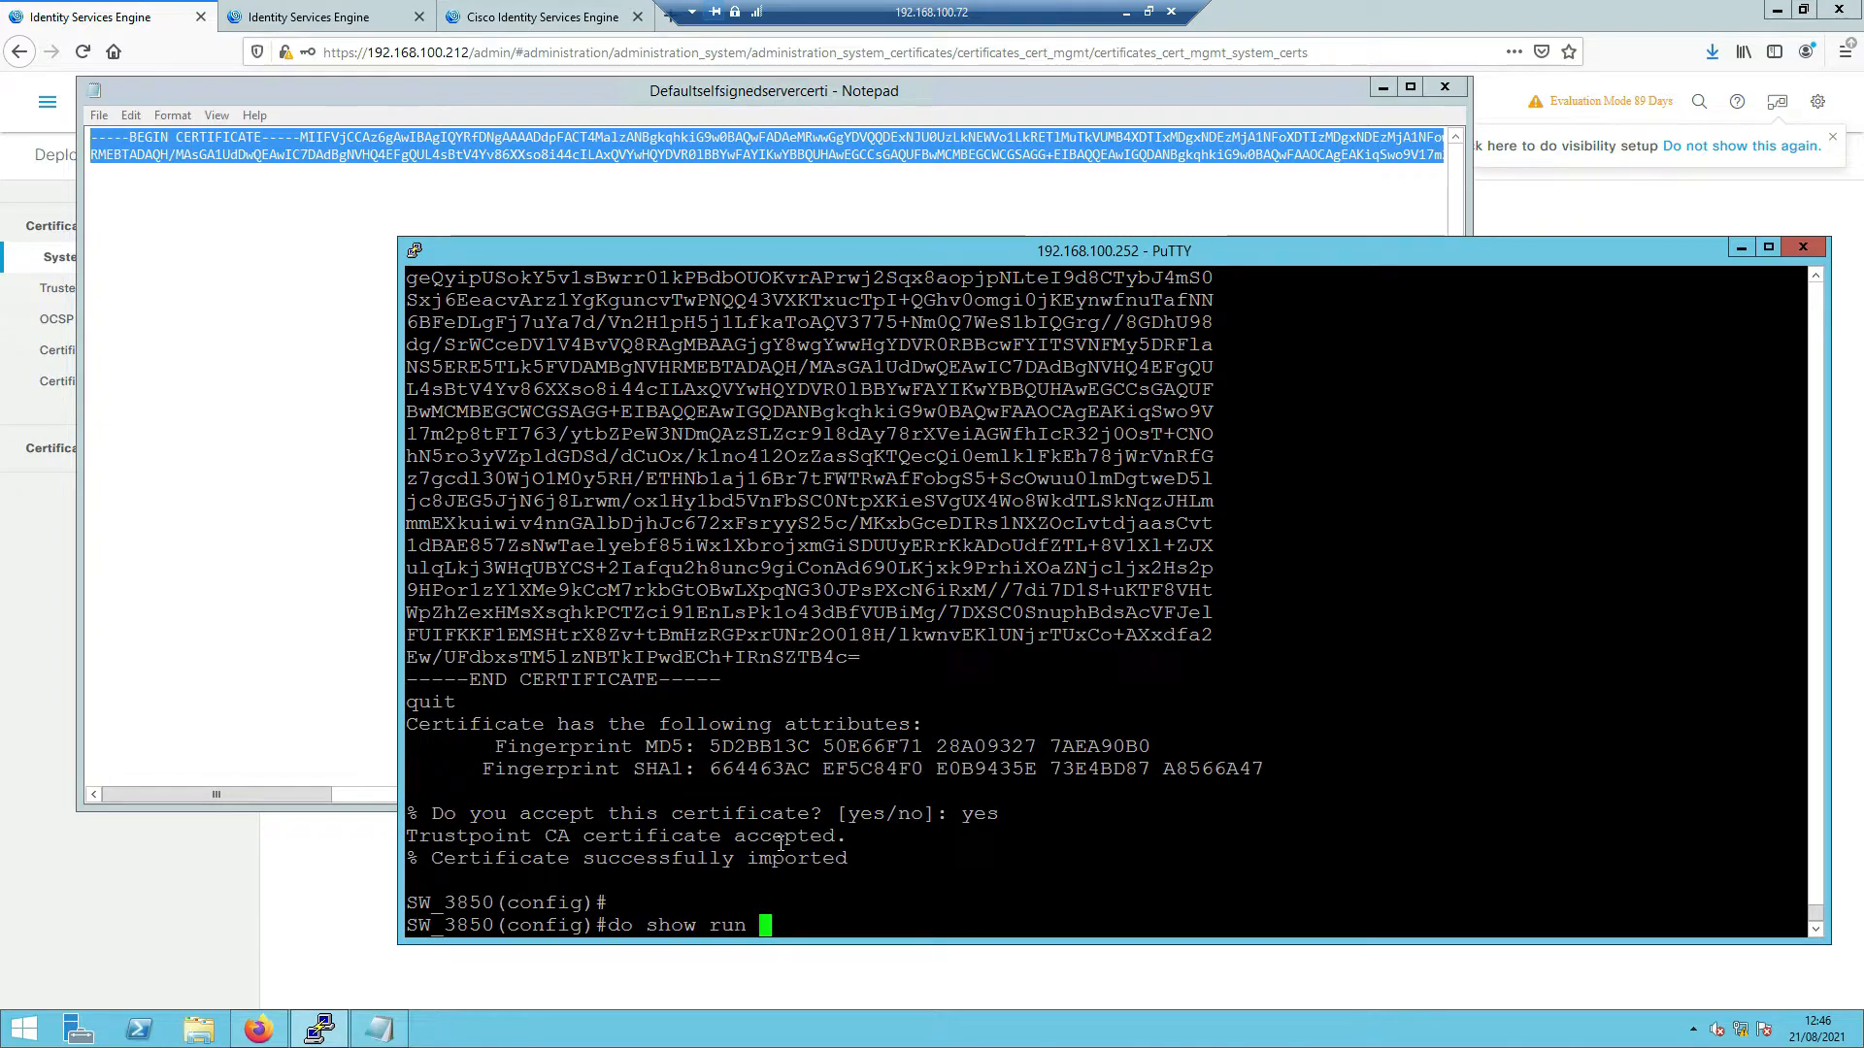
pyautogui.write('|')
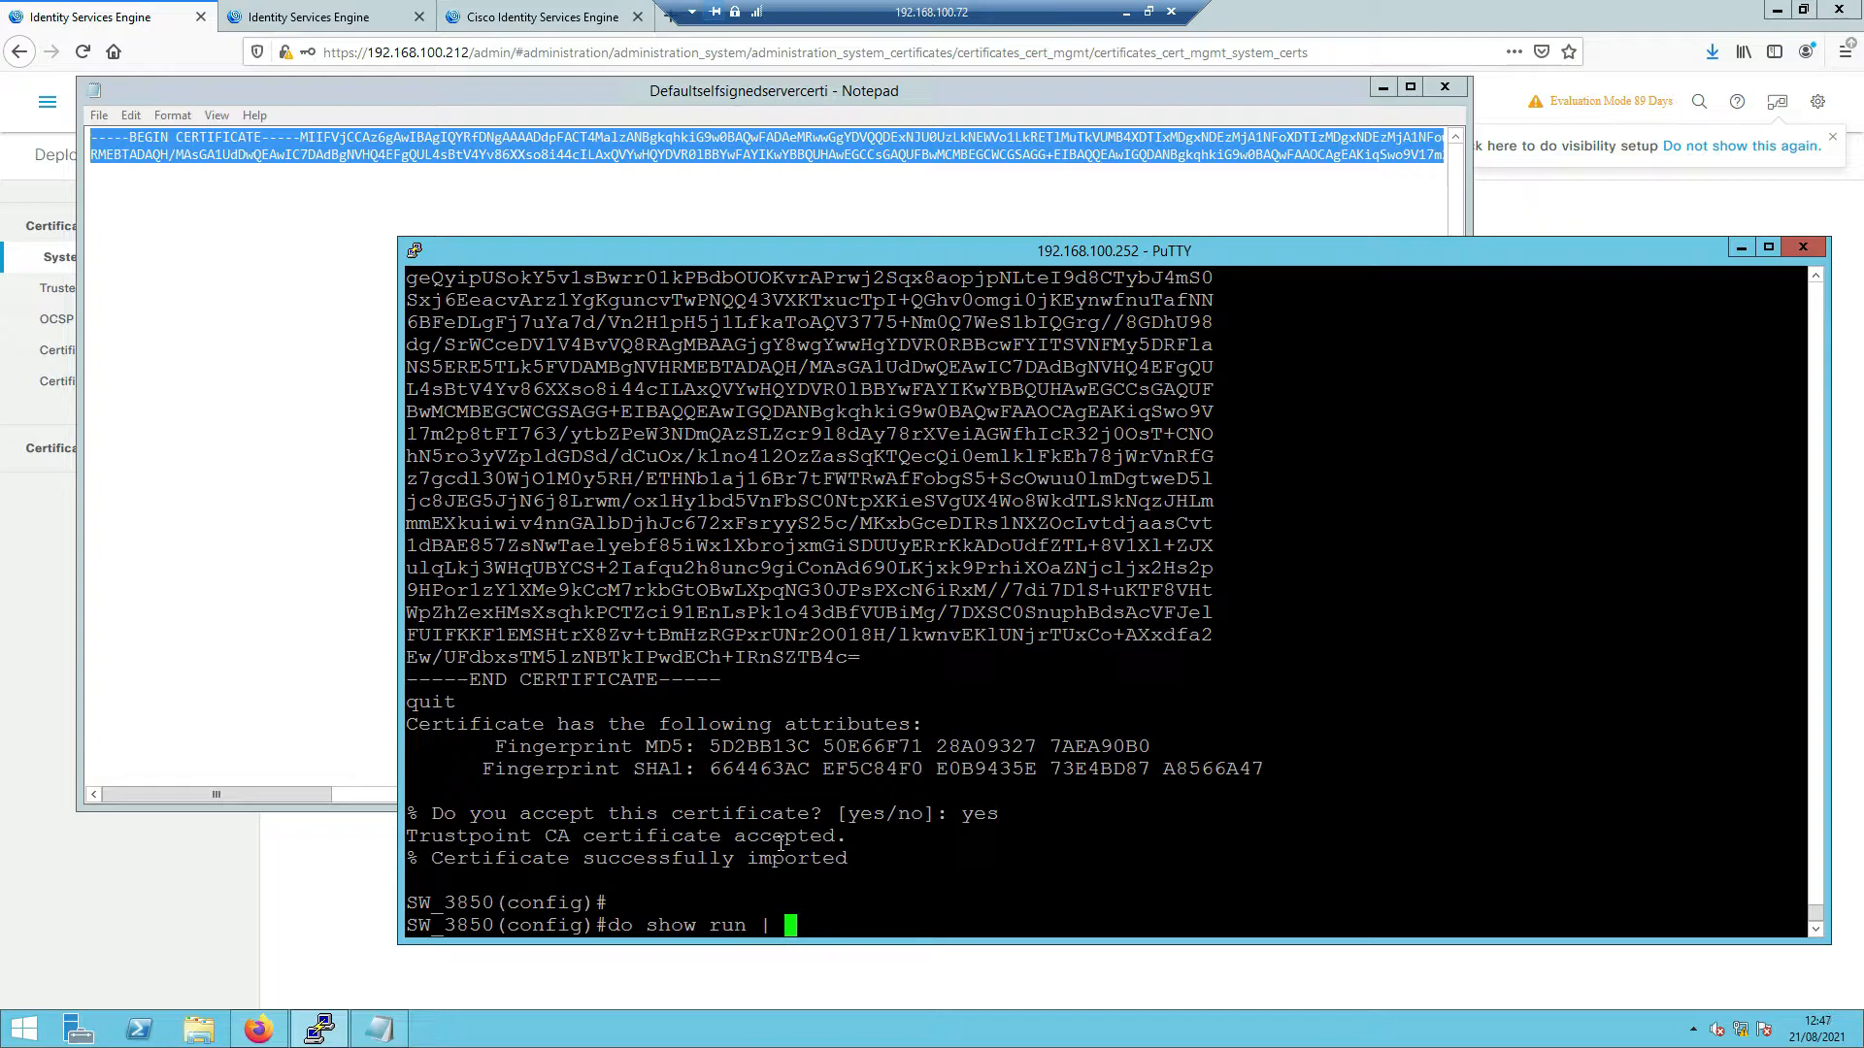
pyautogui.write(' sec aaa')
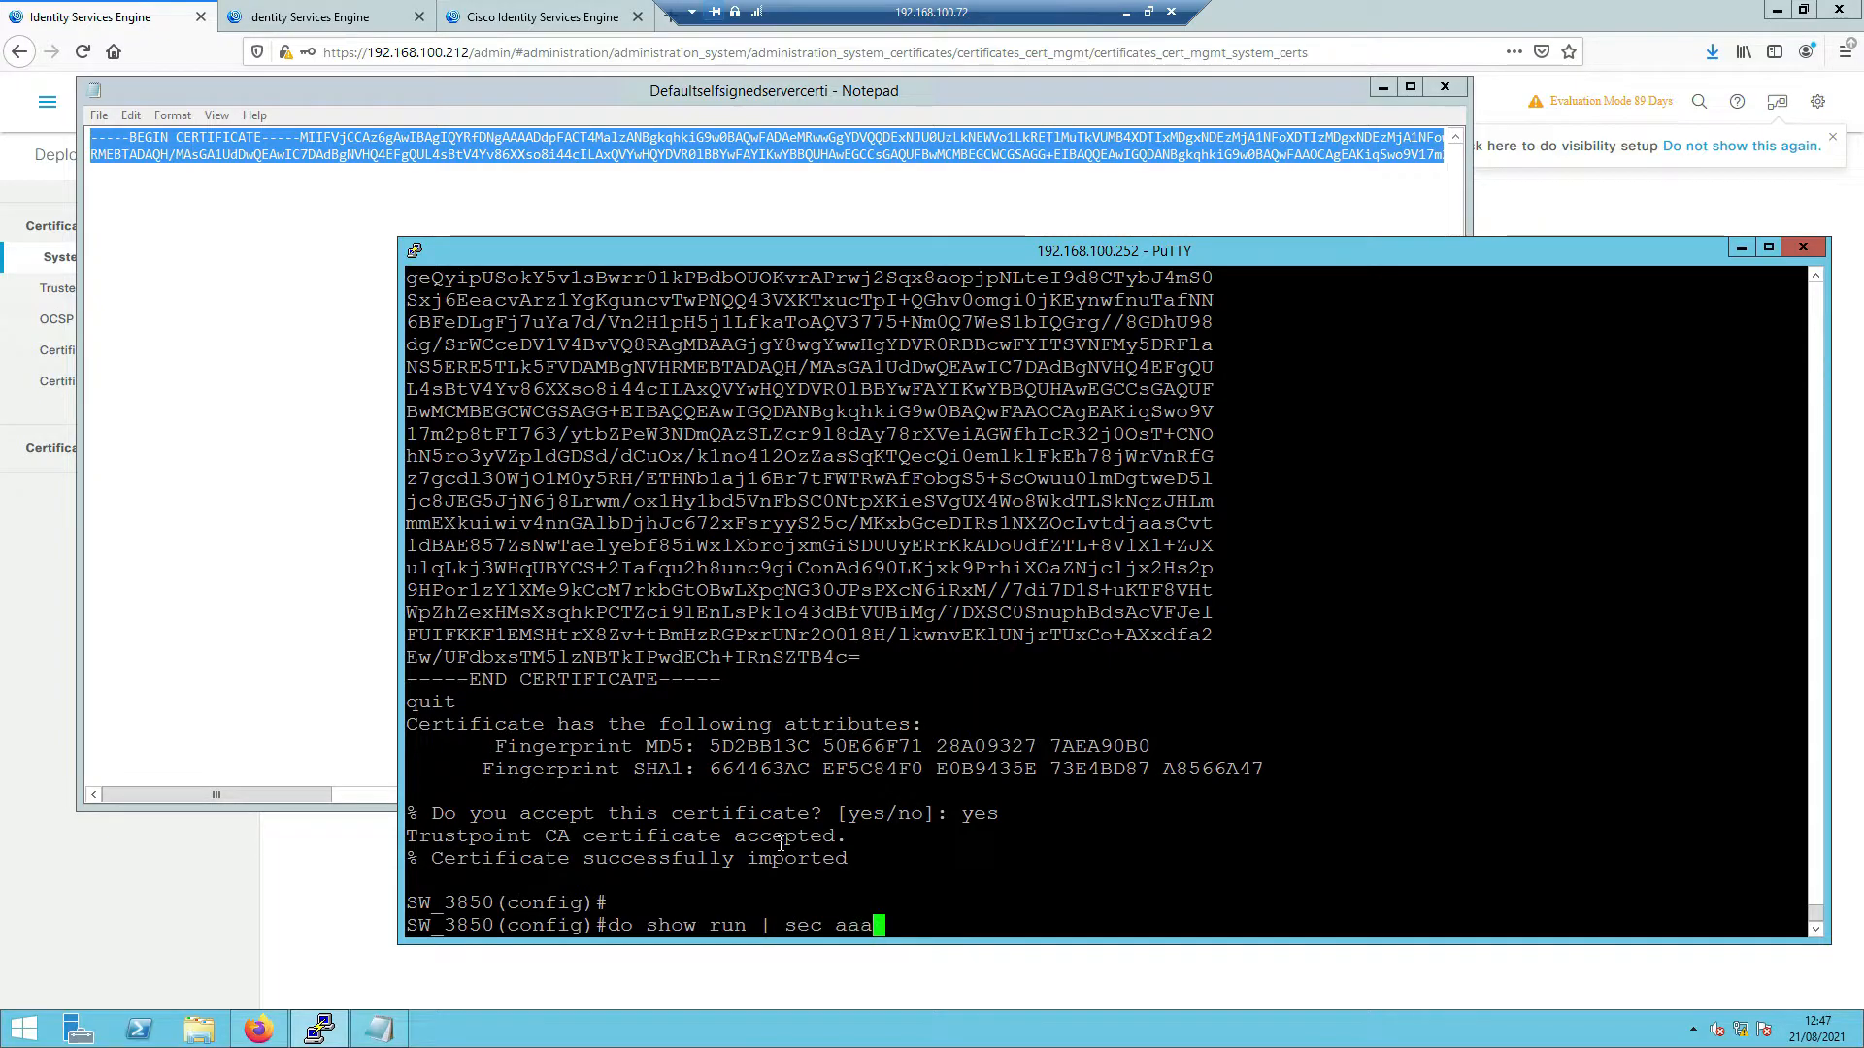
pyautogui.write('|radius')
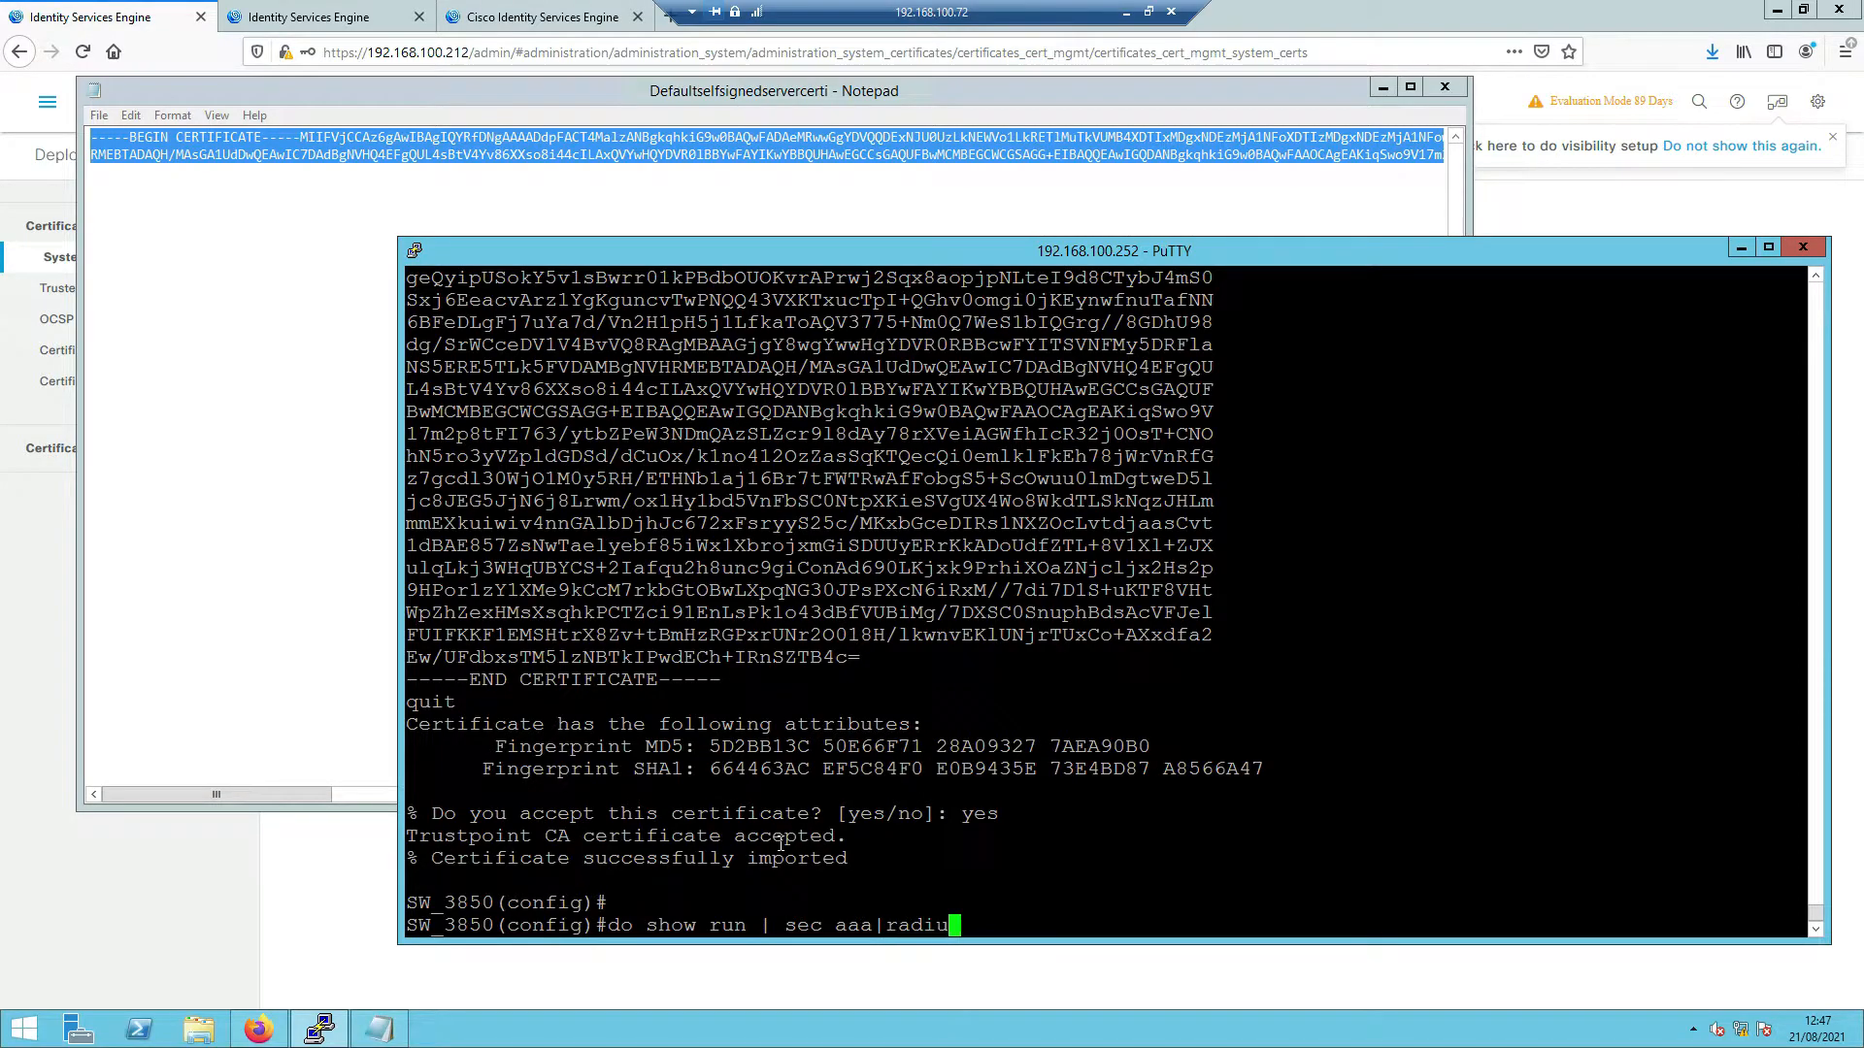
# - List the AAA and RADIUS configuration and enter the radius server ISE3 submode
pyautogui.press('Return')
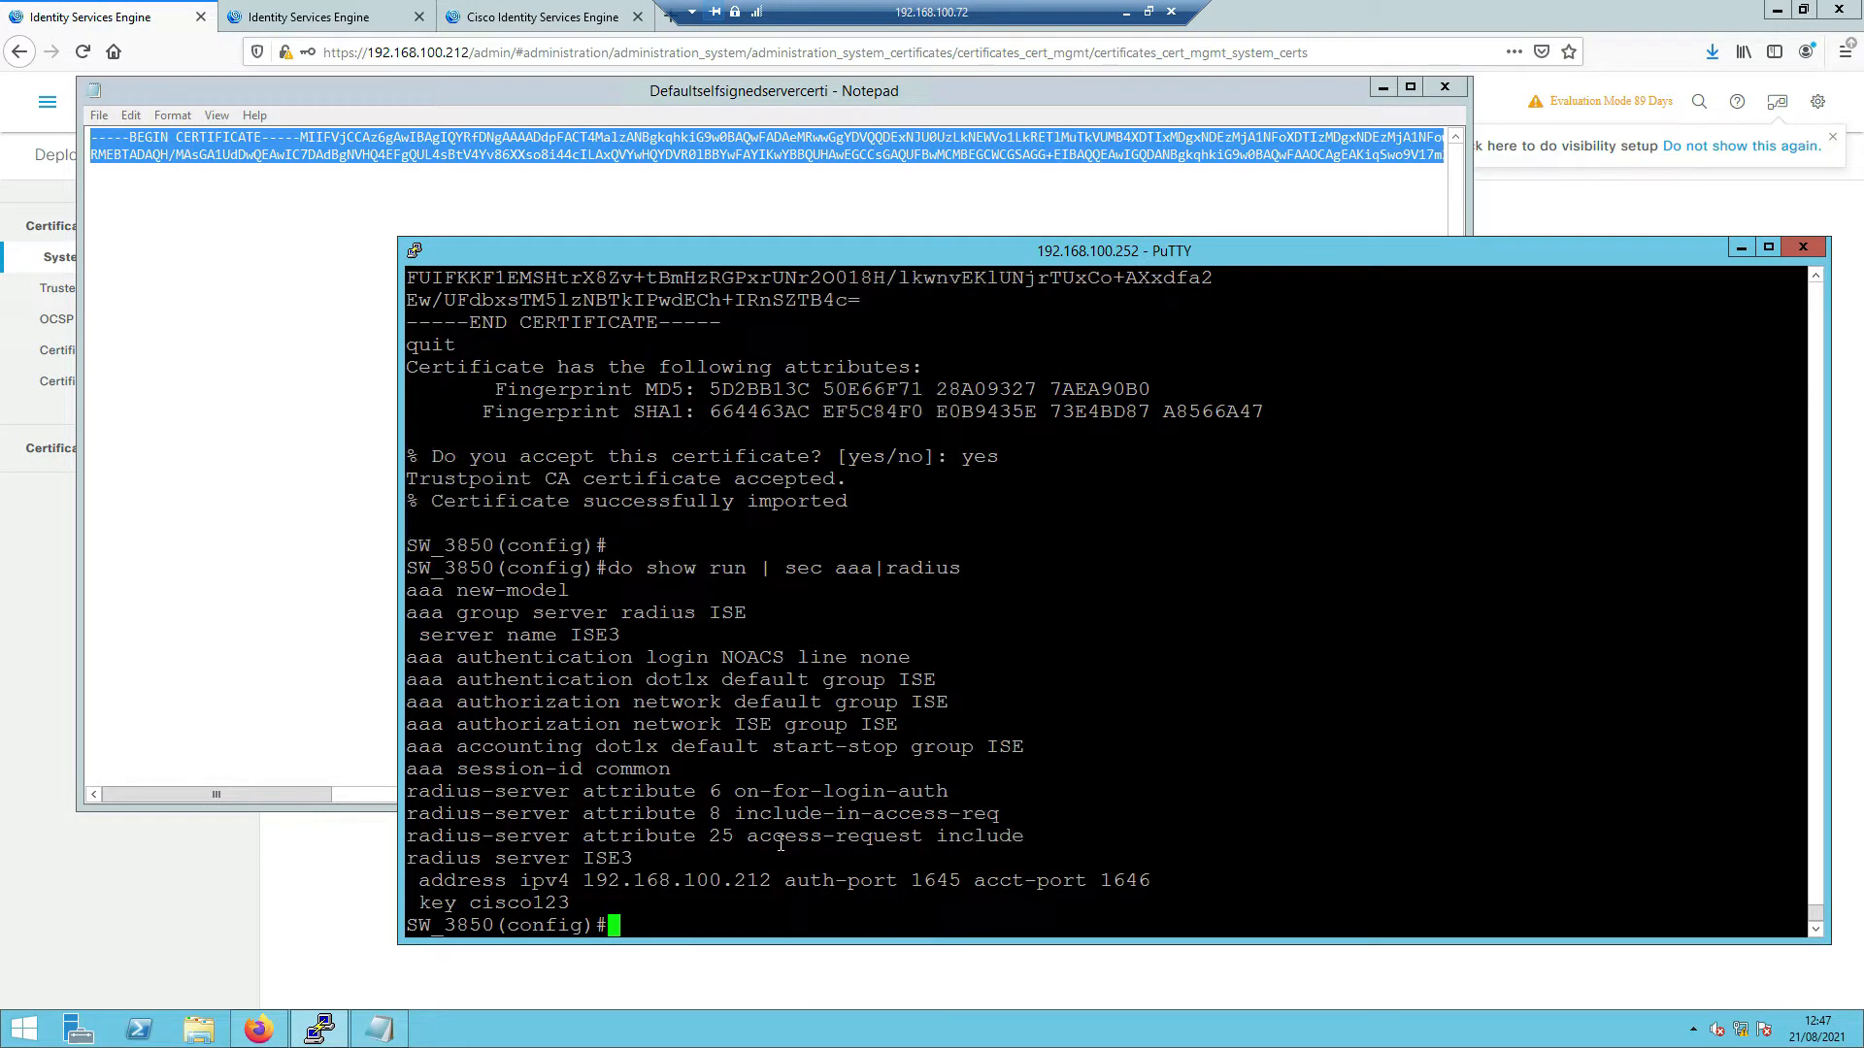
pyautogui.press('Return')
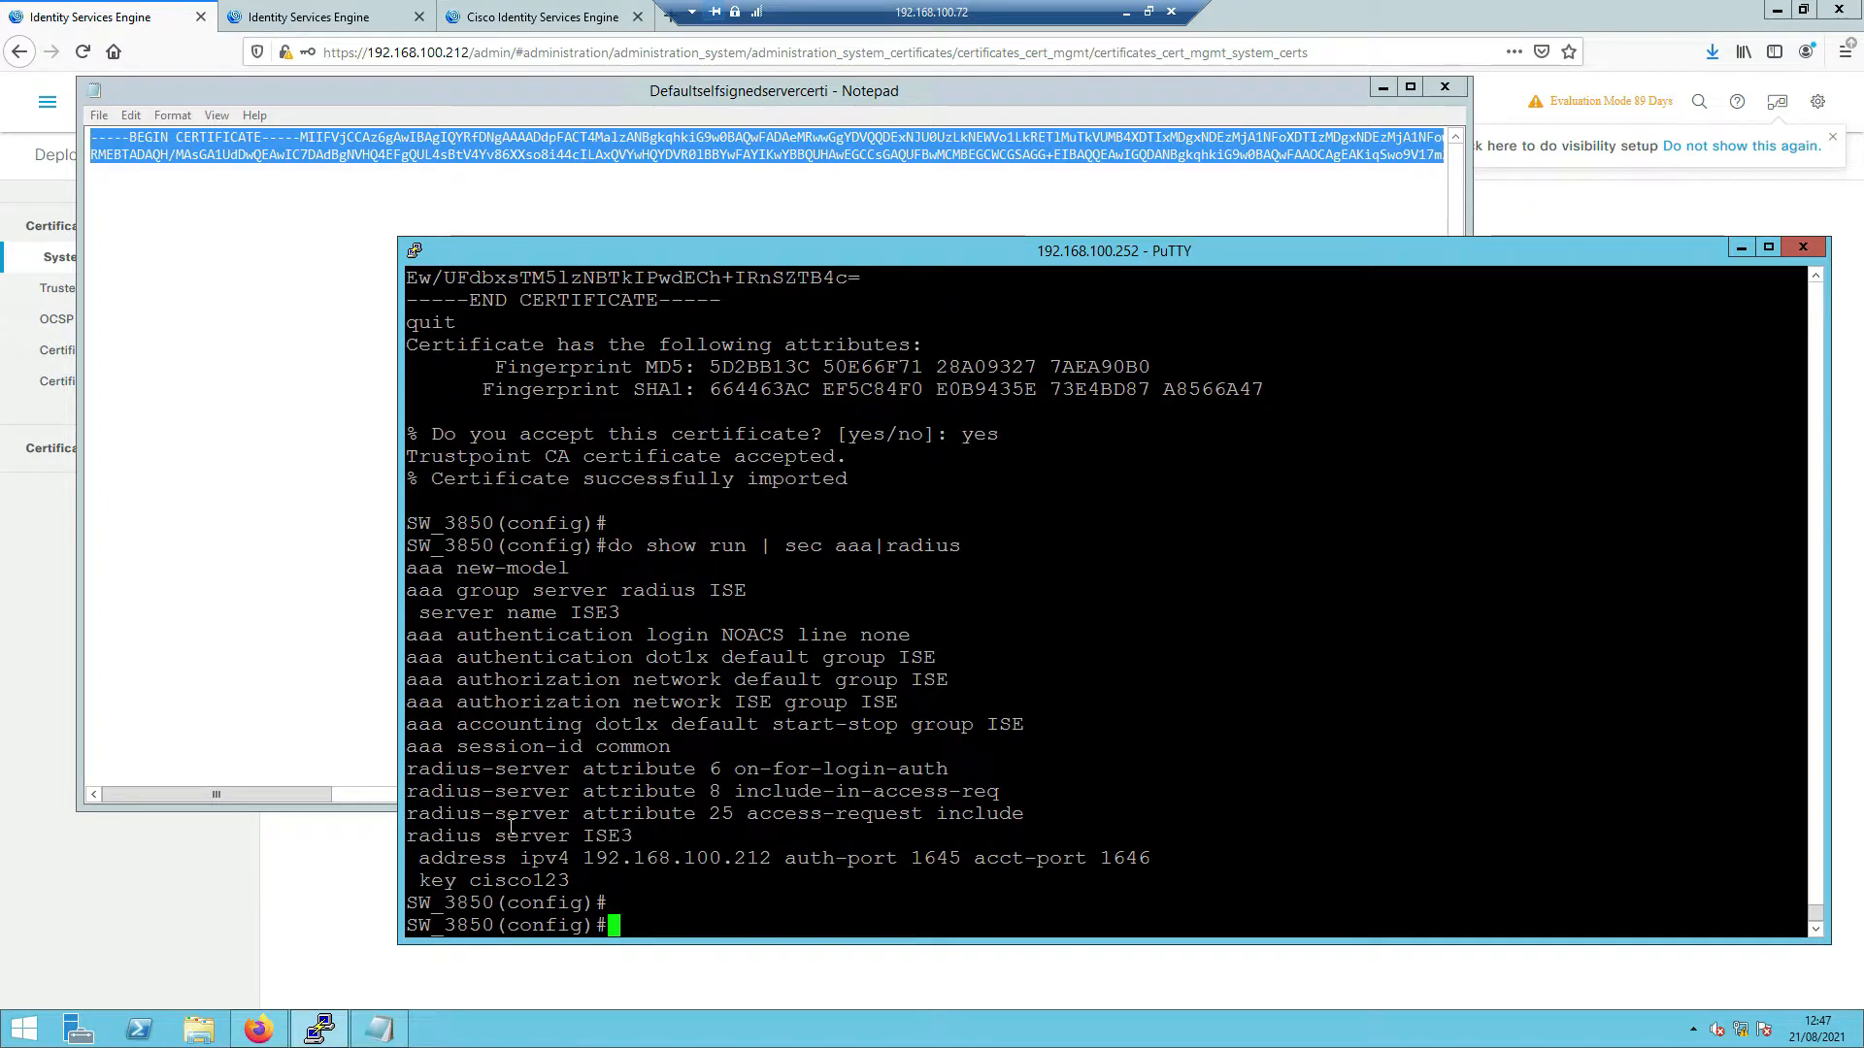
pyautogui.moveTo(408, 836); pyautogui.dragTo(629, 837)
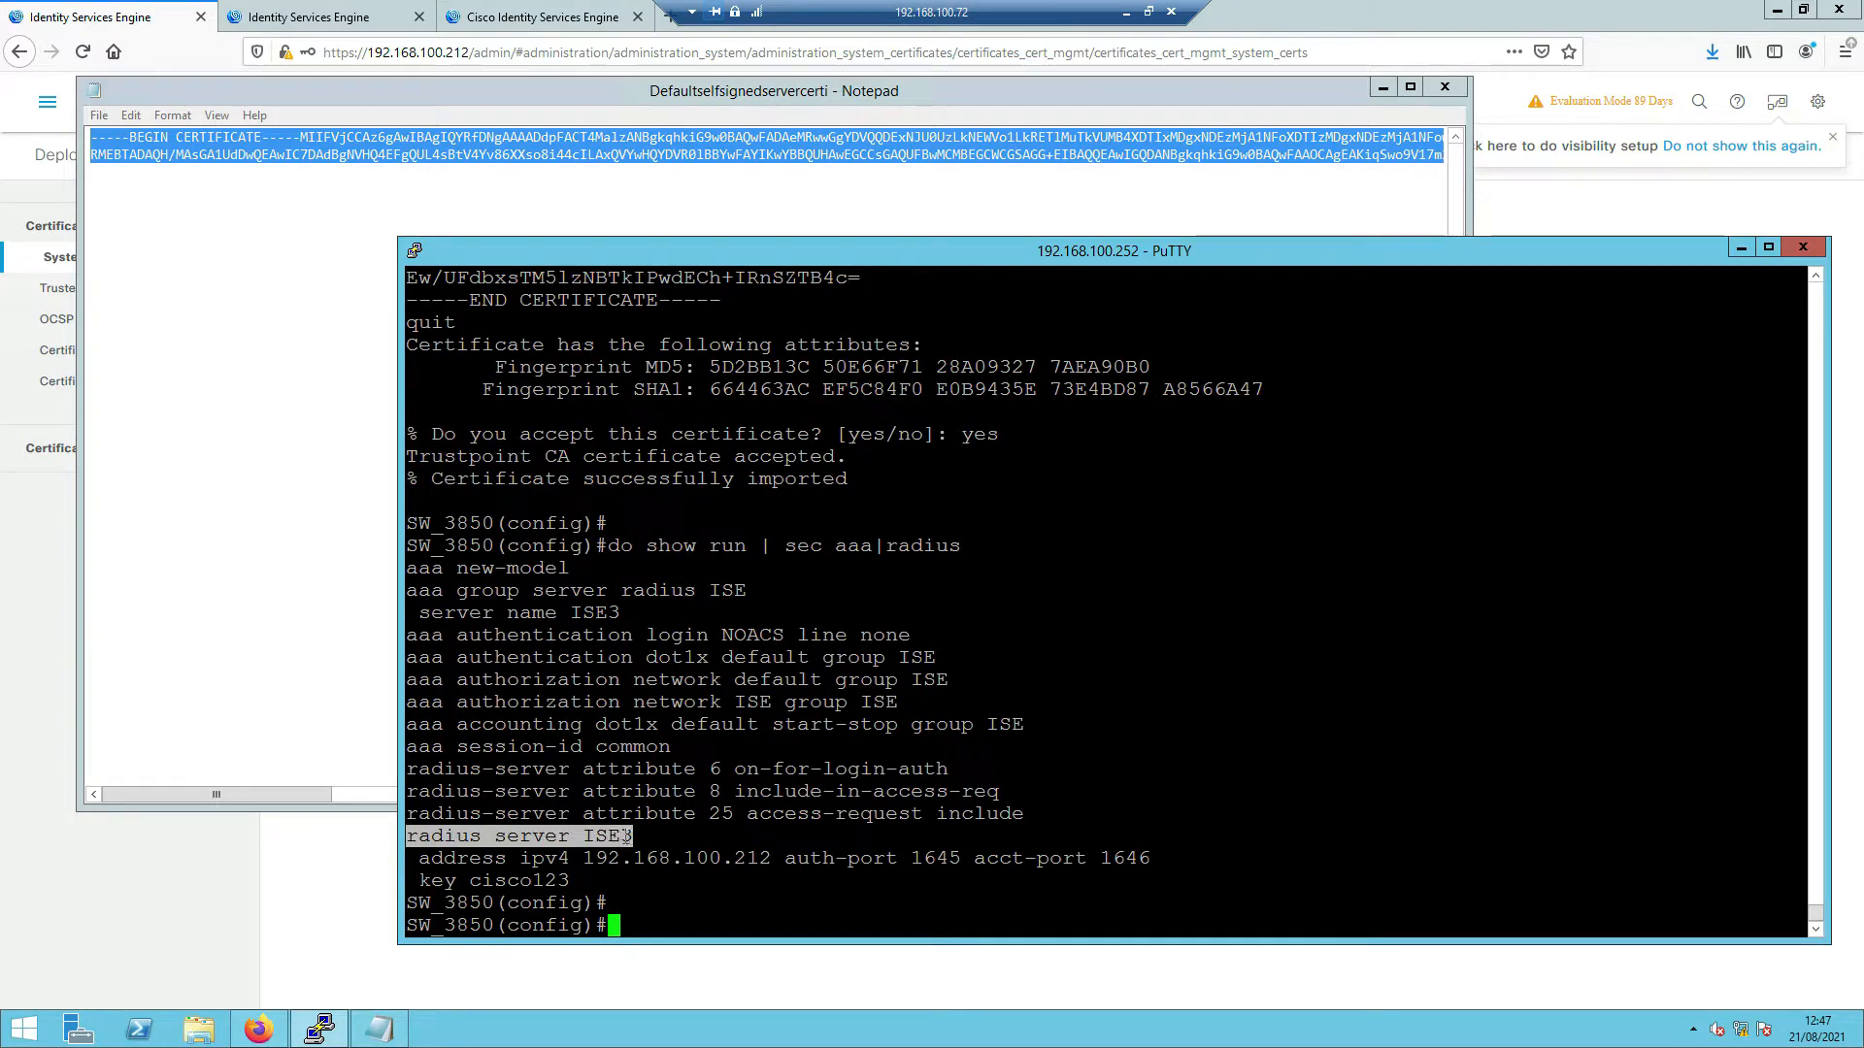
pyautogui.rightClick(626, 837)
pyautogui.press('Return')
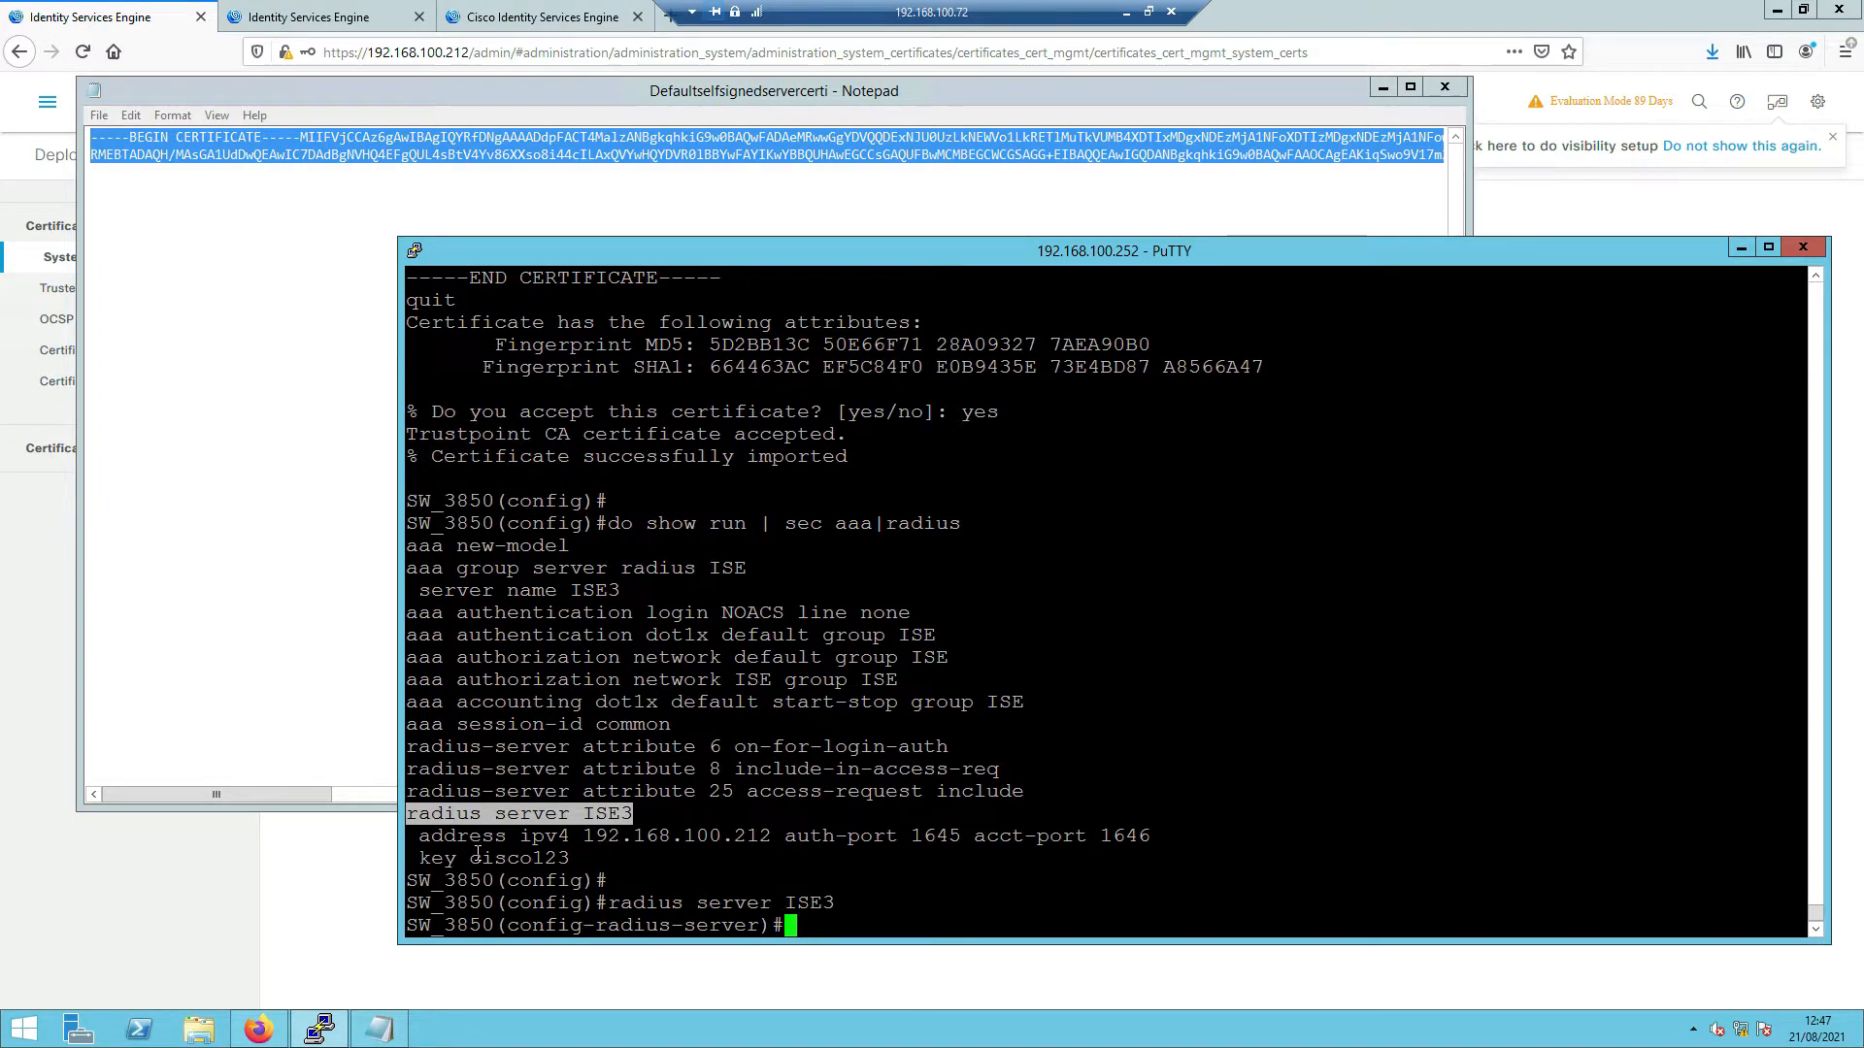
# - Clear the partial 'no' command and return to the ISE System Certificates page
pyautogui.write('no')
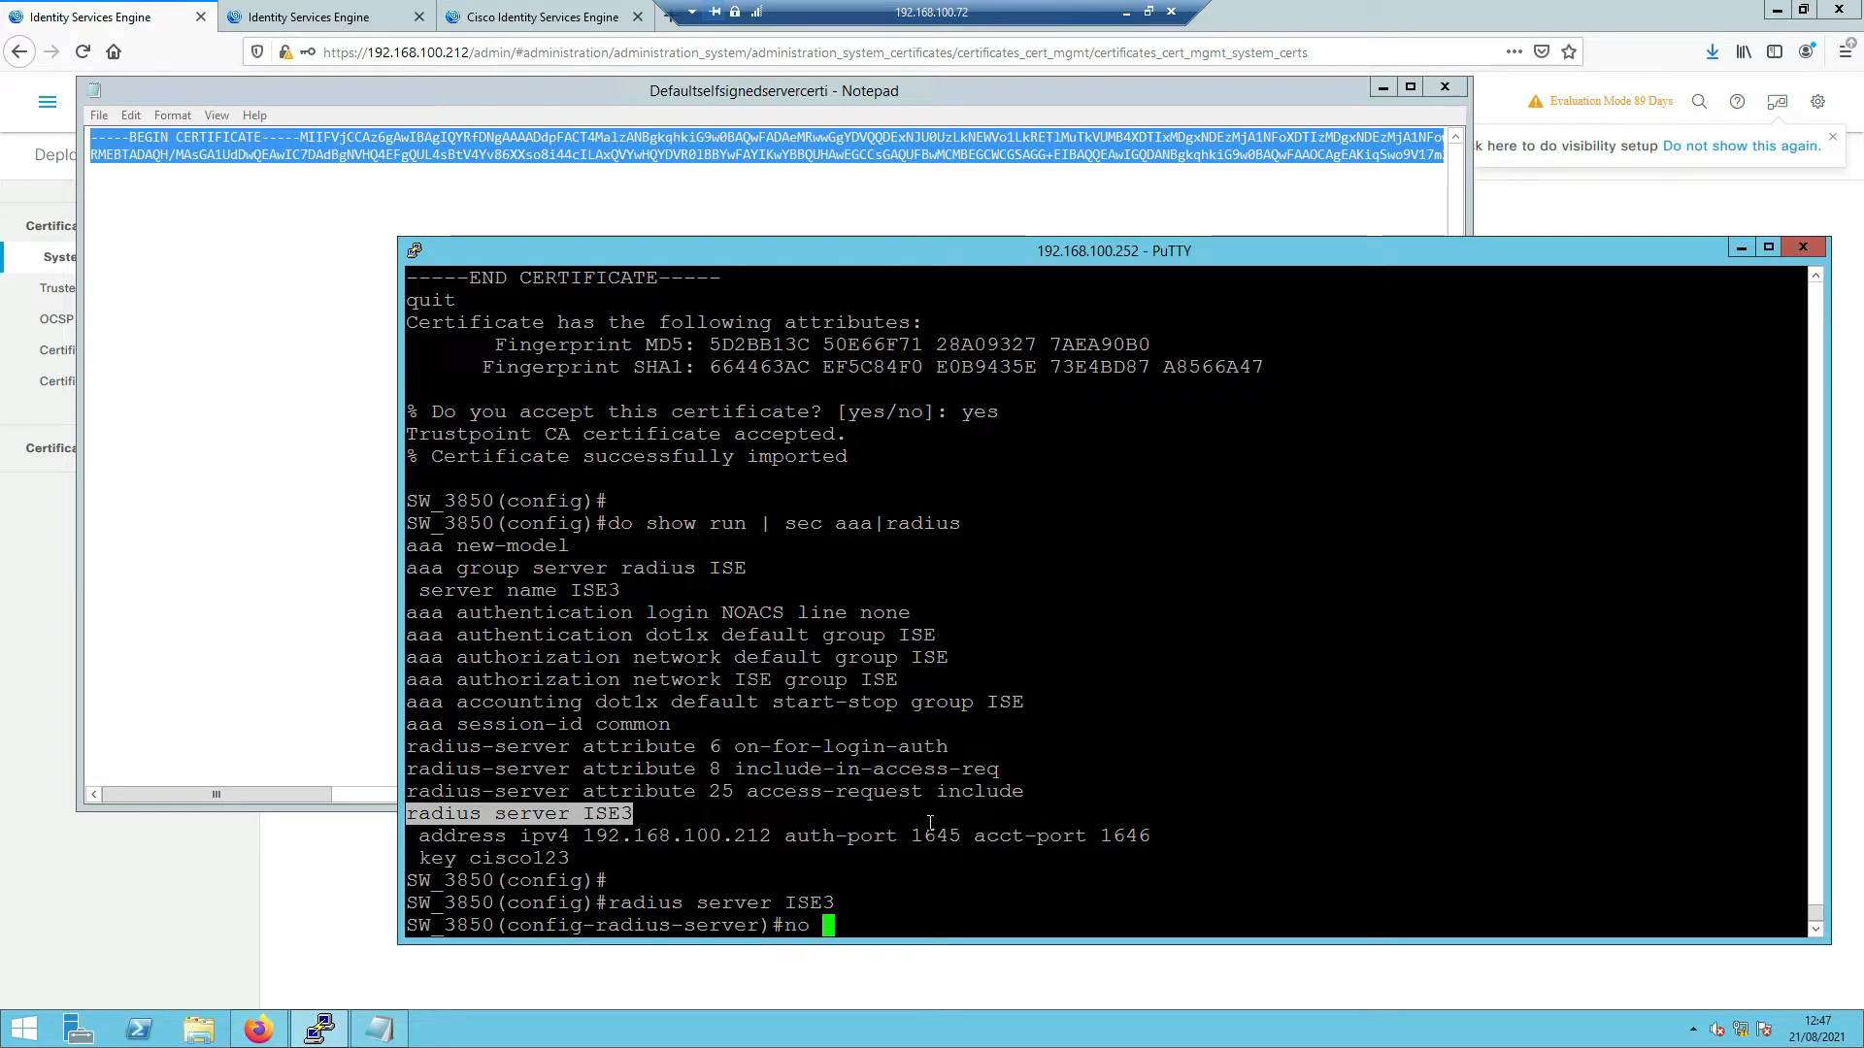
pyautogui.moveTo(773, 840); pyautogui.dragTo(1126, 841)
pyautogui.press('BackSpace')
pyautogui.press('BackSpace')
pyautogui.press('BackSpace')
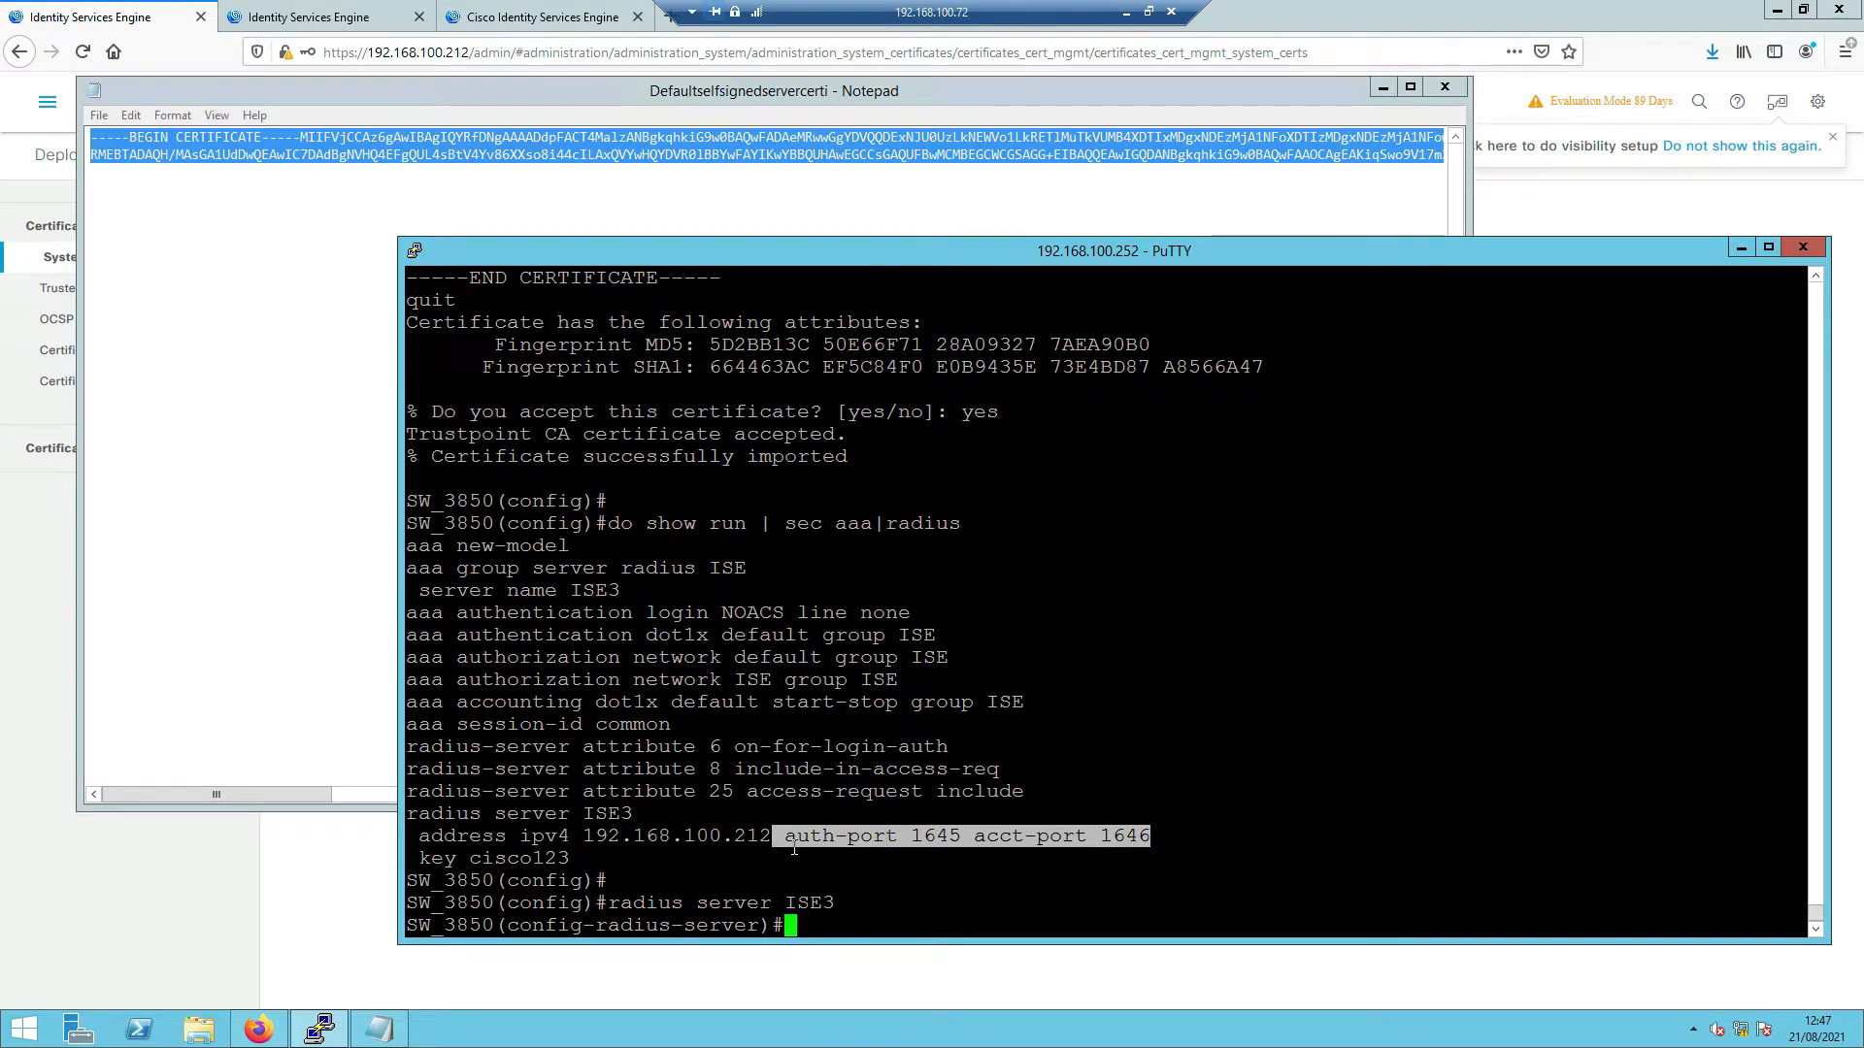
pyautogui.click(331, 21)
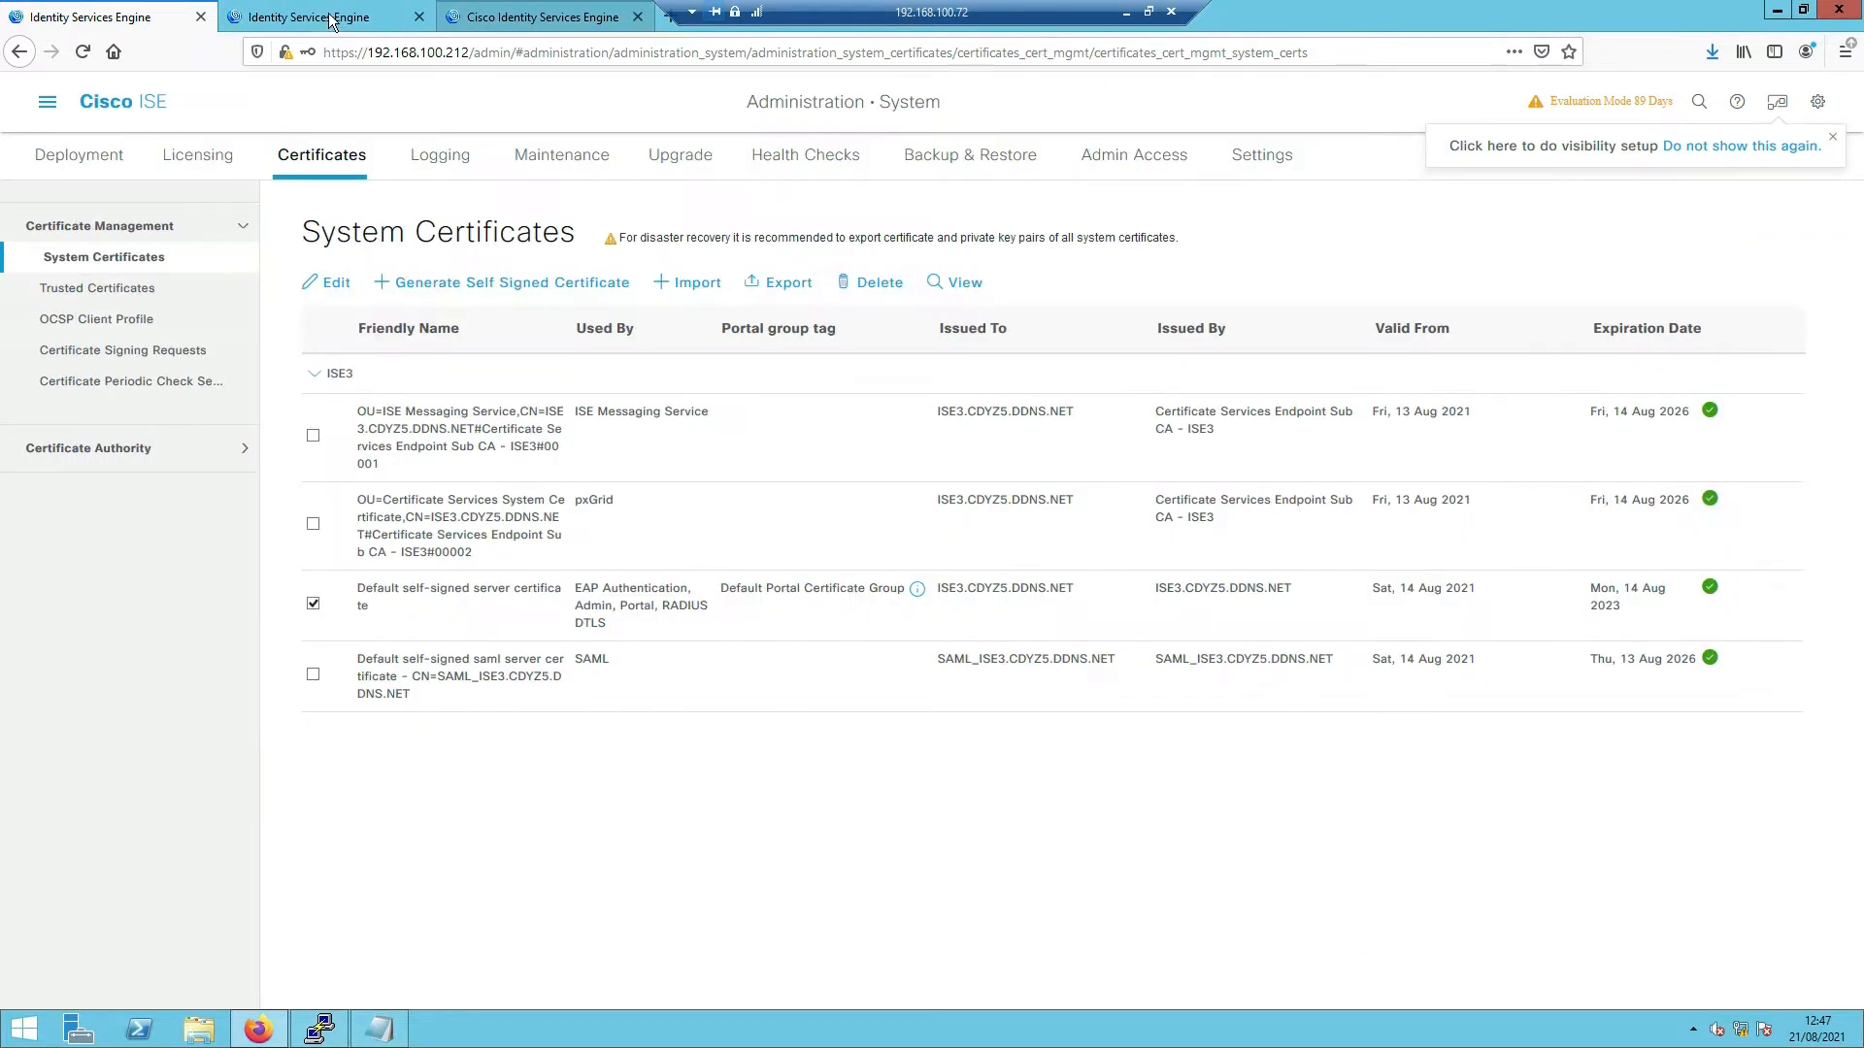
# - Edit network device SW-3850 and review its RADIUS DTLS settings: DTLS Required, CoA port 2083
pyautogui.click(331, 21)
pyautogui.click(148, 19)
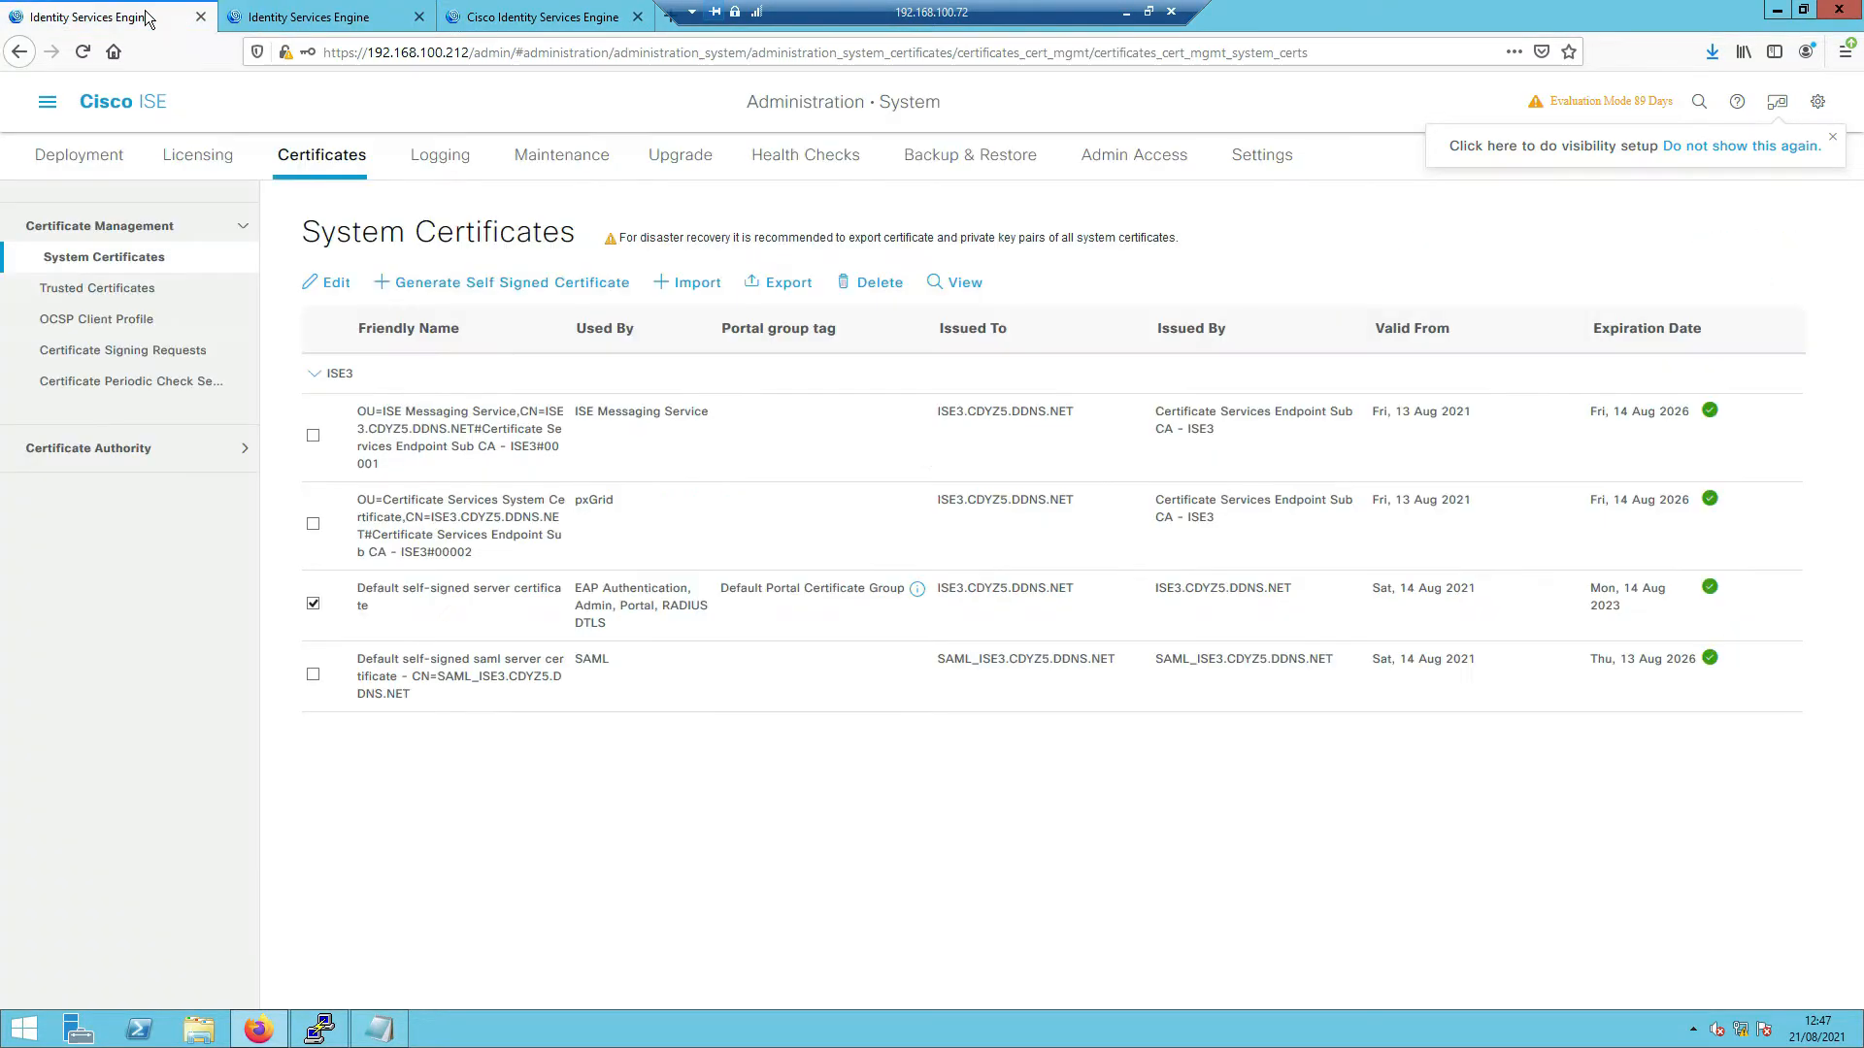
pyautogui.click(54, 107)
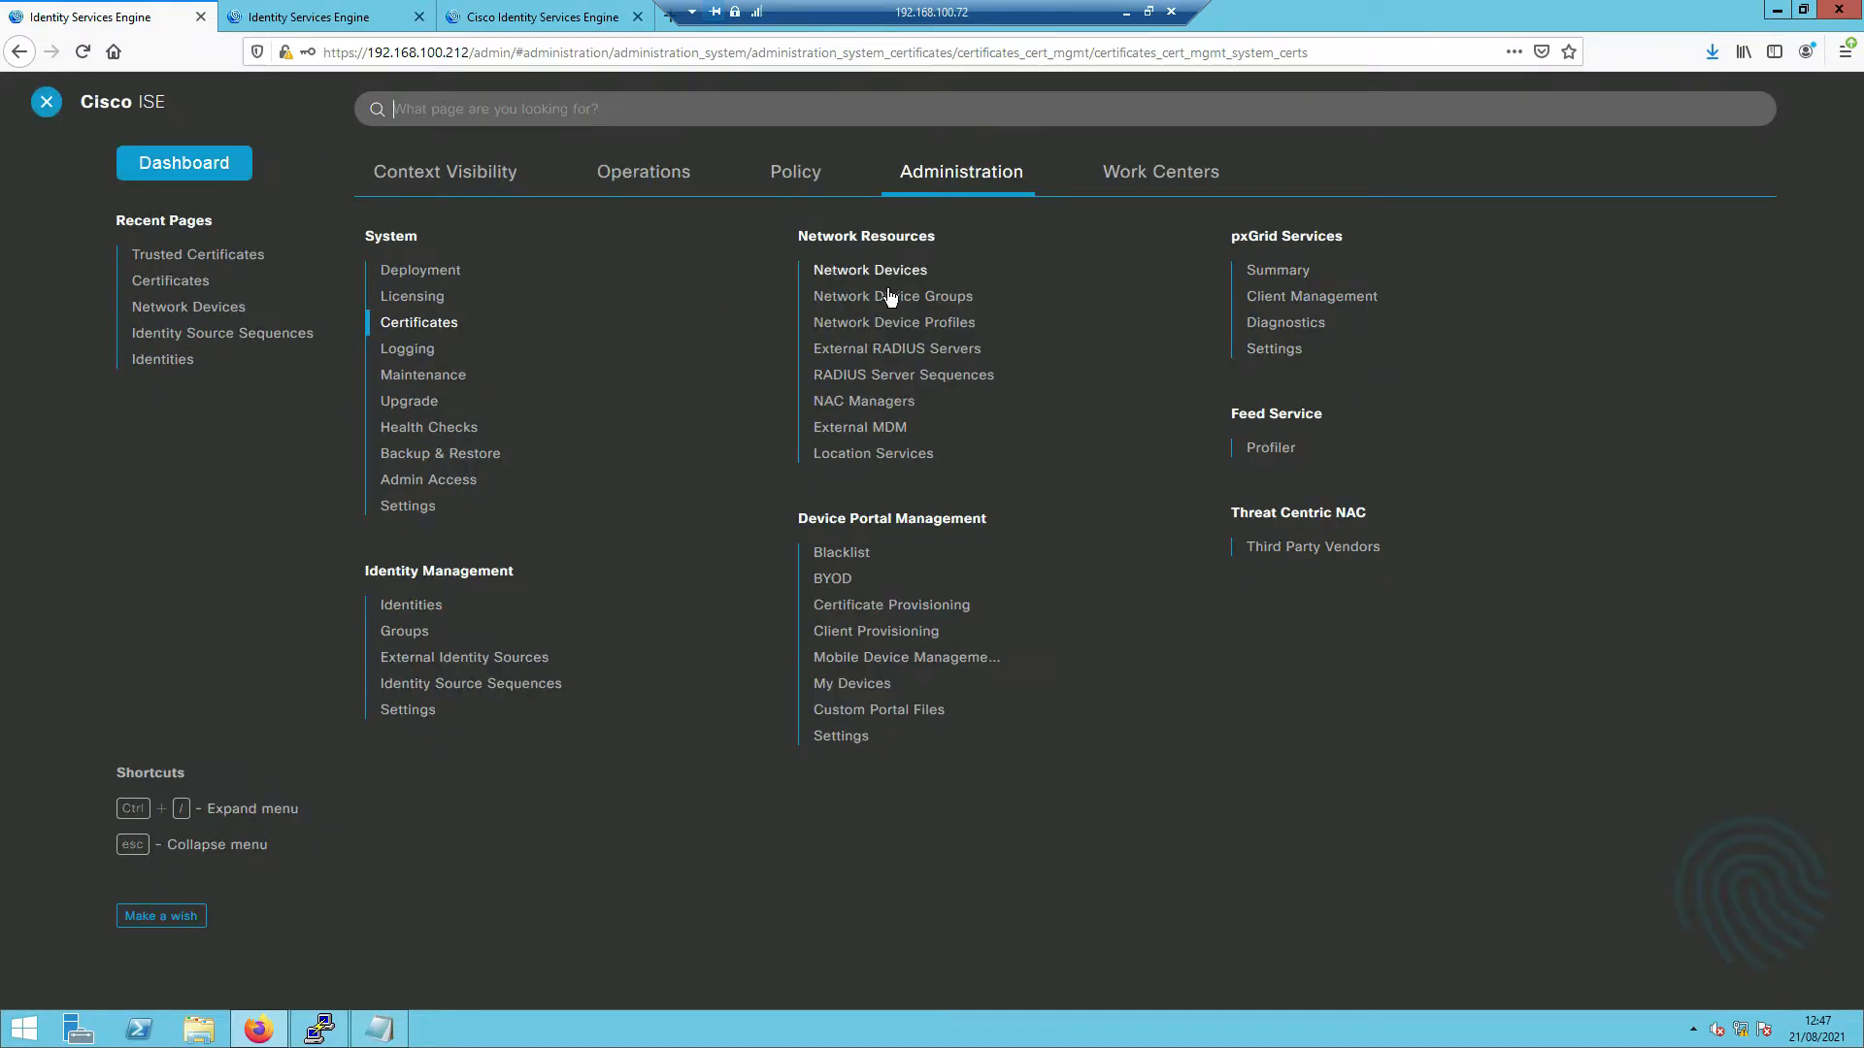
pyautogui.click(894, 272)
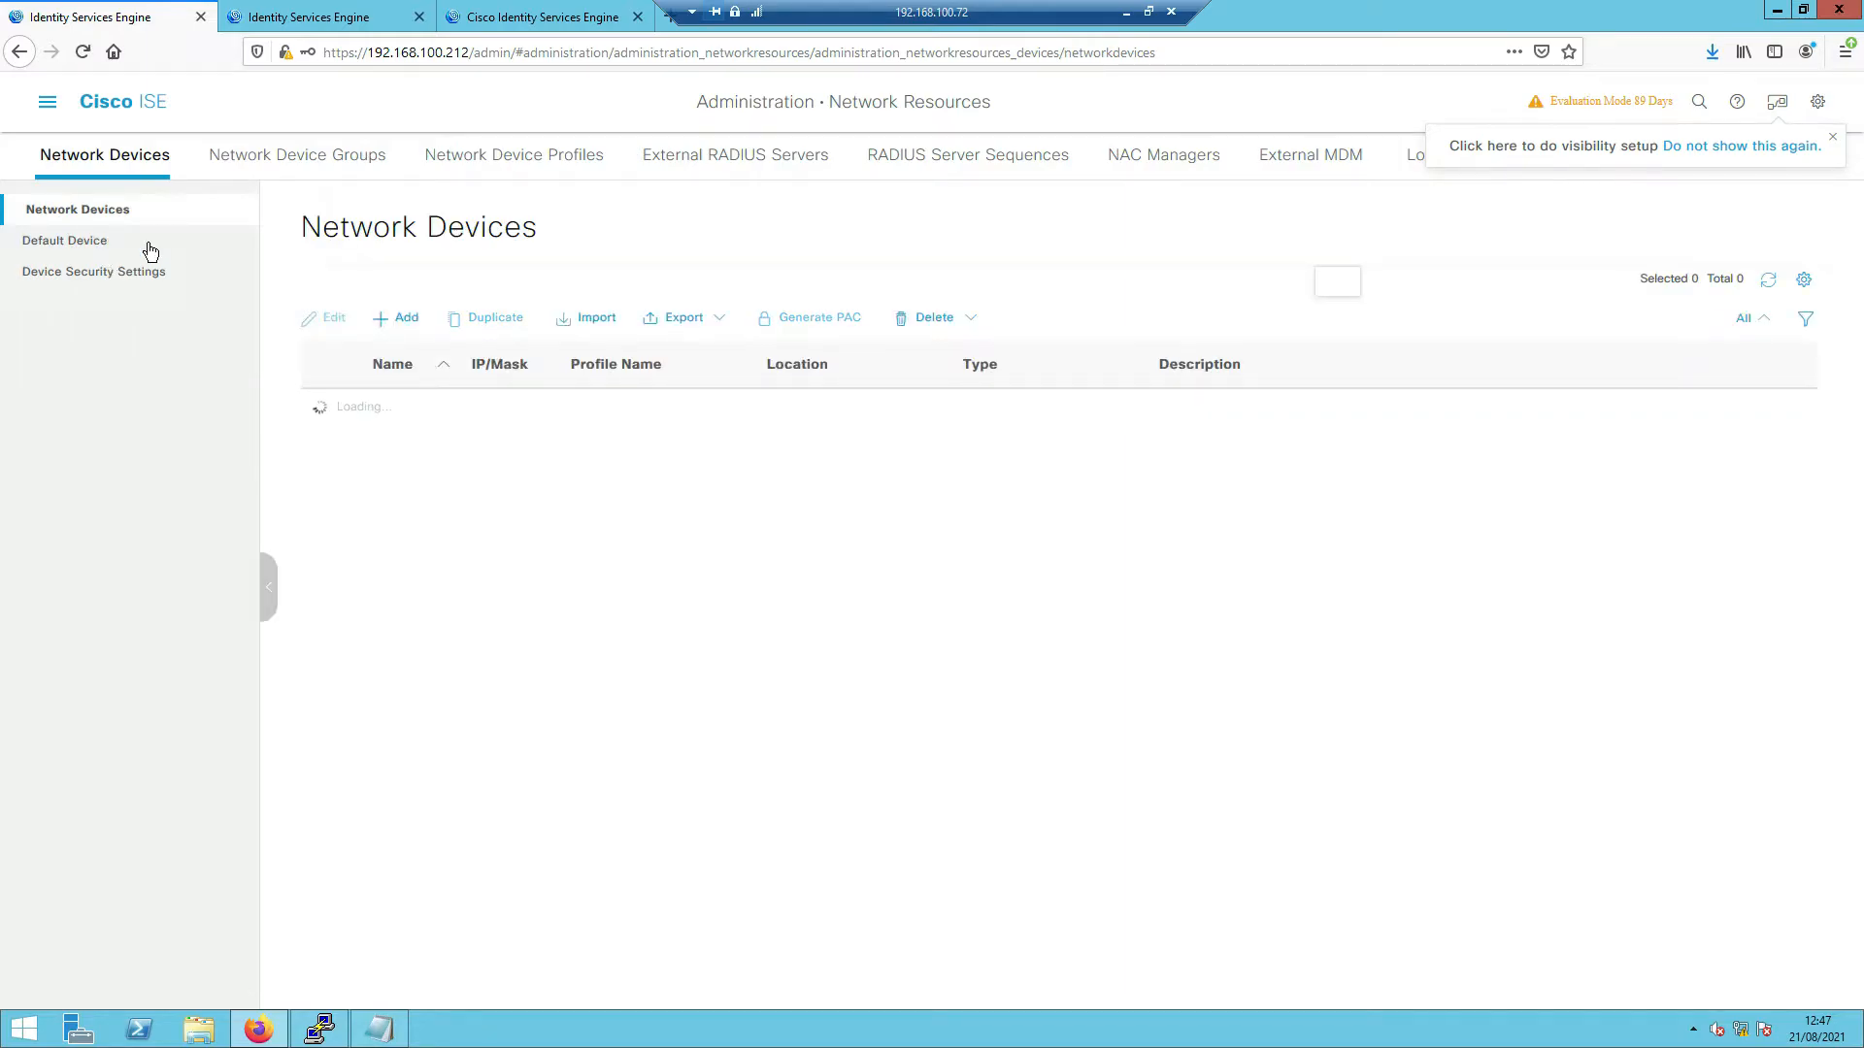
pyautogui.click(334, 449)
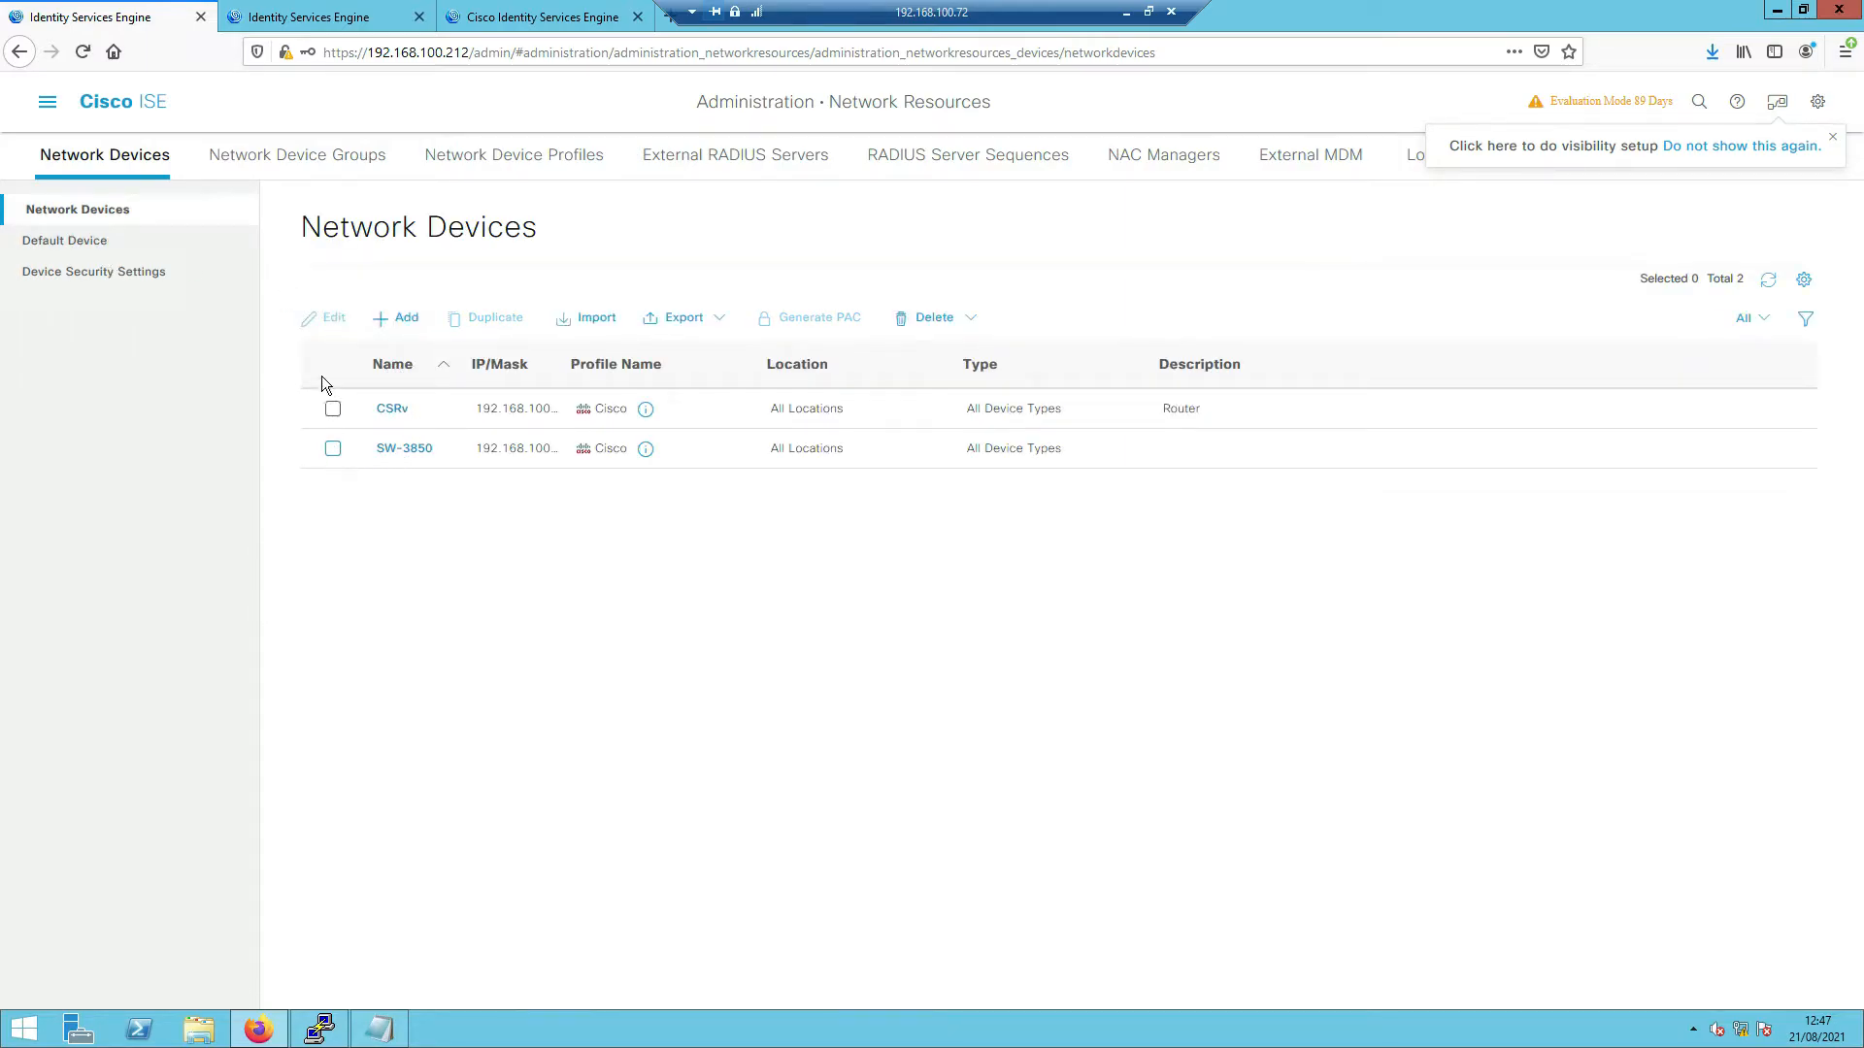
pyautogui.click(332, 319)
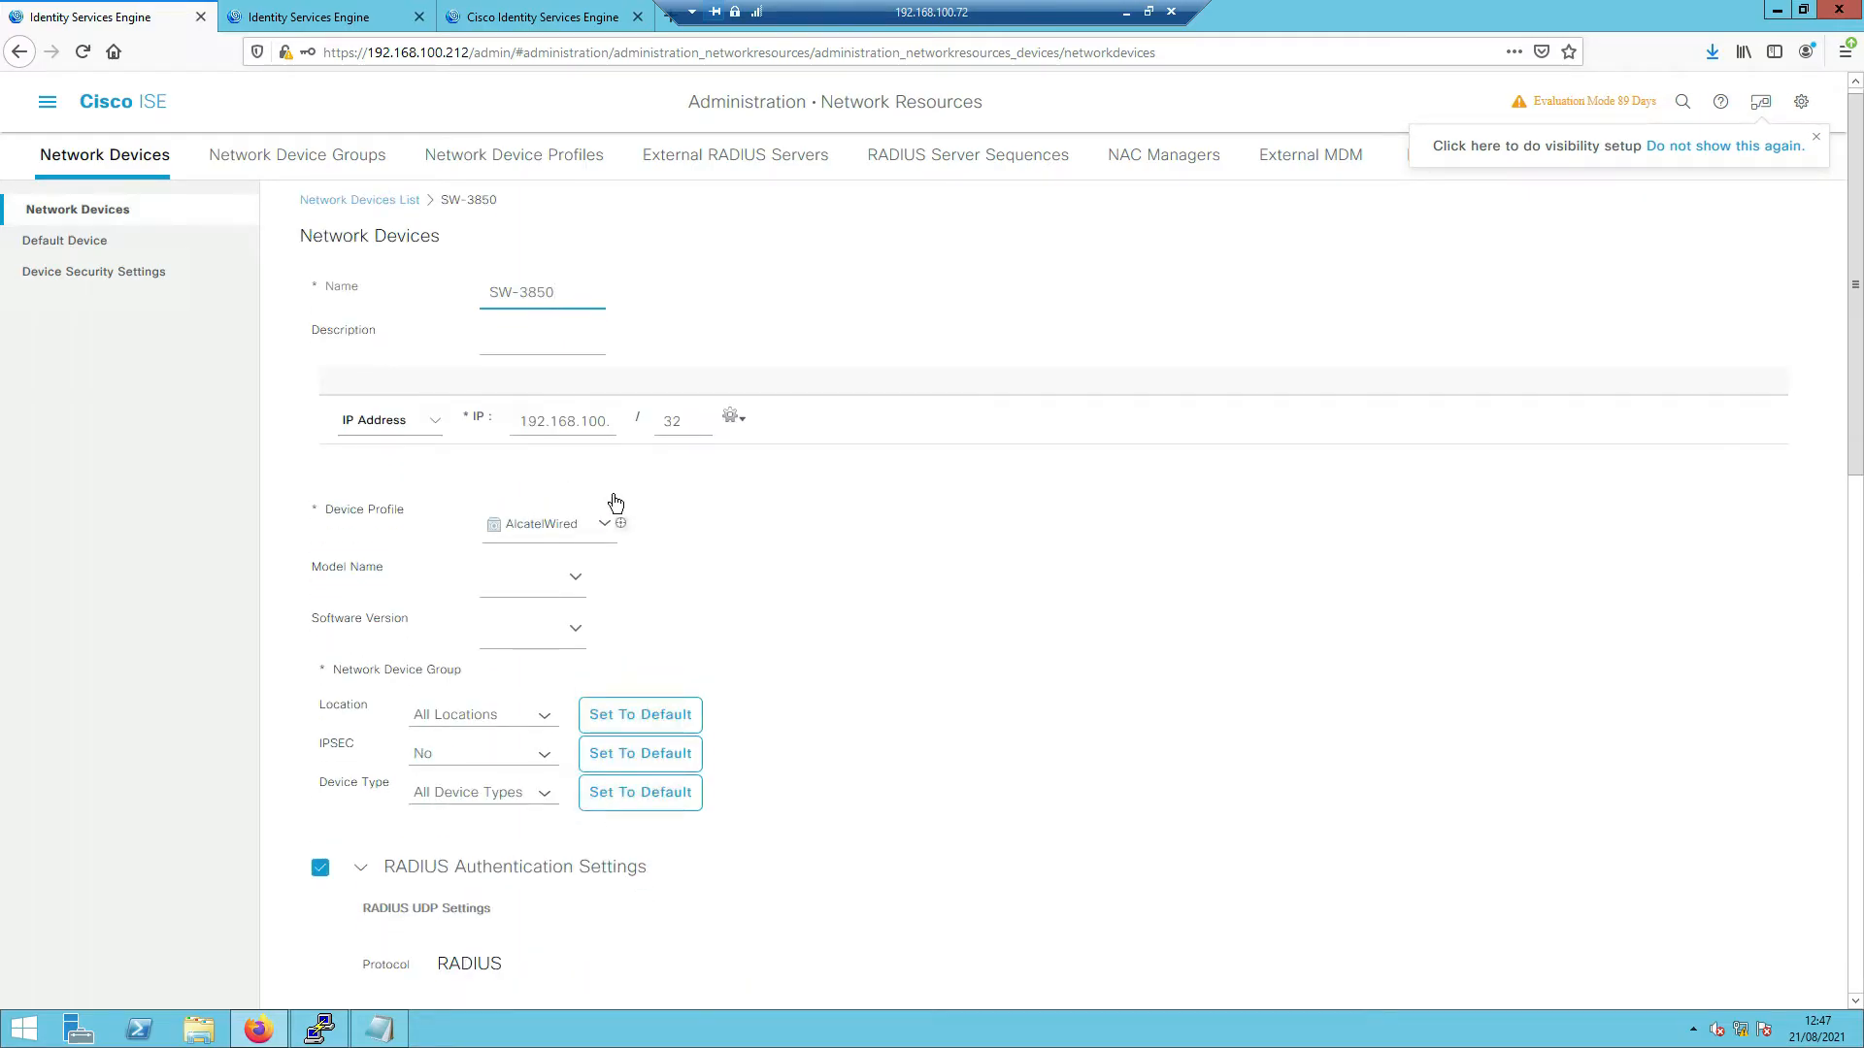
pyautogui.scroll(-8, 616, 501)
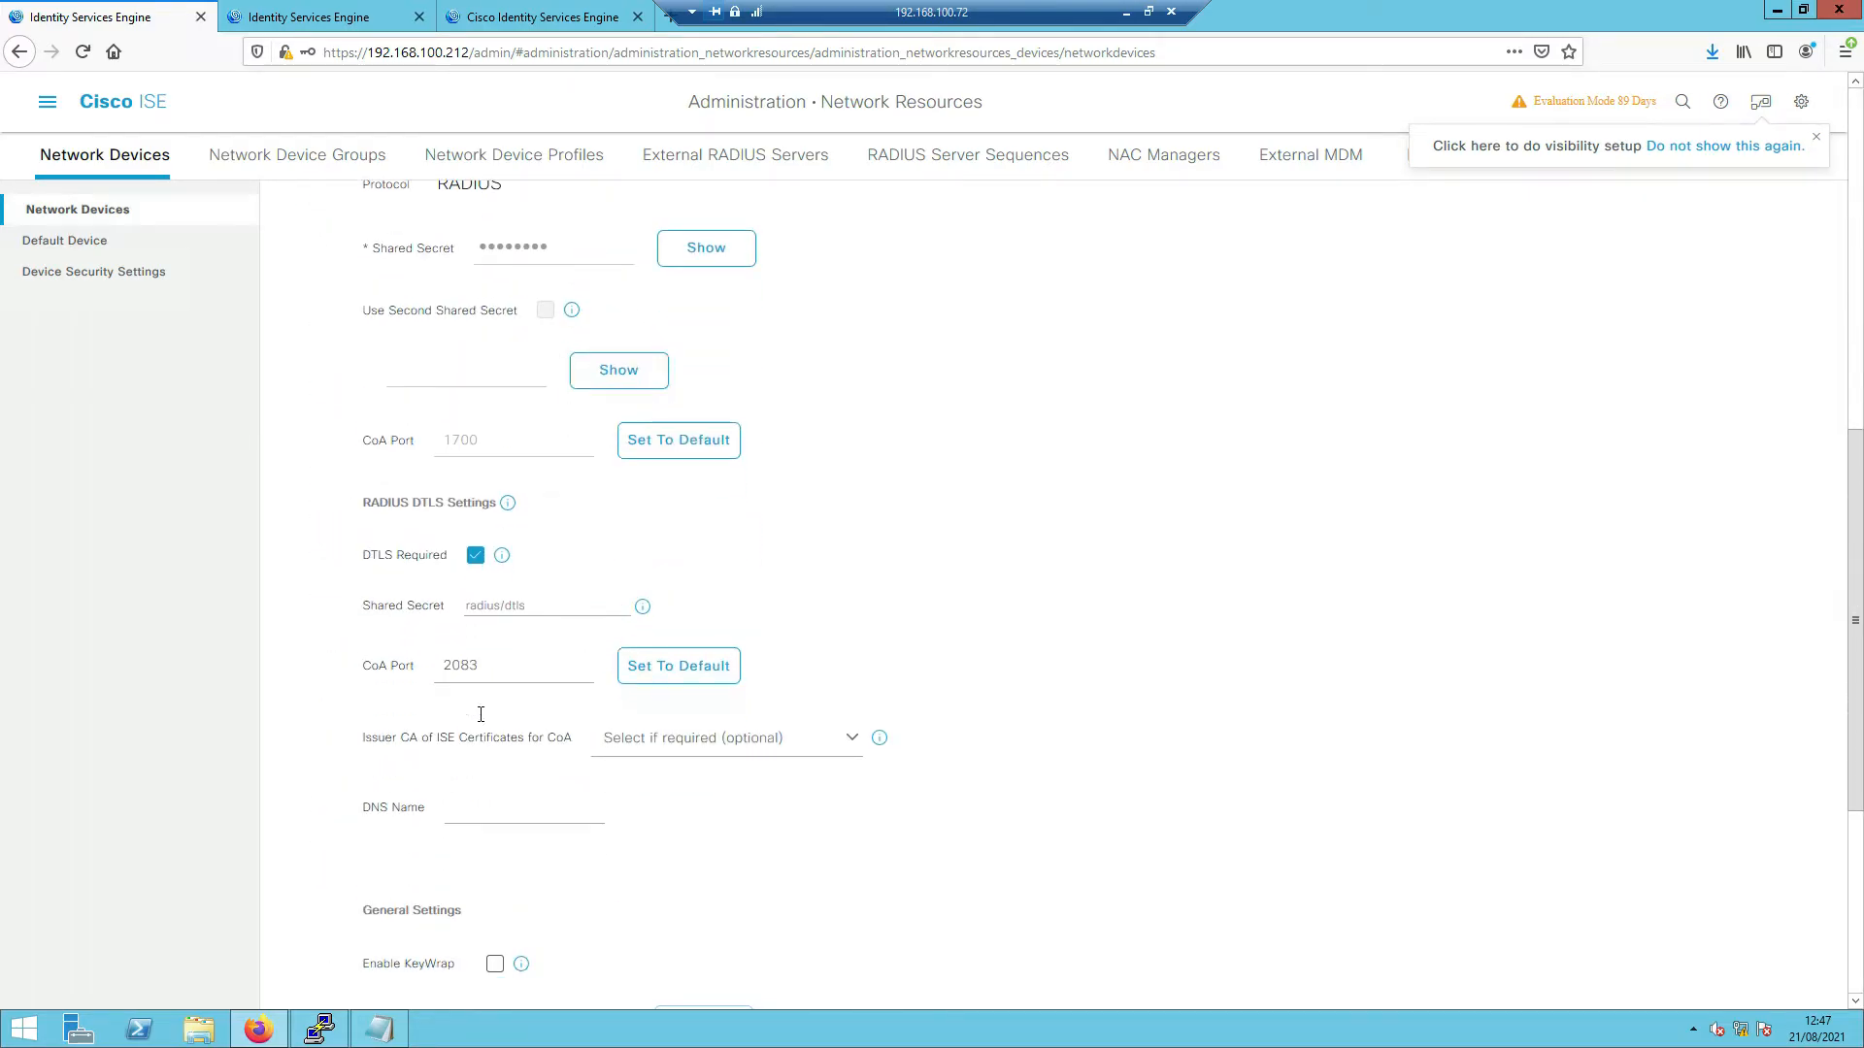
pyautogui.click(319, 1029)
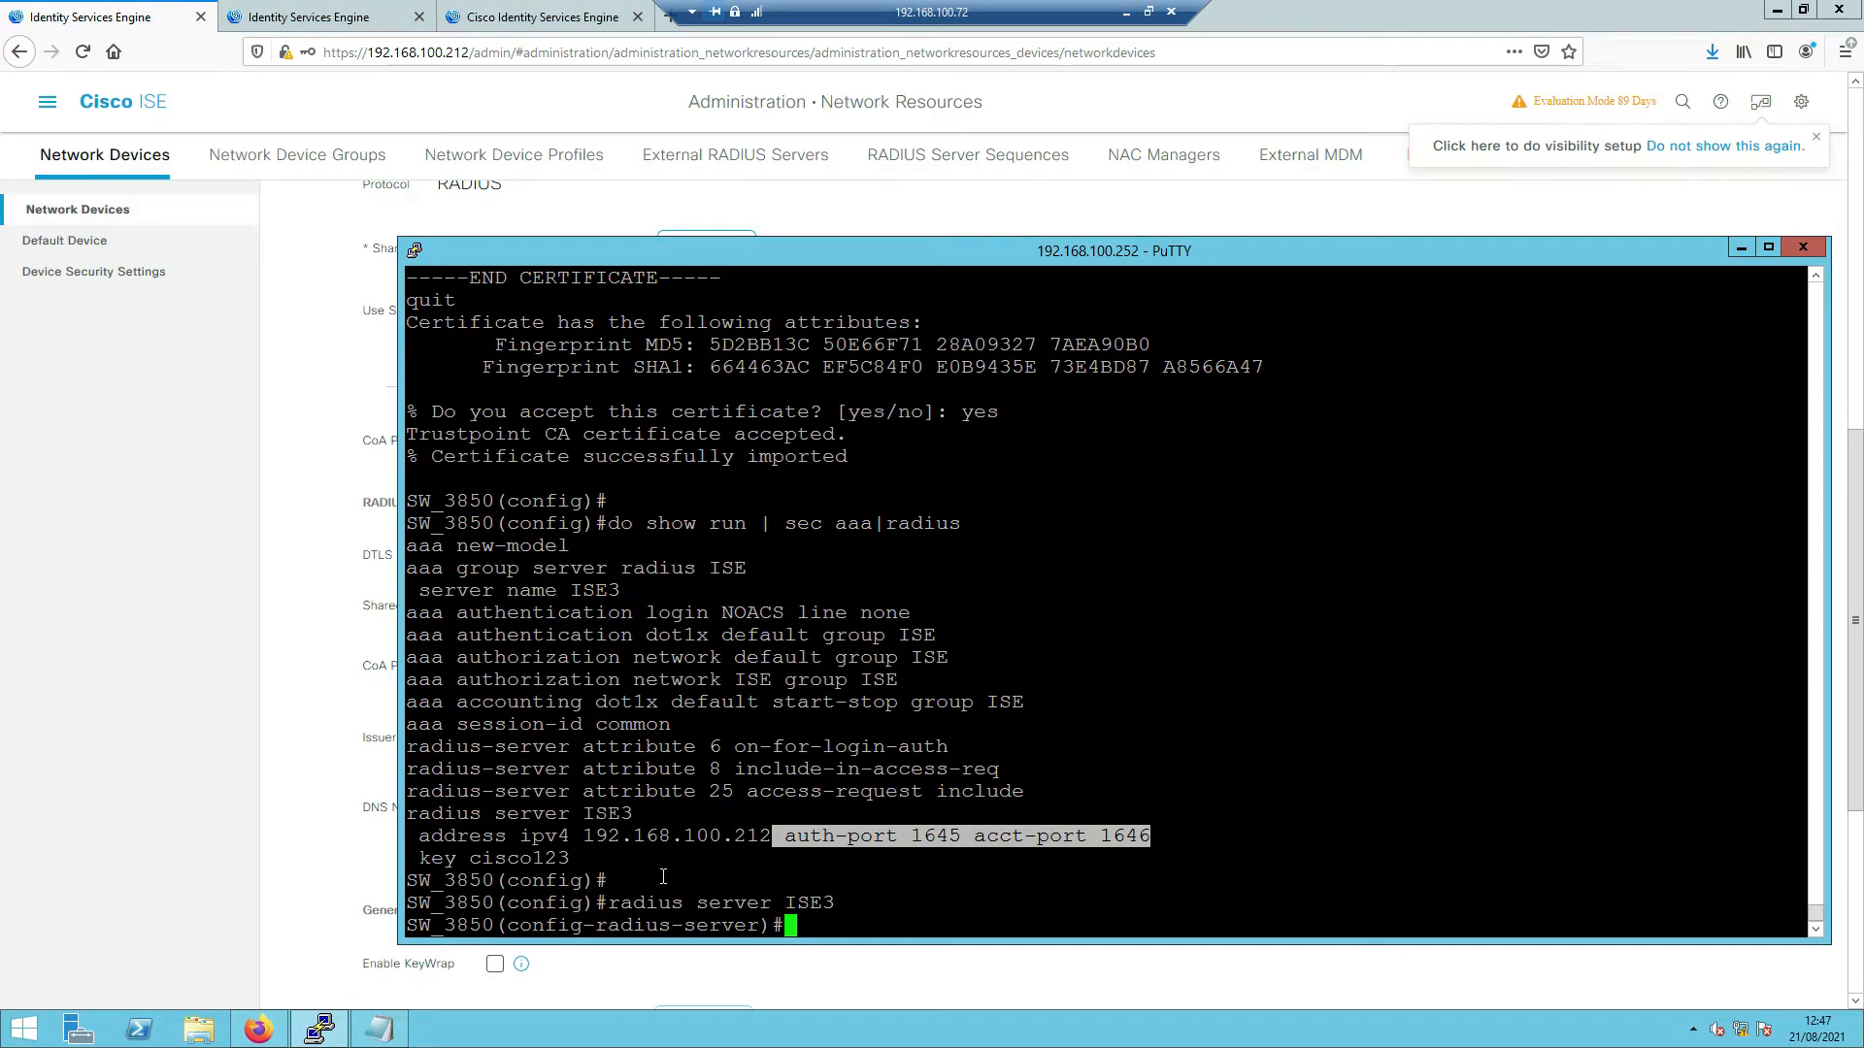
# - Set ISE3's address to ipv4 192.168.100.212 and remove its shared key
pyautogui.click(610, 880)
pyautogui.moveTo(423, 841); pyautogui.dragTo(768, 836)
pyautogui.rightClick(765, 835)
pyautogui.press('Return')
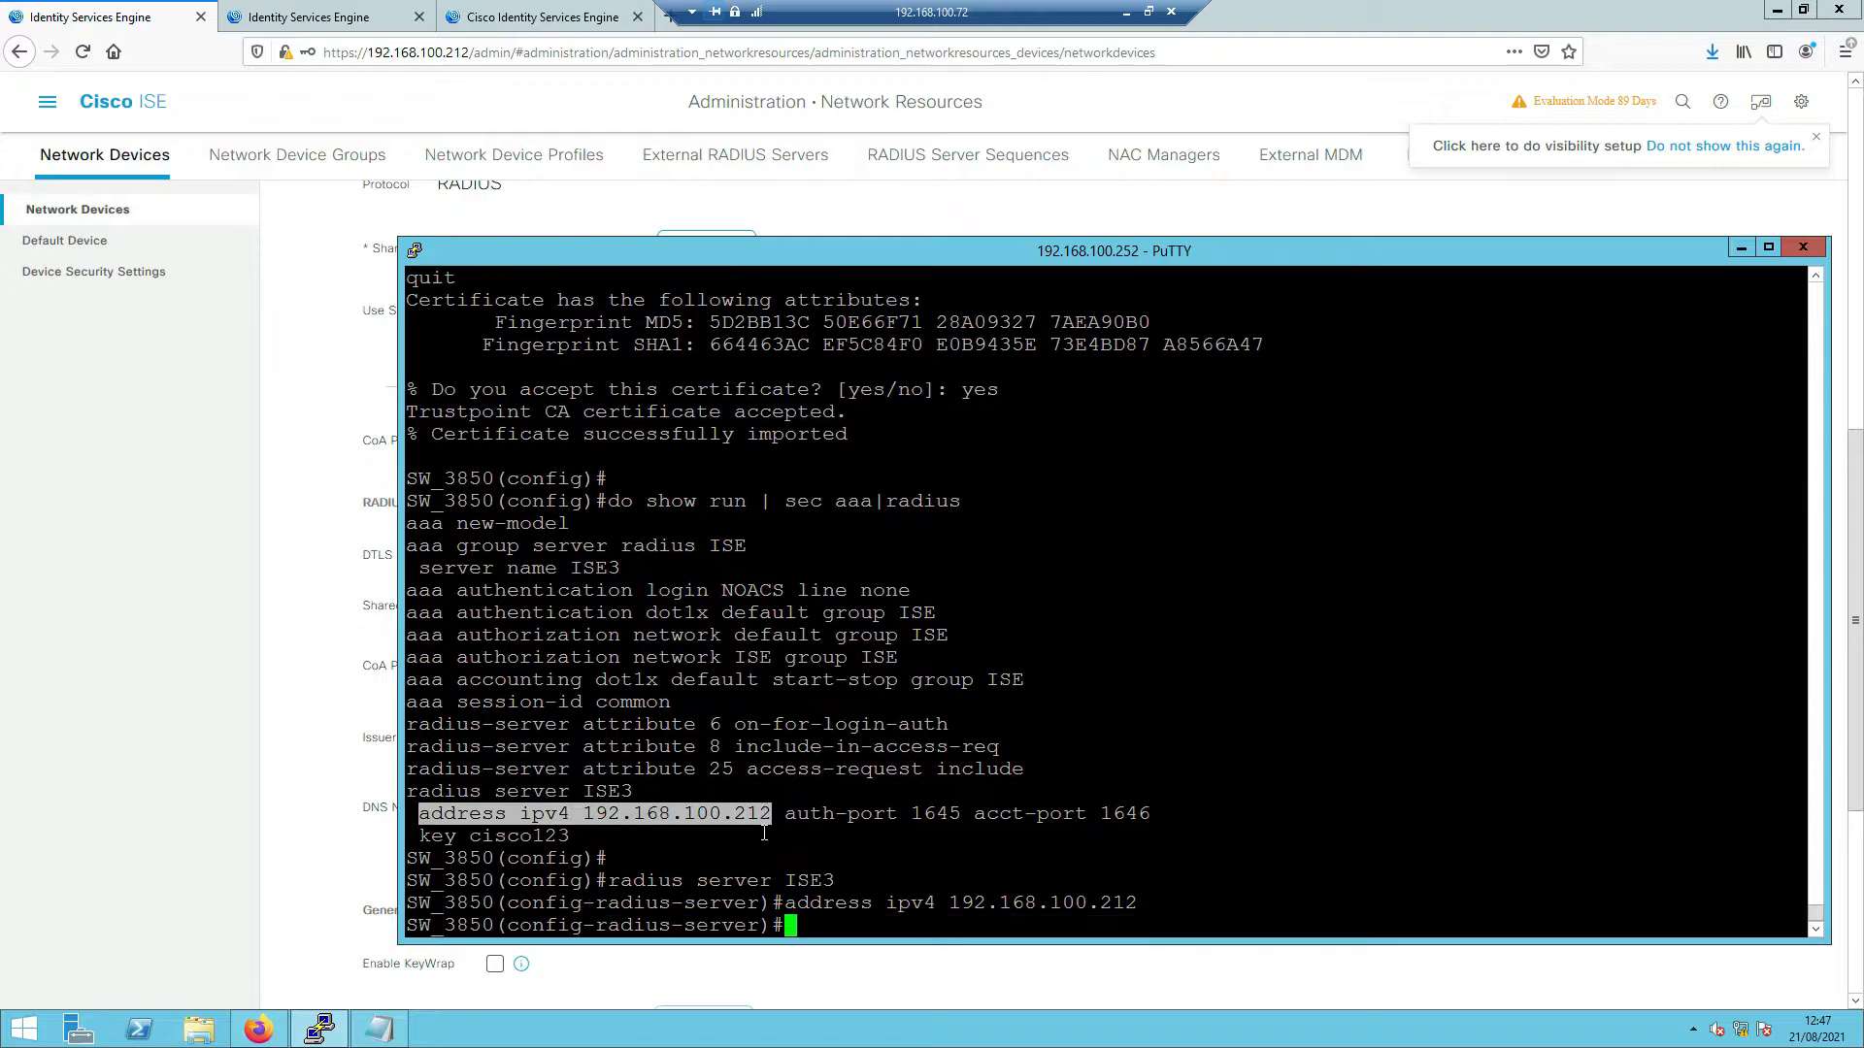
pyautogui.write('no ke')
pyautogui.press('Tab')
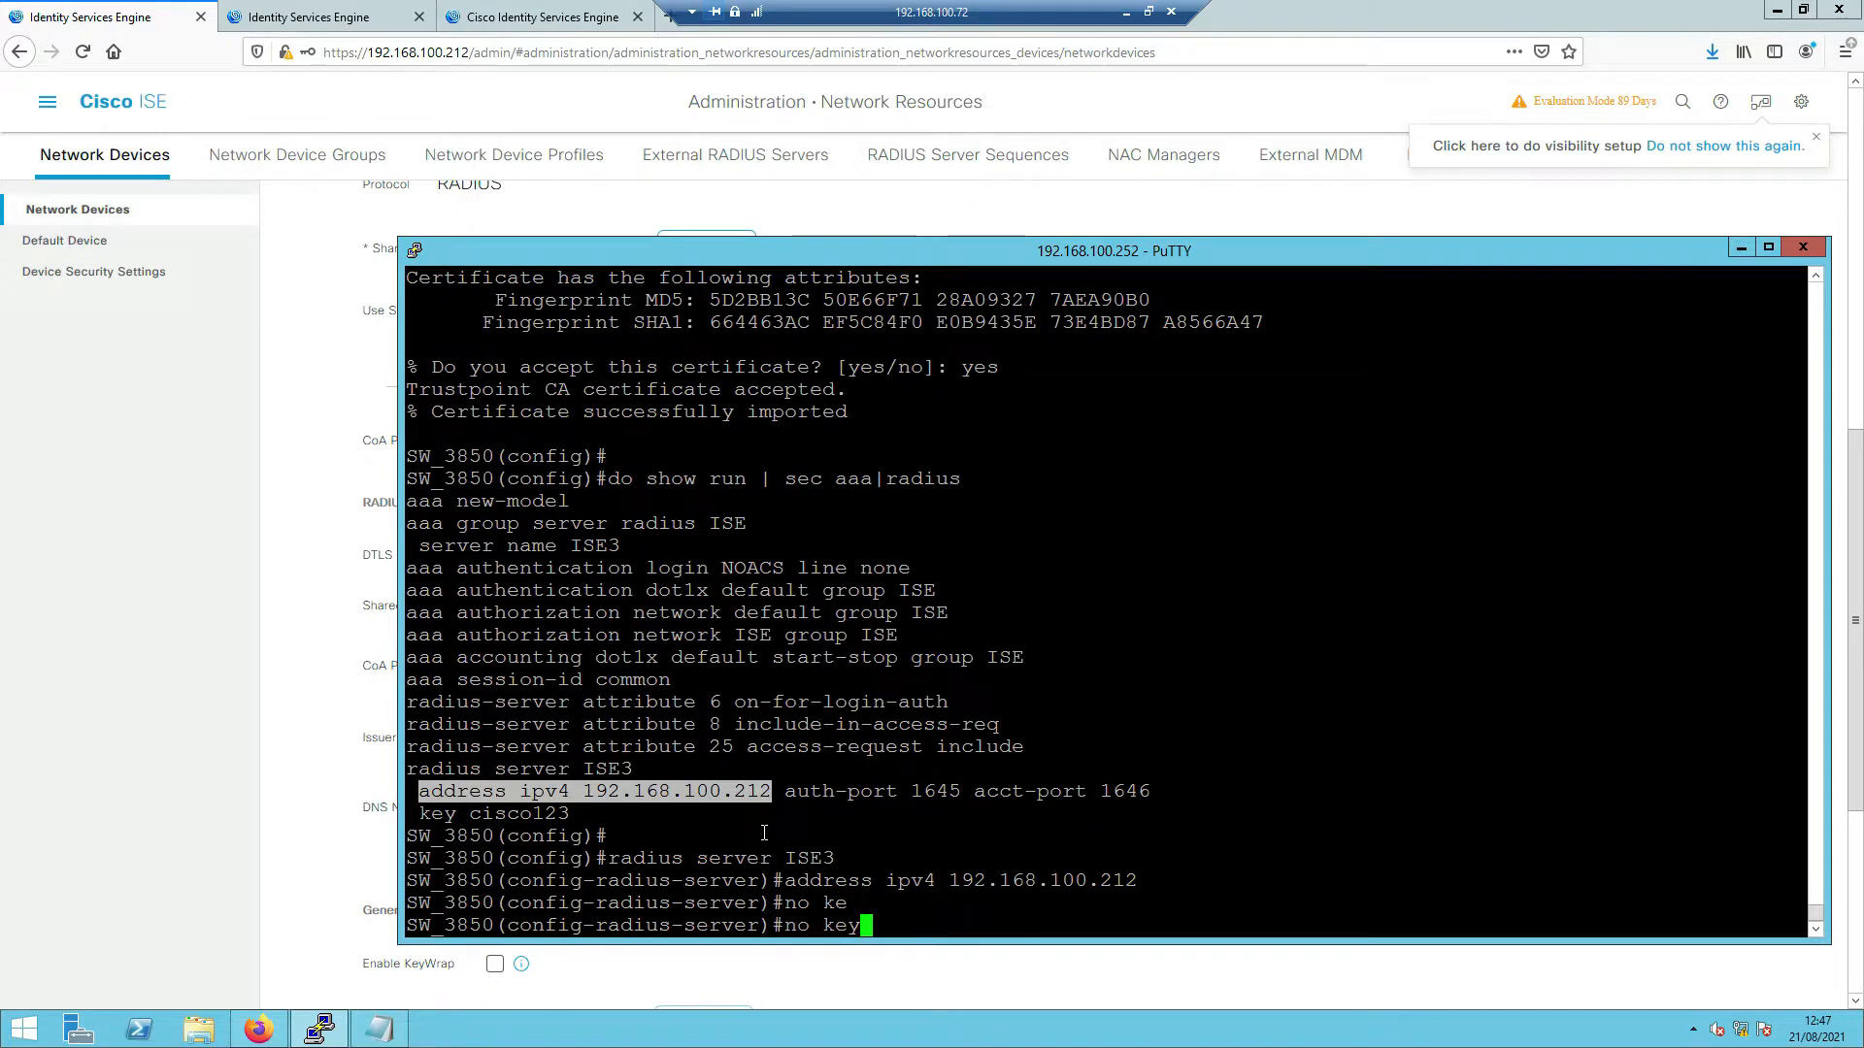
pyautogui.press('Return')
pyautogui.write('t')
pyautogui.press('Tab')
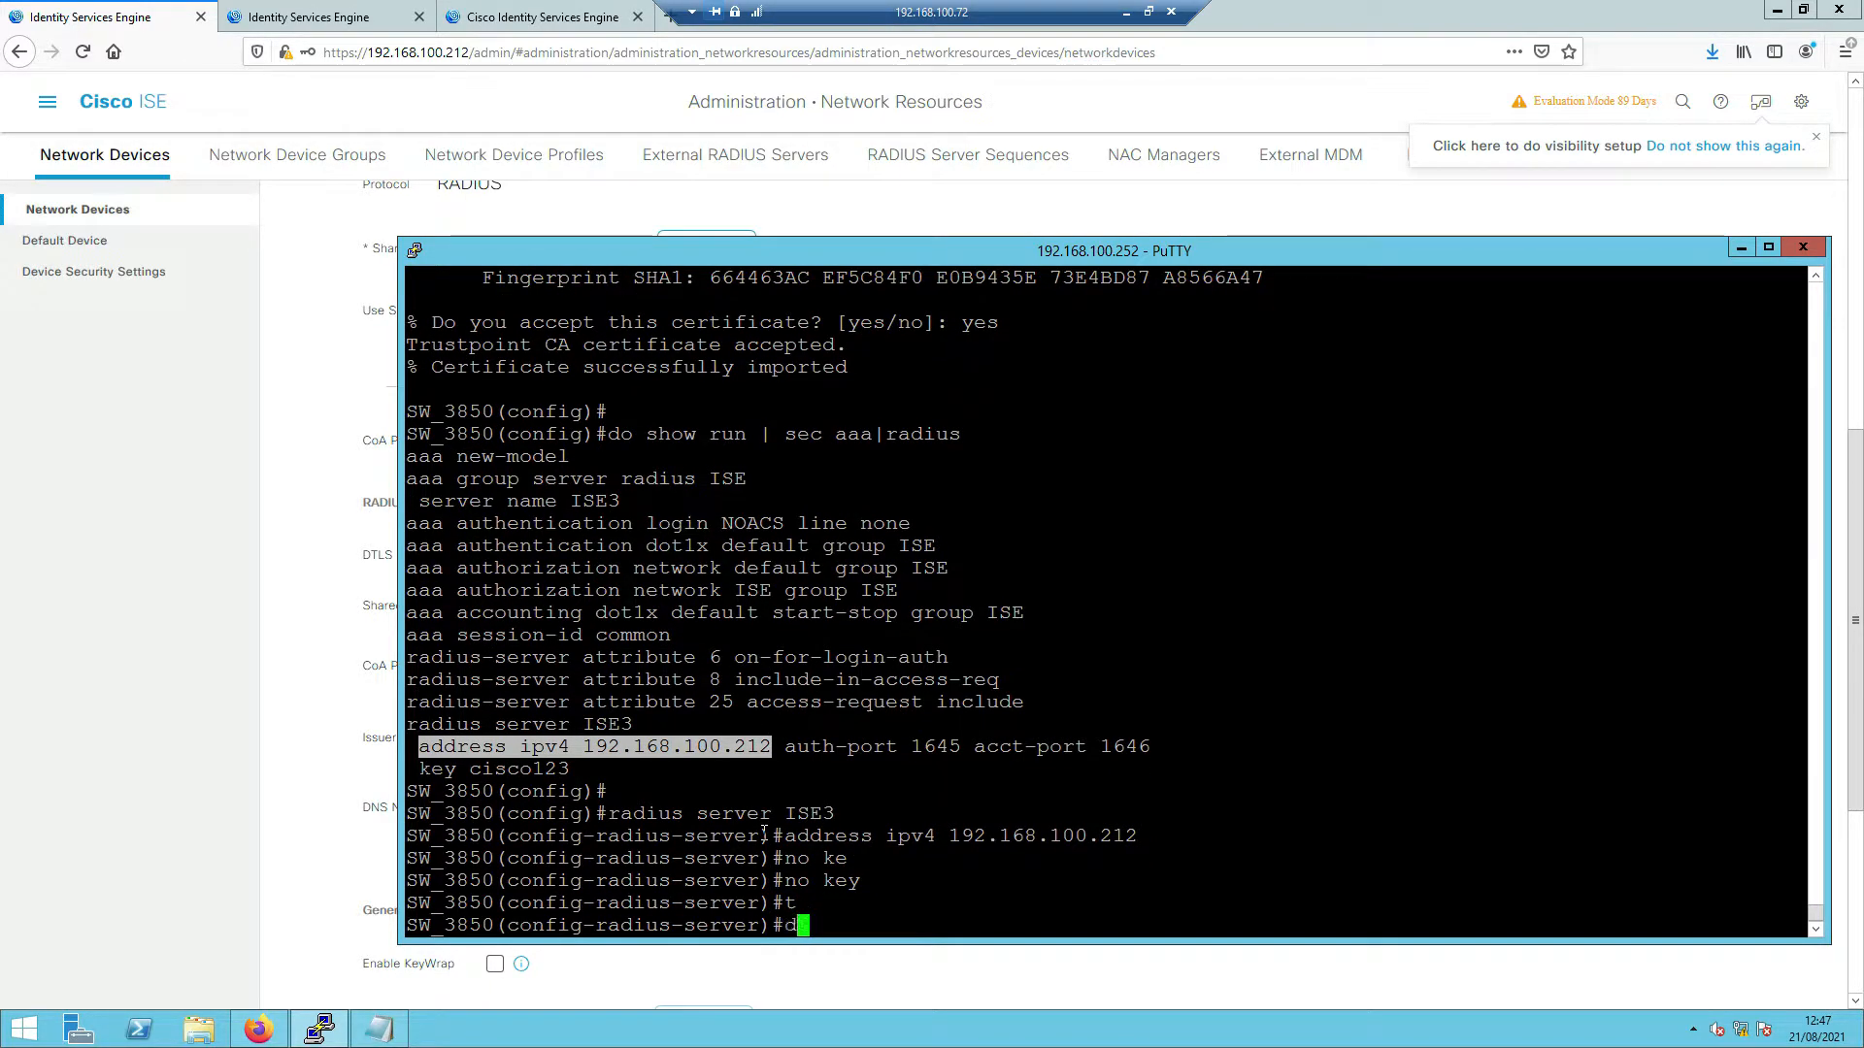
pyautogui.press('BackSpace')
pyautogui.write('dt')
pyautogui.press('Tab')
pyautogui.write('?')
pyautogui.write('tu')
pyautogui.press('Tab')
pyautogui.write('?')
pyautogui.press('BackSpace')
pyautogui.write('r')
pyautogui.press('Tab')
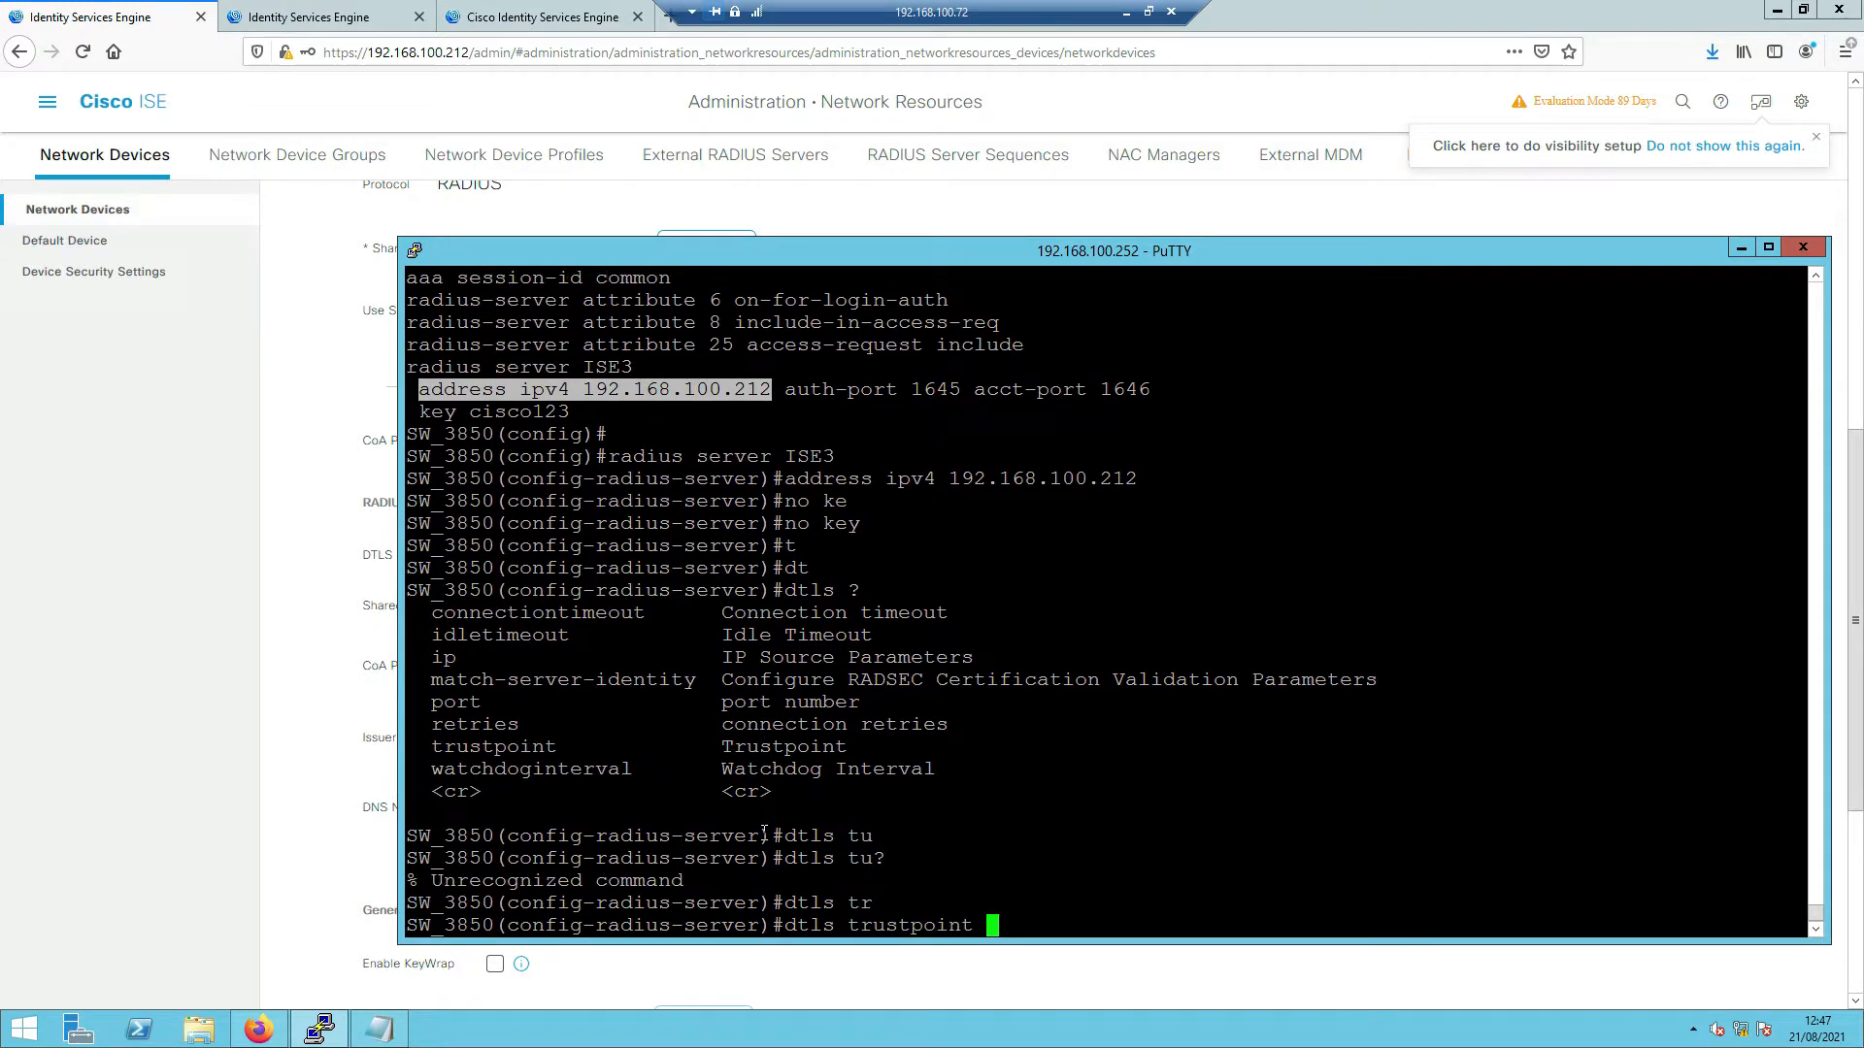
pyautogui.write('?cl')
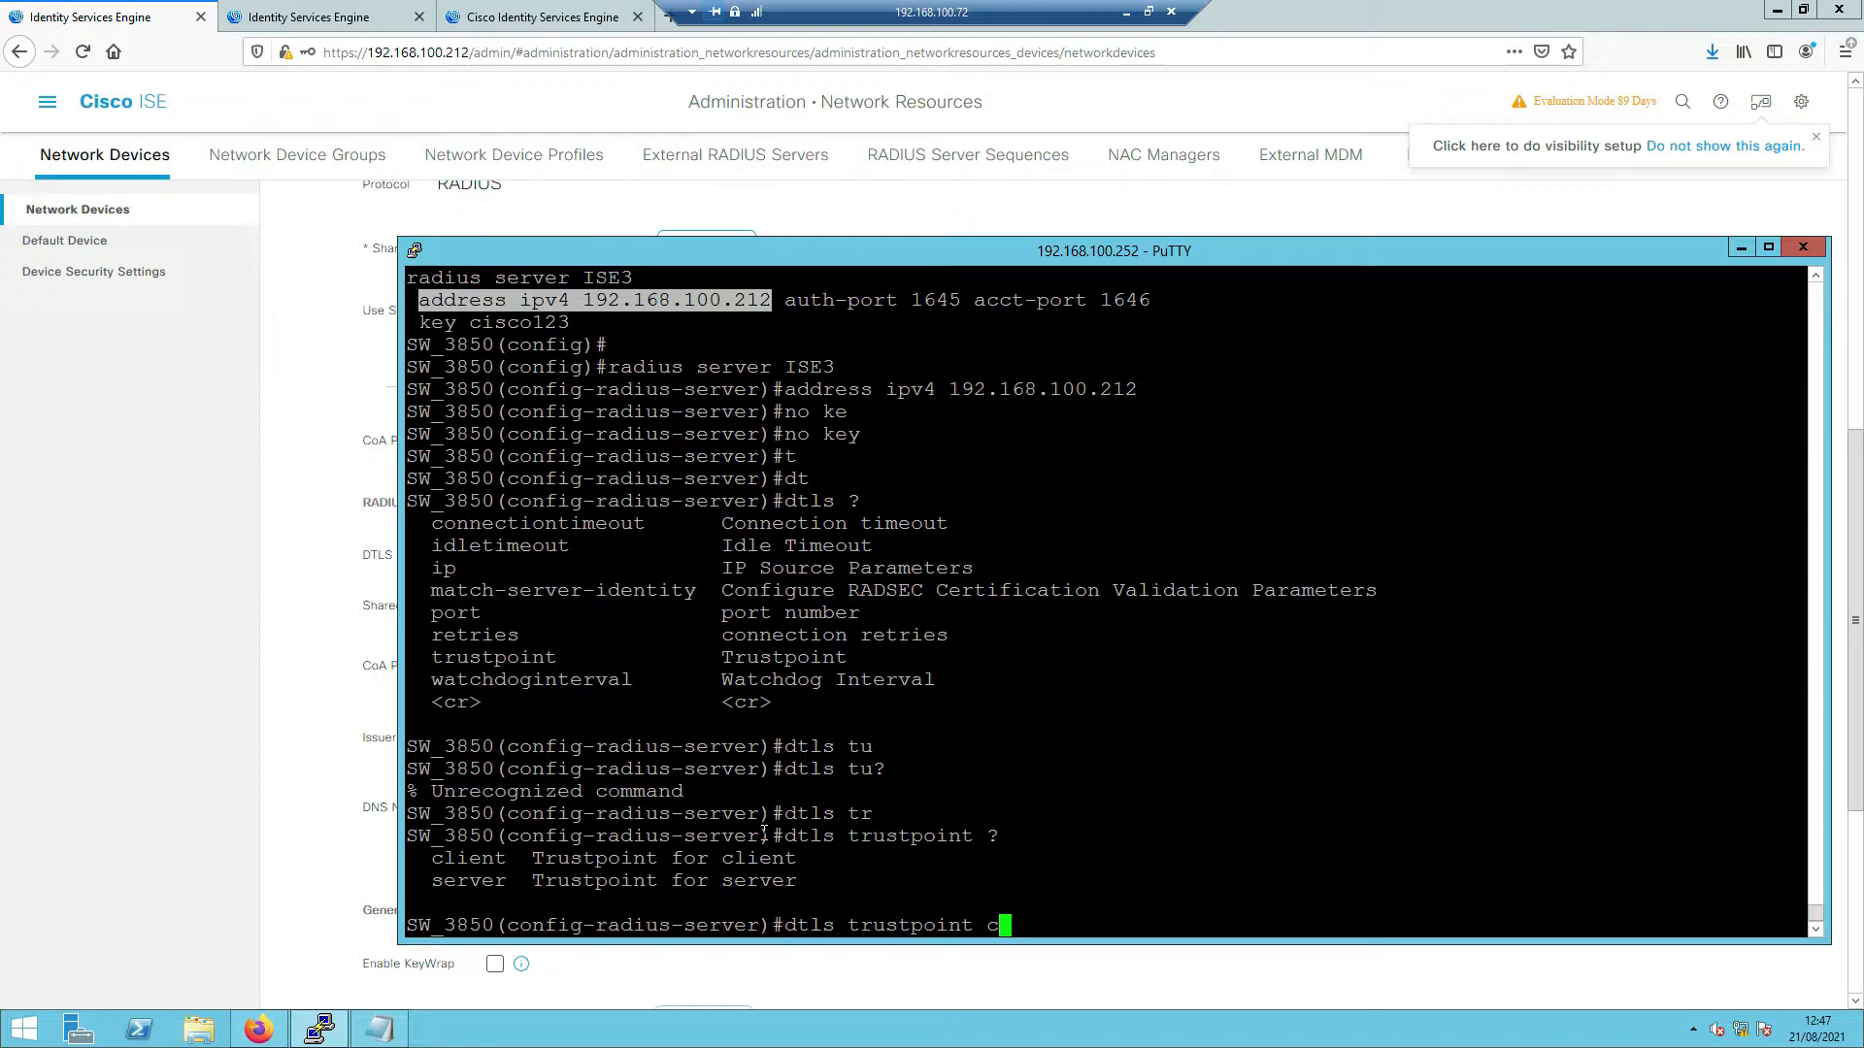
pyautogui.press('Tab')
pyautogui.write('?')
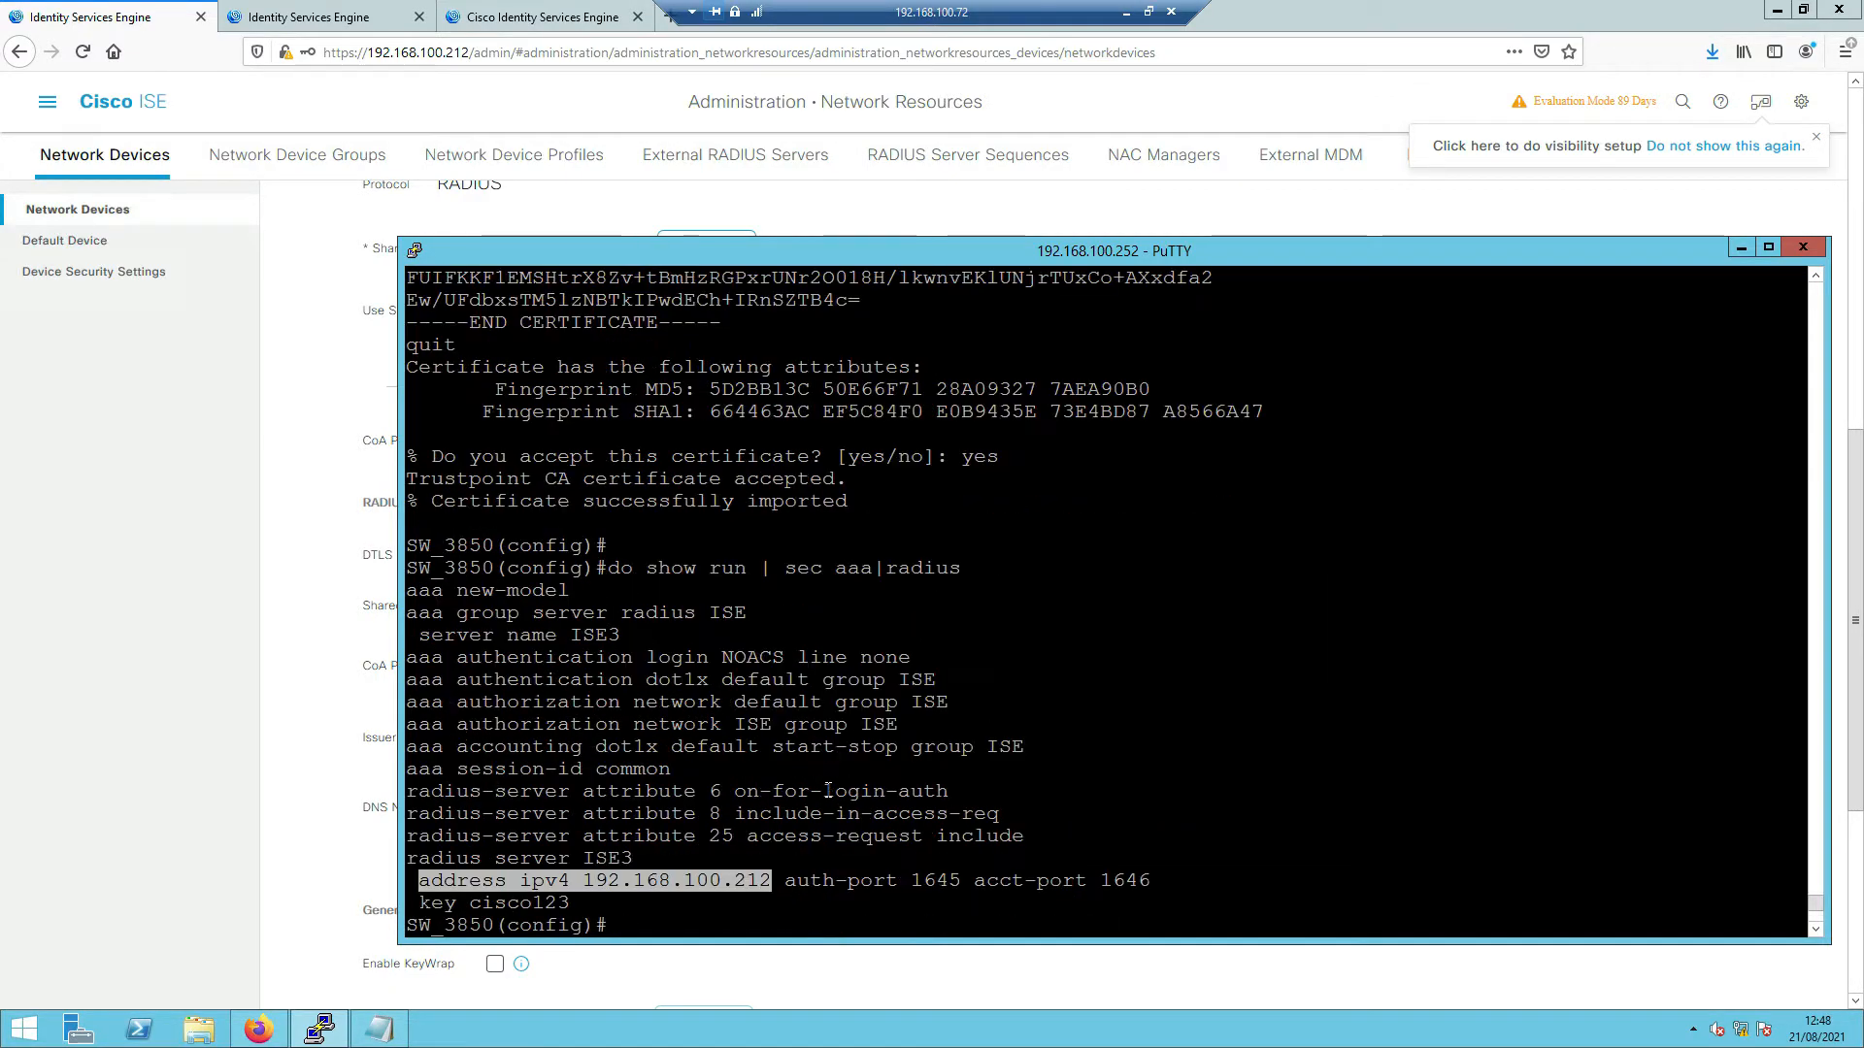
pyautogui.scroll(10, 828, 791)
pyautogui.scroll(15, 828, 791)
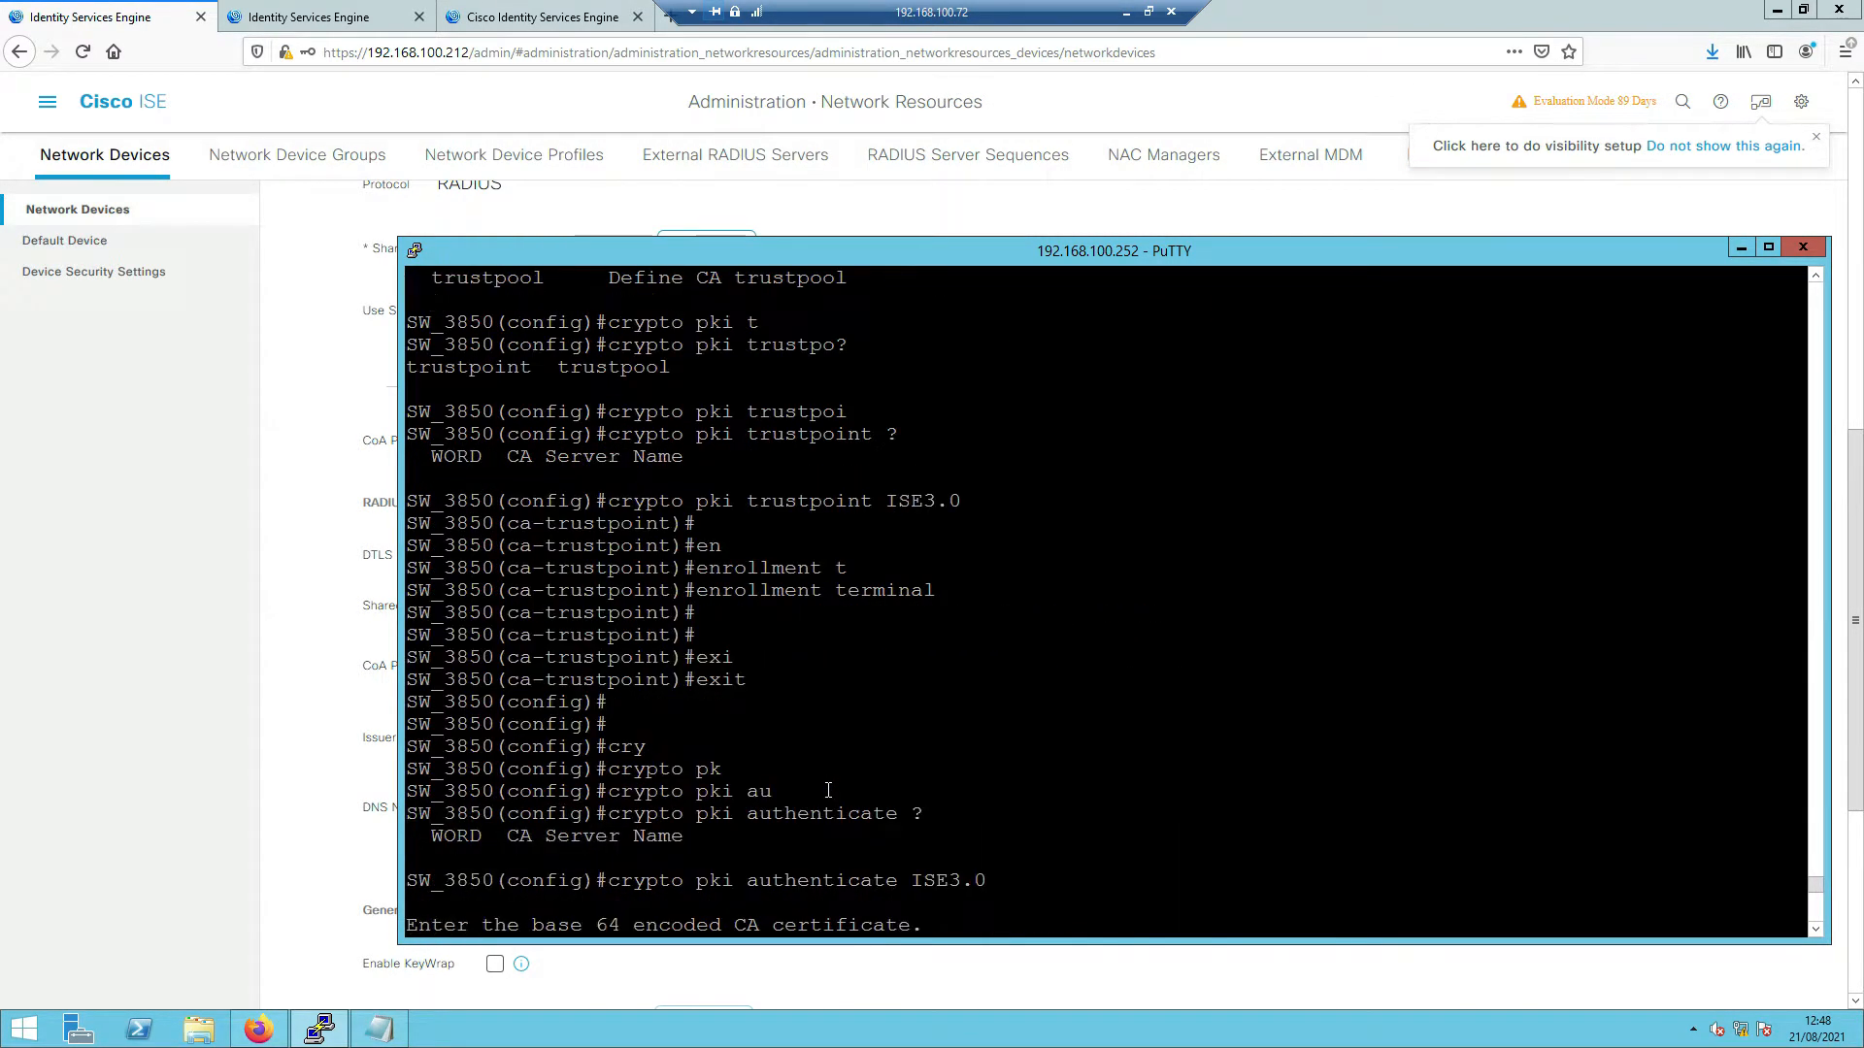
pyautogui.scroll(15, 828, 791)
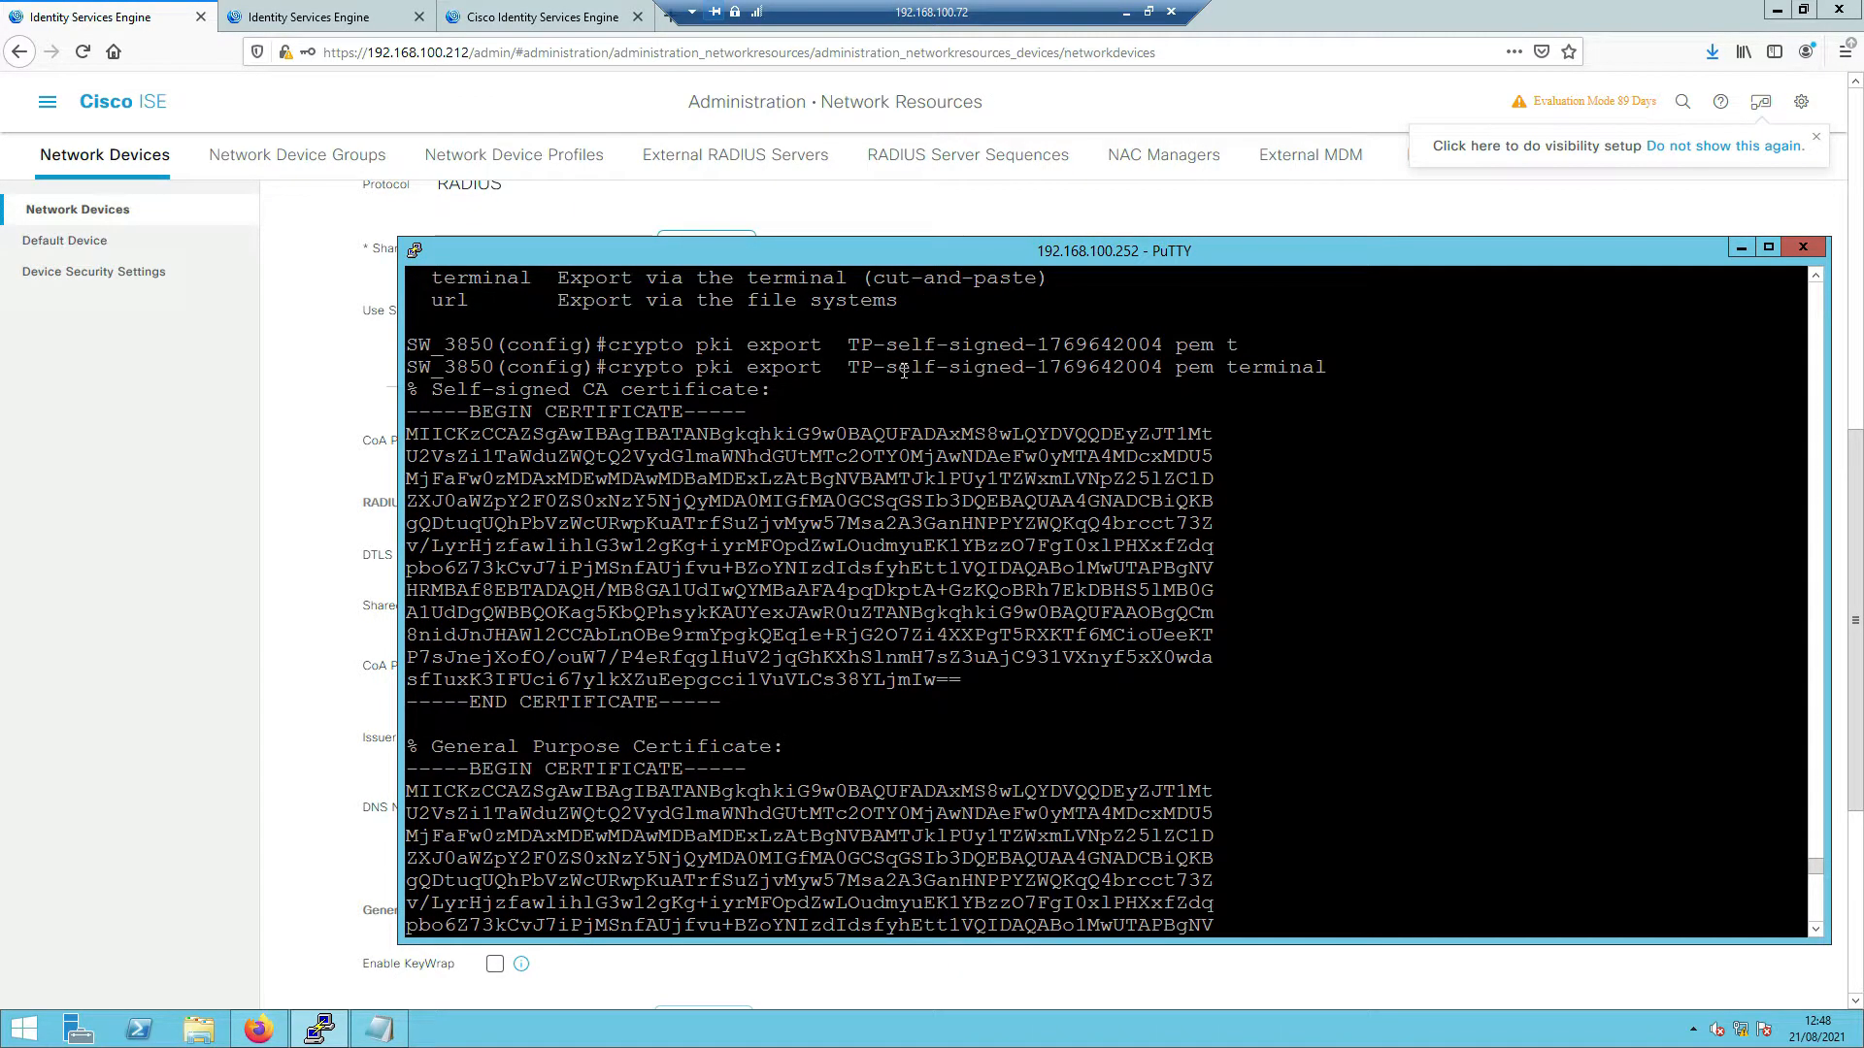
pyautogui.doubleClick(903, 367)
pyautogui.rightClick(902, 371)
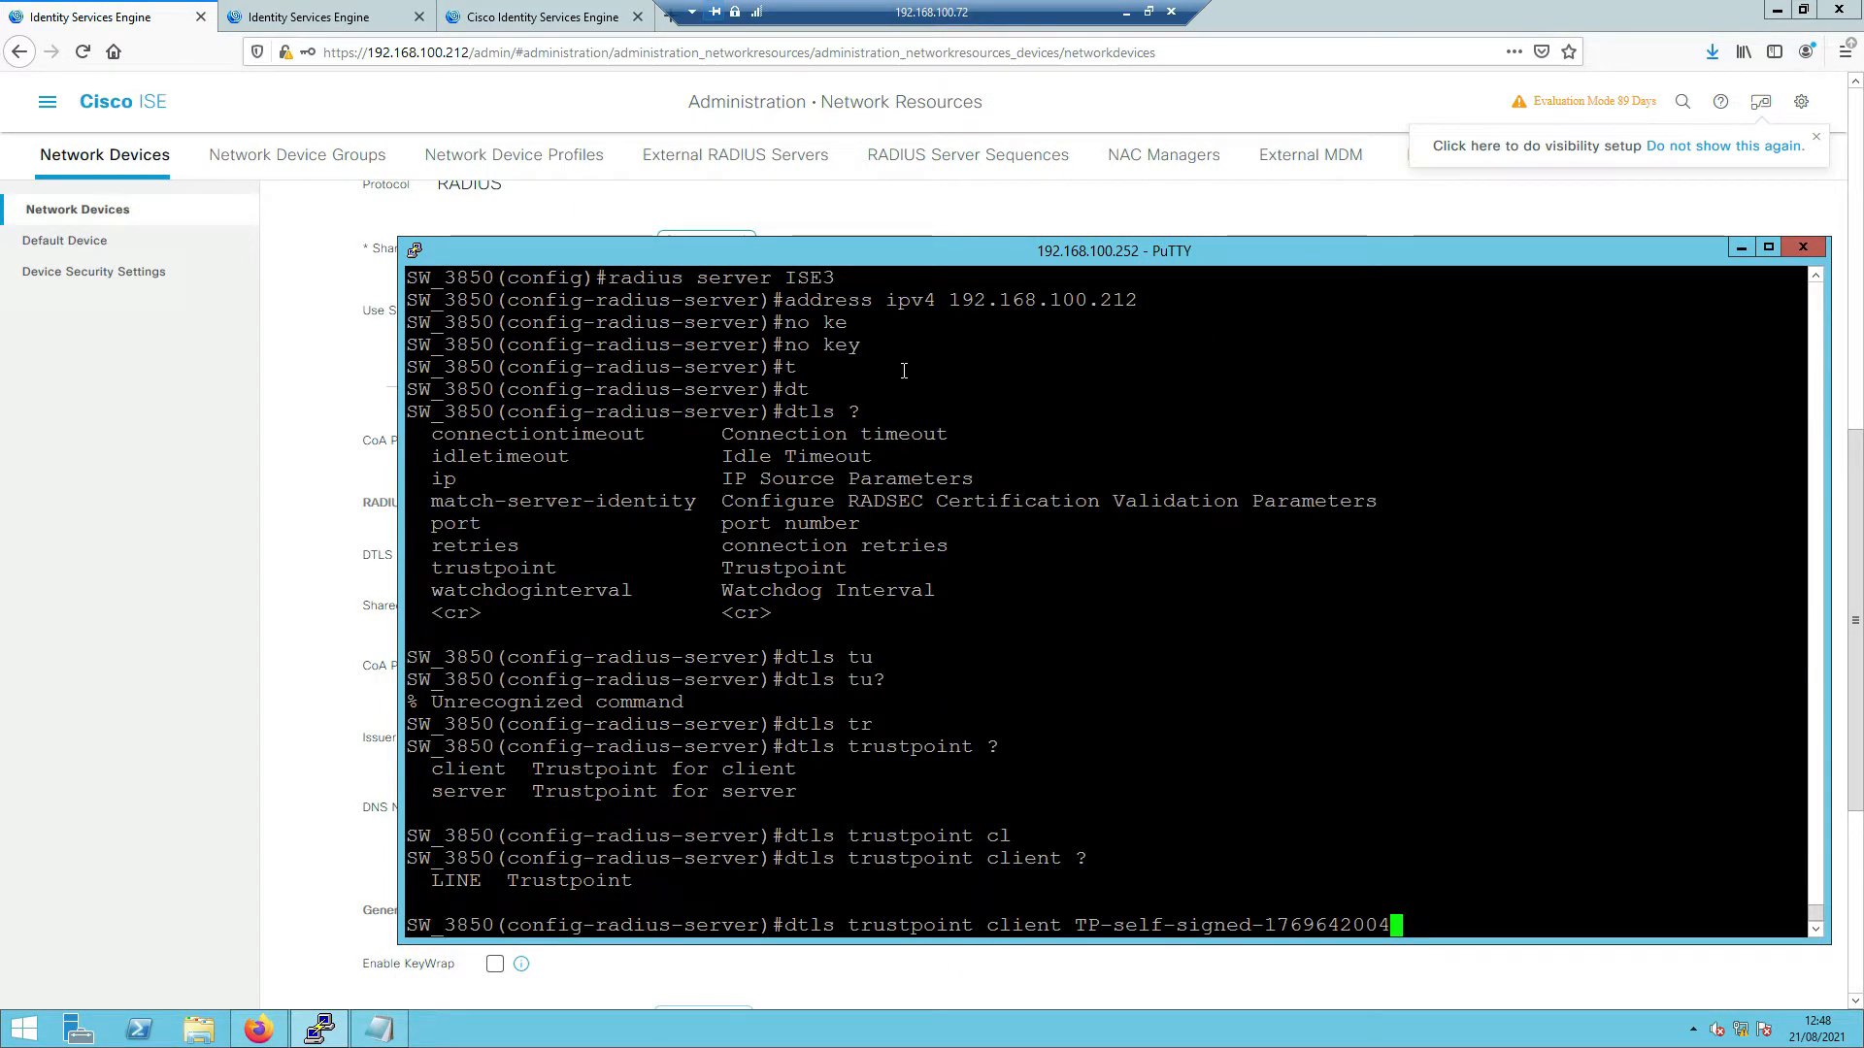
pyautogui.press('Return')
# - Set the DTLS server trustpoint to ISE3.0
pyautogui.press('Up')
pyautogui.press('BackSpace')
pyautogui.press('BackSpace')
pyautogui.press('BackSpace')
pyautogui.press('BackSpace')
pyautogui.press('BackSpace')
pyautogui.press('BackSpace')
pyautogui.press('BackSpace')
pyautogui.press('BackSpace')
pyautogui.press('BackSpace')
pyautogui.press('BackSpace')
pyautogui.press('BackSpace')
pyautogui.press('BackSpace')
pyautogui.press('BackSpace')
pyautogui.press('BackSpace')
pyautogui.press('BackSpace')
pyautogui.press('BackSpace')
pyautogui.press('BackSpace')
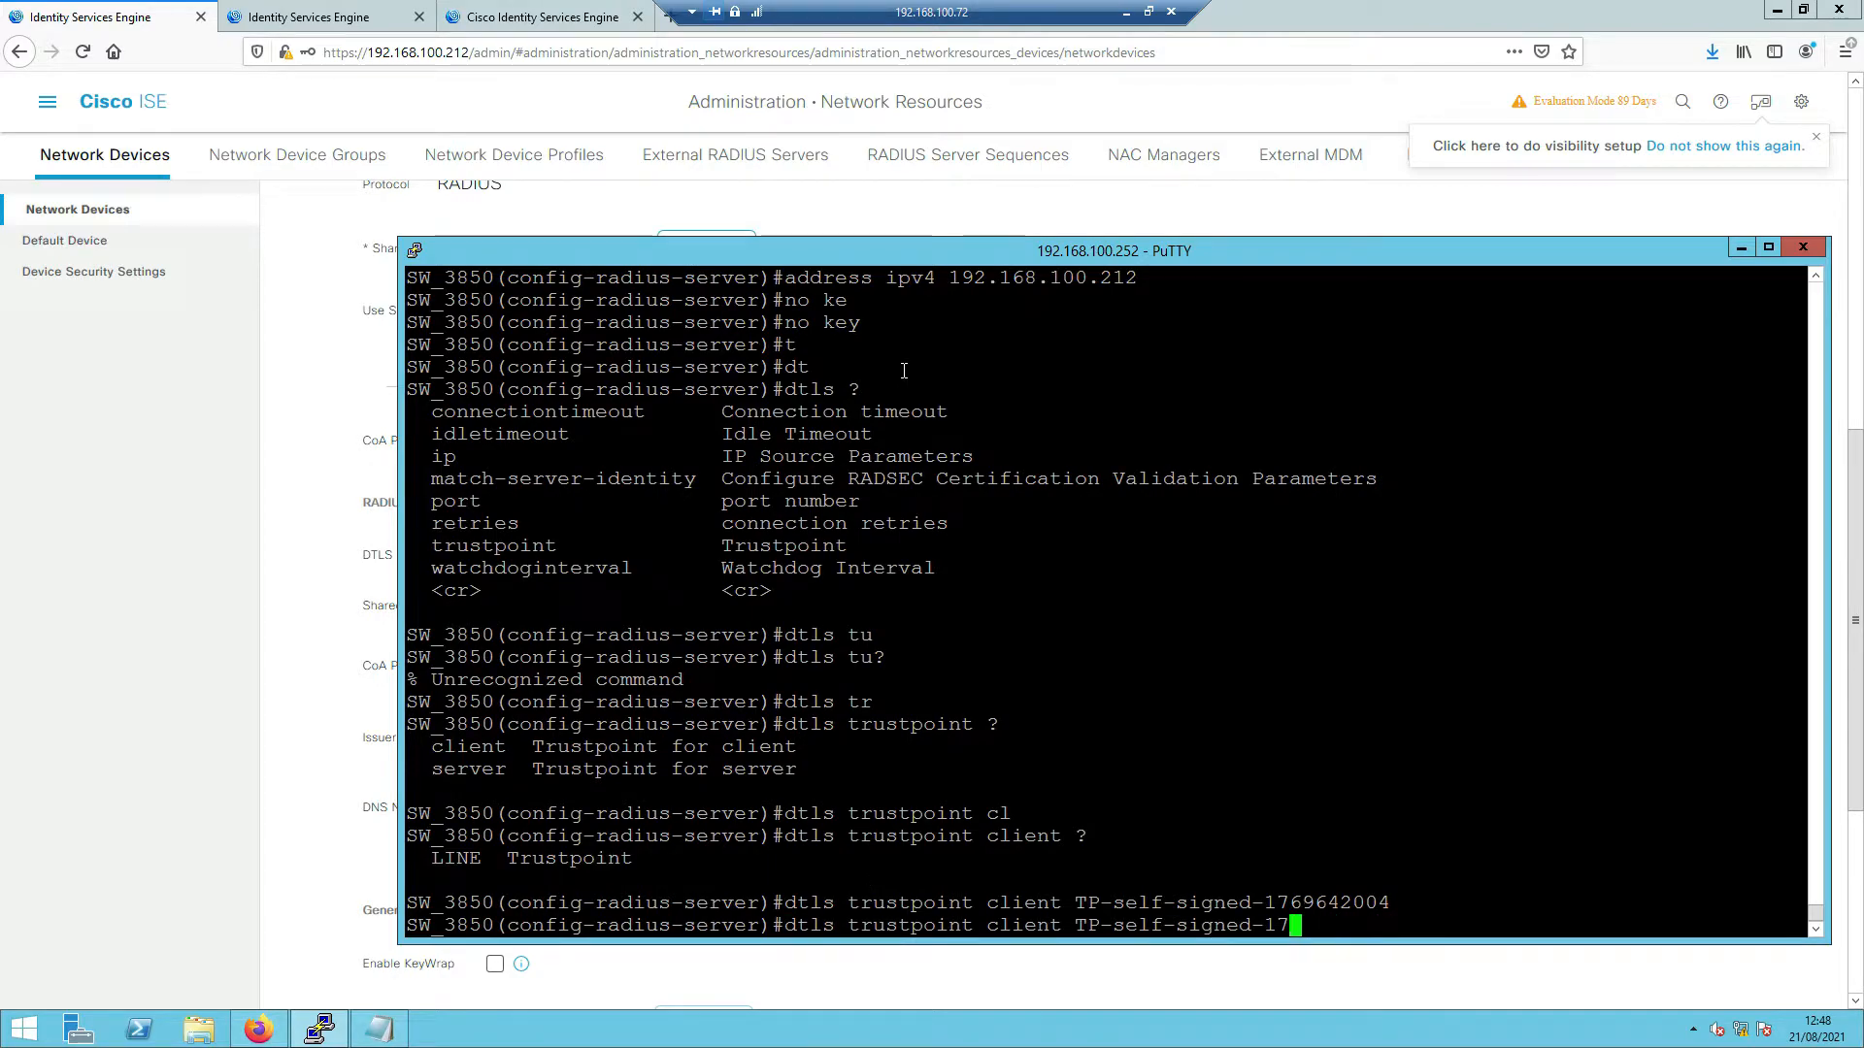
pyautogui.press('BackSpace')
pyautogui.press('BackSpace')
pyautogui.press('BackSpace')
pyautogui.press('BackSpace')
pyautogui.press('BackSpace')
pyautogui.press('BackSpace')
pyautogui.press('BackSpace')
pyautogui.press('BackSpace')
pyautogui.press('BackSpace')
pyautogui.press('BackSpace')
pyautogui.press('BackSpace')
pyautogui.press('BackSpace')
pyautogui.press('BackSpace')
pyautogui.press('BackSpace')
pyautogui.press('BackSpace')
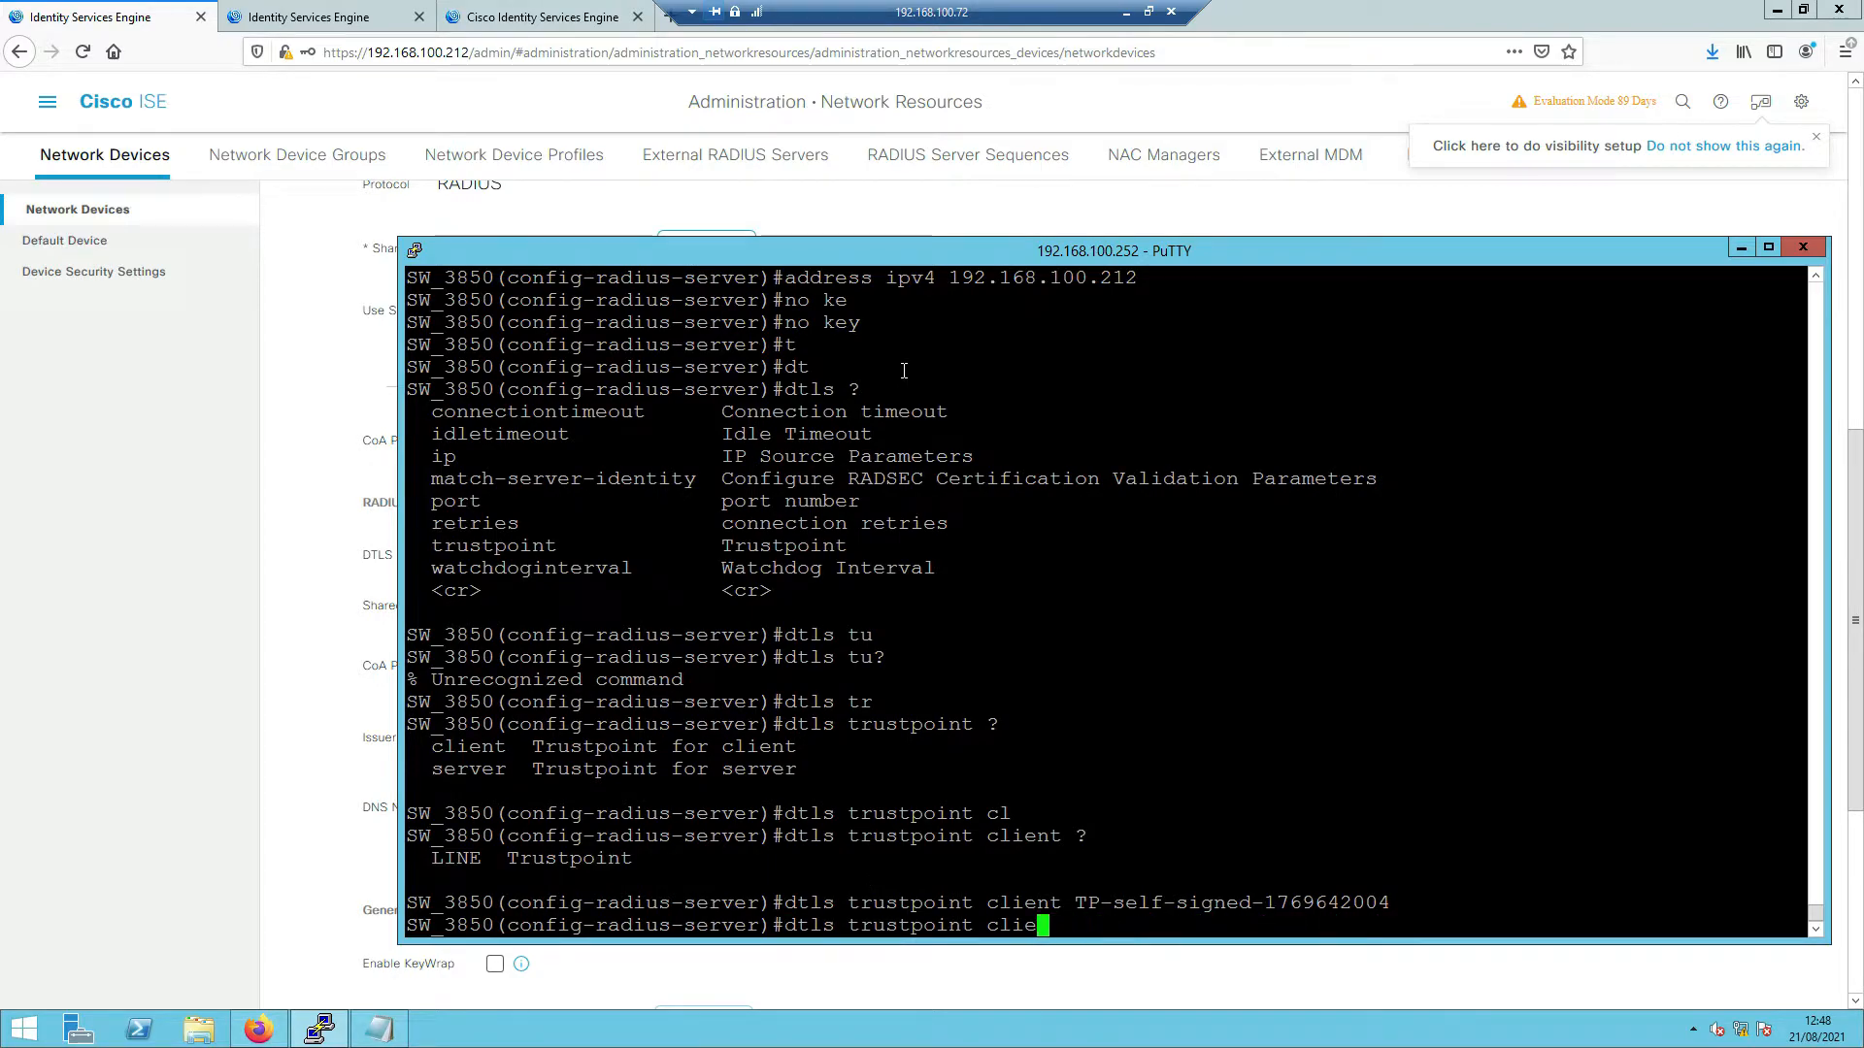
pyautogui.write('ser')
pyautogui.press('Tab')
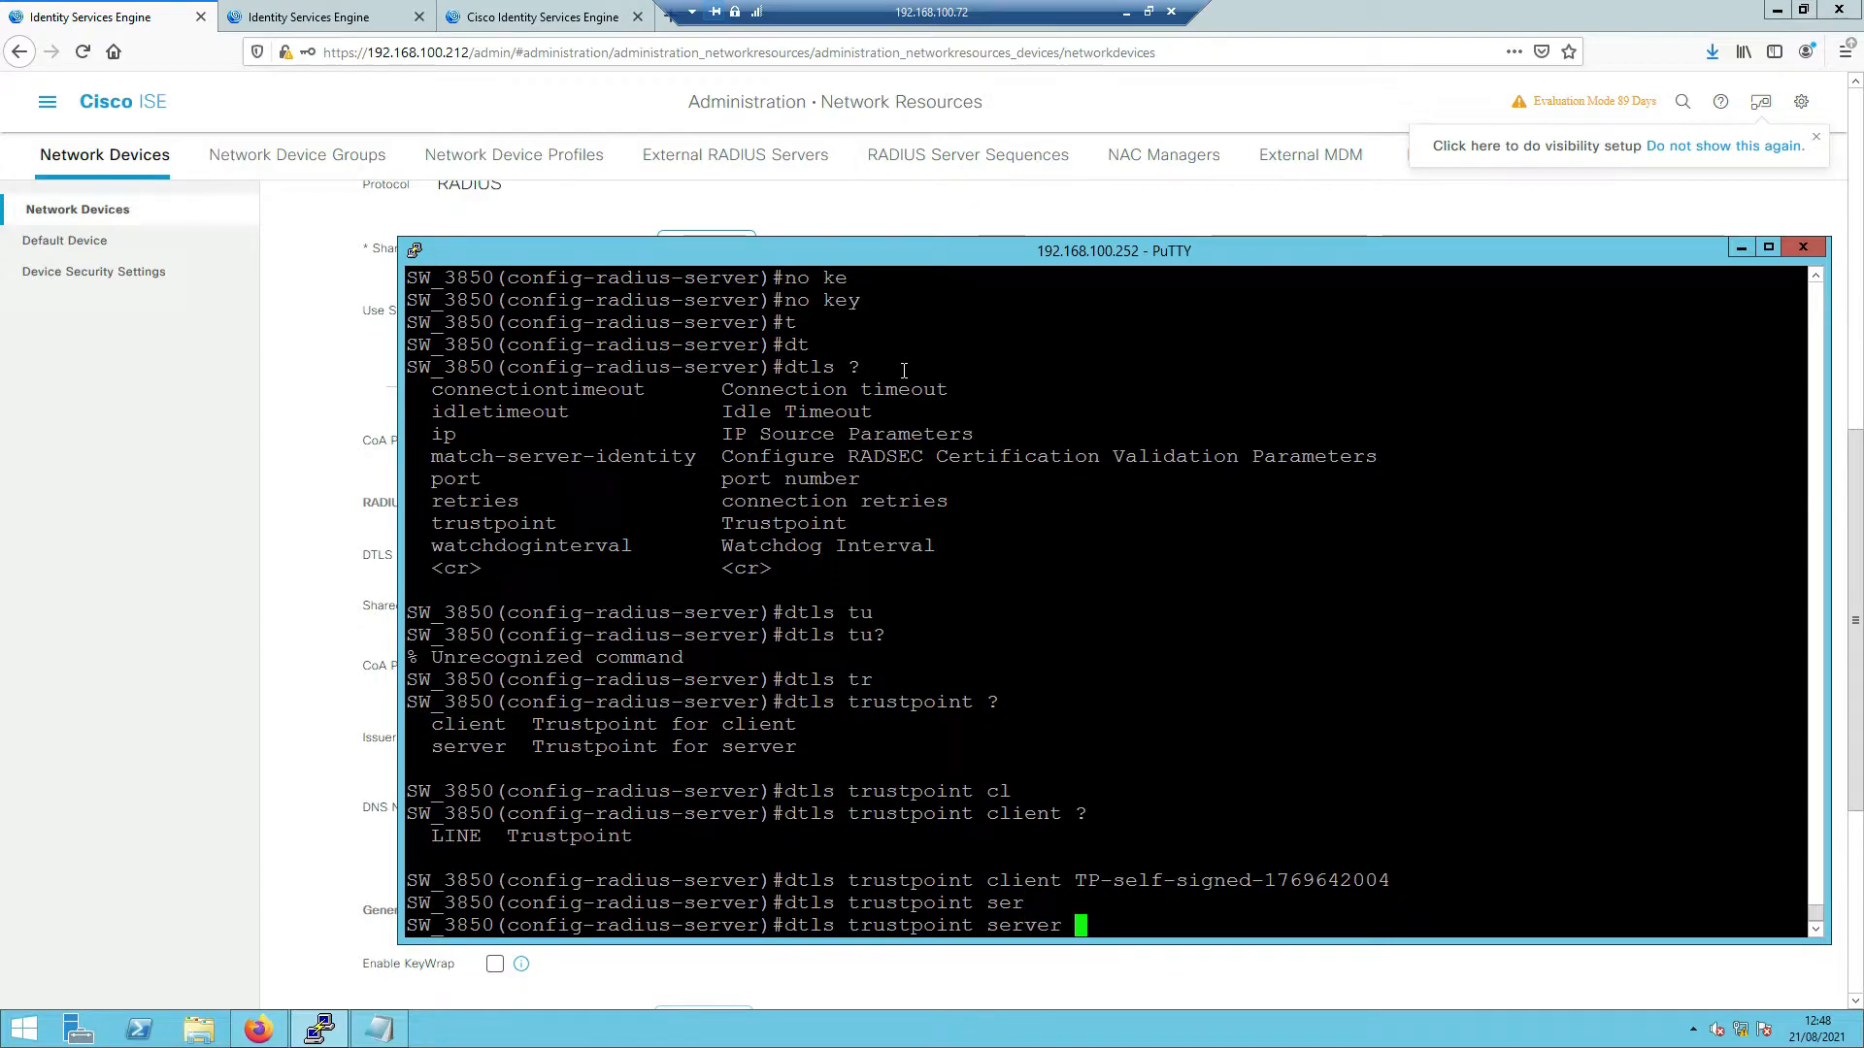
pyautogui.write('ISE3.0')
pyautogui.press('Return')
pyautogui.scroll(10, 988, 359)
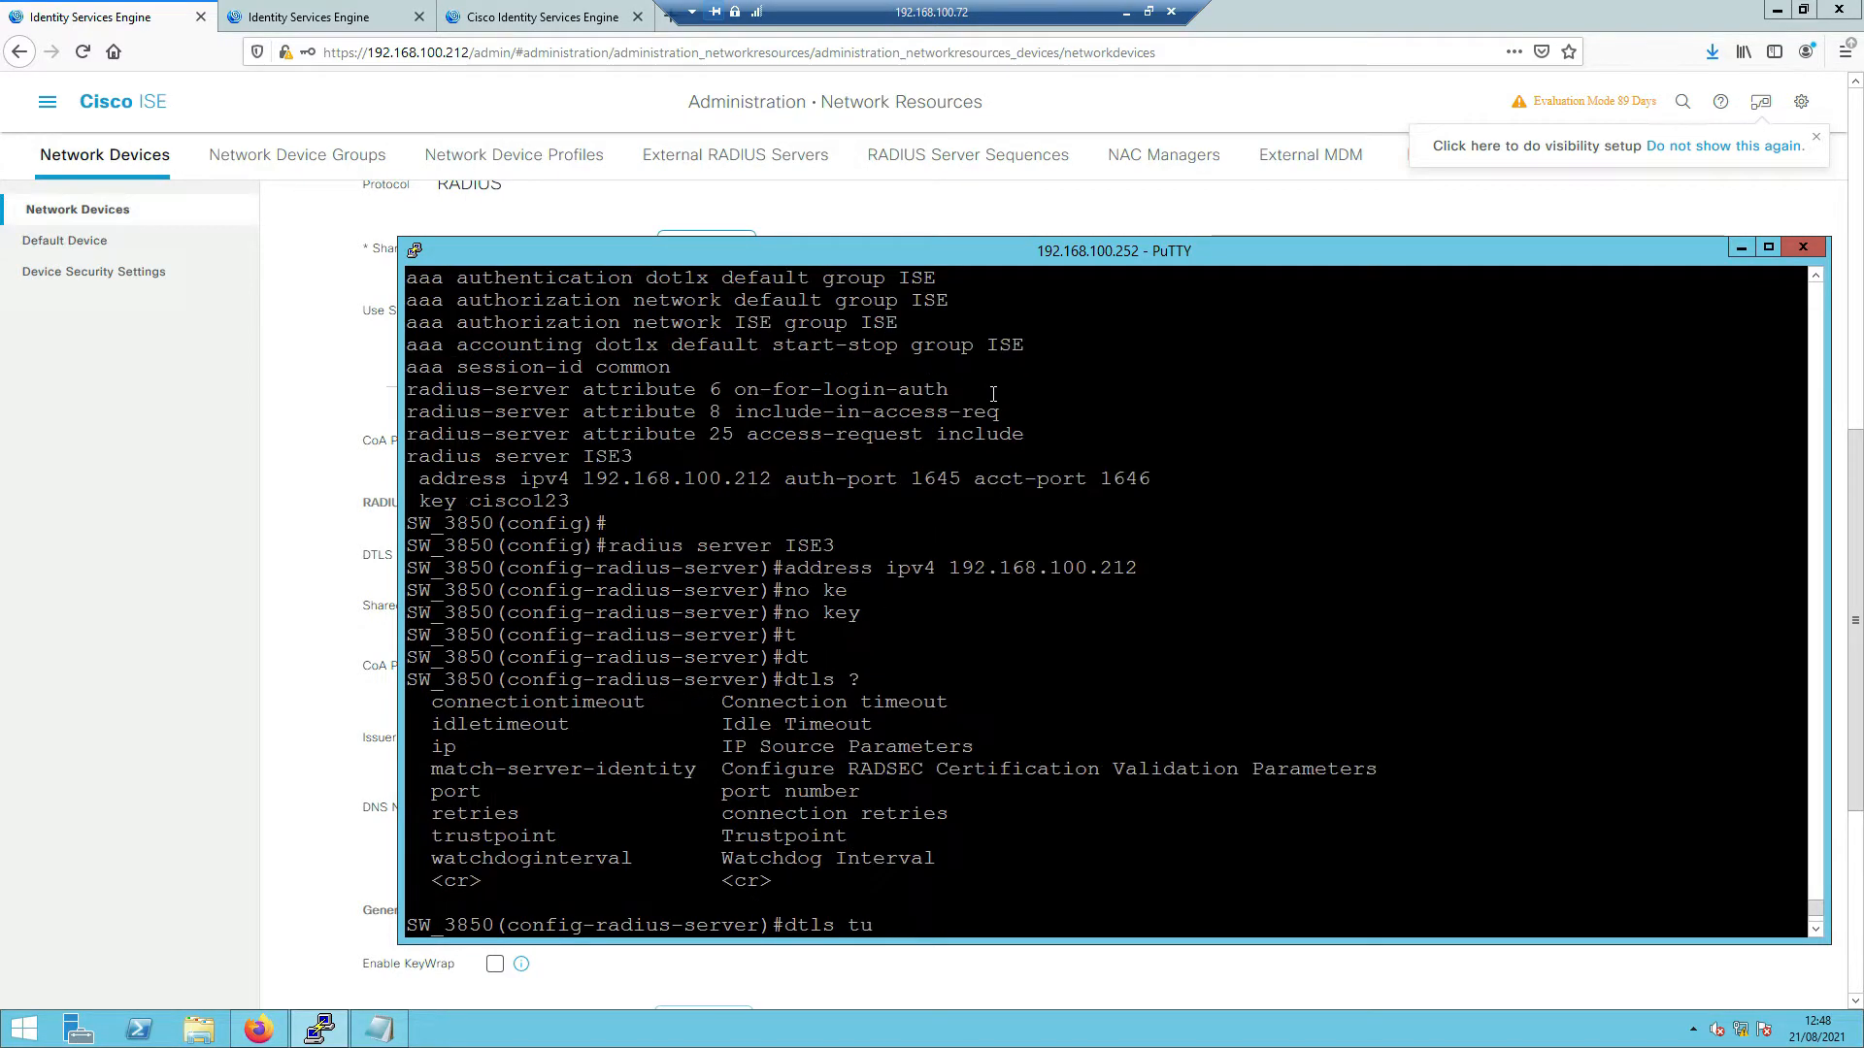
pyautogui.scroll(17, 993, 393)
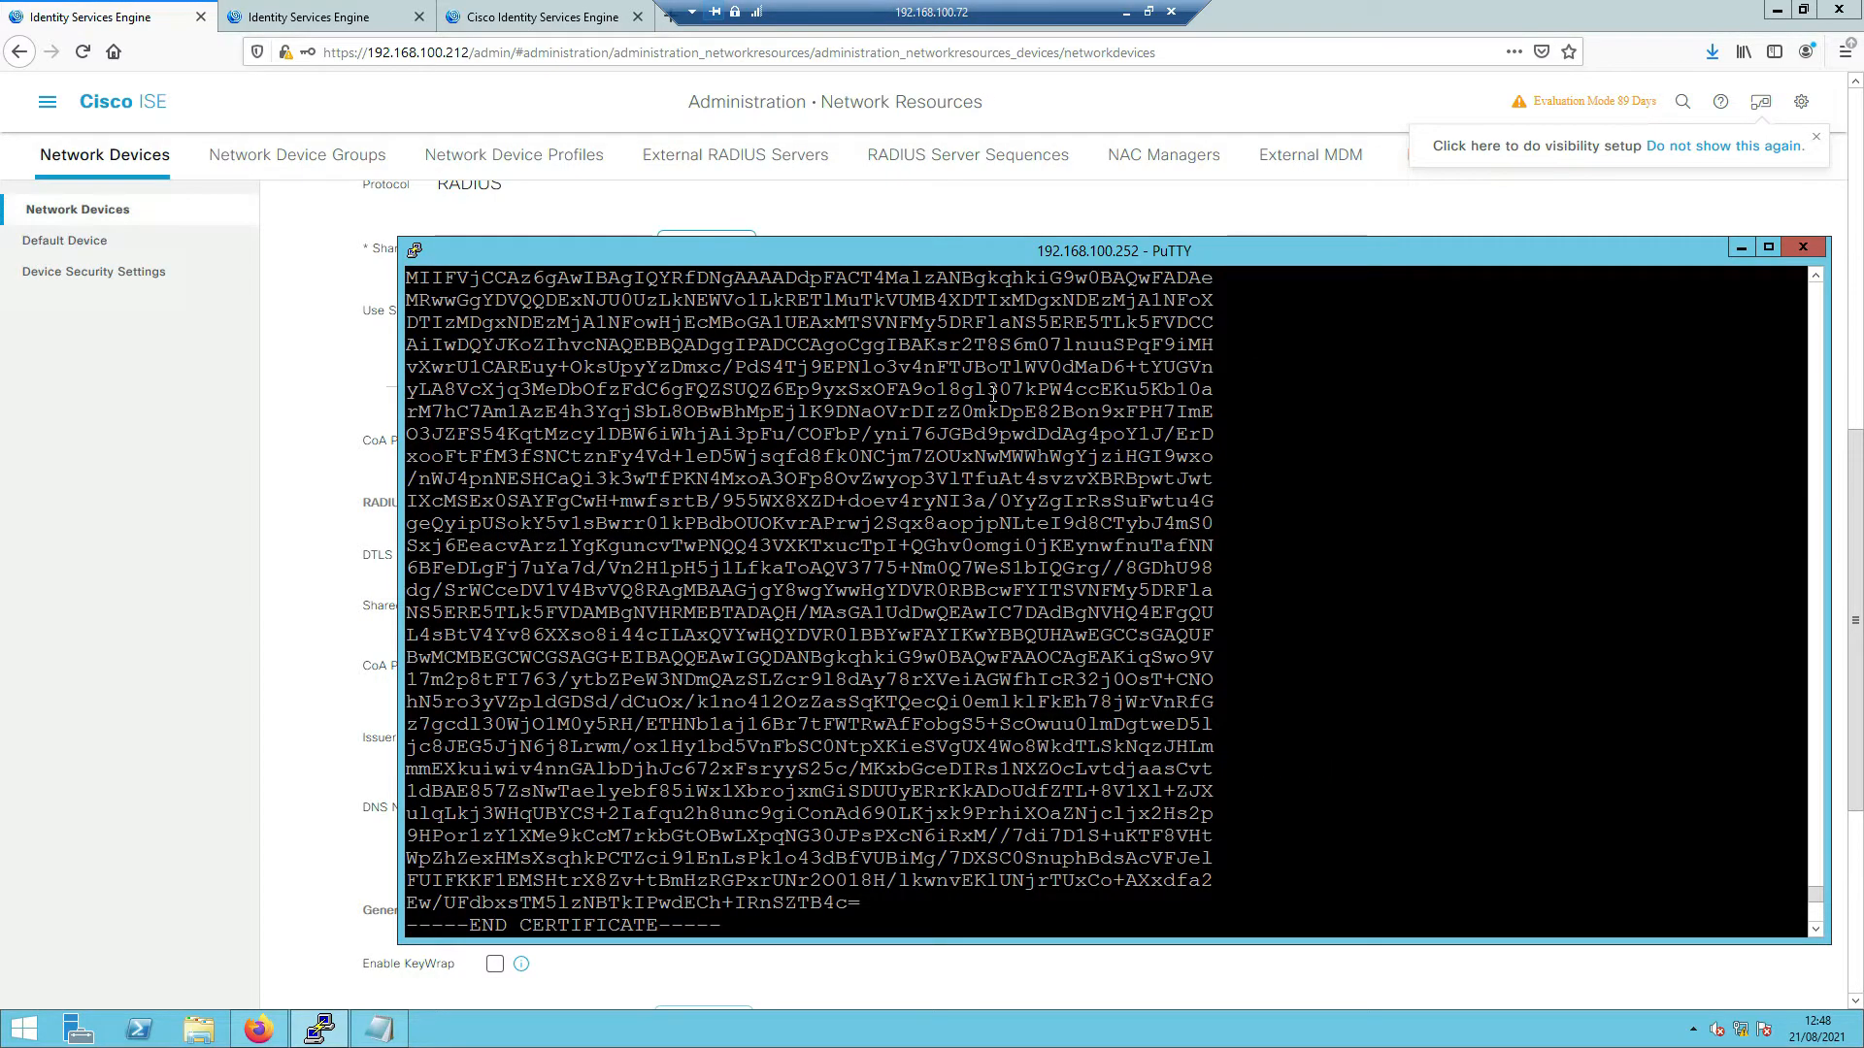
pyautogui.scroll(-20, 999, 463)
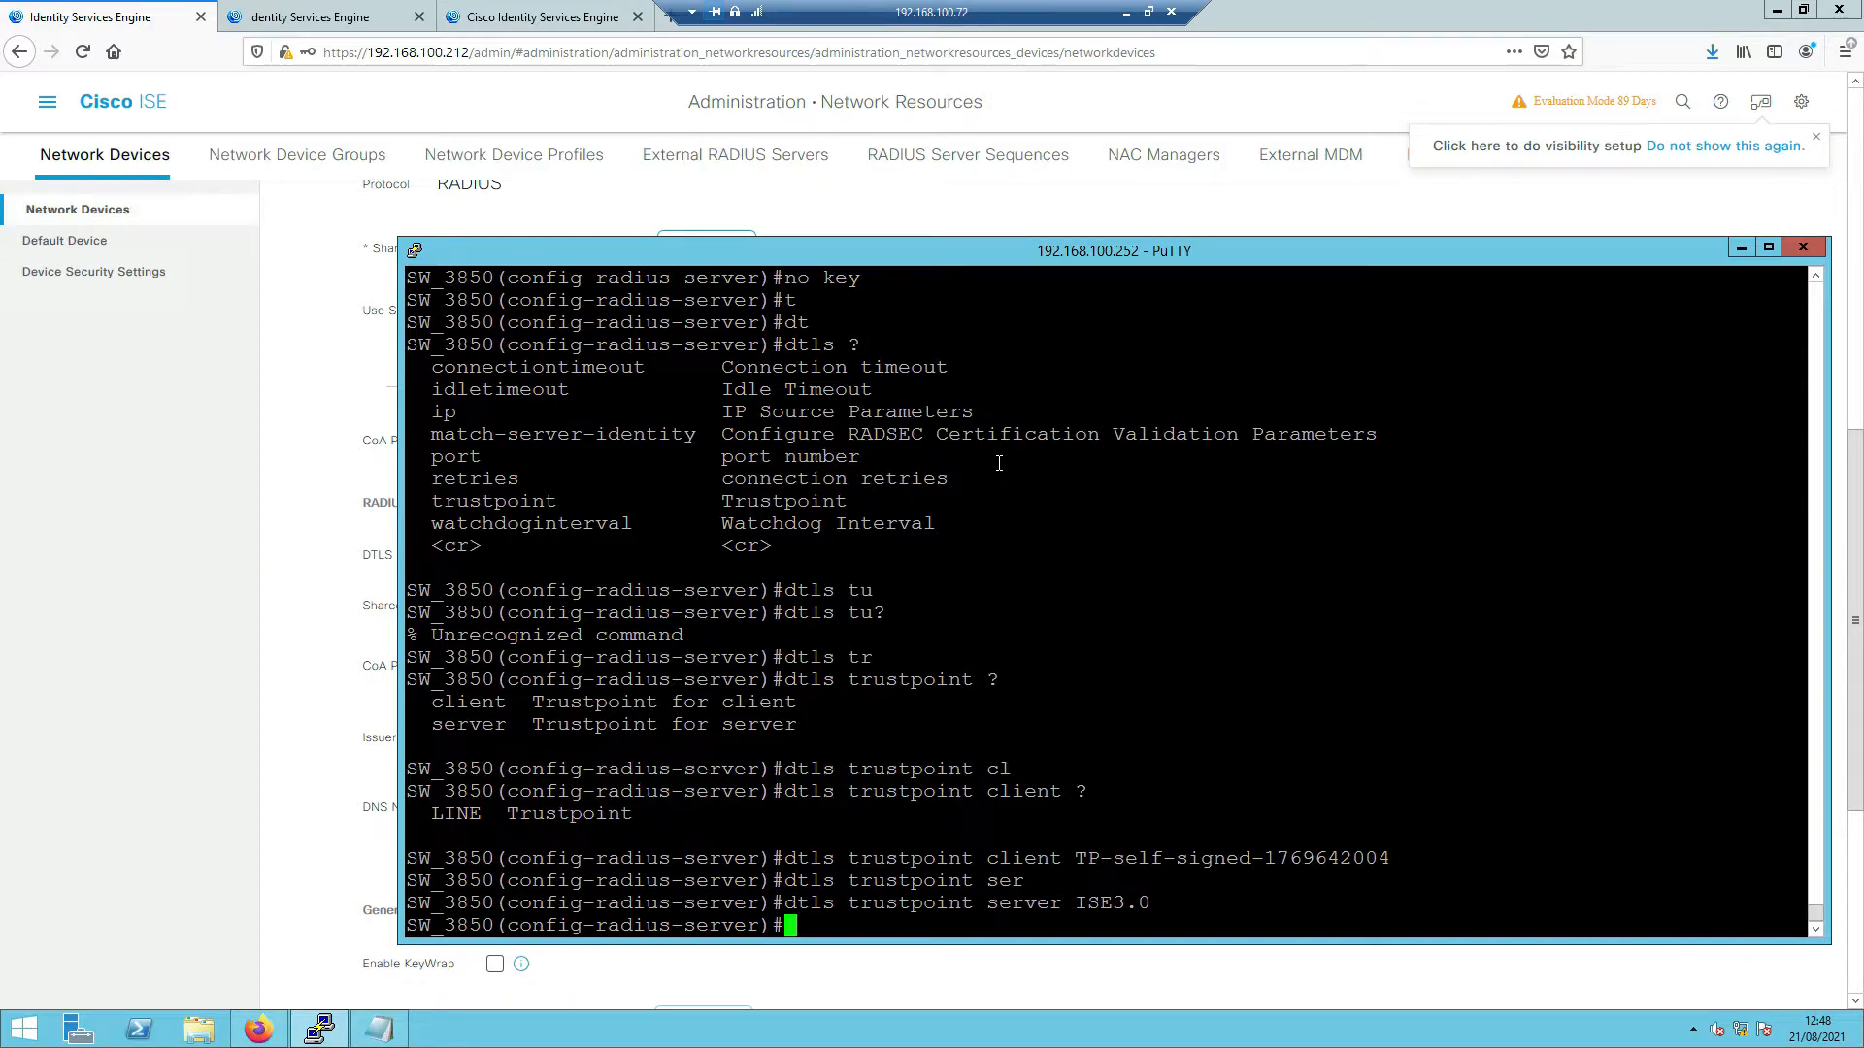
pyautogui.write('?dlt')
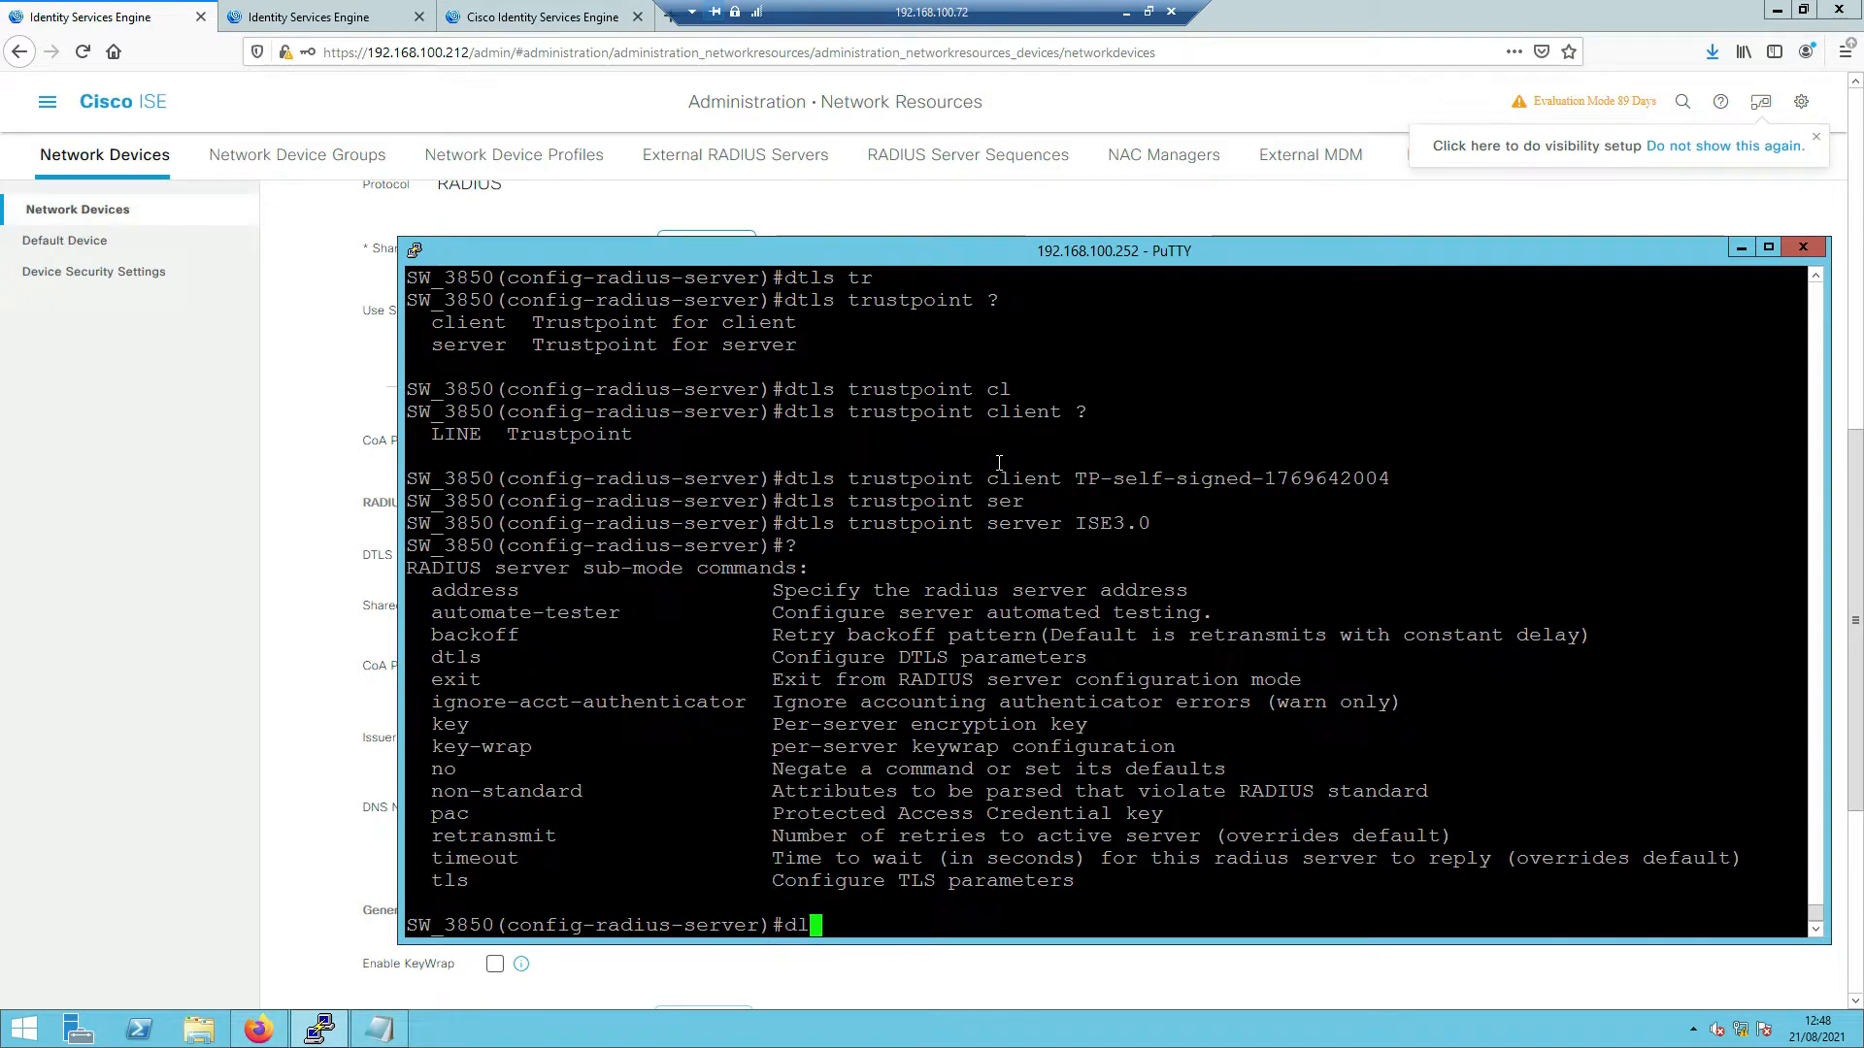
# - Set the ISE3 DTLS port to 2083
pyautogui.press('Tab')
pyautogui.write('?')
pyautogui.press('BackSpace')
pyautogui.press('BackSpace')
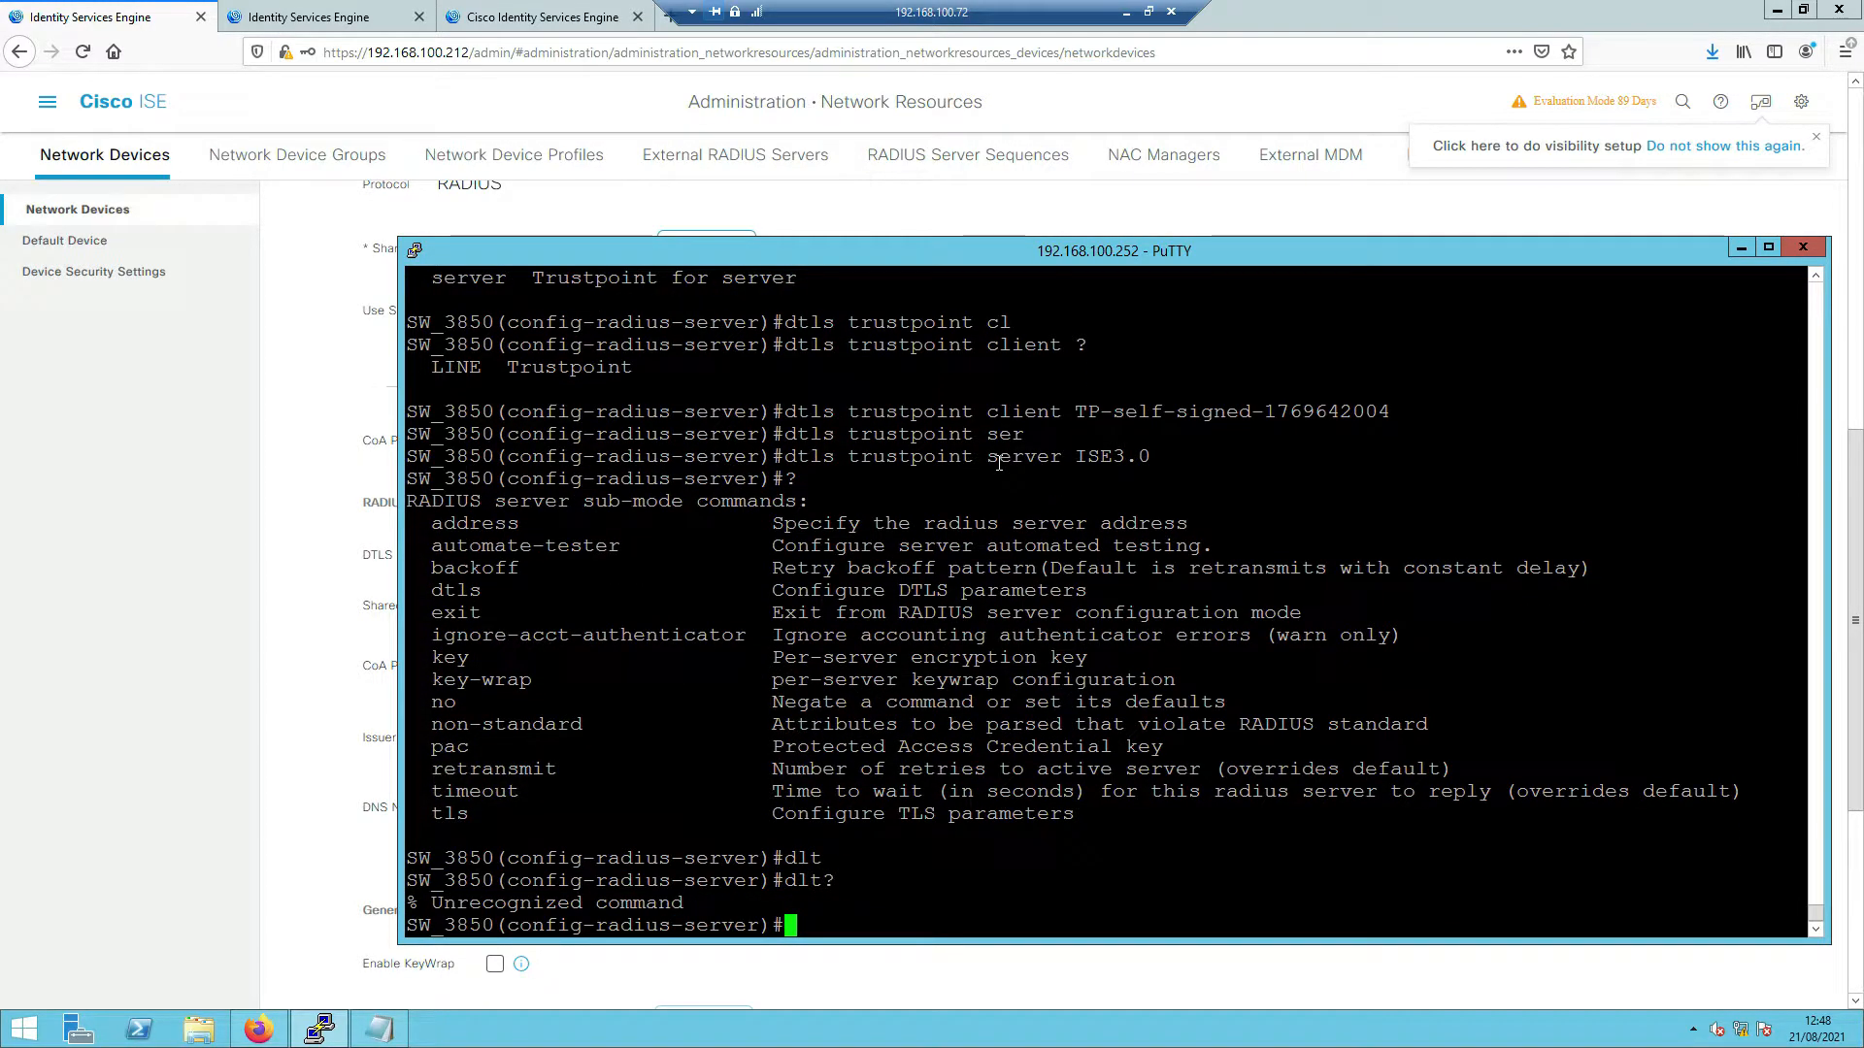
pyautogui.write('t')
pyautogui.press('Tab')
pyautogui.write('l')
pyautogui.press('BackSpace')
pyautogui.write('?')
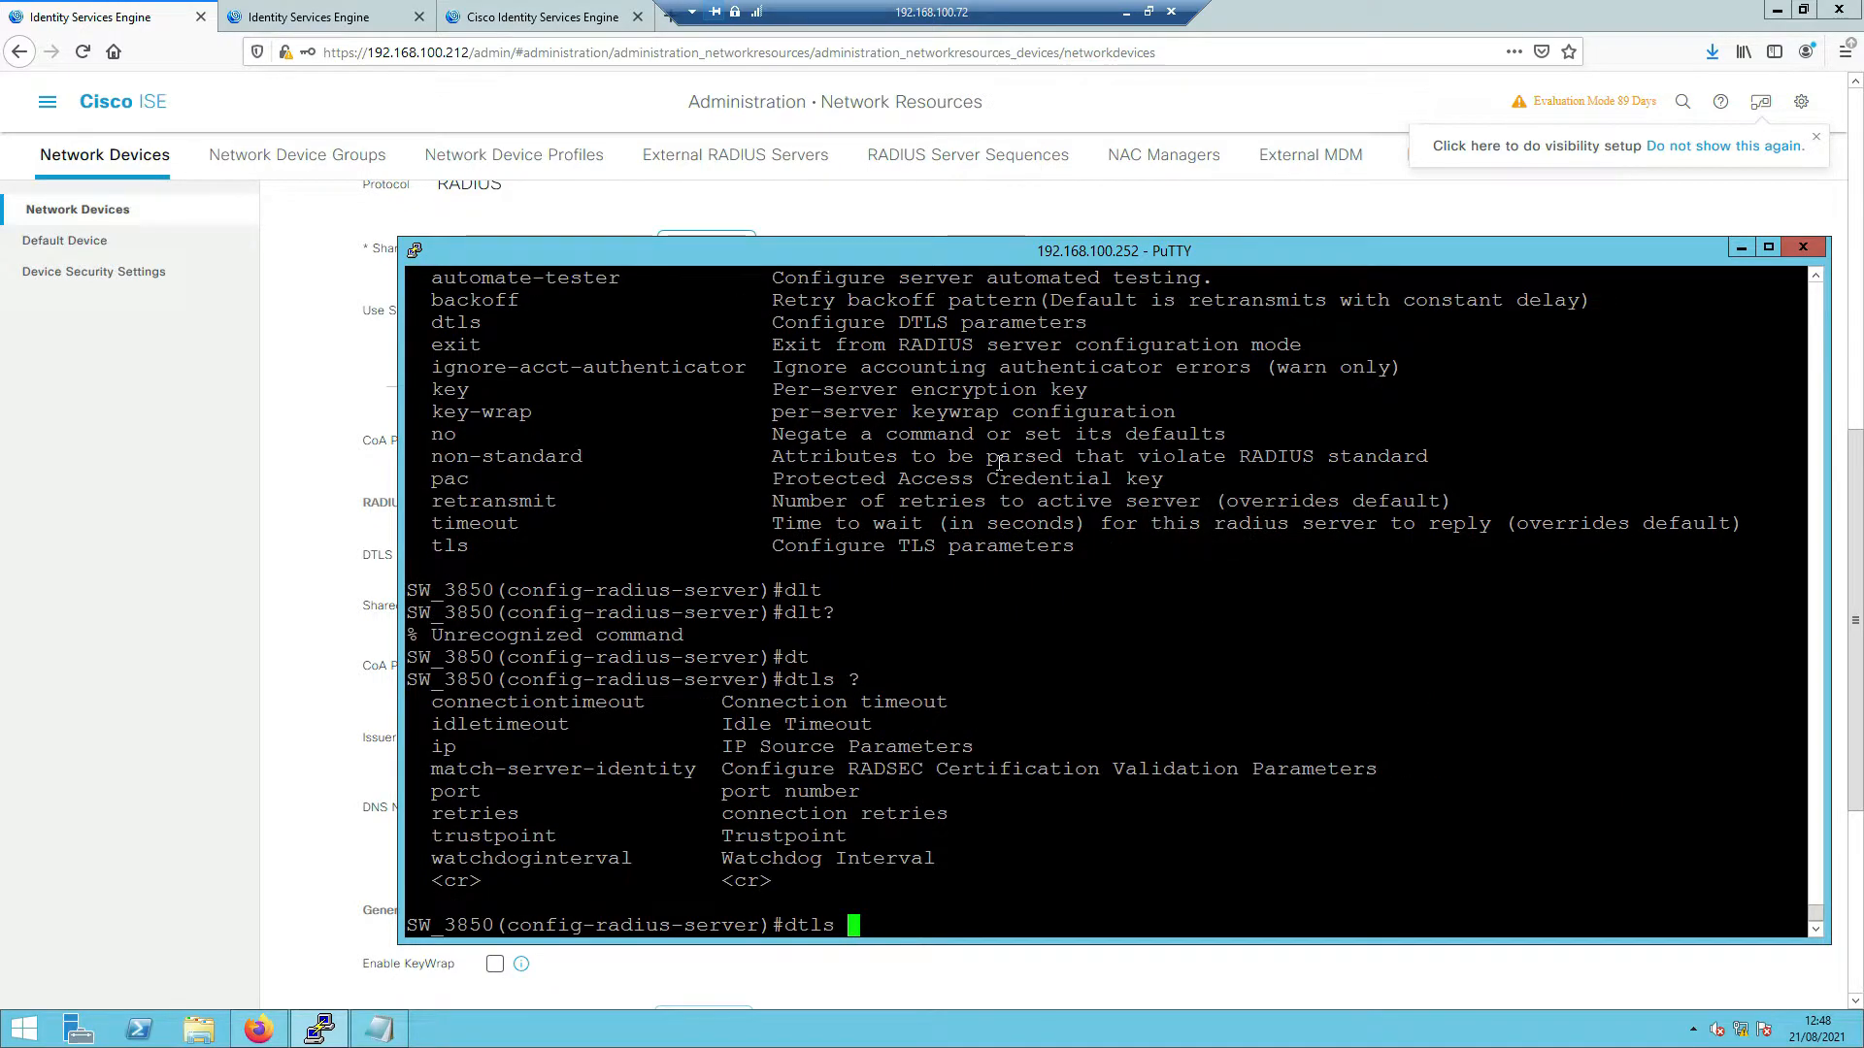
pyautogui.write('pr')
pyautogui.press('Tab')
pyautogui.write('?')
pyautogui.press('BackSpace')
pyautogui.write('or')
pyautogui.press('Tab')
pyautogui.write('?')
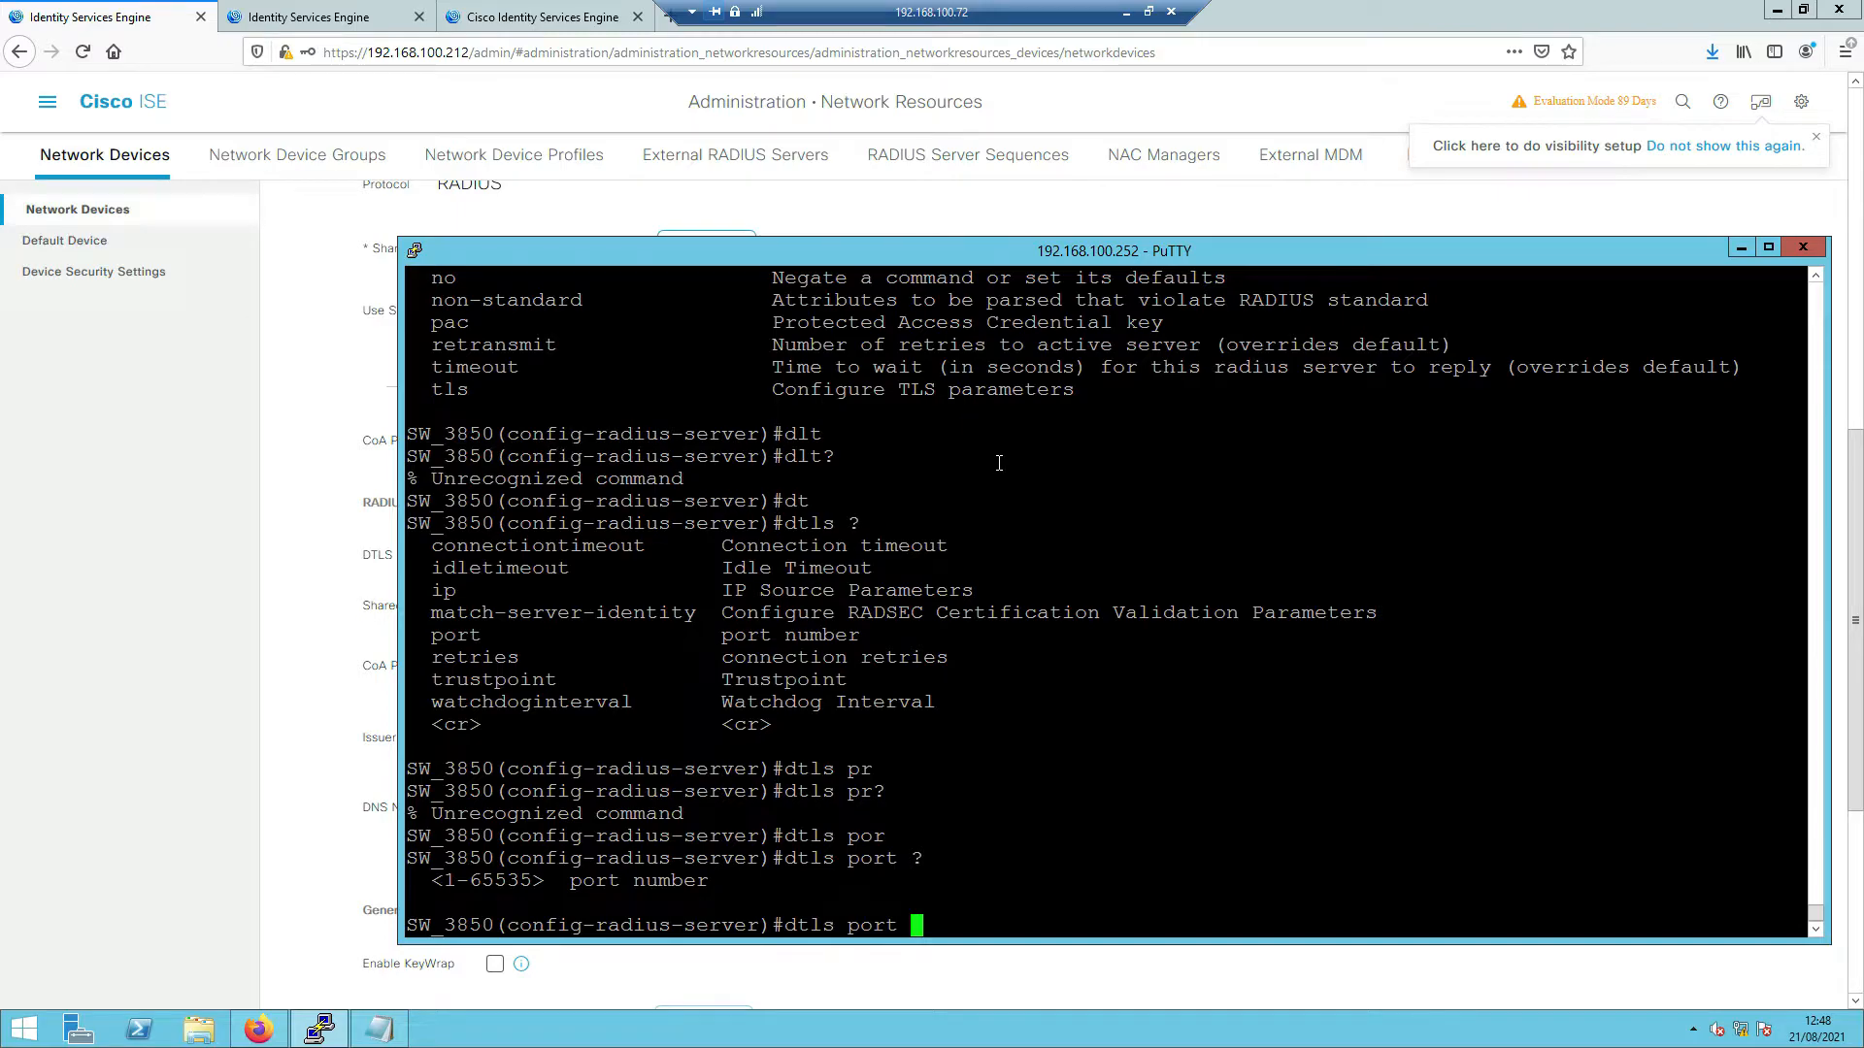
pyautogui.moveTo(741, 246); pyautogui.dragTo(954, 186)
pyautogui.moveTo(941, 528); pyautogui.dragTo(943, 506)
pyautogui.write('20')
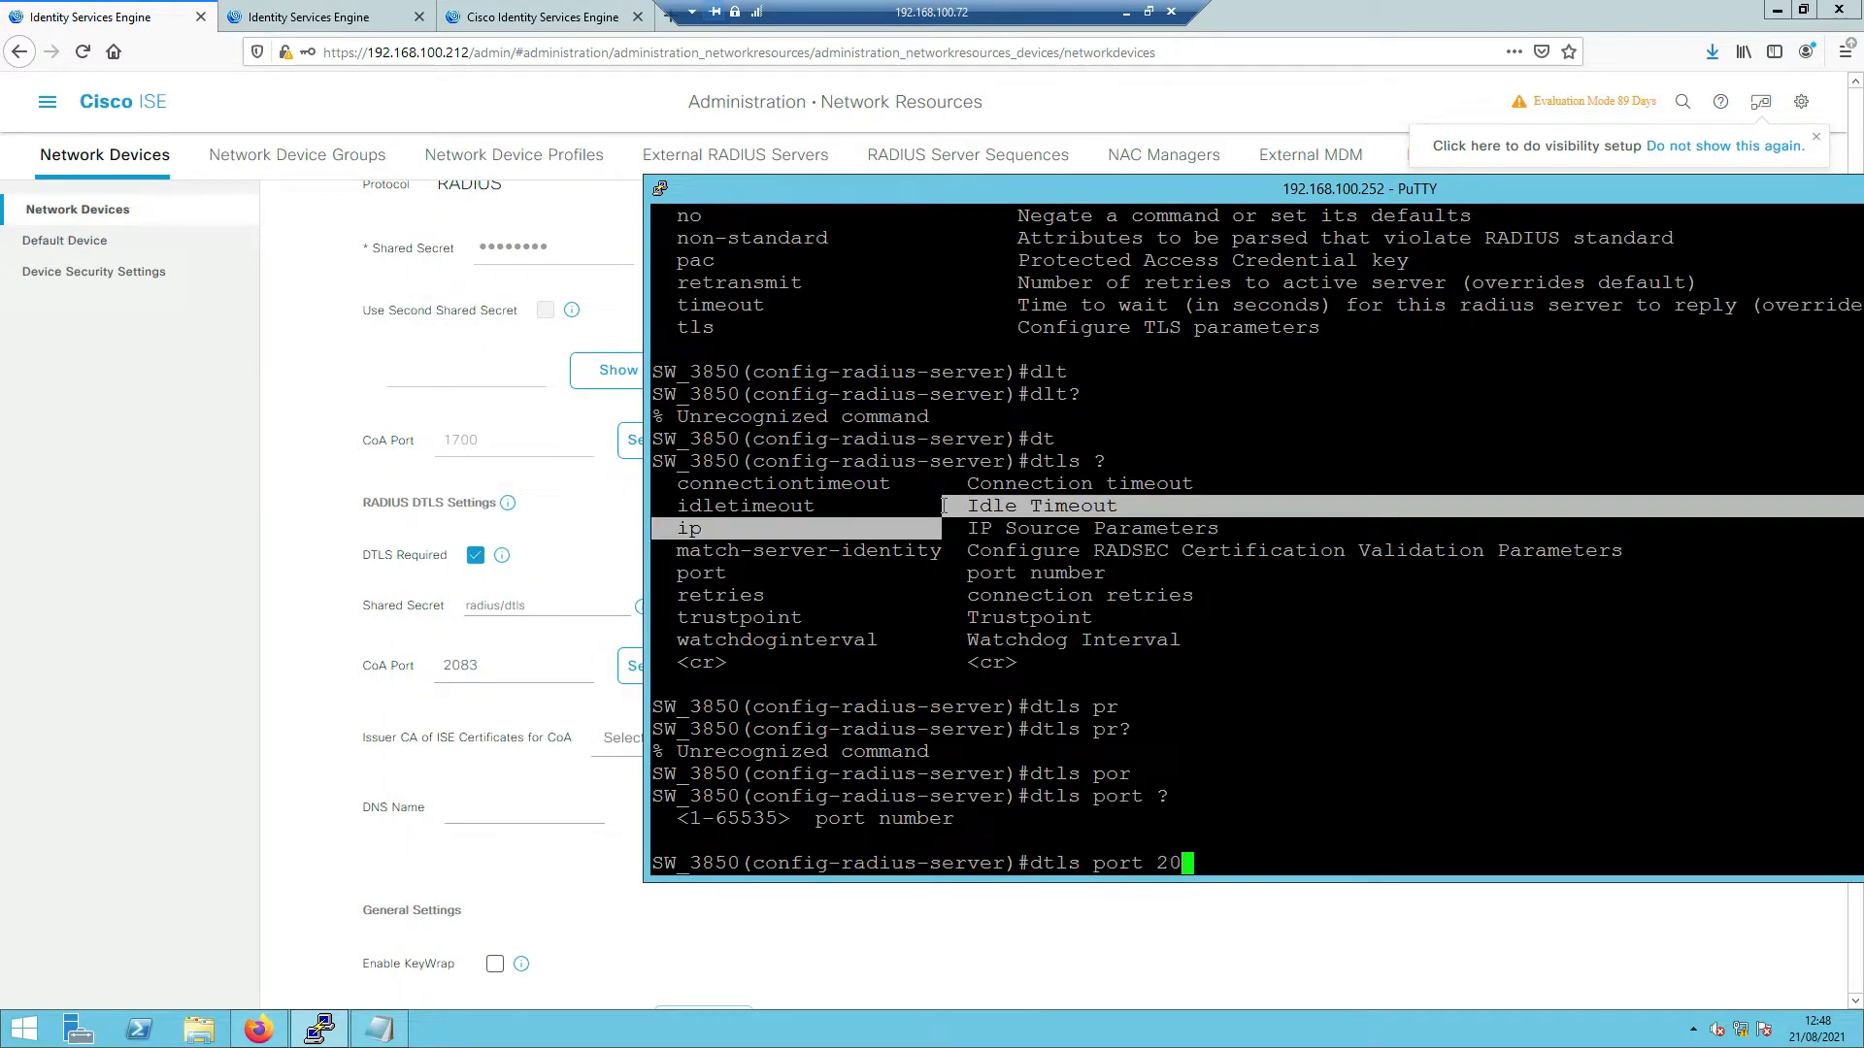
pyautogui.write('83')
pyautogui.press('Return')
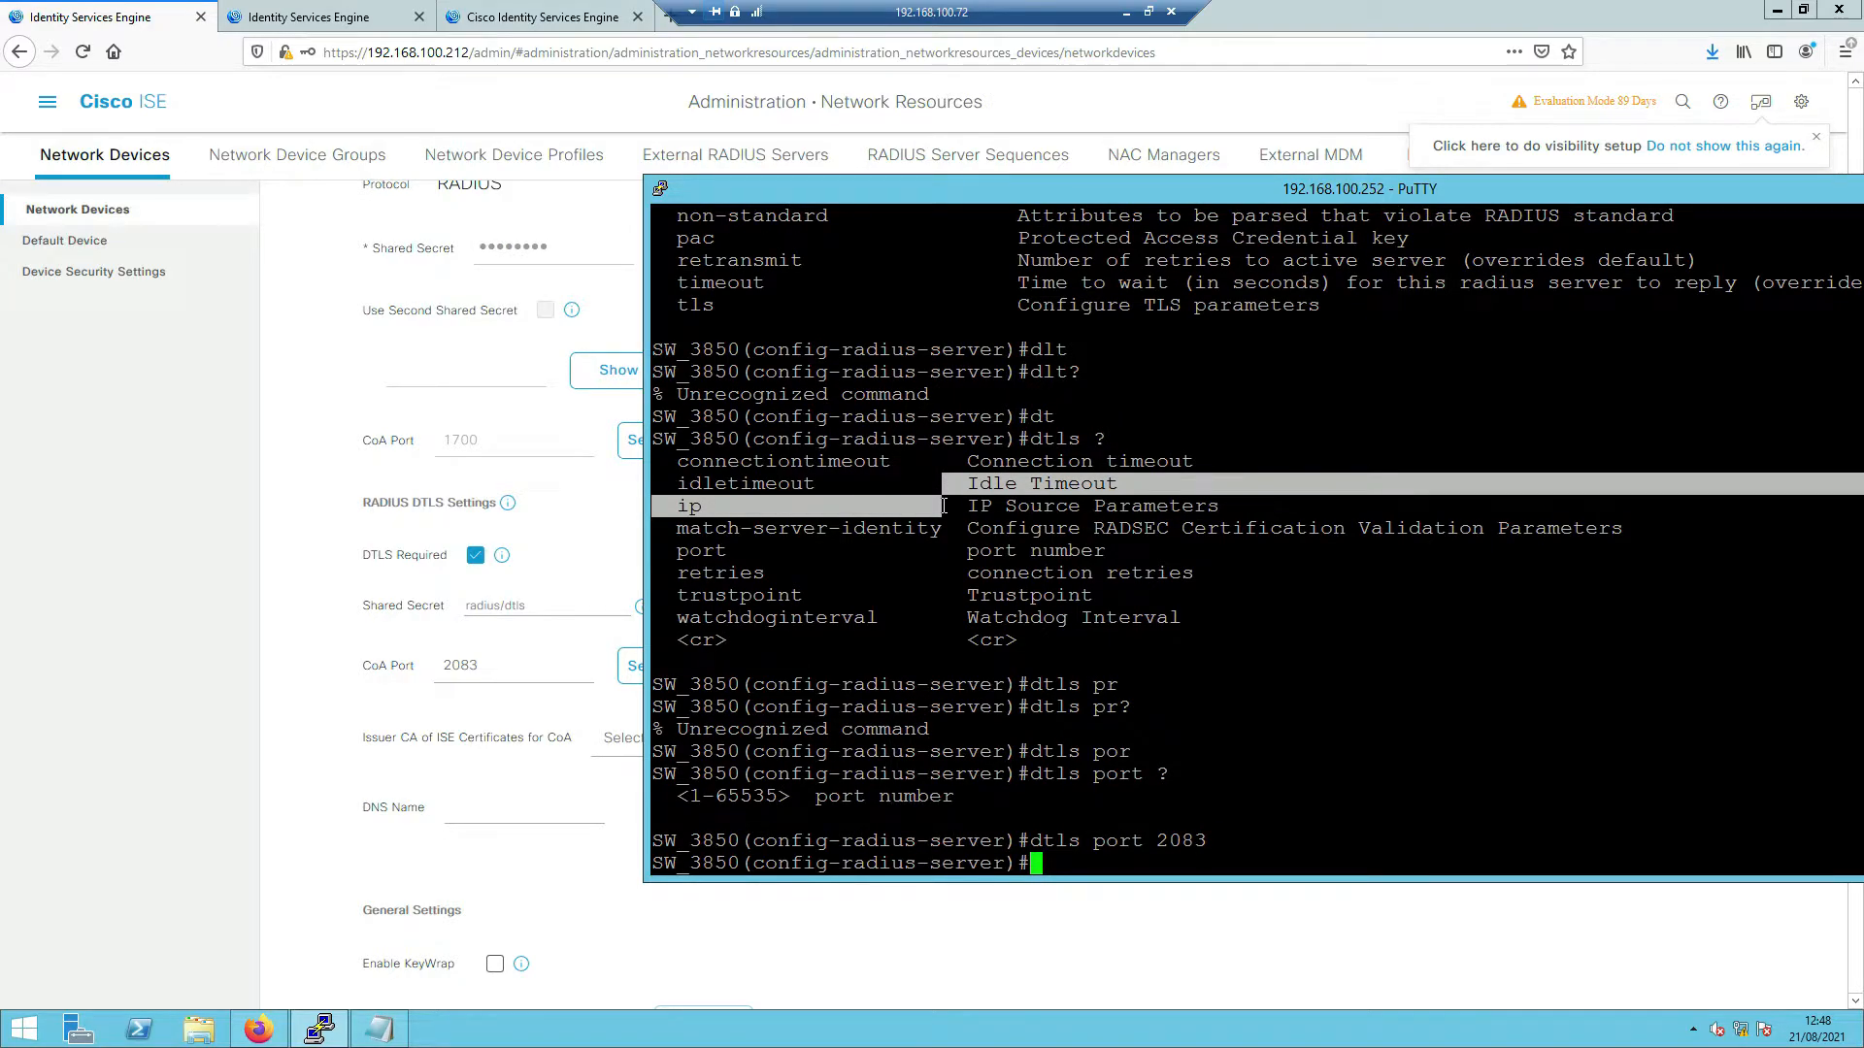
# - Set dtls ip radius source-interface to Vlan 100
pyautogui.write('dtls')
pyautogui.press('Tab')
pyautogui.write('?')
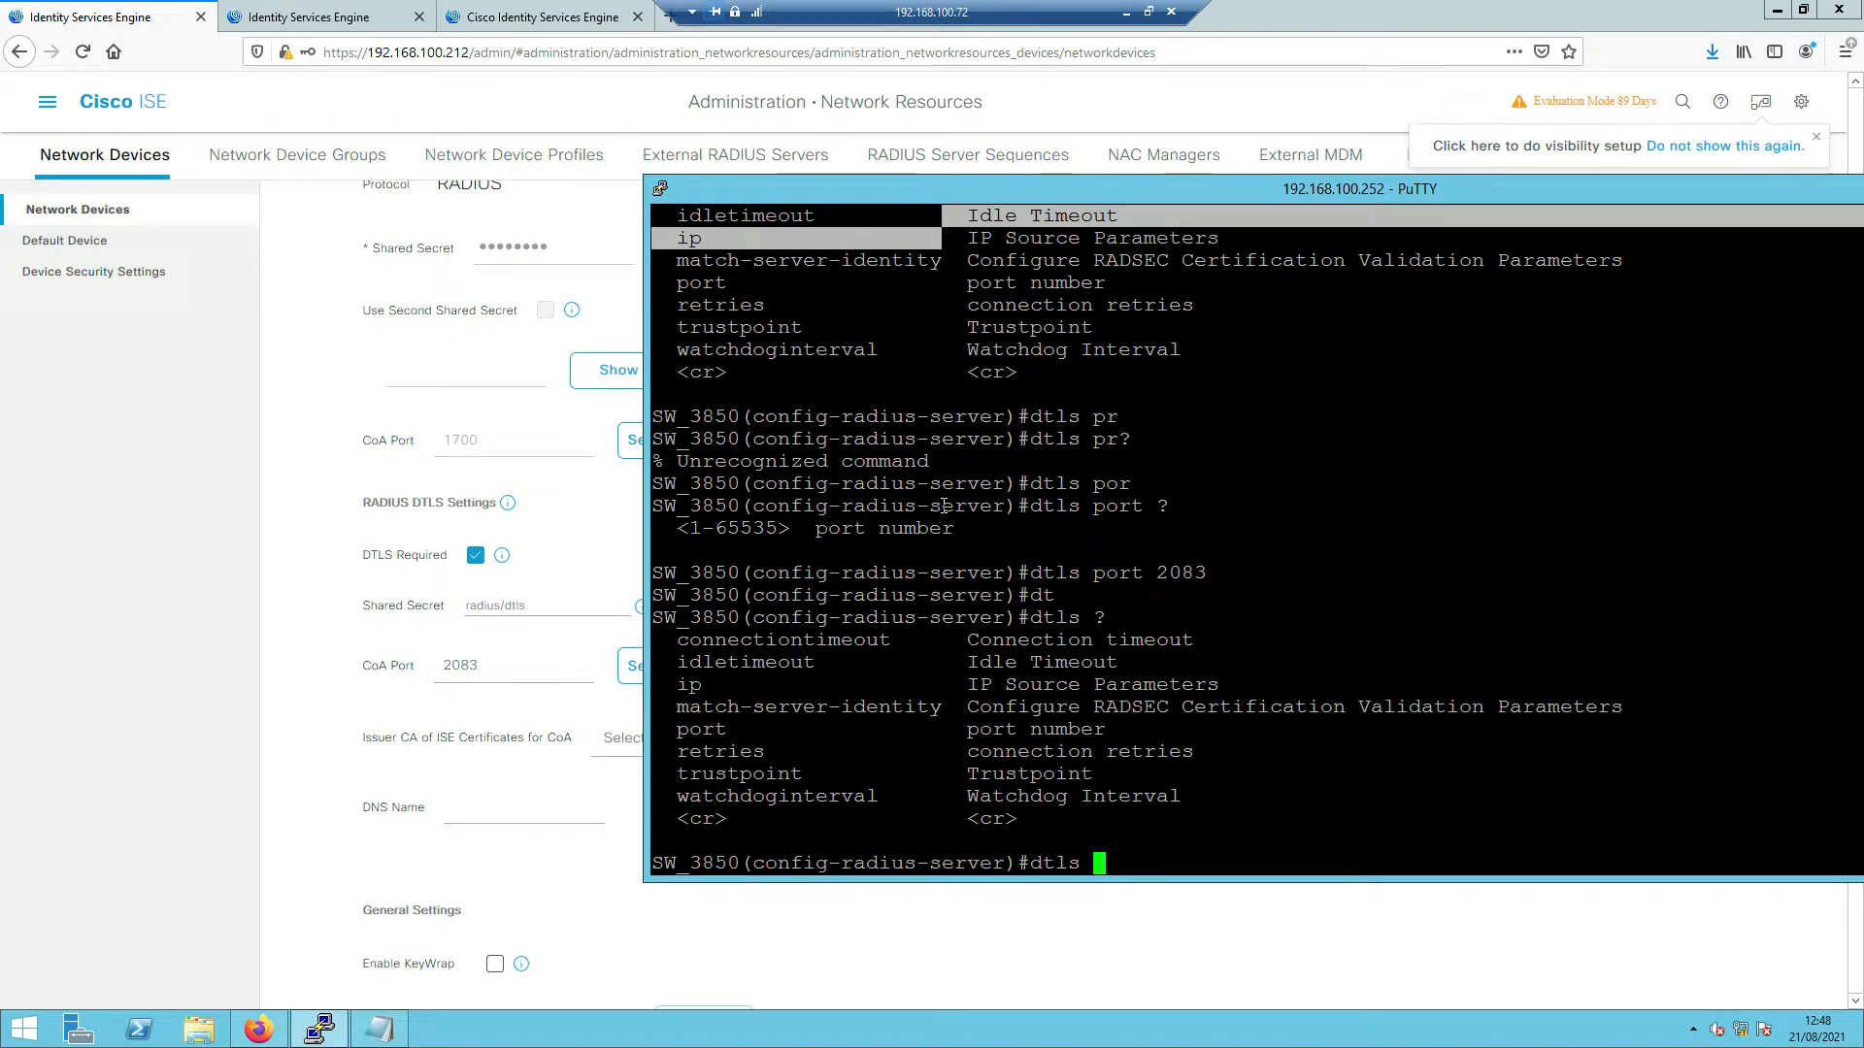
pyautogui.write('ip')
pyautogui.press('Tab')
pyautogui.write('?')
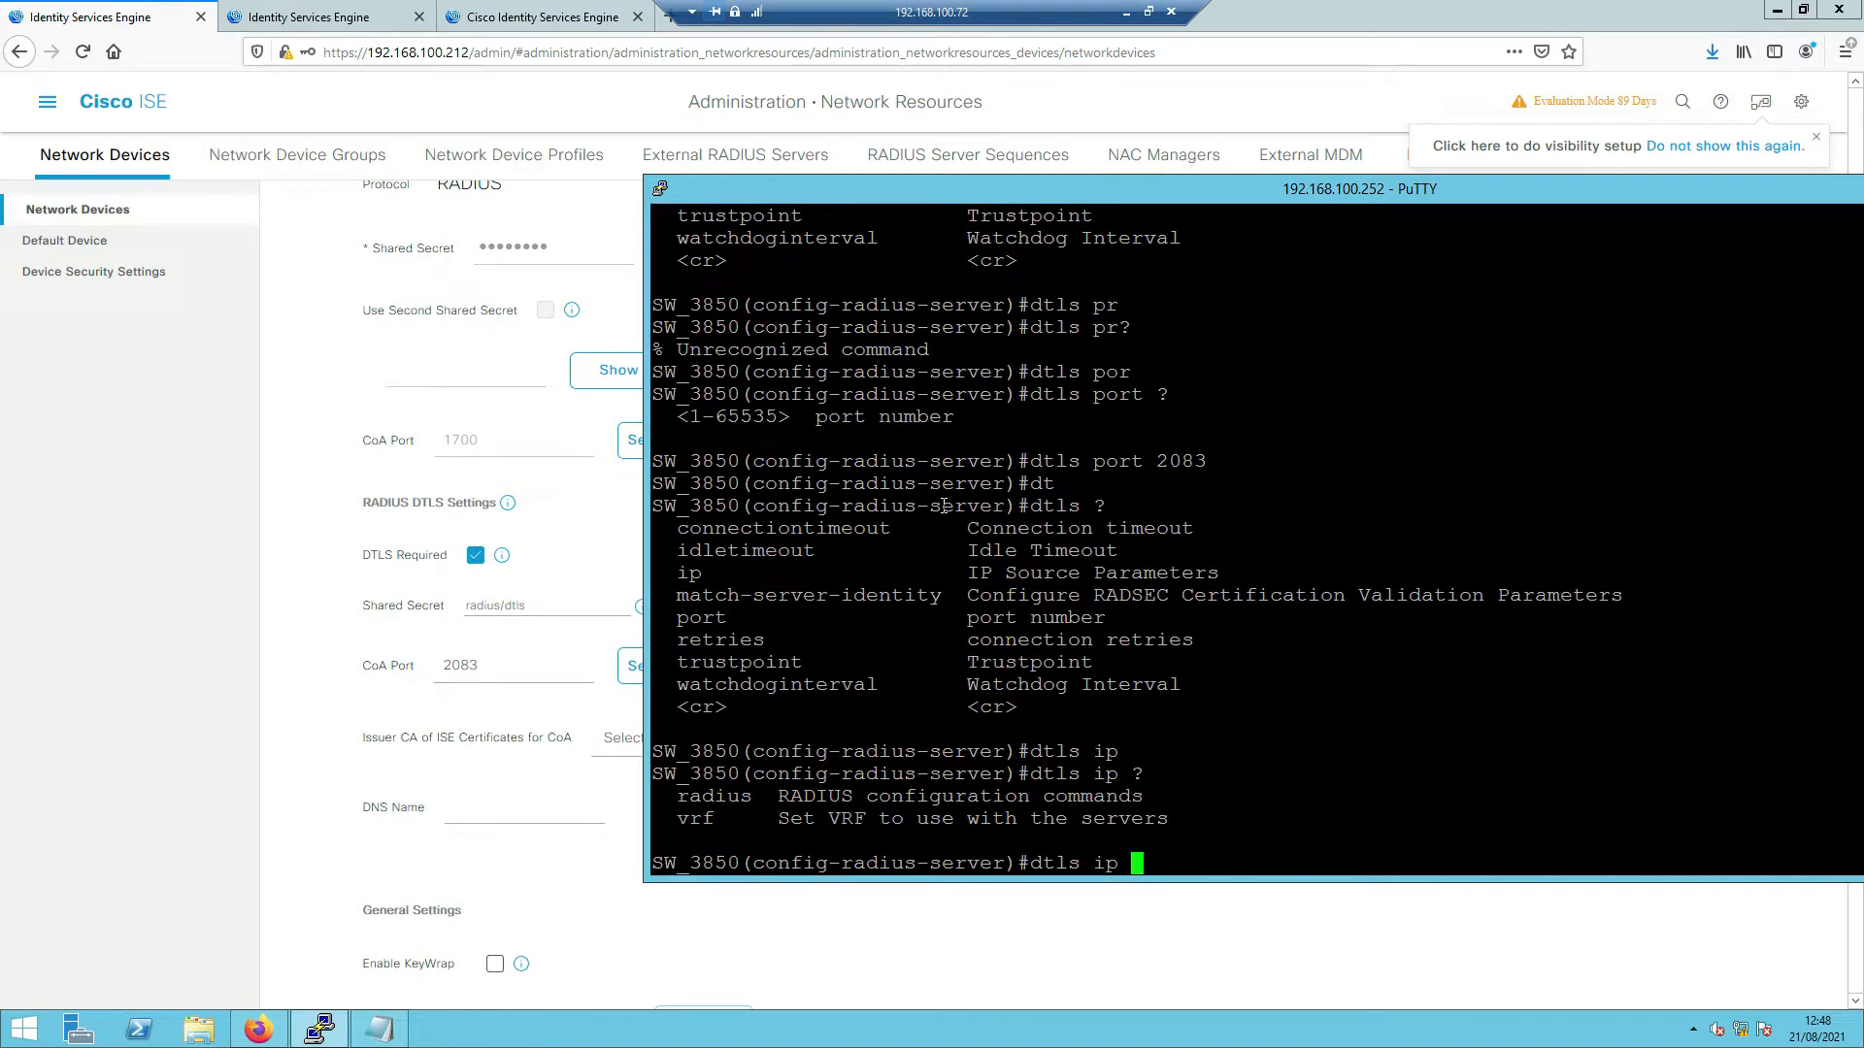
pyautogui.write('r')
pyautogui.press('Tab')
pyautogui.write('?')
pyautogui.write('so')
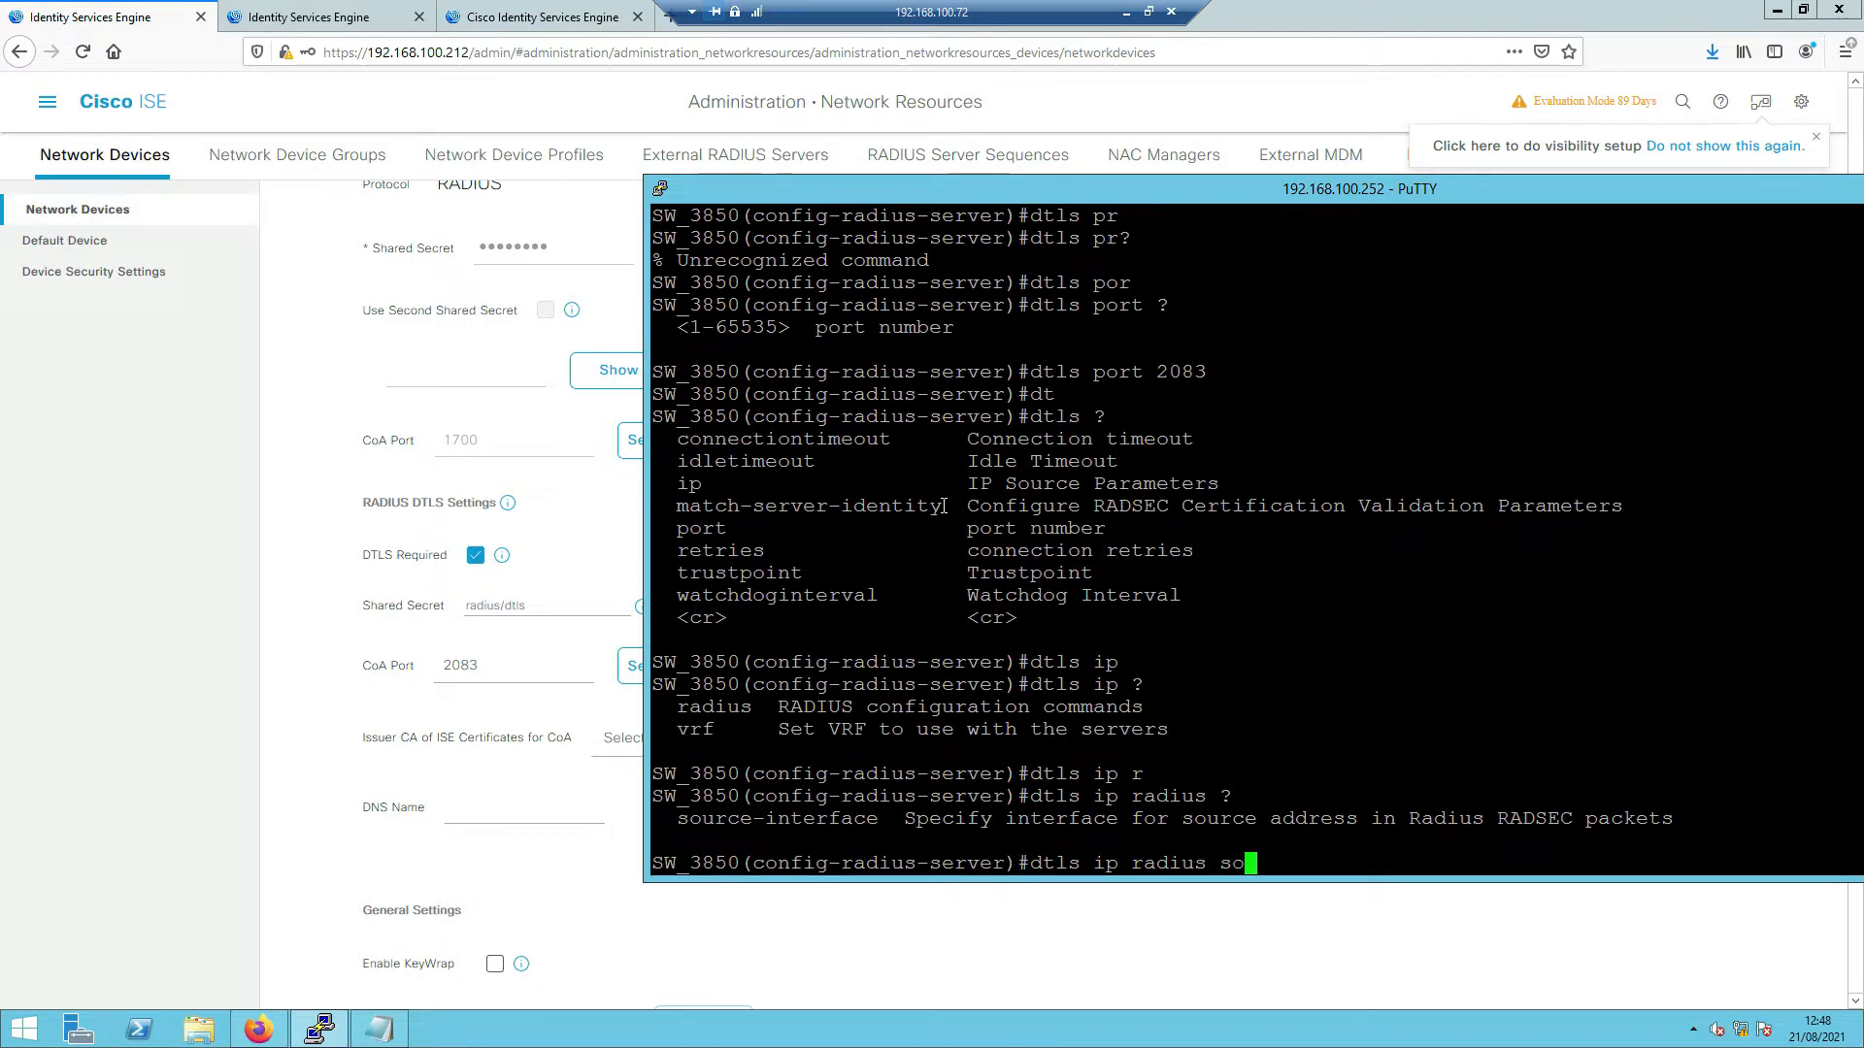
pyautogui.press('Tab')
pyautogui.write('?vl')
pyautogui.press('Tab')
pyautogui.write('1')
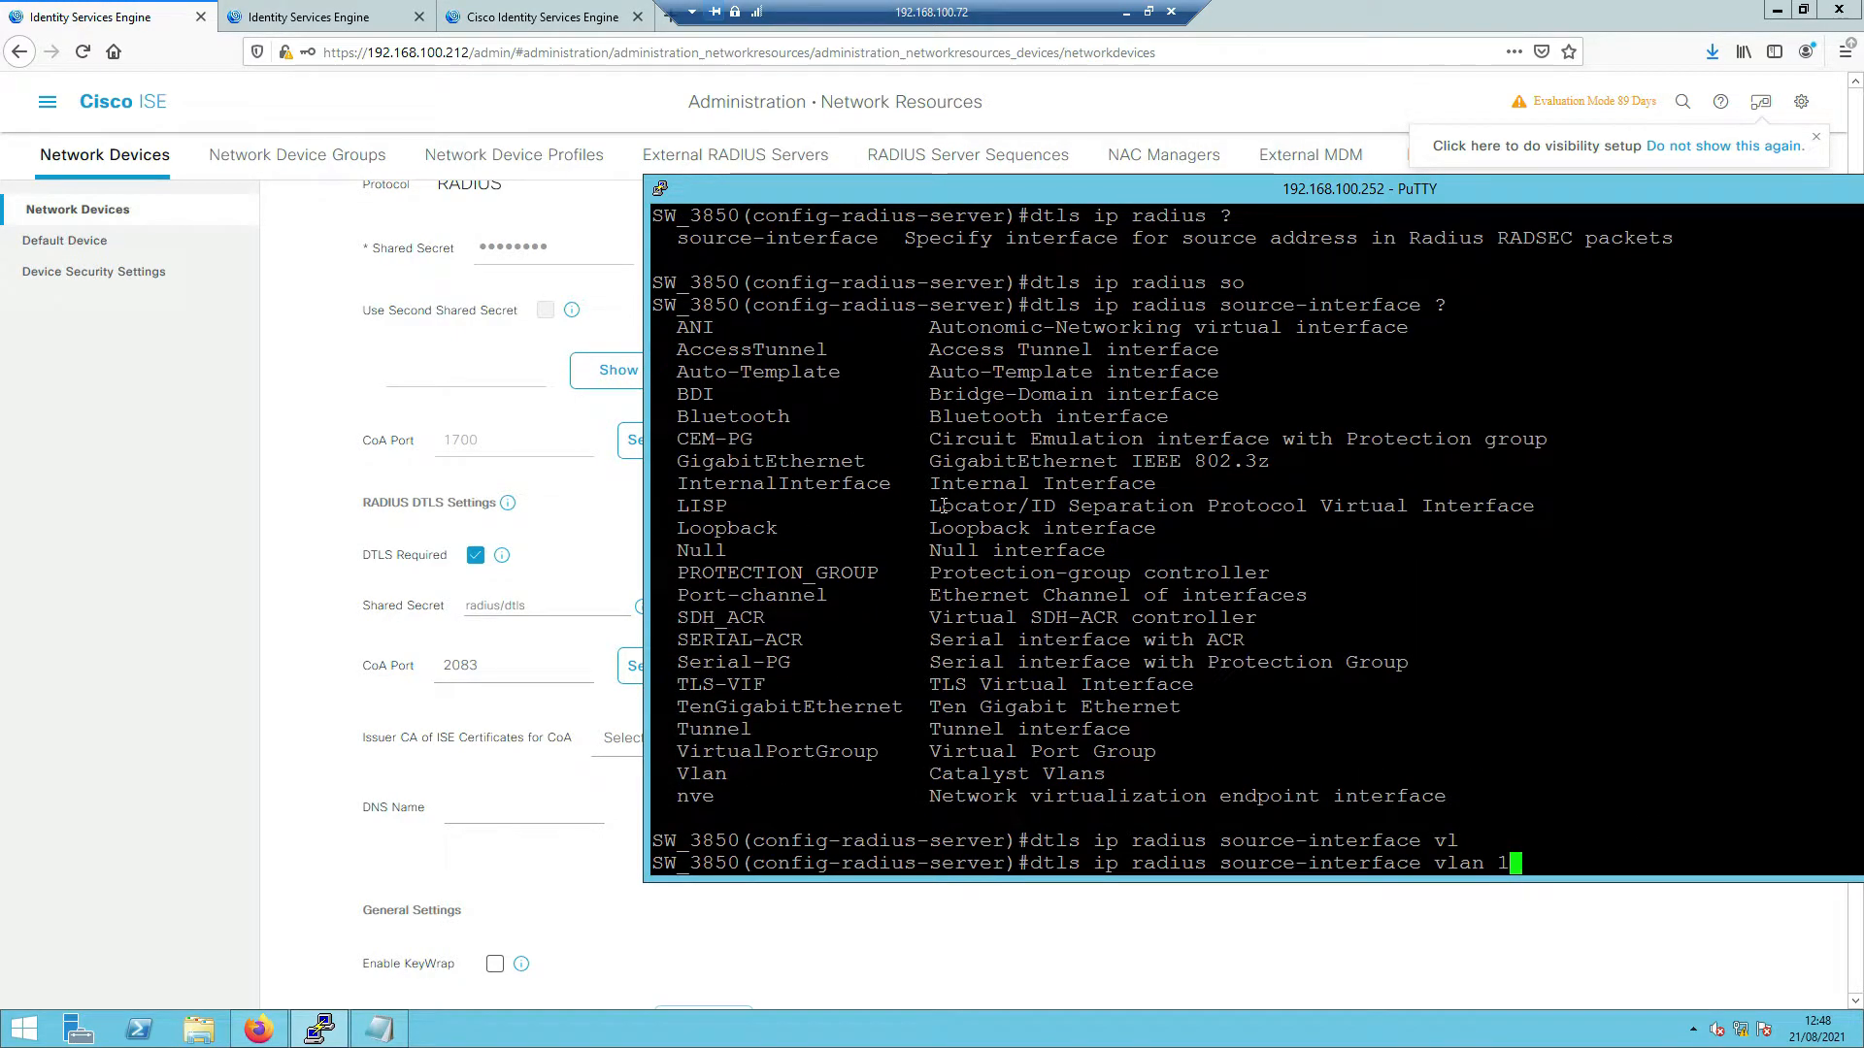
pyautogui.write('00')
pyautogui.press('Return')
# - Exit twice back to privileged EXEC mode
pyautogui.write('exi')
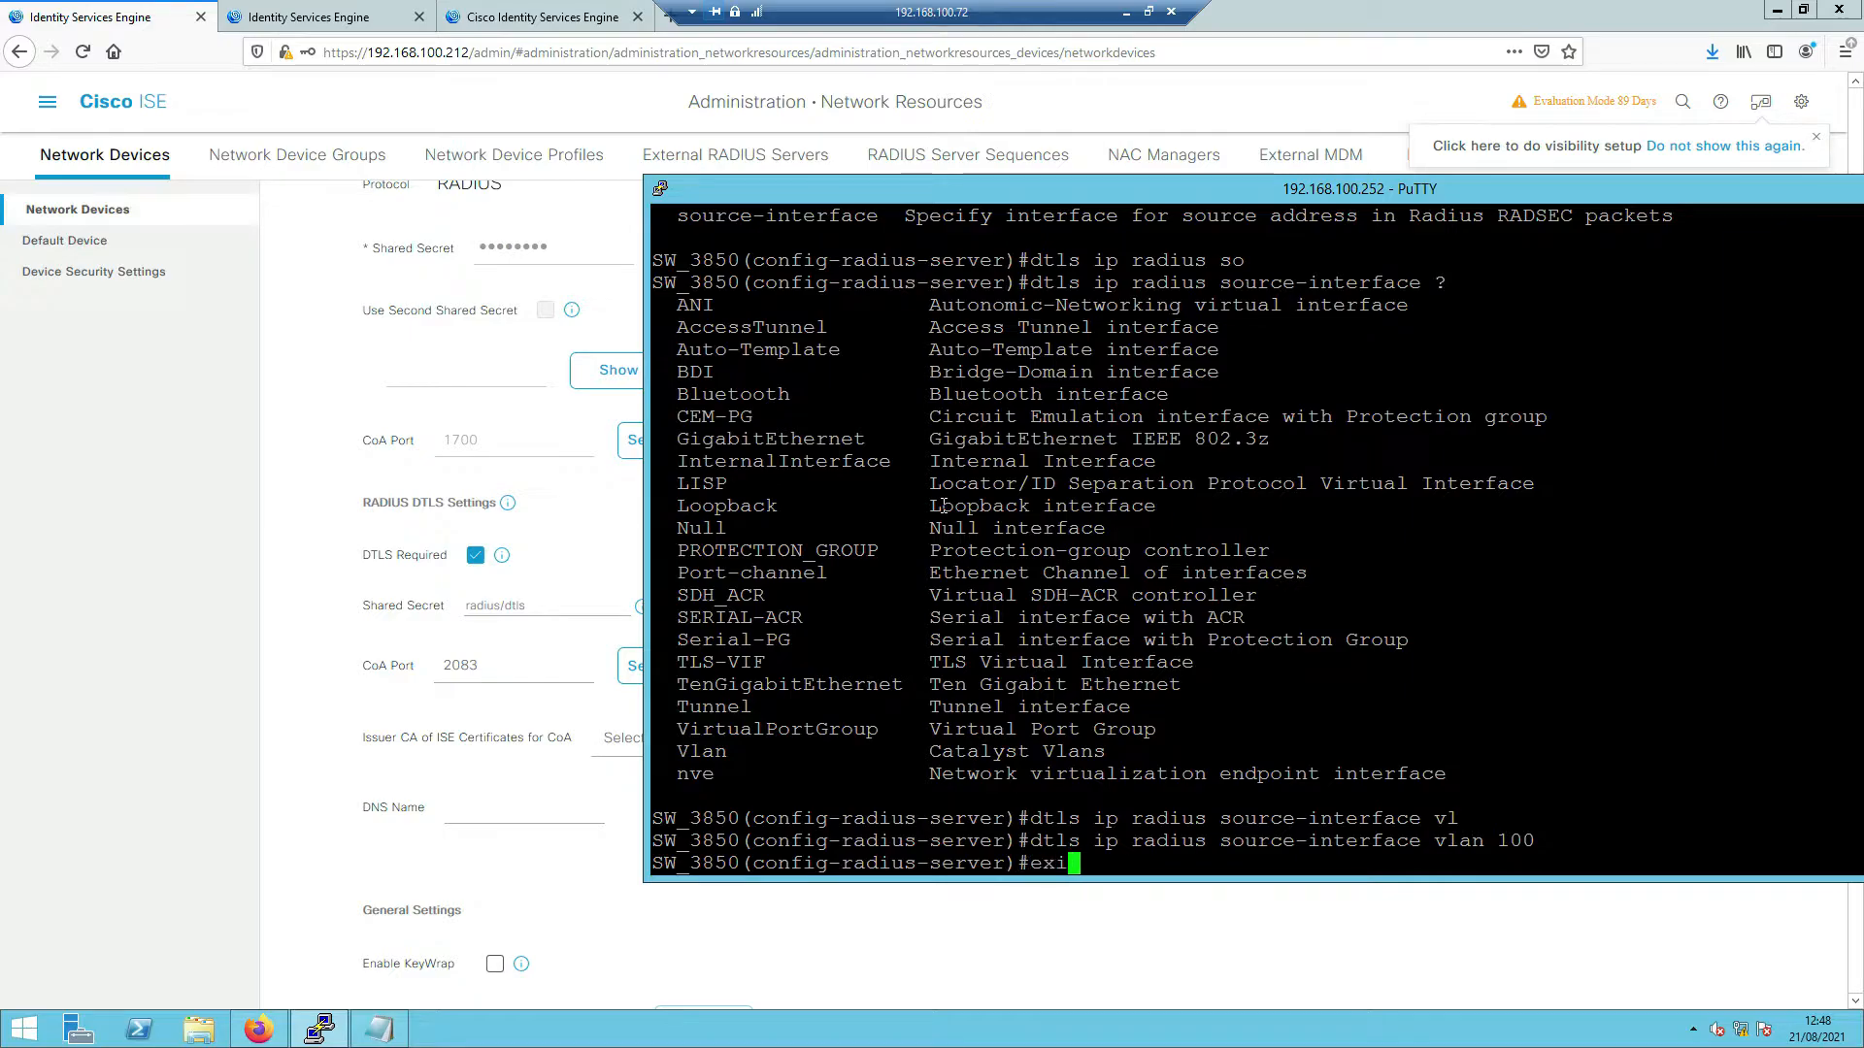
pyautogui.press('Tab')
pyautogui.press('Return')
pyautogui.write('exi')
pyautogui.press('Tab')
pyautogui.press('Return')
pyautogui.write('sho')
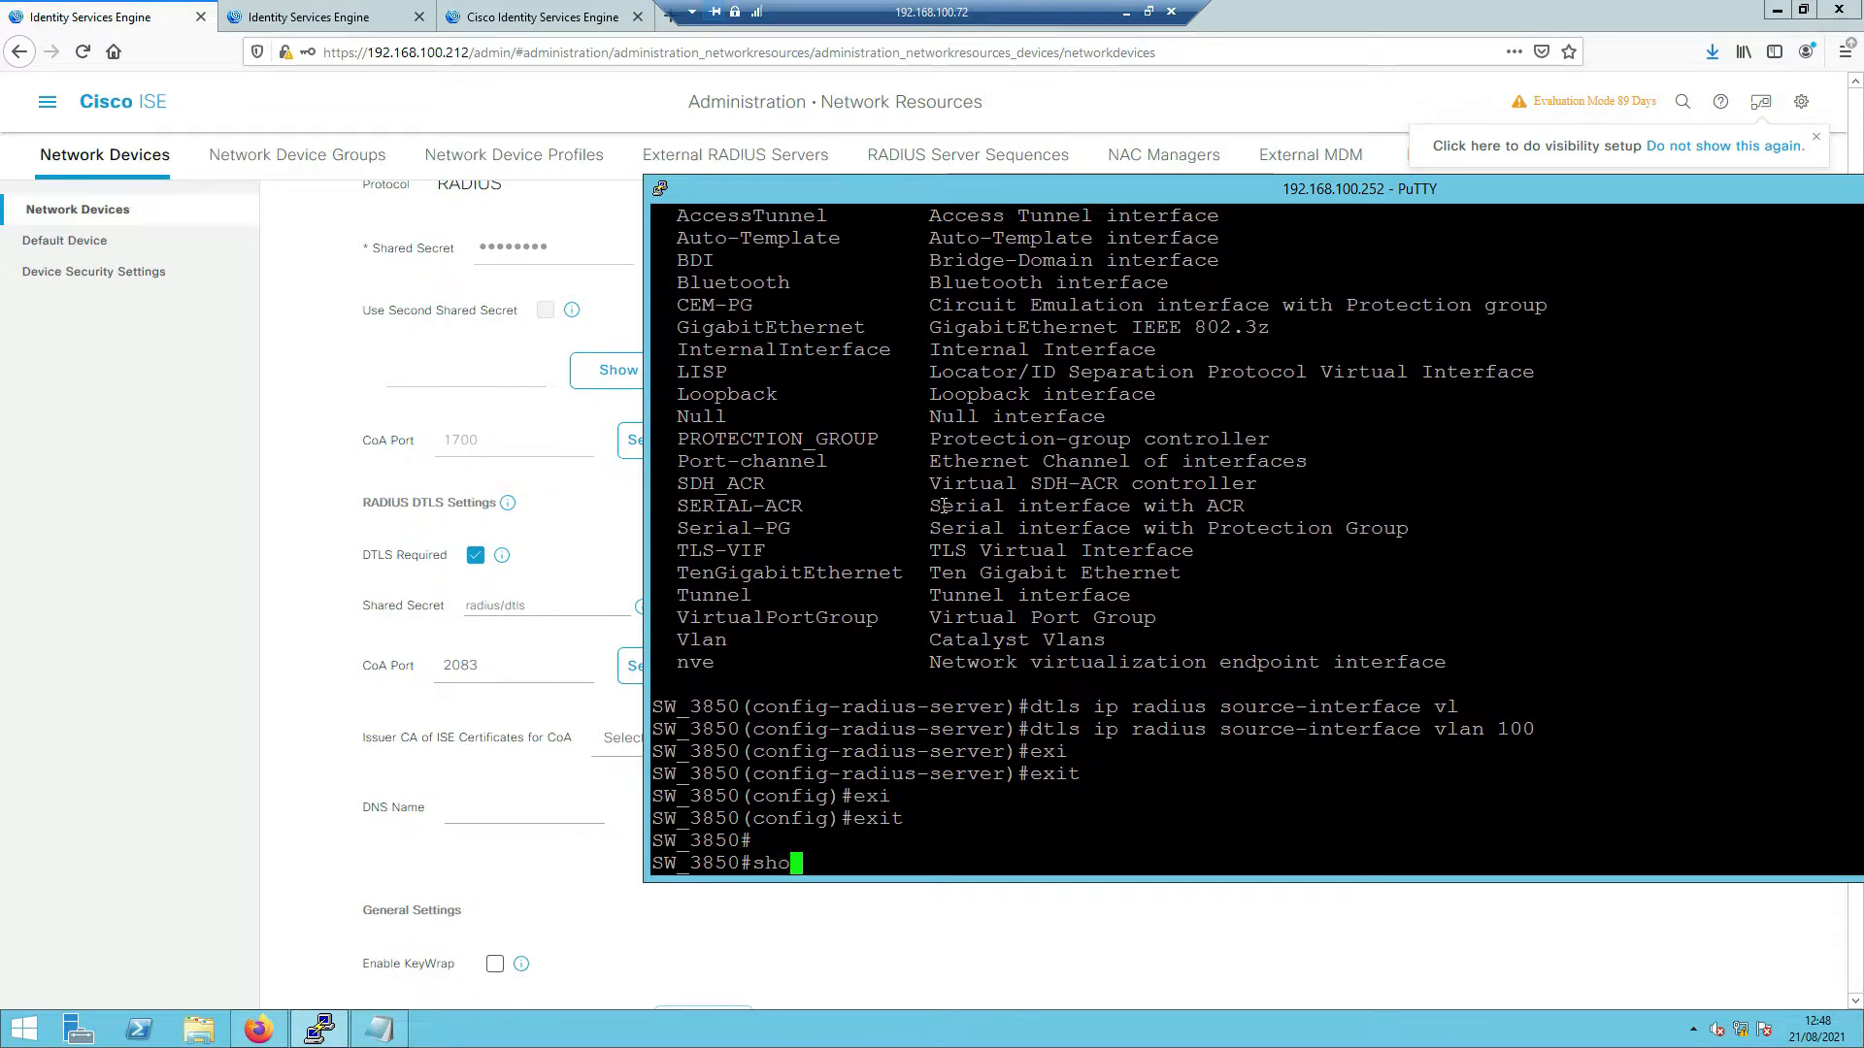
pyautogui.write('w run | s')
# - Run 'show run | section aaa|radius' to list the switch's AAA and RADIUS configuration
pyautogui.press('Tab')
pyautogui.write('aaa|radius')
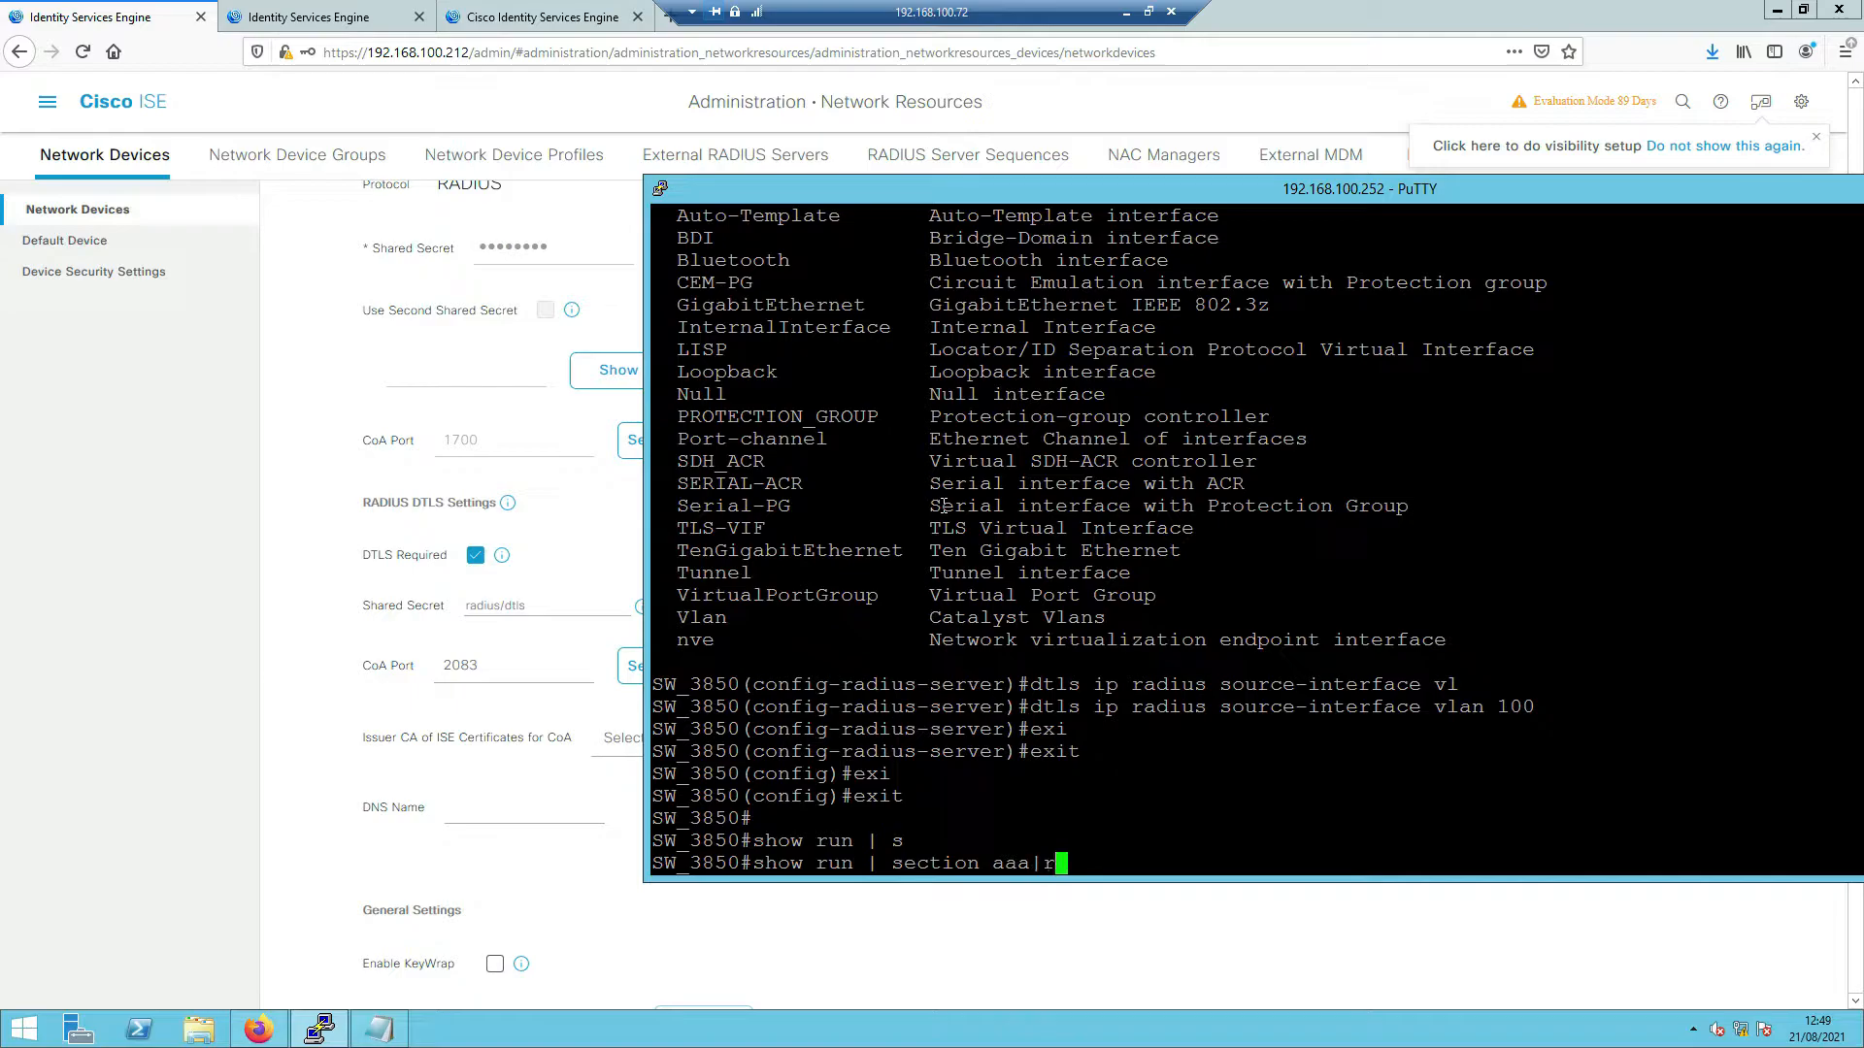
pyautogui.press('Return')
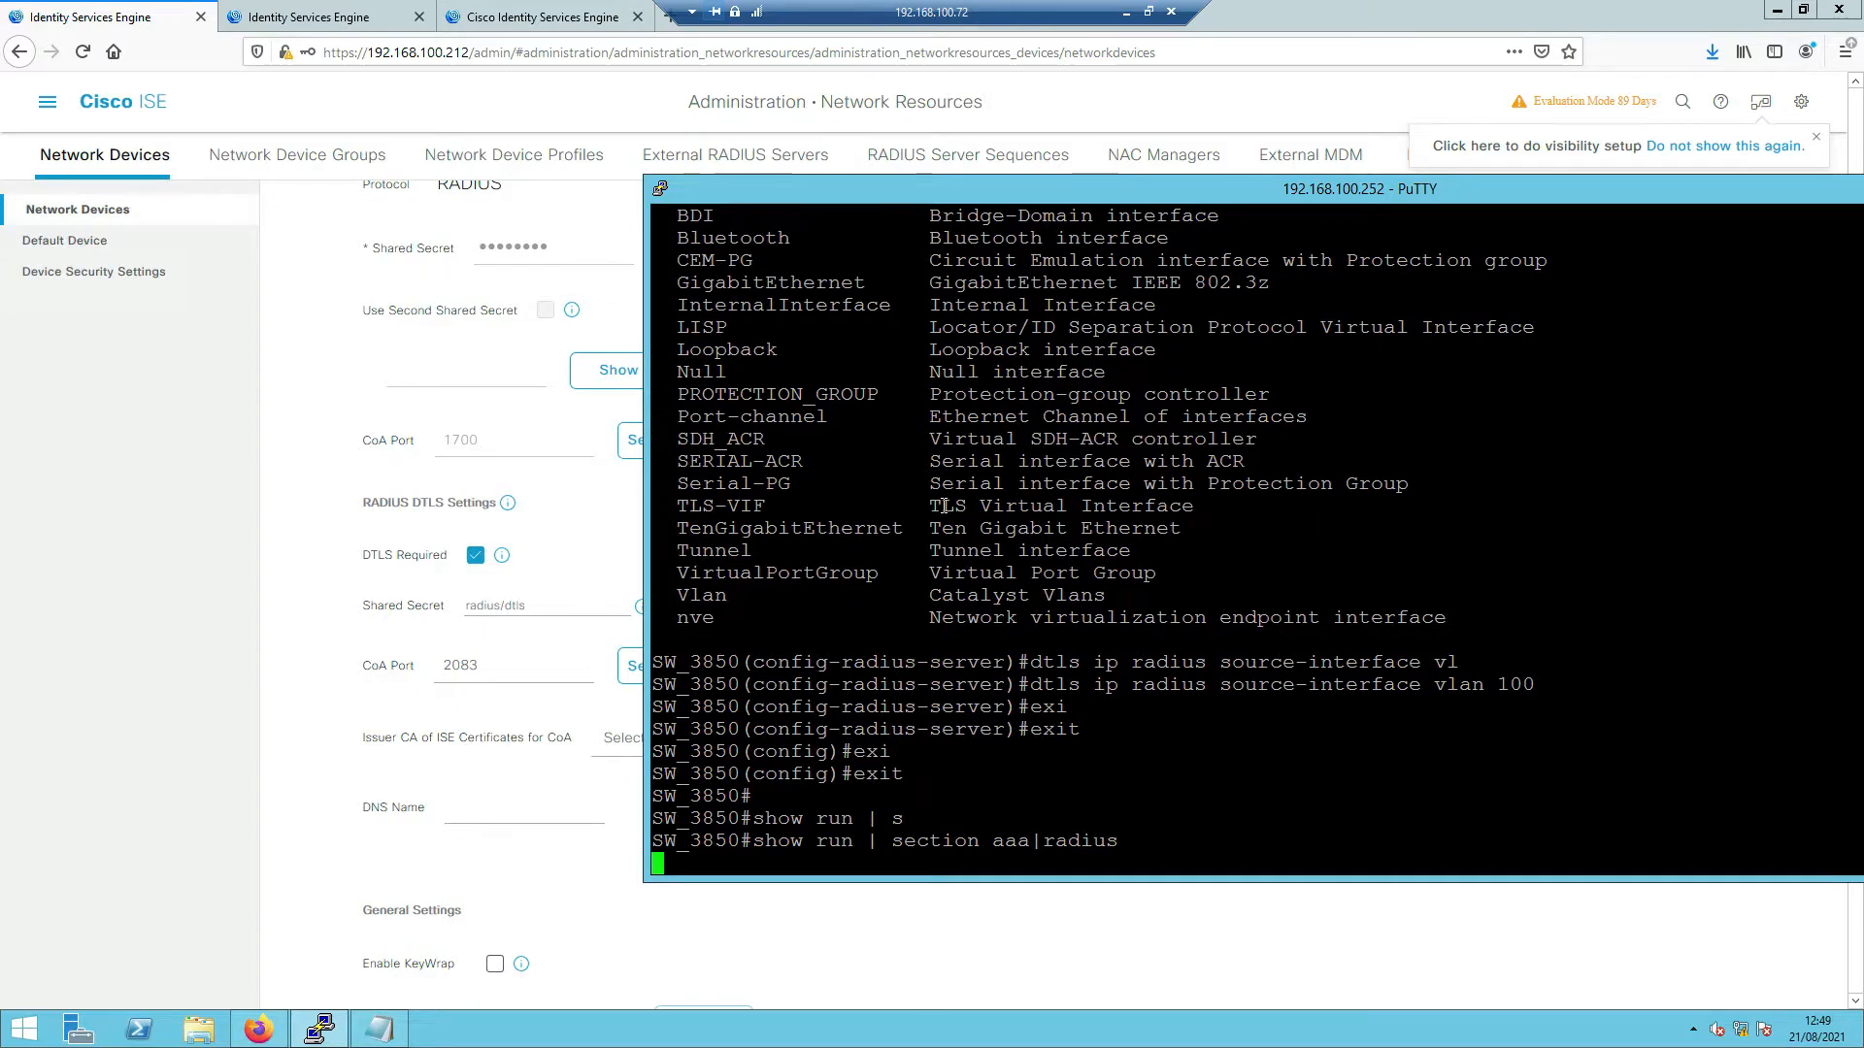
pyautogui.press('Return')
pyautogui.press('Return')
pyautogui.press('Return')
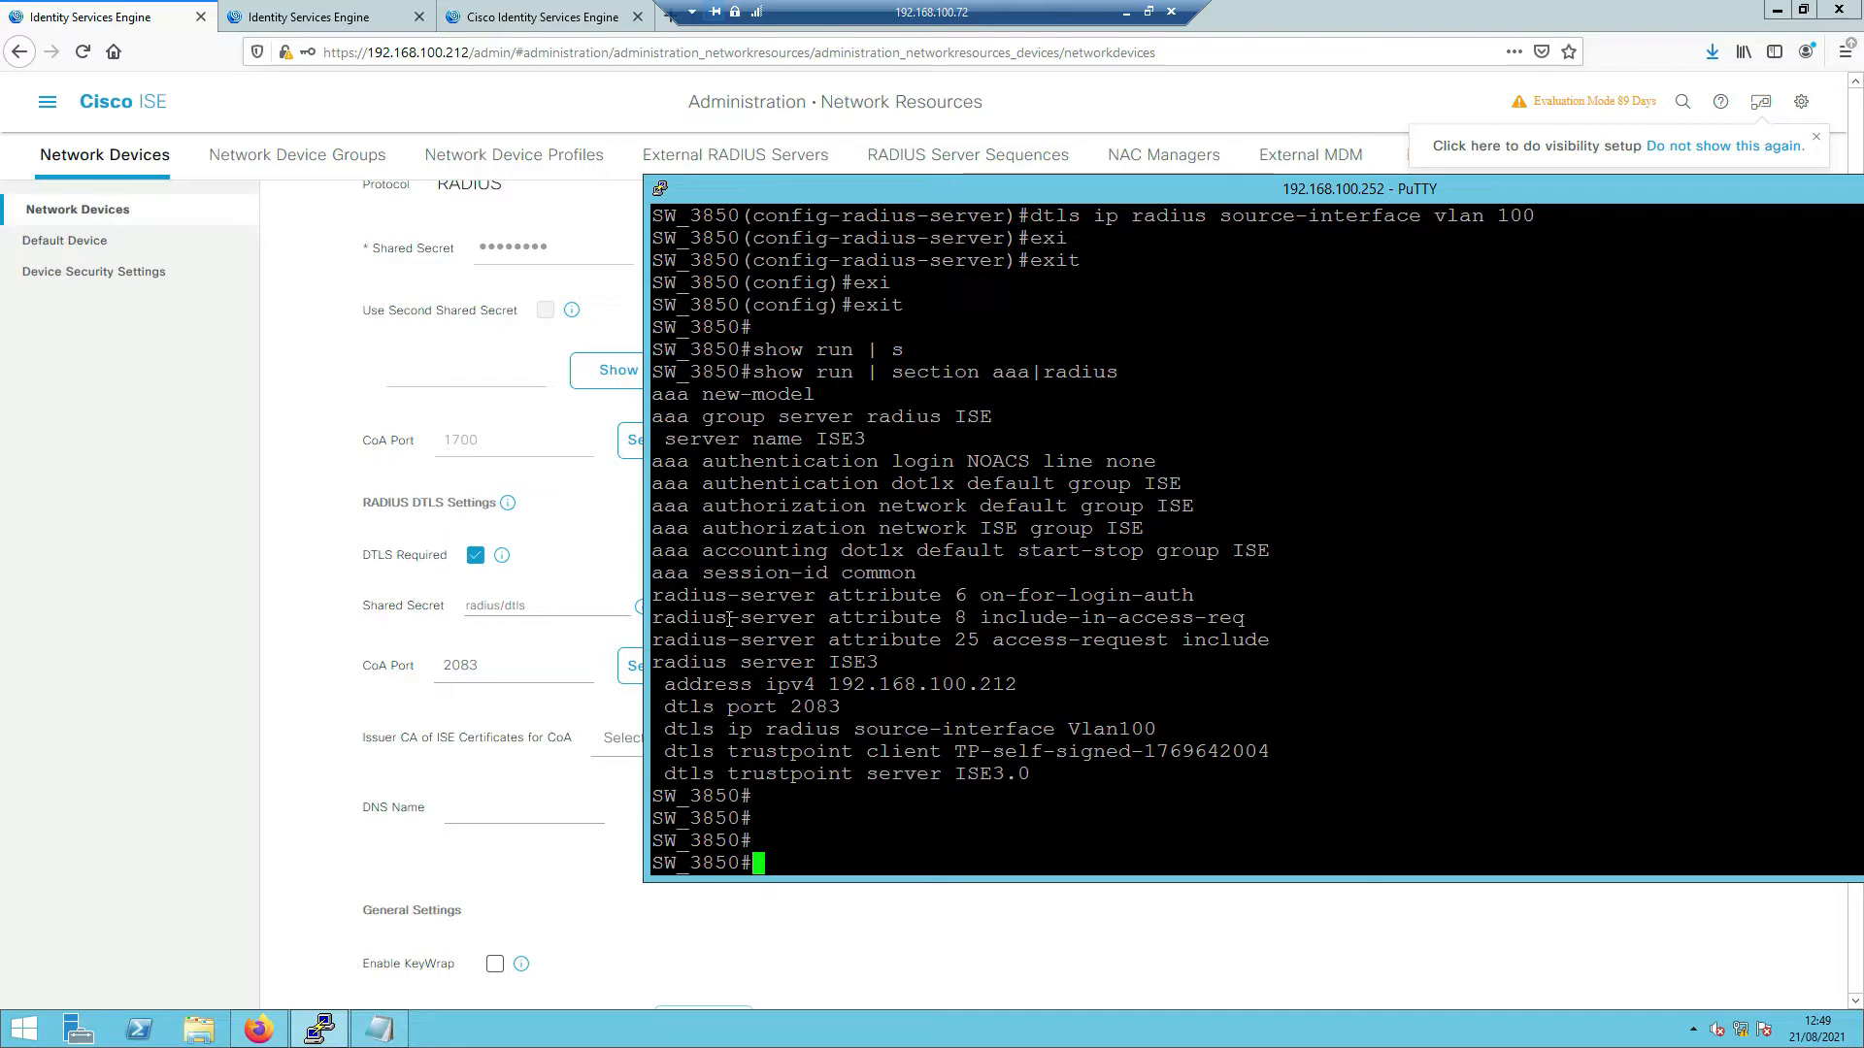
# - Highlight the ISE3 address, DTLS port 2083, Vlan100 source-interface and both trustpoint lines
pyautogui.moveTo(673, 686); pyautogui.dragTo(1010, 701)
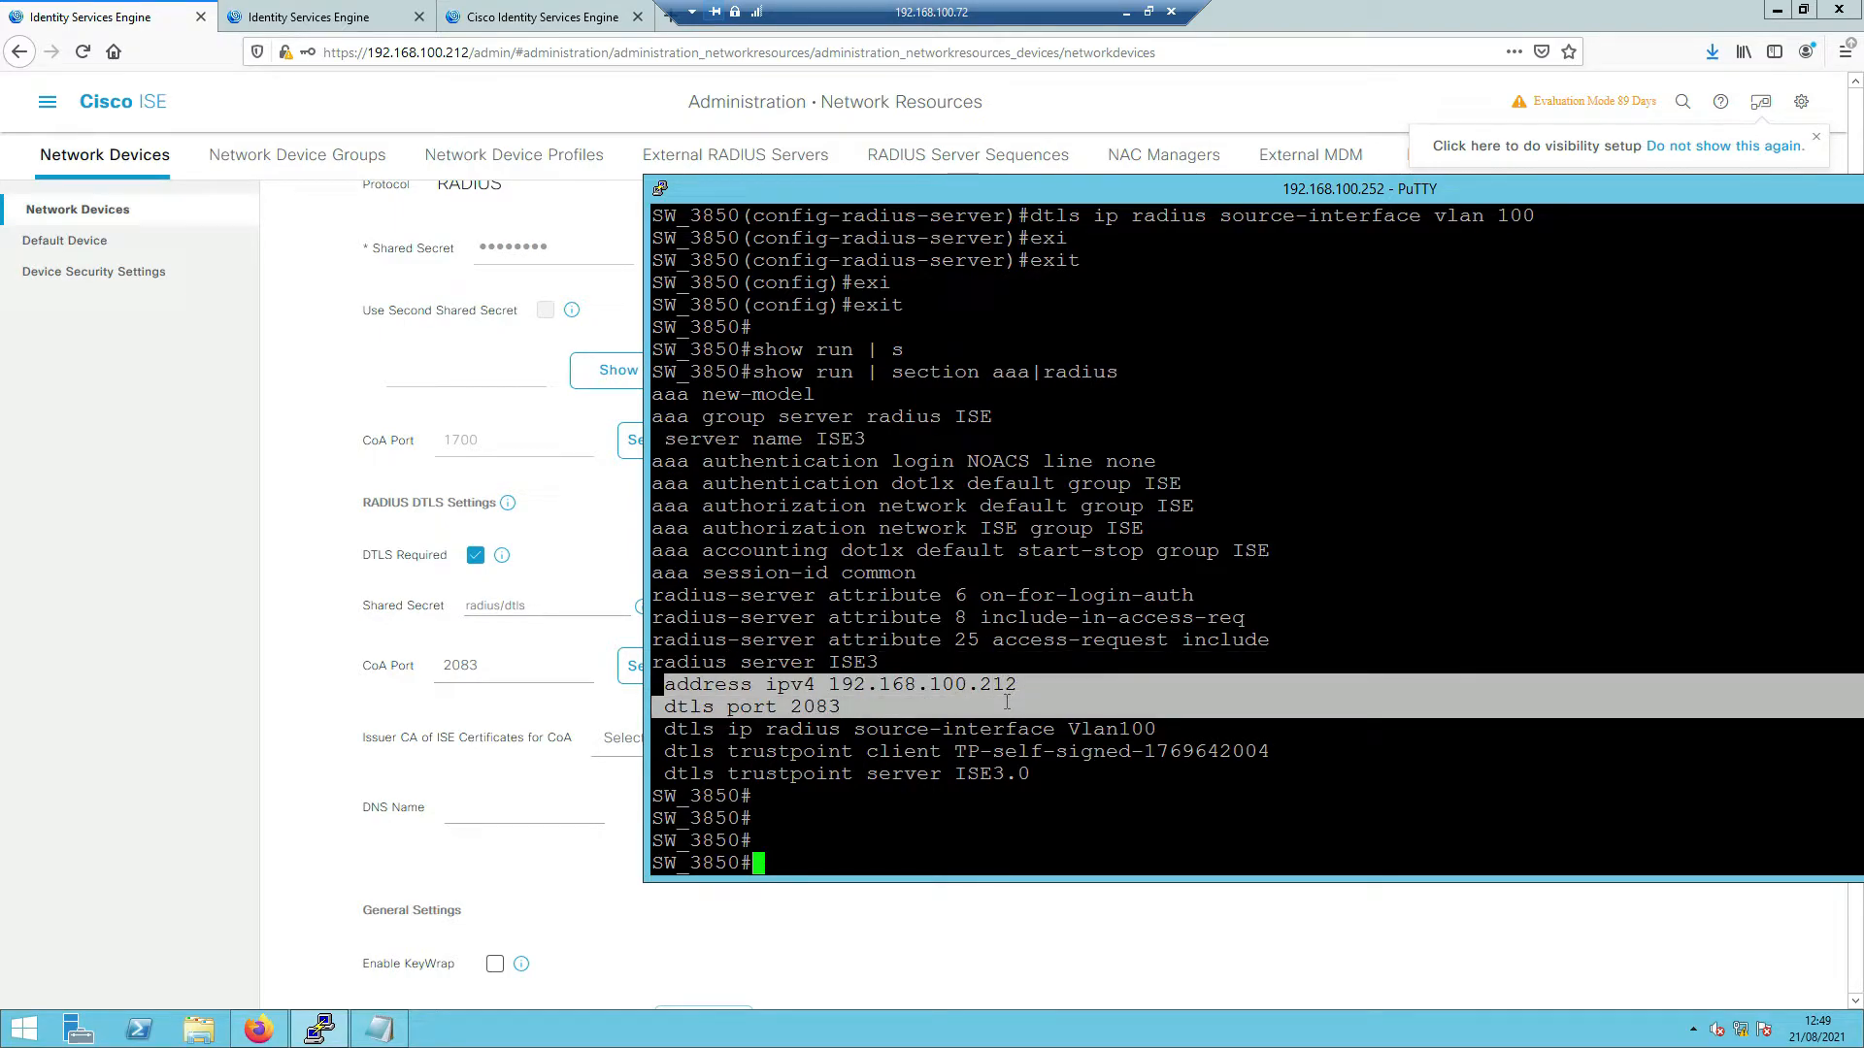
pyautogui.moveTo(991, 711); pyautogui.dragTo(1149, 738)
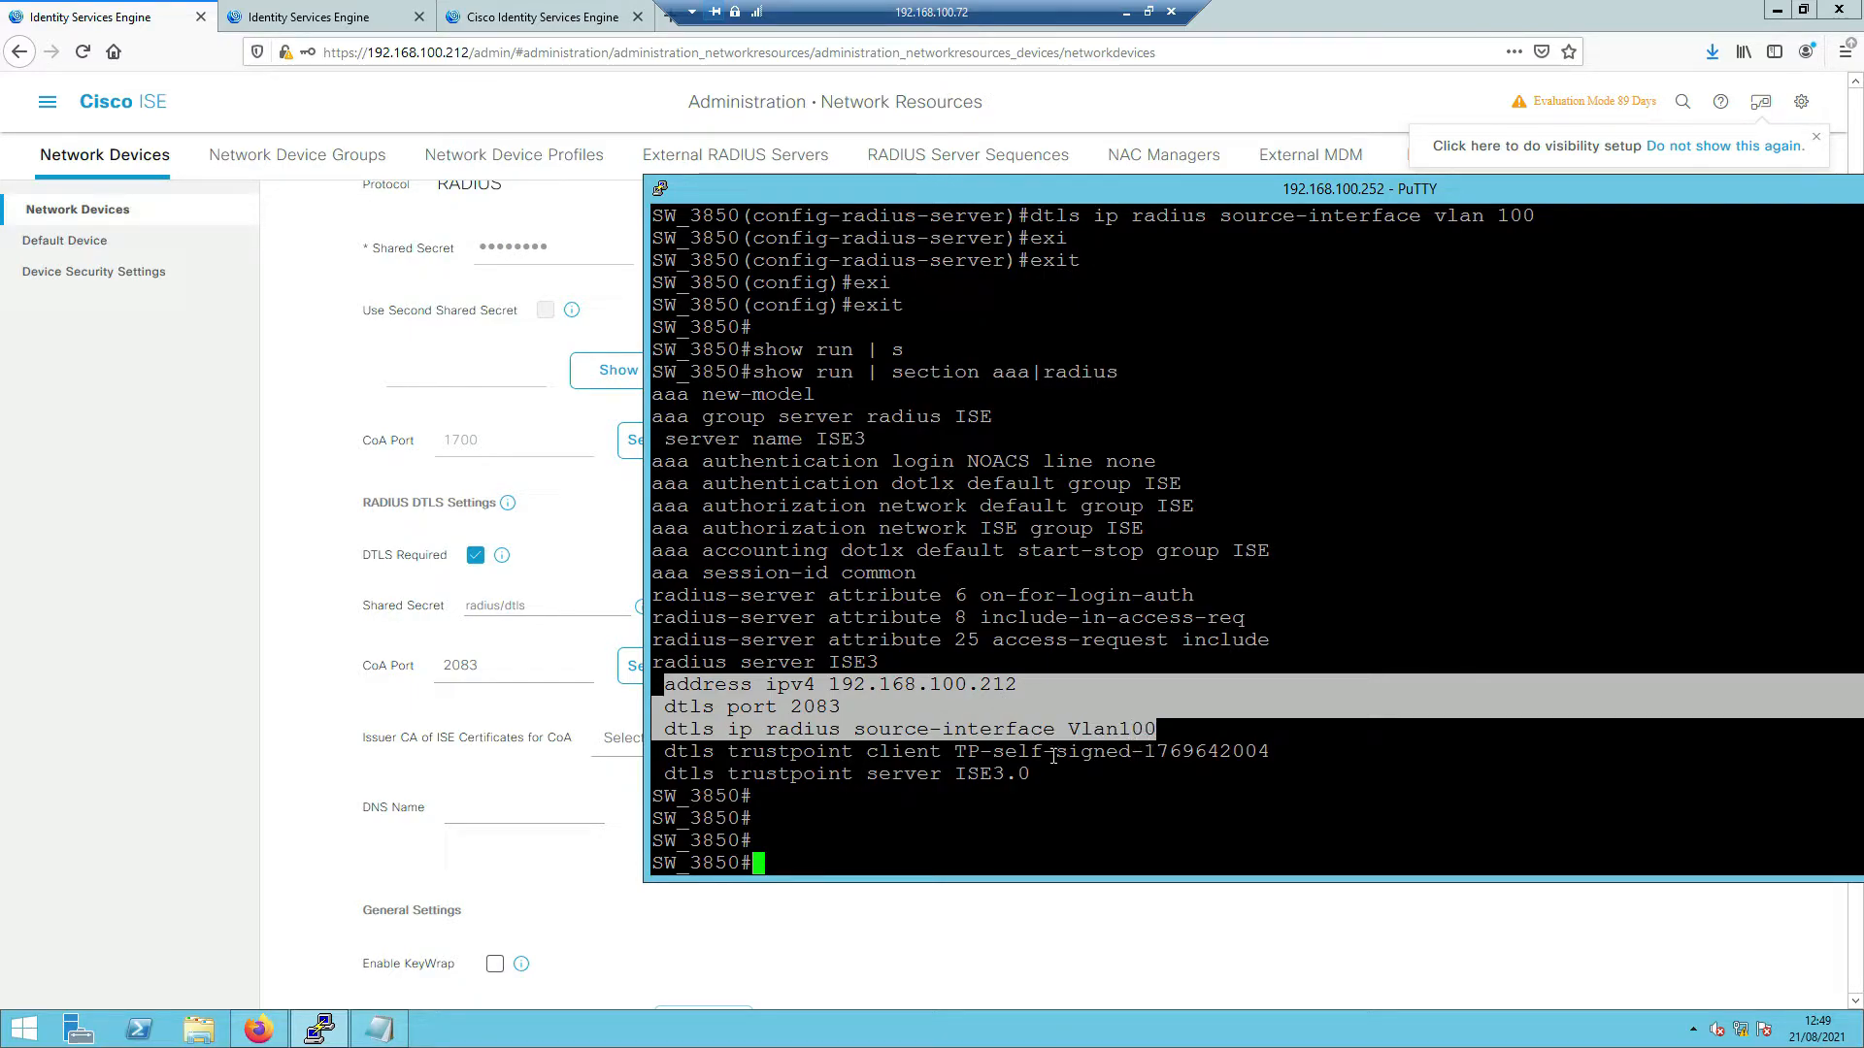
pyautogui.moveTo(860, 753); pyautogui.dragTo(1272, 753)
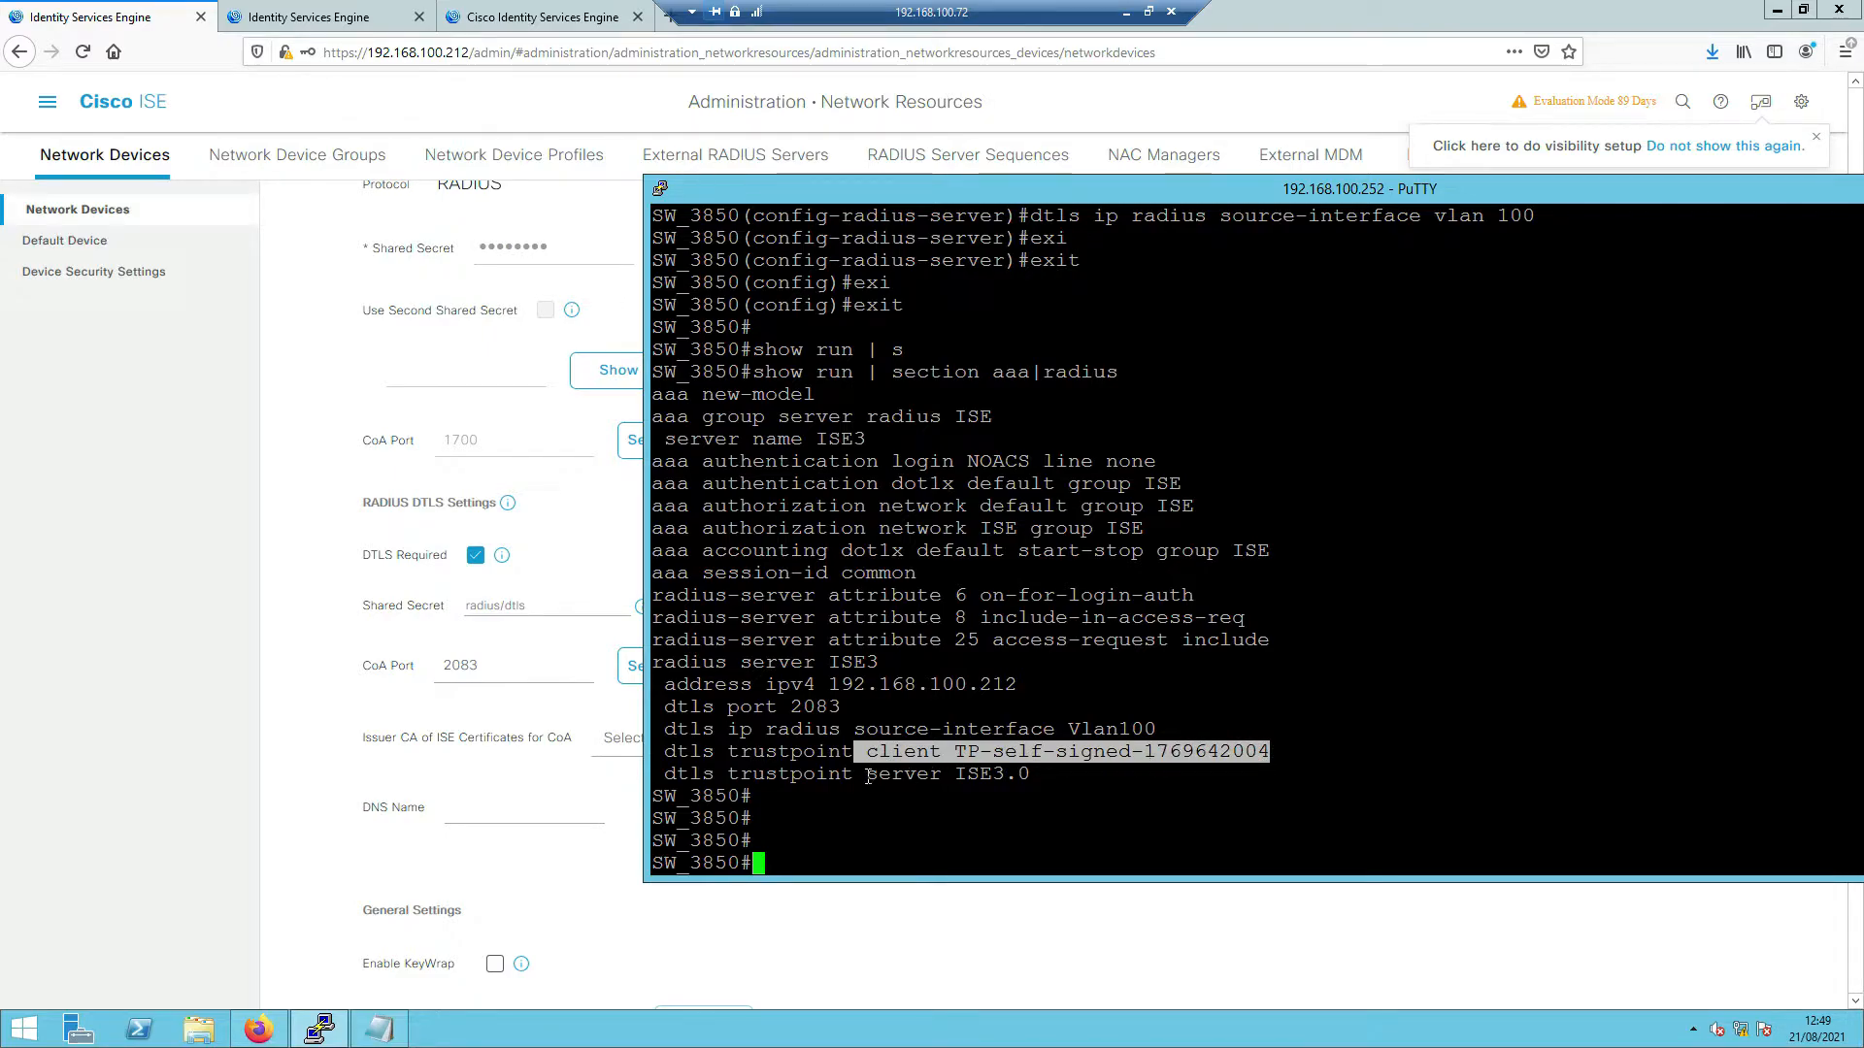
pyautogui.moveTo(866, 773); pyautogui.dragTo(1022, 773)
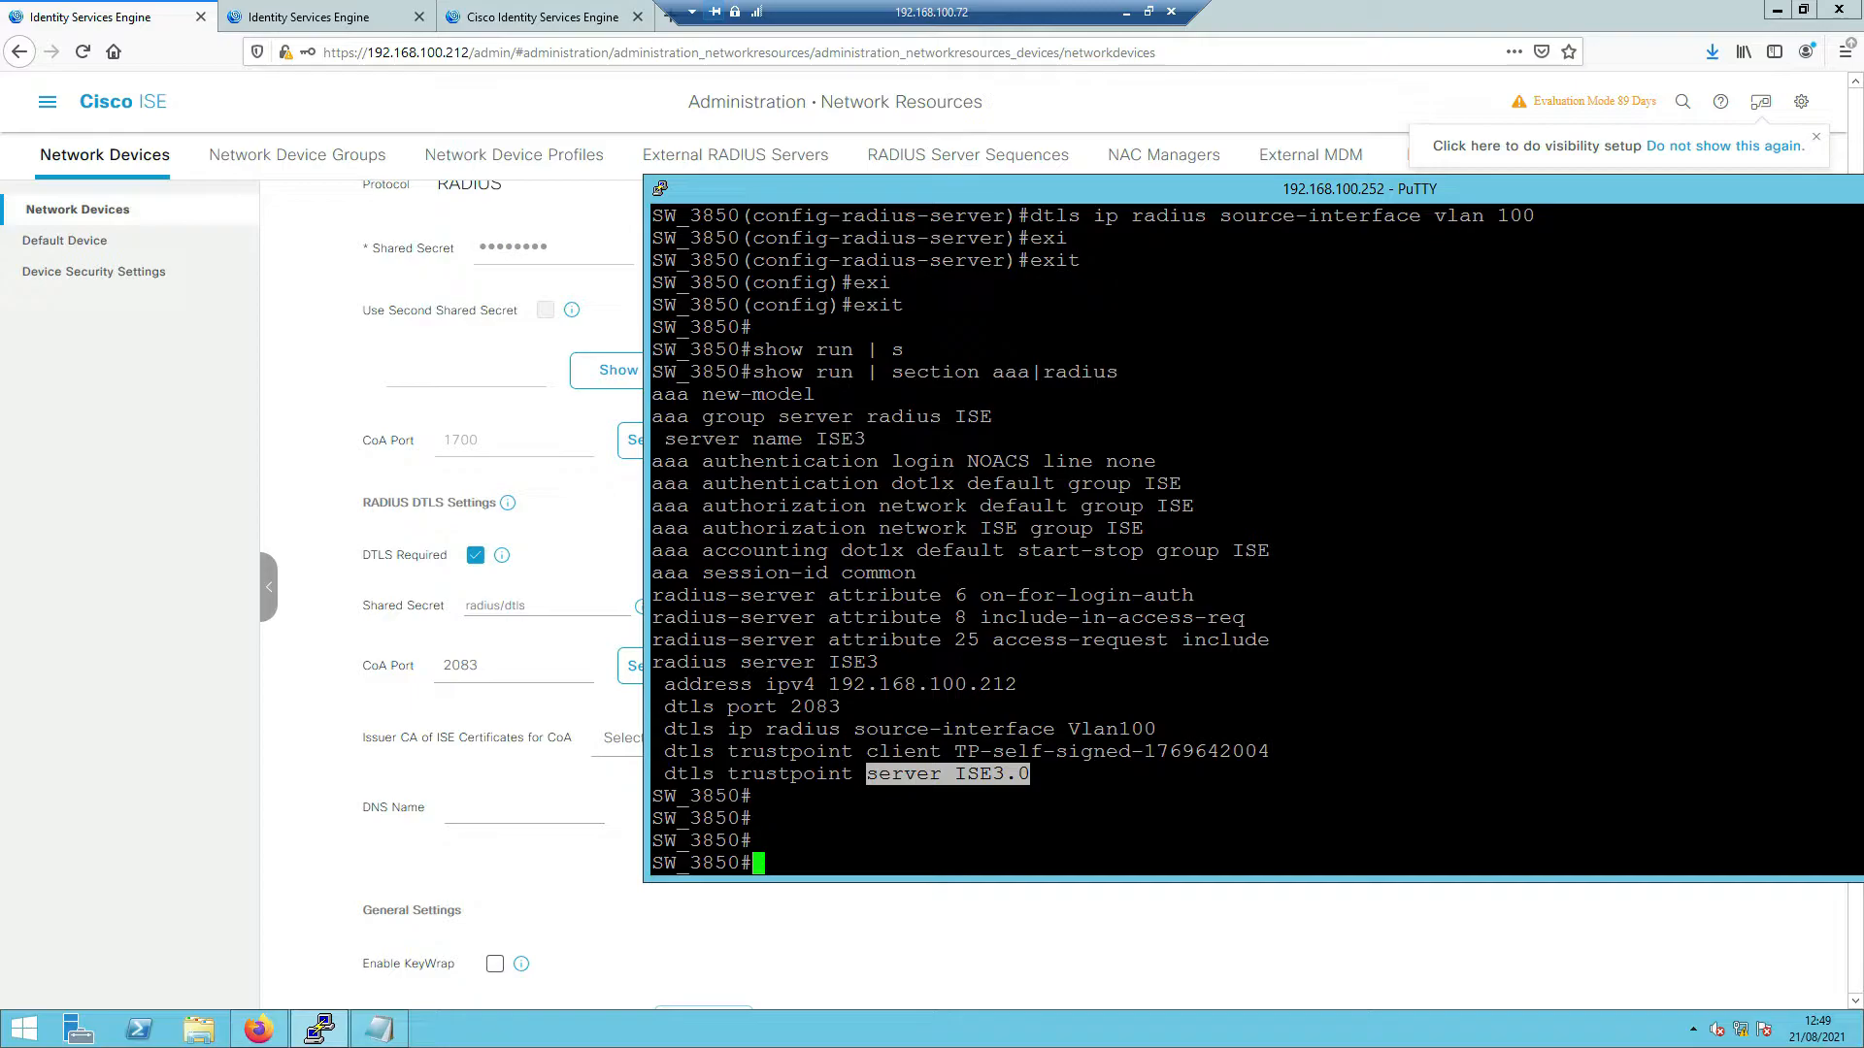
pyautogui.hotkey('alt', 'Tab')
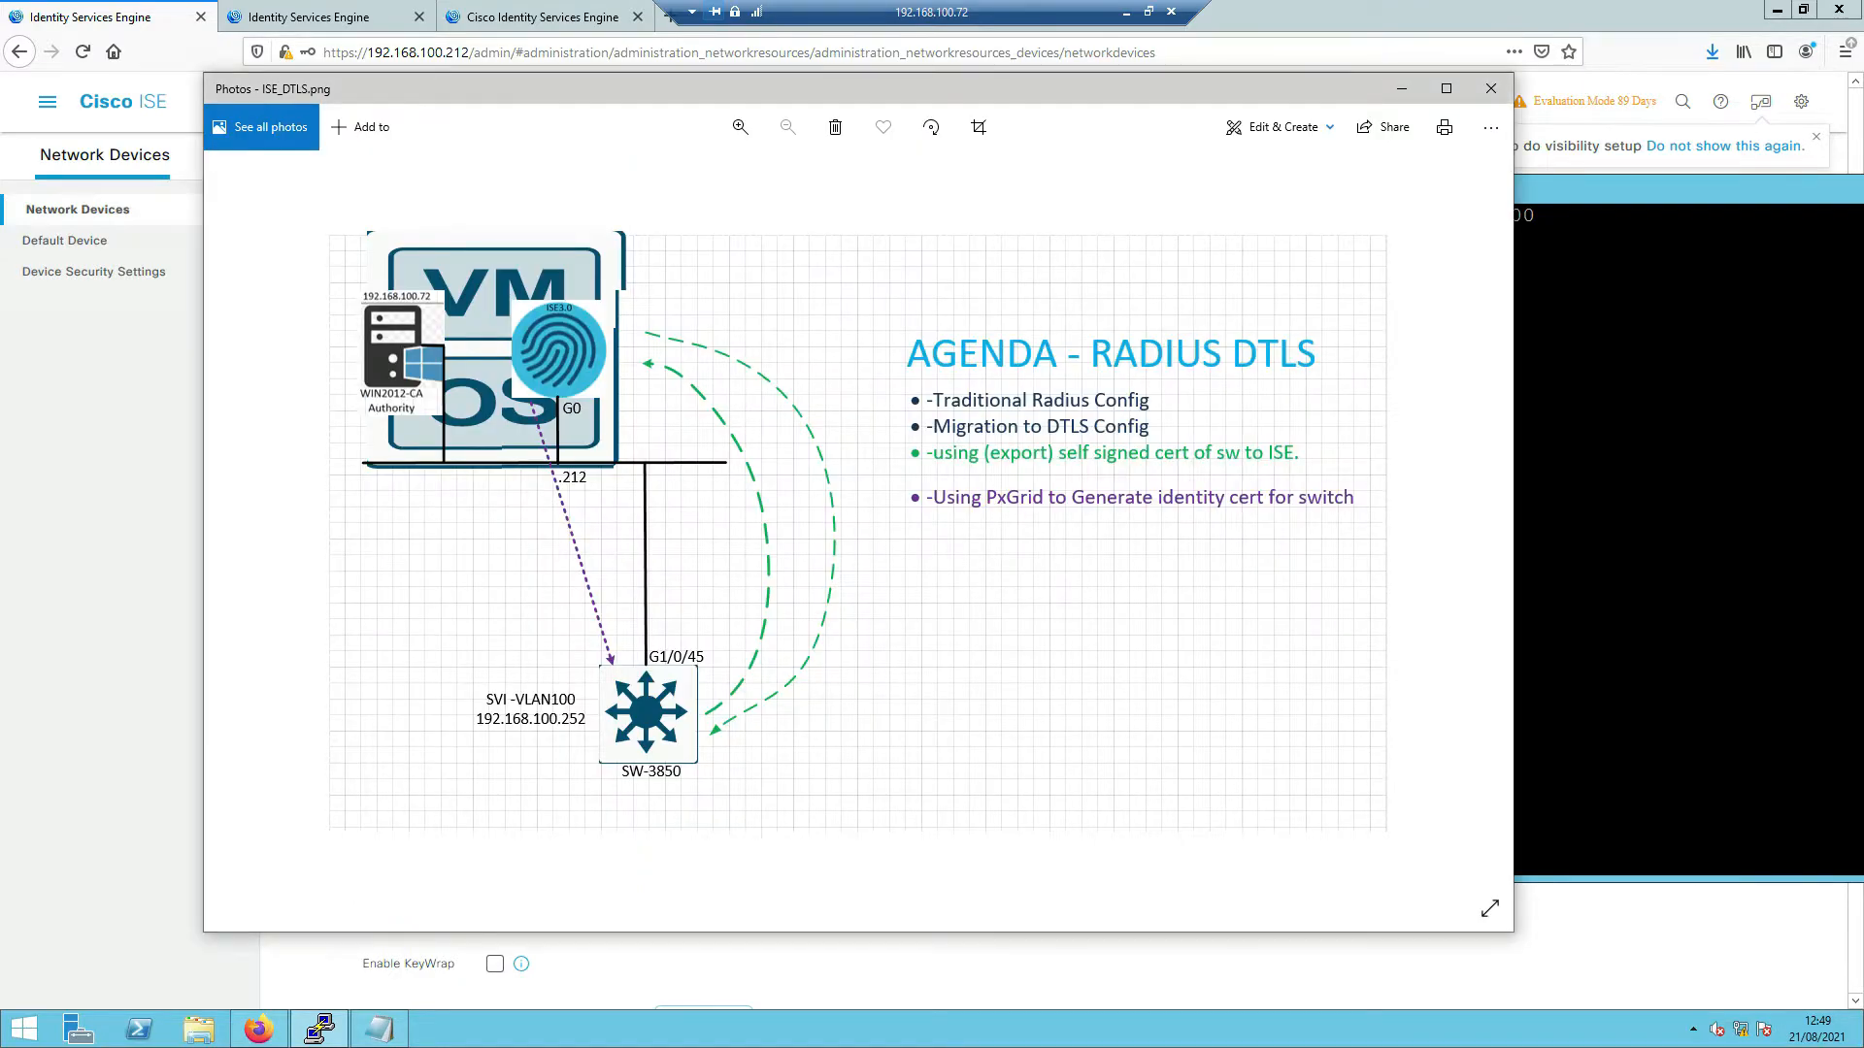
pyautogui.hotkey('ctrl', 'shift', 'd')
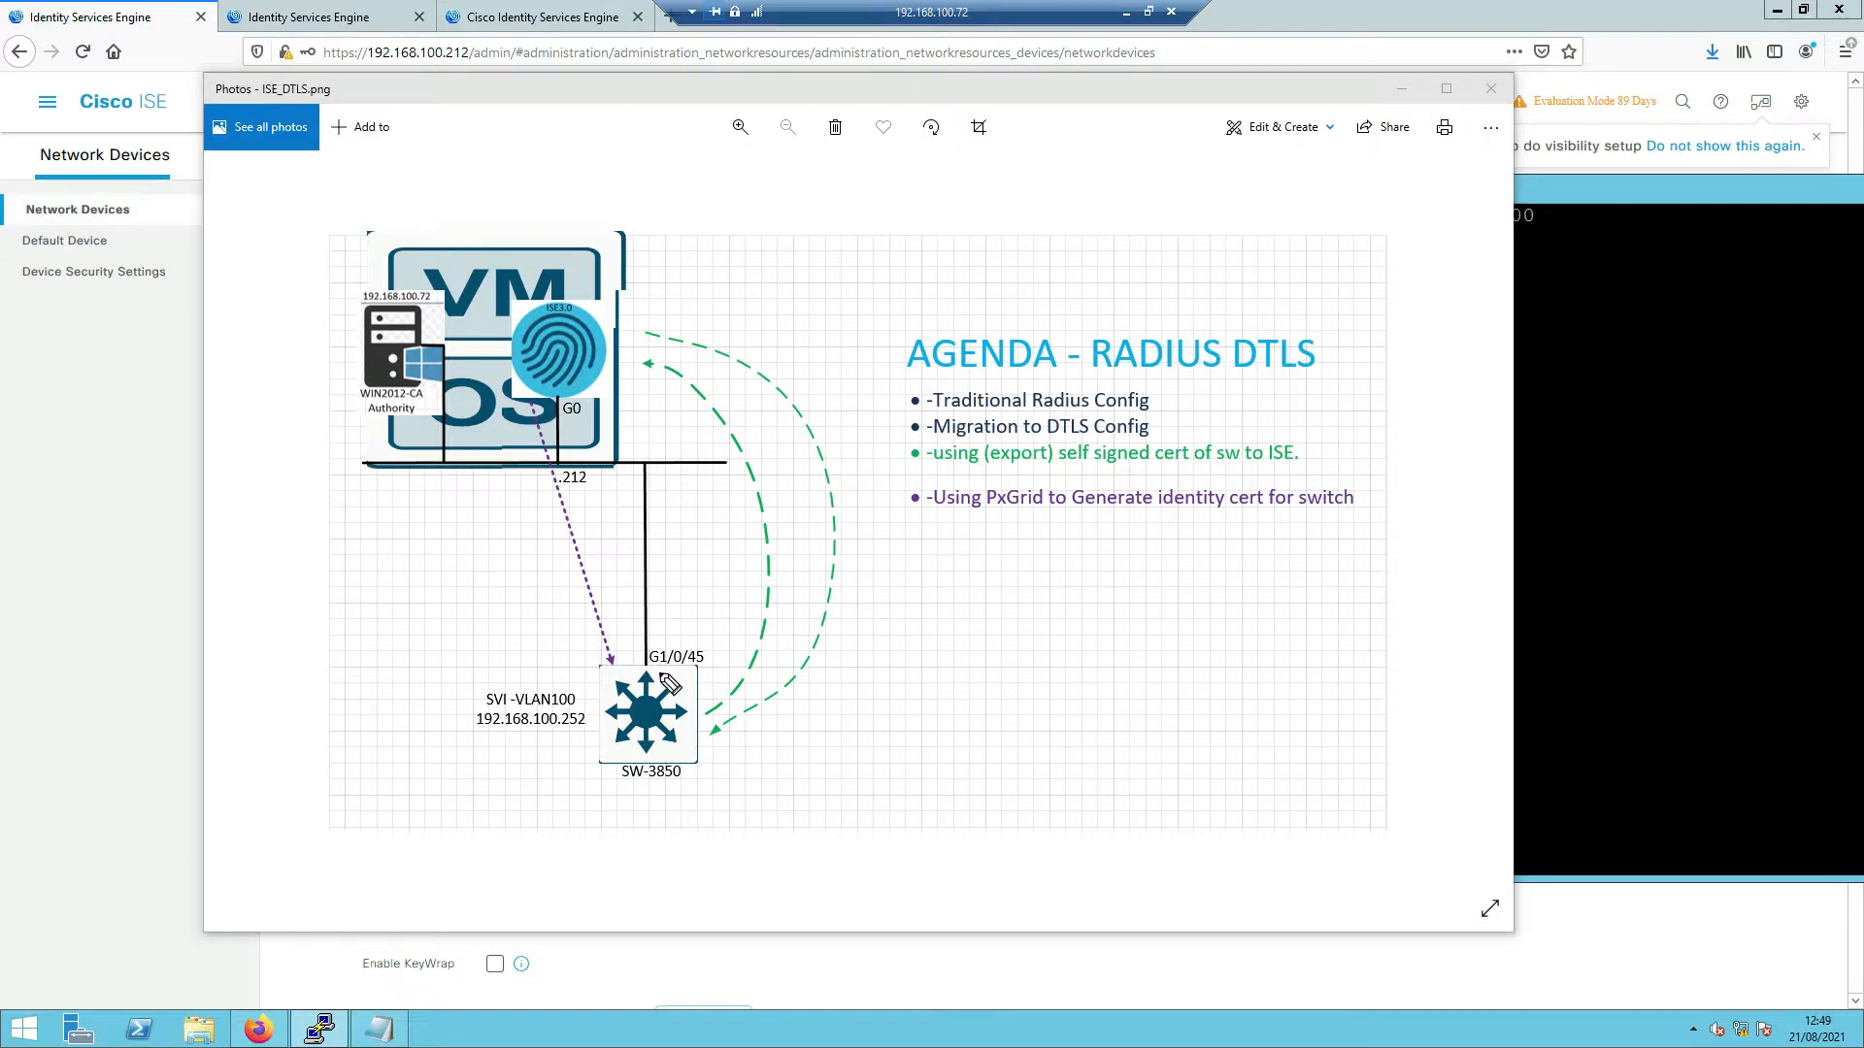
pyautogui.moveTo(688, 665)
pyautogui.mouseDown()
pyautogui.moveTo(637, 748)
pyautogui.moveTo(614, 695)
pyautogui.moveTo(694, 743)
pyautogui.moveTo(645, 698)
pyautogui.moveTo(660, 730)
pyautogui.moveTo(735, 584)
pyautogui.moveTo(636, 400)
pyautogui.moveTo(602, 377)
pyautogui.moveTo(593, 393)
pyautogui.moveTo(617, 369)
pyautogui.moveTo(480, 384)
pyautogui.moveTo(404, 554)
pyautogui.moveTo(392, 711)
pyautogui.moveTo(500, 757)
pyautogui.moveTo(603, 753)
pyautogui.moveTo(594, 736)
pyautogui.moveTo(599, 756)
pyautogui.mouseUp()
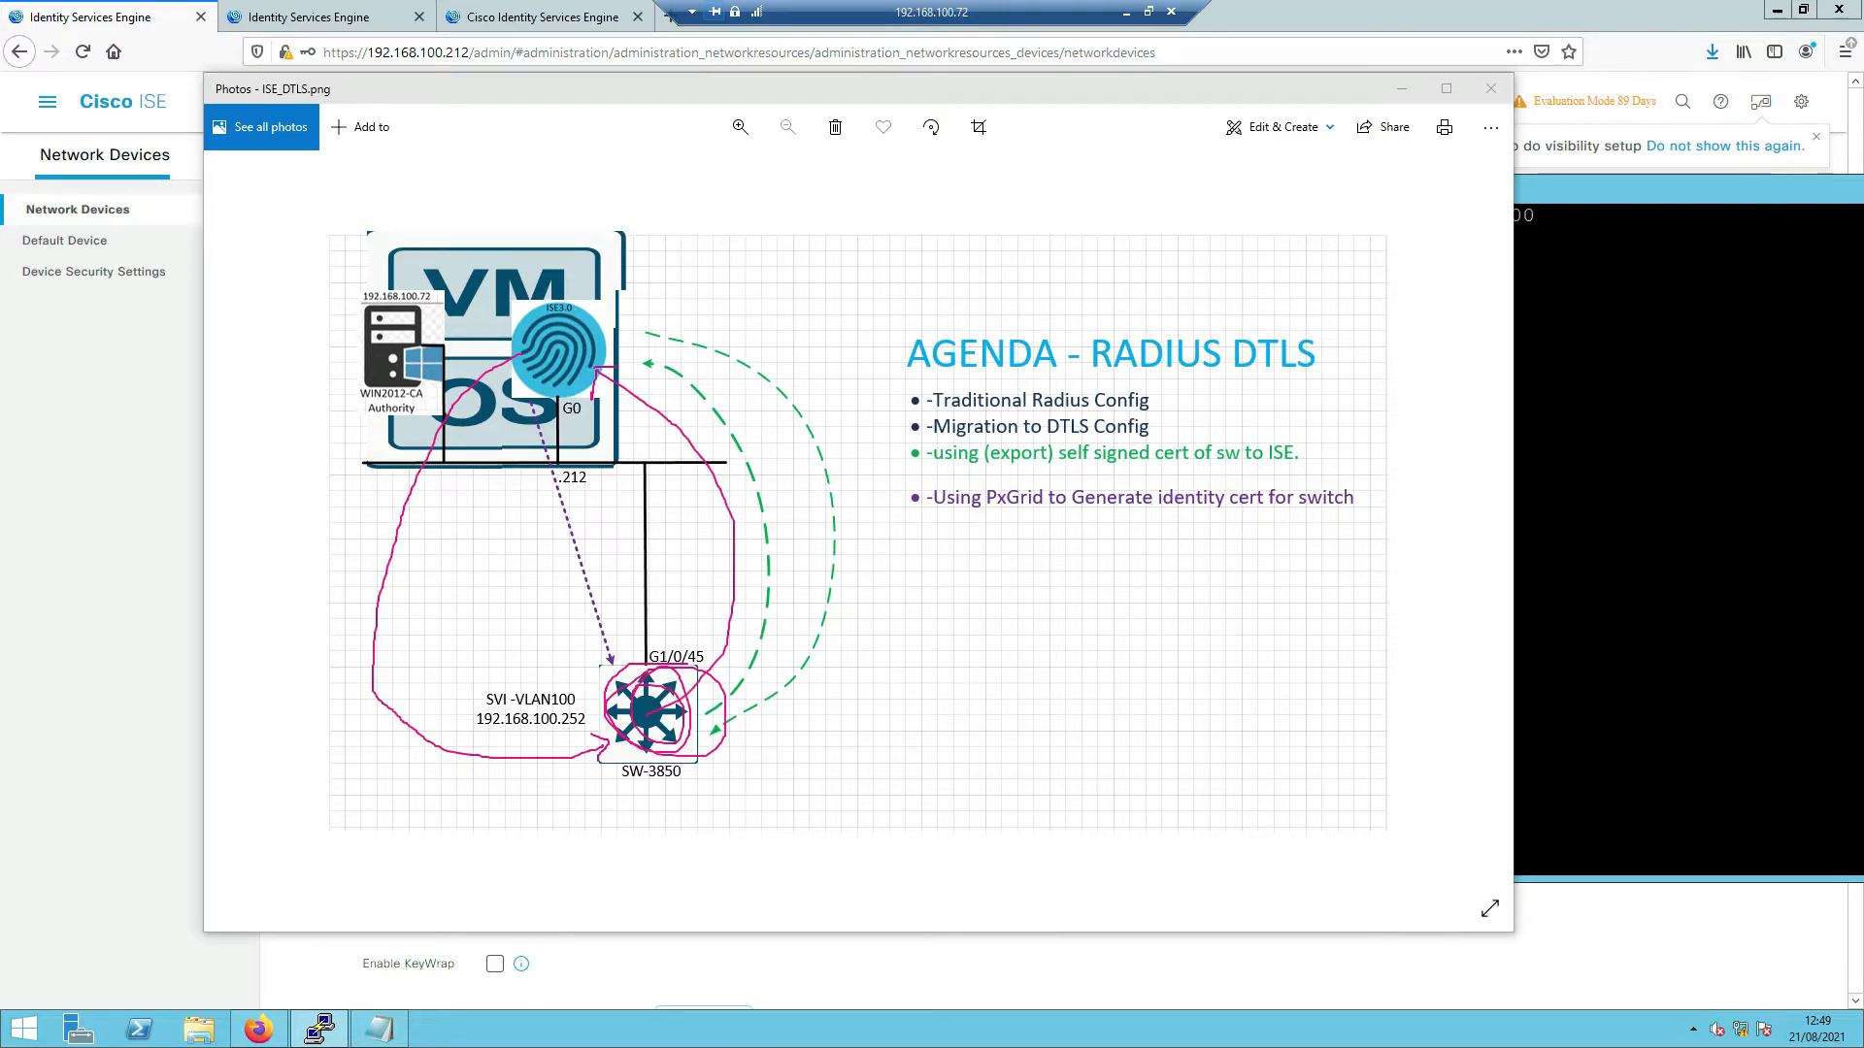
pyautogui.press('Escape')
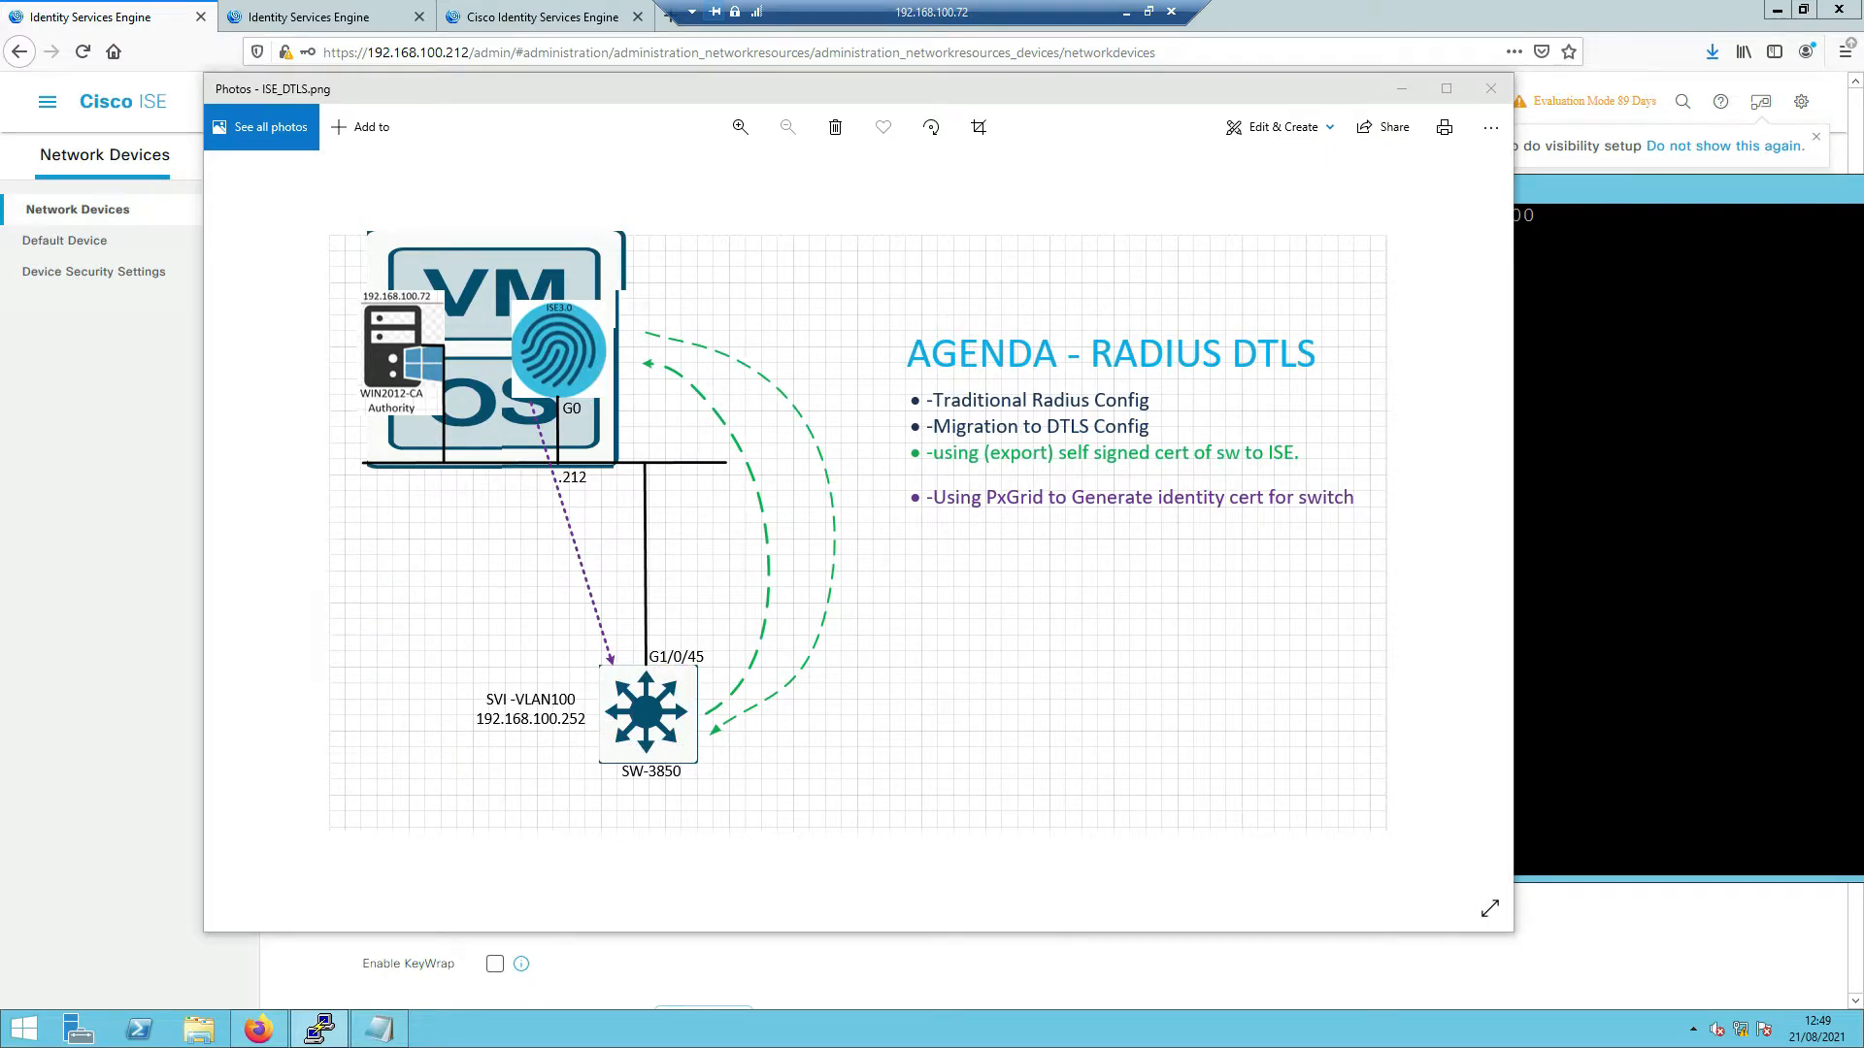
pyautogui.click(1754, 445)
pyautogui.doubleClick(1440, 506)
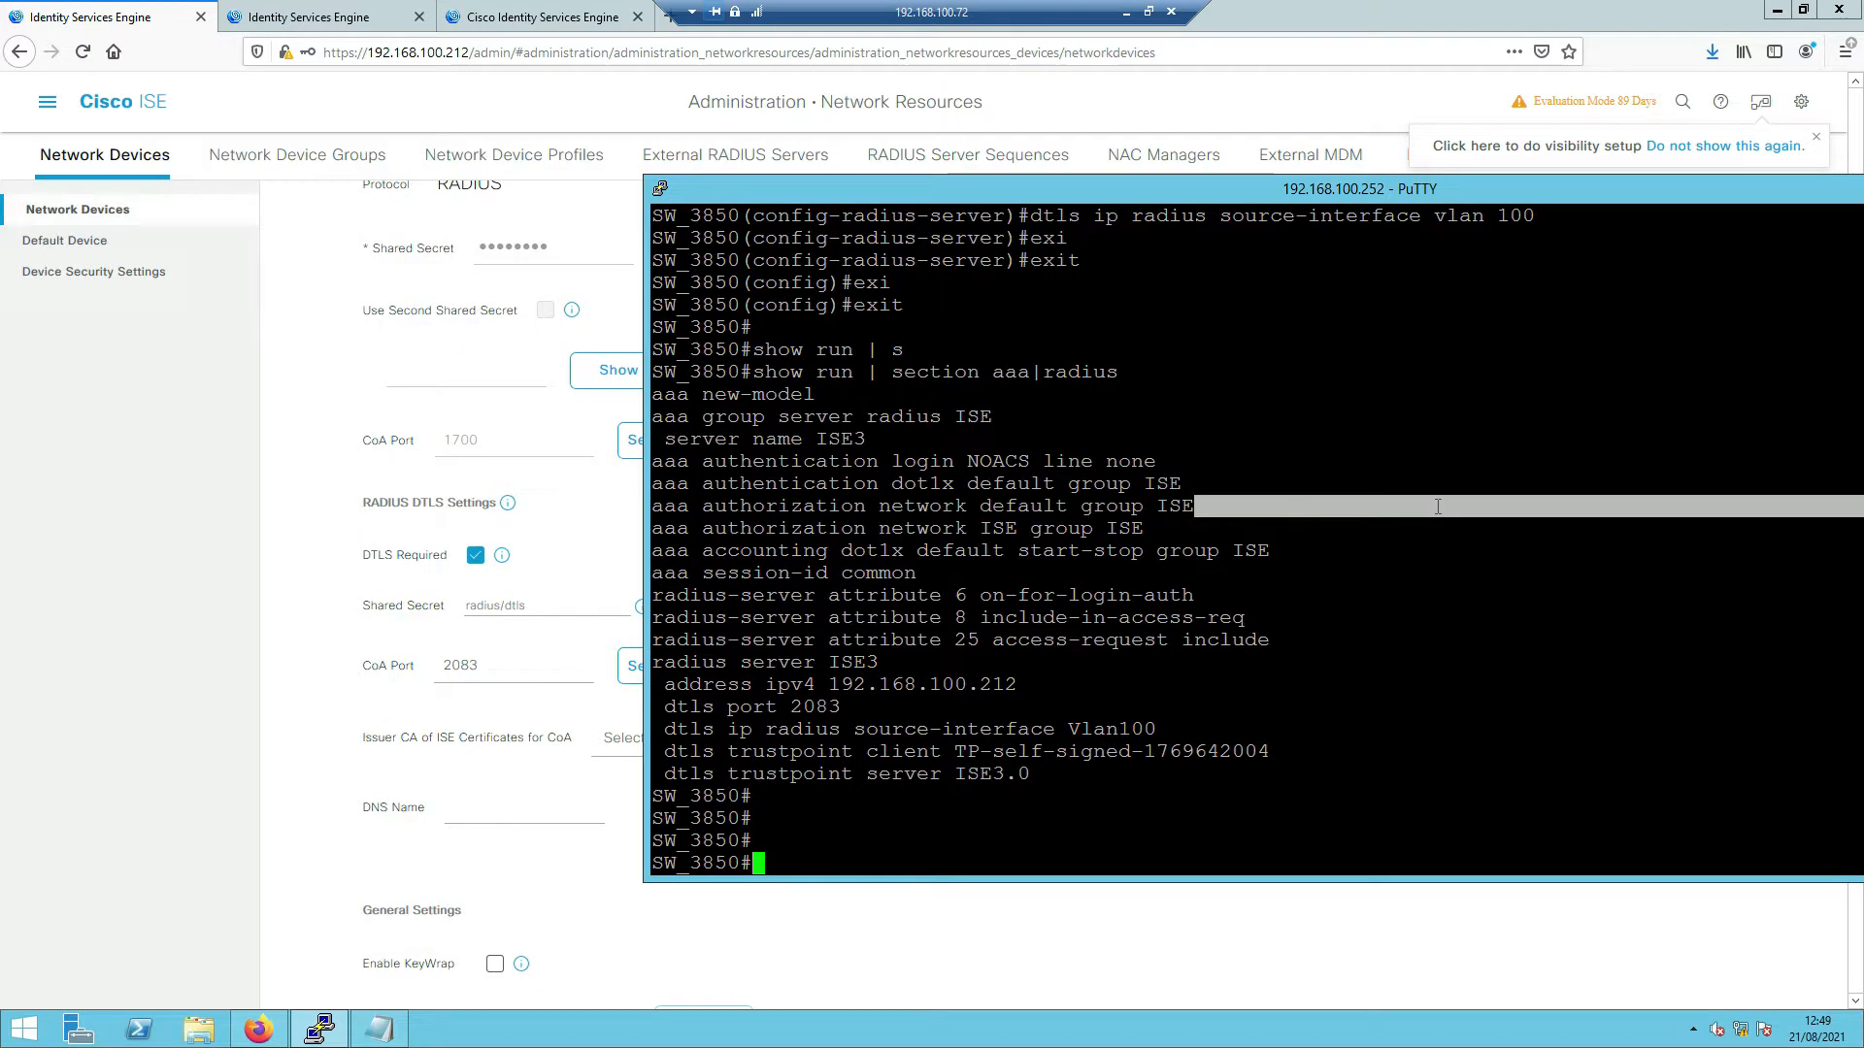
# - Refresh the RADIUS Live Logs page in Cisco ISE
pyautogui.press('Return')
pyautogui.press('Return')
pyautogui.click(308, 16)
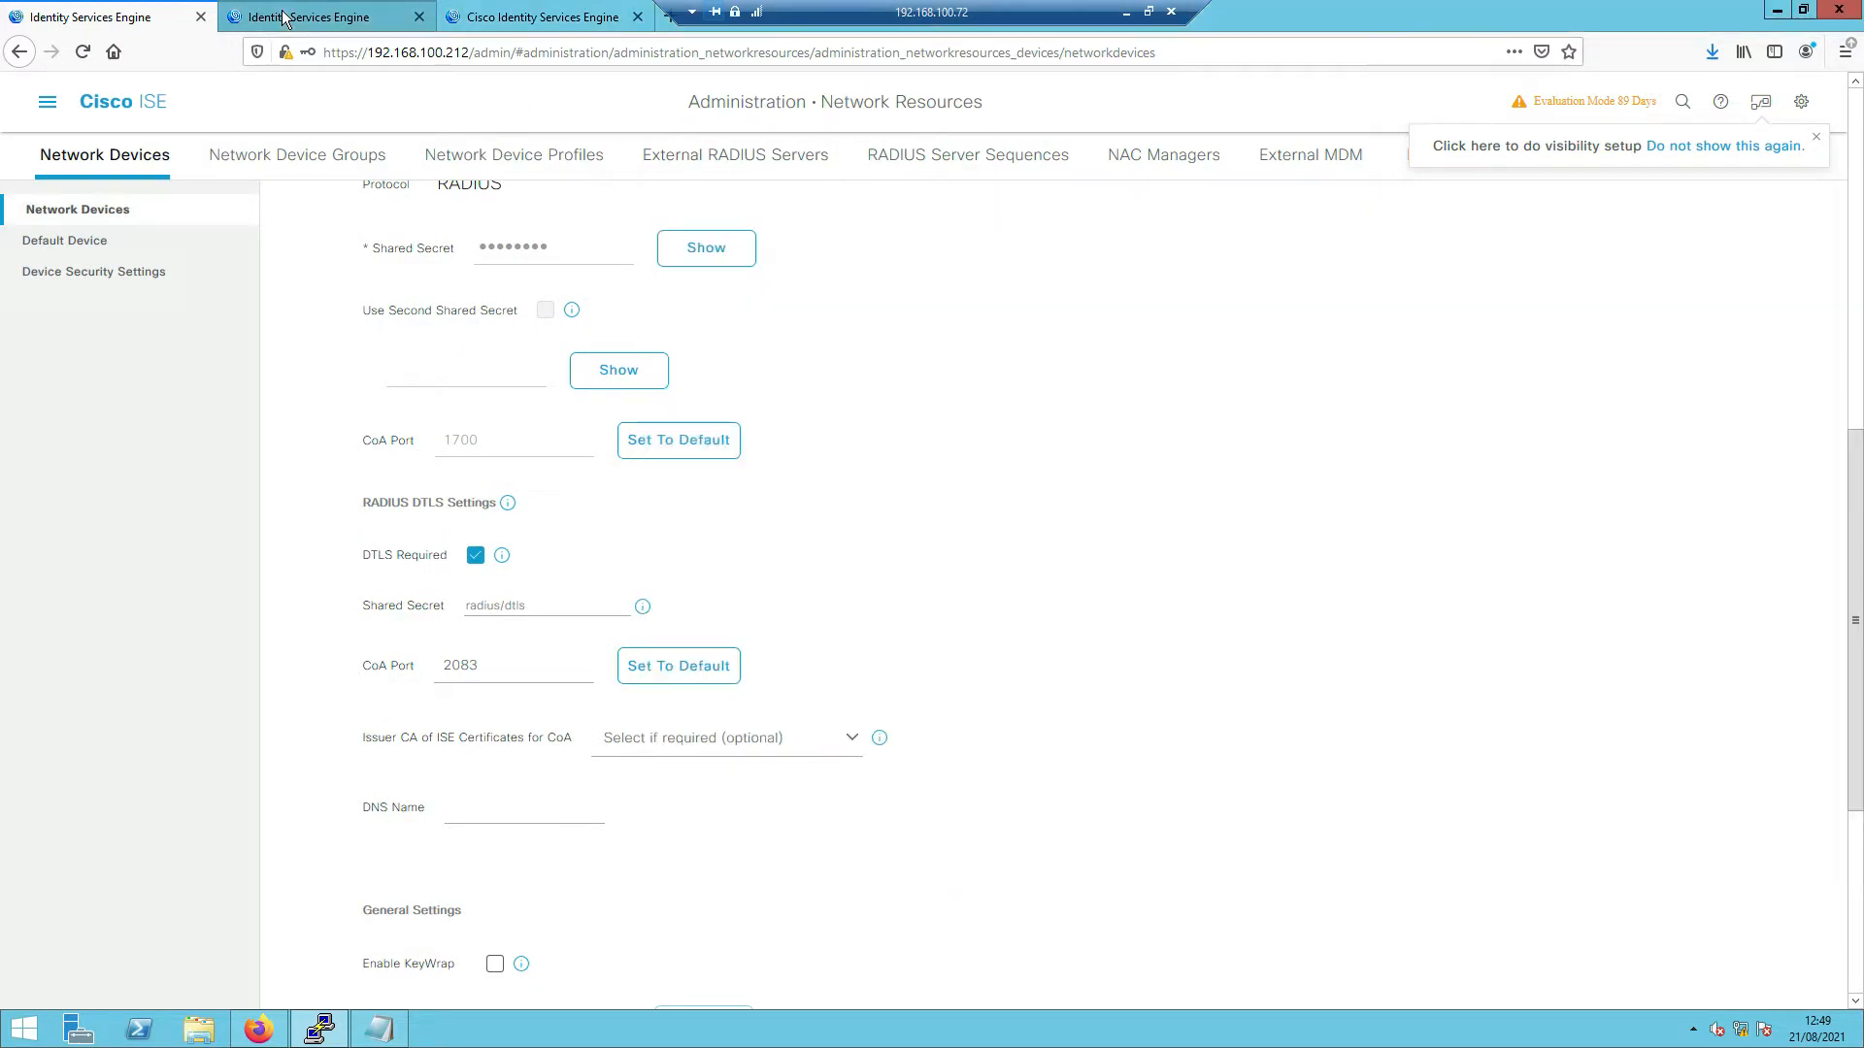
pyautogui.click(64, 415)
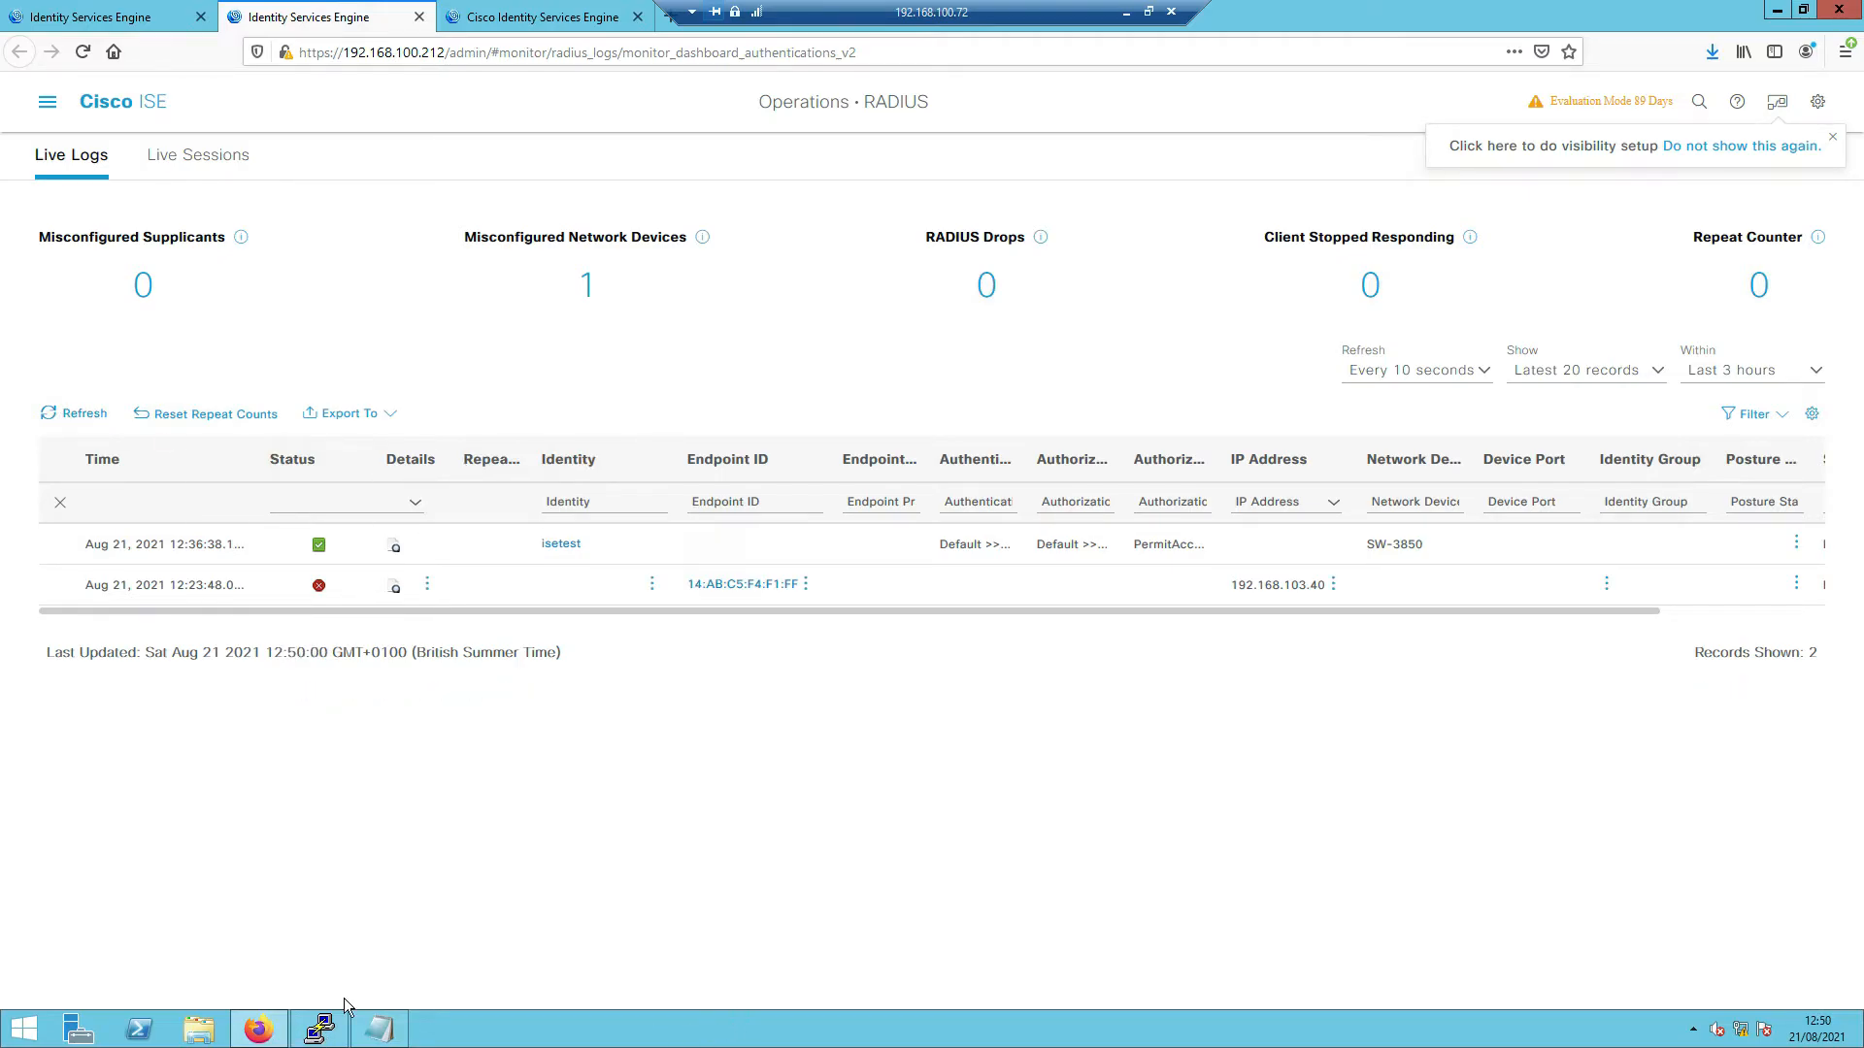
# - Run 'test aaa group ISE' for user isetest with a test password in legacy mode
pyautogui.click(320, 1029)
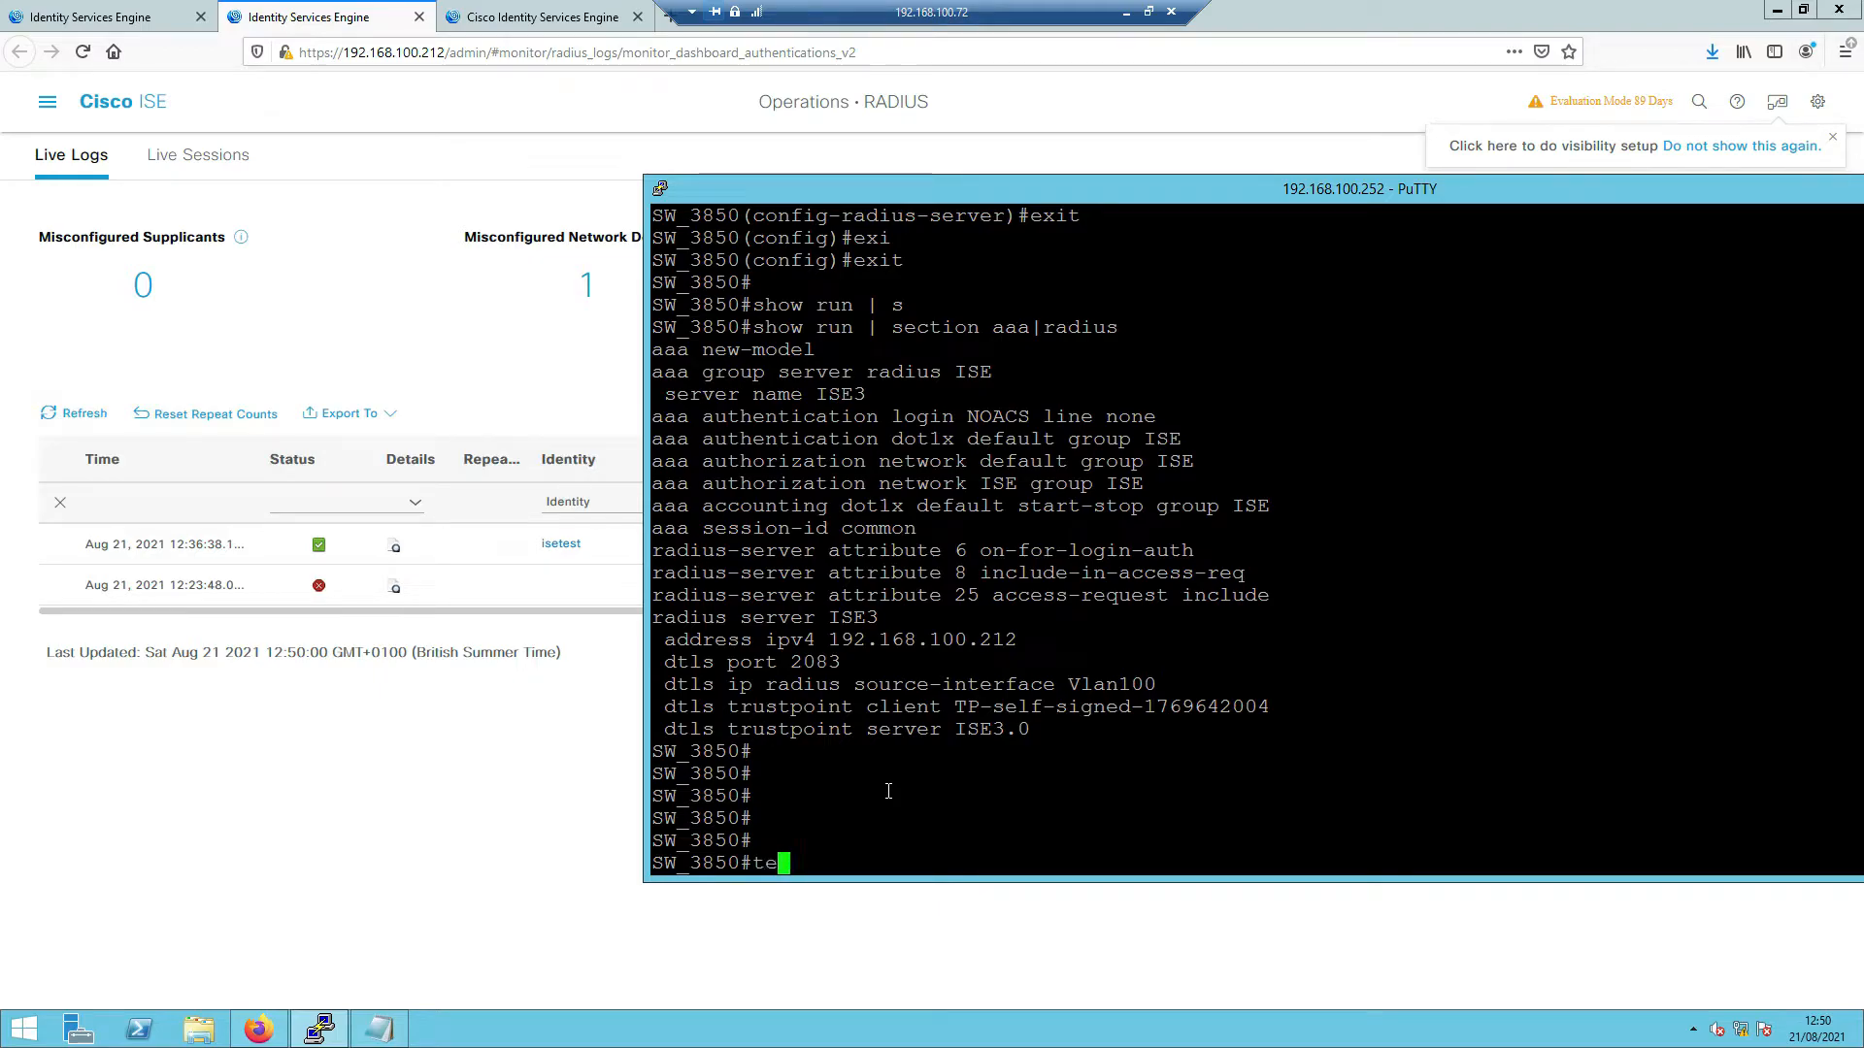
pyautogui.press('Tab')
pyautogui.press('Tab')
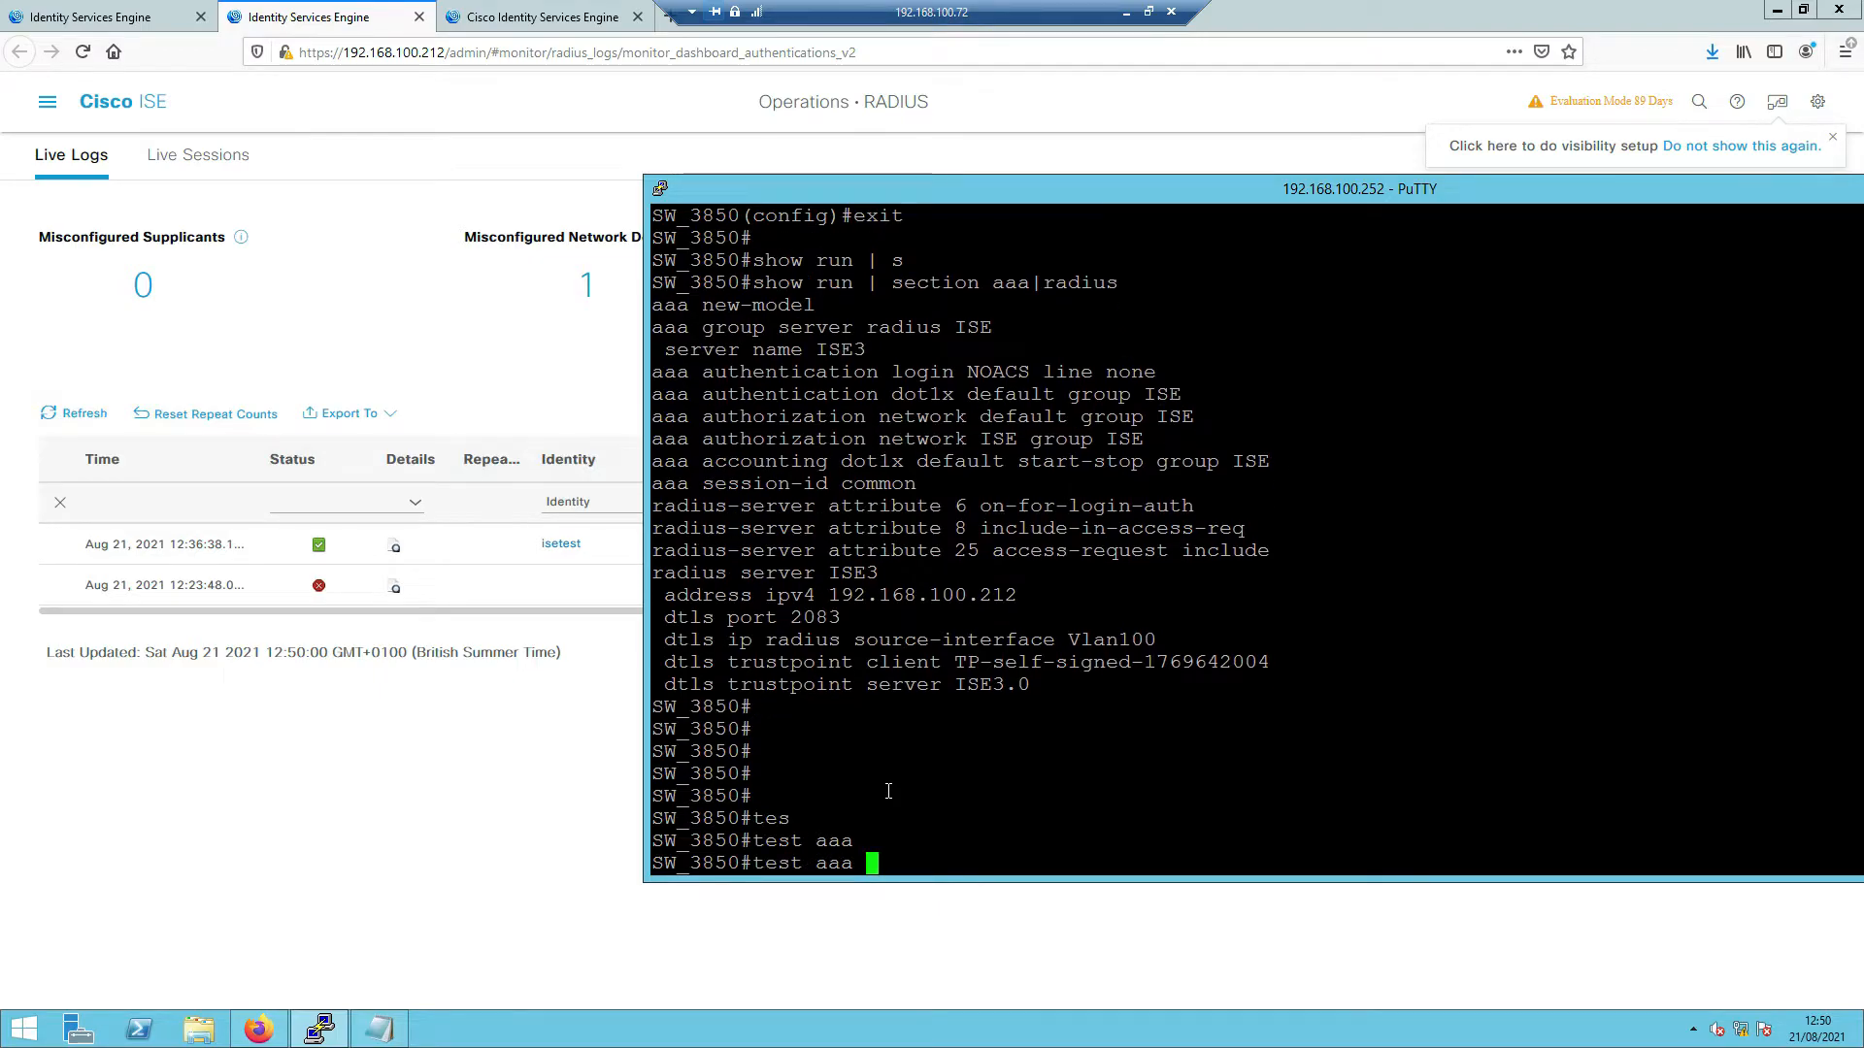
pyautogui.press('Tab')
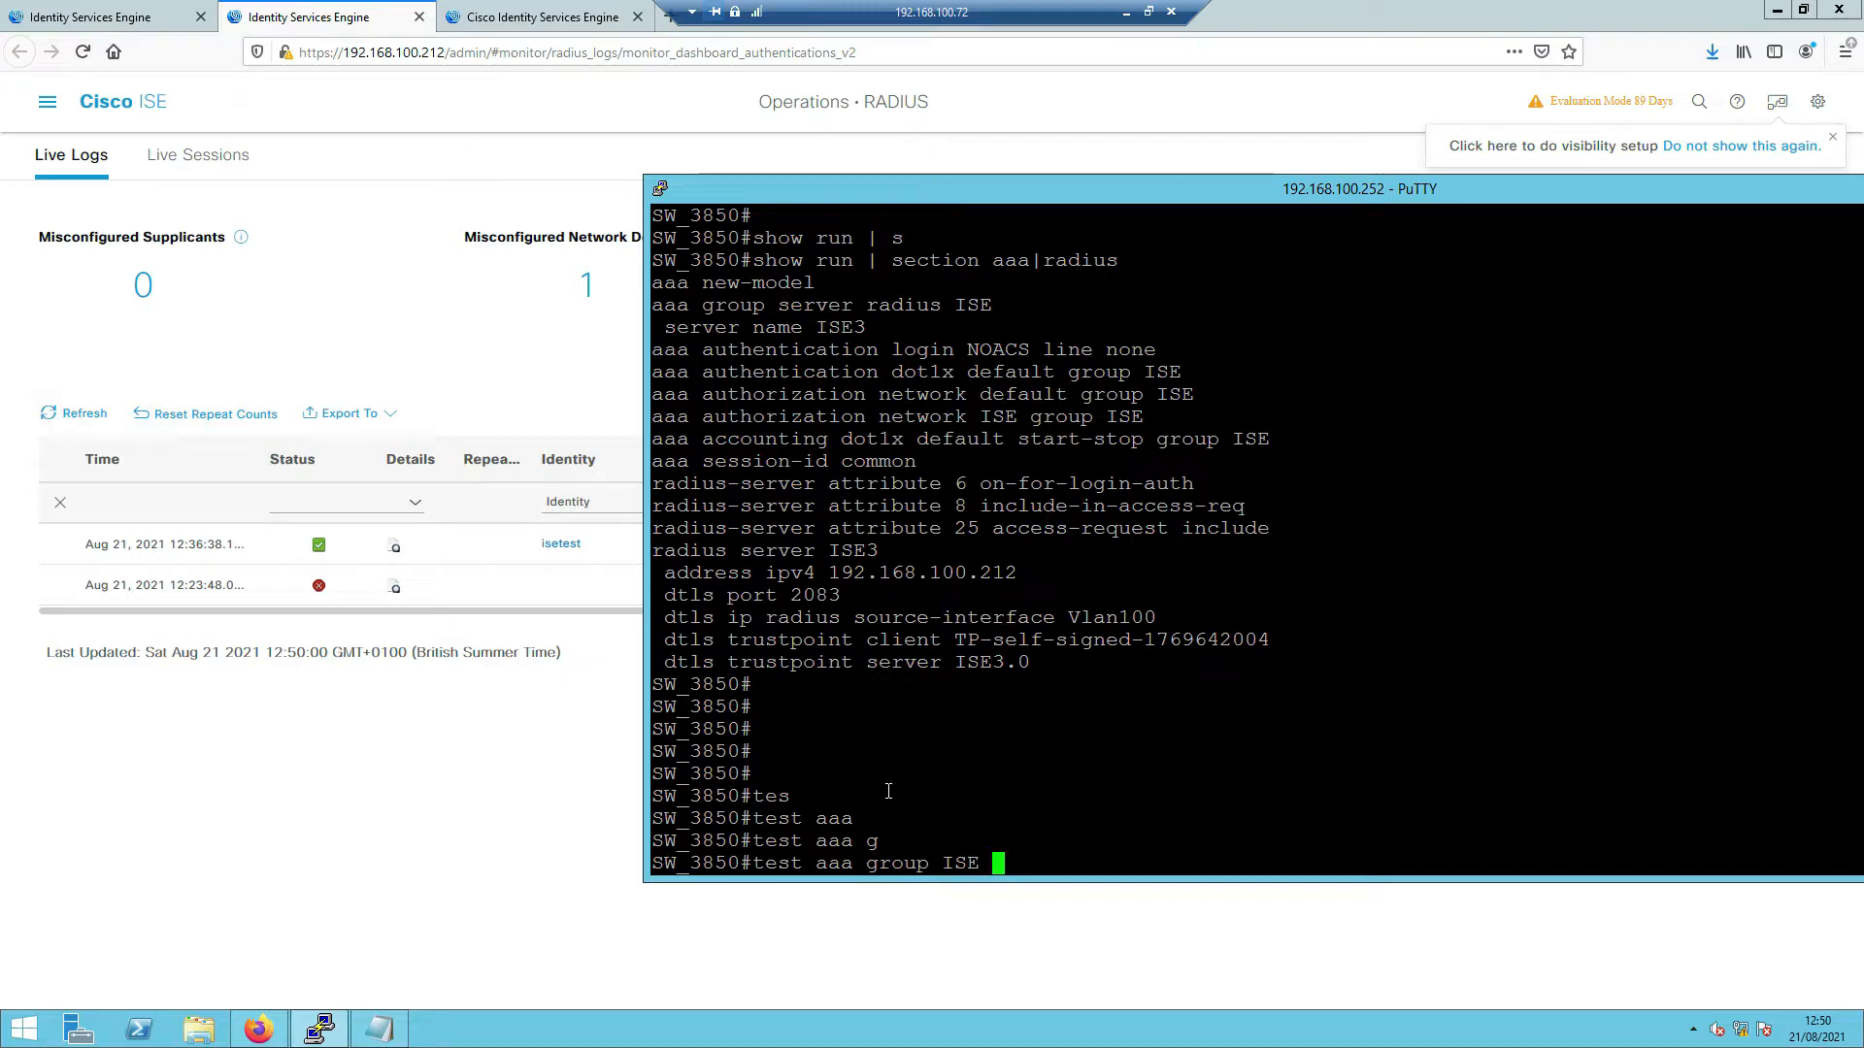
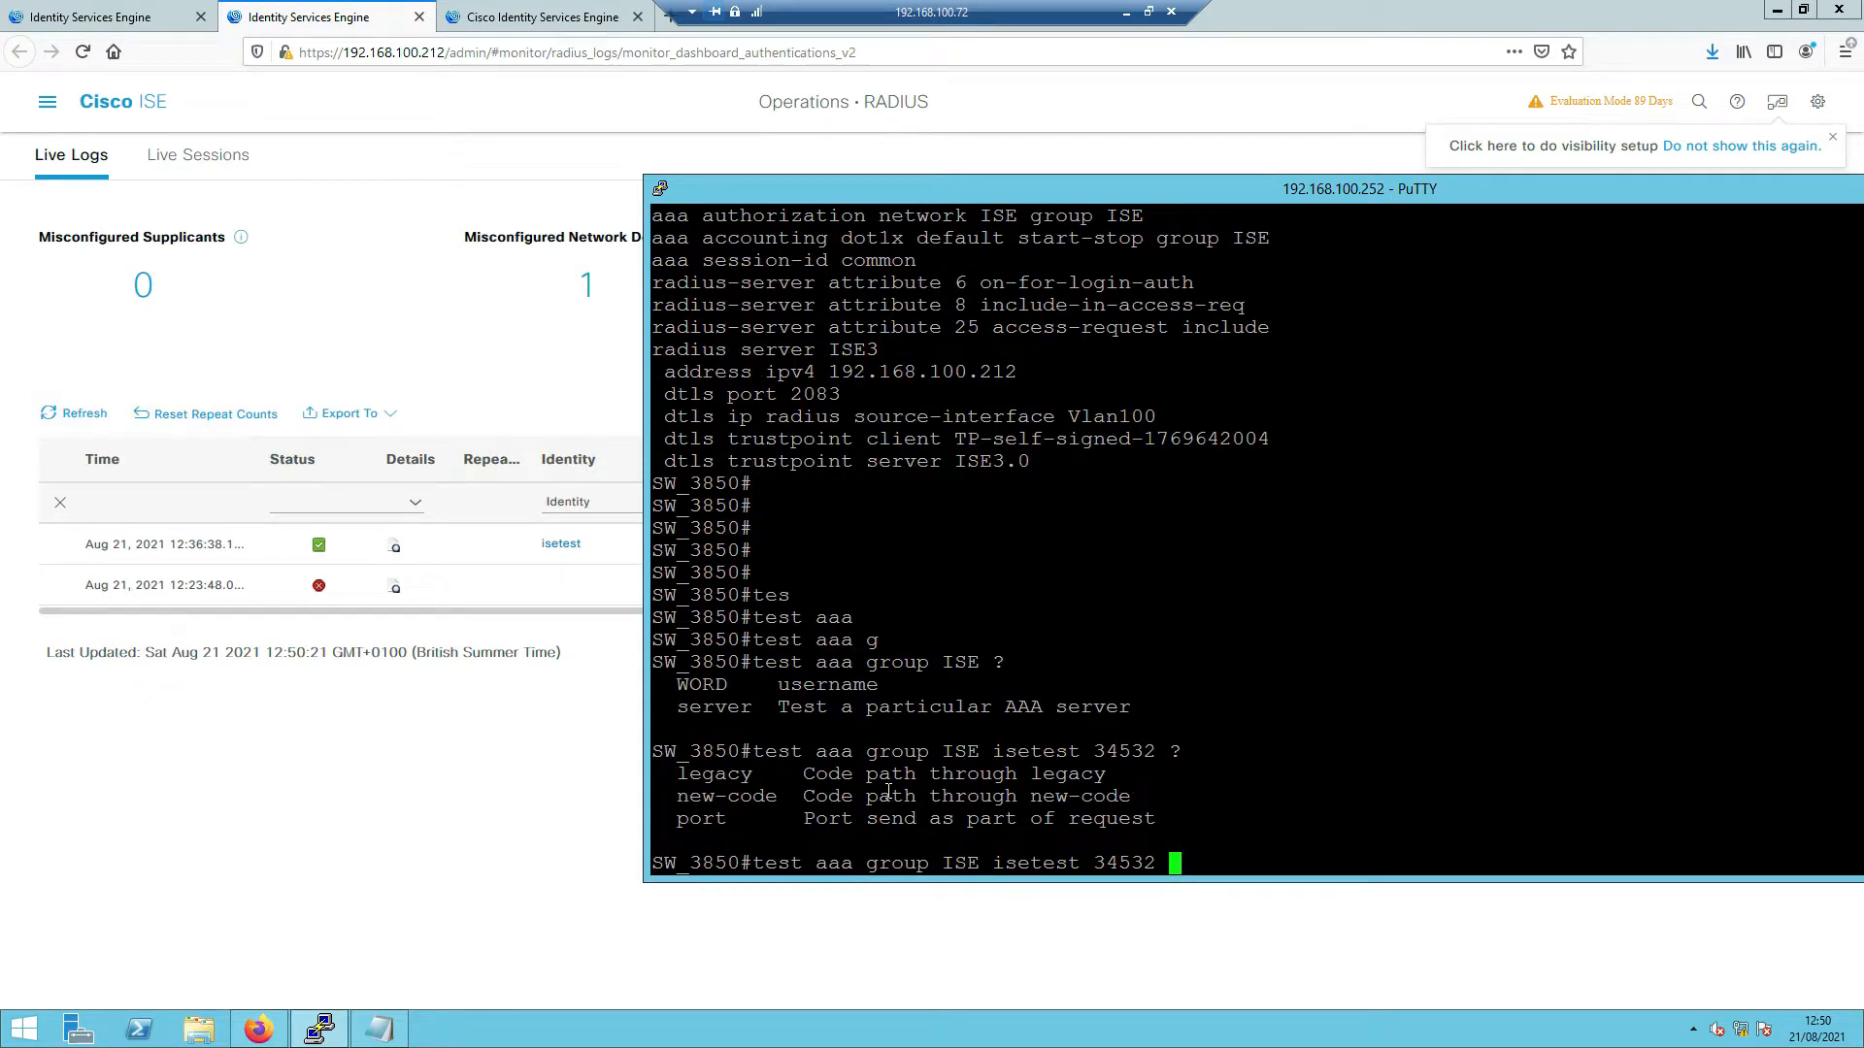
pyautogui.press('Tab')
pyautogui.press('Return')
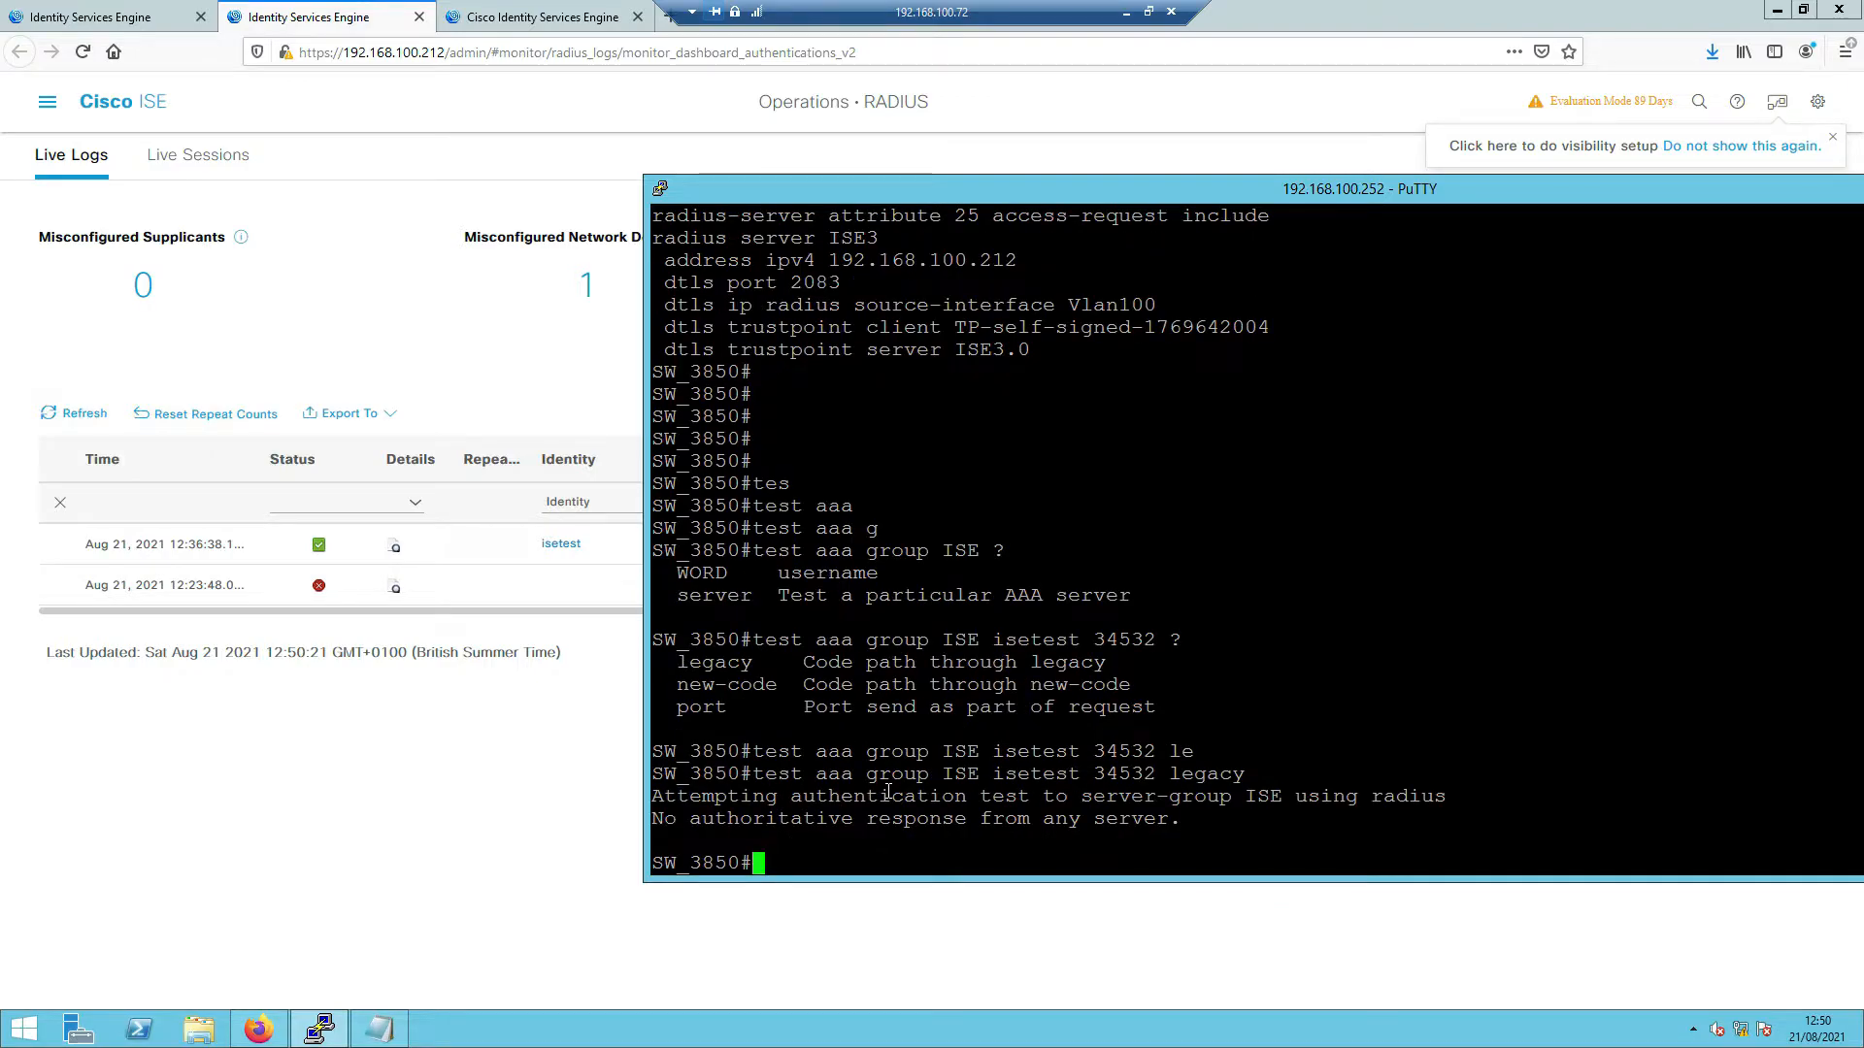
# - Rerun the same isetest test in new-code mode, which reports User rejected
pyautogui.press('Up')
pyautogui.press('BackSpace')
pyautogui.press('BackSpace')
pyautogui.press('BackSpace')
pyautogui.press('BackSpace')
pyautogui.press('BackSpace')
pyautogui.press('BackSpace')
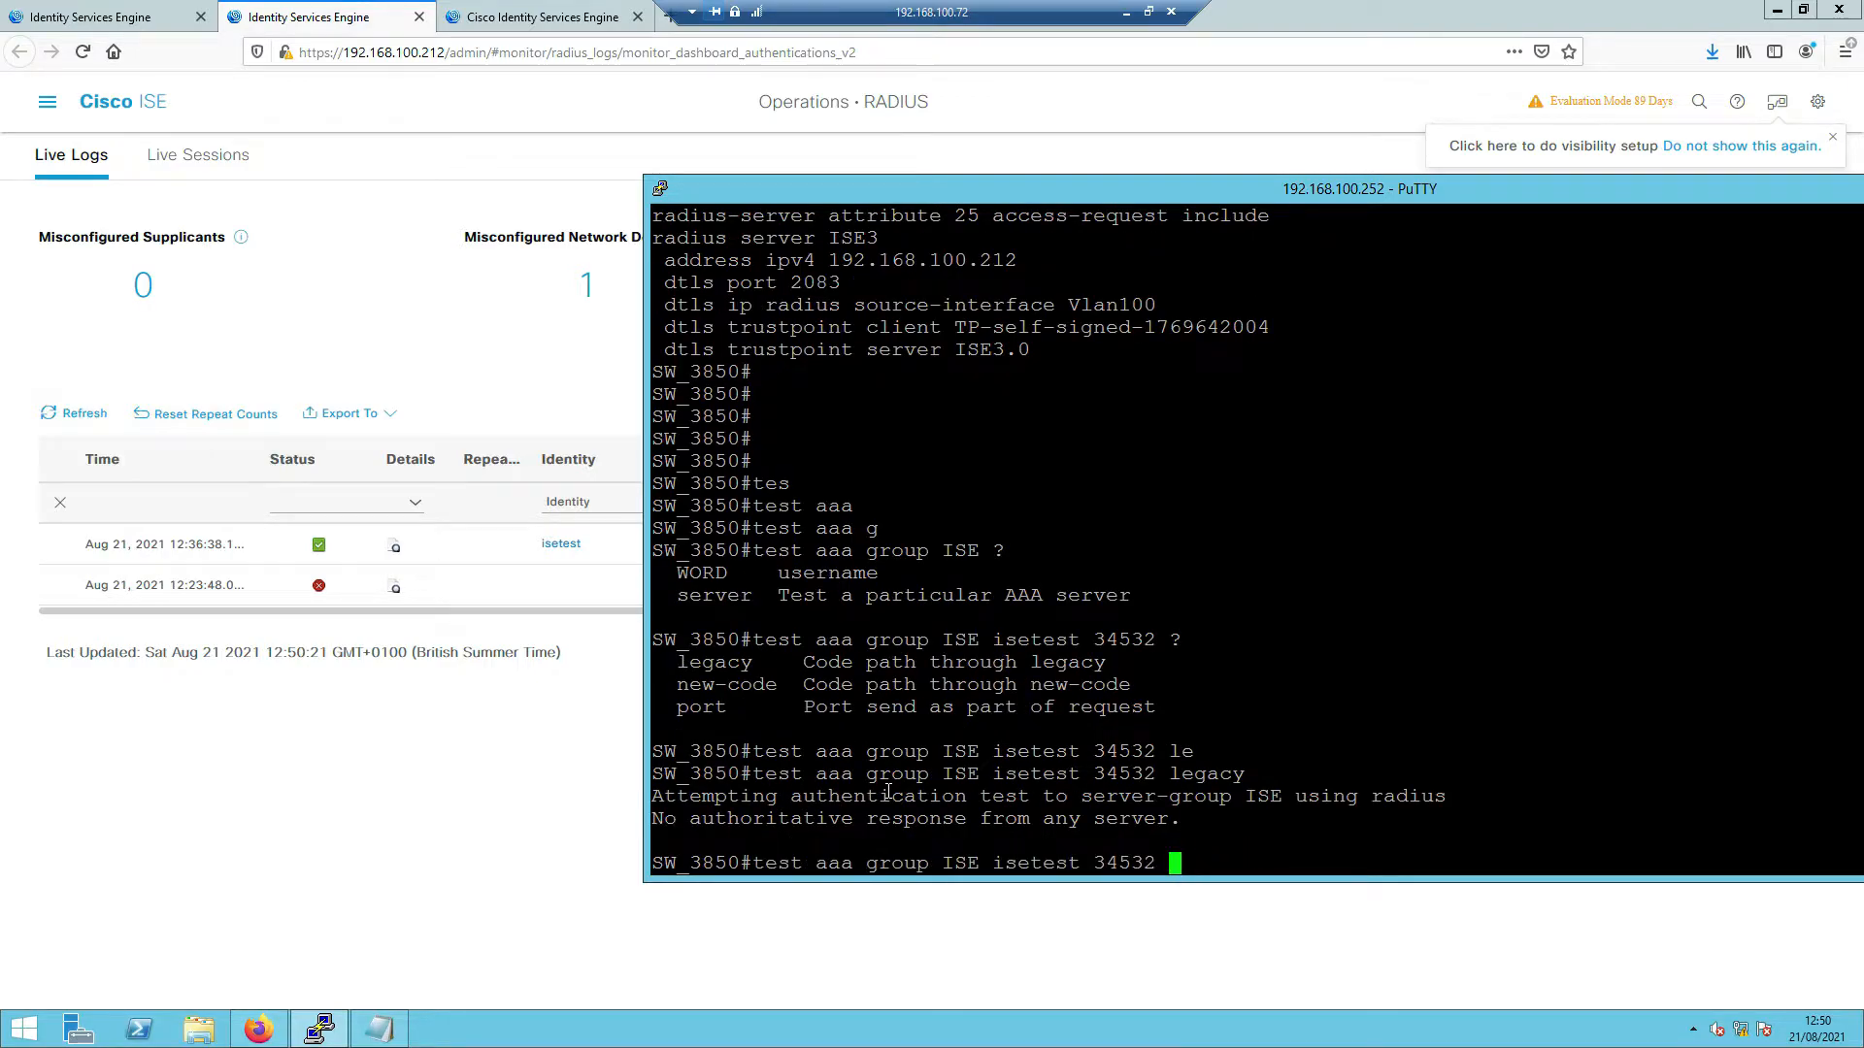
pyautogui.write('?')
pyautogui.write('ne')
pyautogui.press('Tab')
pyautogui.press('Return')
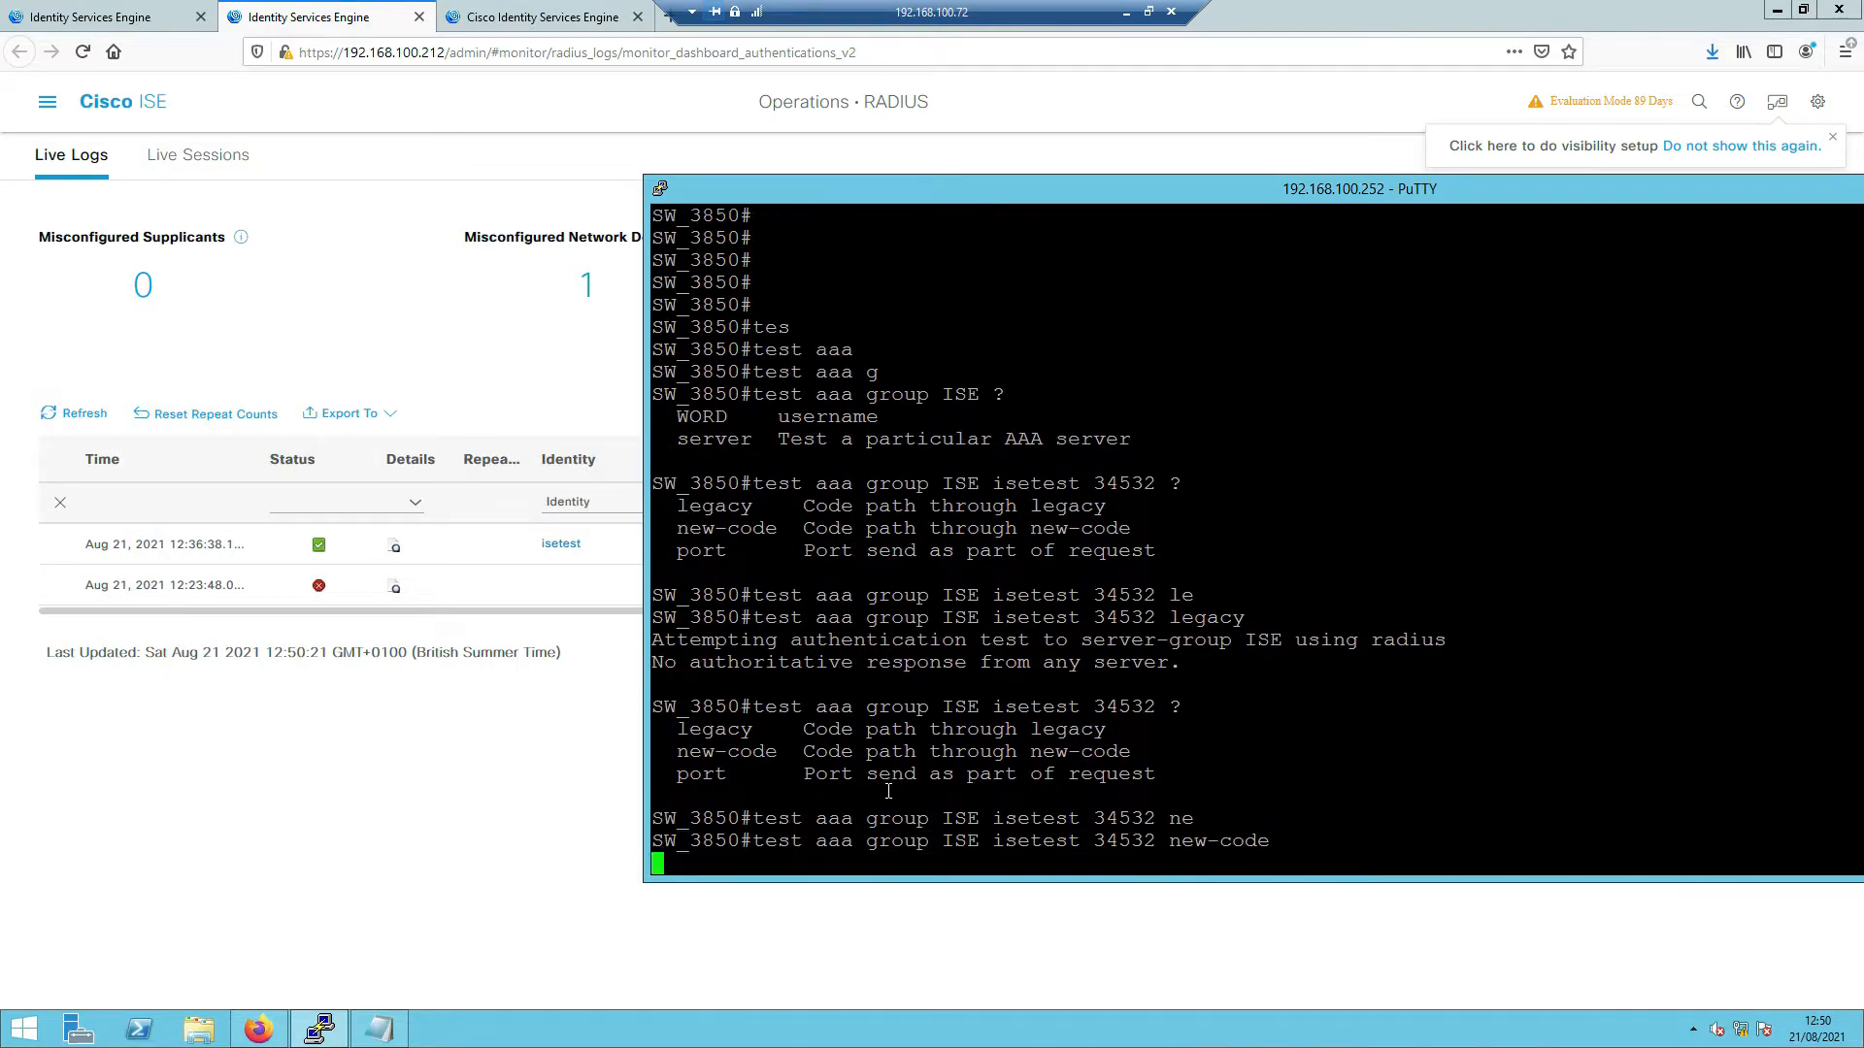
pyautogui.press('Return')
pyautogui.press('Return')
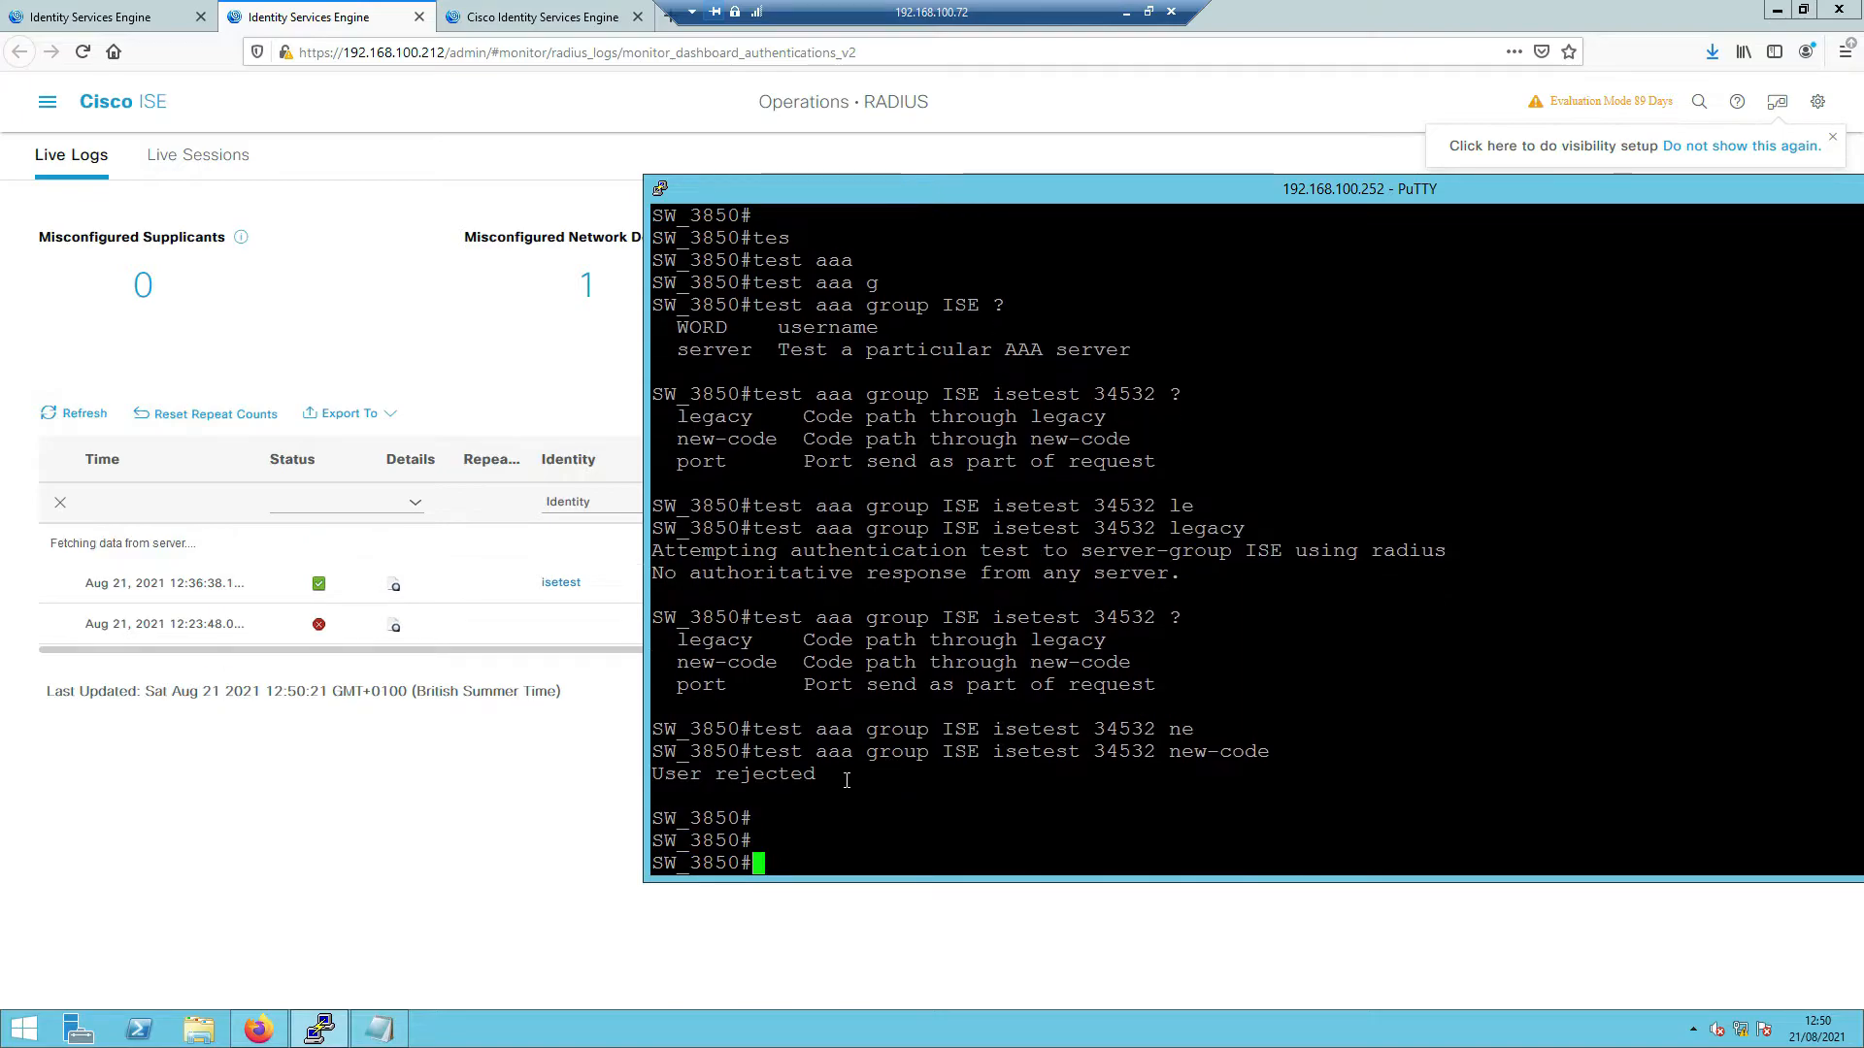
# - List the command history and rerun the earlier isetest test with the other password in new-code mode
pyautogui.write('show his')
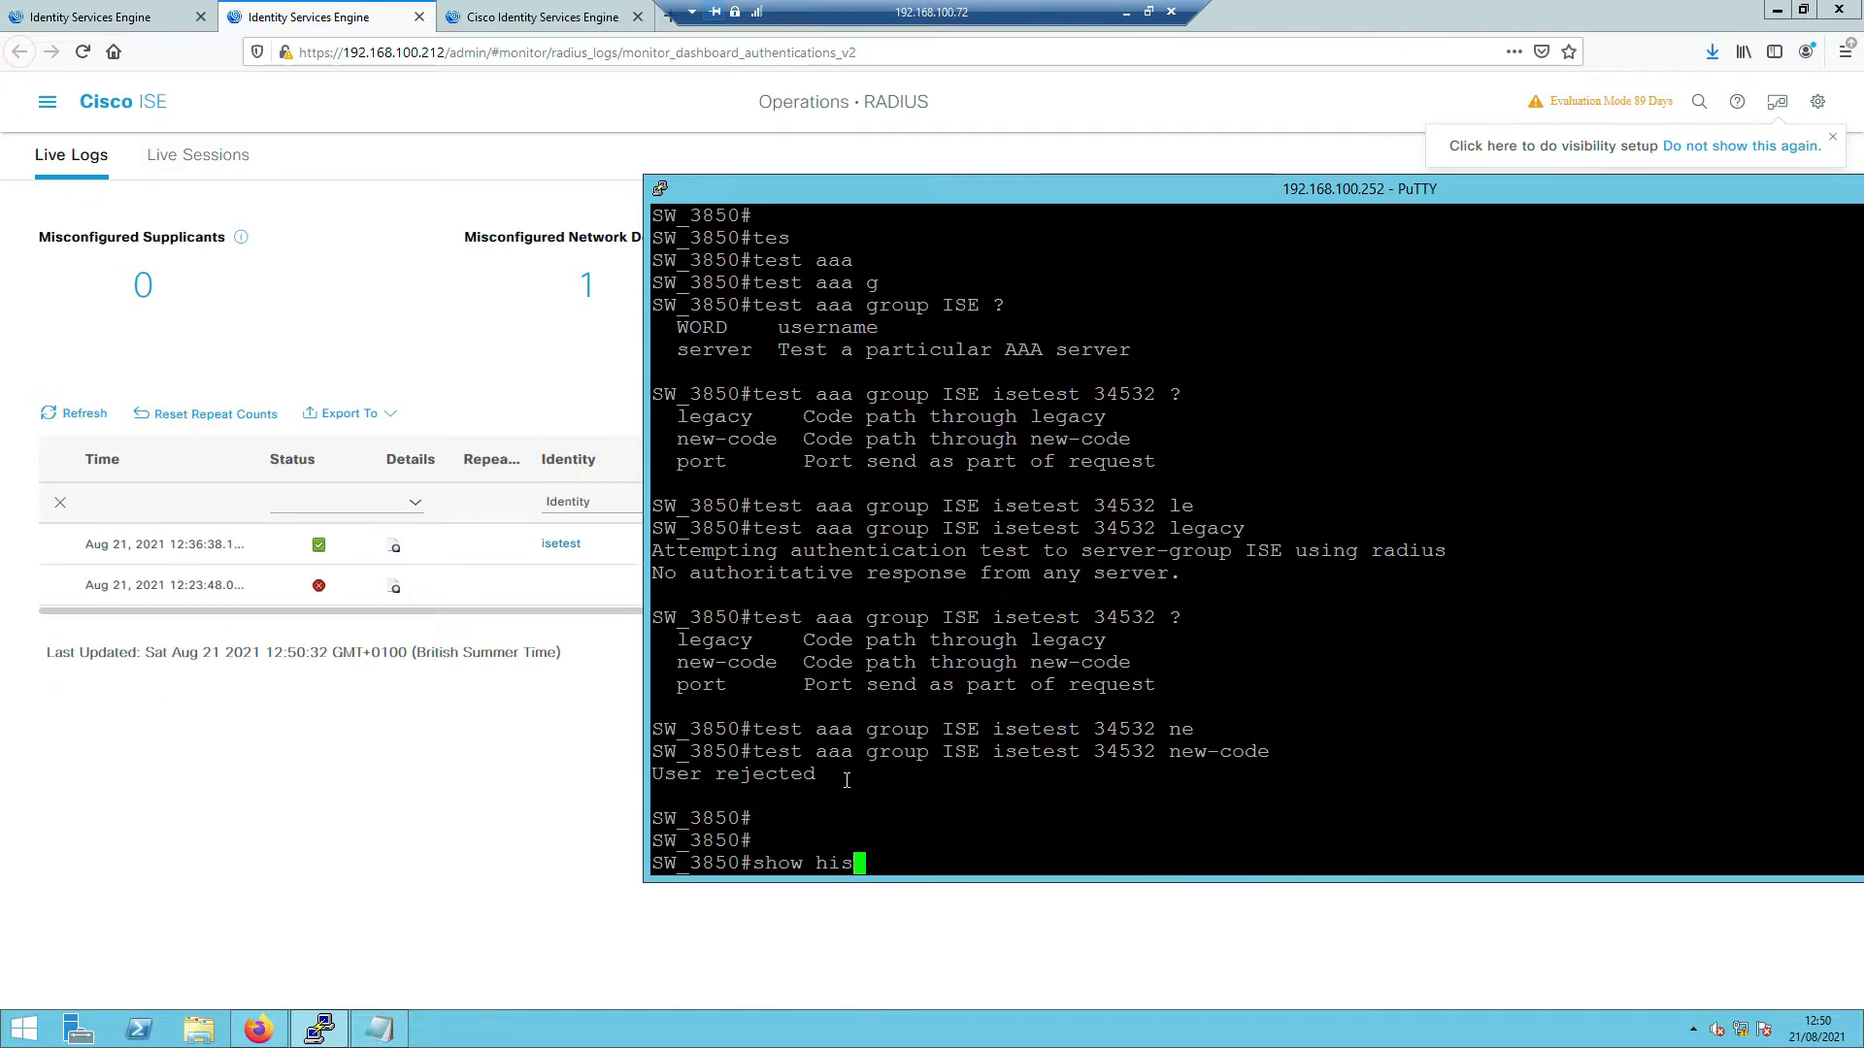
pyautogui.press('Tab')
pyautogui.press('Return')
pyautogui.press('Return')
pyautogui.press('Return')
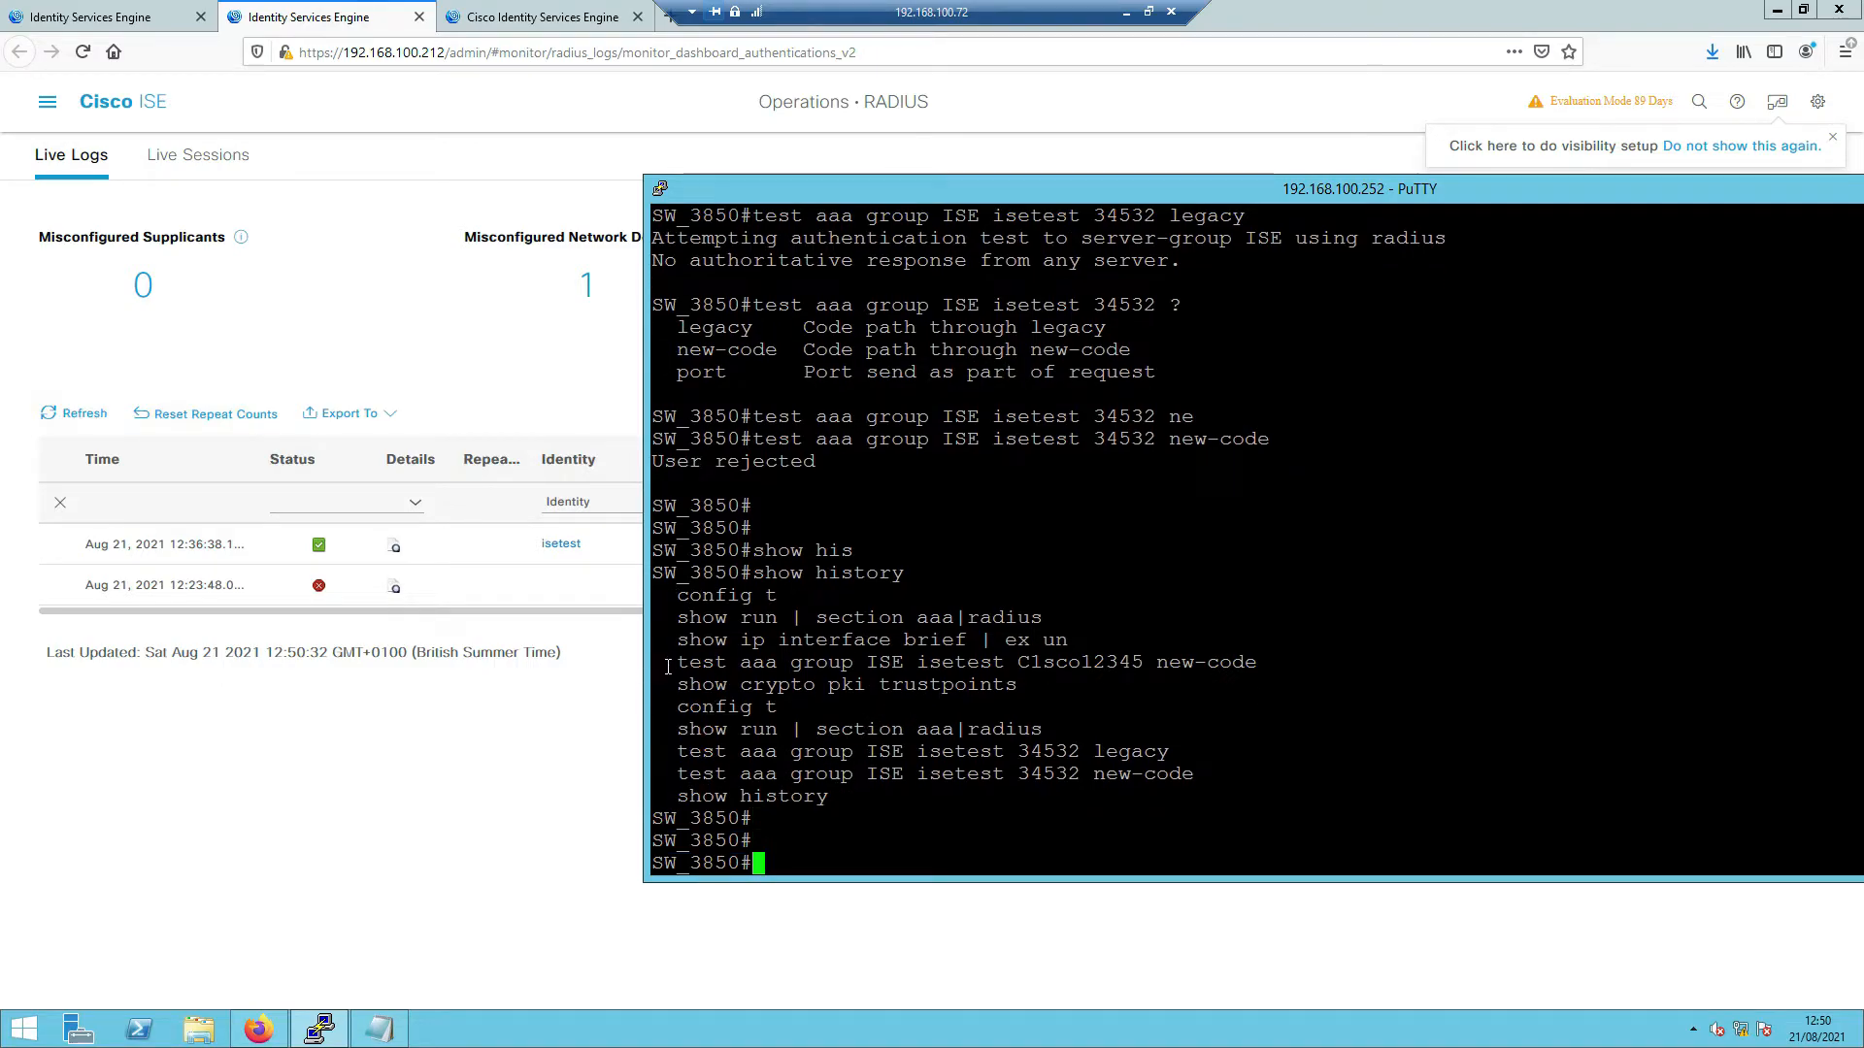
pyautogui.moveTo(677, 664); pyautogui.dragTo(1252, 664)
pyautogui.rightClick(1250, 665)
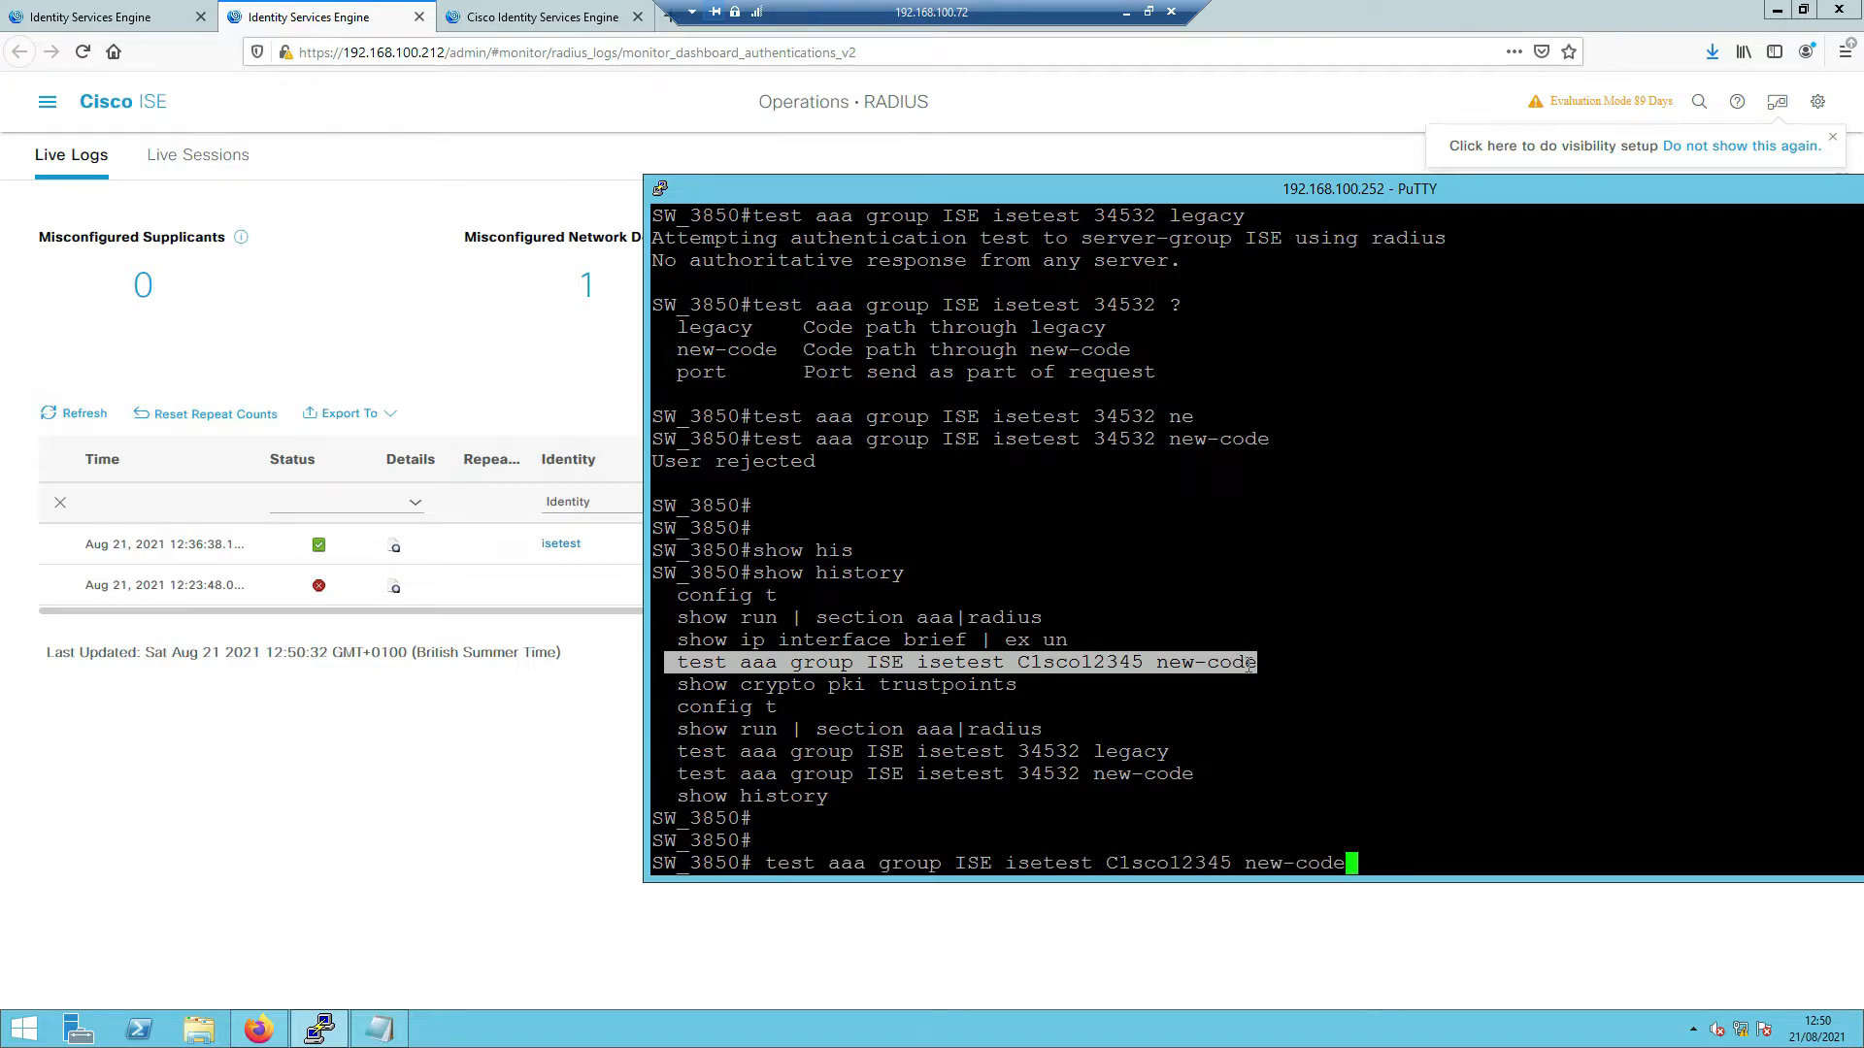
pyautogui.press('Return')
pyautogui.press('Return')
pyautogui.press('Return')
# - Rerun that test in legacy mode, which returns no authoritative response
pyautogui.rightClick(1248, 665)
pyautogui.press('BackSpace')
pyautogui.press('BackSpace')
pyautogui.press('BackSpace')
pyautogui.press('BackSpace')
pyautogui.press('BackSpace')
pyautogui.press('BackSpace')
pyautogui.press('BackSpace')
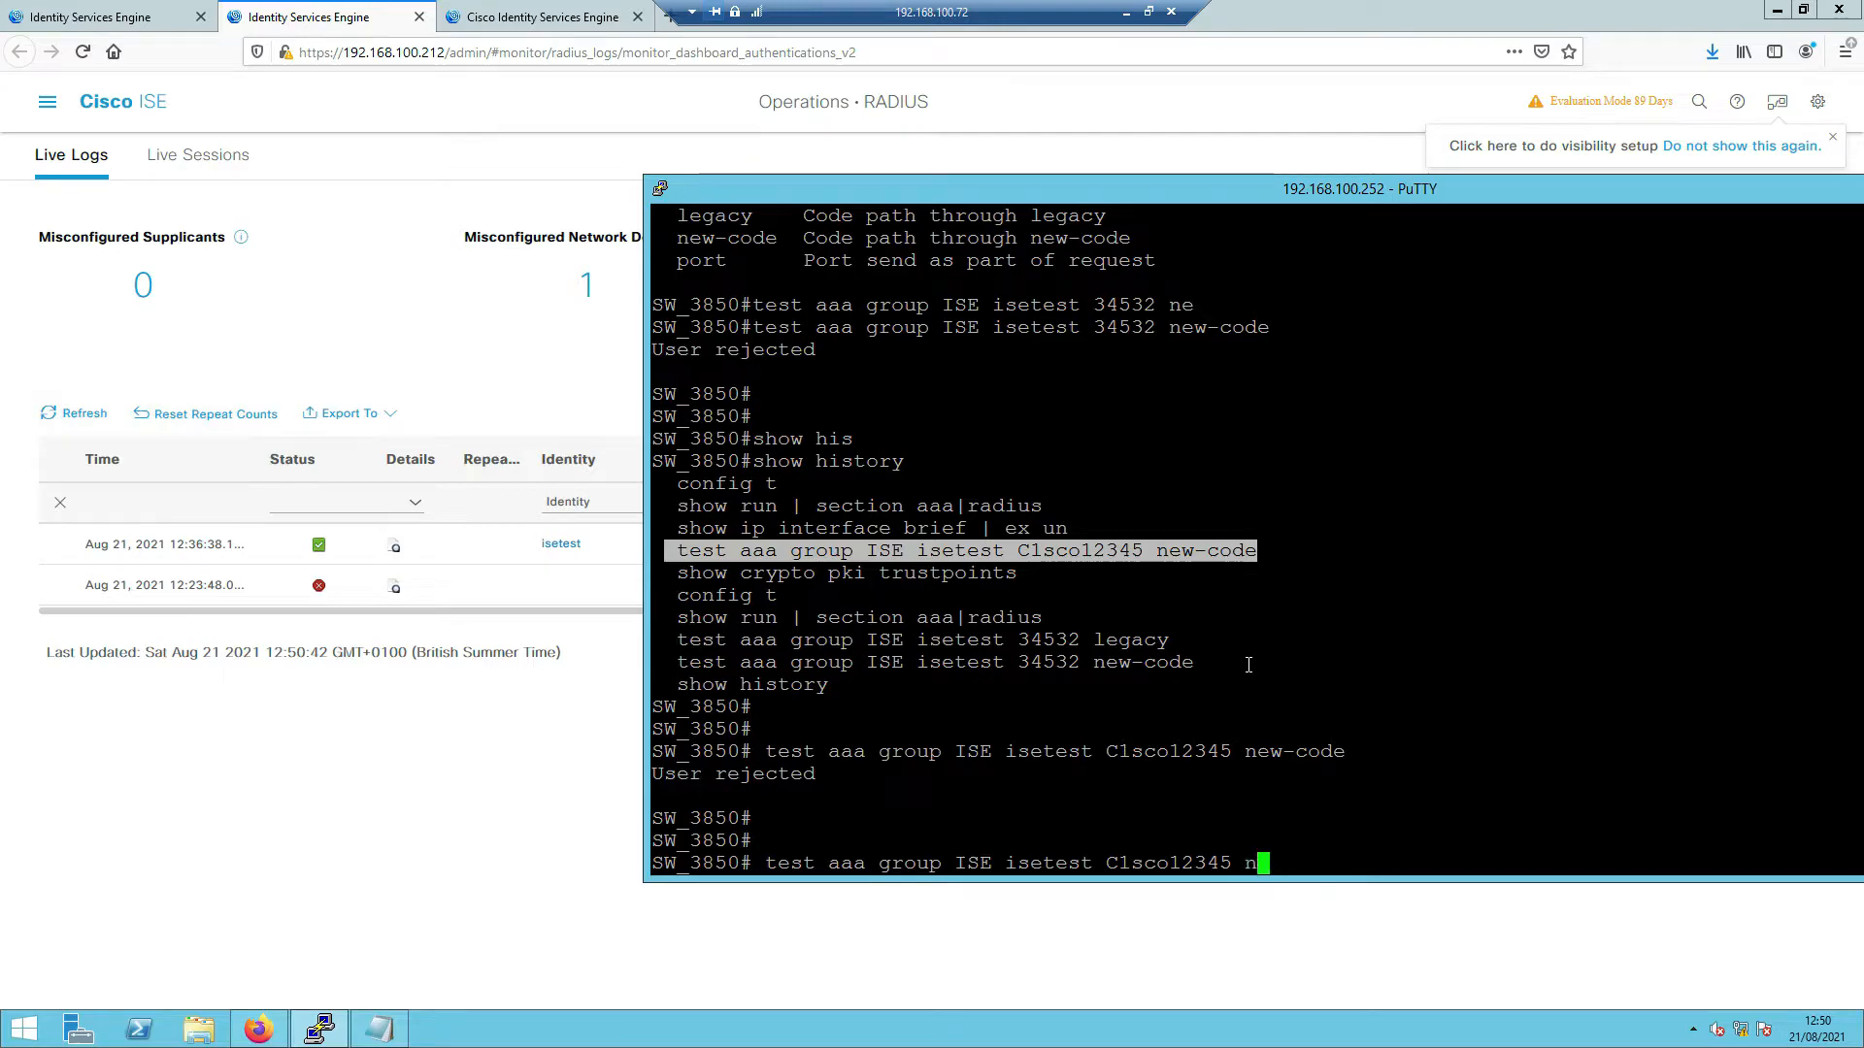
pyautogui.write('e')
pyautogui.press('Tab')
pyautogui.press('BackSpace')
pyautogui.press('BackSpace')
pyautogui.press('BackSpace')
pyautogui.press('BackSpace')
pyautogui.press('BackSpace')
pyautogui.press('BackSpace')
pyautogui.press('BackSpace')
pyautogui.press('BackSpace')
pyautogui.press('BackSpace')
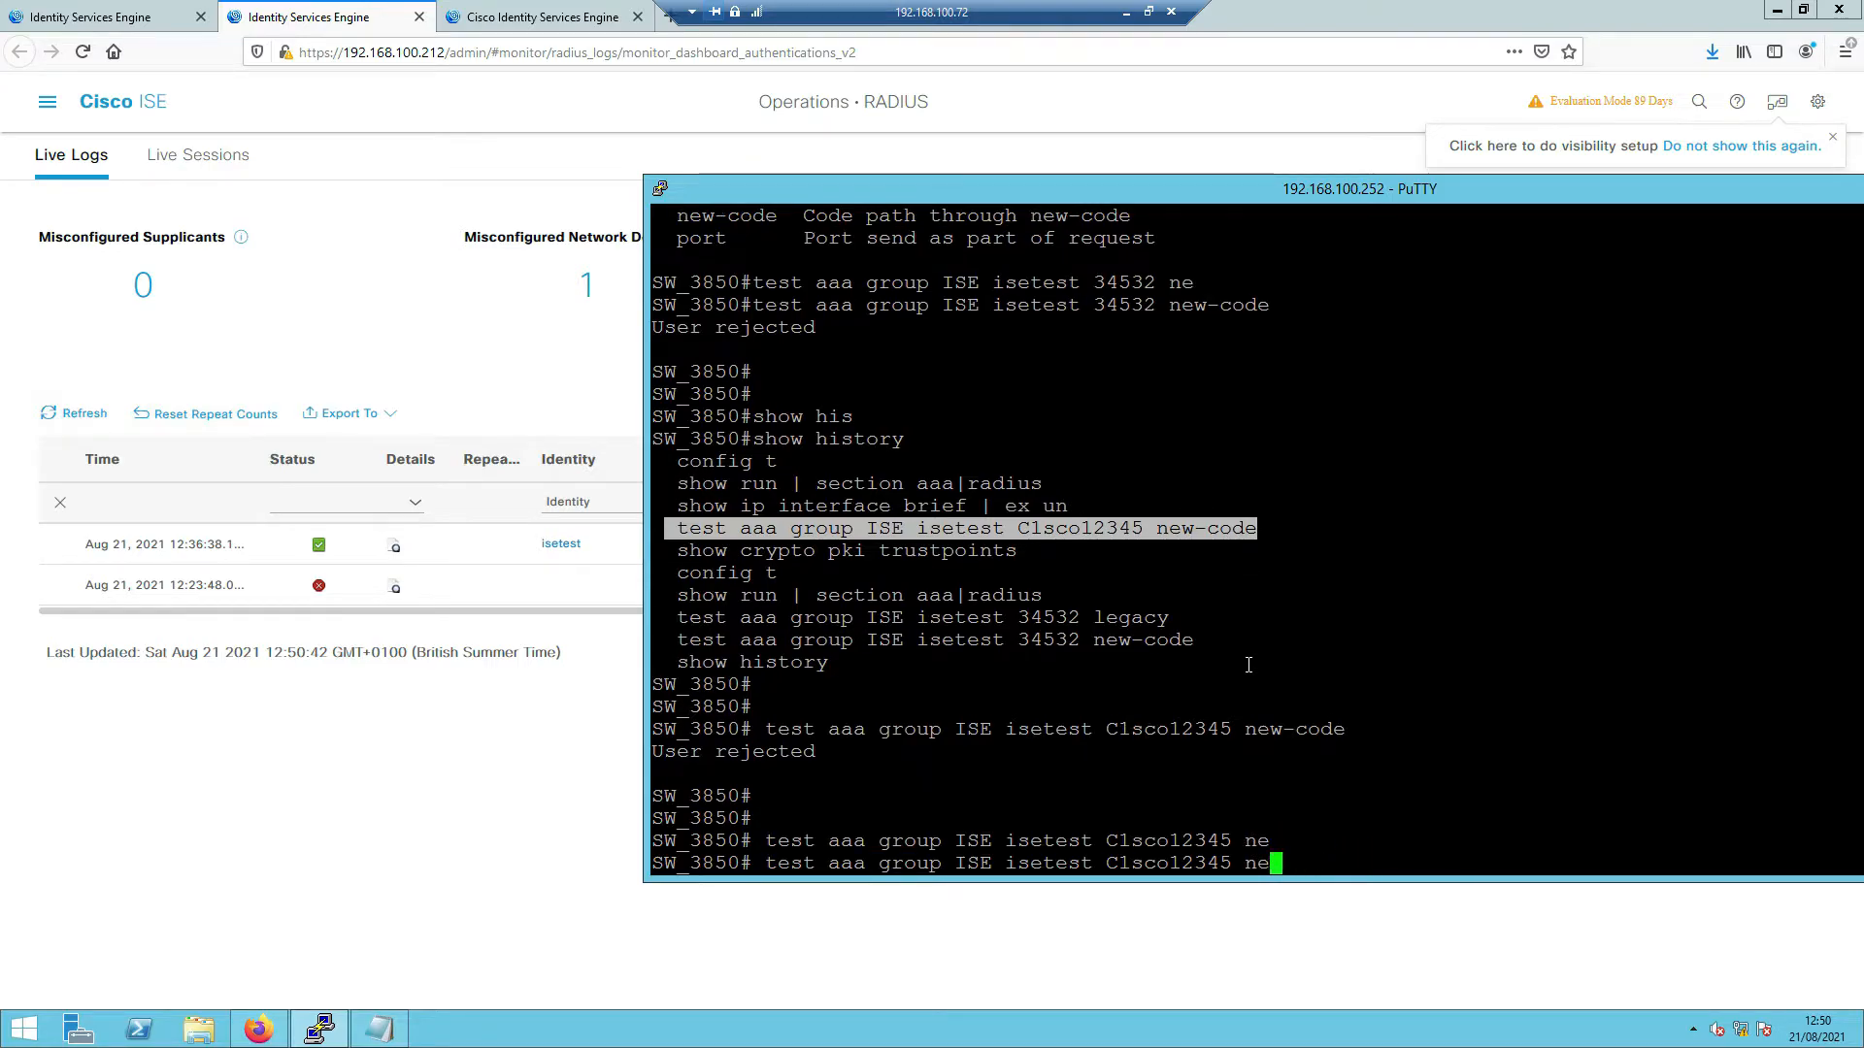
pyautogui.write('le')
pyautogui.press('Tab')
pyautogui.press('Return')
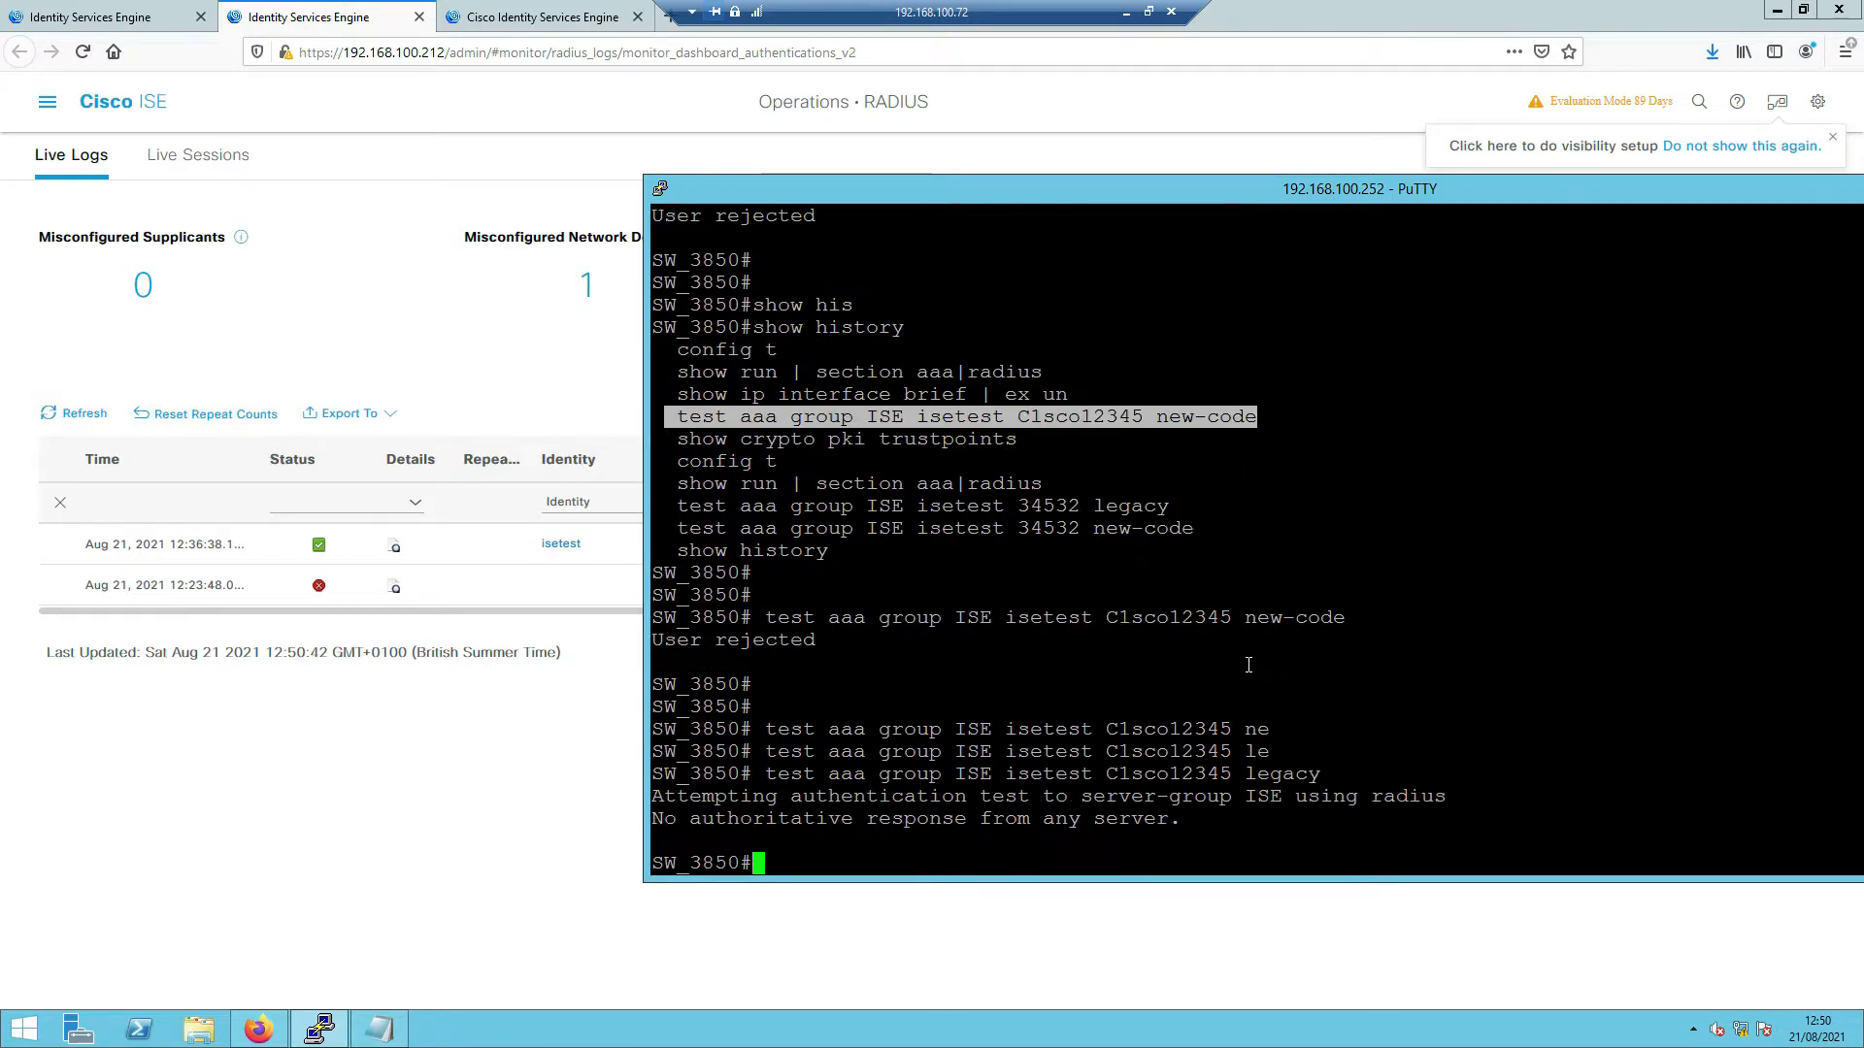
pyautogui.press('Return')
pyautogui.press('Return')
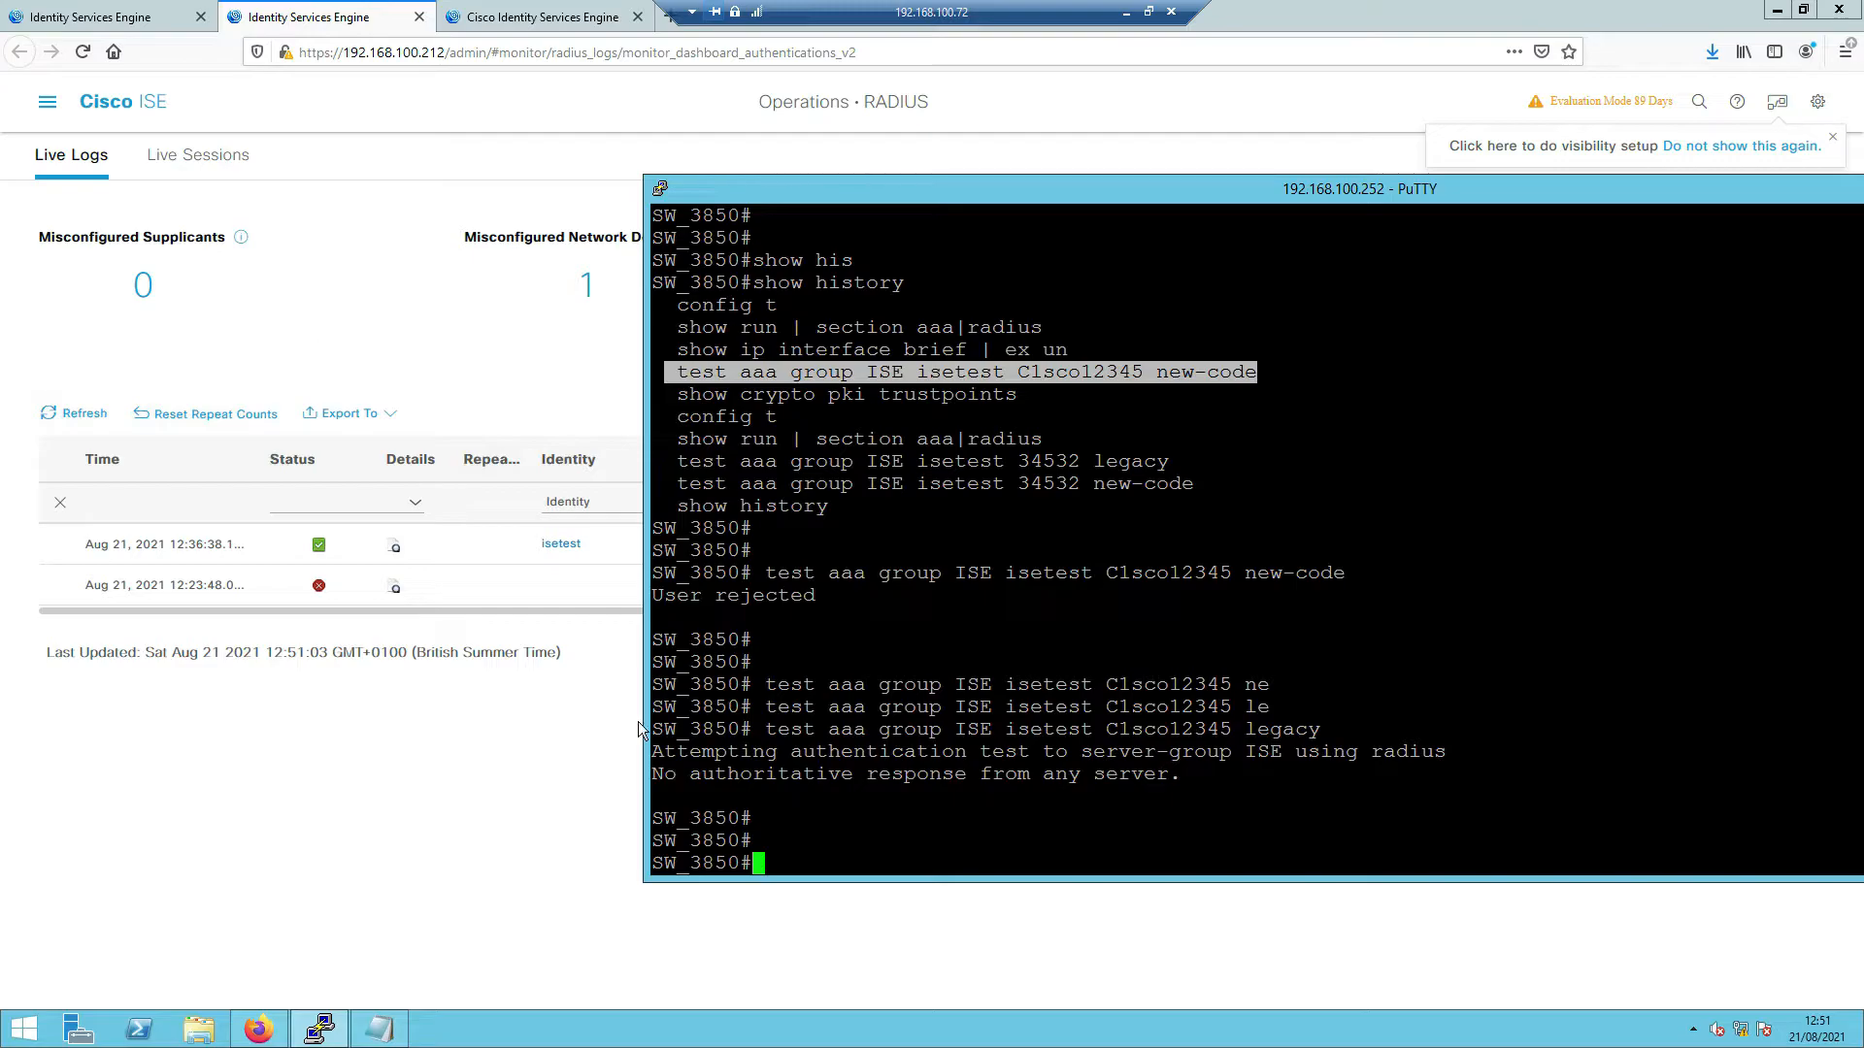
pyautogui.click(793, 738)
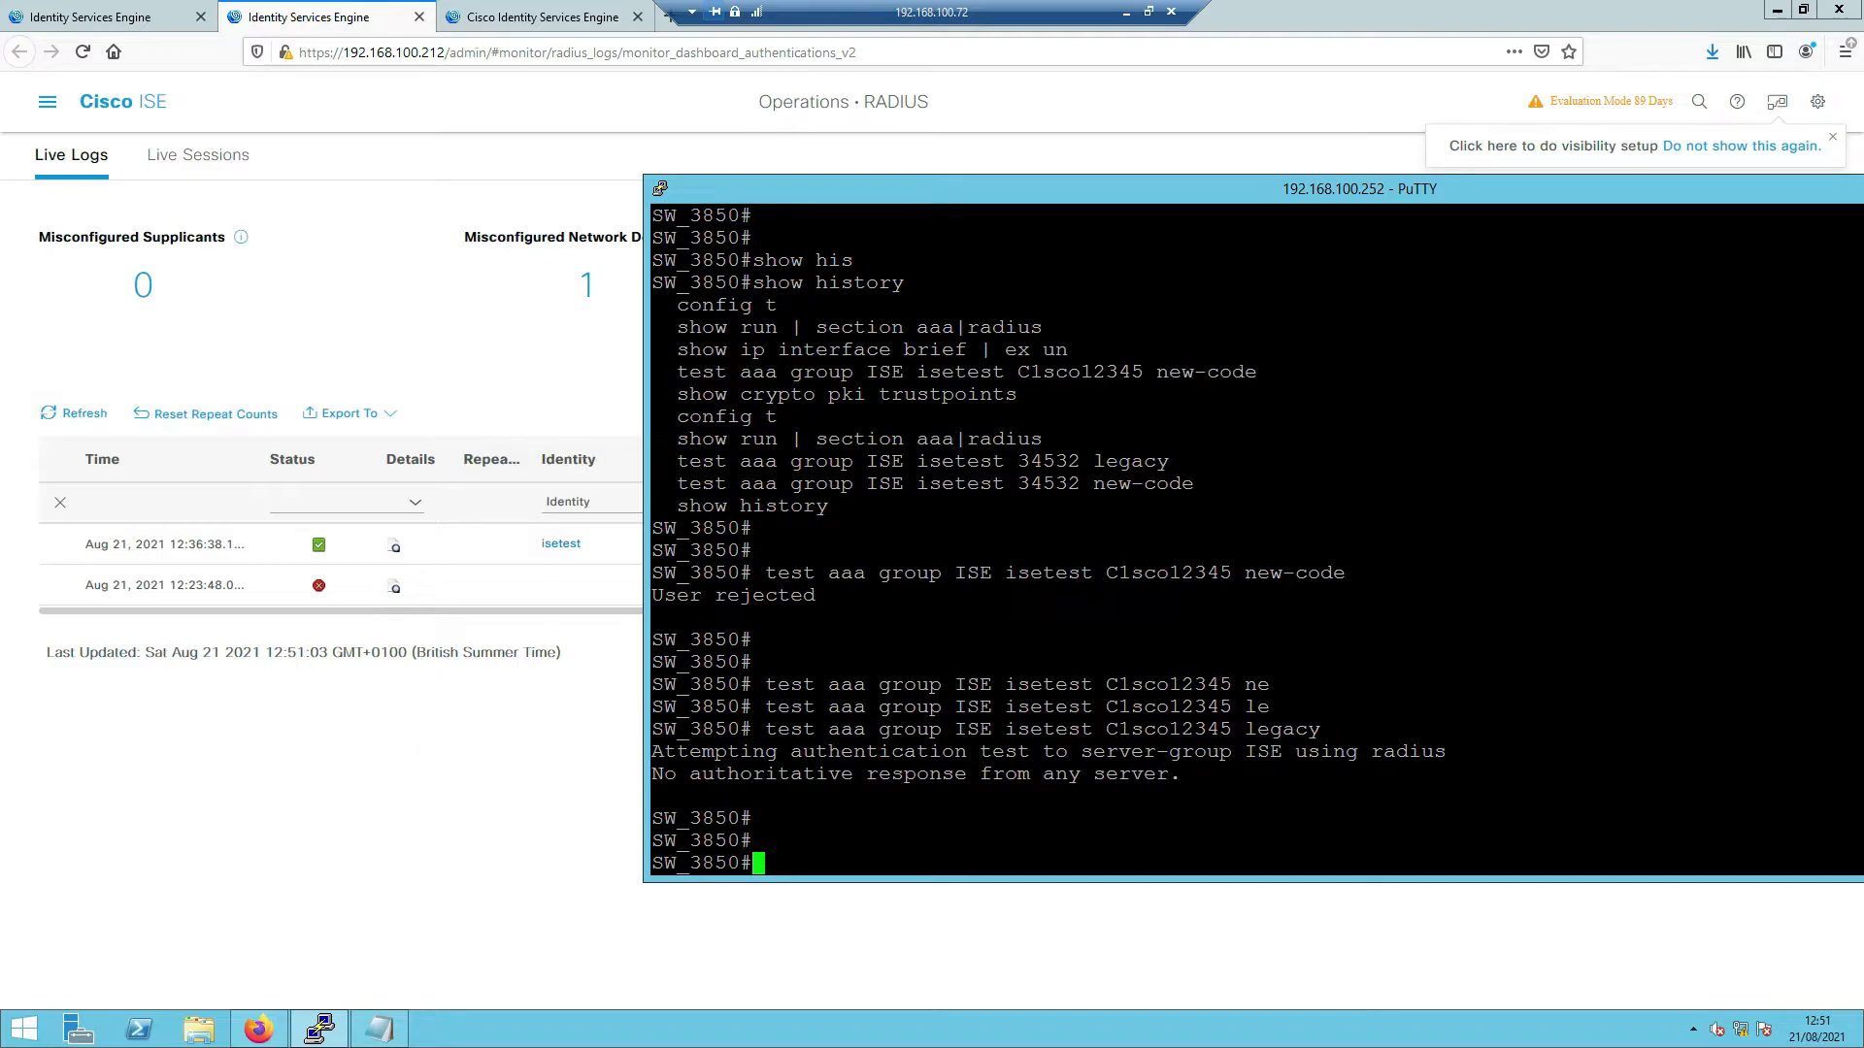
pyautogui.moveTo(0, 393); pyautogui.dragTo(856, 222)
pyautogui.click(824, 241)
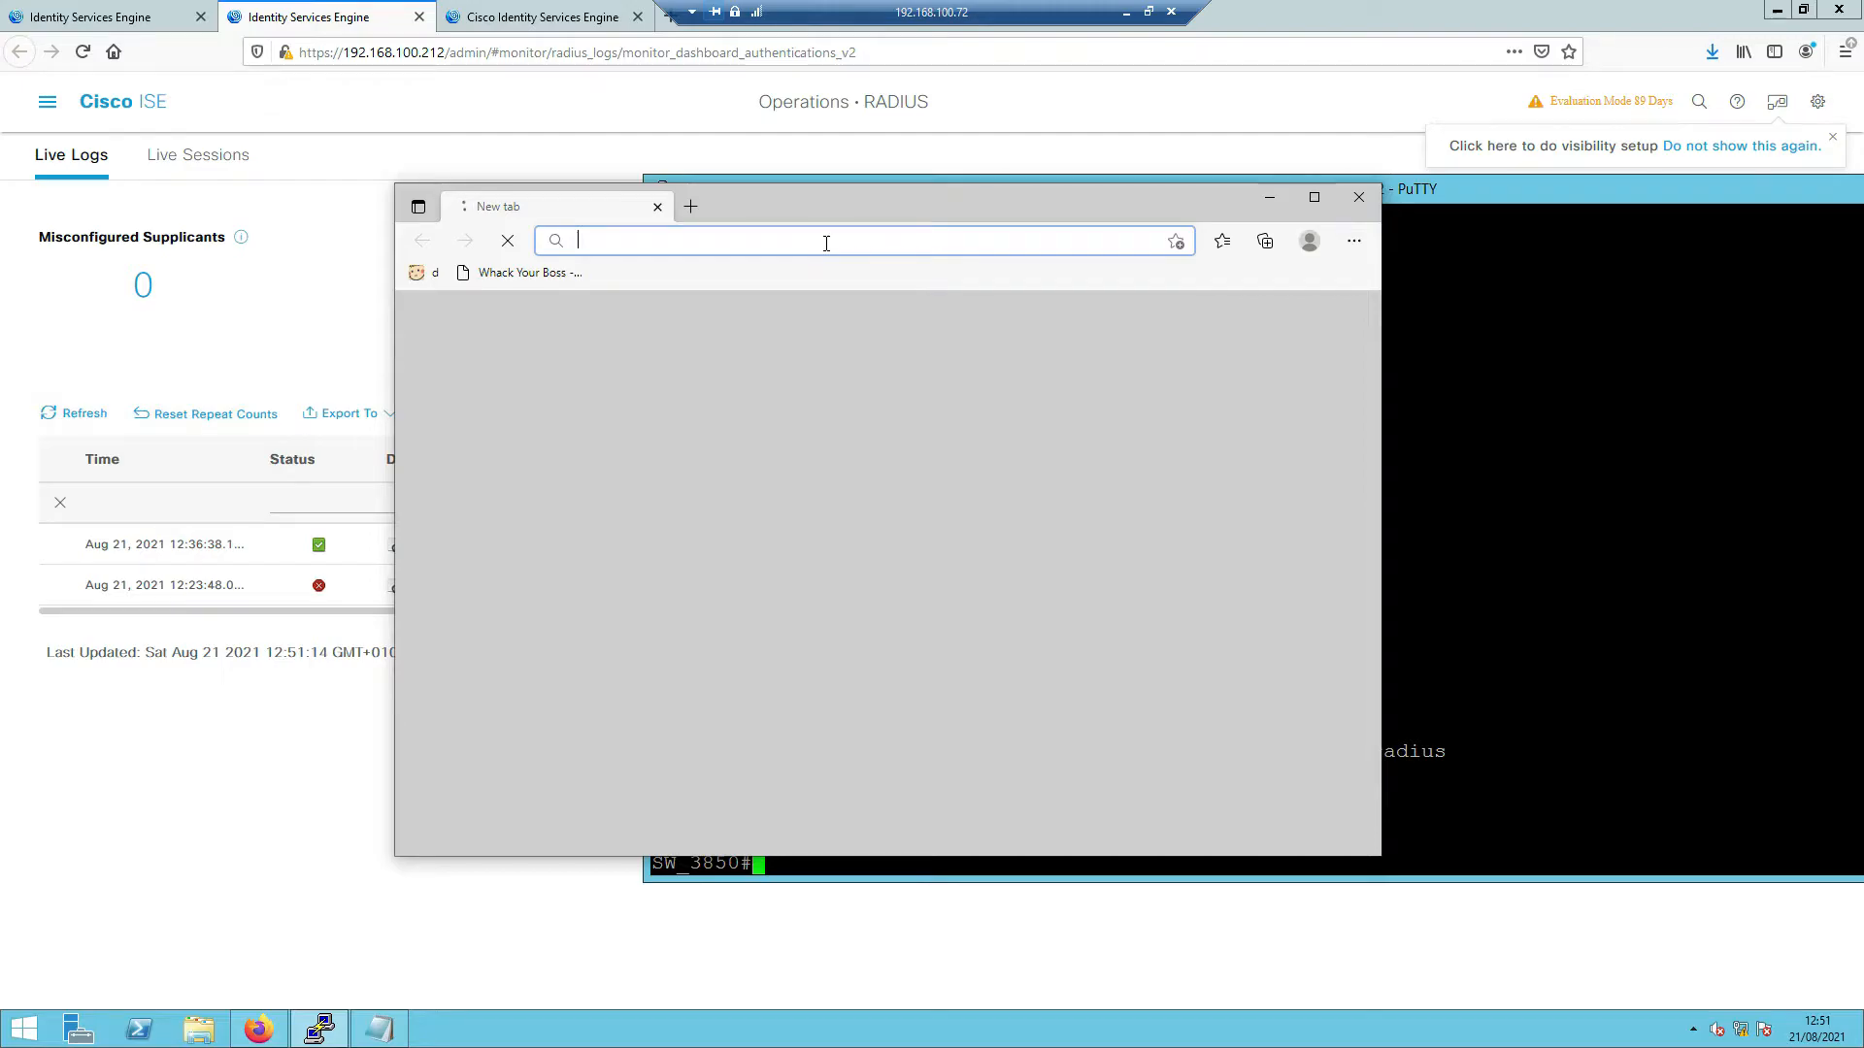
pyautogui.write('https://1')
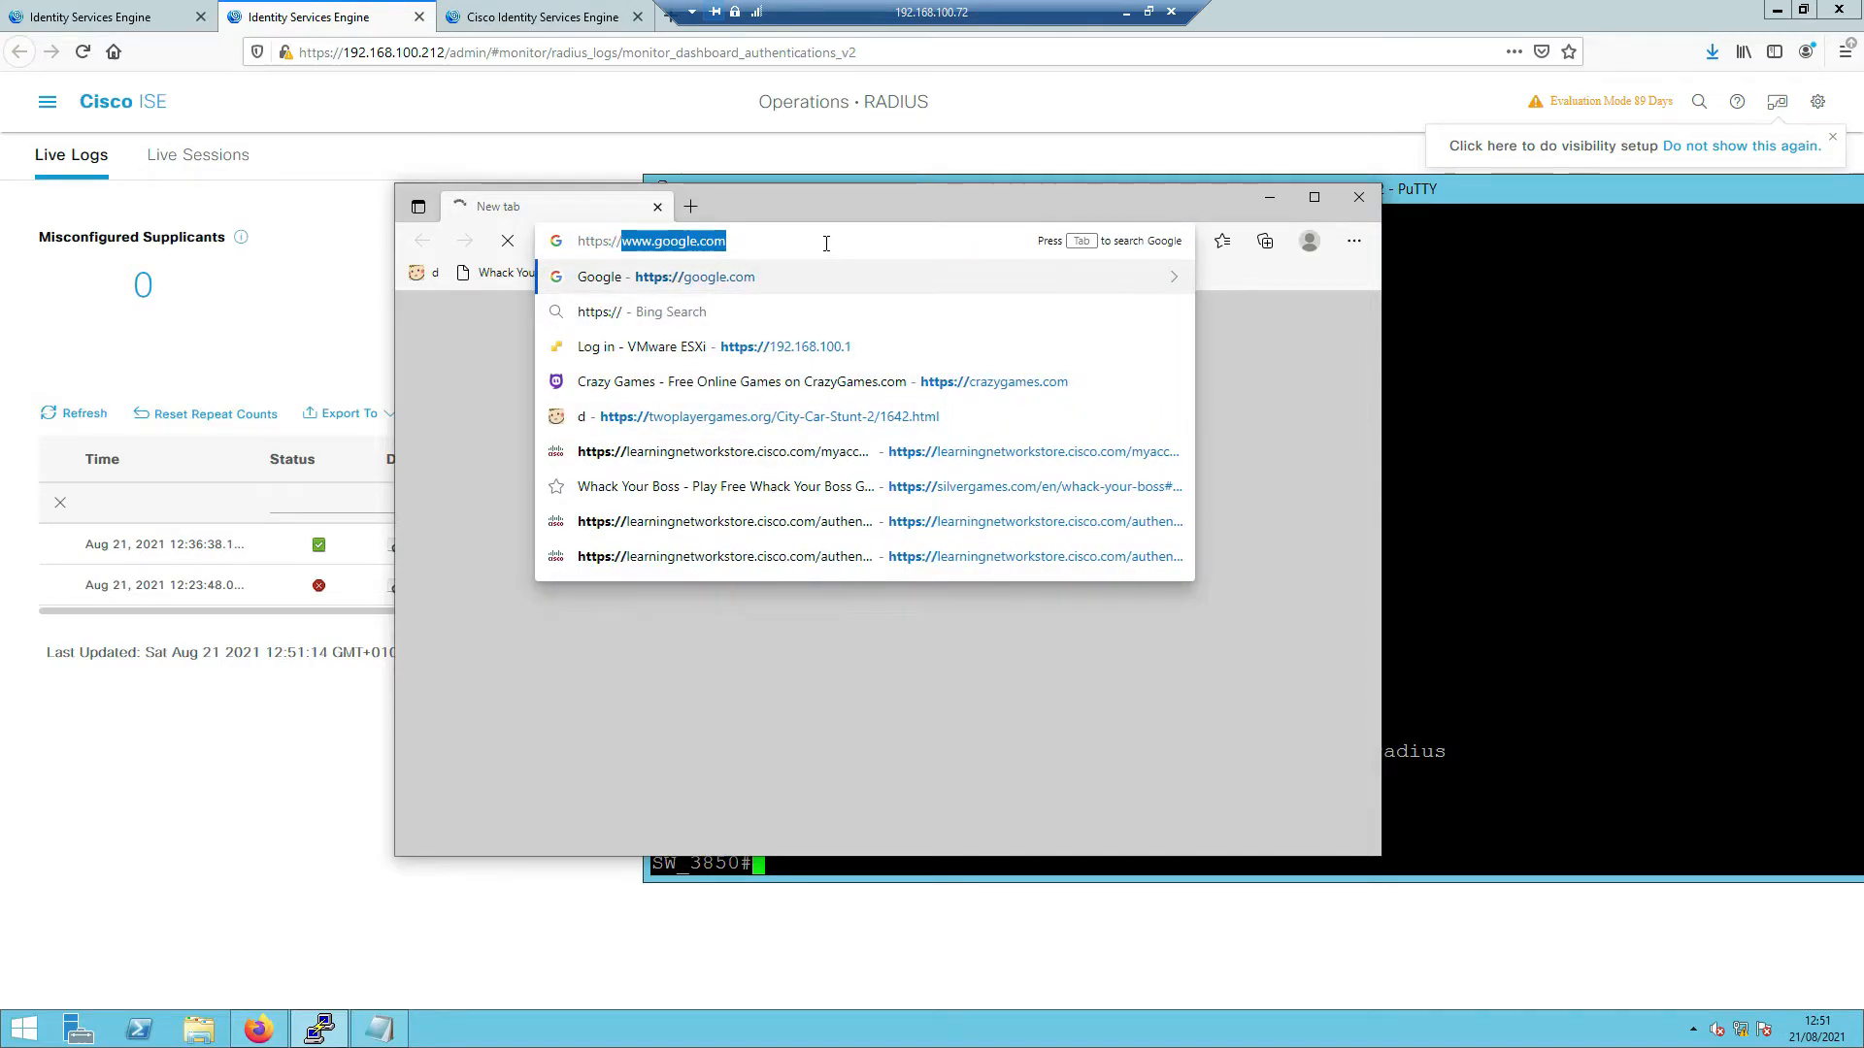
pyautogui.press('BackSpace')
pyautogui.press('BackSpace')
pyautogui.press('BackSpace')
pyautogui.press('BackSpace')
pyautogui.press('BackSpace')
pyautogui.press('BackSpace')
pyautogui.press('BackSpace')
pyautogui.press('BackSpace')
pyautogui.press('BackSpace')
pyautogui.press('BackSpace')
pyautogui.press('BackSpace')
pyautogui.press('BackSpace')
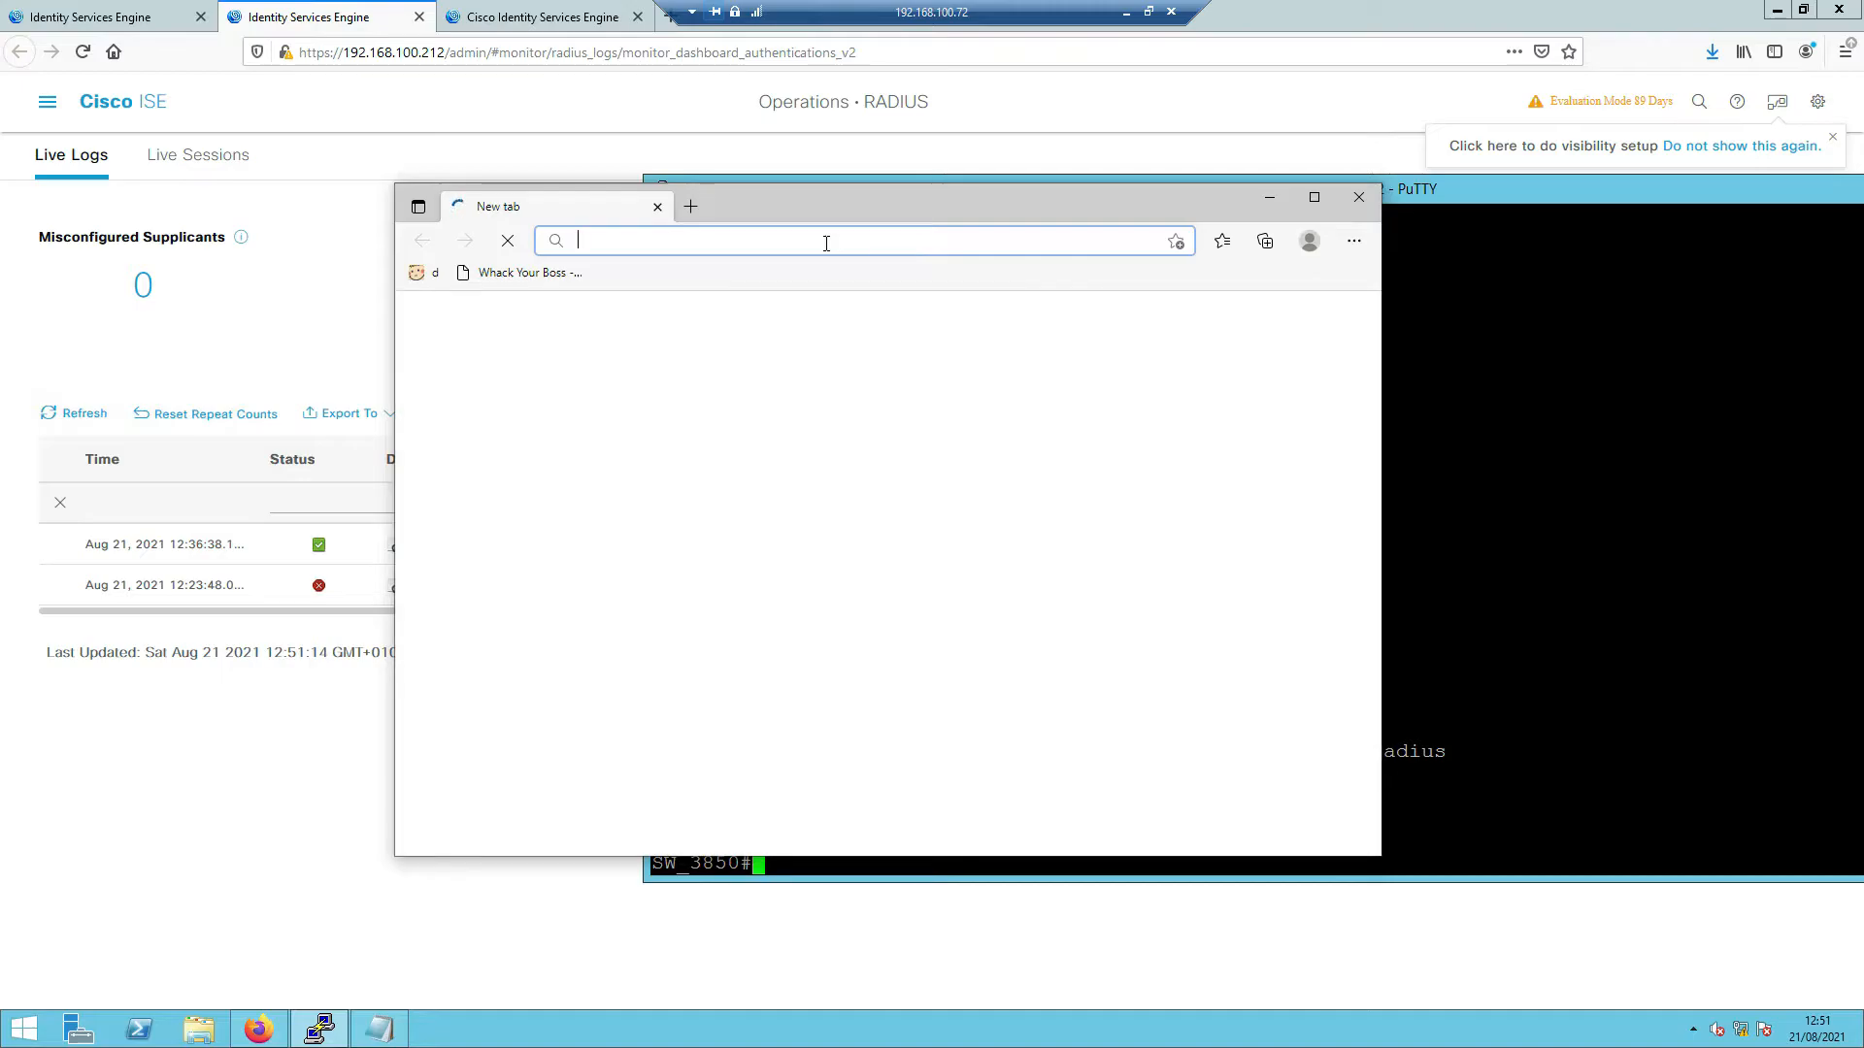
pyautogui.write('http')
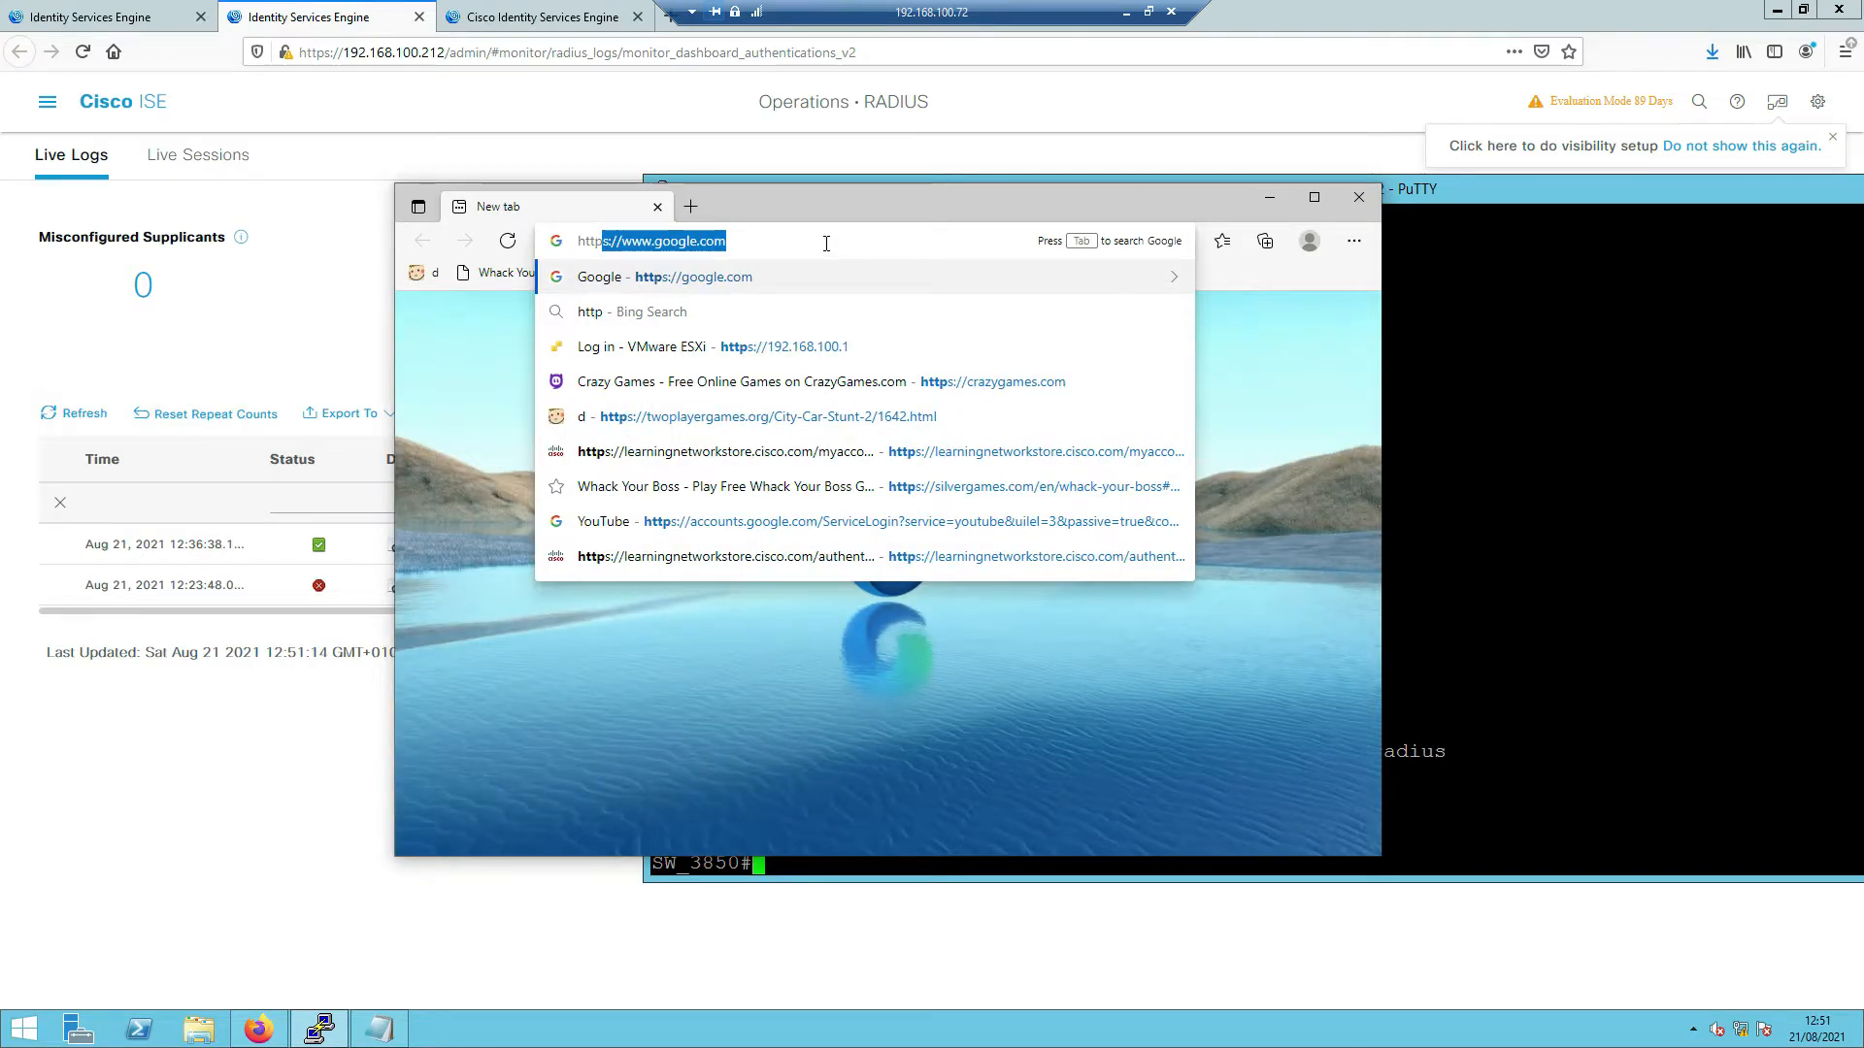
pyautogui.write('s://')
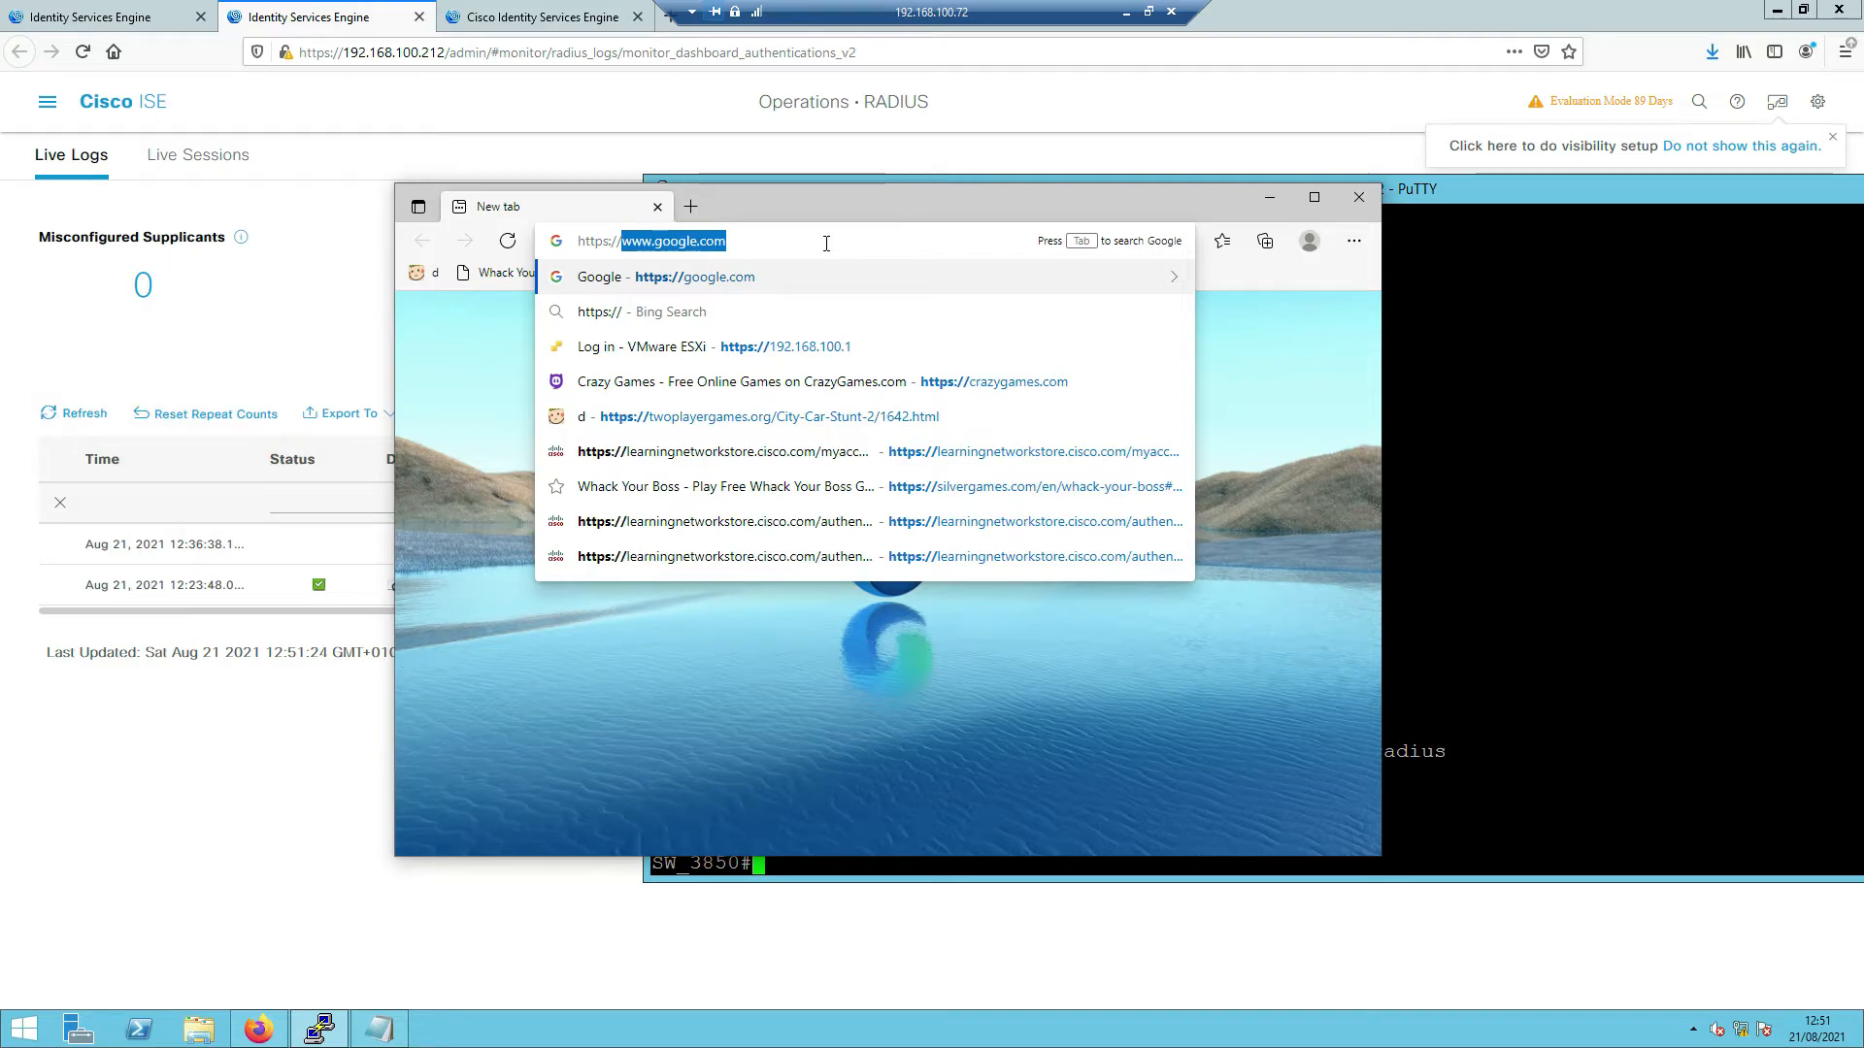
pyautogui.write('192.168.10')
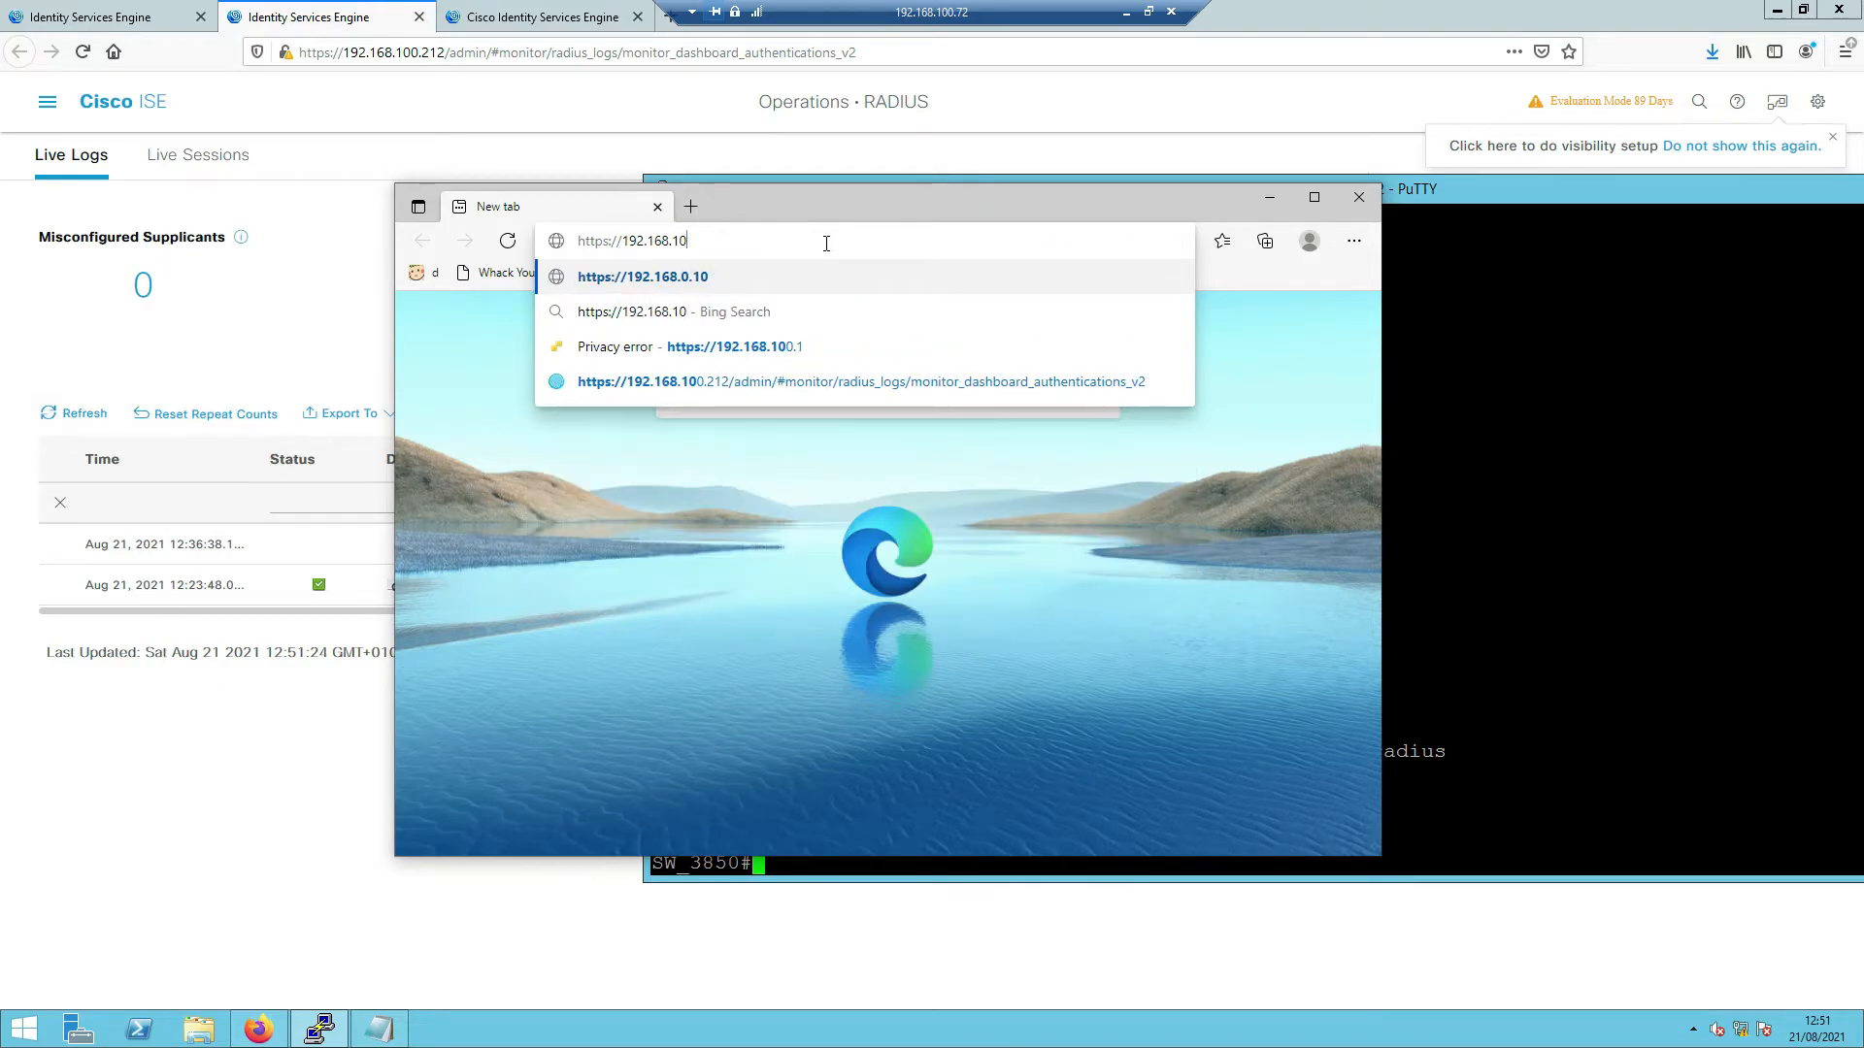
pyautogui.write('3.253/')
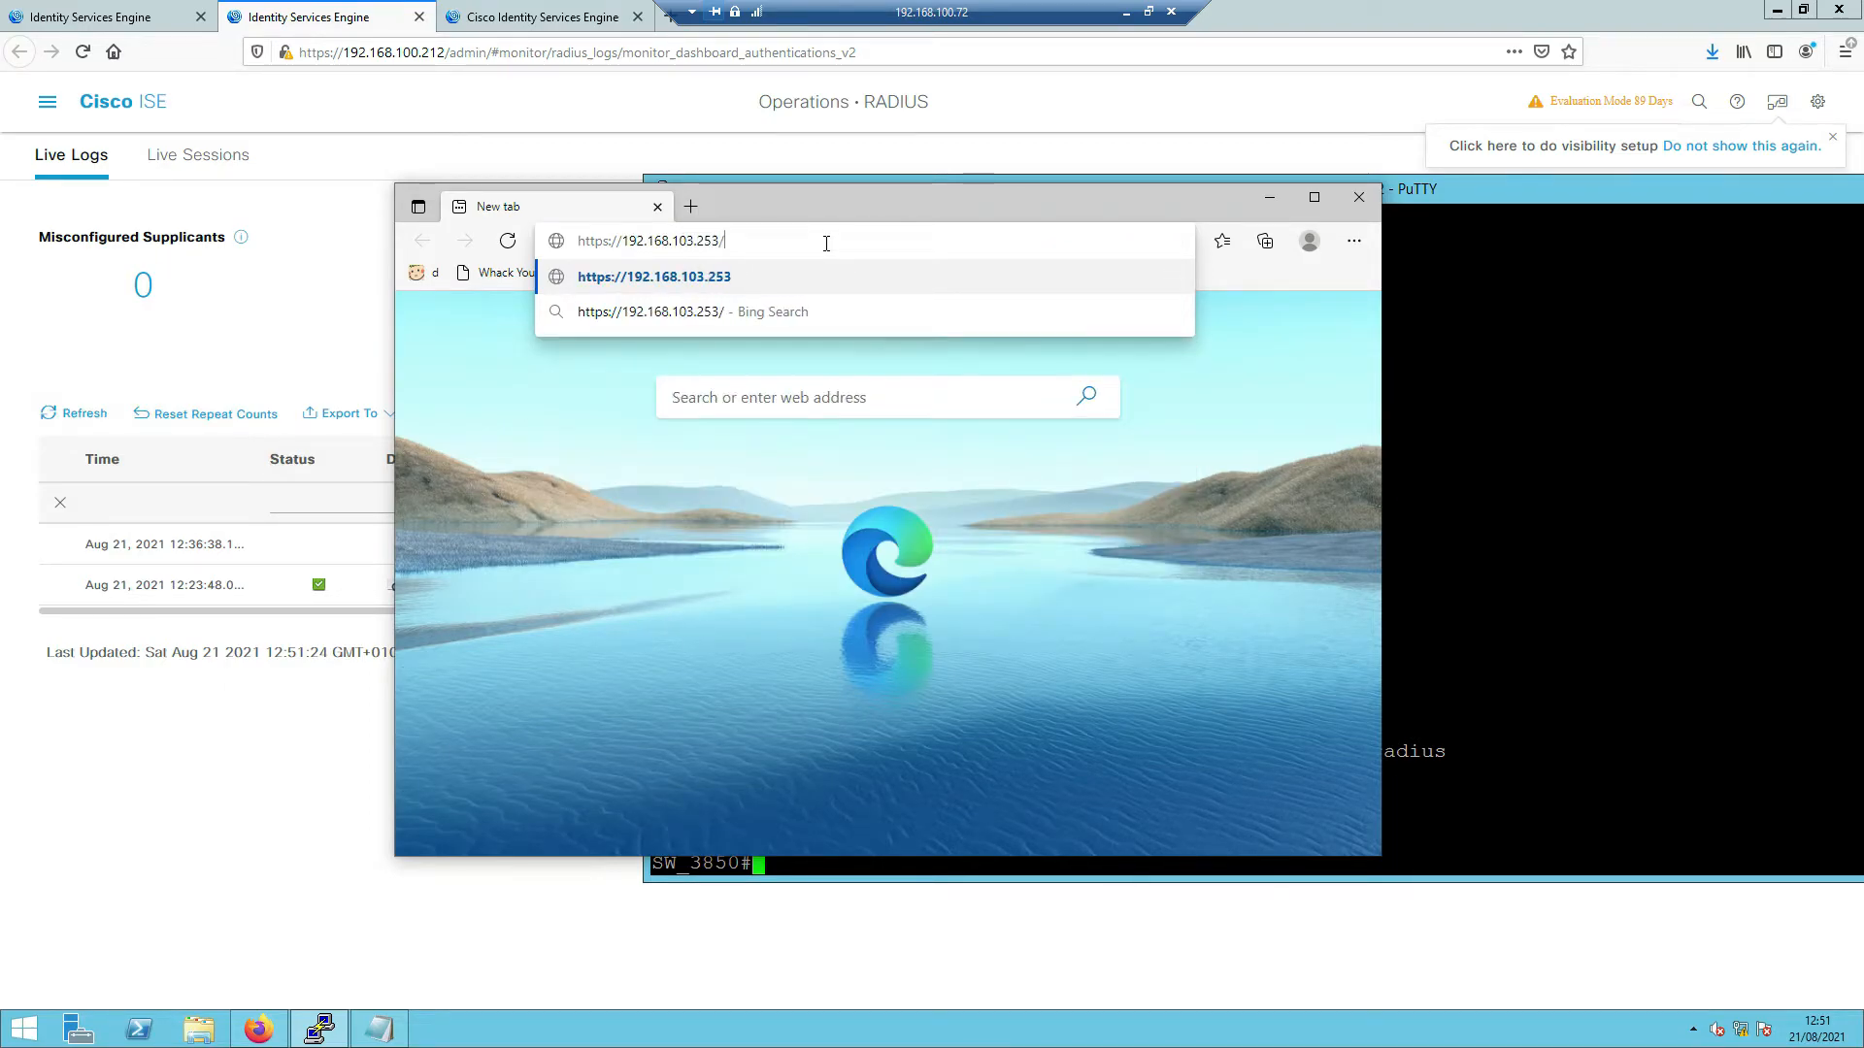
pyautogui.write('capture')
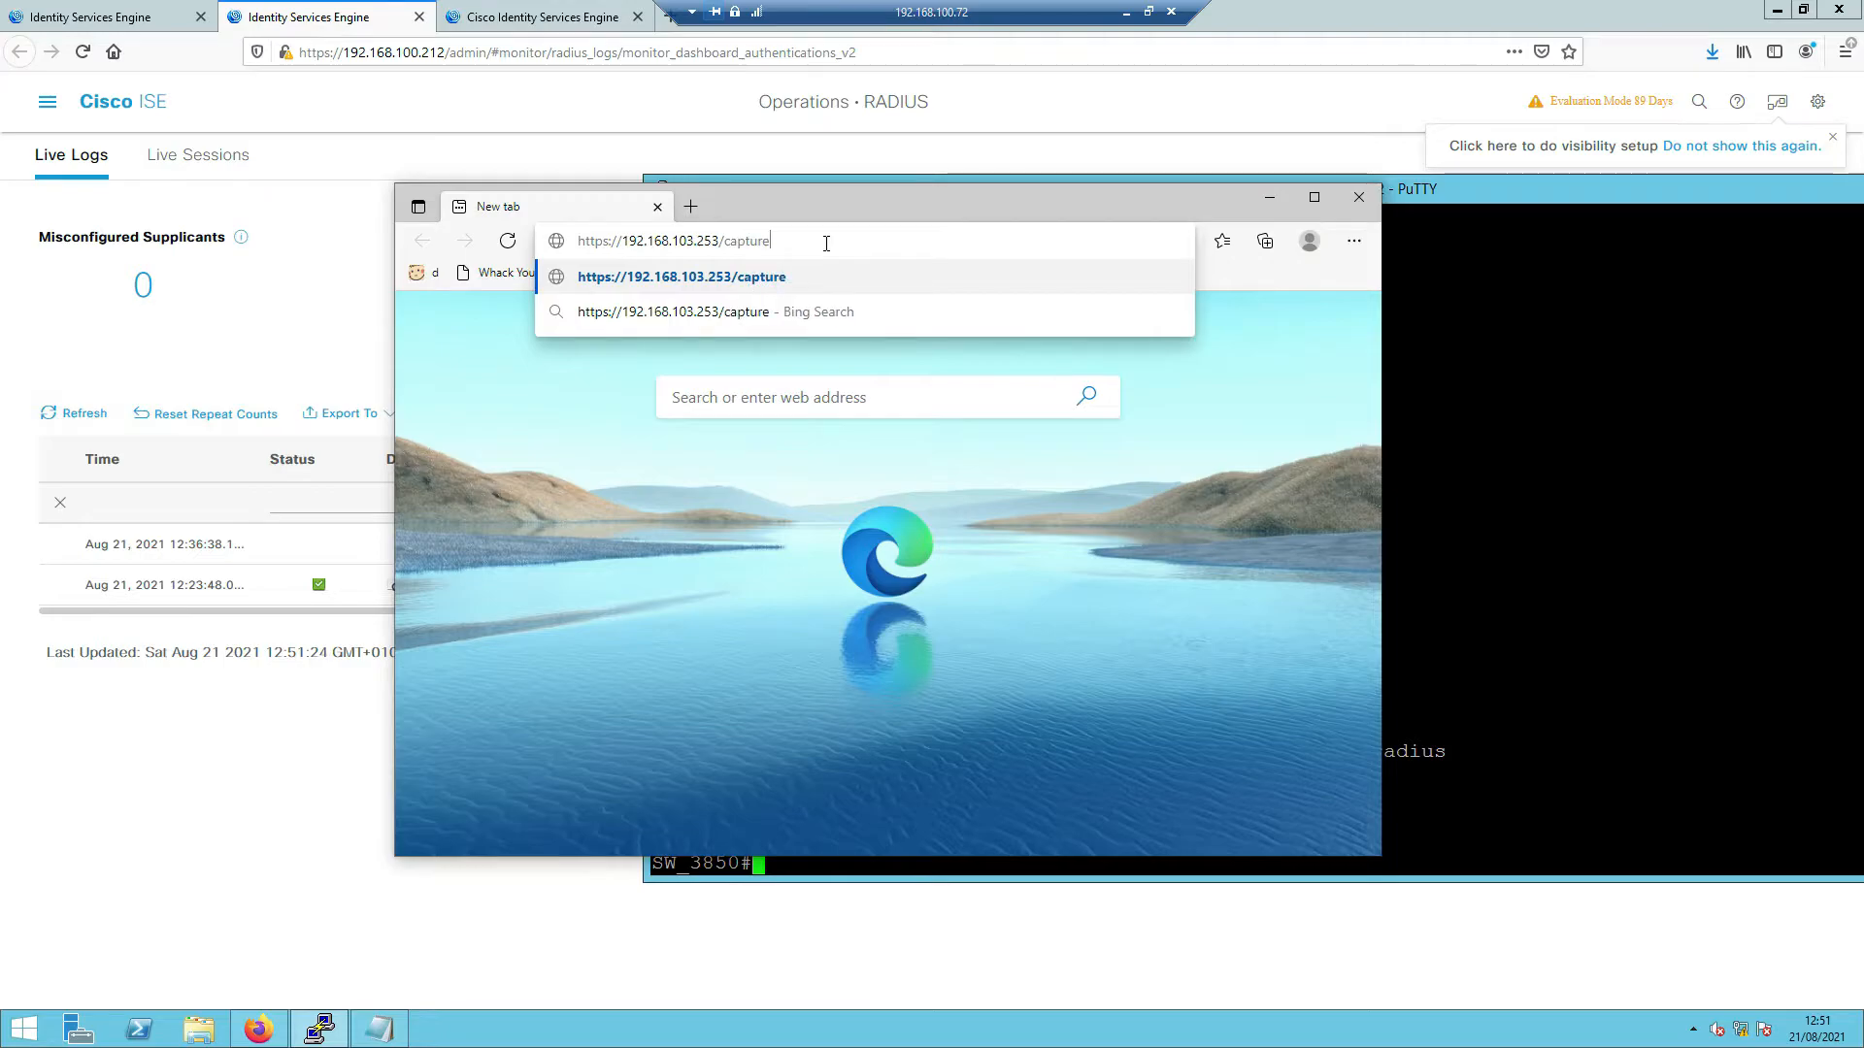
pyautogui.write('/ise')
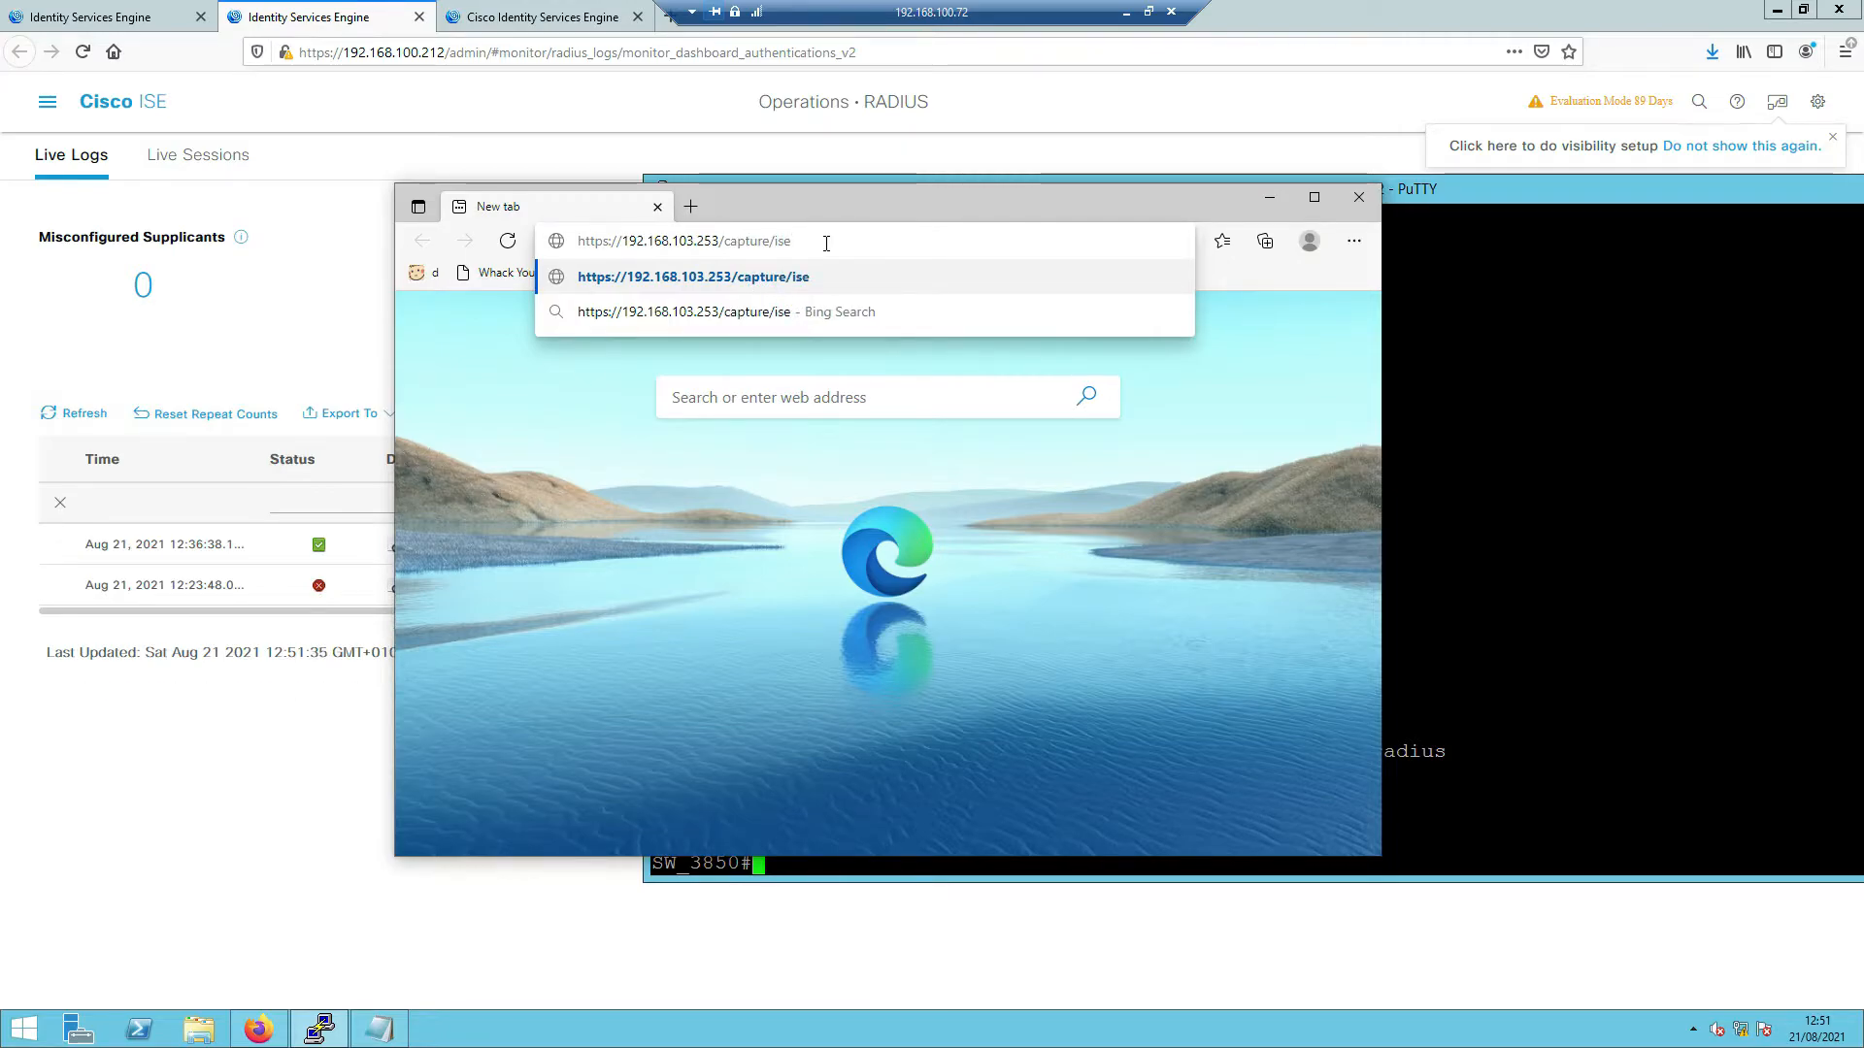
pyautogui.press('BackSpace')
pyautogui.press('BackSpace')
pyautogui.press('BackSpace')
pyautogui.press('BackSpace')
pyautogui.write('/')
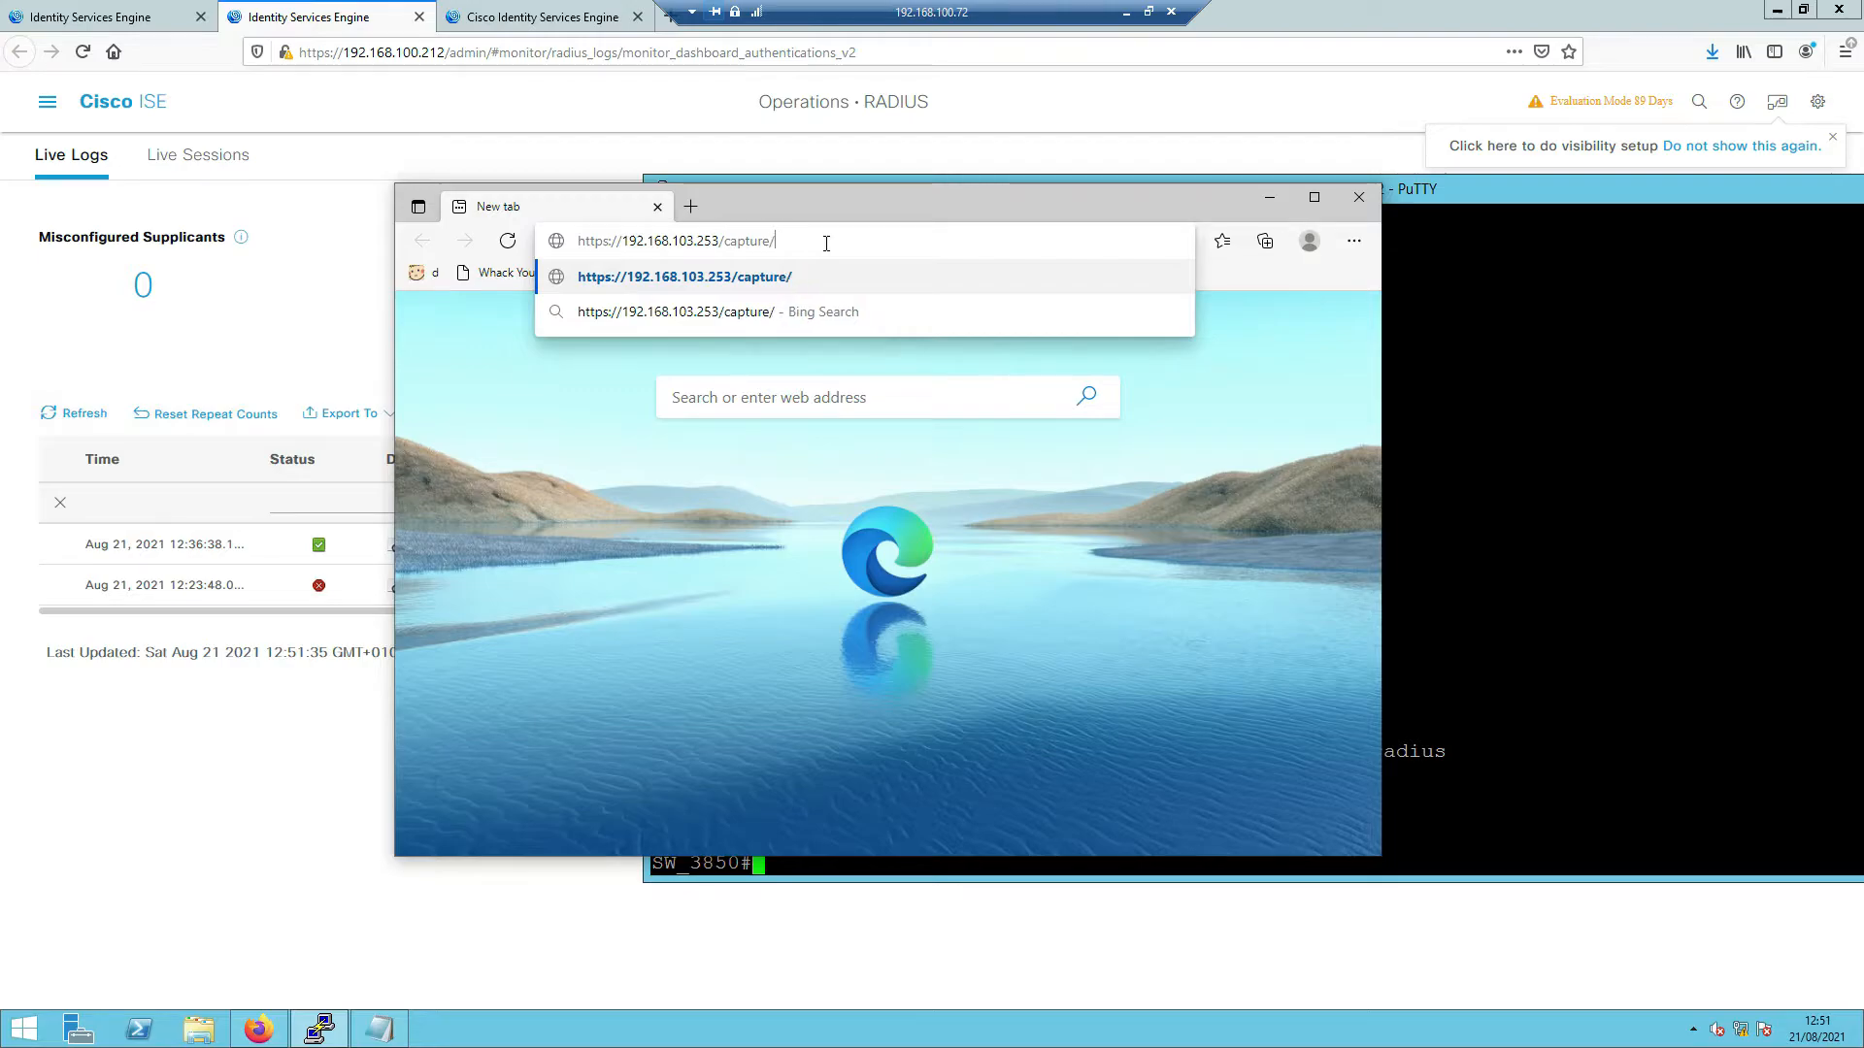
pyautogui.write('ISE/pcap')
pyautogui.press('Return')
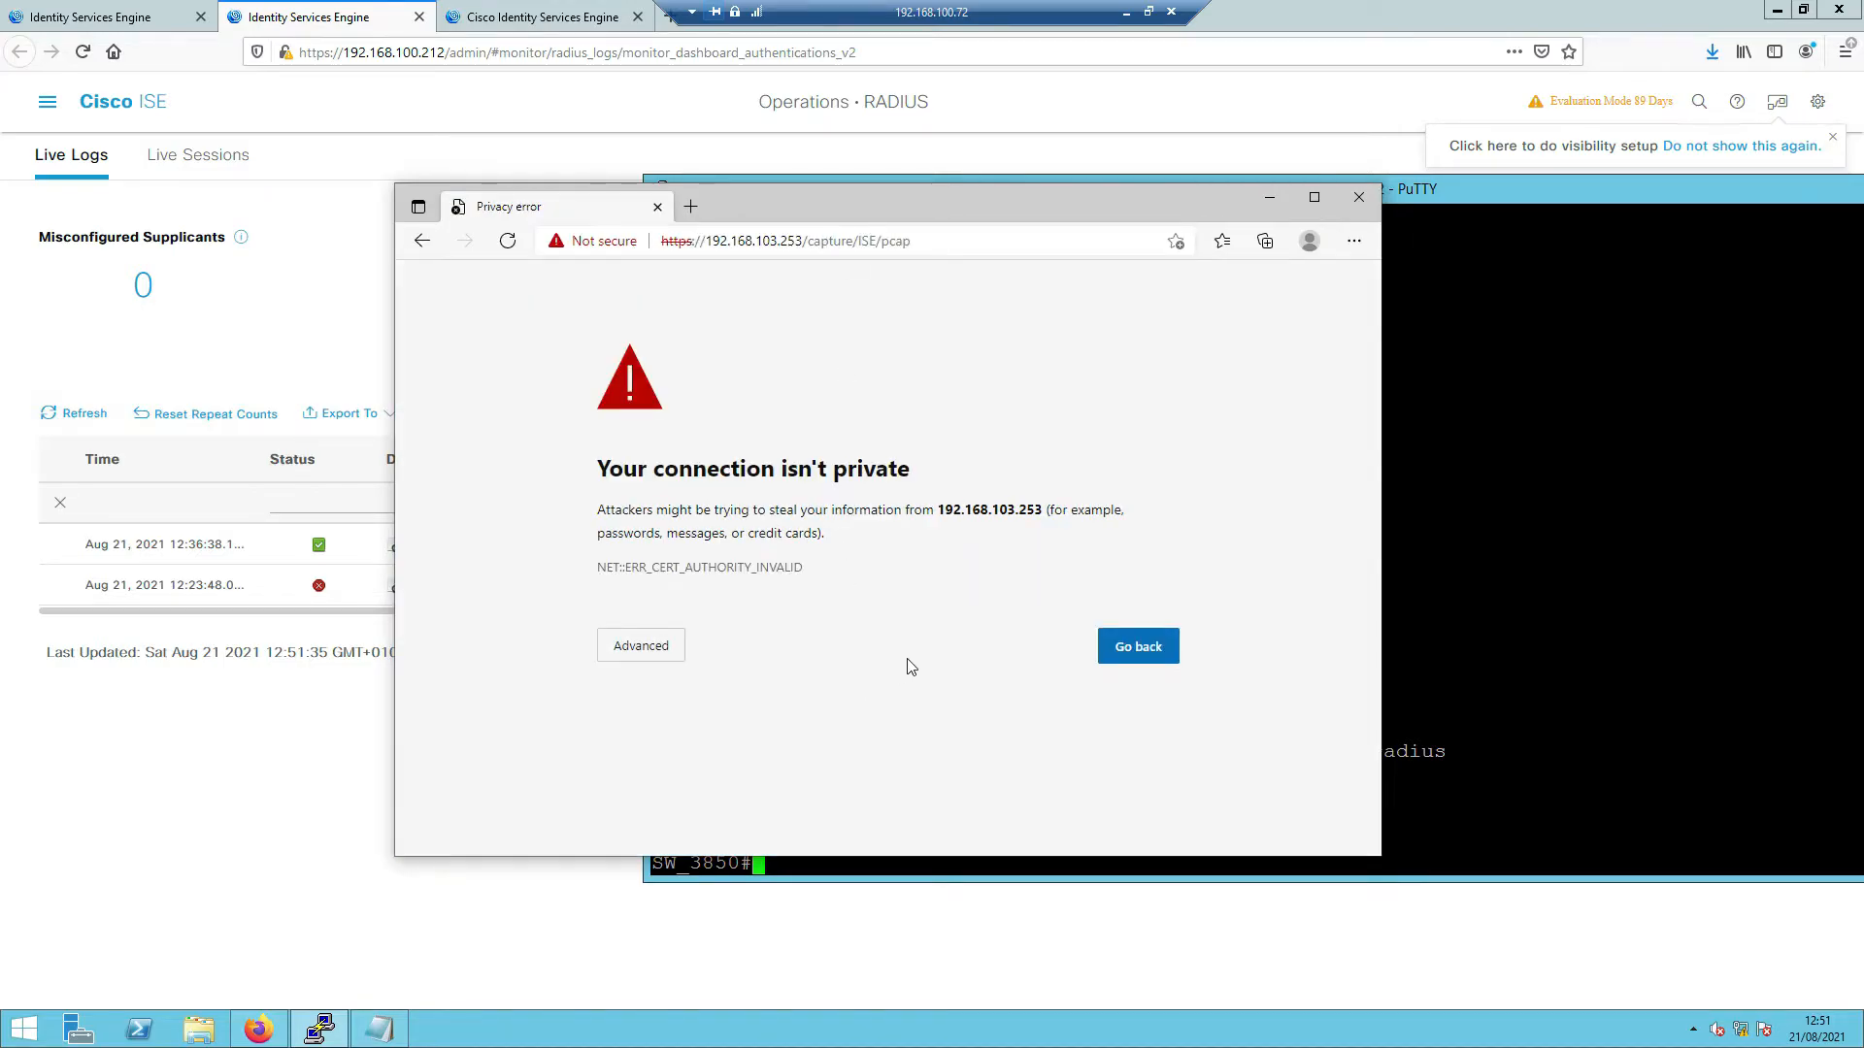
# - Proceed past the certificate warning and reload /capture/ISE/pcap, which returns 404 Not Found
pyautogui.click(669, 646)
pyautogui.click(722, 799)
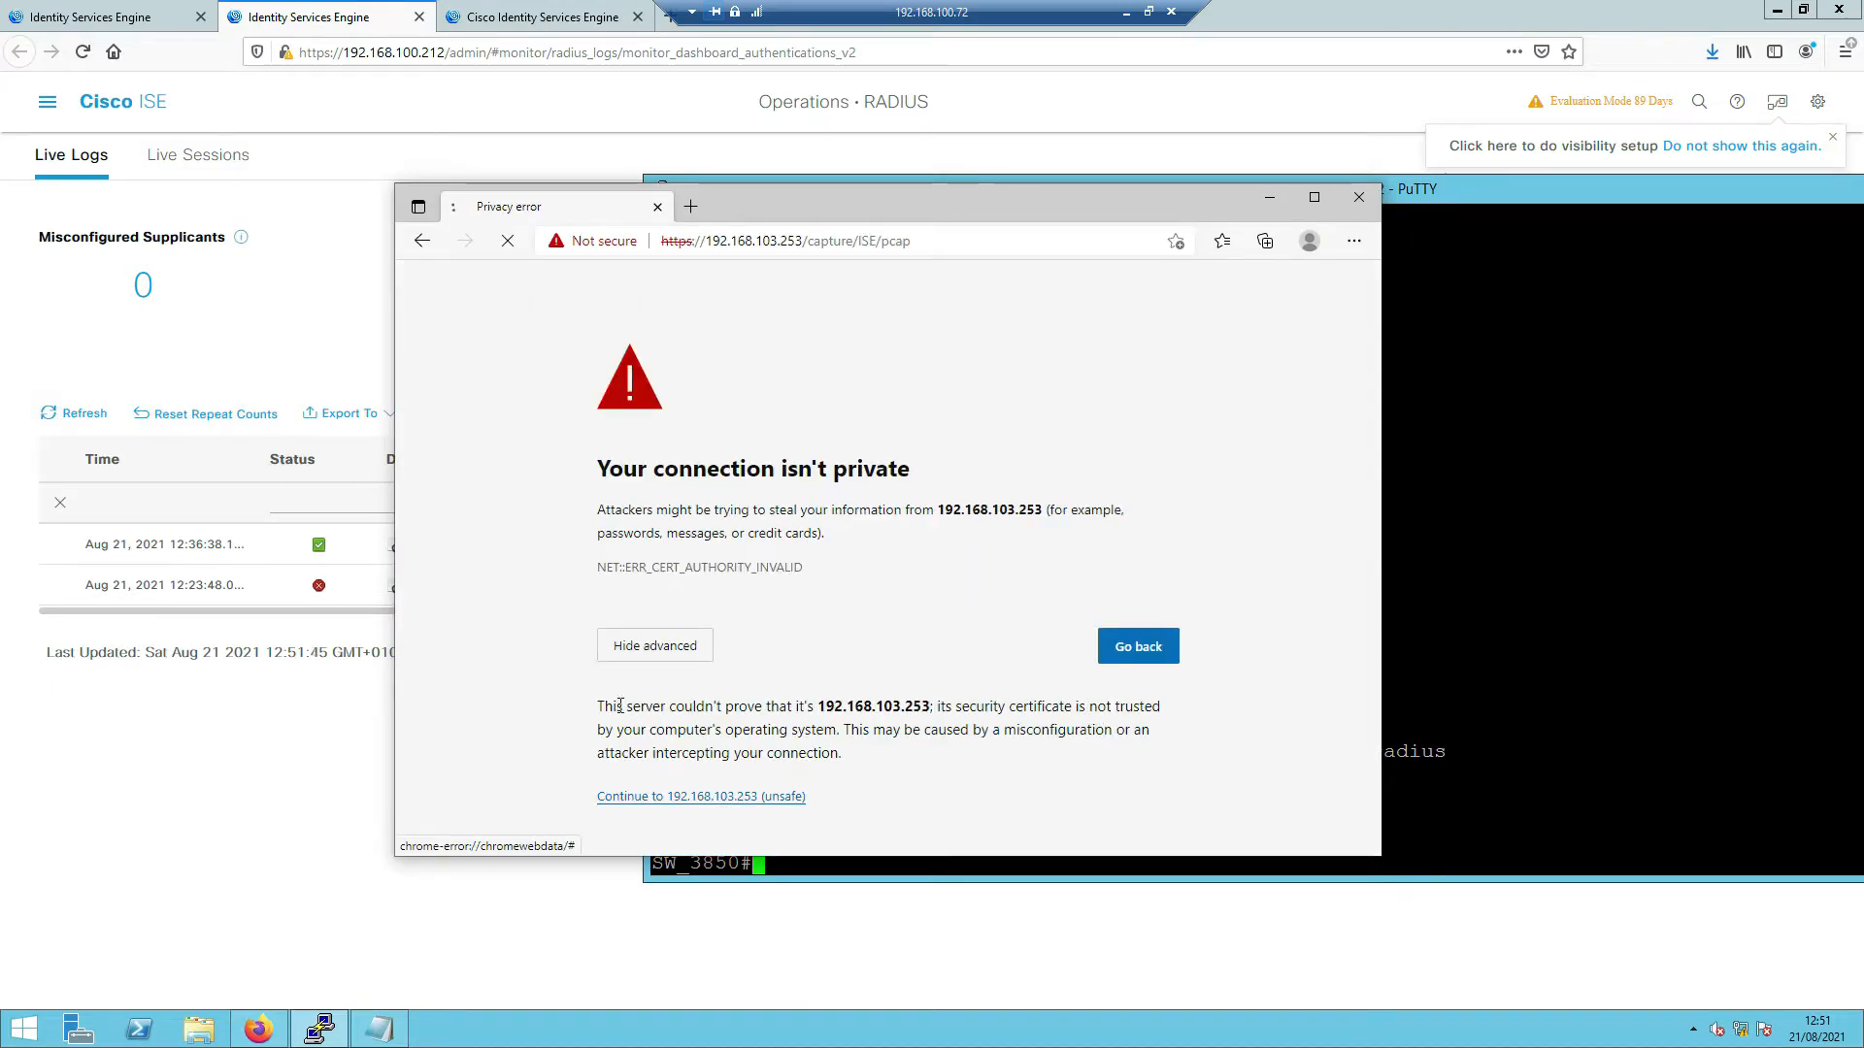
pyautogui.click(840, 240)
pyautogui.click(936, 240)
pyautogui.press('BackSpace')
pyautogui.press('BackSpace')
pyautogui.press('BackSpace')
pyautogui.press('BackSpace')
pyautogui.press('BackSpace')
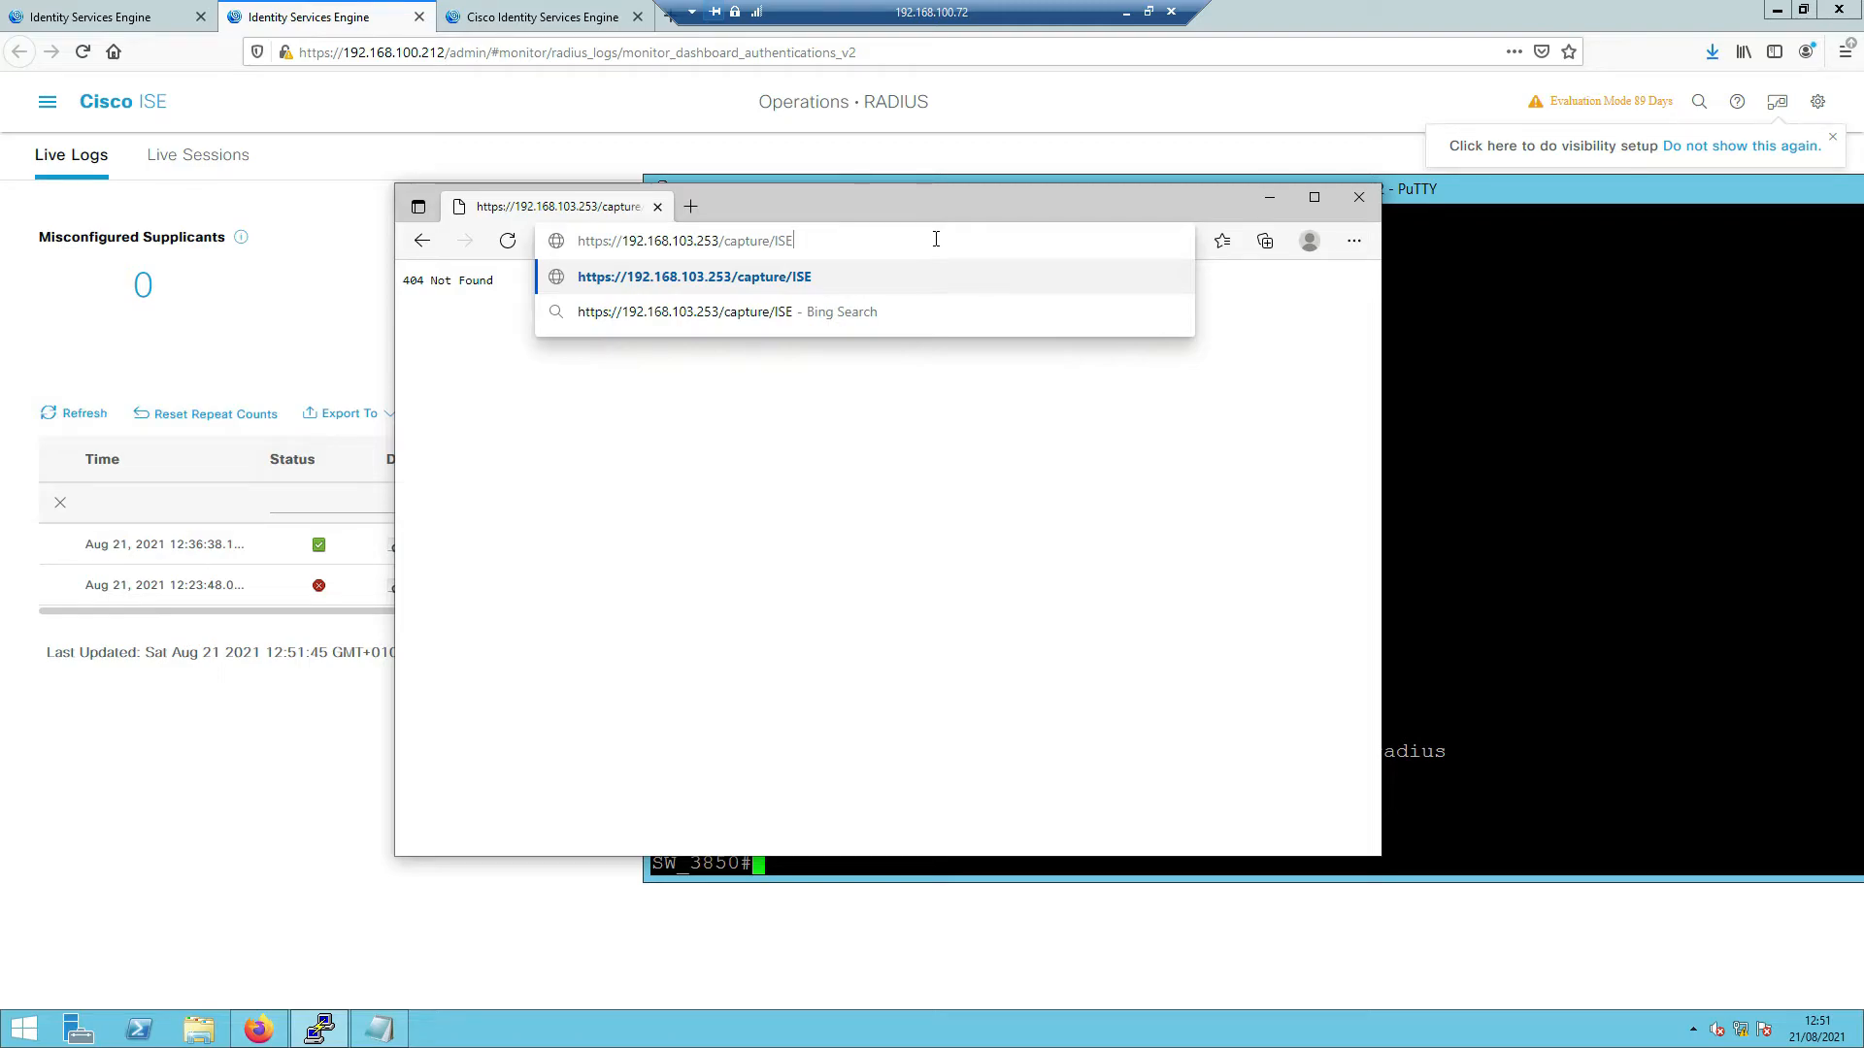
pyautogui.hotkey('alt', 'Tab')
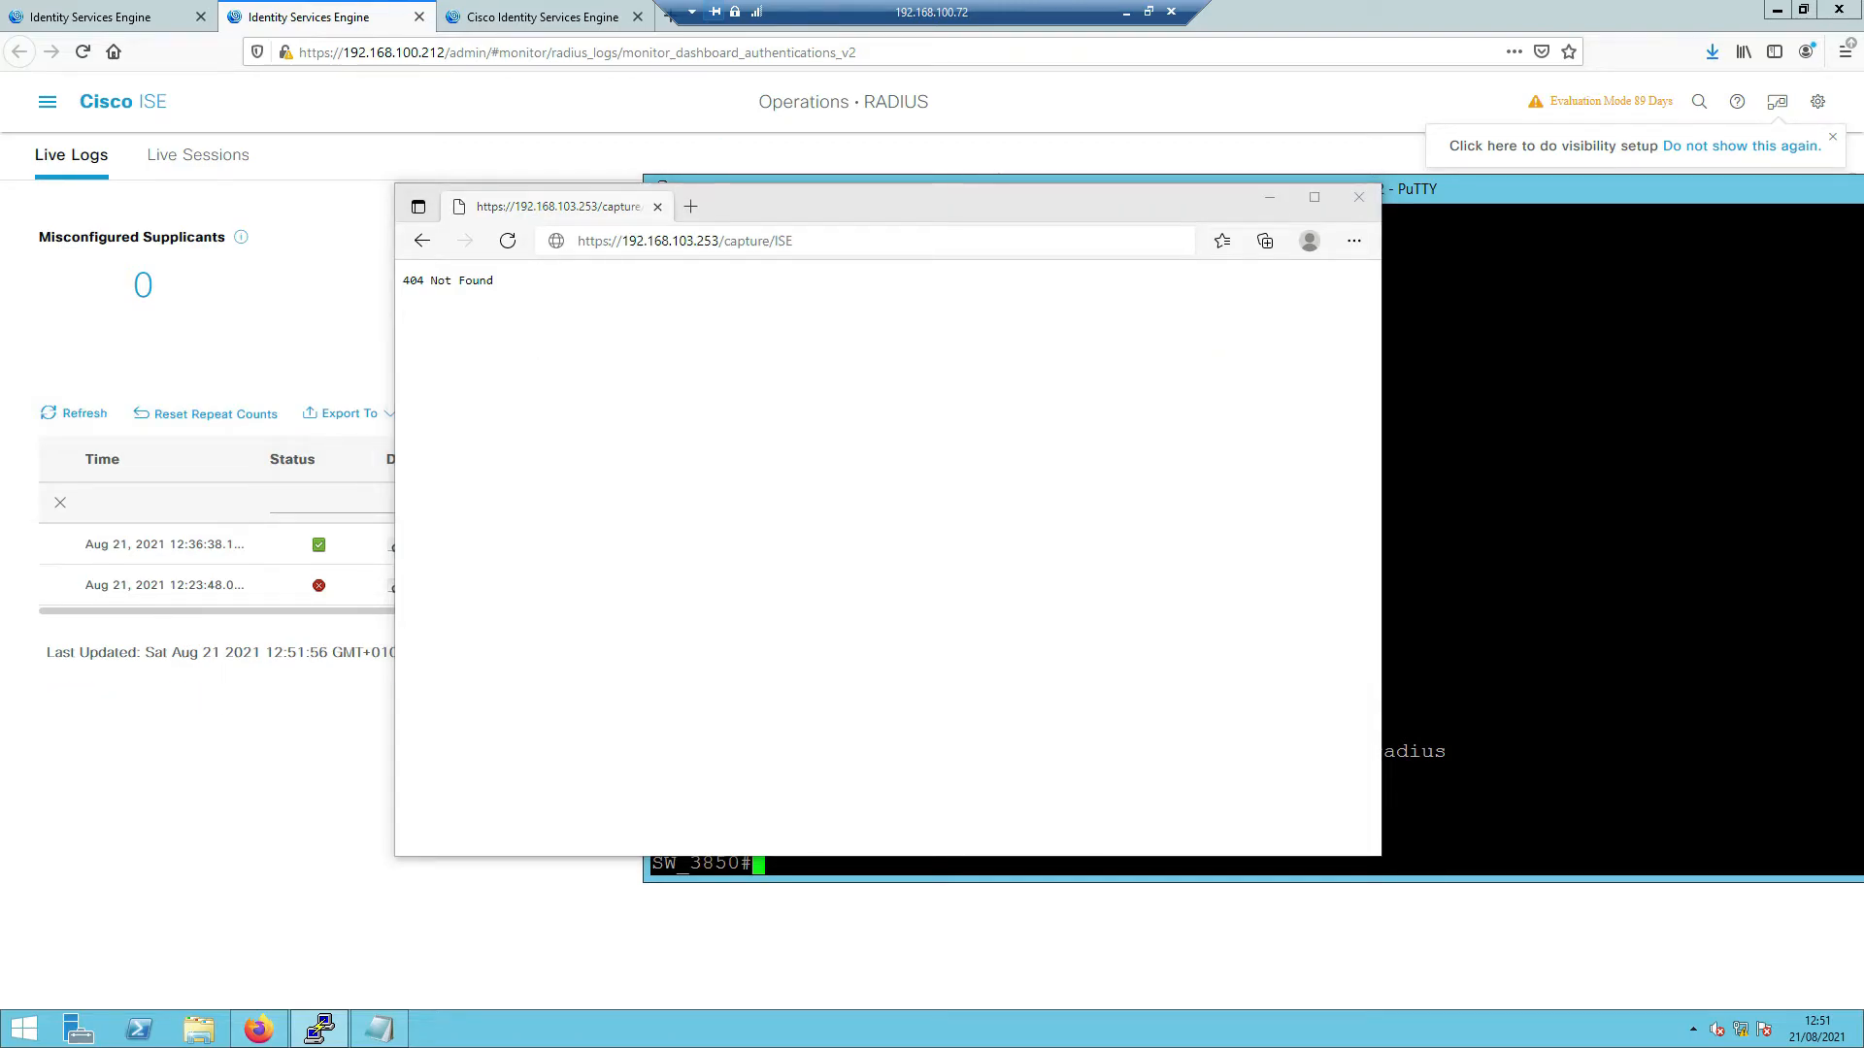
pyautogui.click(812, 242)
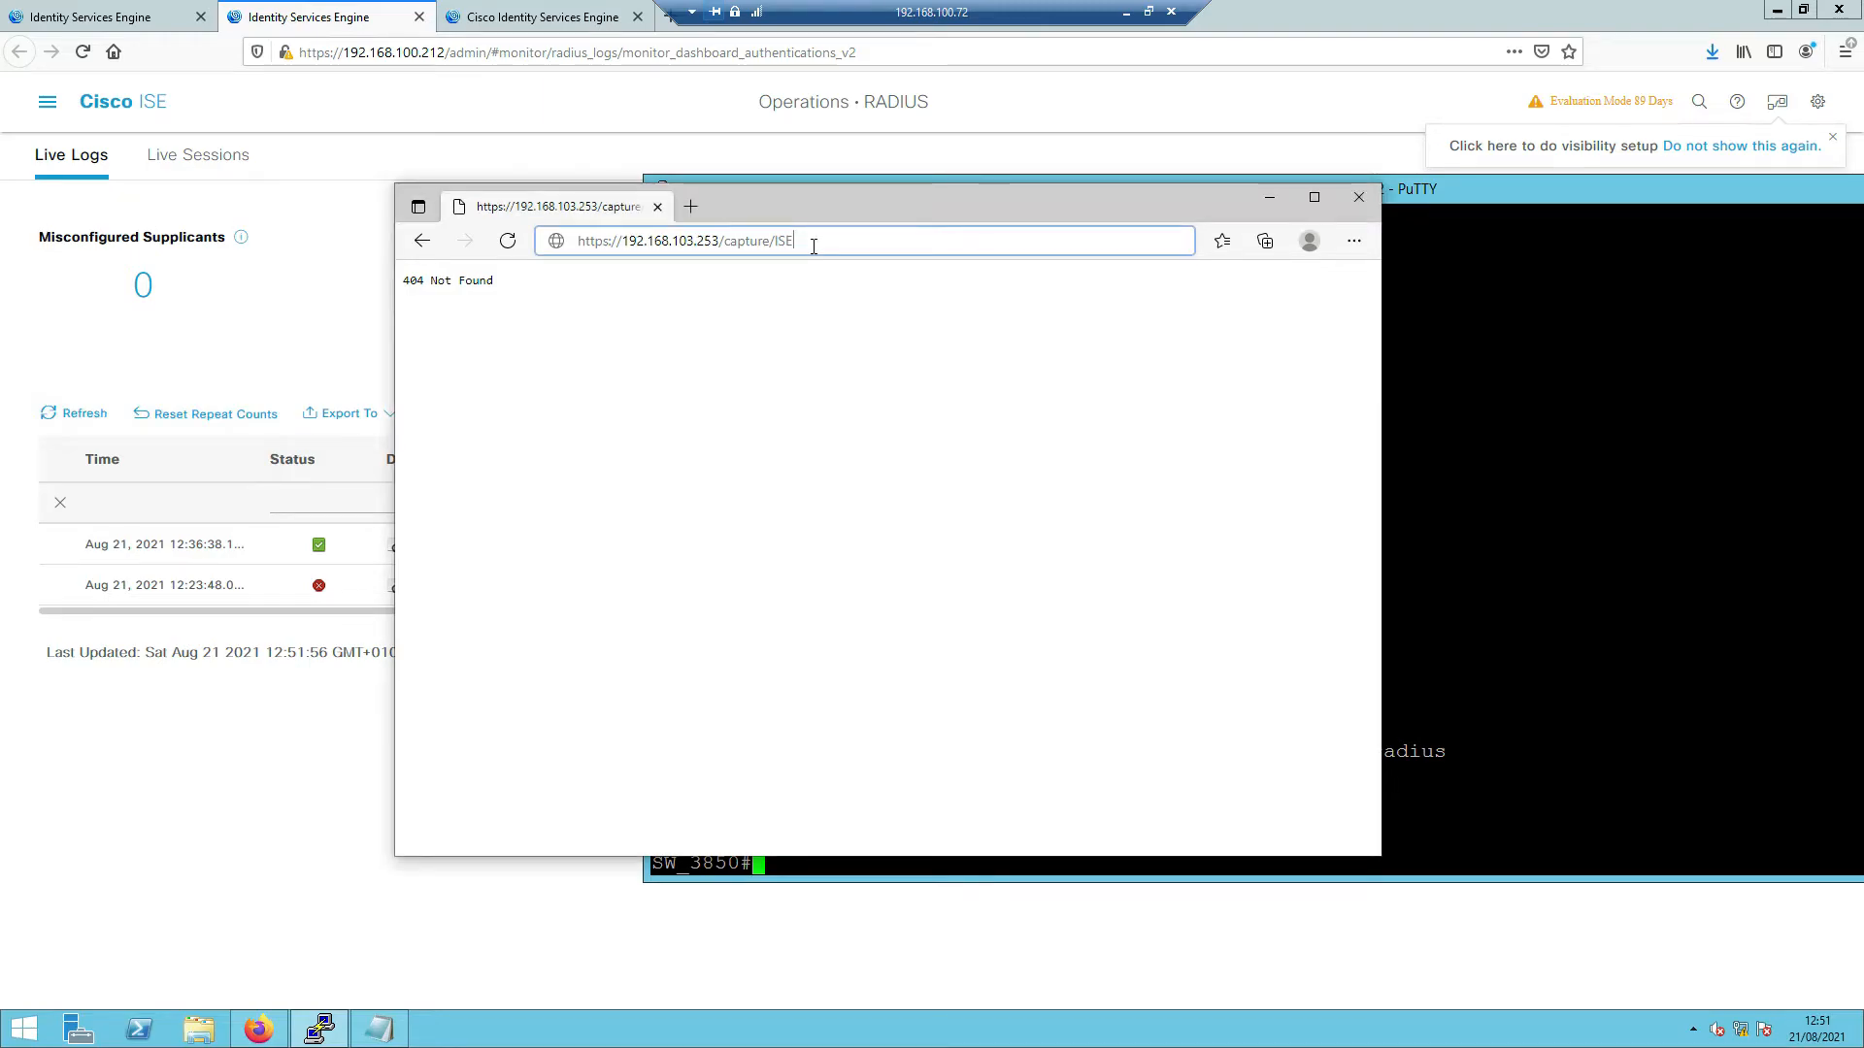
pyautogui.write('/pcap')
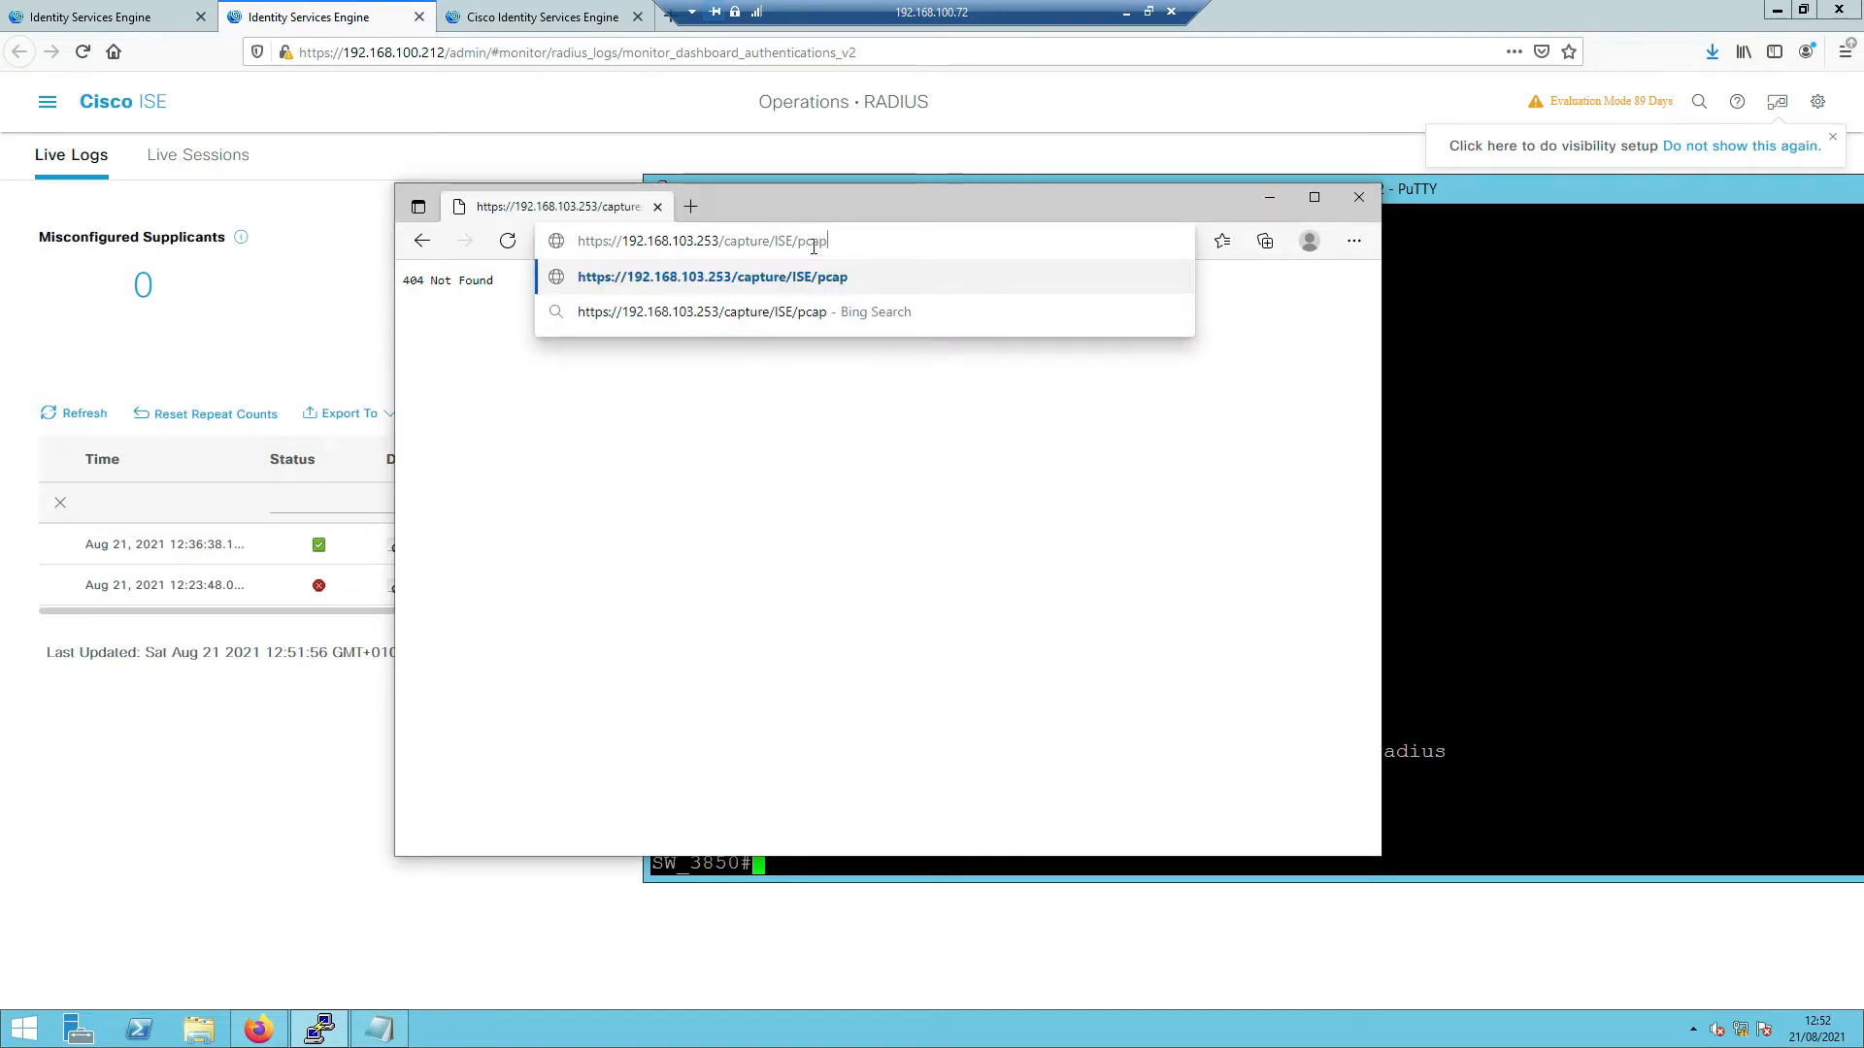
pyautogui.press('Return')
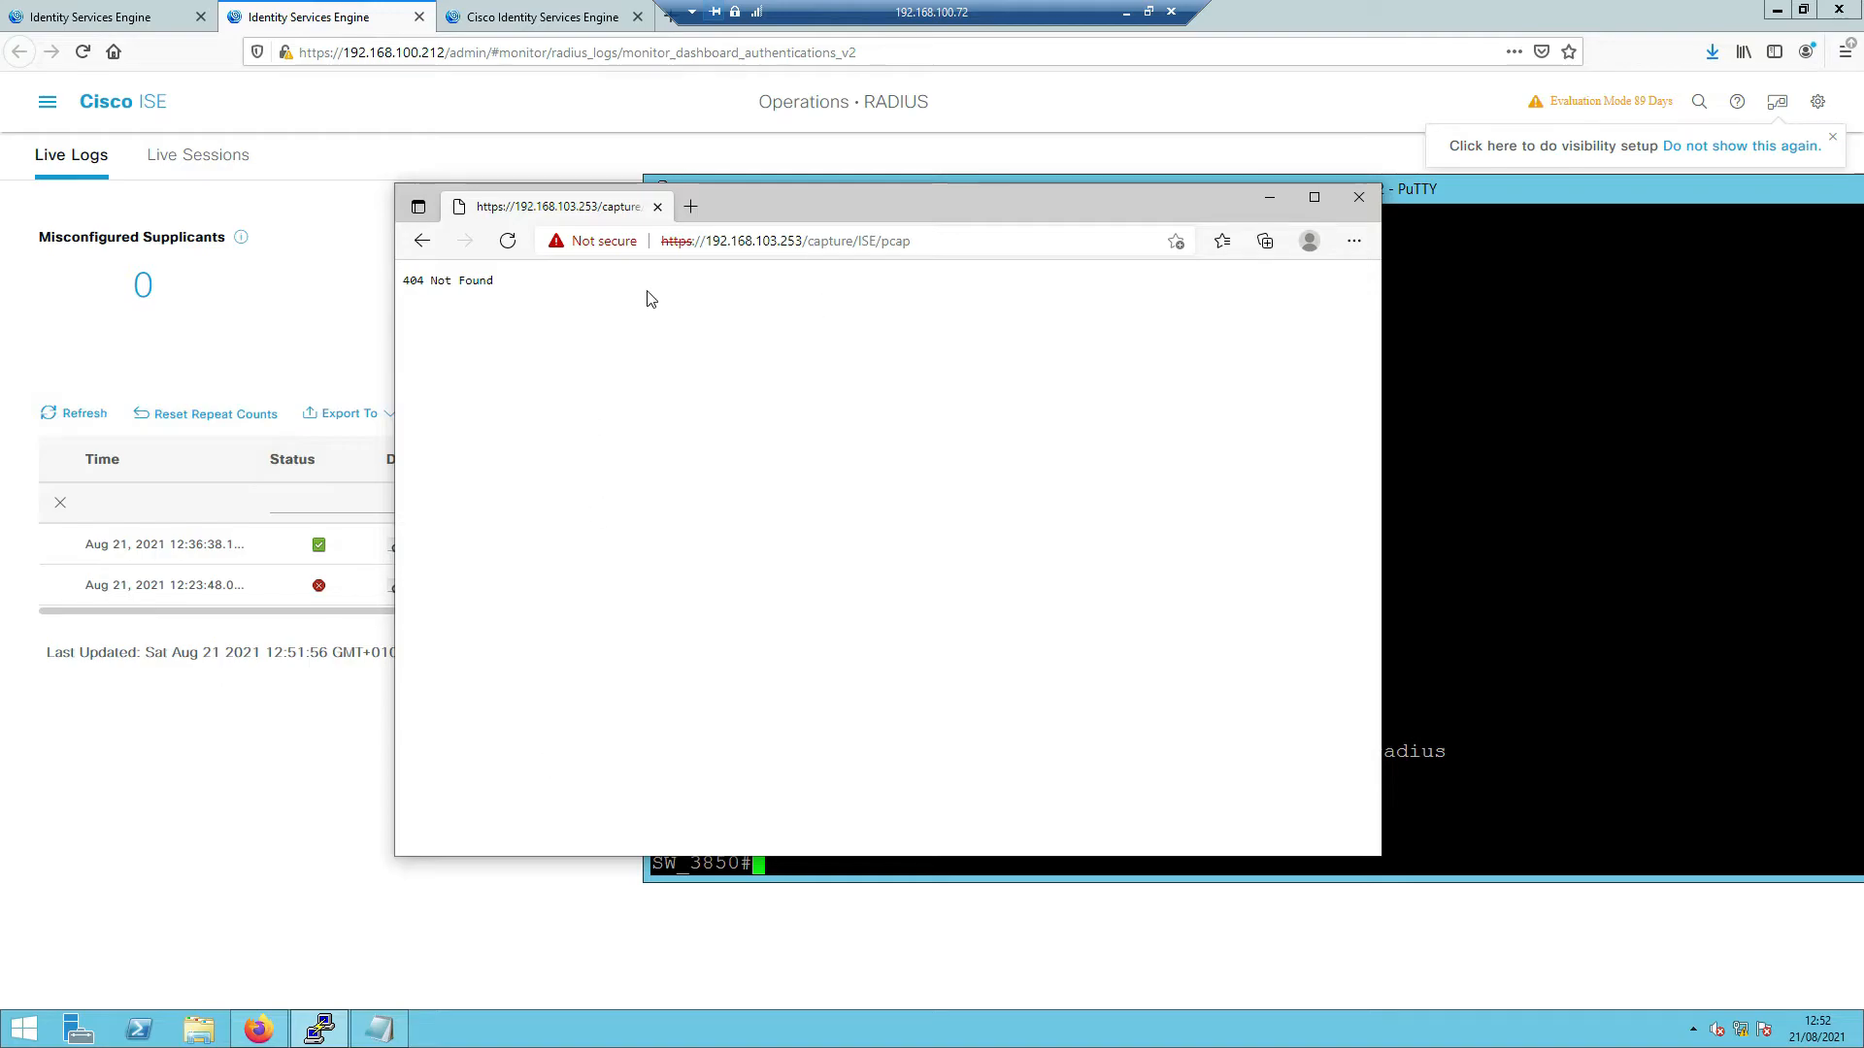
# - Edit the address to change the server IP to 192.168.103.254
pyautogui.click(918, 245)
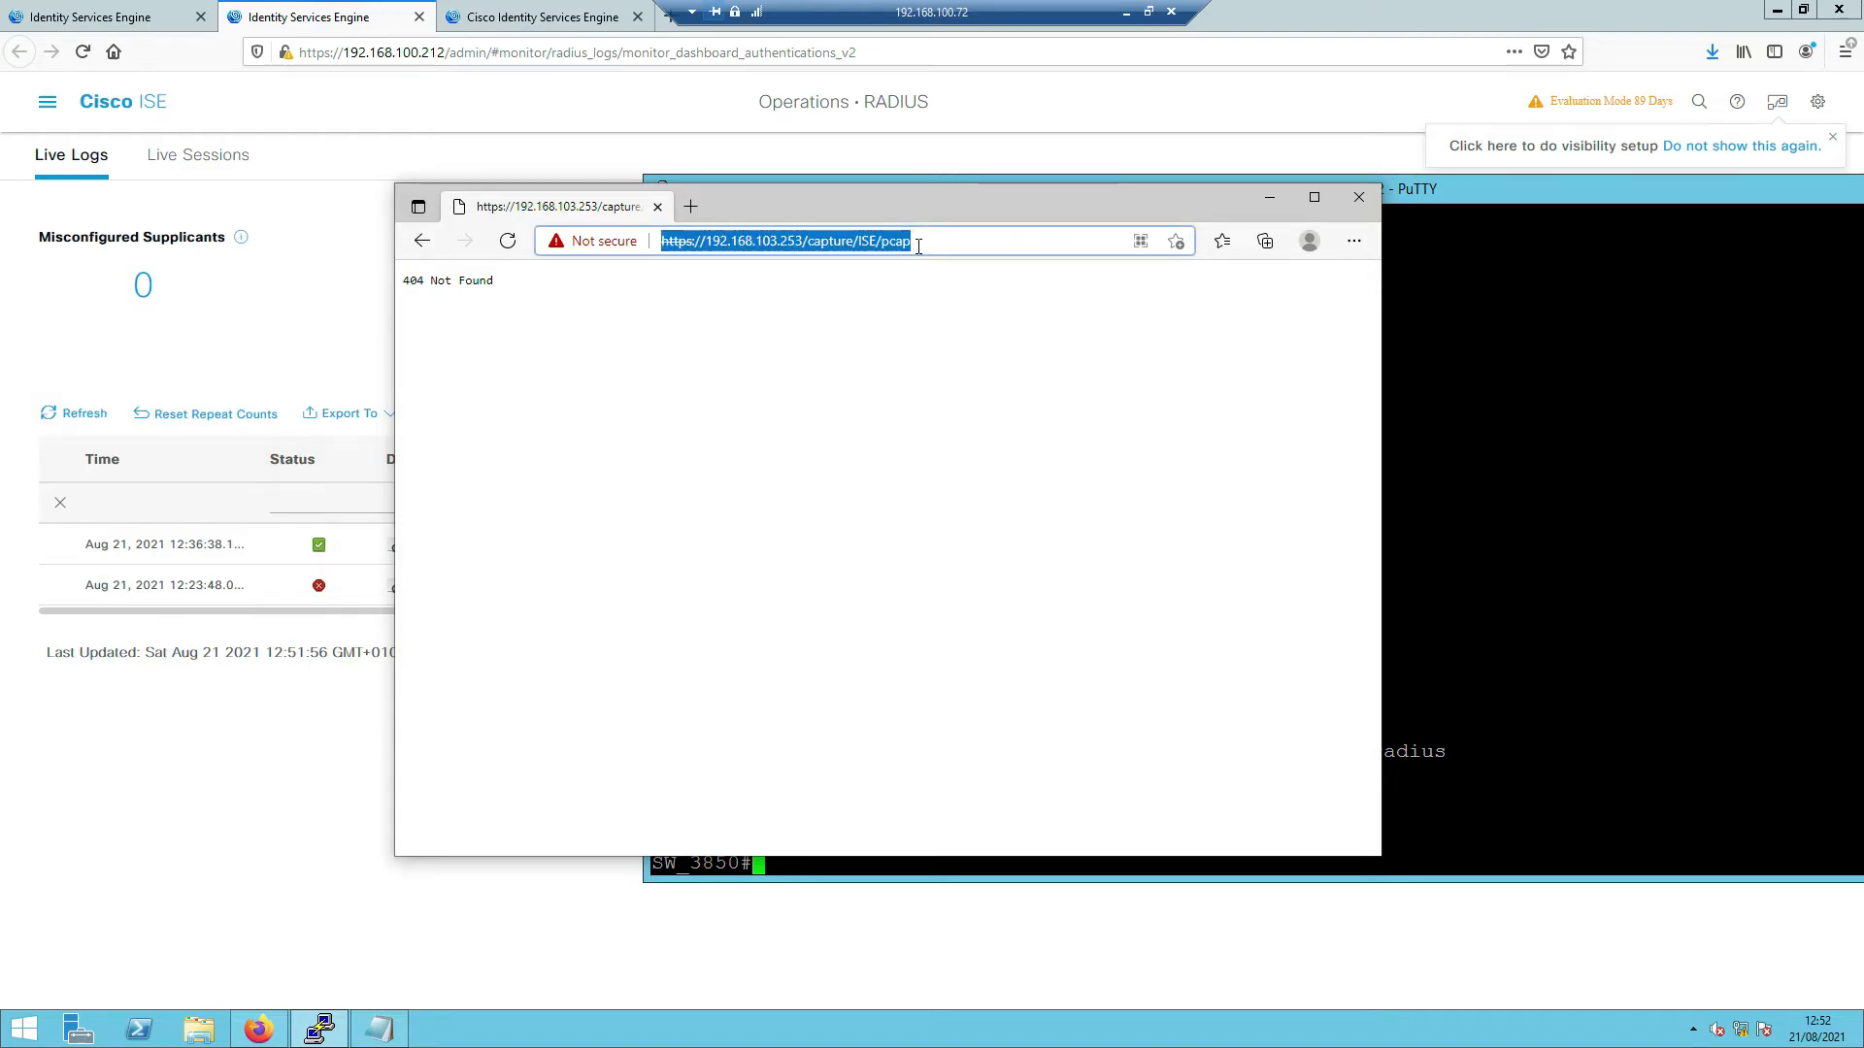
pyautogui.click(930, 246)
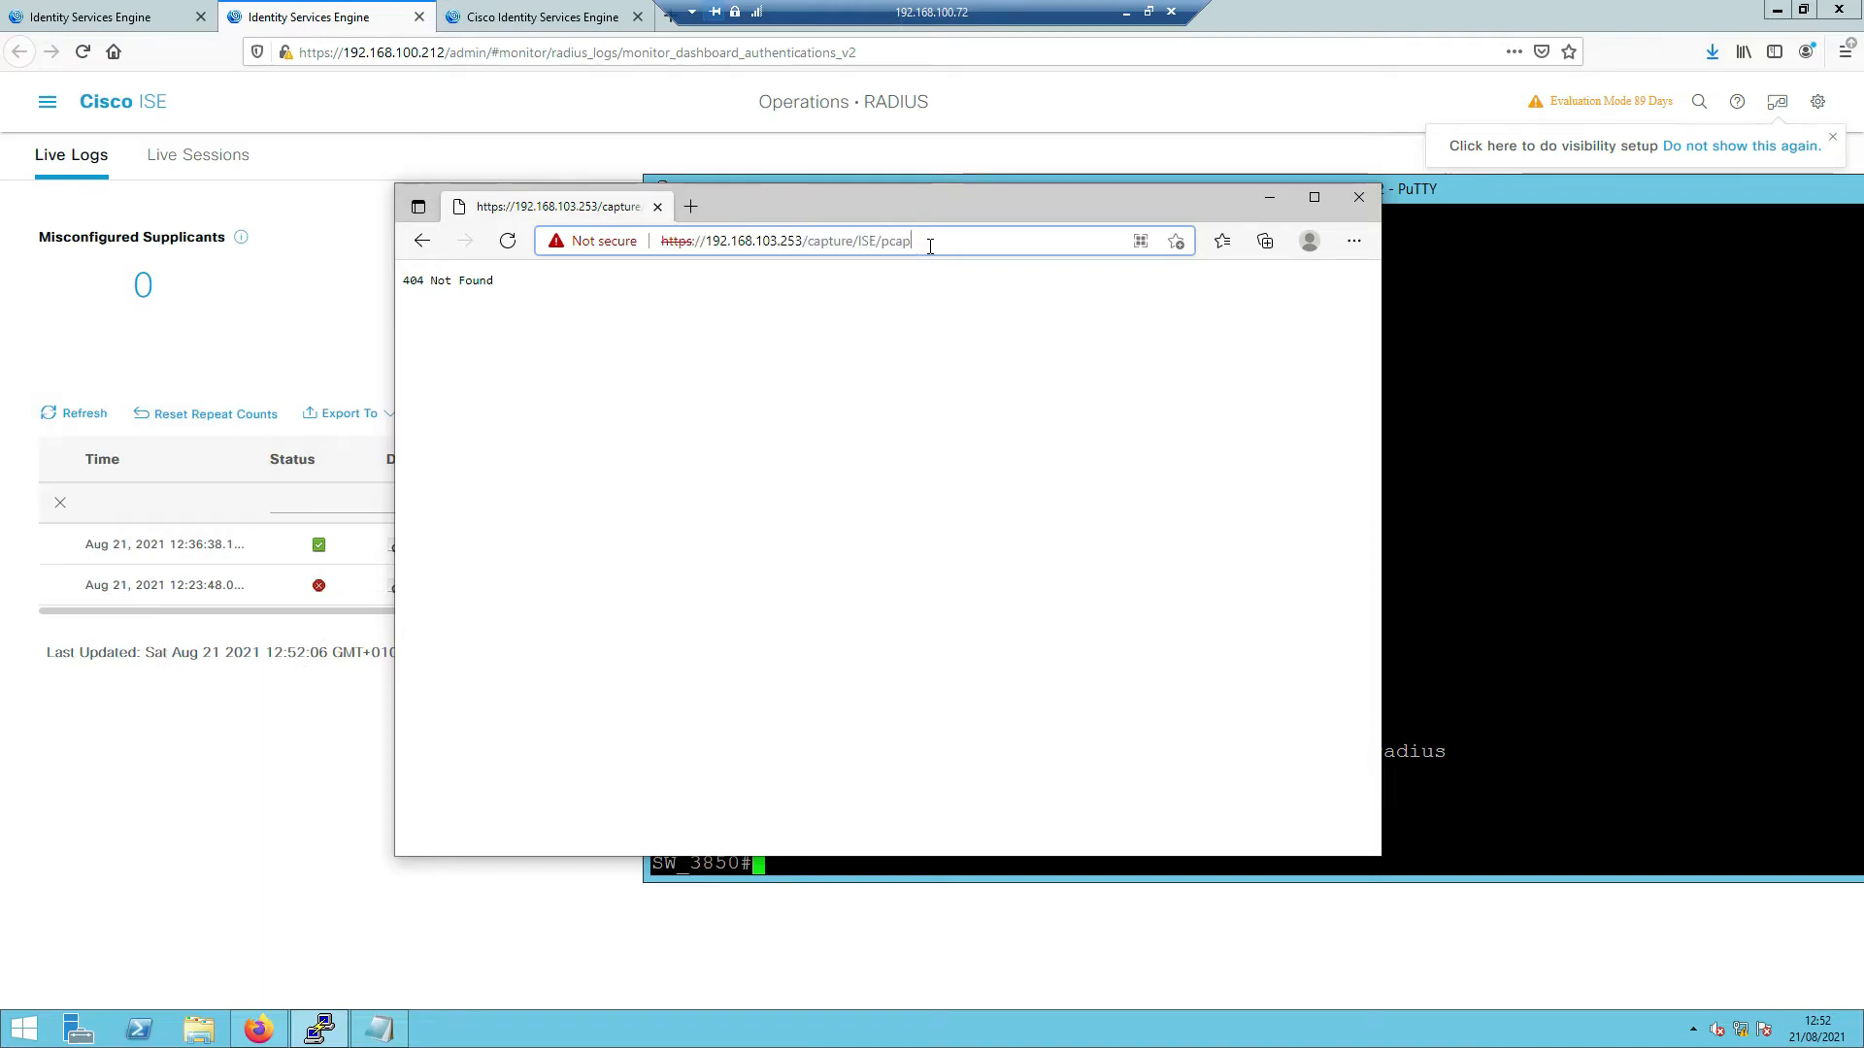
pyautogui.press('Left')
pyautogui.press('Left')
pyautogui.press('Left')
pyautogui.press('Left')
pyautogui.press('Left')
pyautogui.press('Left')
pyautogui.press('Left')
pyautogui.press('Left')
pyautogui.press('Left')
pyautogui.press('Left')
pyautogui.press('Left')
pyautogui.press('Left')
pyautogui.press('Left')
pyautogui.press('Left')
pyautogui.press('Left')
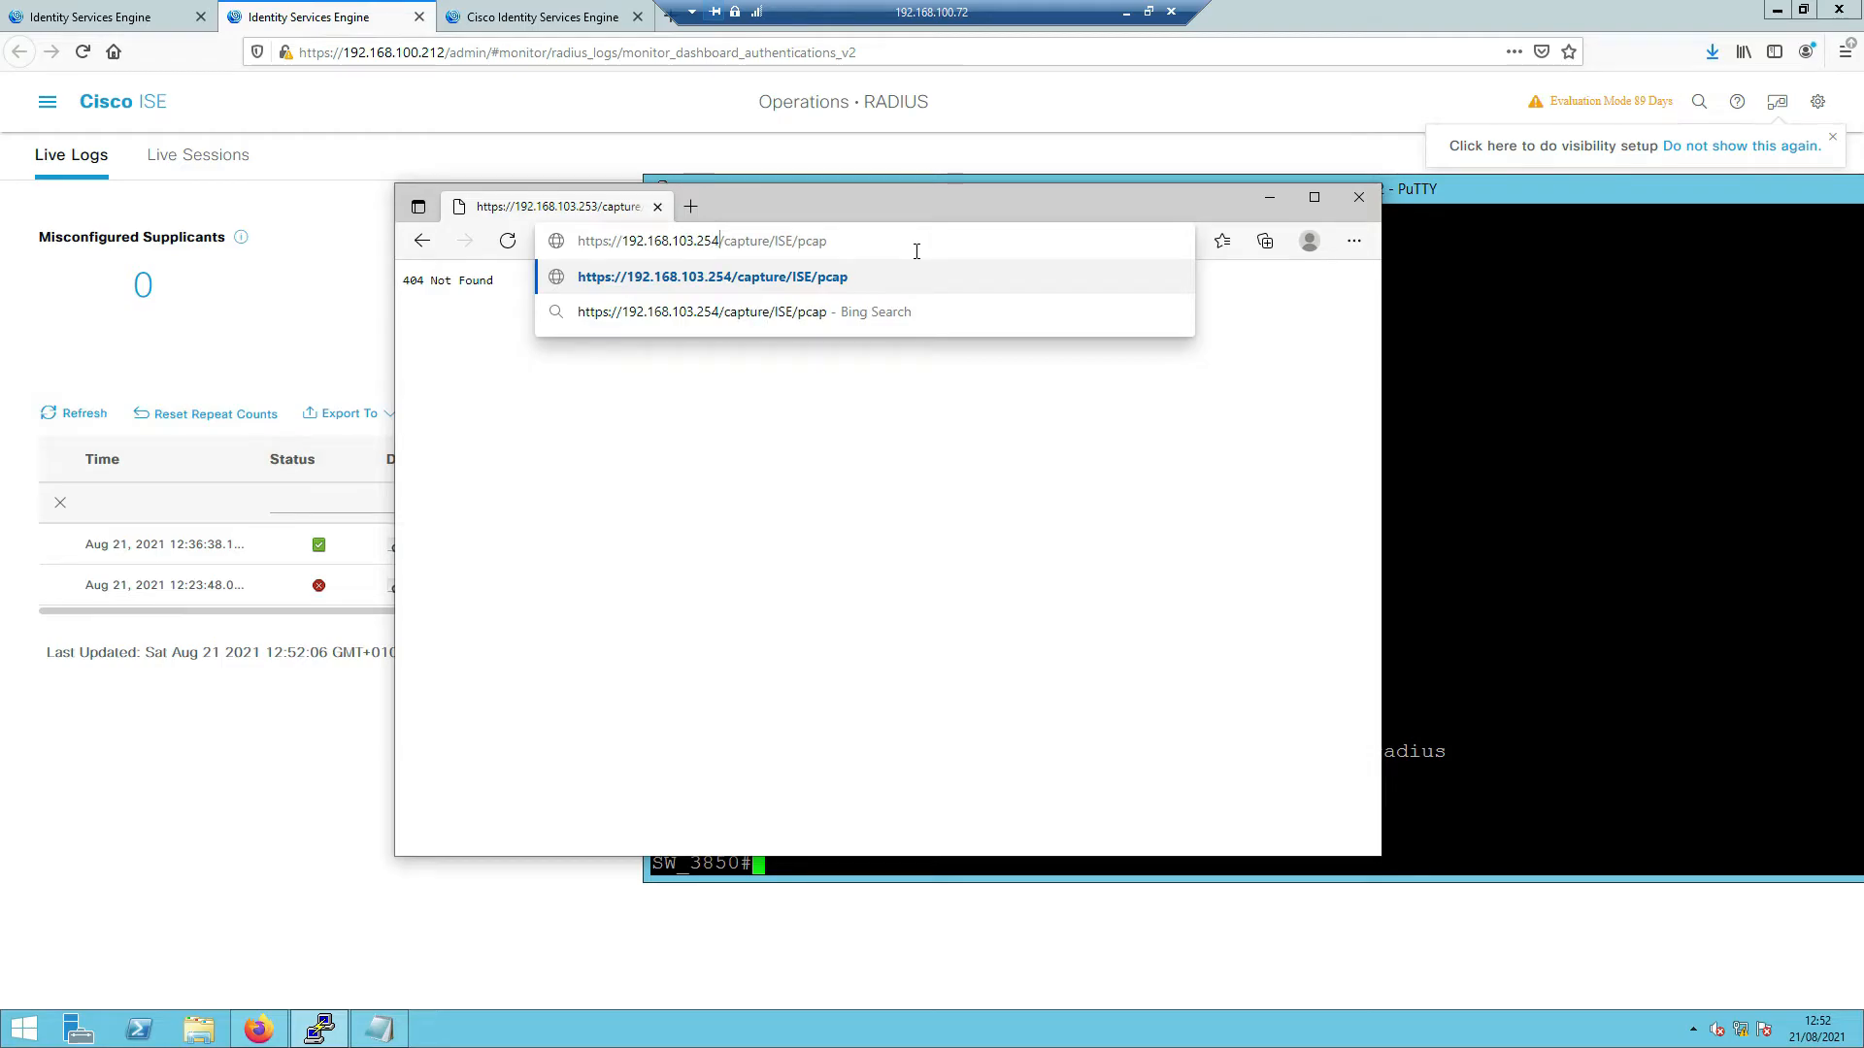
# - Load 192.168.103.254/capture/ISE/pcap, bypass the certificate warning and sign in with the site's username and password
pyautogui.press('Return')
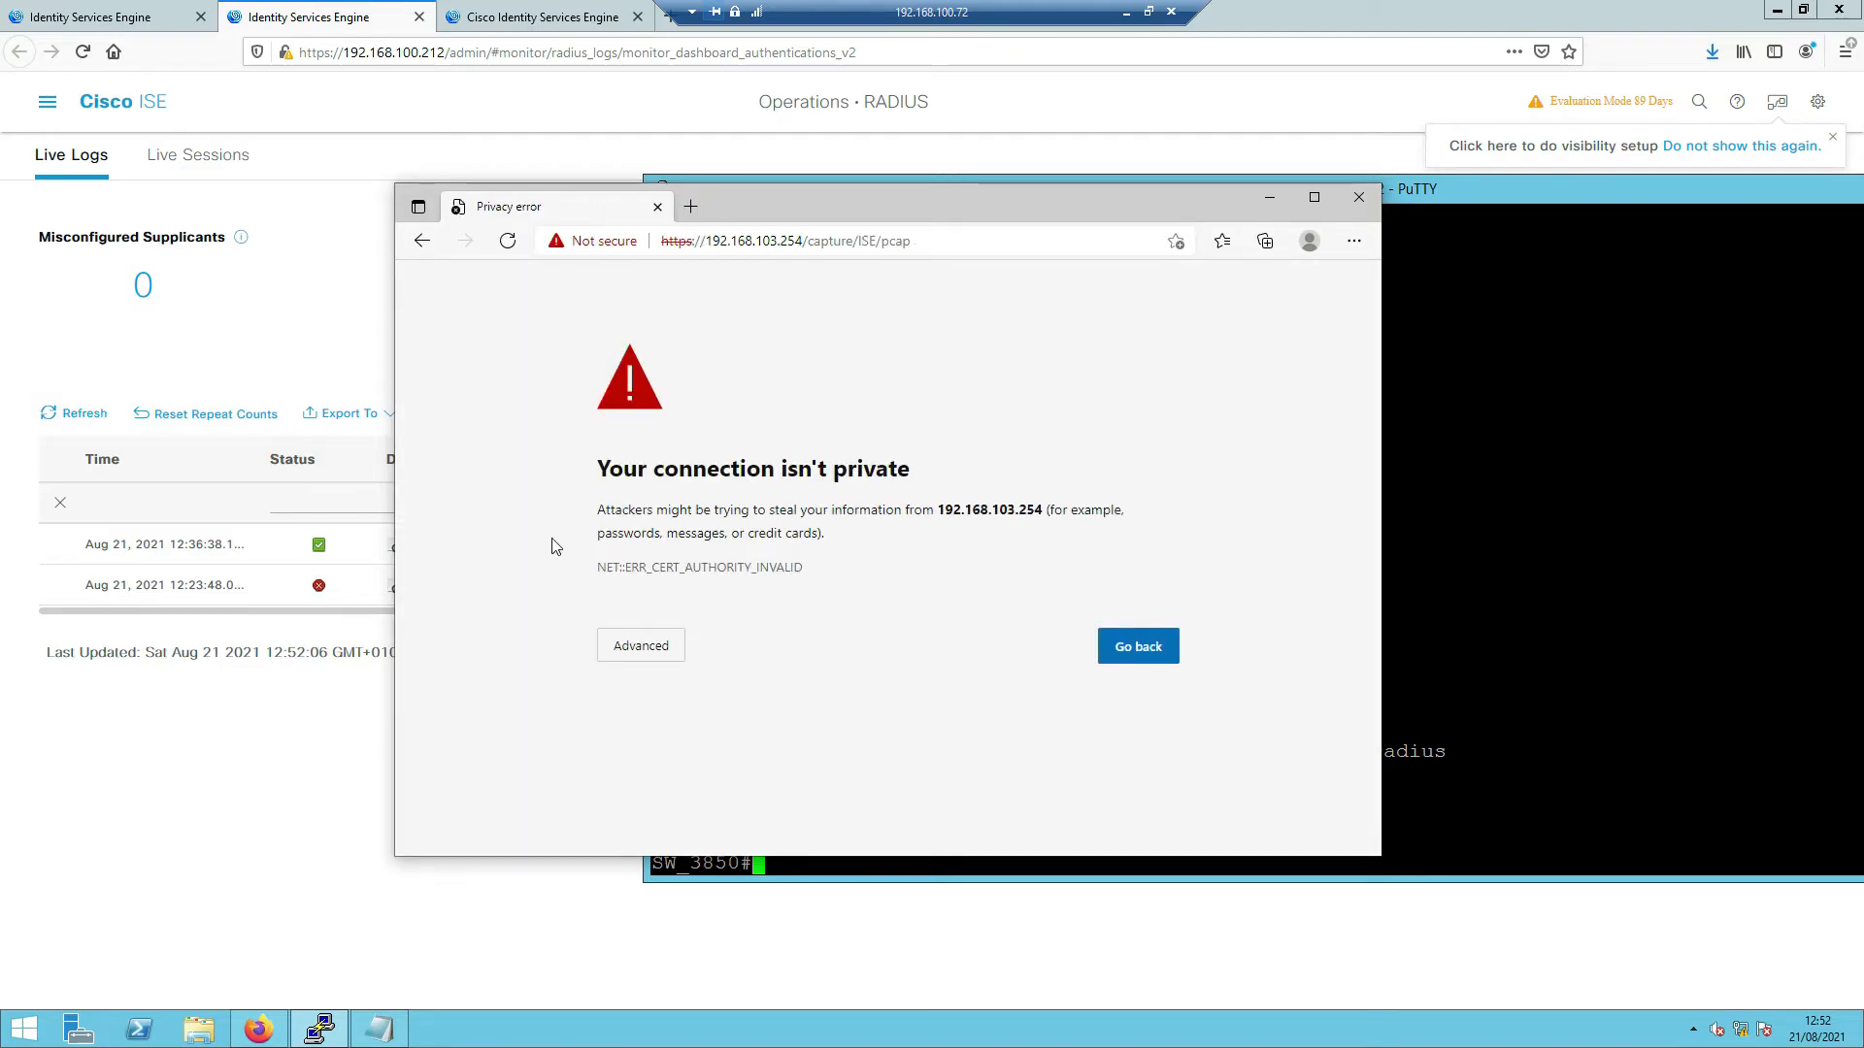
pyautogui.click(680, 658)
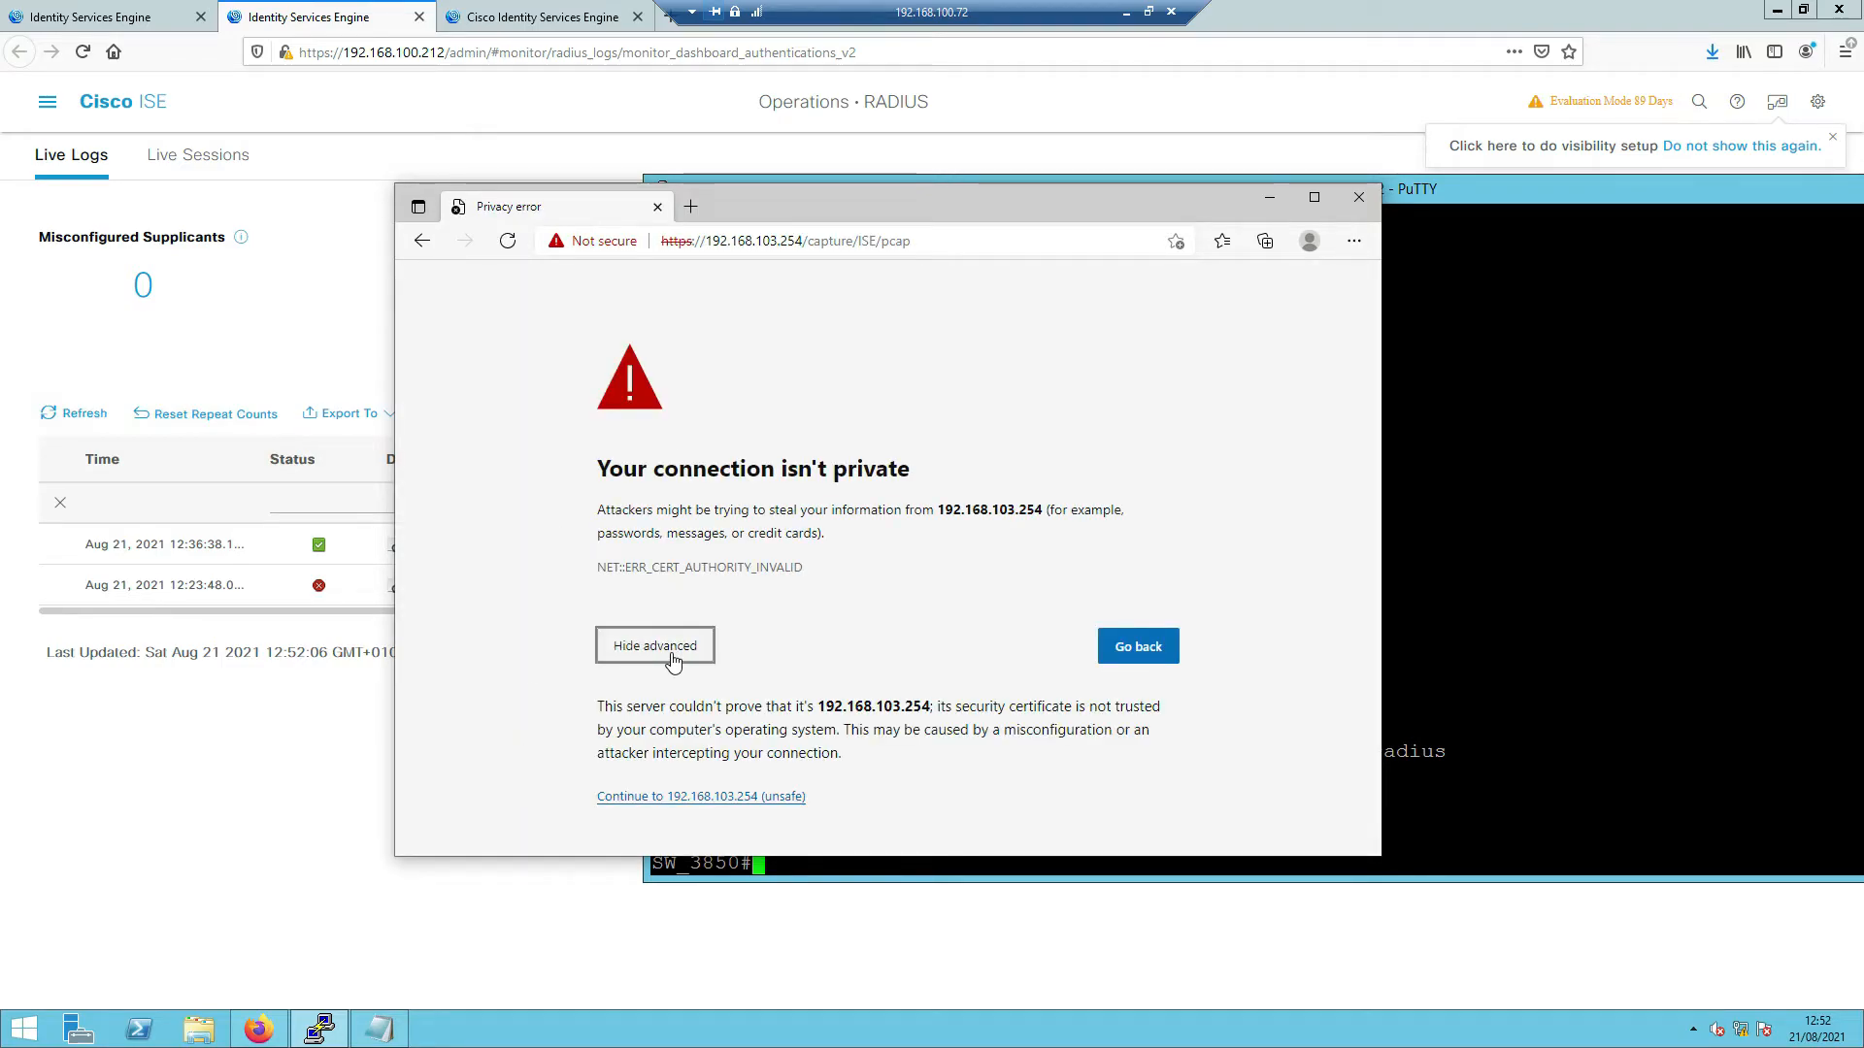
pyautogui.click(677, 798)
pyautogui.write('sheraz')
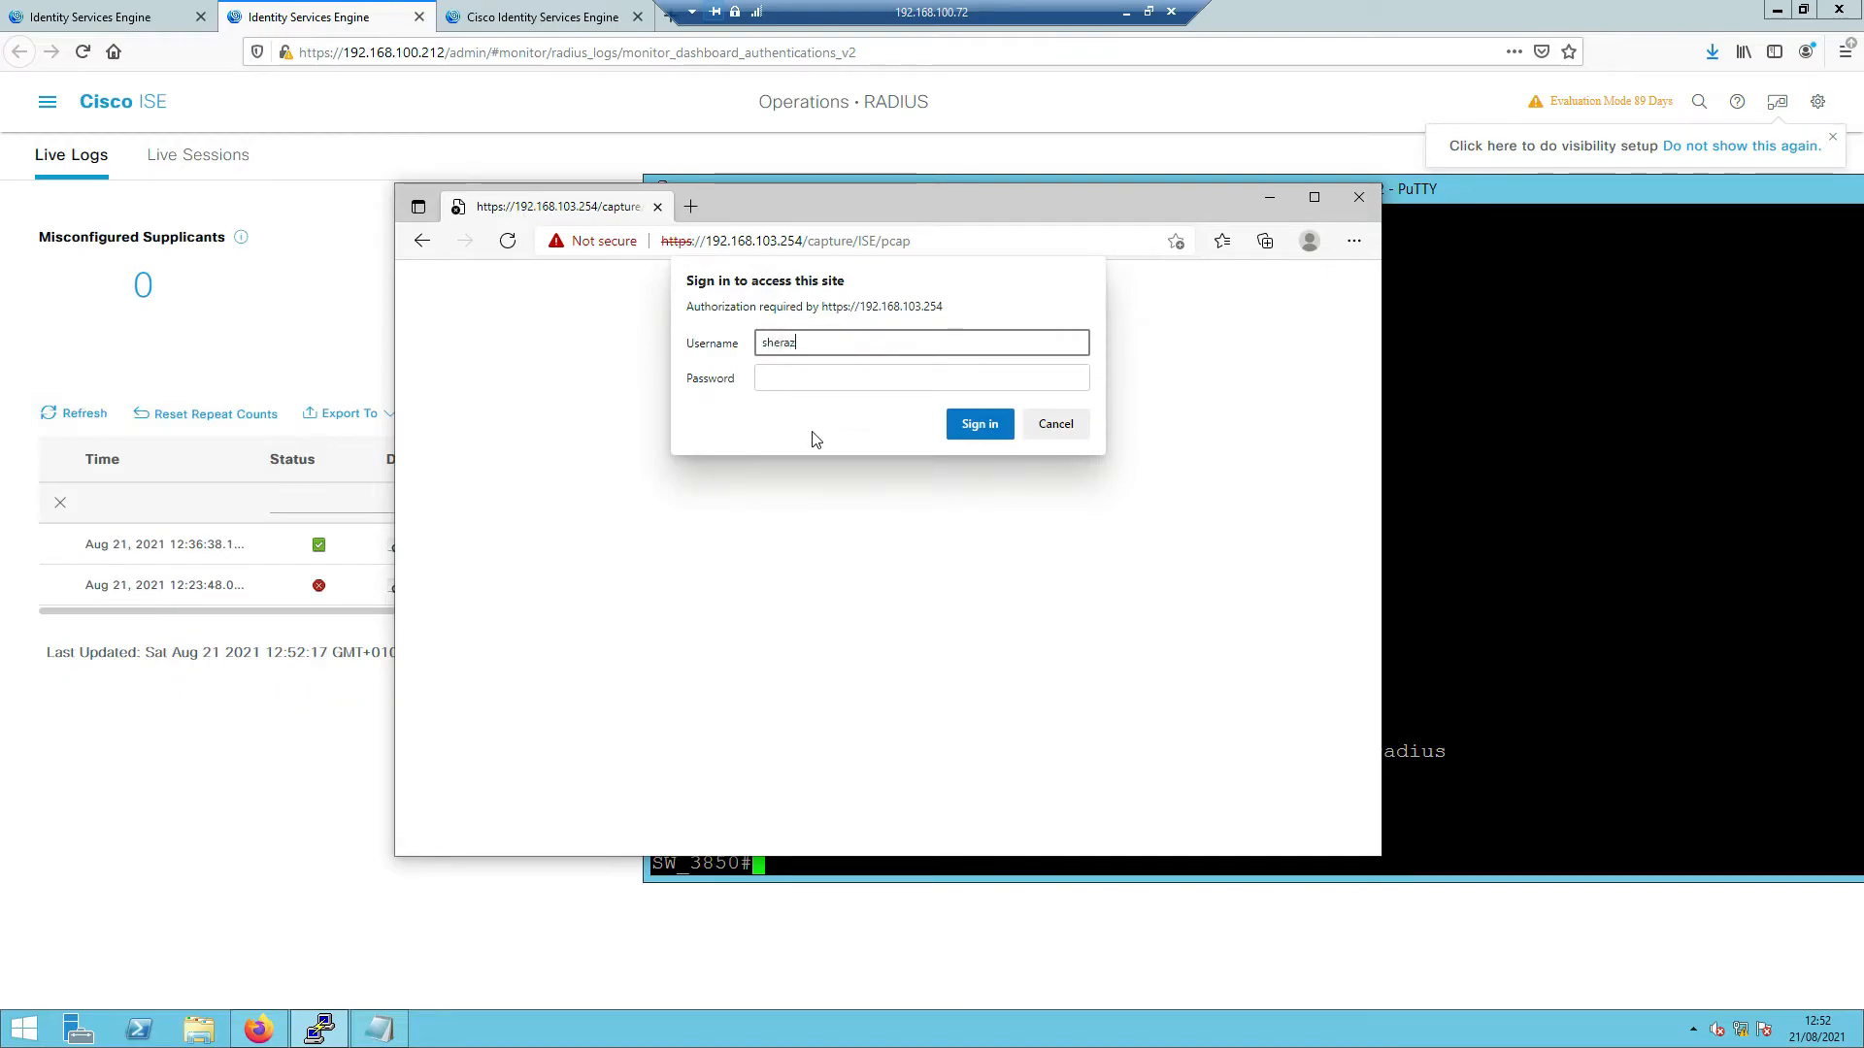
pyautogui.press('Tab')
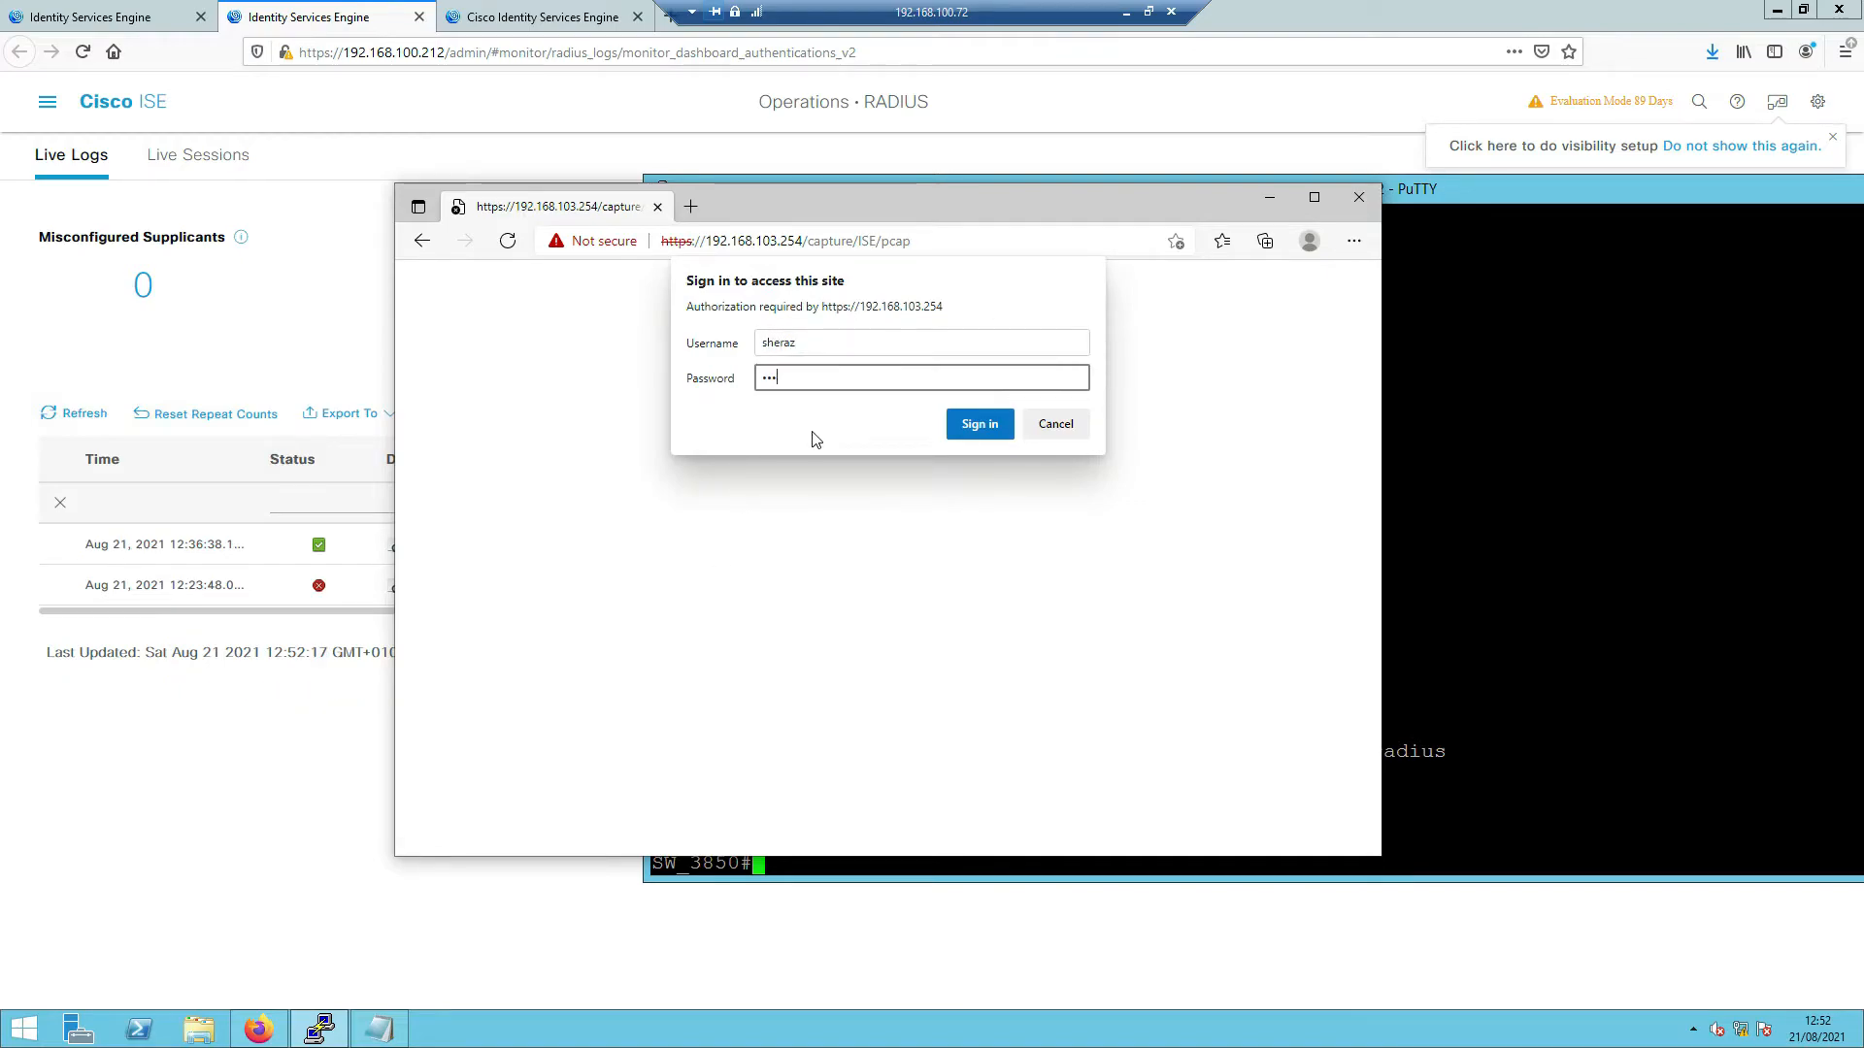
pyautogui.press('Return')
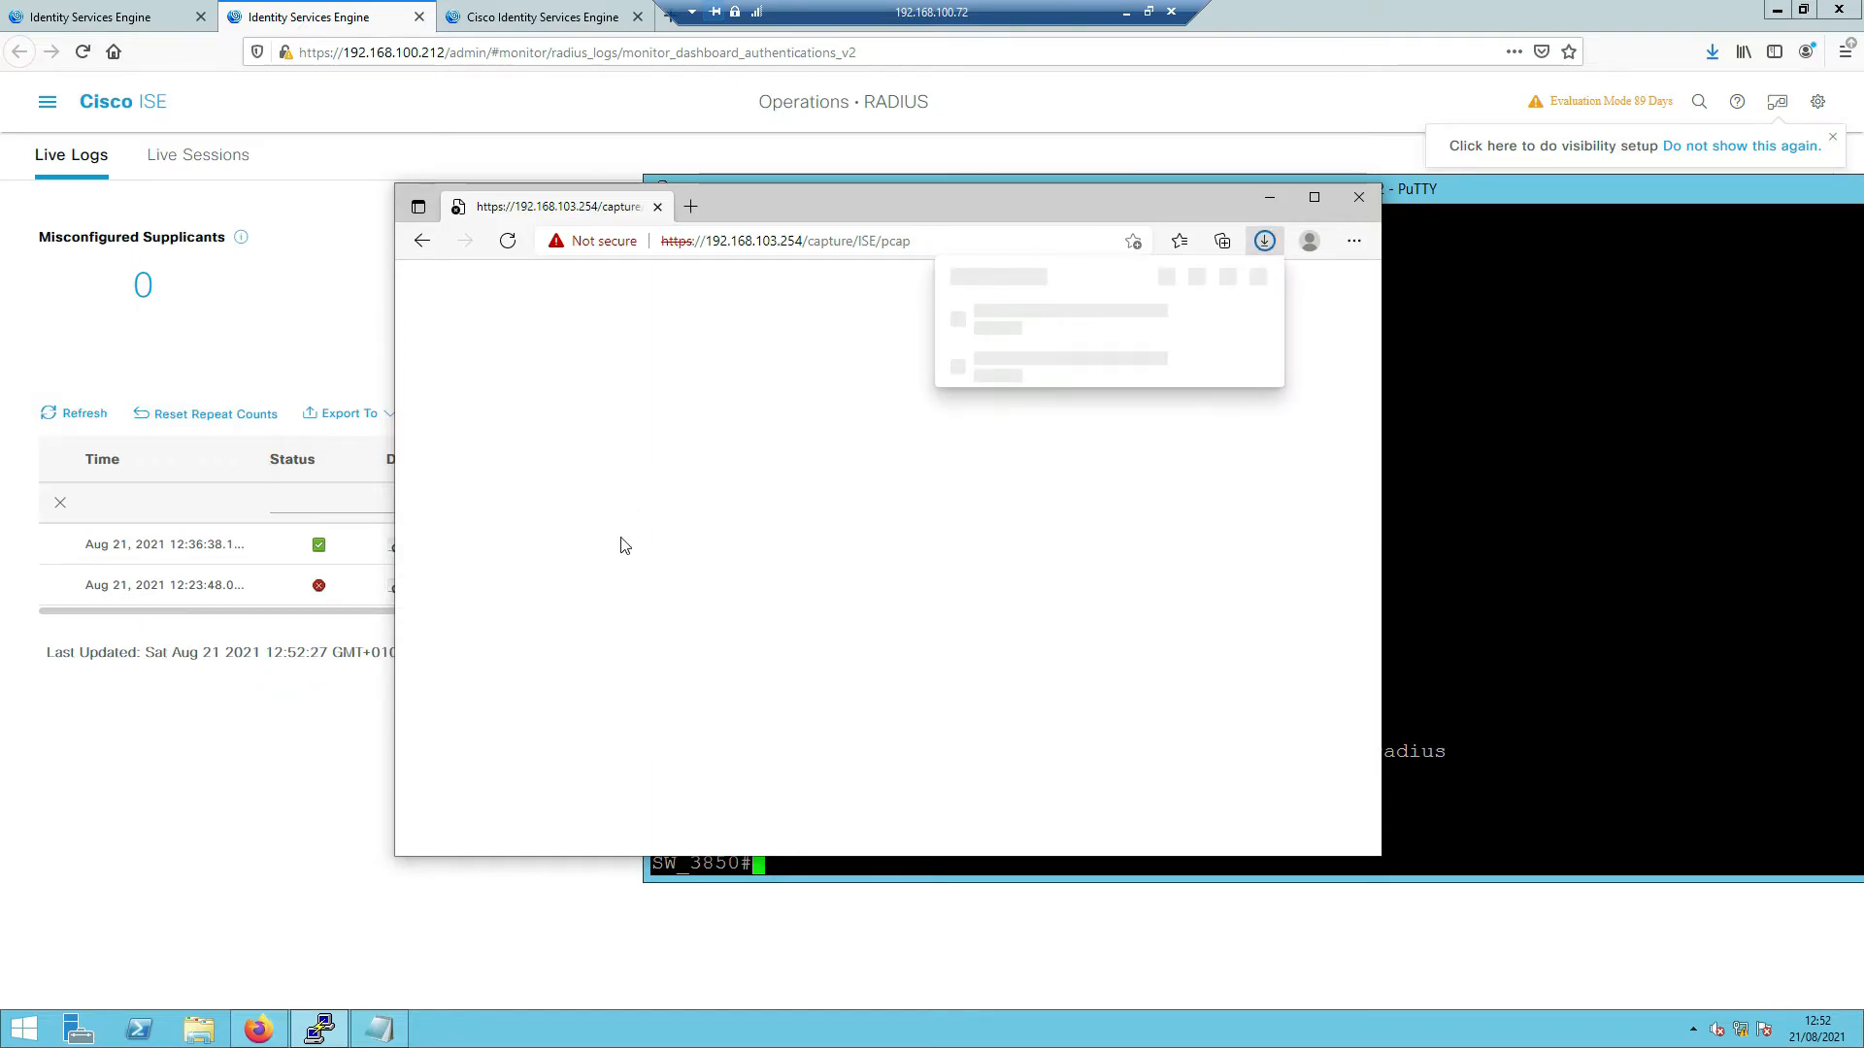
# - Check the finished capture download and close the downloads list
pyautogui.click(1265, 242)
pyautogui.click(1265, 241)
pyautogui.click(776, 508)
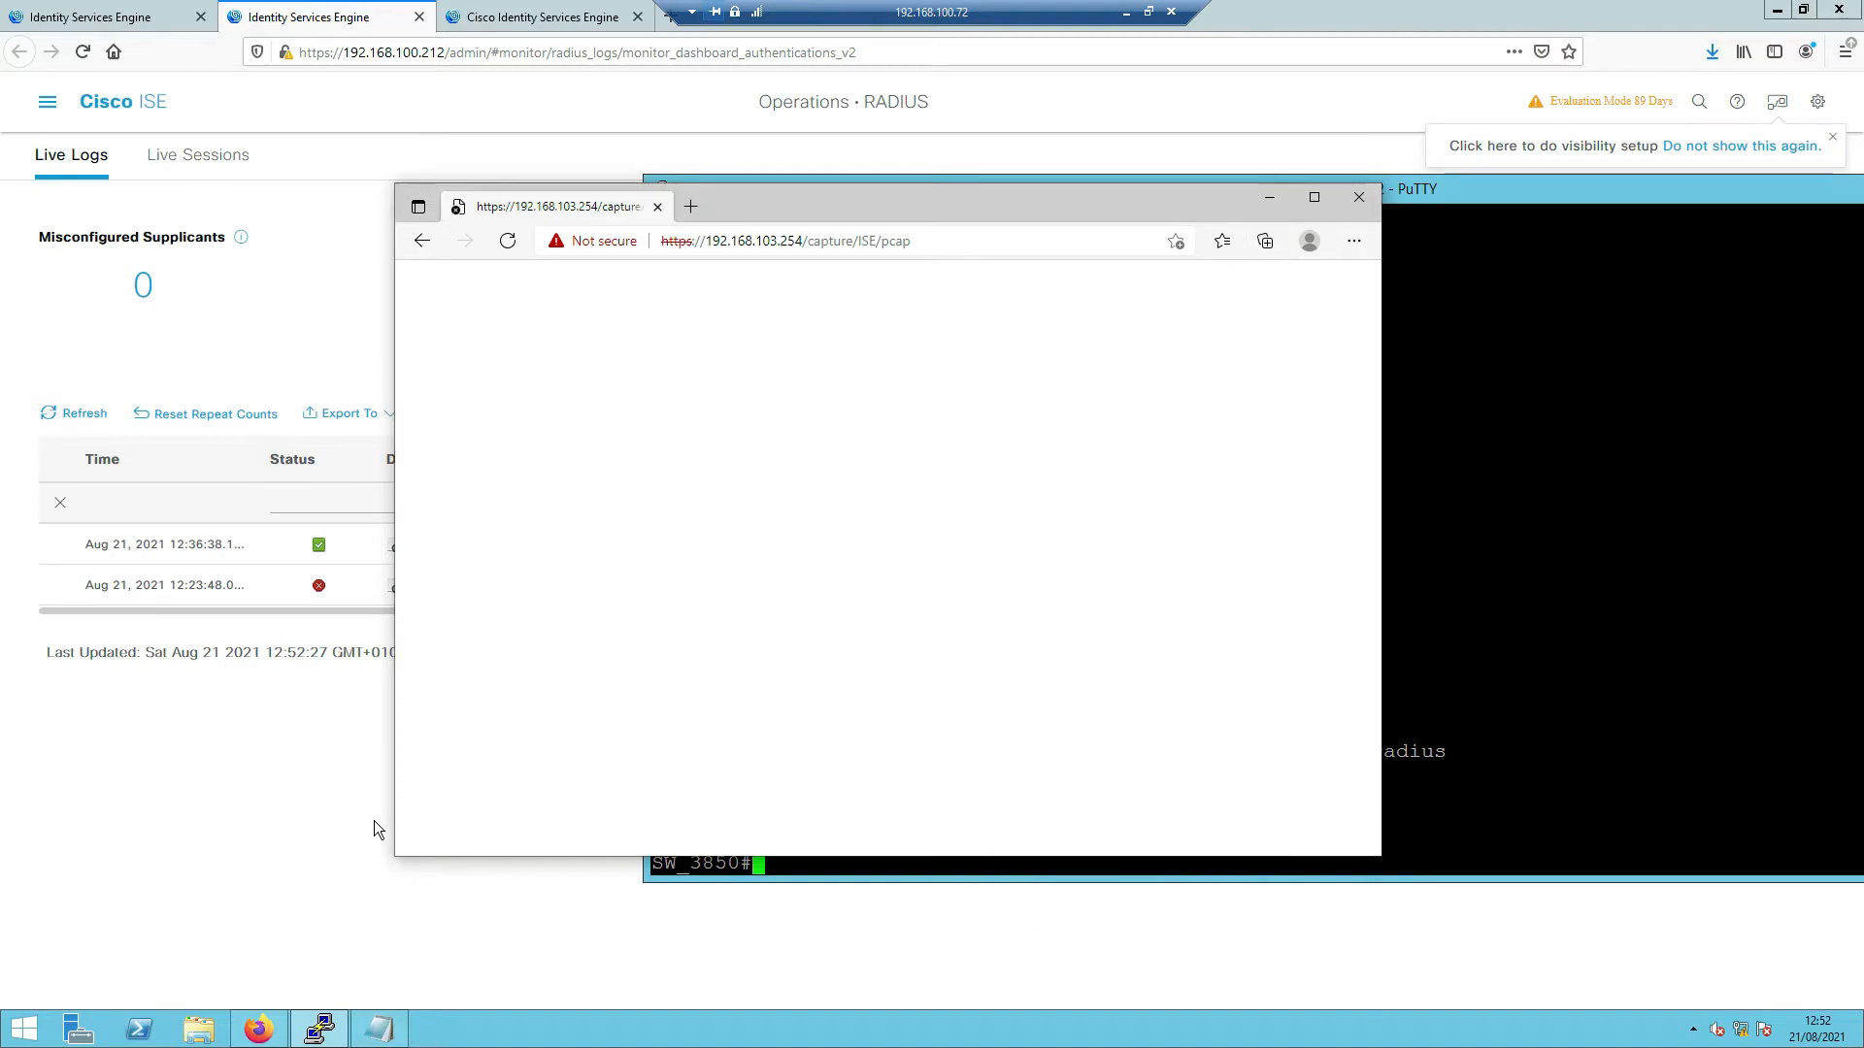
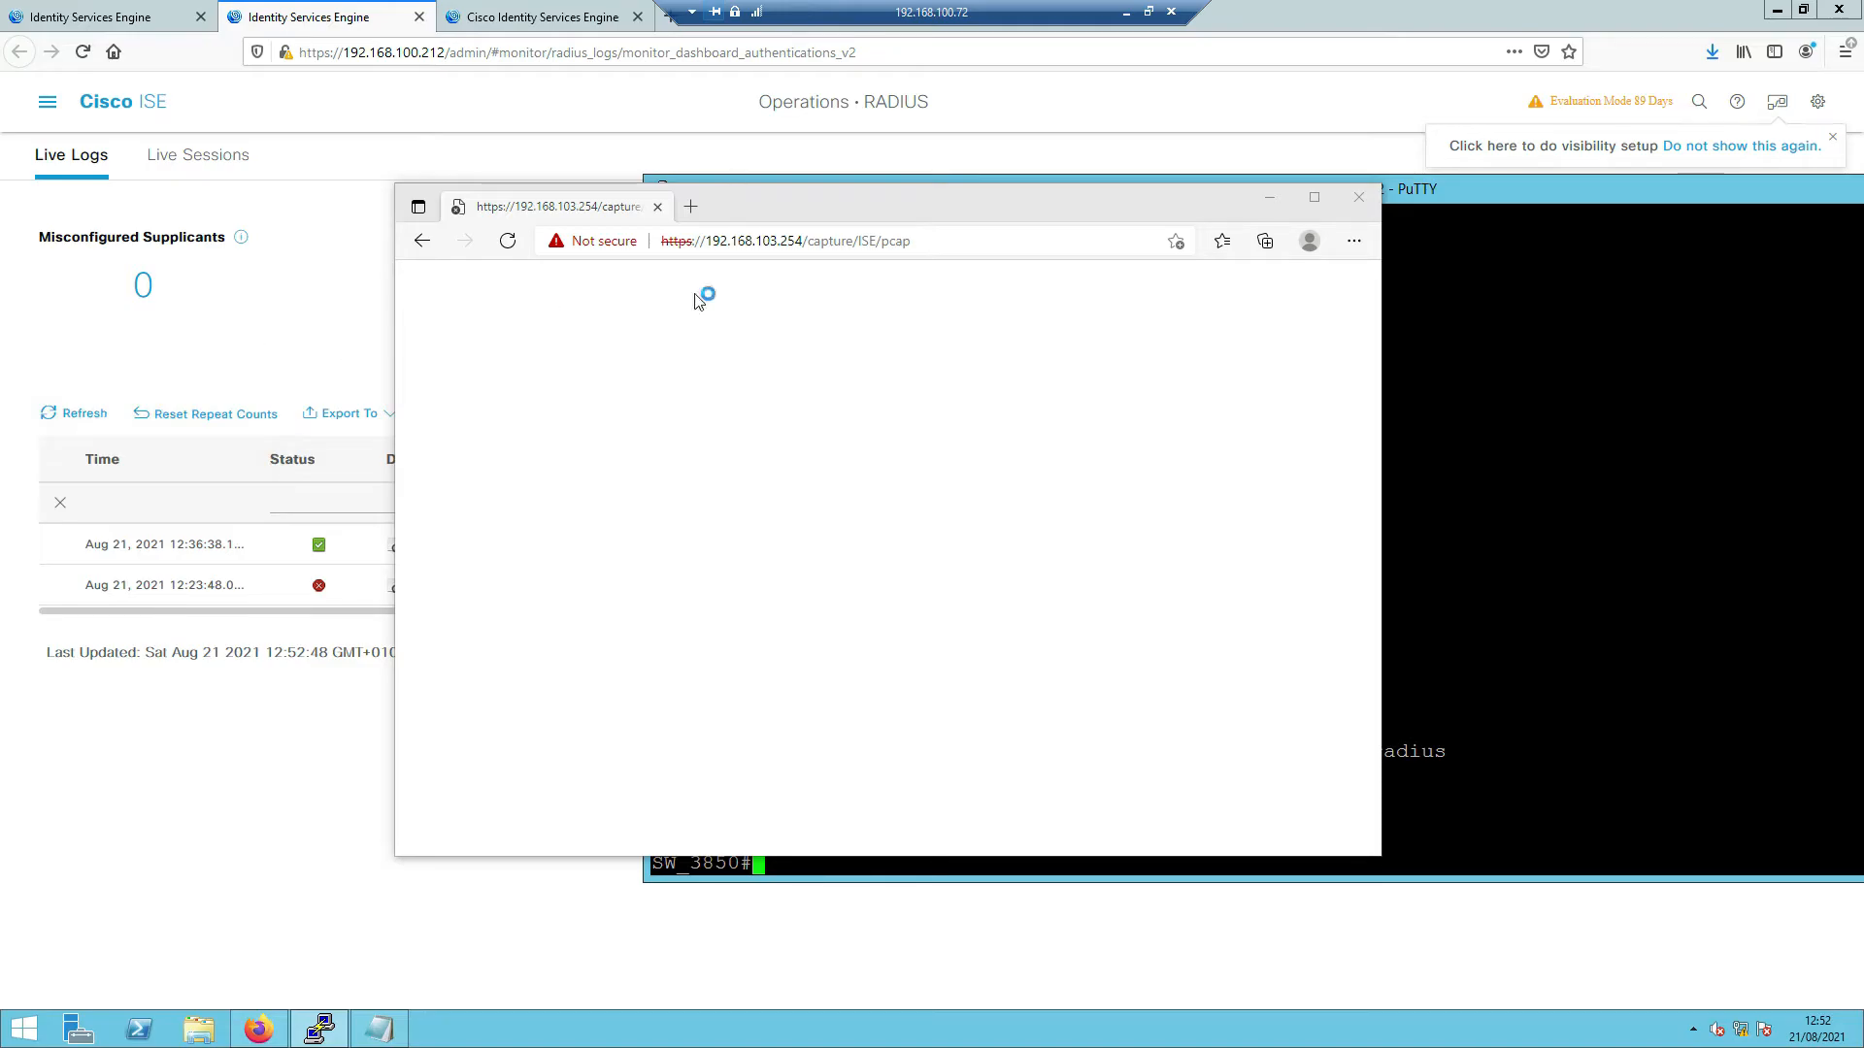
# - Minimize the Edge capture page and maximize the ISE3.pcap capture in Wireshark
pyautogui.click(1259, 204)
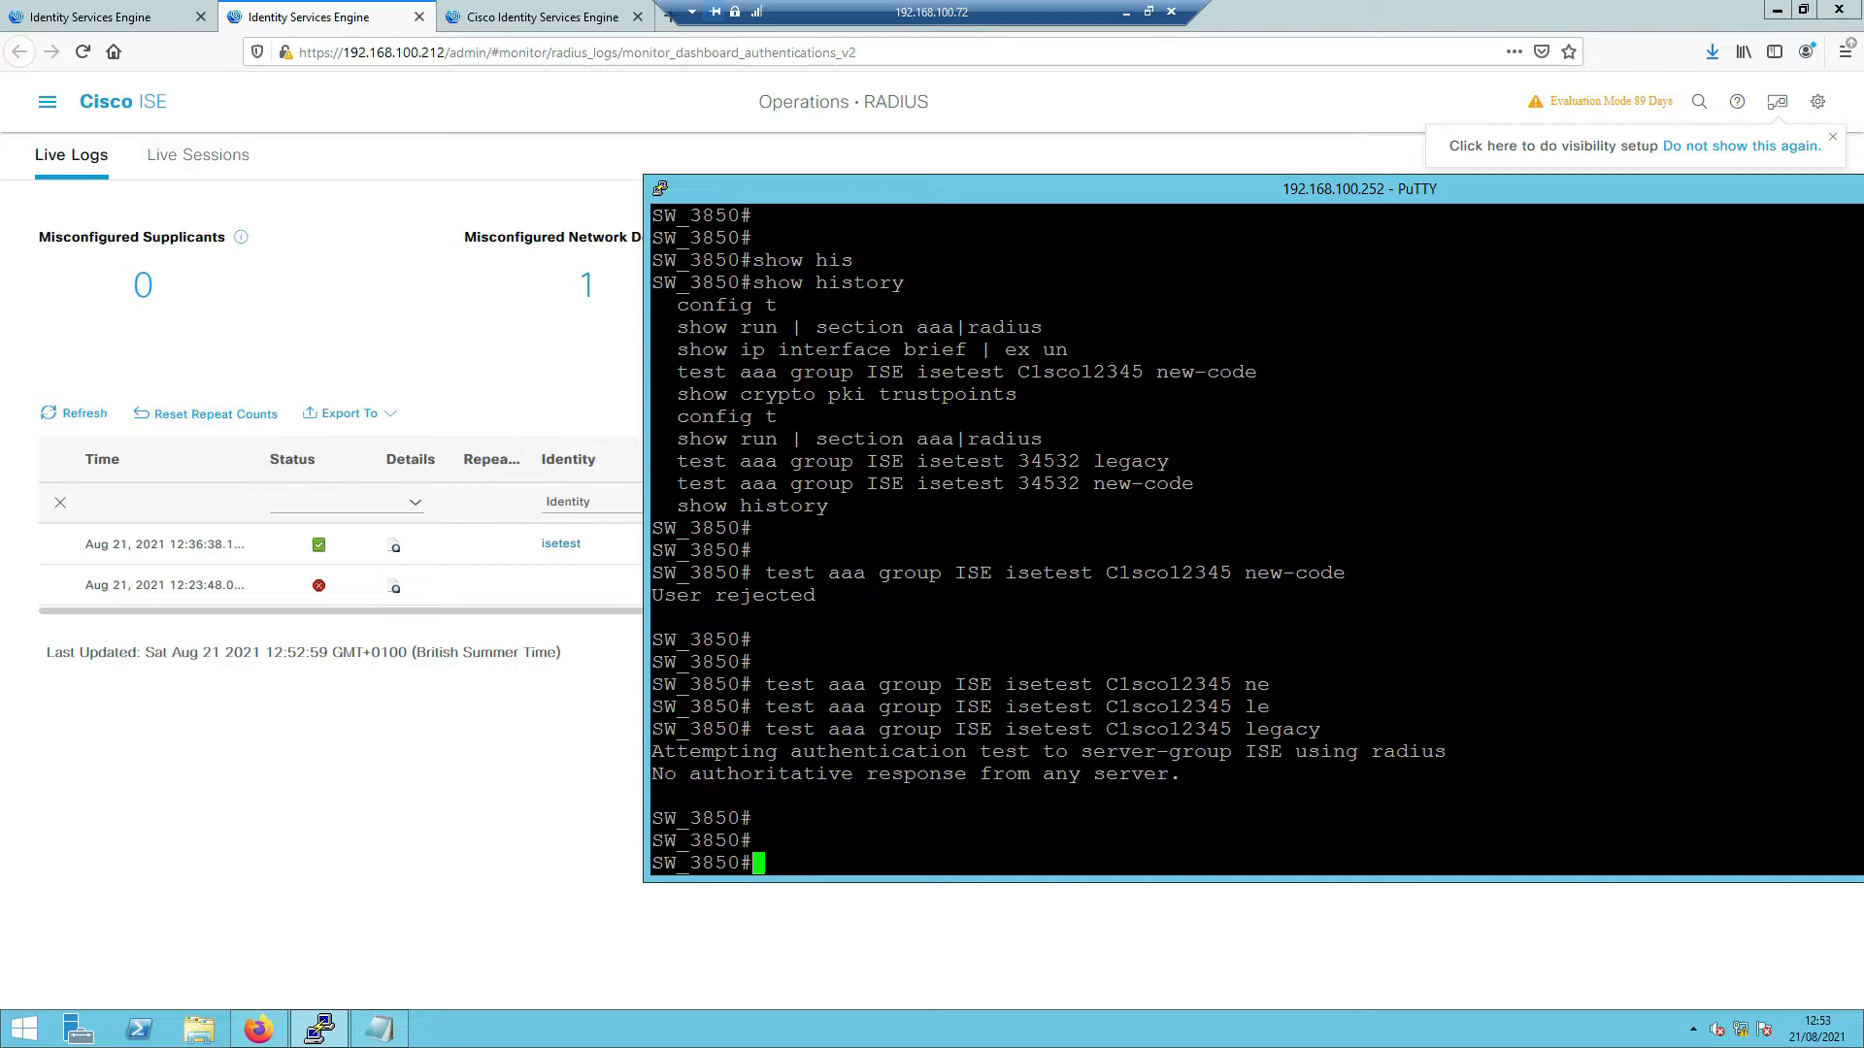
pyautogui.moveTo(0, 184); pyautogui.dragTo(796, 0)
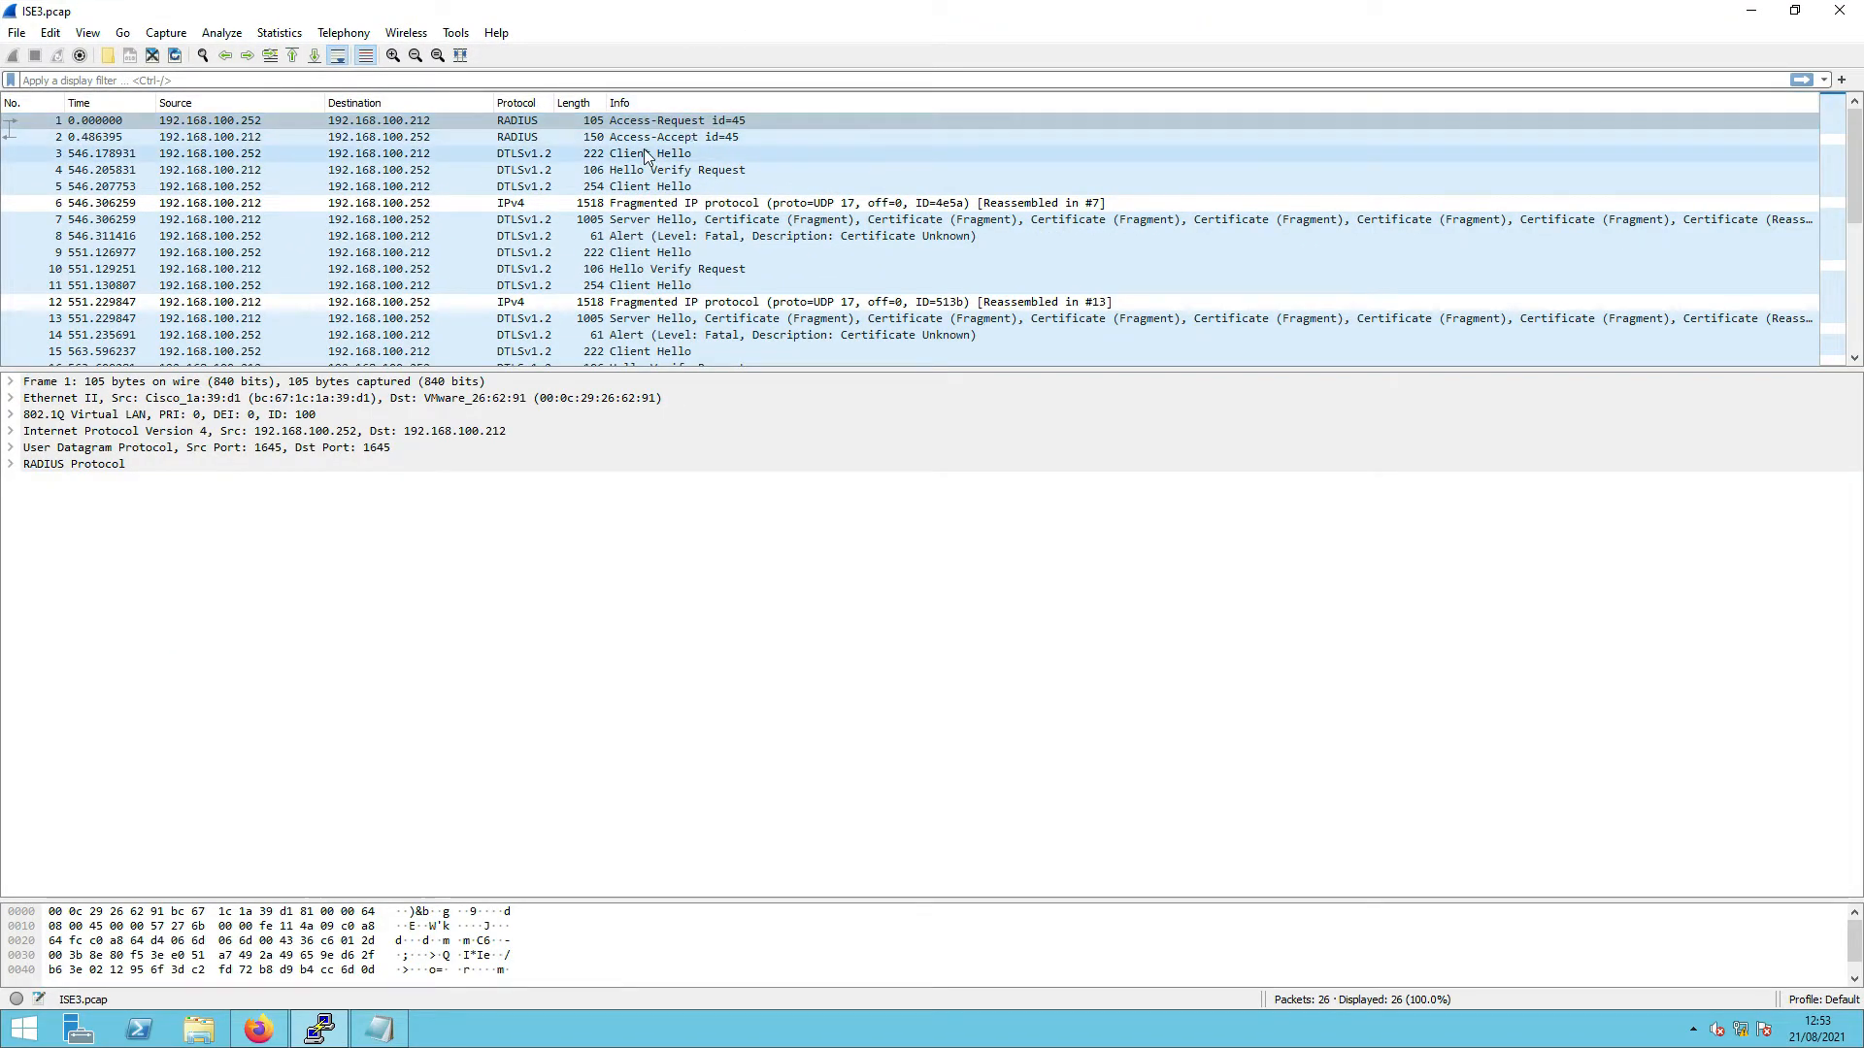
# - Inspect RADIUS Access-Accept packet 2, then the first DTLS Client Hello, packet 3
pyautogui.scroll(-3, 645, 158)
pyautogui.scroll(-1, 645, 157)
pyautogui.scroll(4, 646, 157)
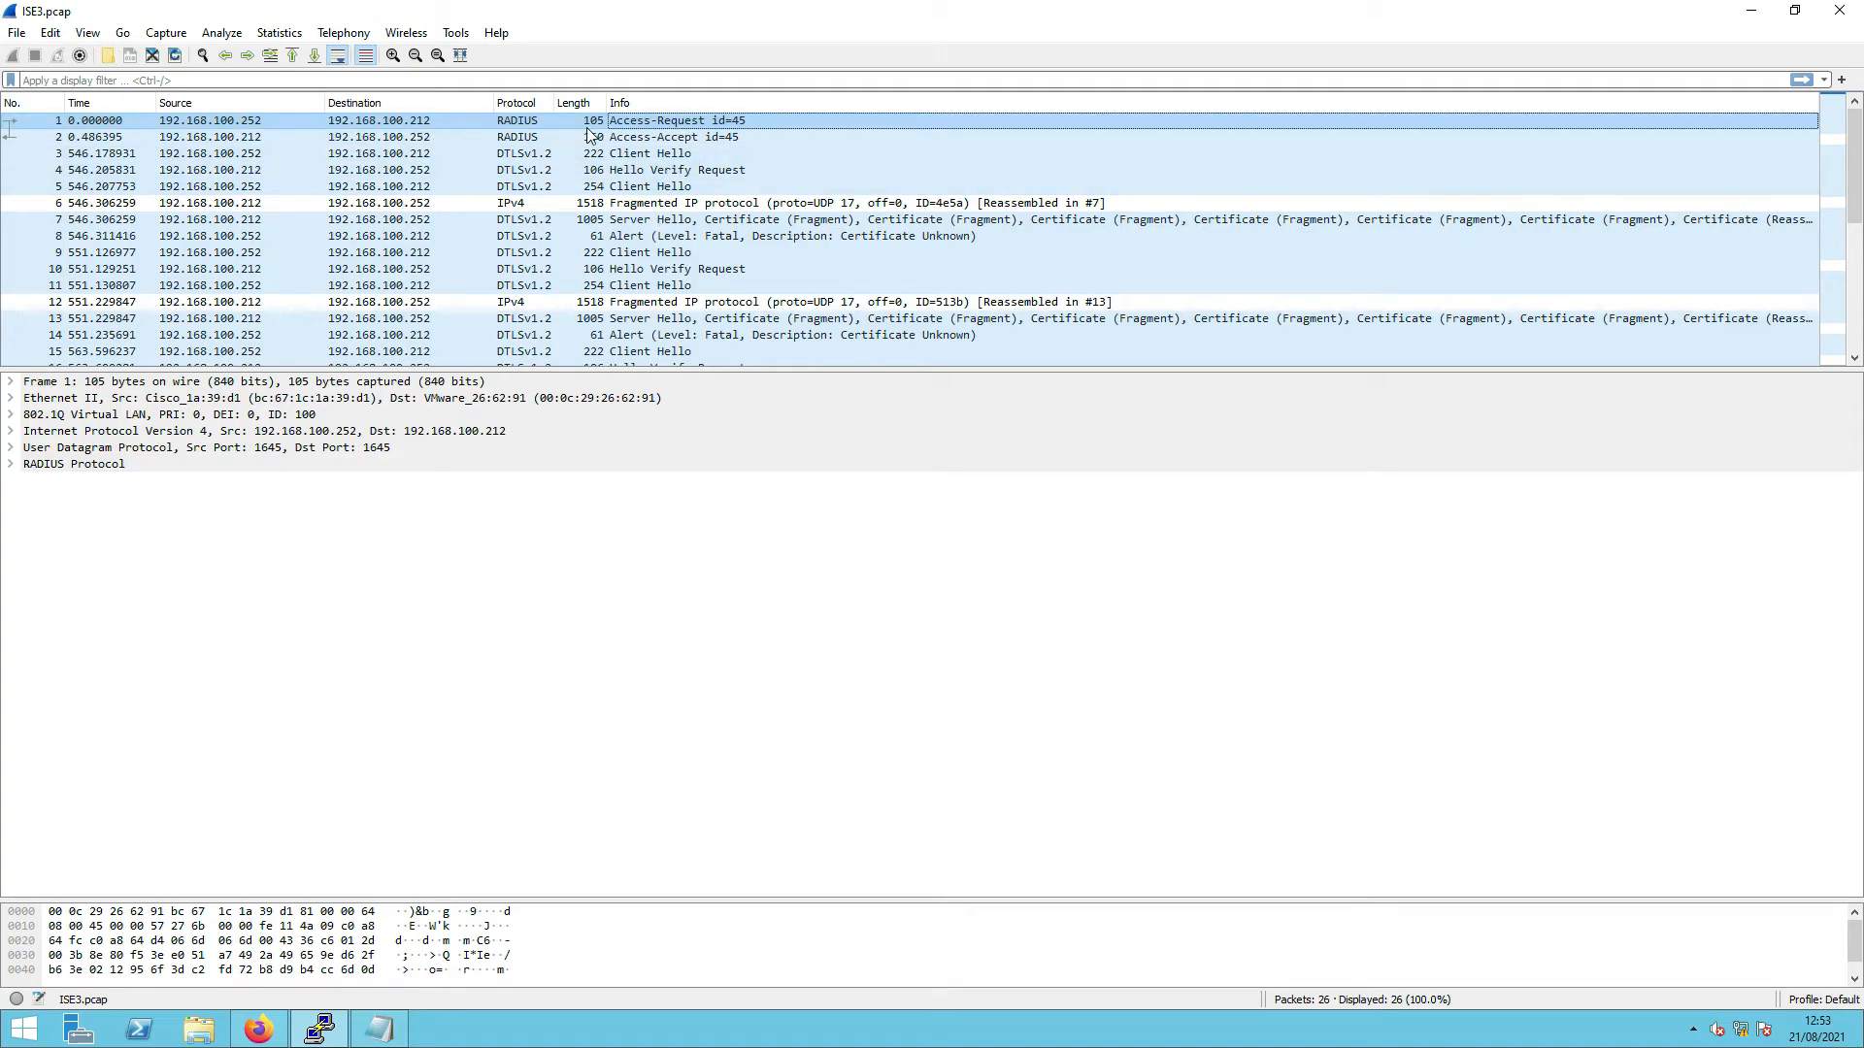
pyautogui.click(670, 139)
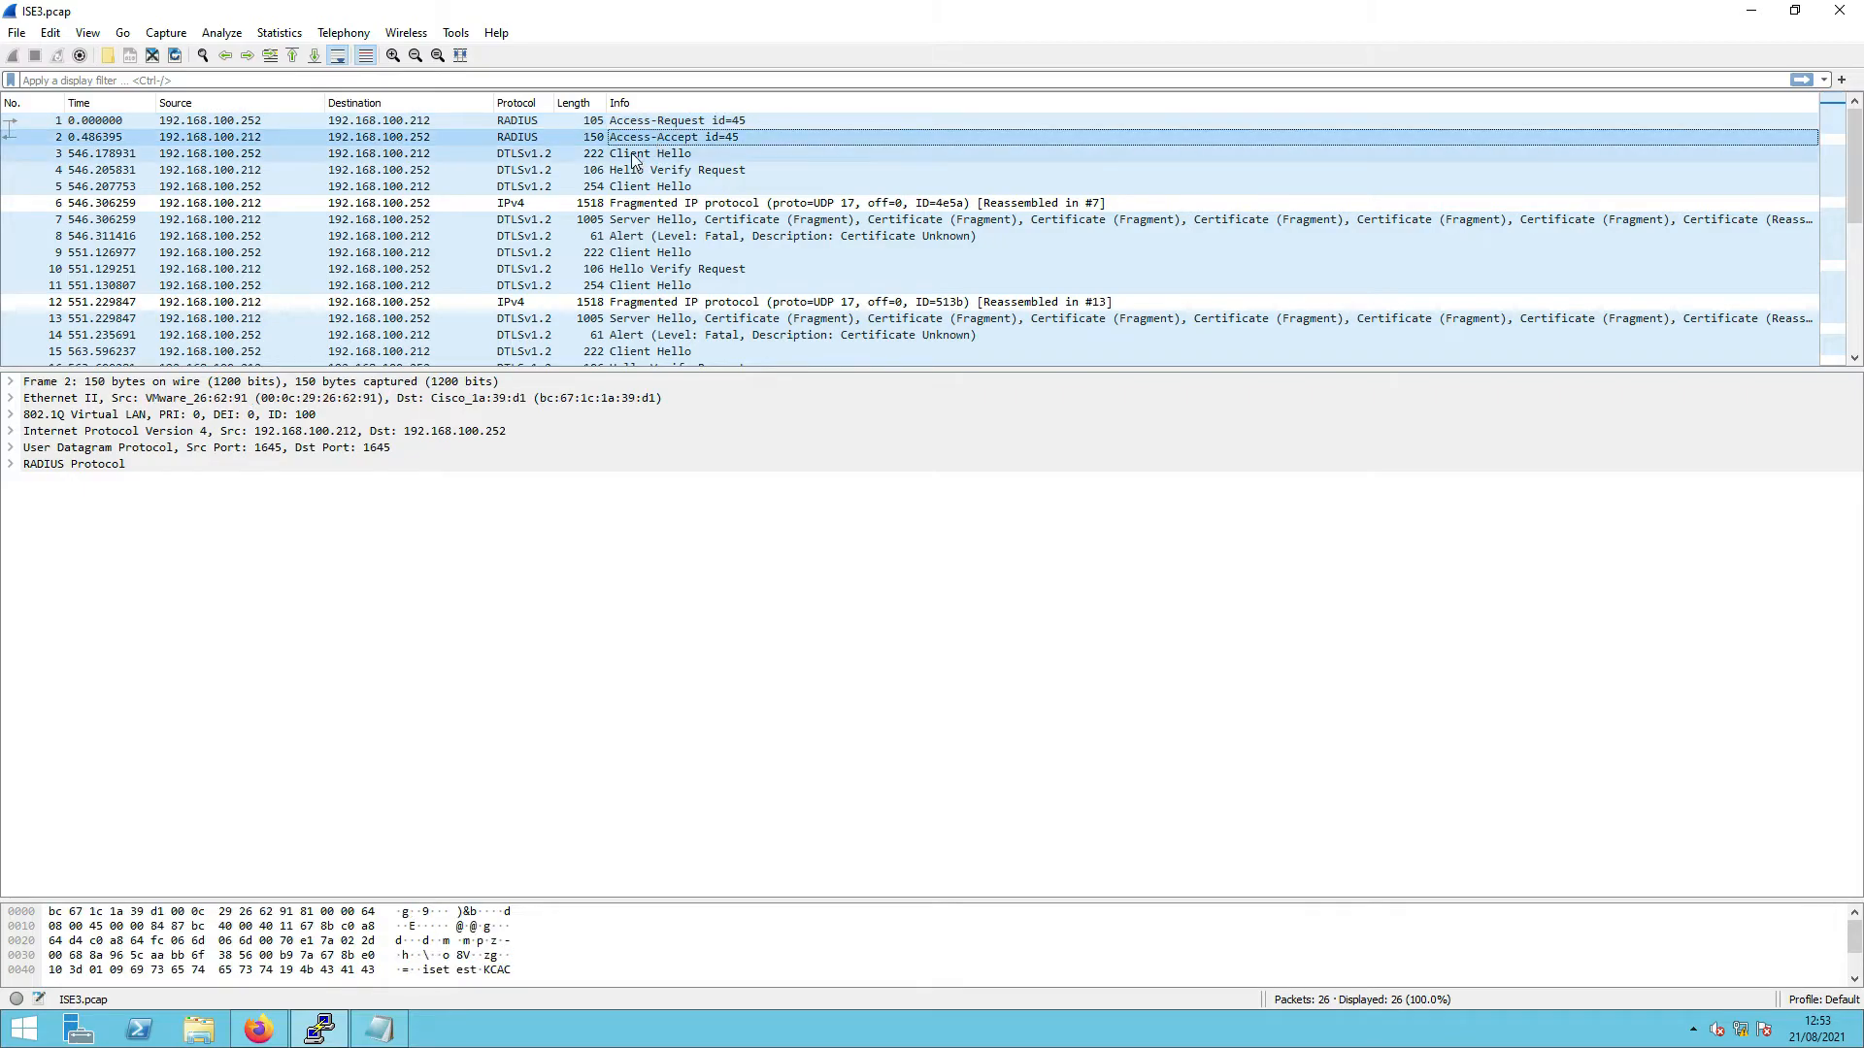
pyautogui.click(623, 158)
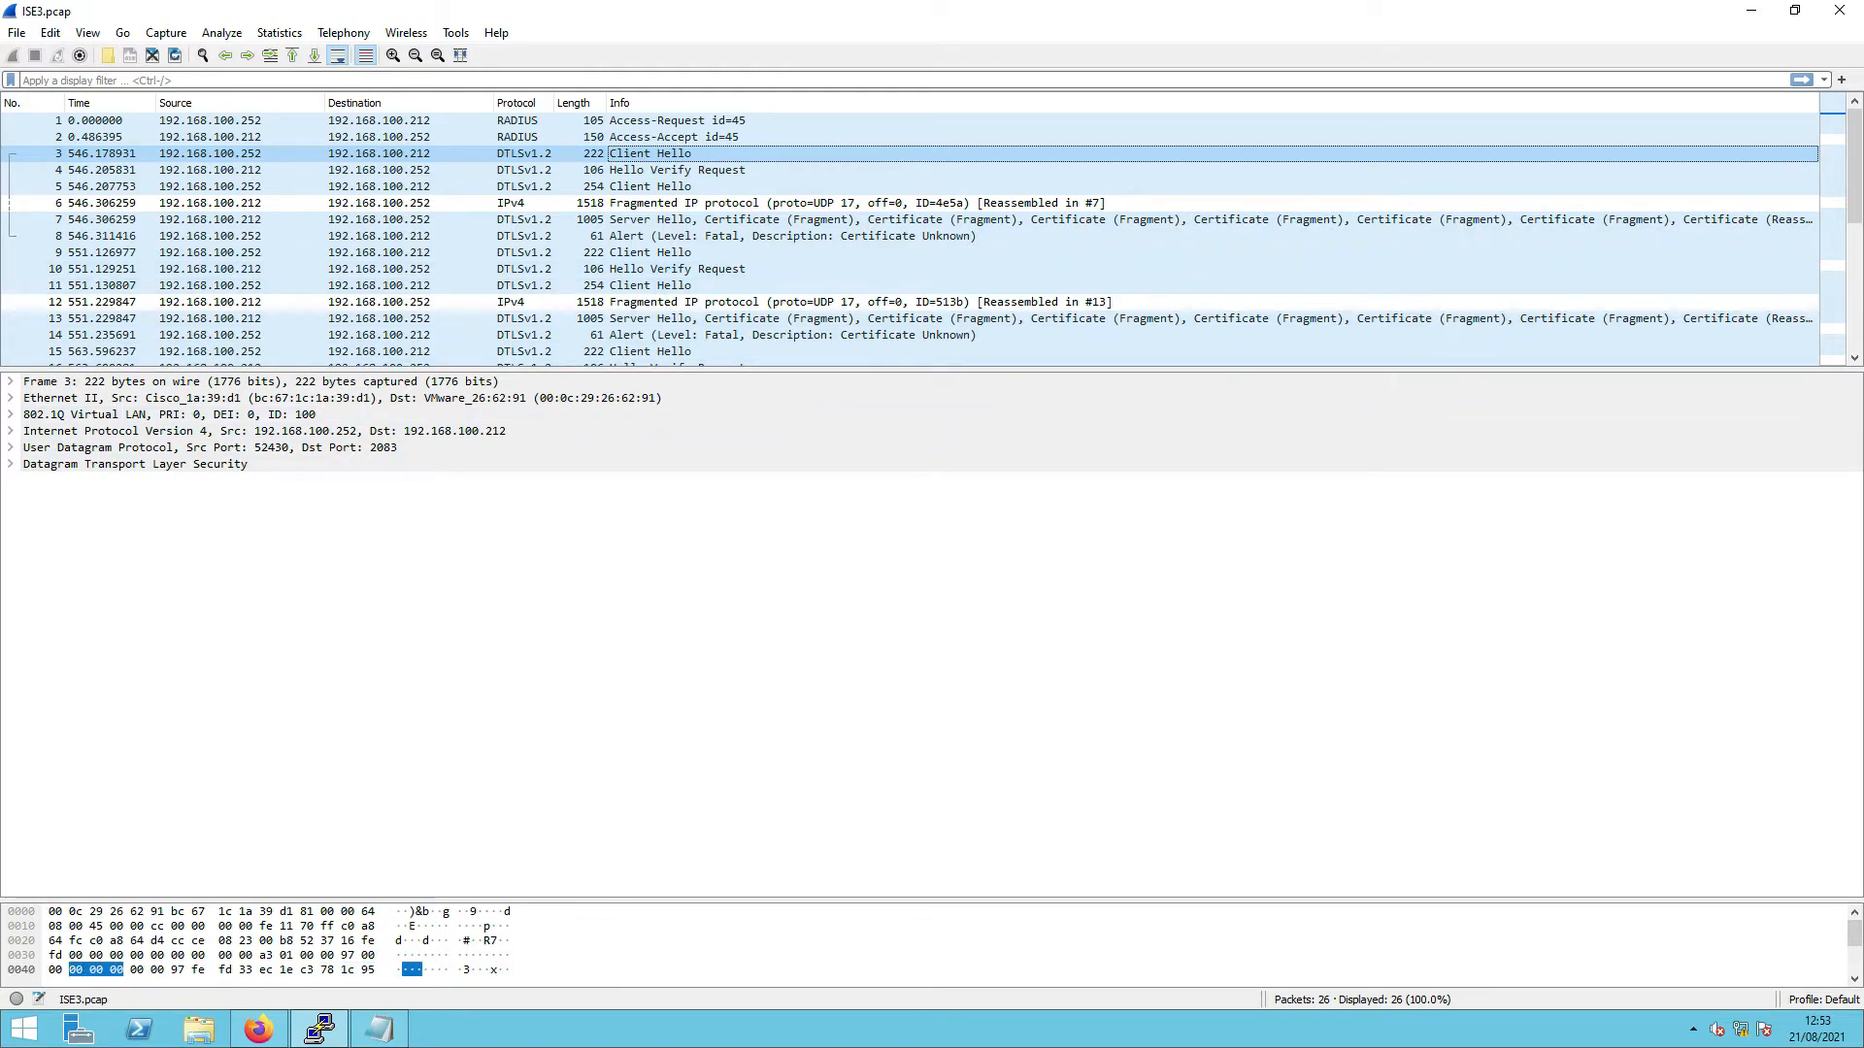
# - Compare with the ISE_DTLS.png RADIUS DTLS diagram, then return to packet 3 in Wireshark
pyautogui.hotkey('alt', 'Tab')
pyautogui.moveTo(661, 78); pyautogui.dragTo(615, 437)
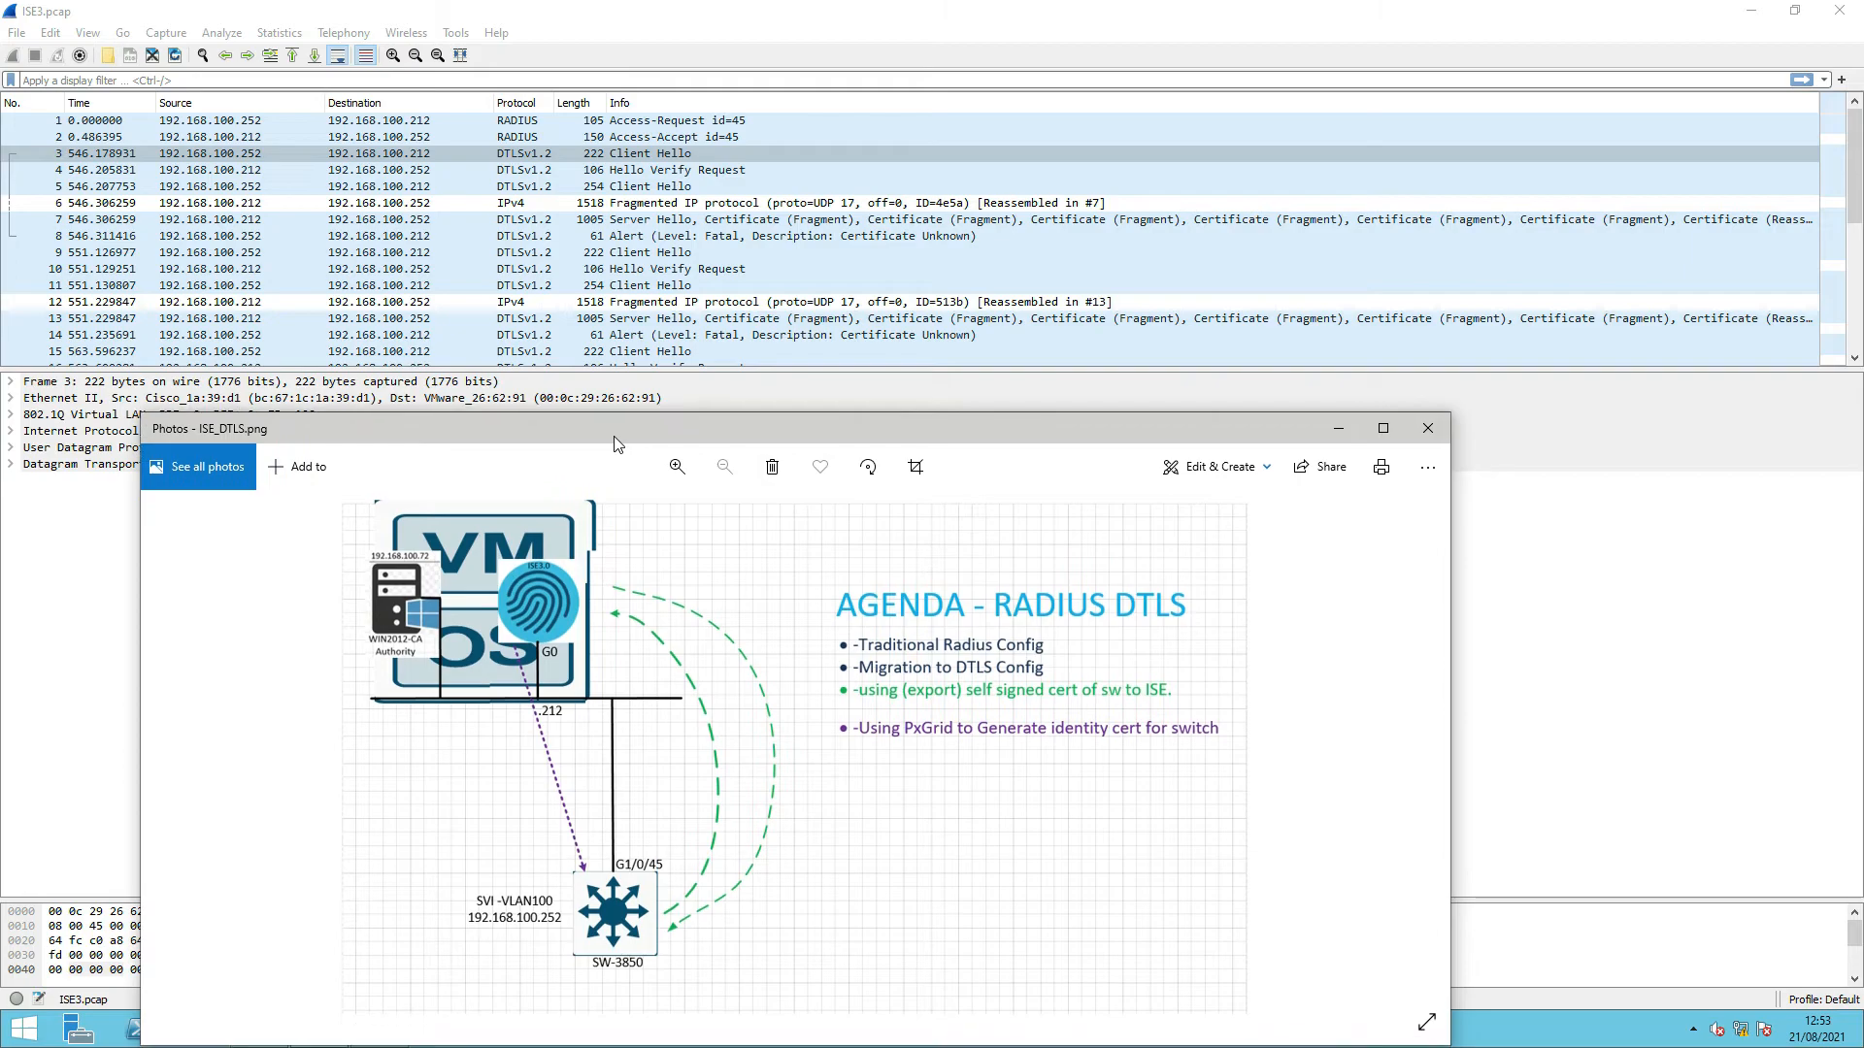
pyautogui.click(427, 158)
pyautogui.click(260, 155)
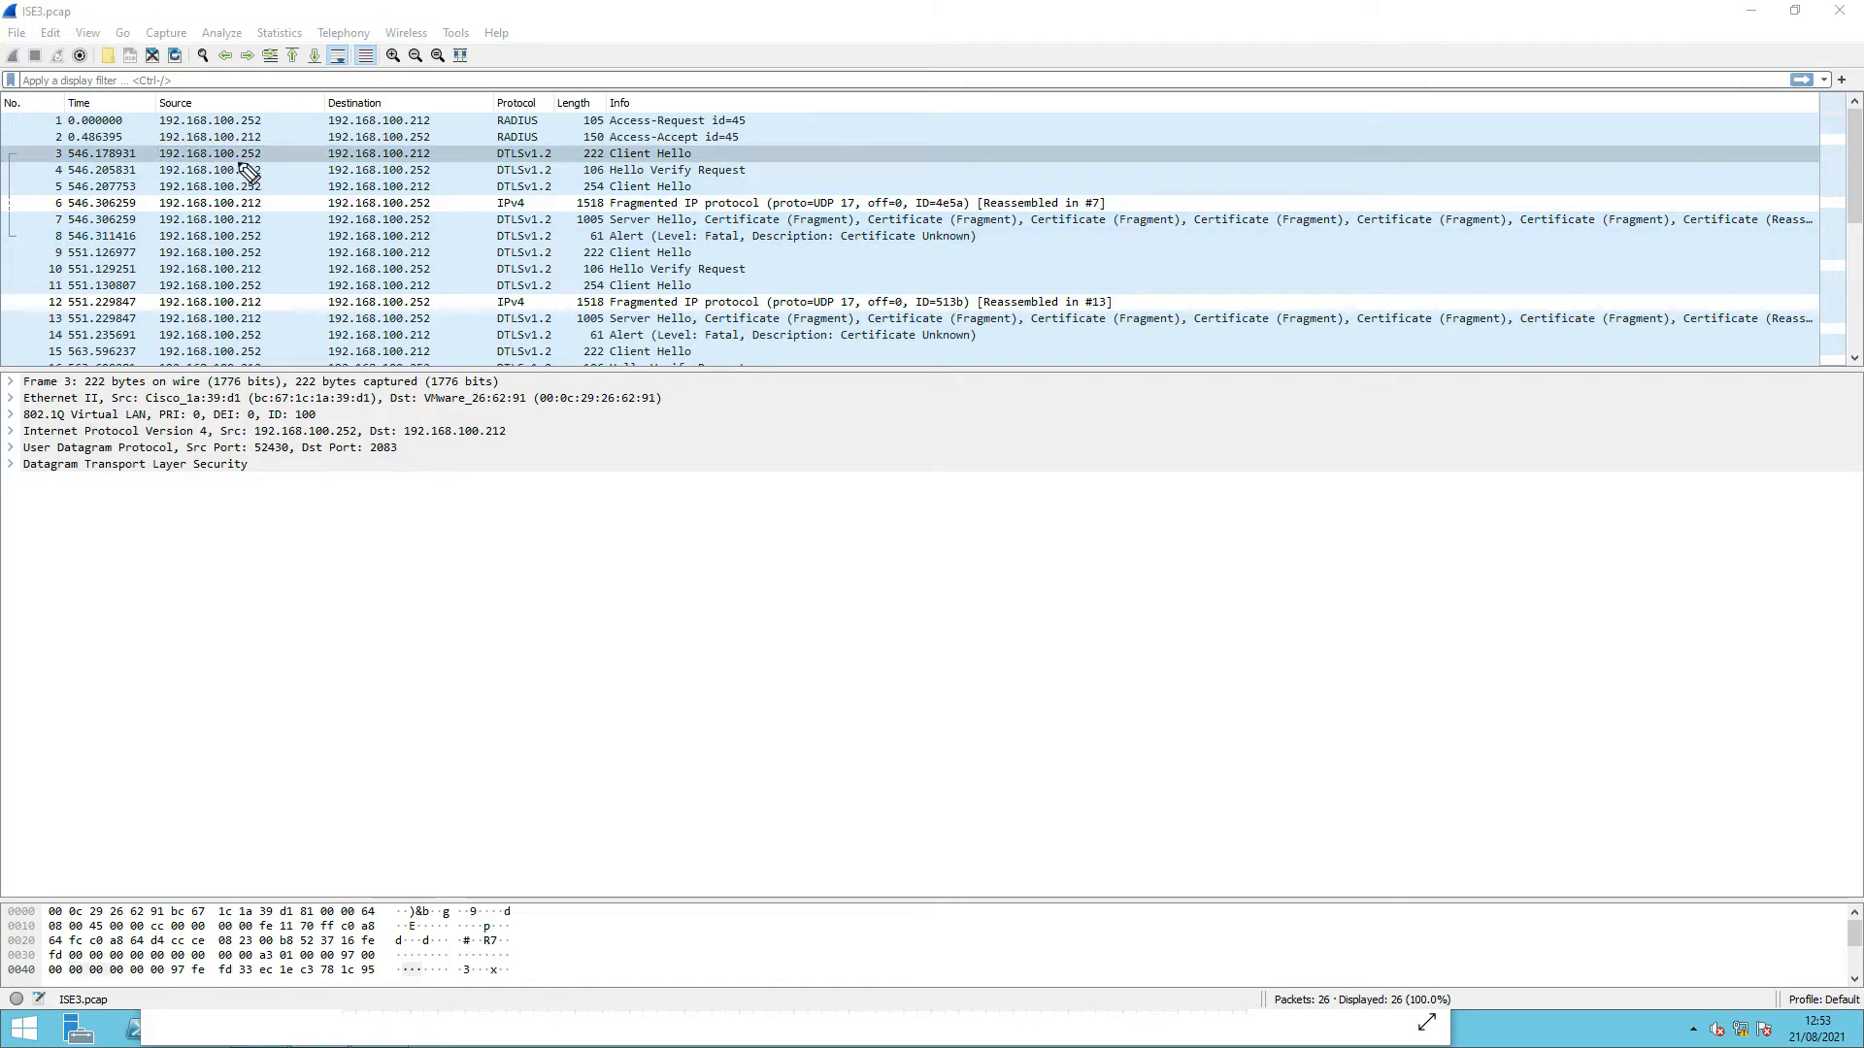
# - Underline addresses and Client Hello / Hello Verify Request info for packets 3 to 5
pyautogui.moveTo(225, 159); pyautogui.dragTo(266, 156)
pyautogui.moveTo(434, 155); pyautogui.dragTo(447, 154)
pyautogui.moveTo(709, 153); pyautogui.dragTo(721, 154)
pyautogui.moveTo(269, 172); pyautogui.dragTo(280, 168)
pyautogui.moveTo(460, 174); pyautogui.dragTo(473, 172)
pyautogui.moveTo(765, 165); pyautogui.dragTo(794, 162)
pyautogui.moveTo(272, 186); pyautogui.dragTo(277, 184)
pyautogui.moveTo(698, 182); pyautogui.dragTo(721, 183)
# - Mark packets 7 and 8 up to the fatal alert, clear the ink, and select packet 8
pyautogui.moveTo(264, 221); pyautogui.dragTo(273, 222)
pyautogui.moveTo(558, 221); pyautogui.dragTo(567, 220)
pyautogui.moveTo(242, 241); pyautogui.dragTo(261, 241)
pyautogui.moveTo(613, 244); pyautogui.dragTo(956, 245)
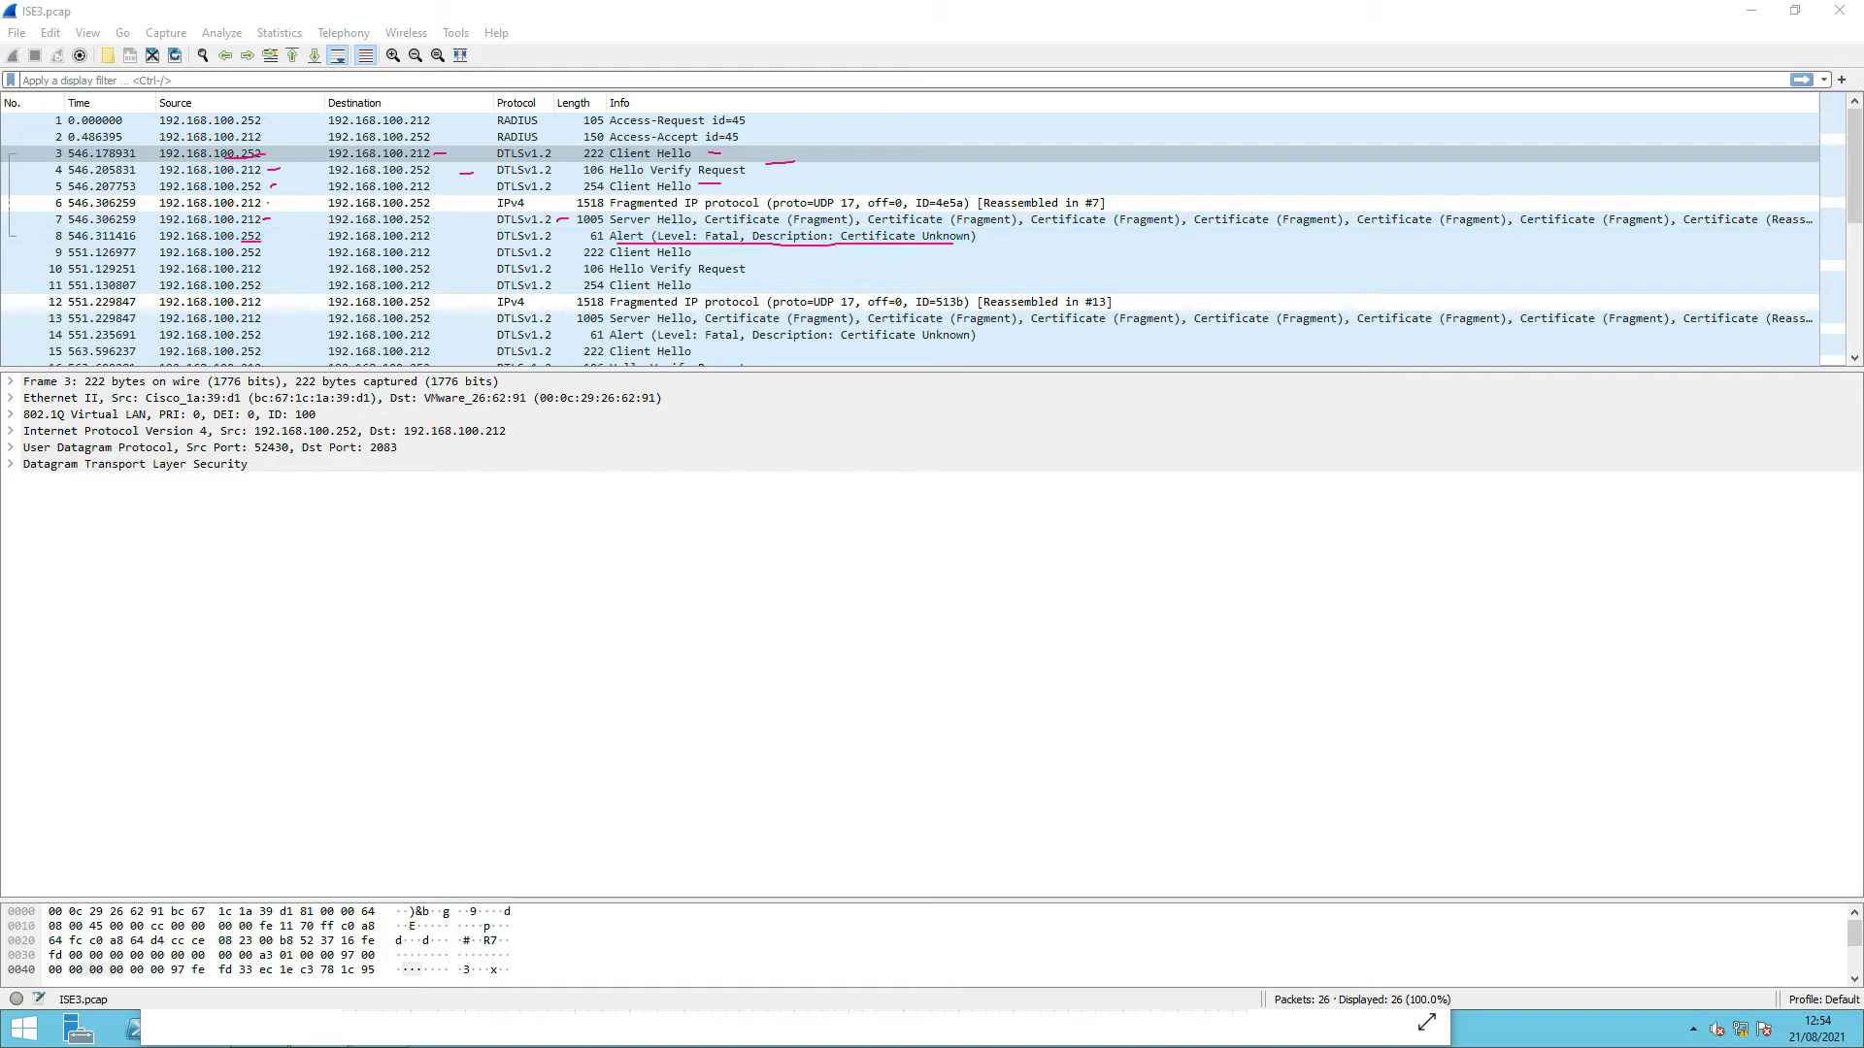
pyautogui.press('Escape')
pyautogui.click(747, 240)
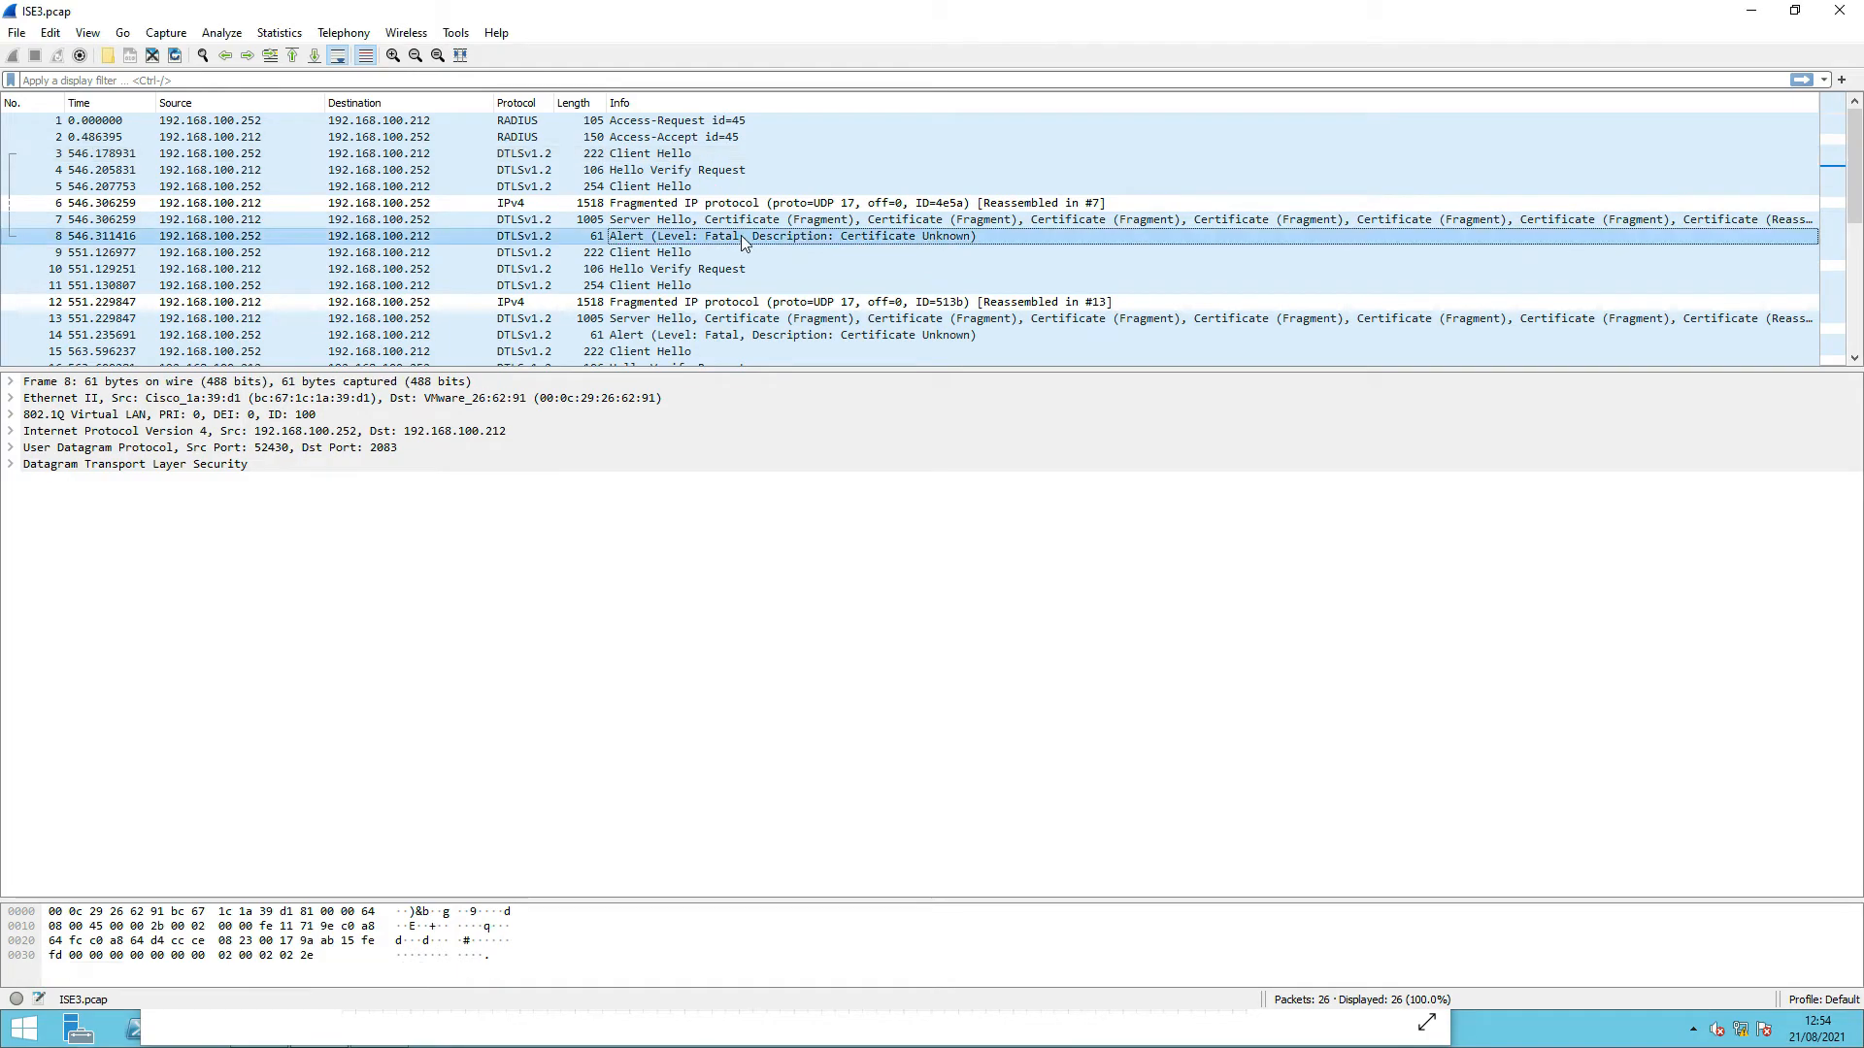
# - Expand packet 26's DTLS alert to show Level Fatal (2), Certificate Unknown (46)
pyautogui.scroll(-4, 719, 251)
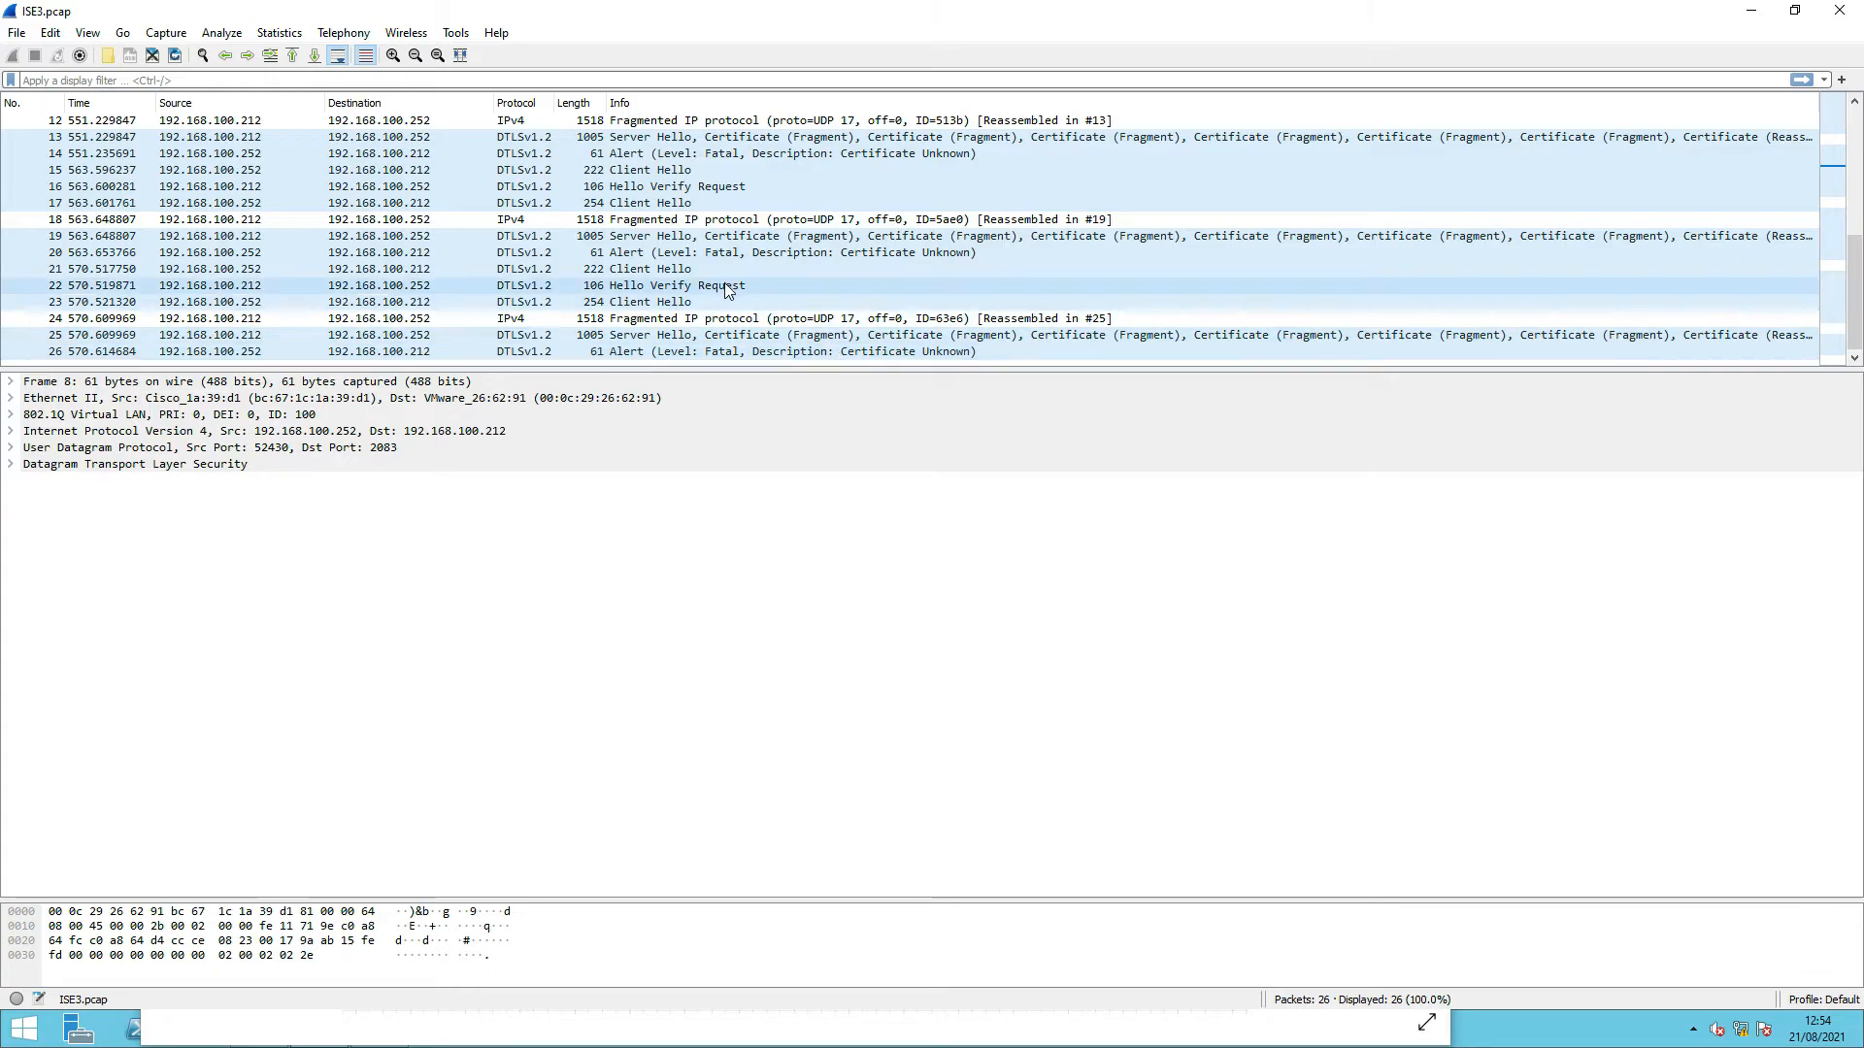
pyautogui.click(475, 350)
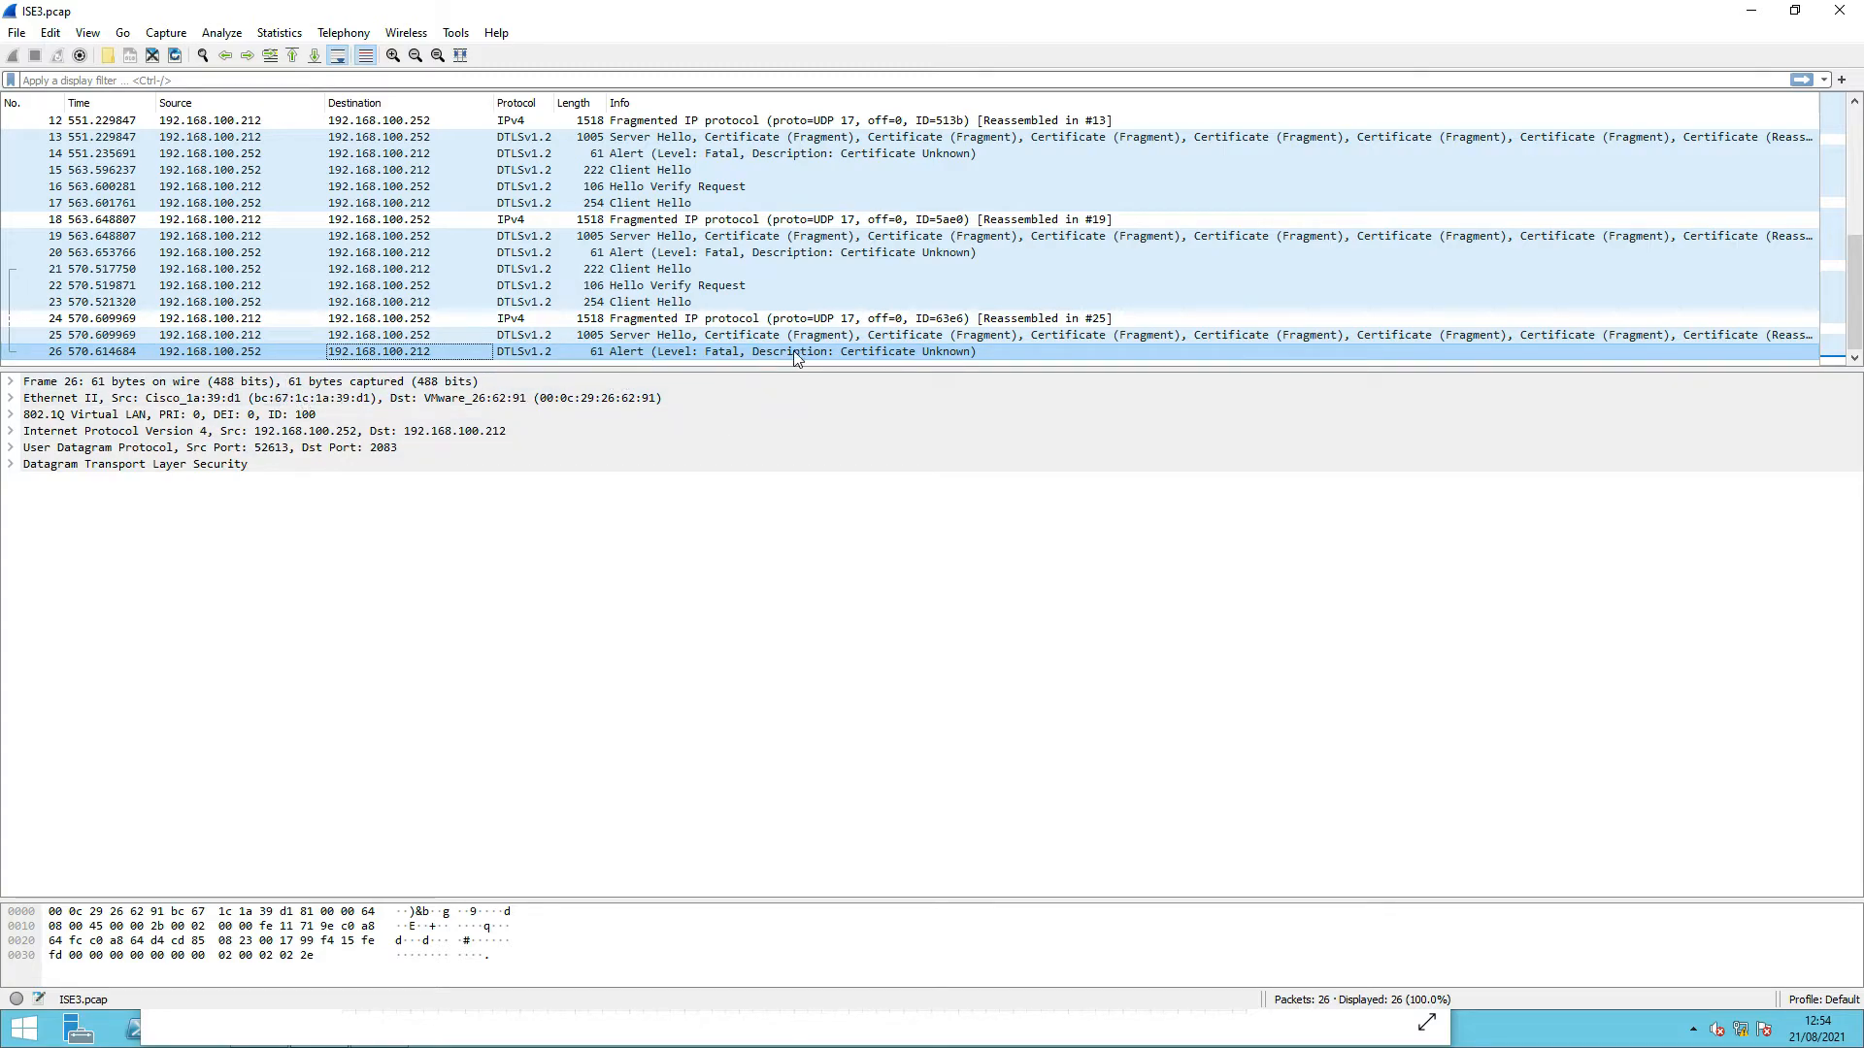
pyautogui.click(12, 464)
pyautogui.doubleClick(236, 485)
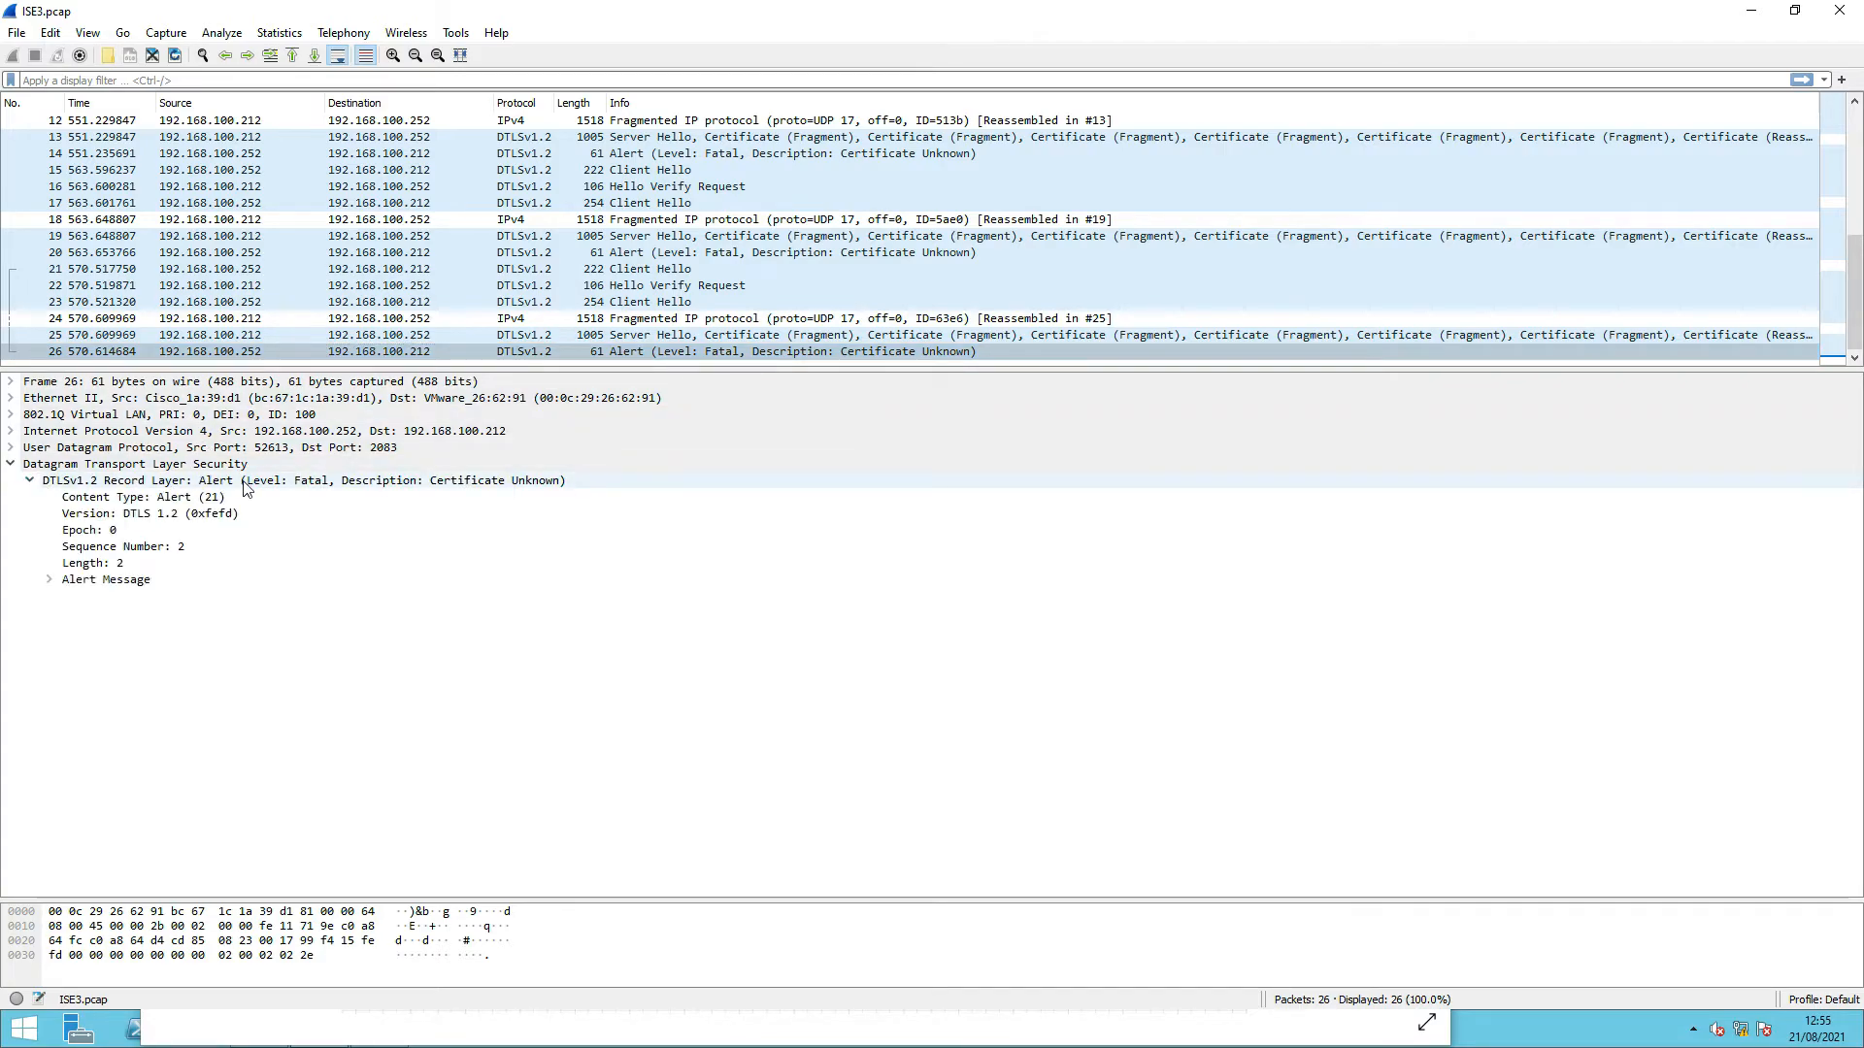
pyautogui.click(335, 486)
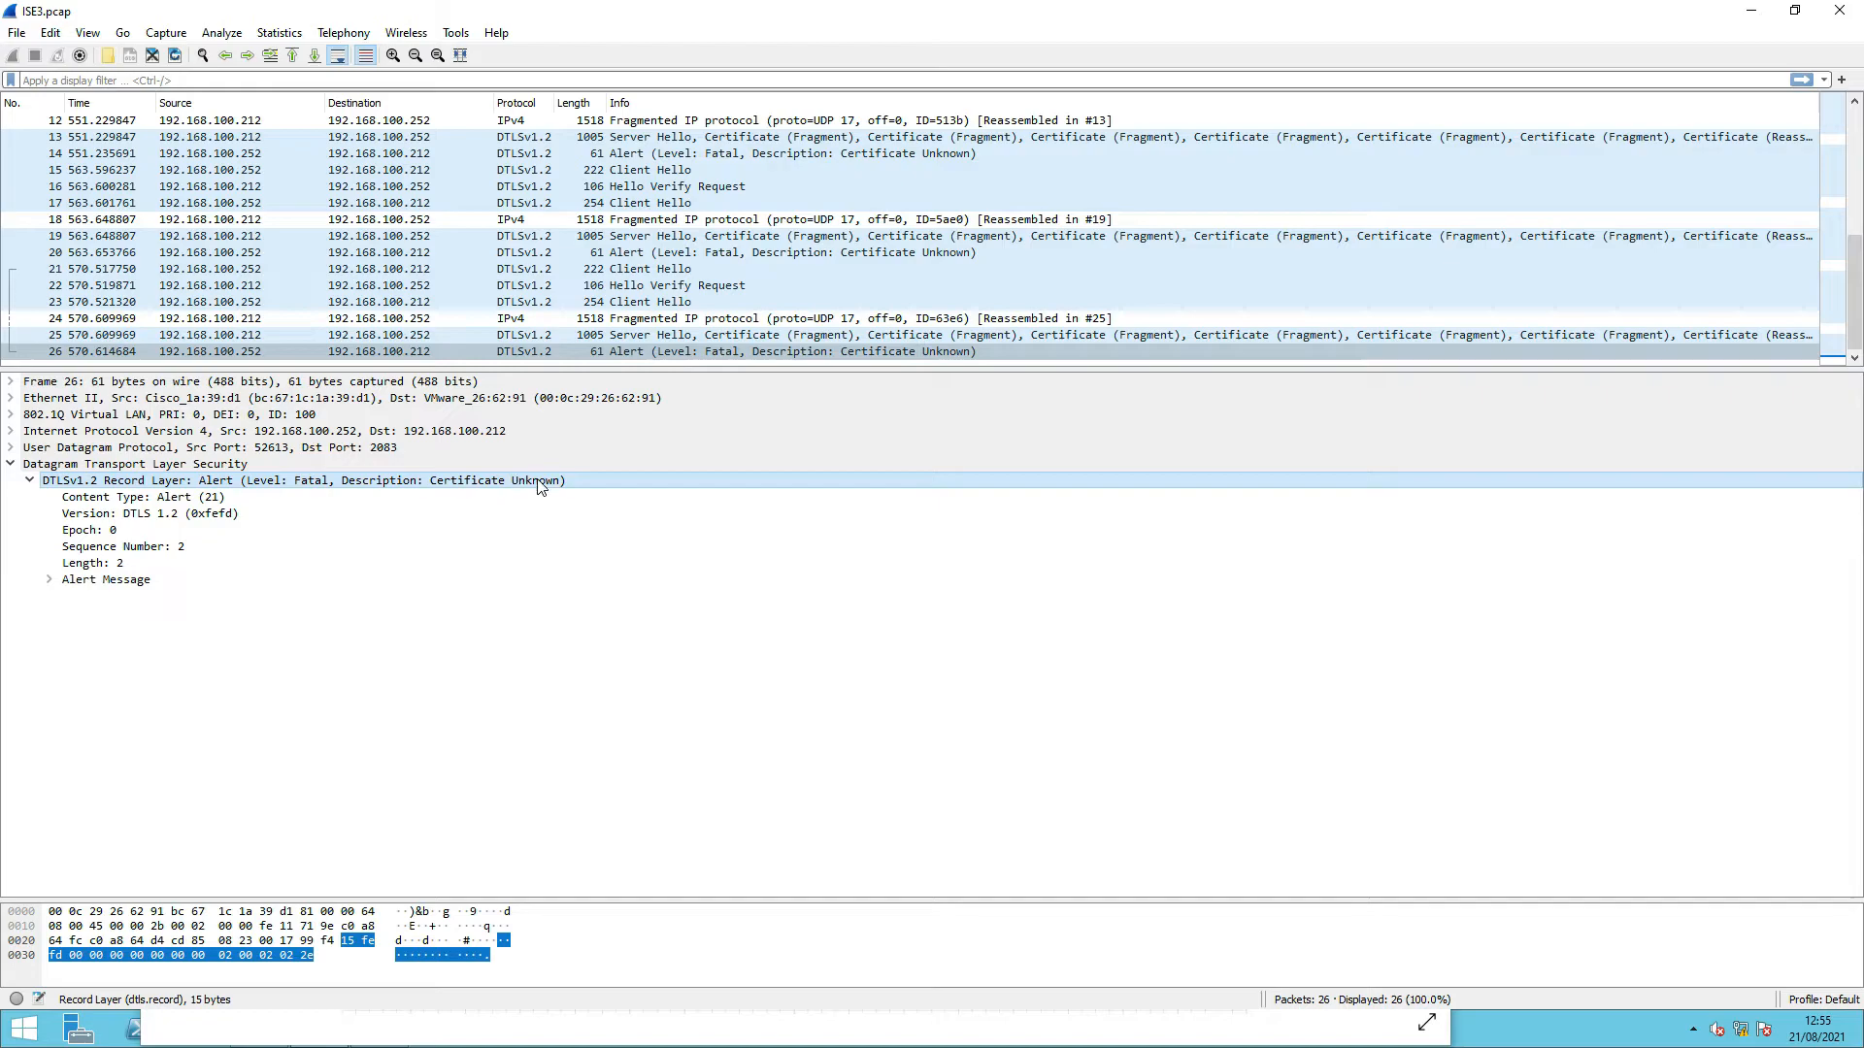
pyautogui.click(49, 579)
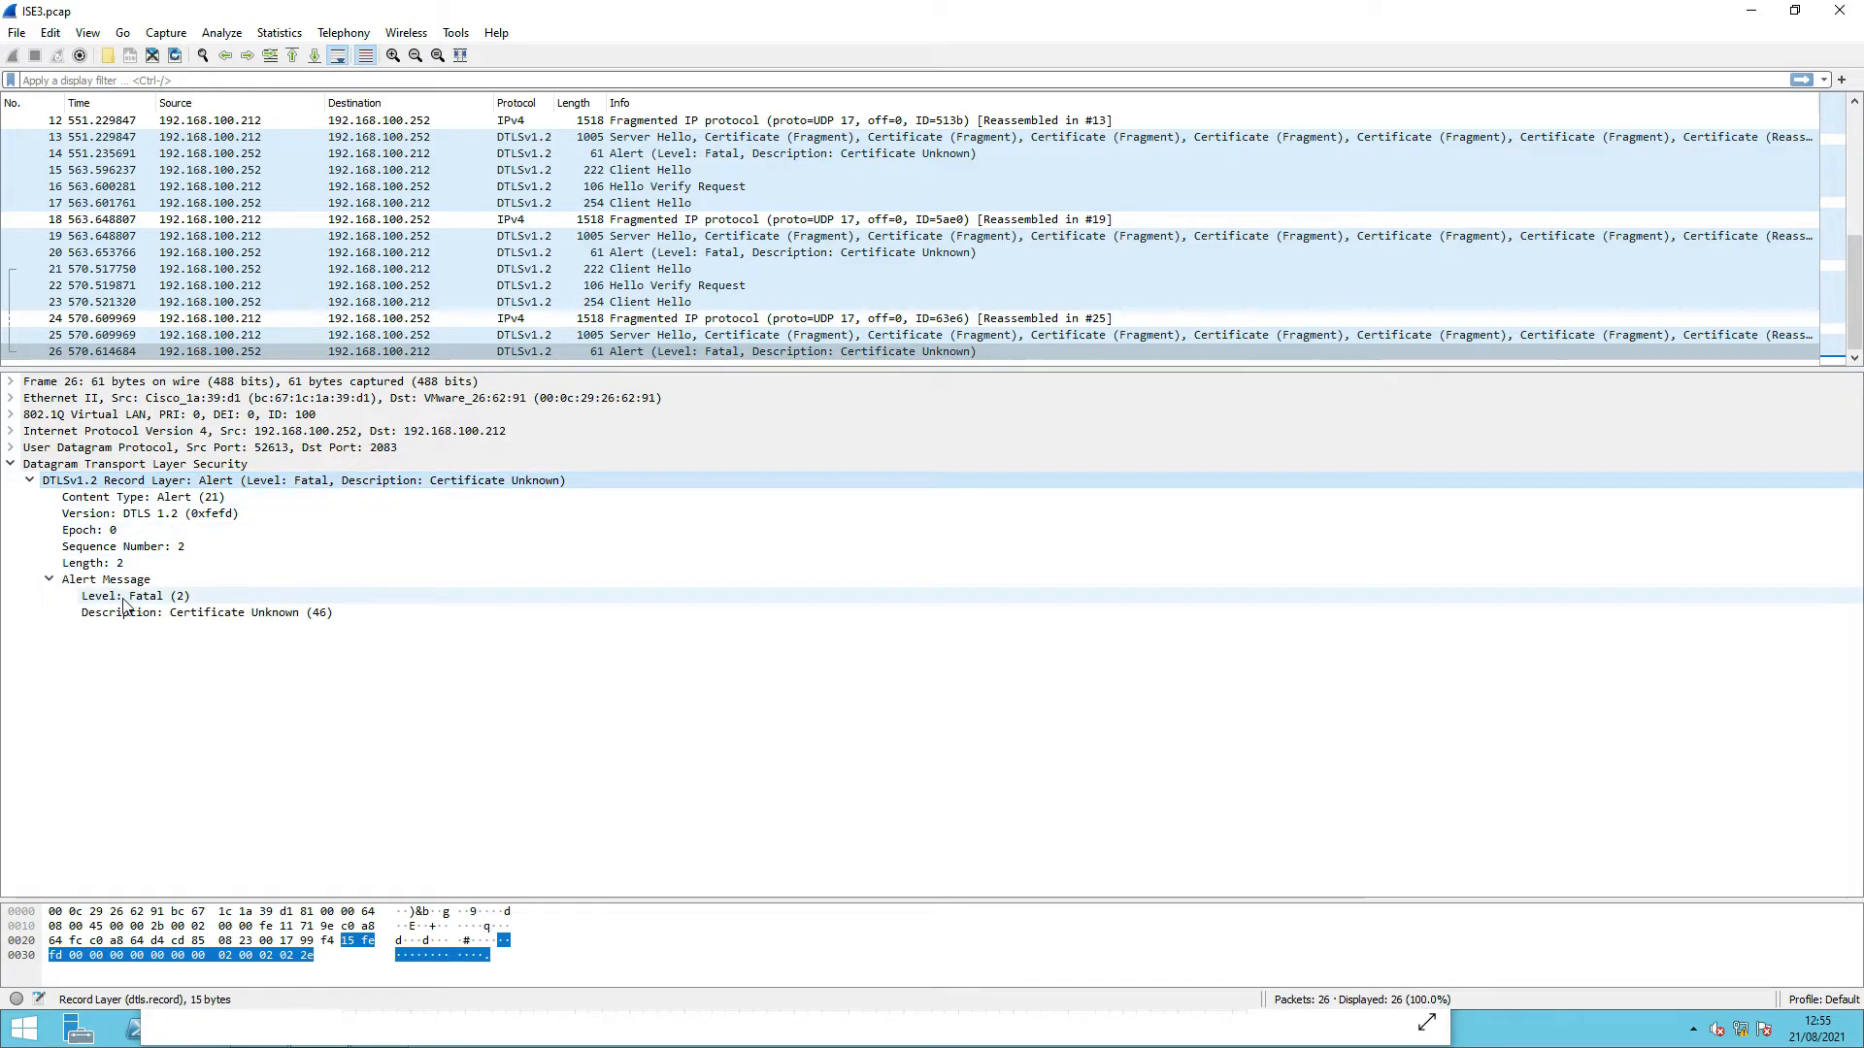
pyautogui.click(171, 598)
# - Filter the list to packet 26's UDP stream with Follow > UDP Stream
pyautogui.rightClick(602, 351)
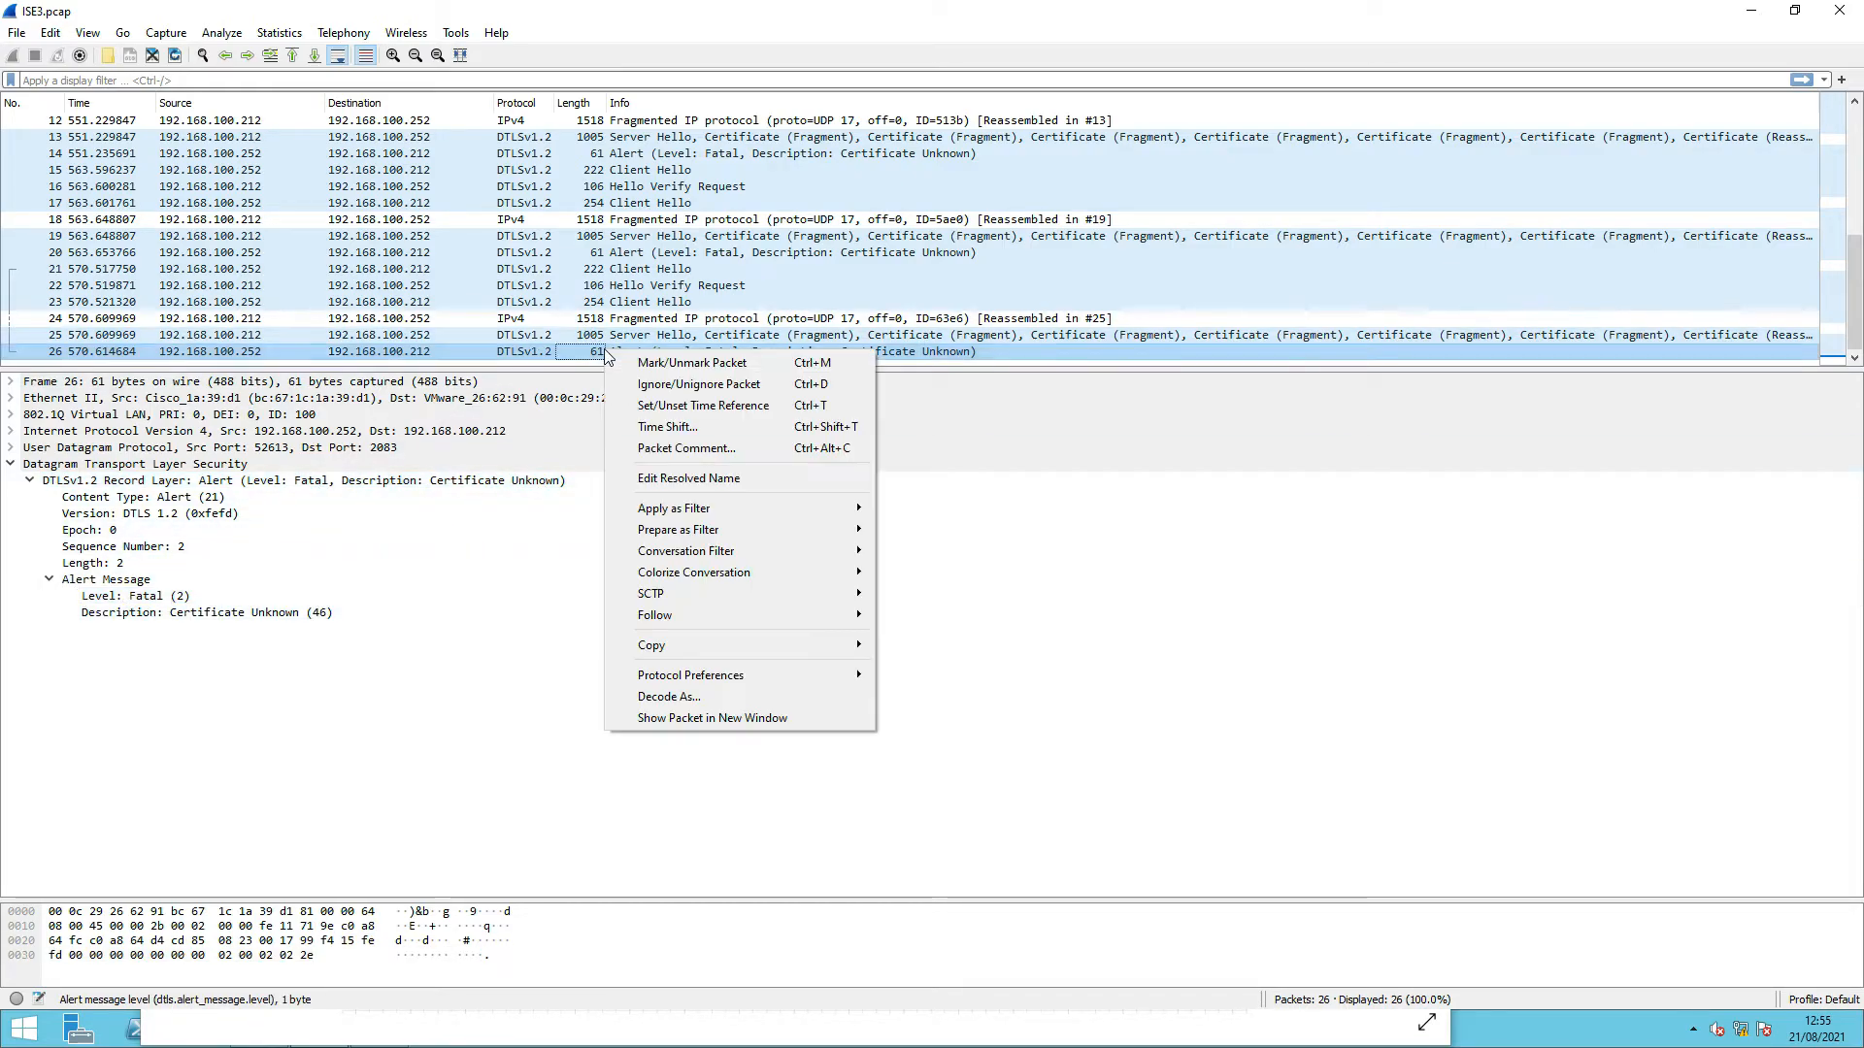
pyautogui.moveTo(731, 617)
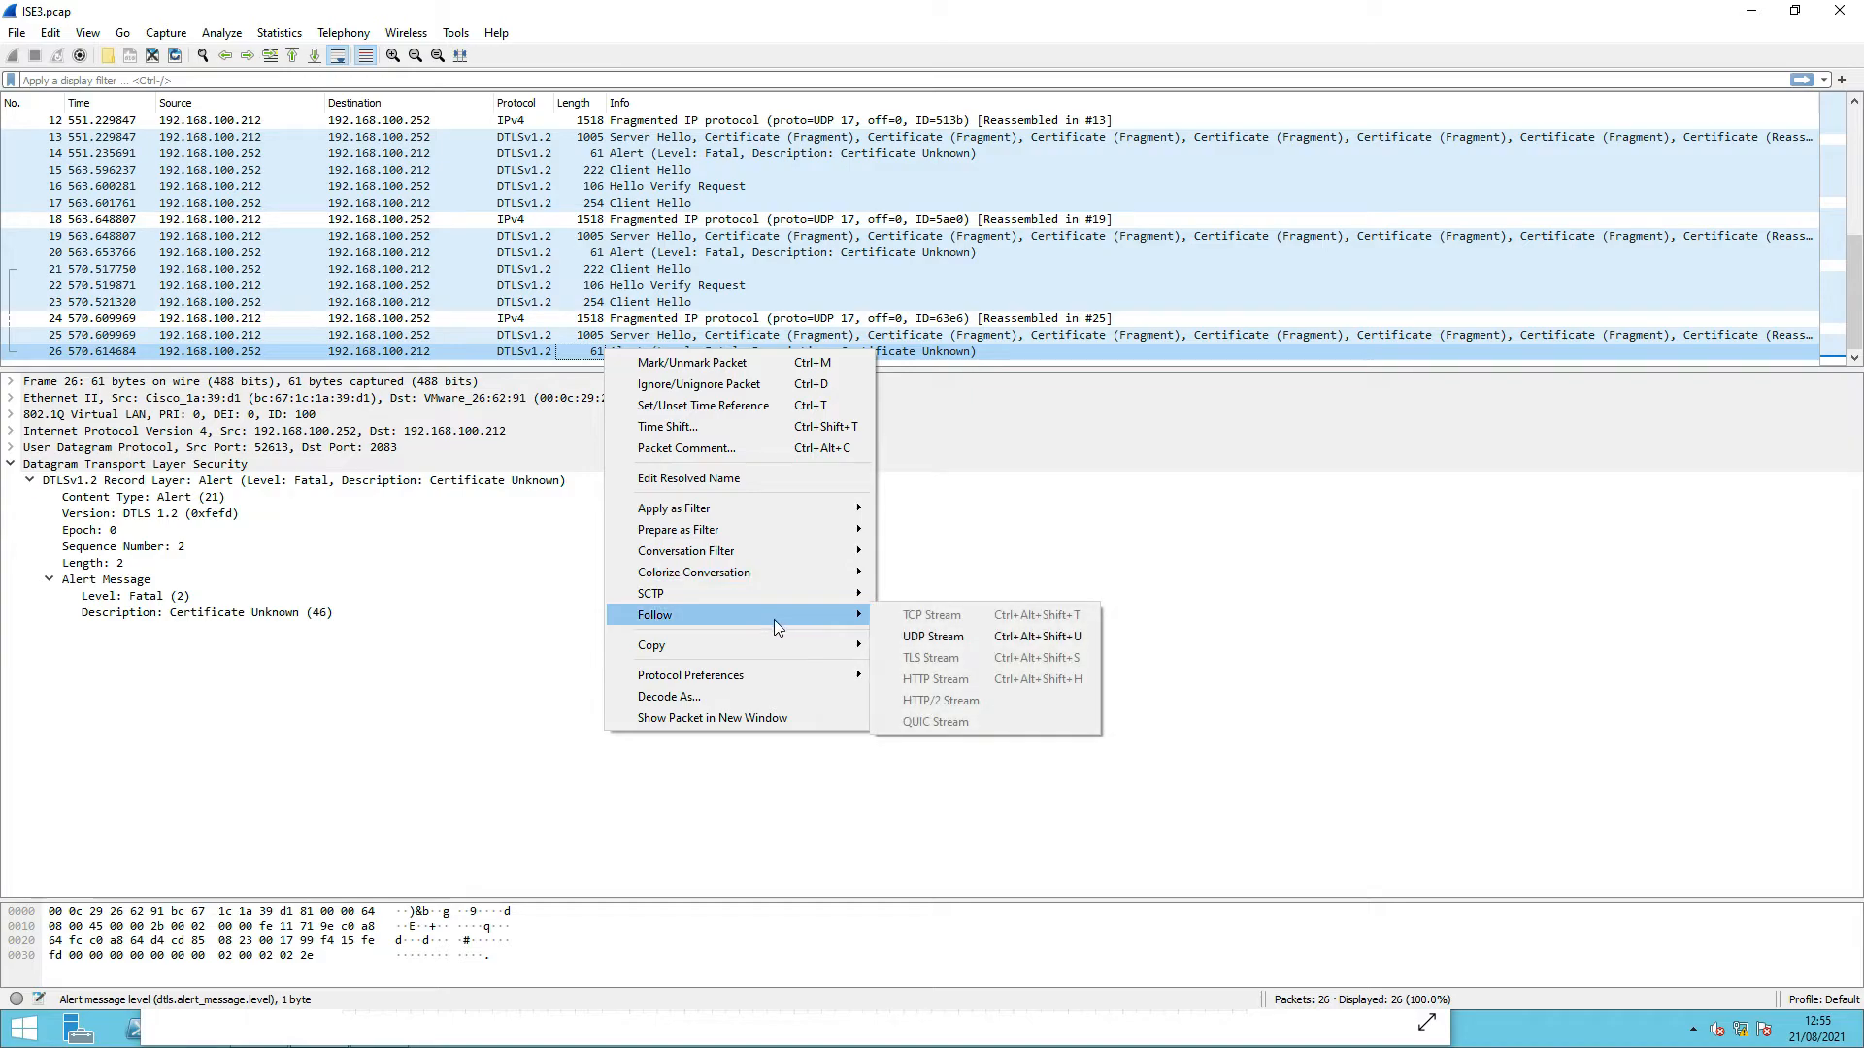
pyautogui.click(928, 639)
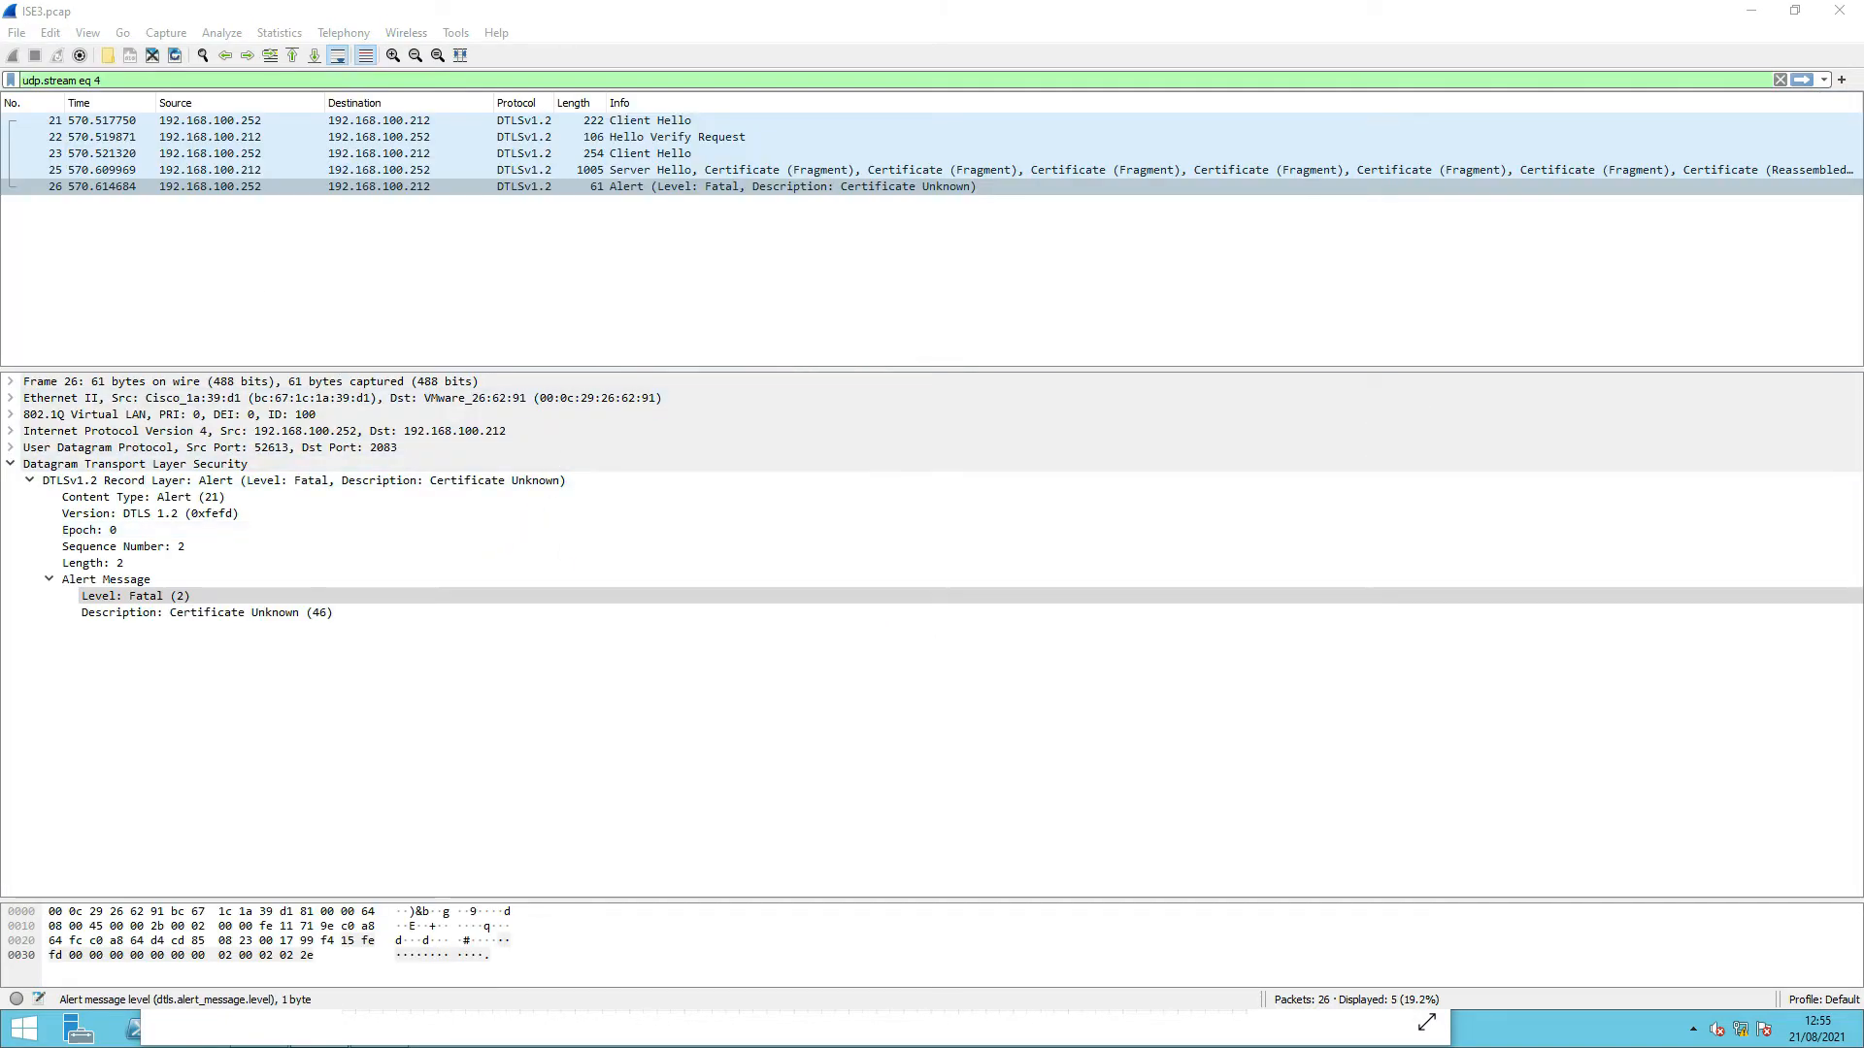
# - Review Client Hello packet 21 and the Cookie in Hello Verify Request packet 22
pyautogui.click(503, 124)
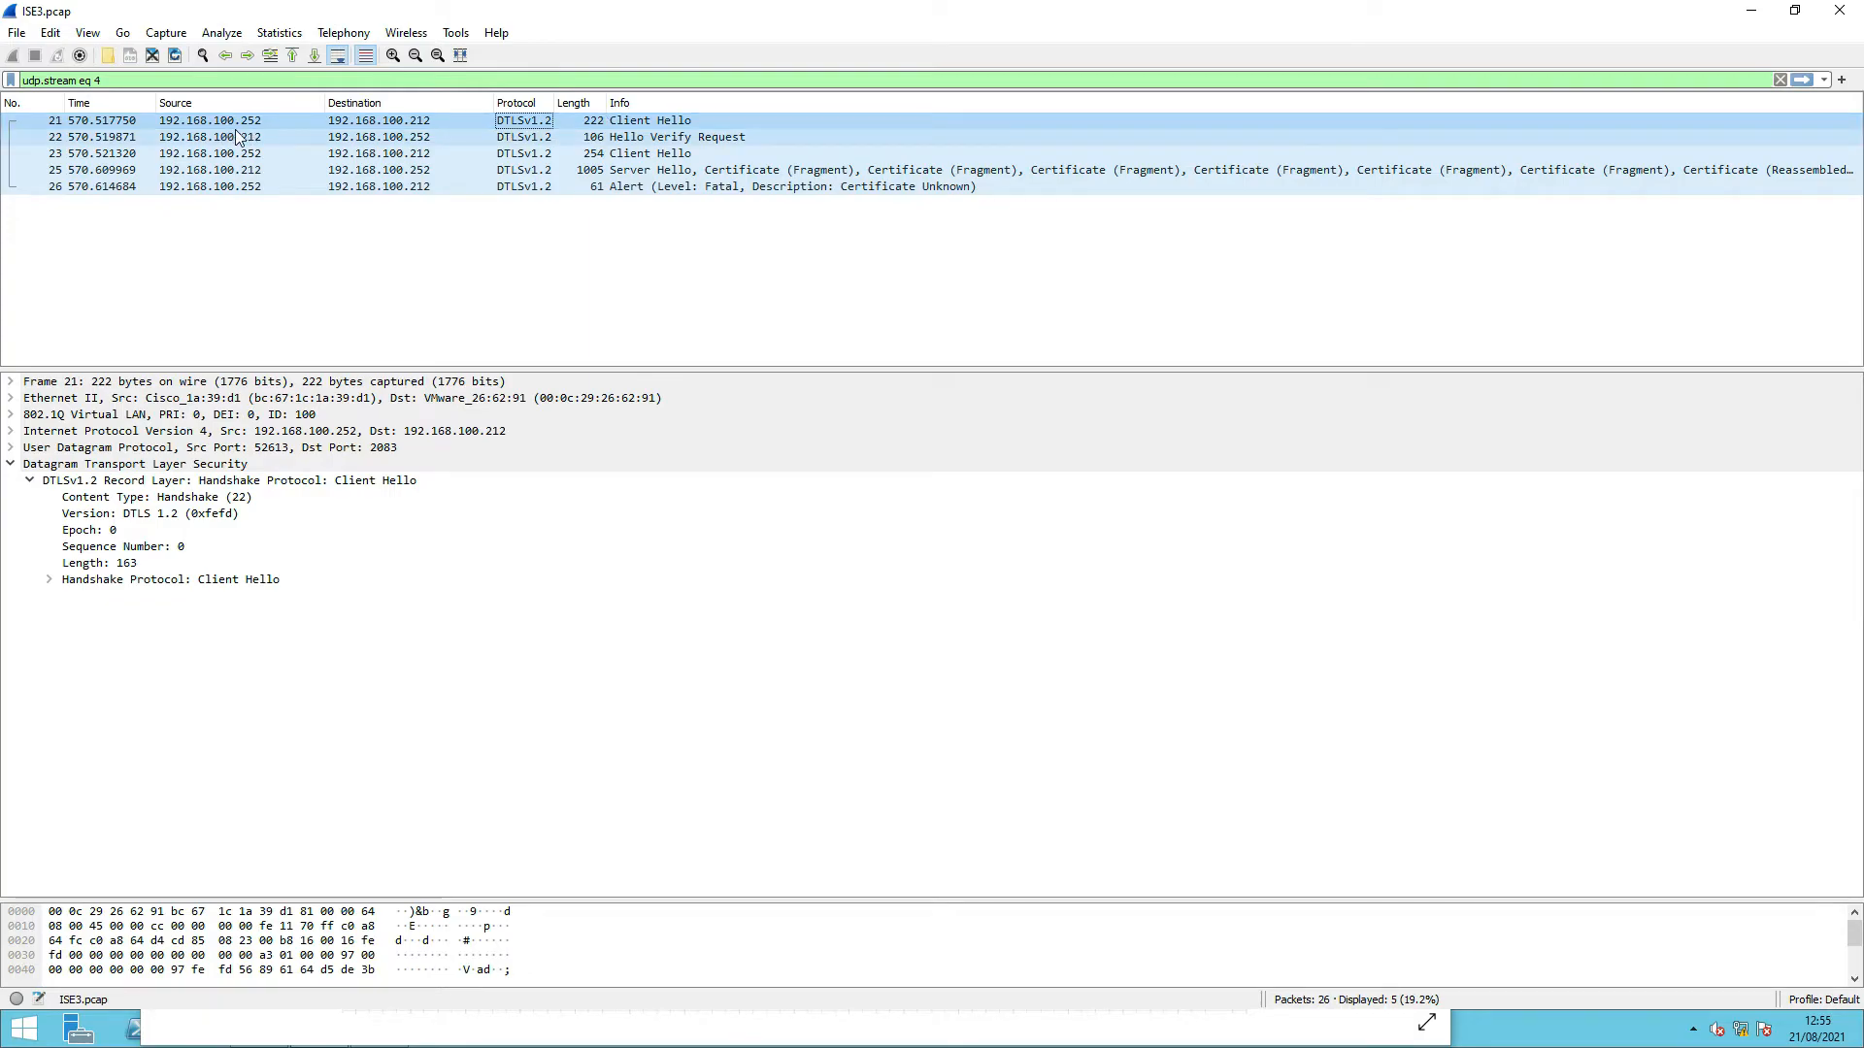
pyautogui.click(490, 138)
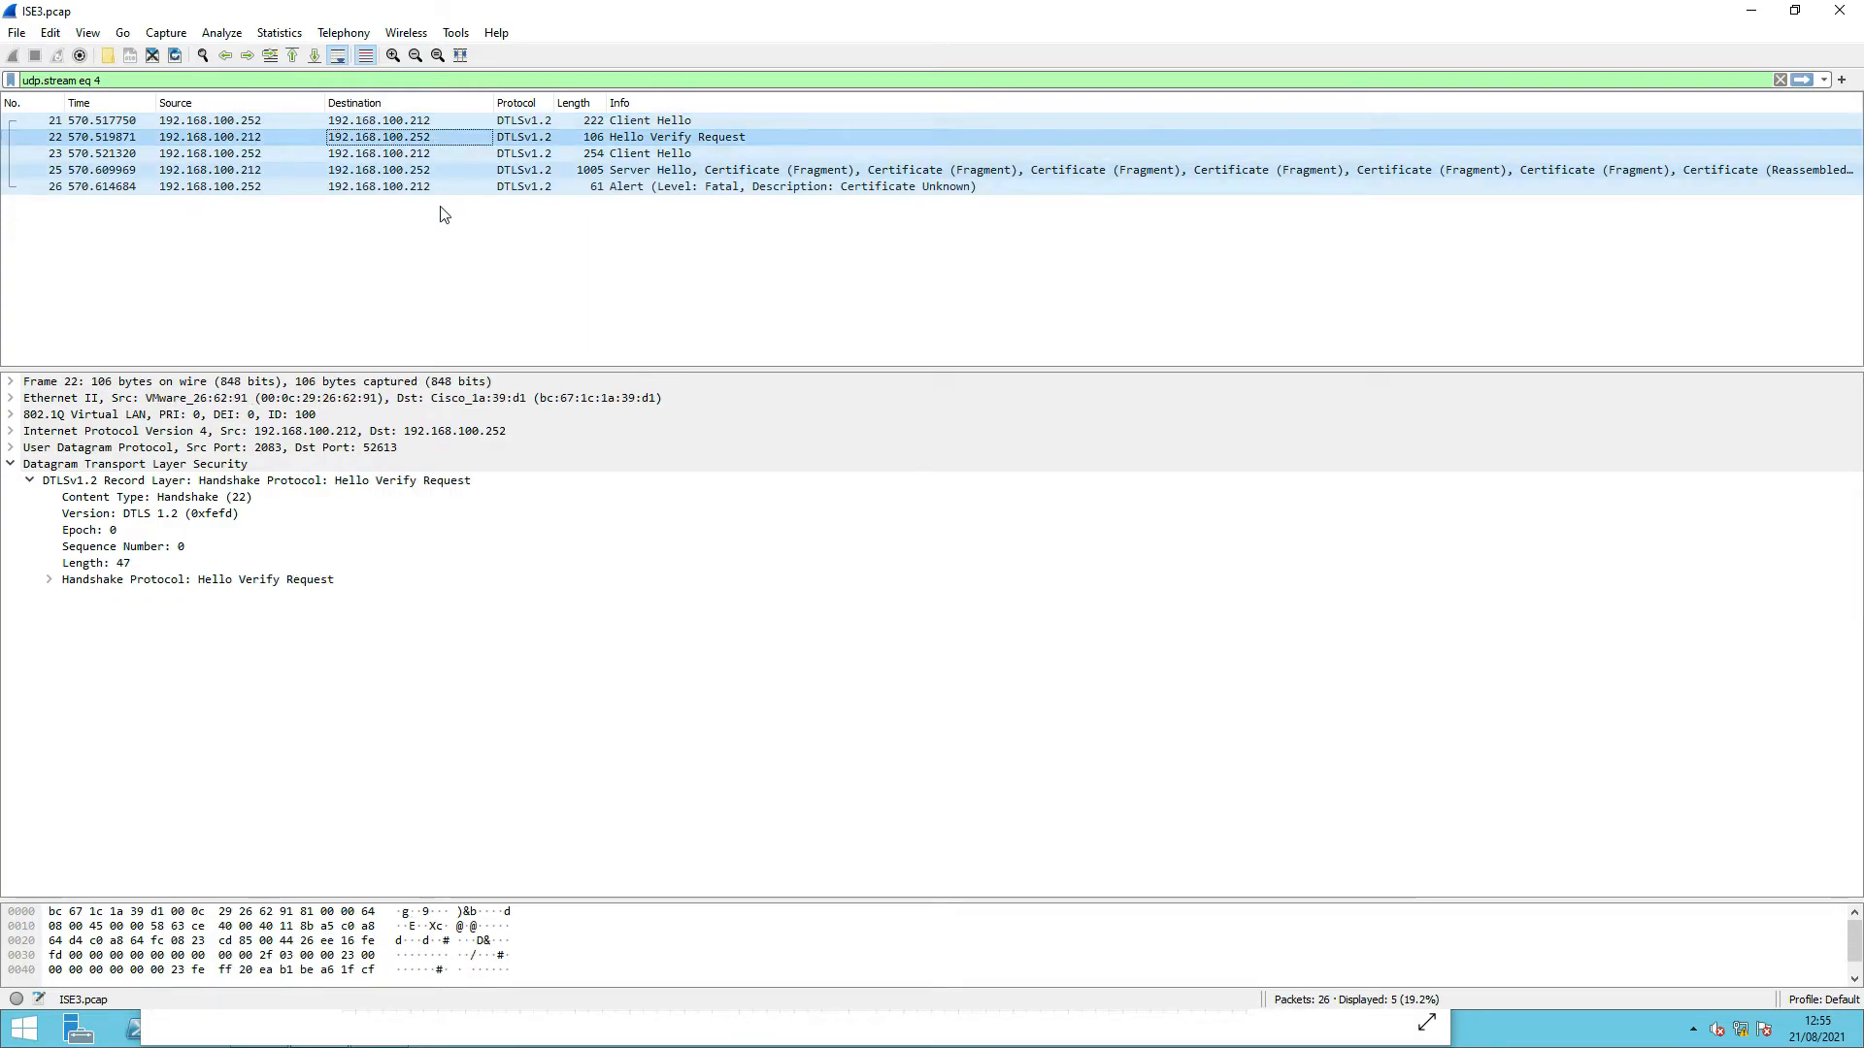
pyautogui.click(49, 581)
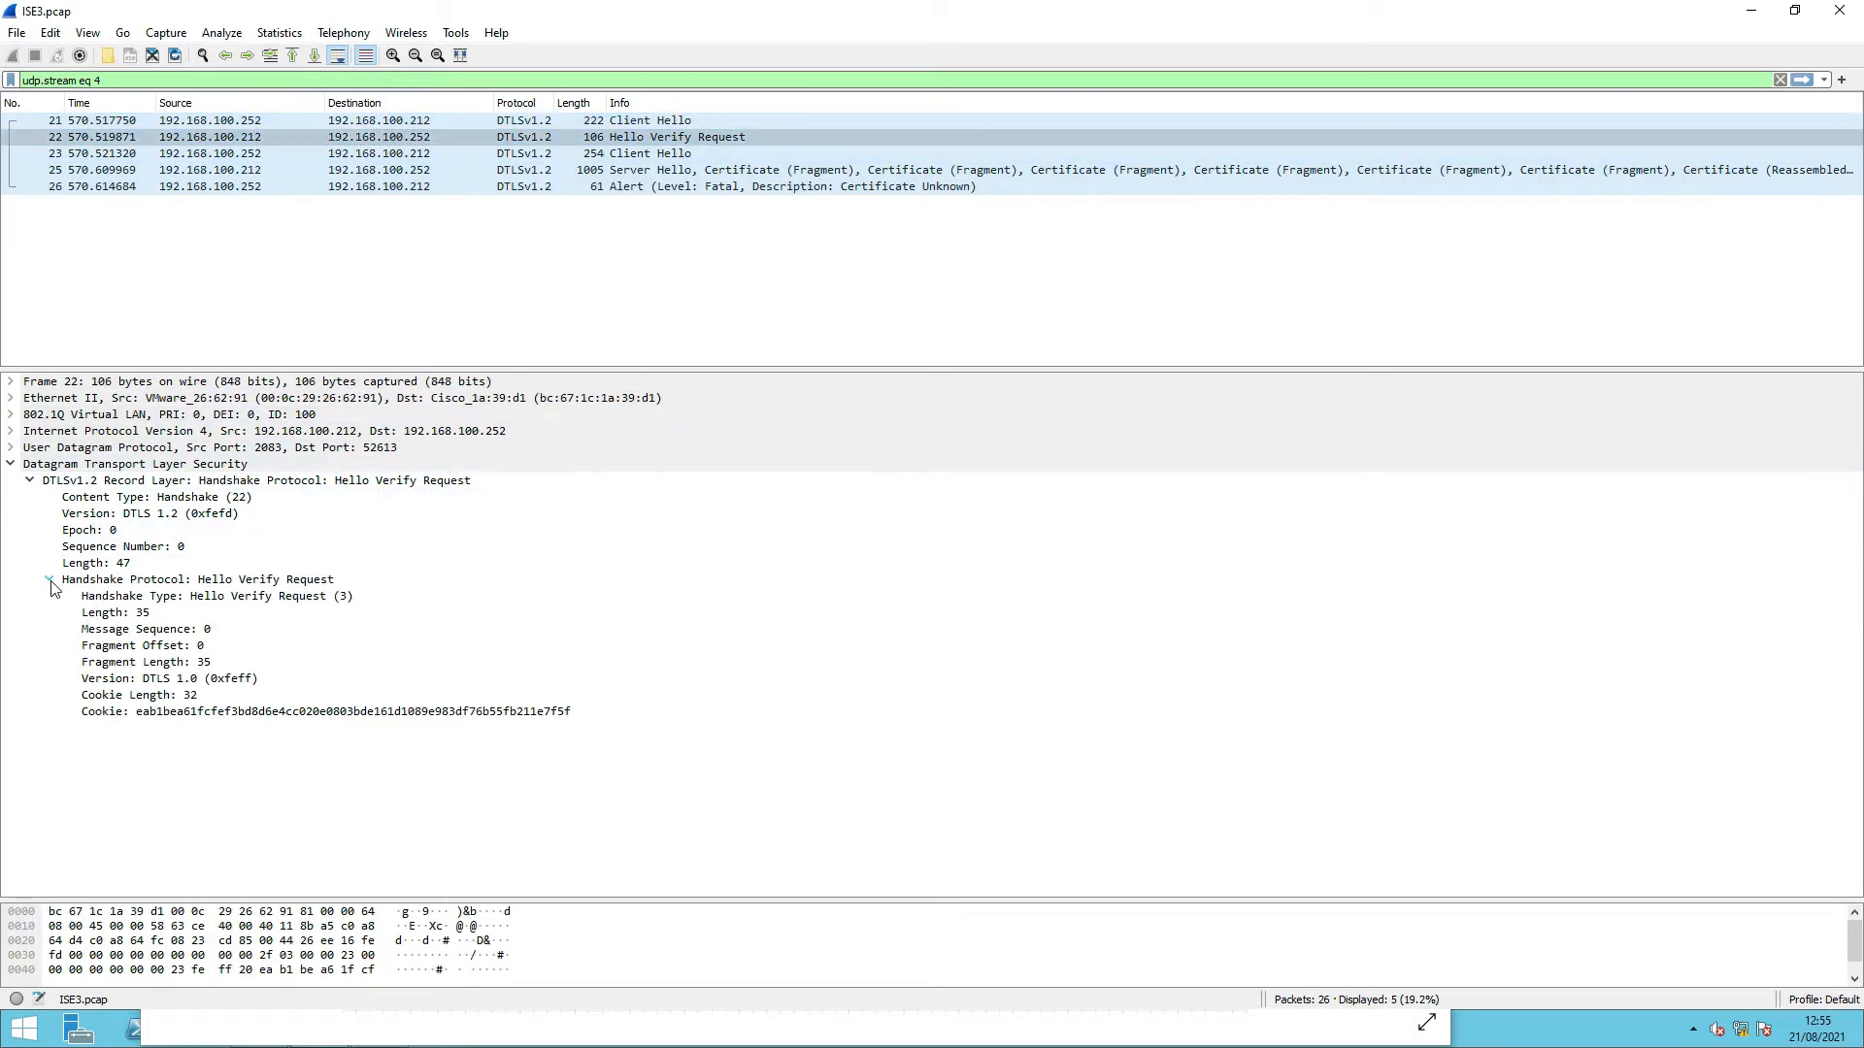
pyautogui.click(106, 715)
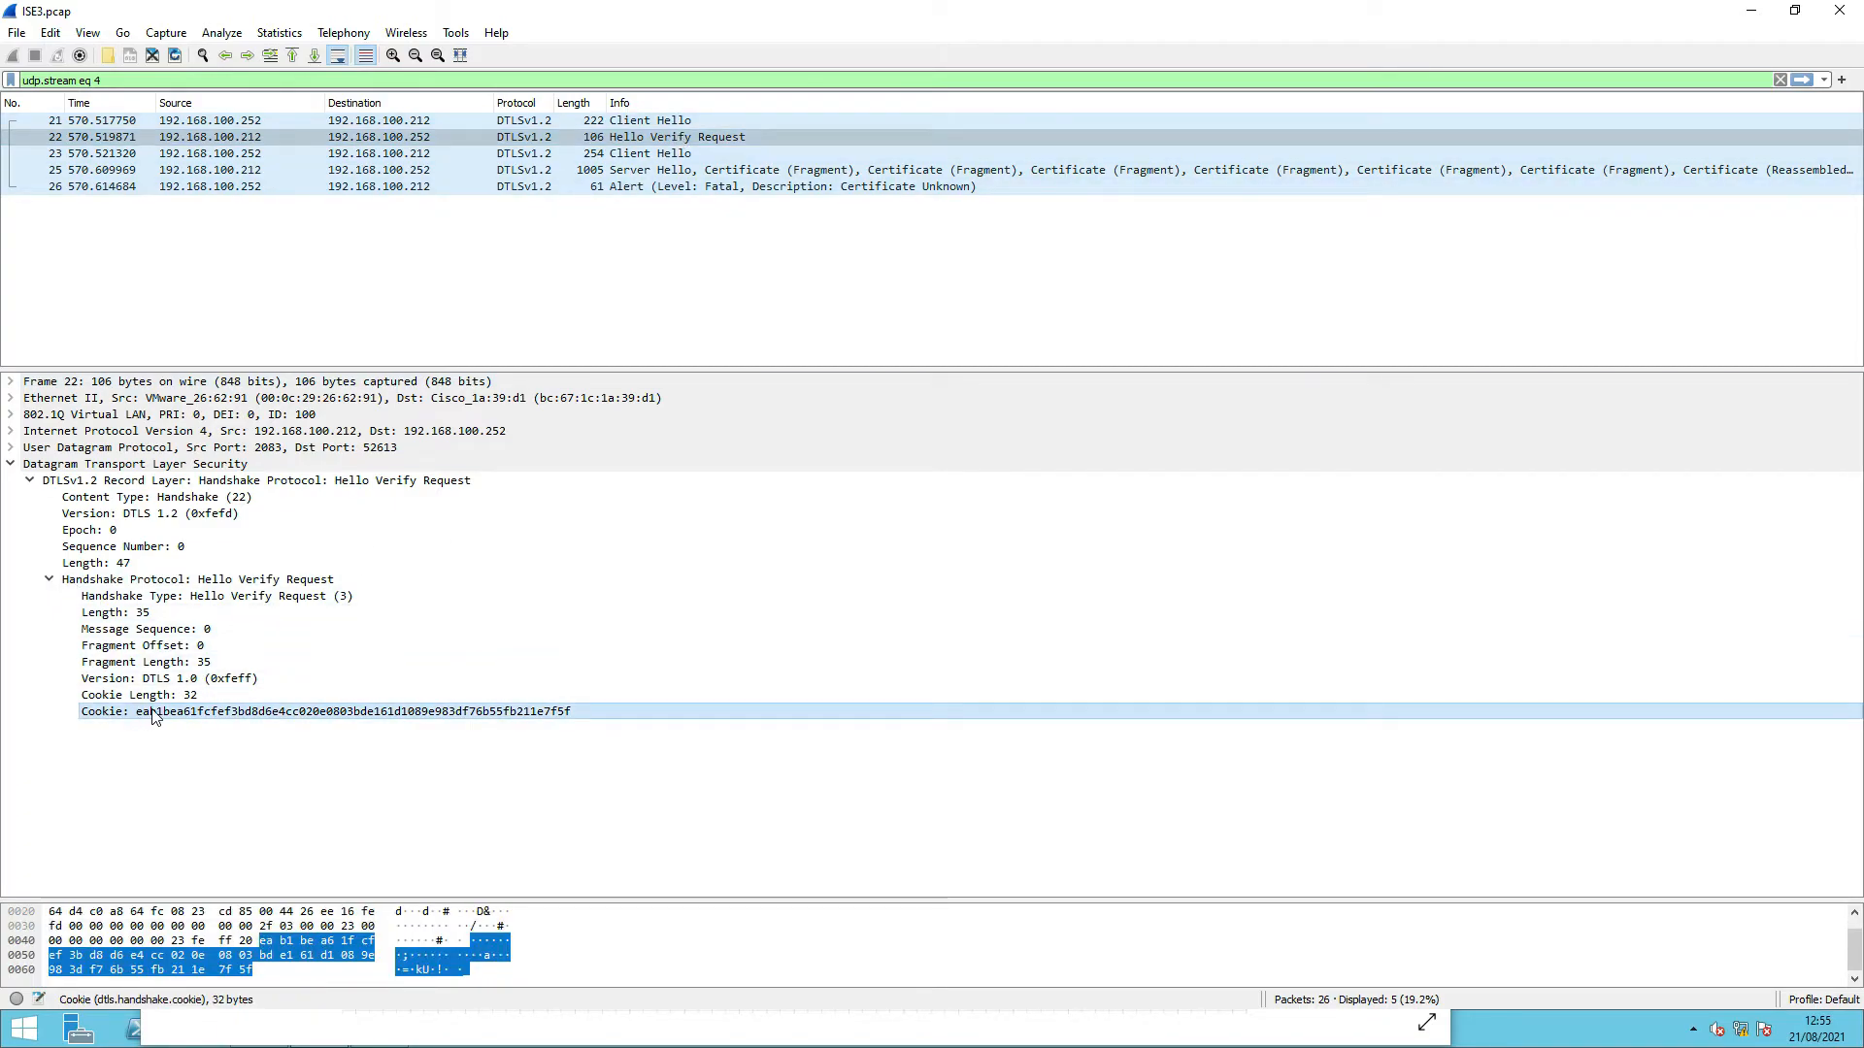
# - Check packet 23's heartbeat extension, Server Hello packet 25 and alert packet 26, then move Wireshark aside
pyautogui.click(223, 156)
pyautogui.scroll(-1, 412, 557)
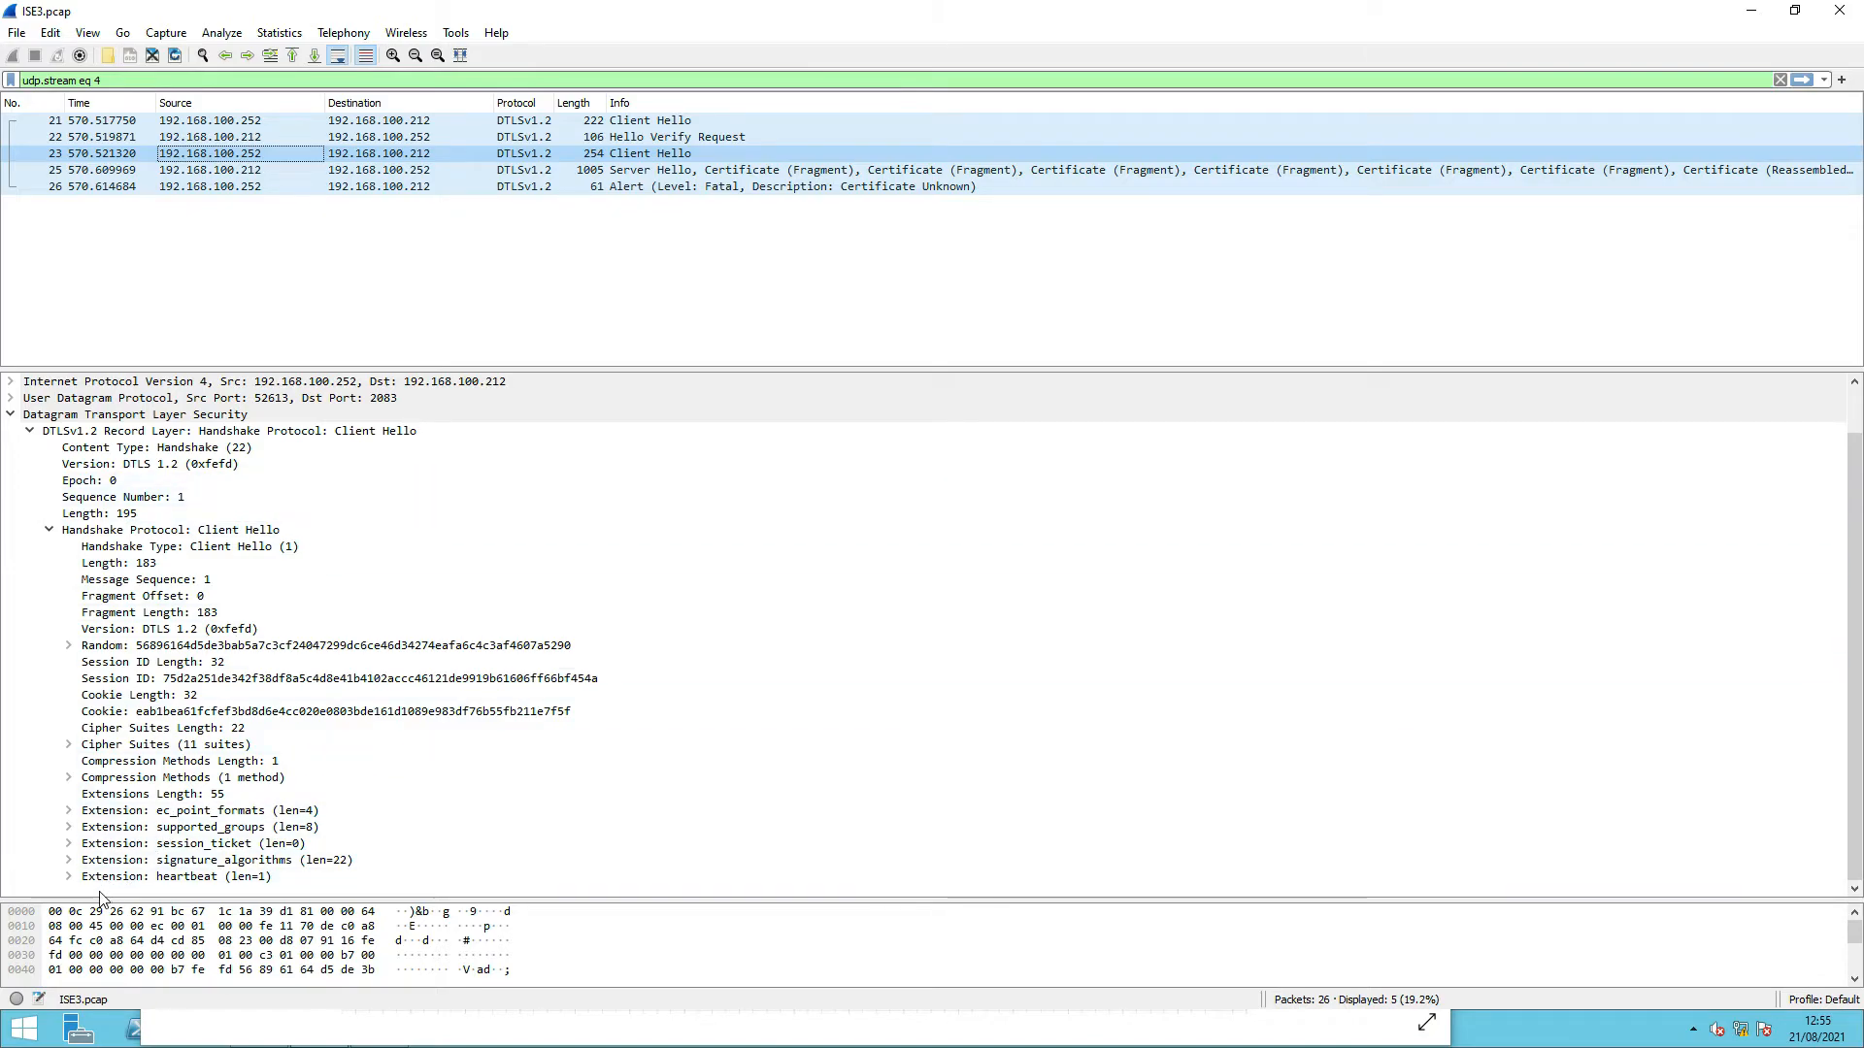
pyautogui.click(70, 877)
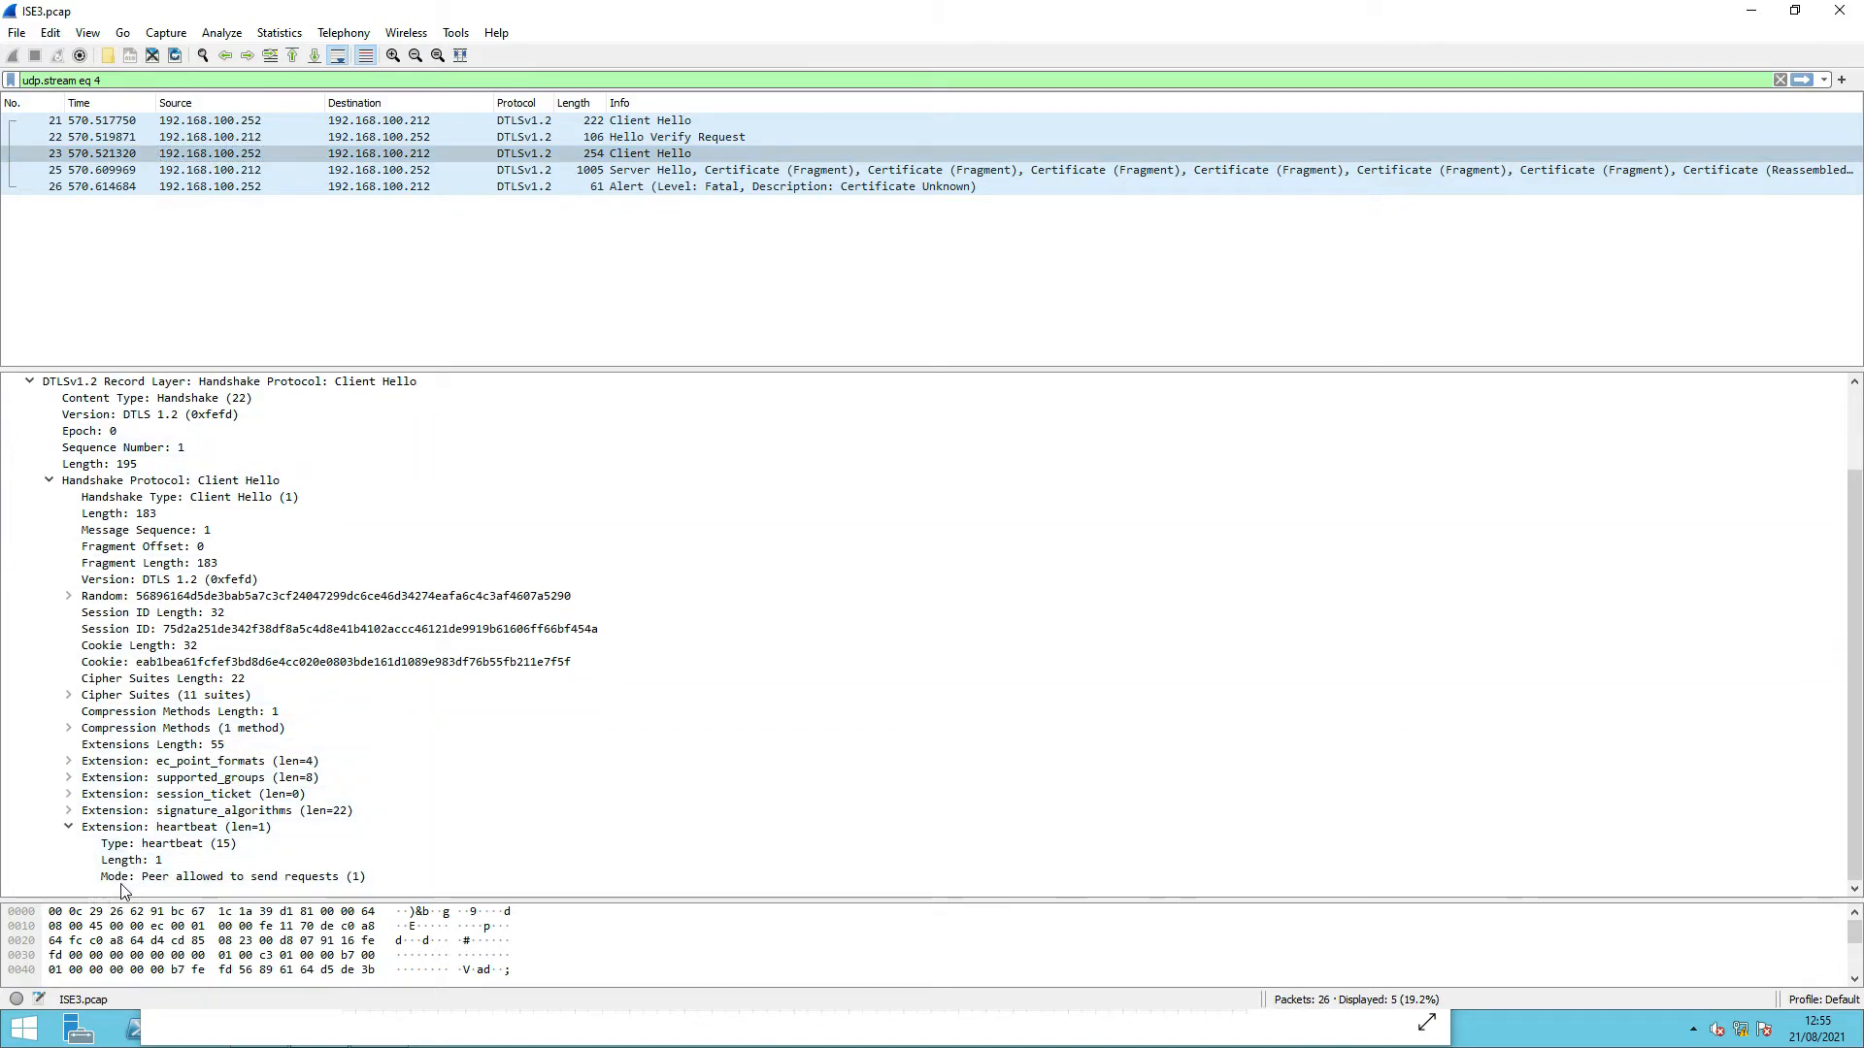
pyautogui.click(162, 878)
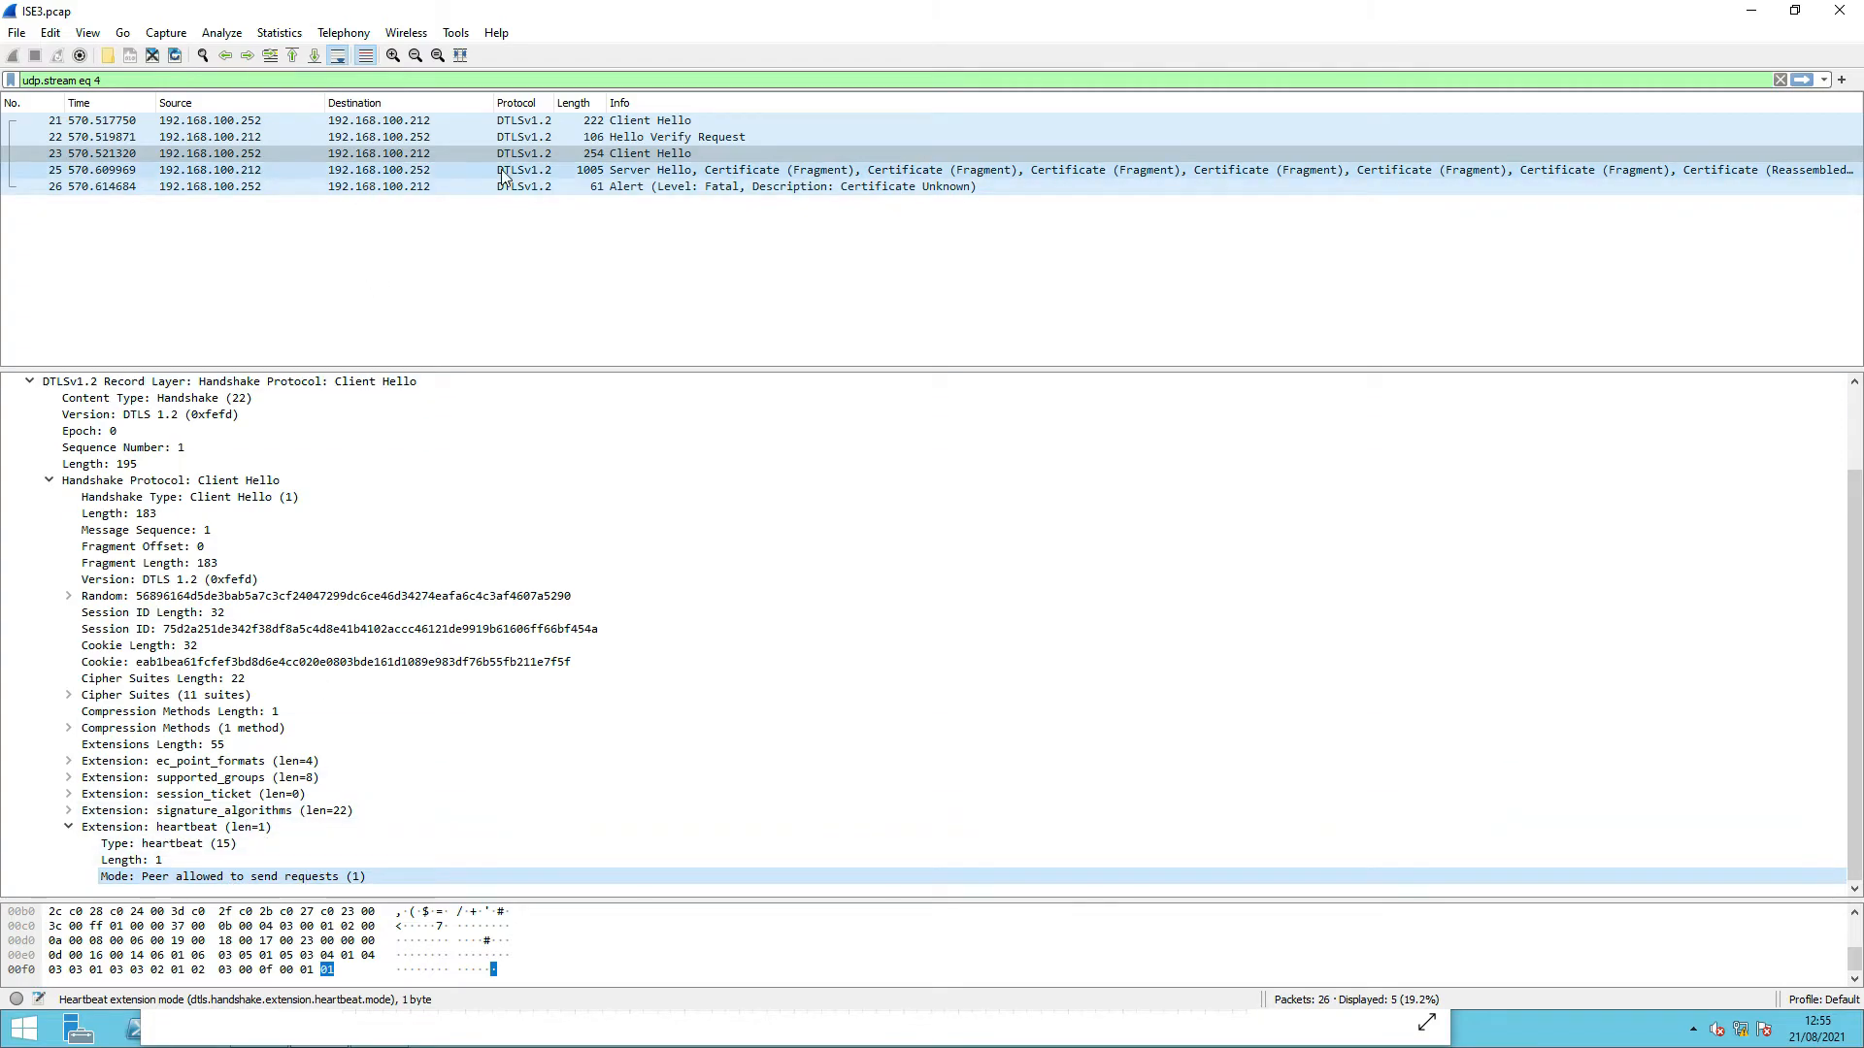
pyautogui.click(252, 176)
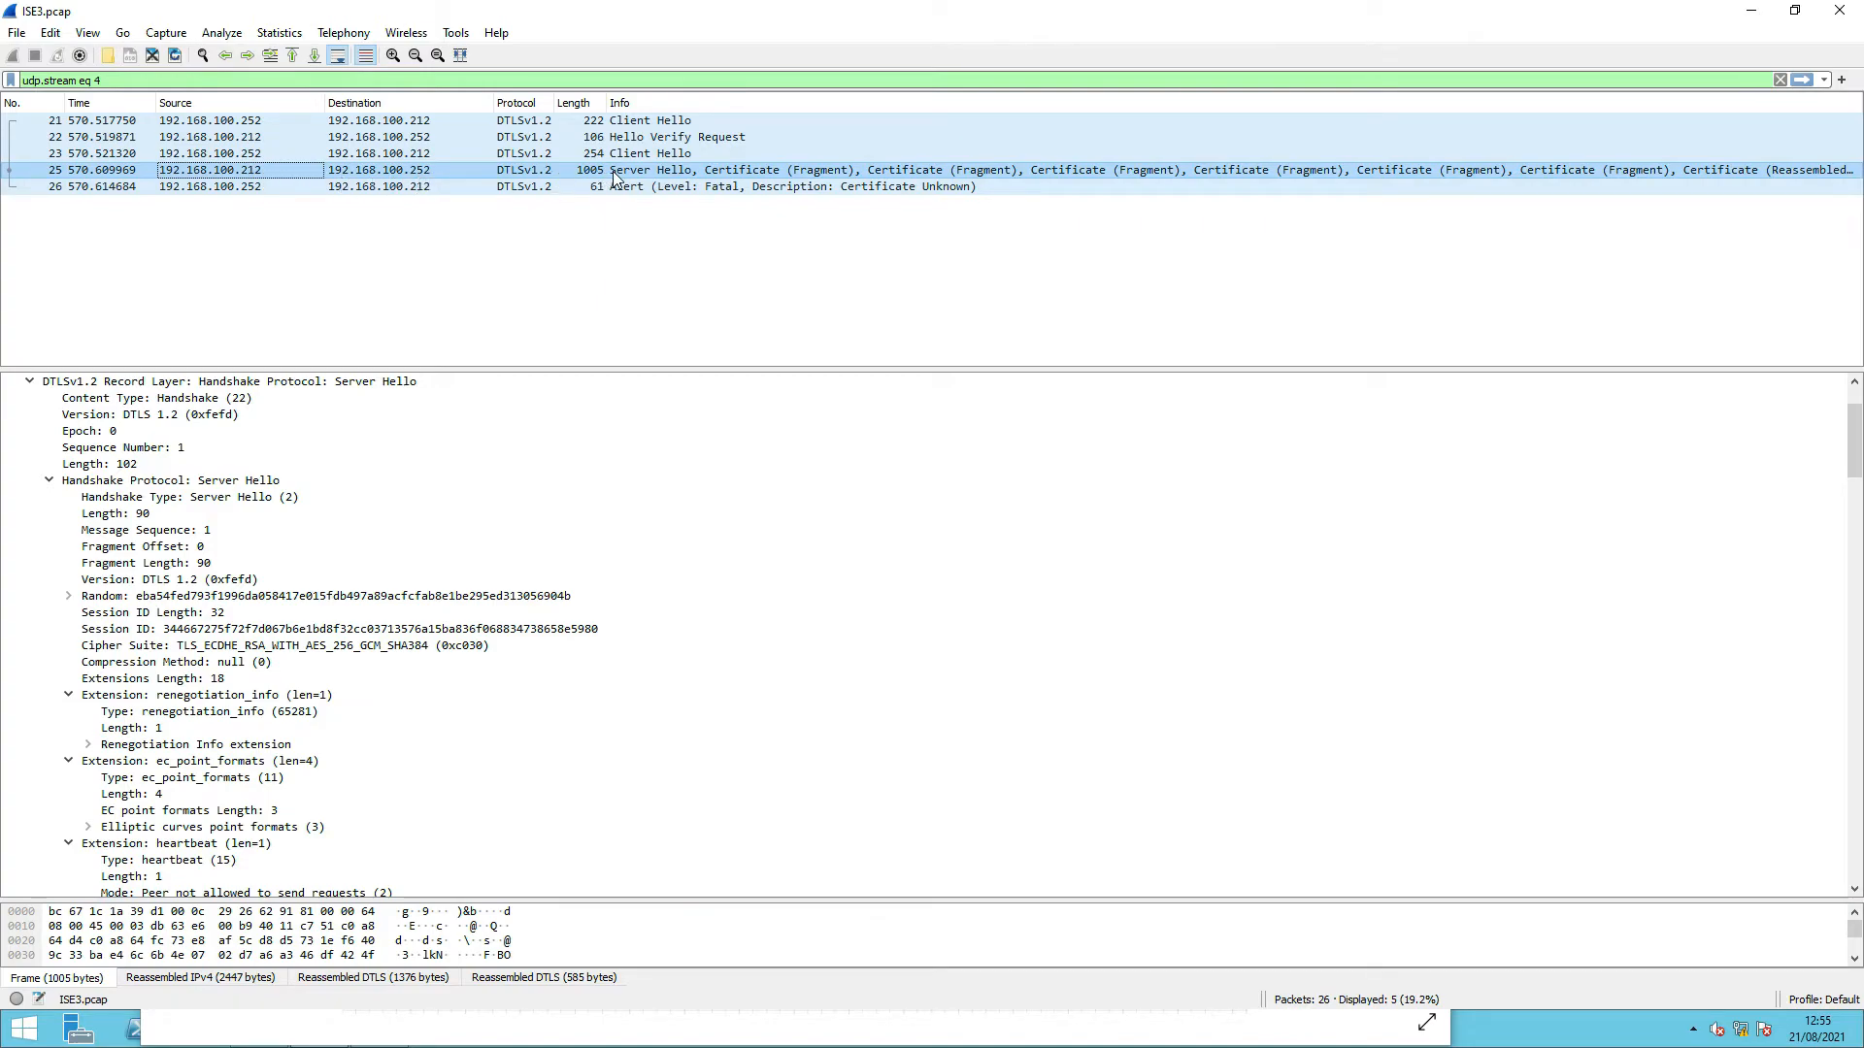
pyautogui.click(372, 190)
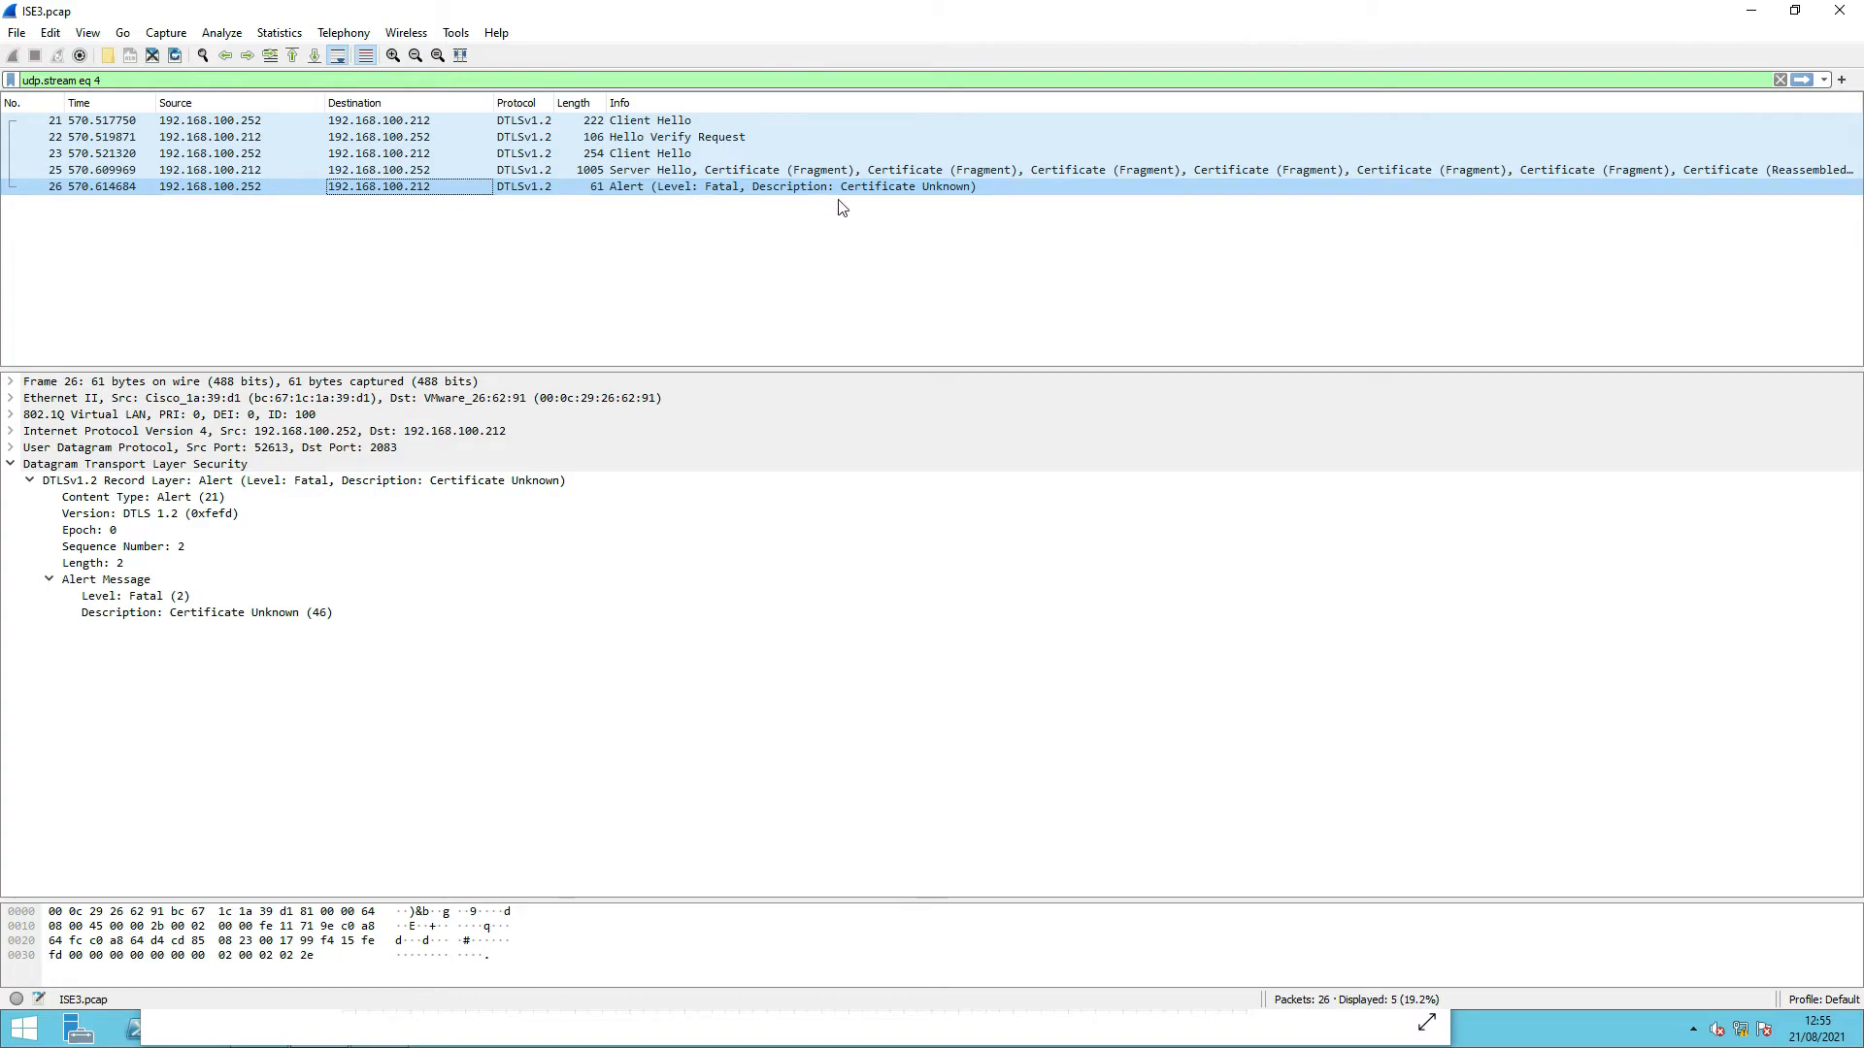
pyautogui.moveTo(945, 9); pyautogui.dragTo(0, 2)
# - Run 'show crypto pki trustpoints' on the SW_3850 console using Tab completion
pyautogui.click(1198, 409)
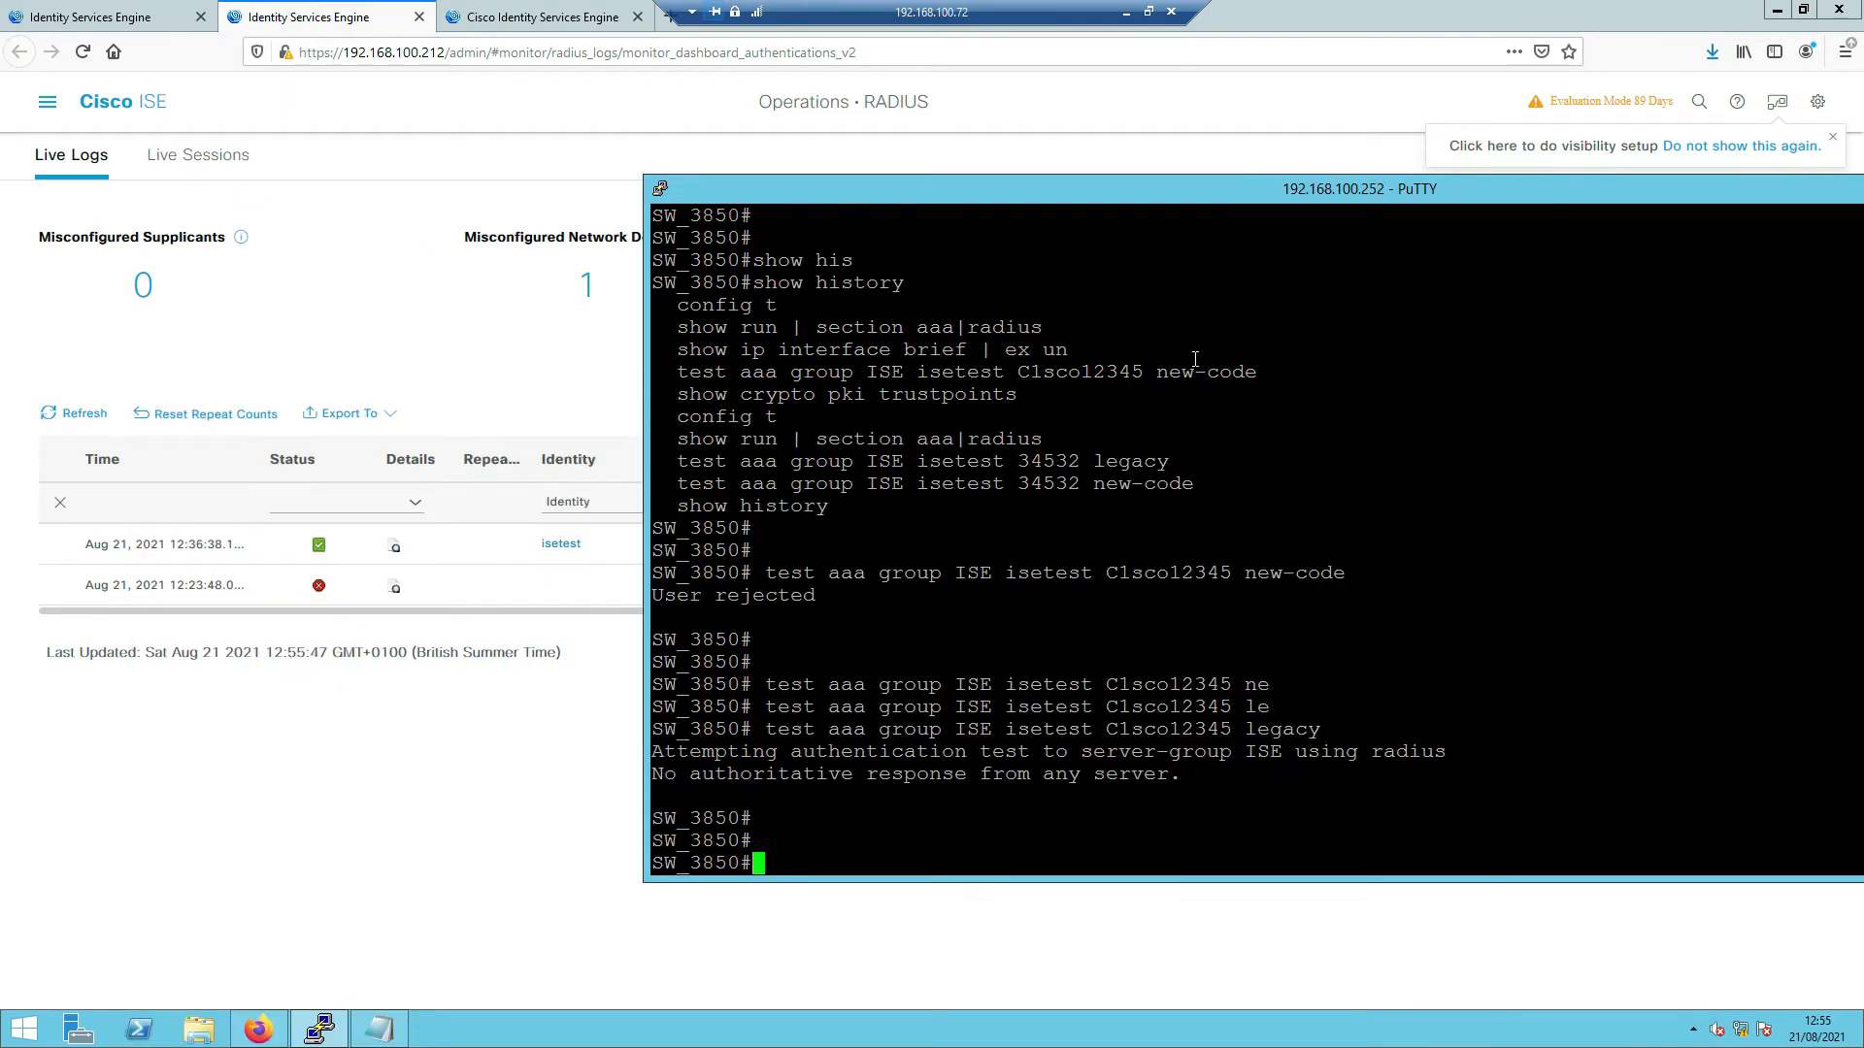
pyautogui.press('Return')
pyautogui.press('Return')
pyautogui.press('Return')
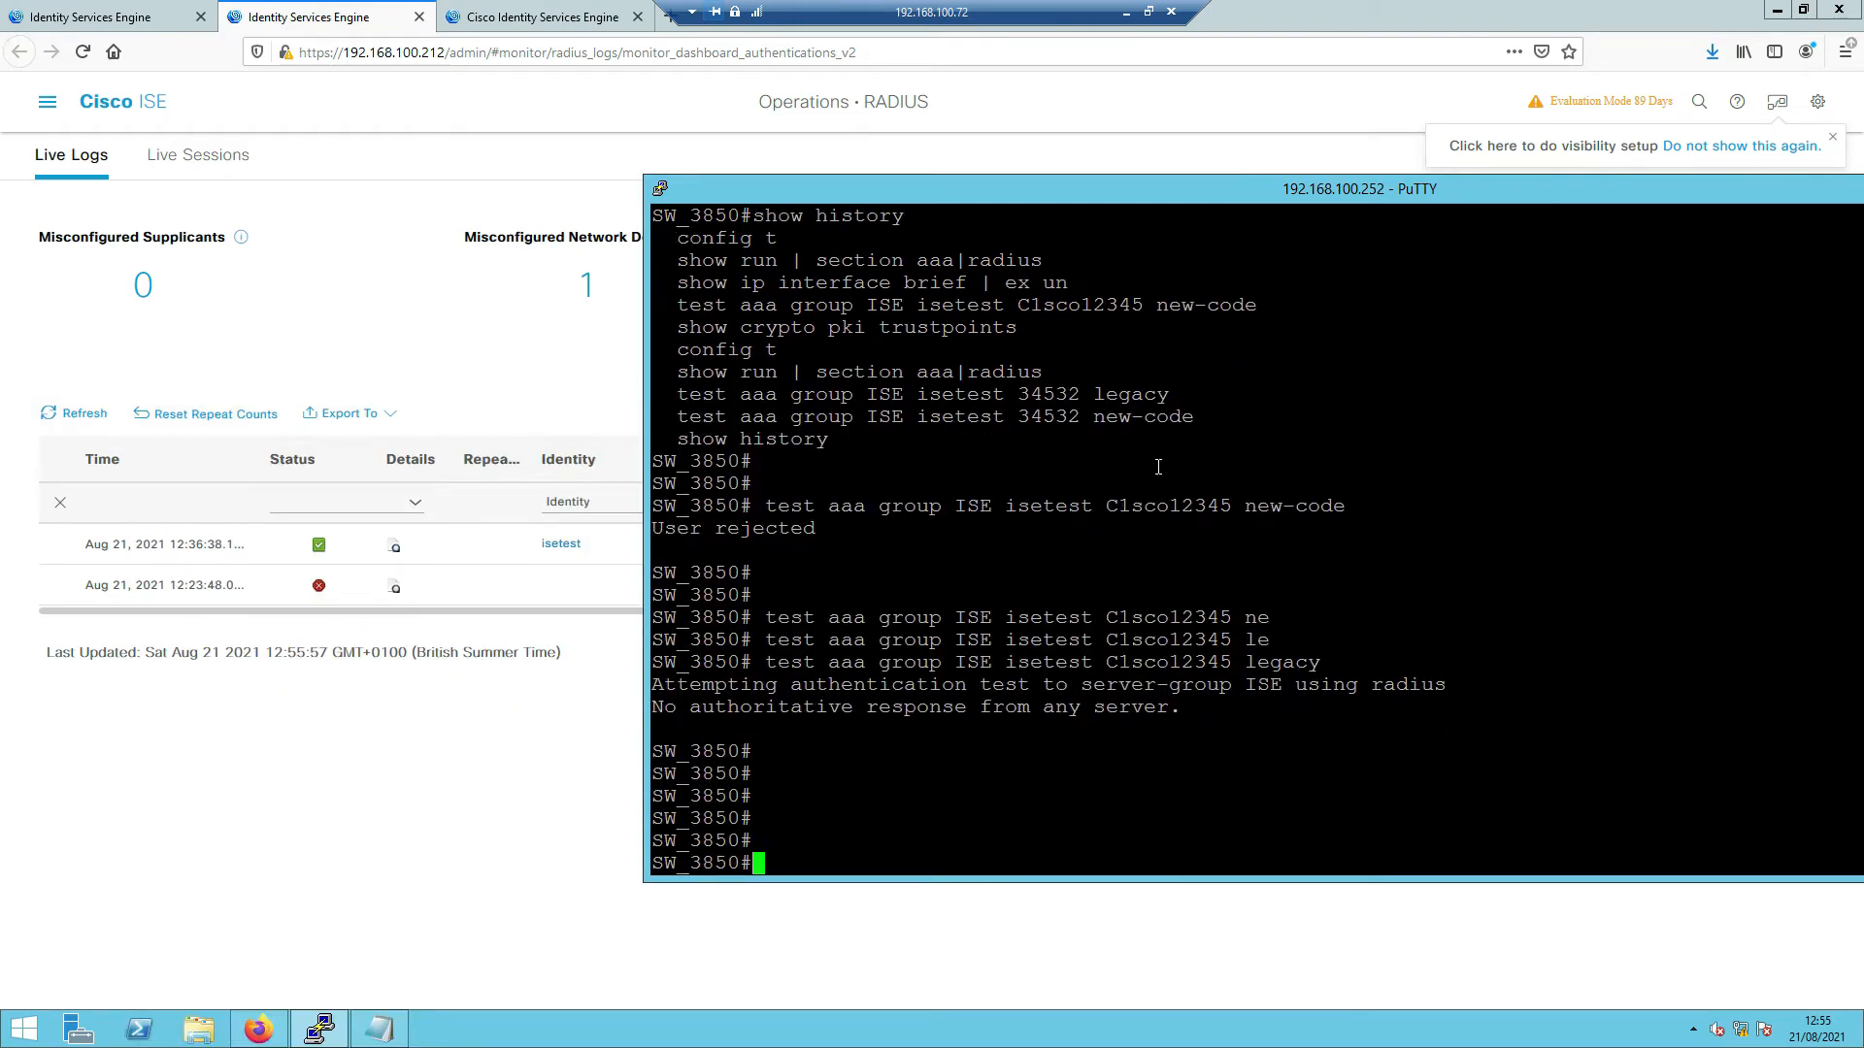
pyautogui.write('show cry')
pyautogui.press('Tab')
pyautogui.write('pk')
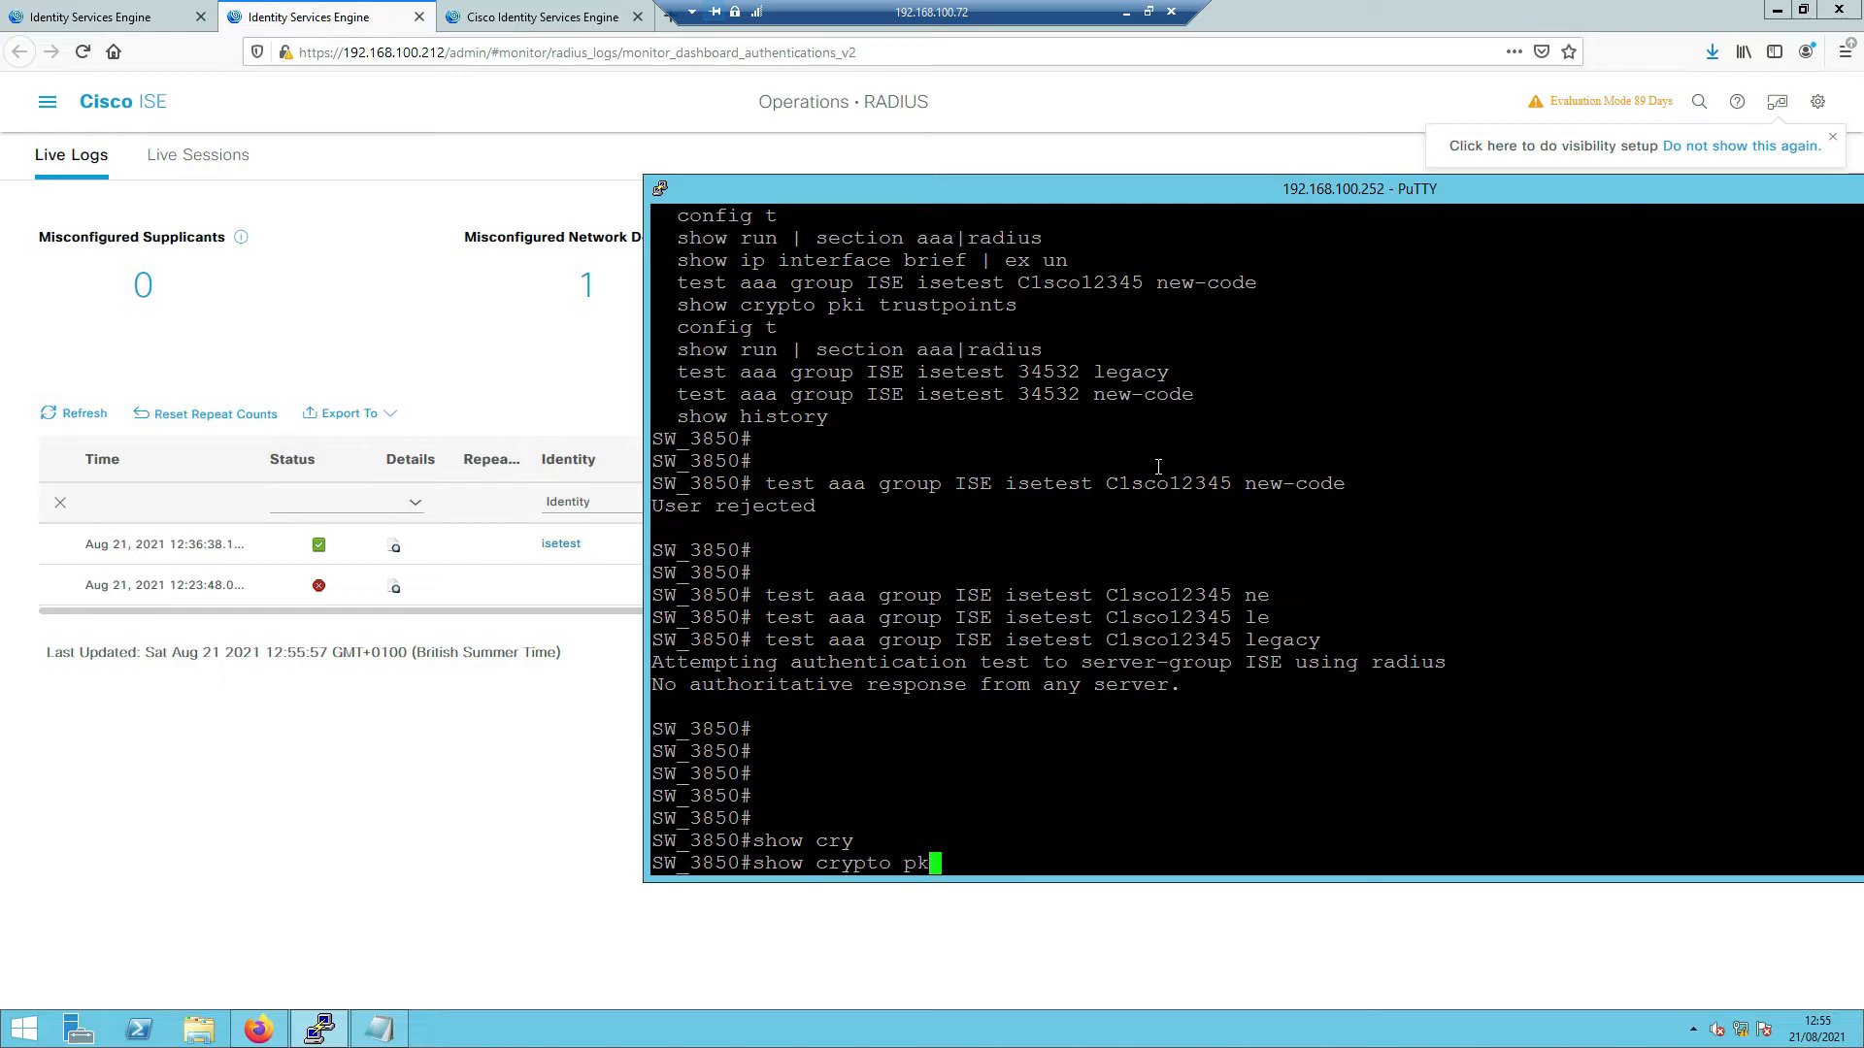
pyautogui.press('Tab')
pyautogui.write('t')
pyautogui.press('Tab')
pyautogui.write('u')
pyautogui.press('Tab')
pyautogui.press('BackSpace')
pyautogui.write('r')
pyautogui.press('Tab')
pyautogui.write('ustpoi')
pyautogui.press('Tab')
pyautogui.press('Return')
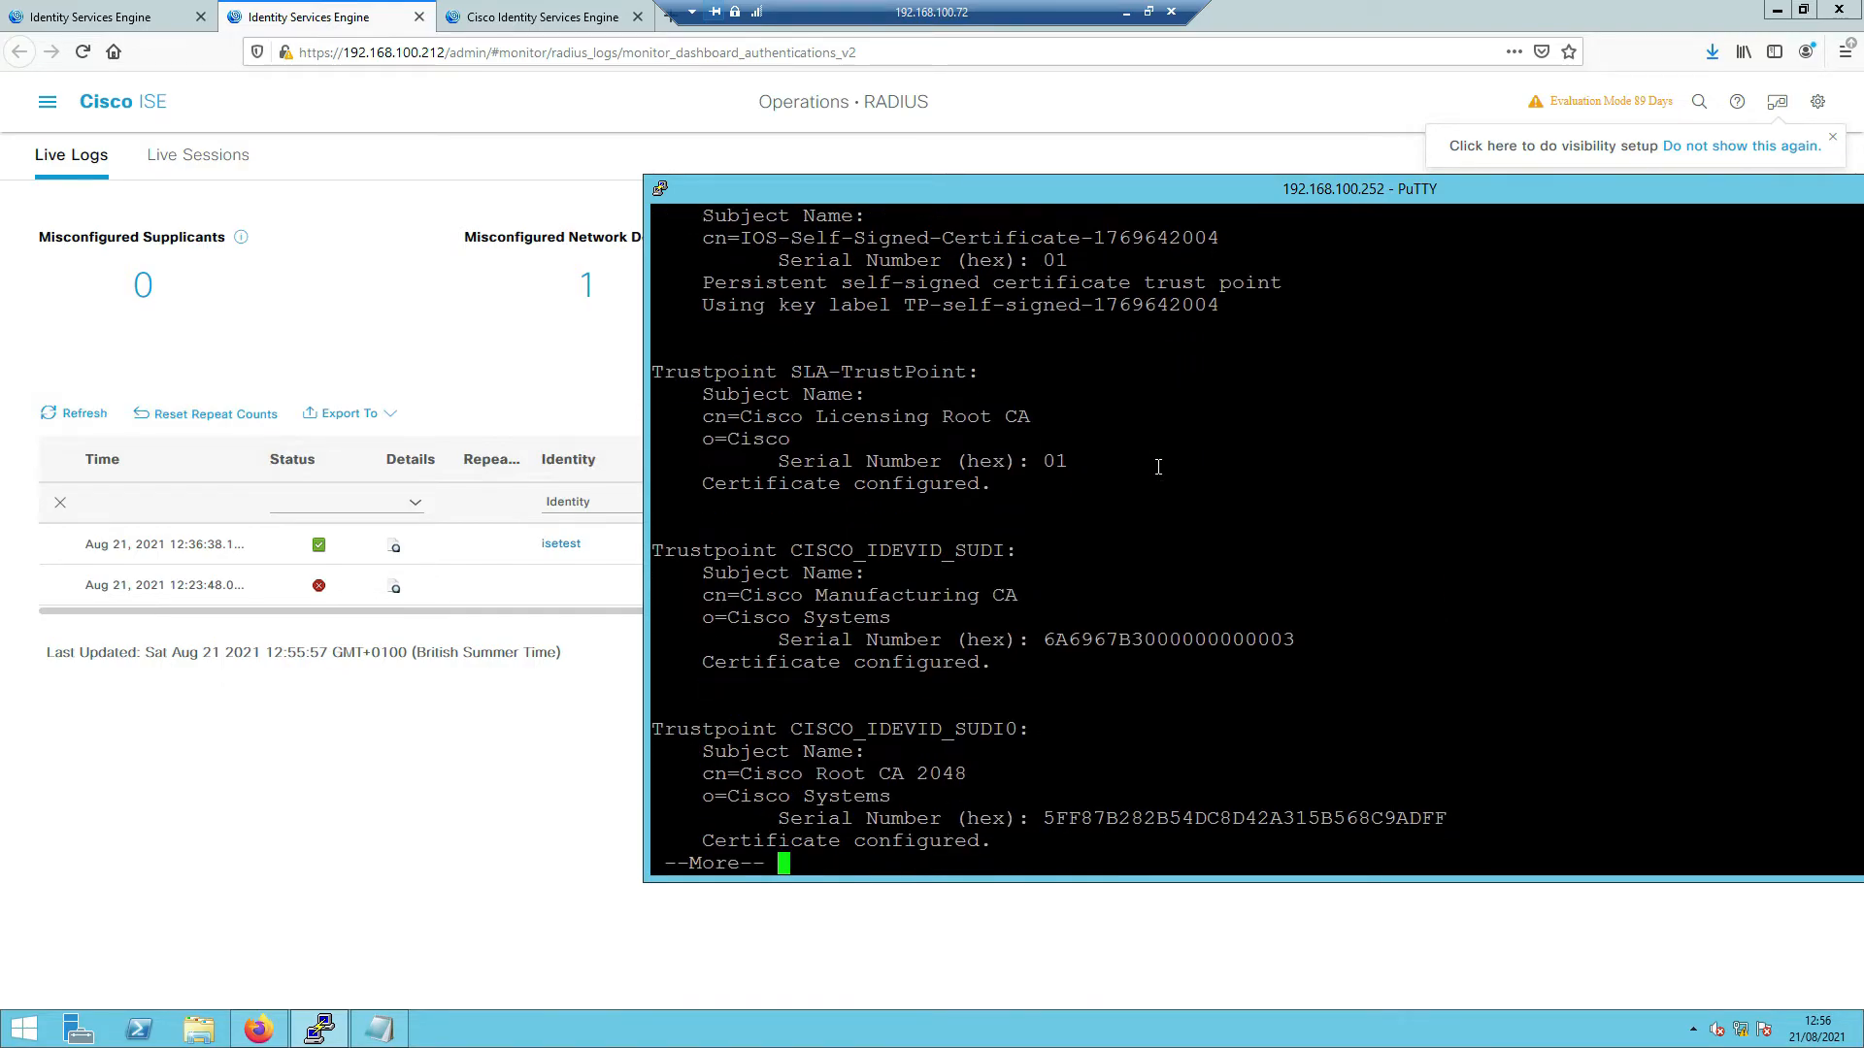
# - Page through the trustpoint output, marking the self-signed entry and the ISE3.0 trustpoint
pyautogui.scroll(5, 1158, 467)
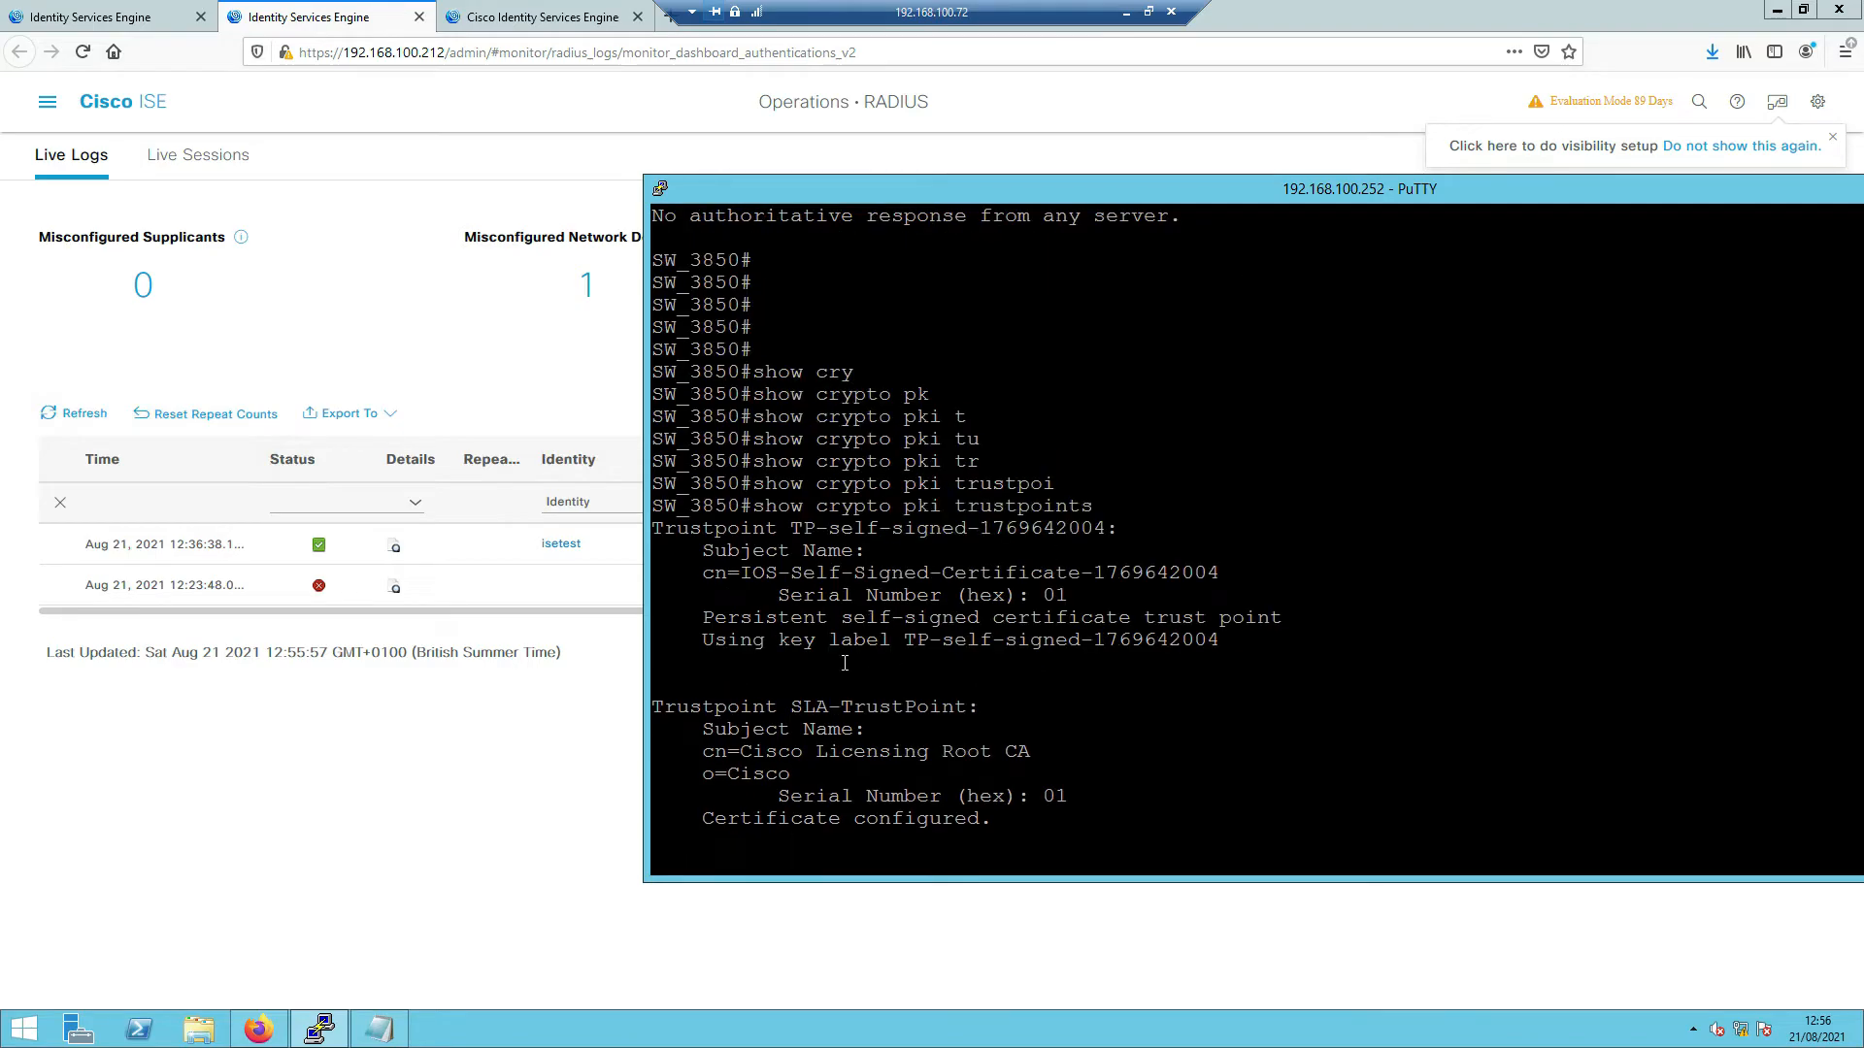
pyautogui.moveTo(790, 528); pyautogui.dragTo(1256, 632)
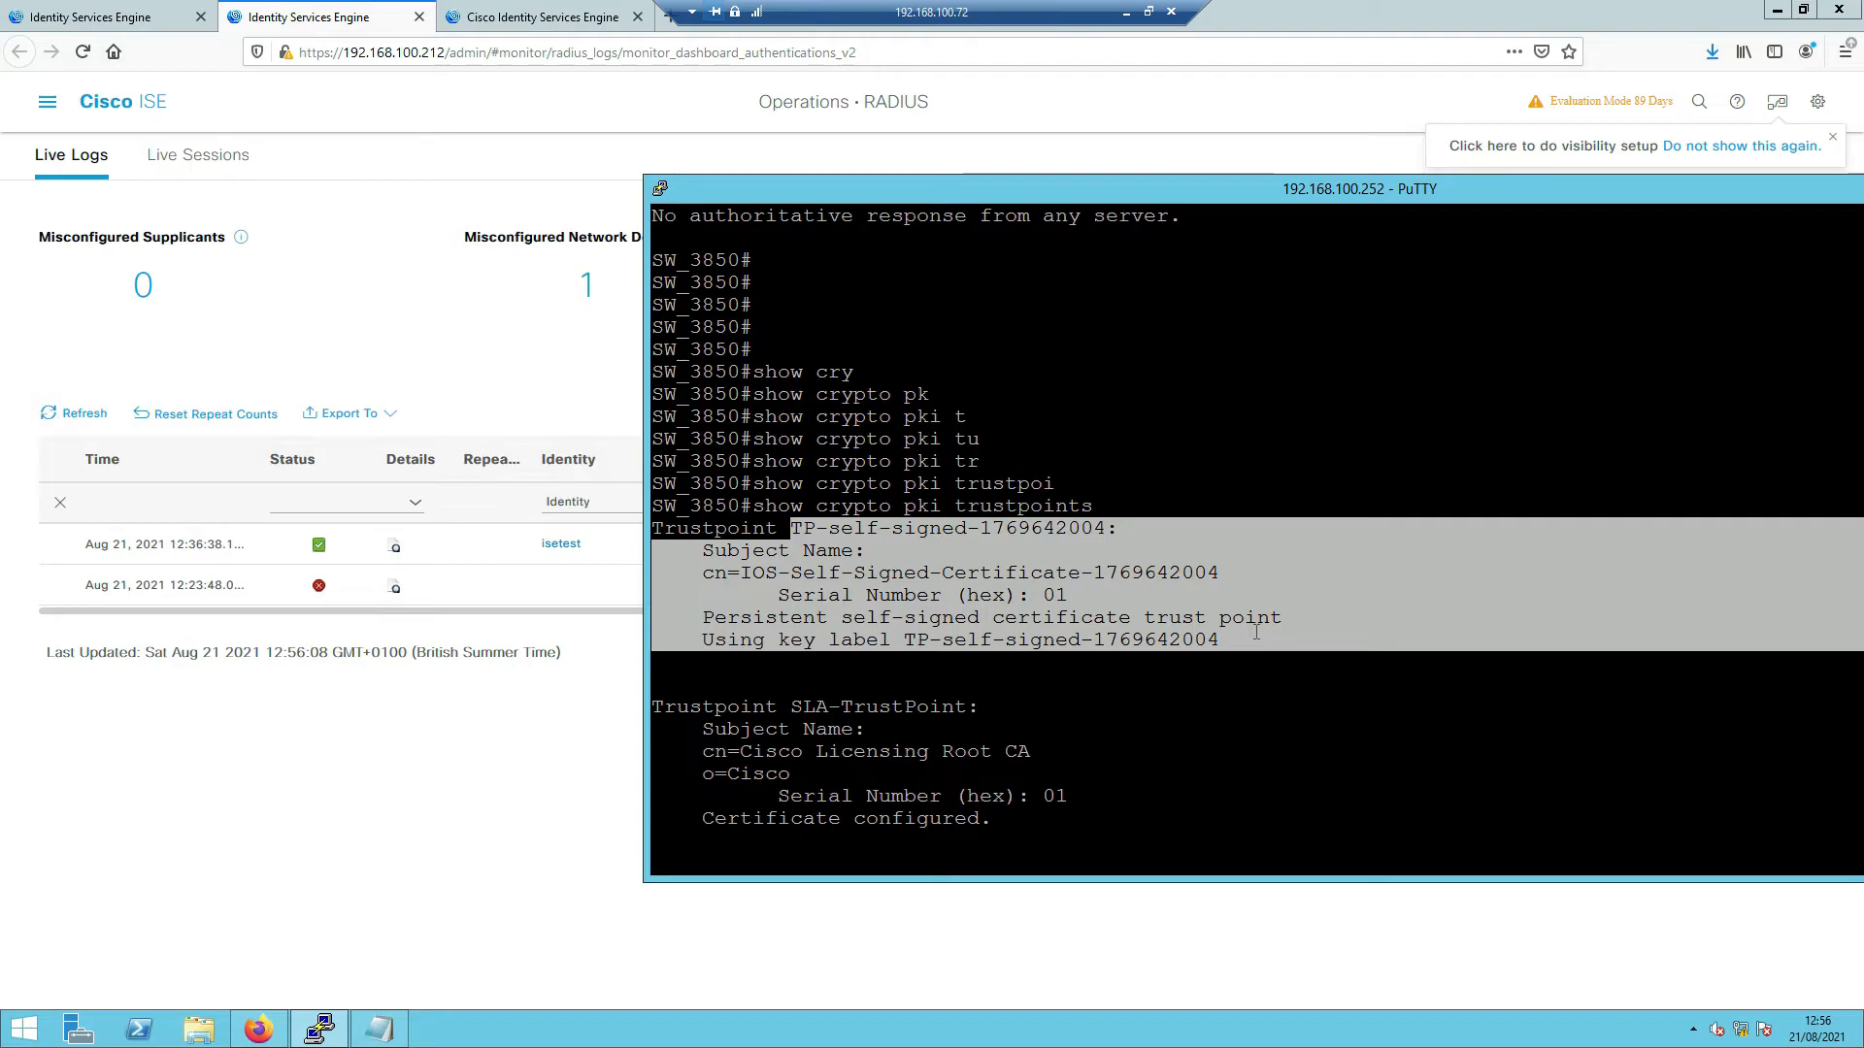
pyautogui.press('Return')
pyautogui.press('Return')
pyautogui.press('Return')
pyautogui.press('Return')
pyautogui.press('Return')
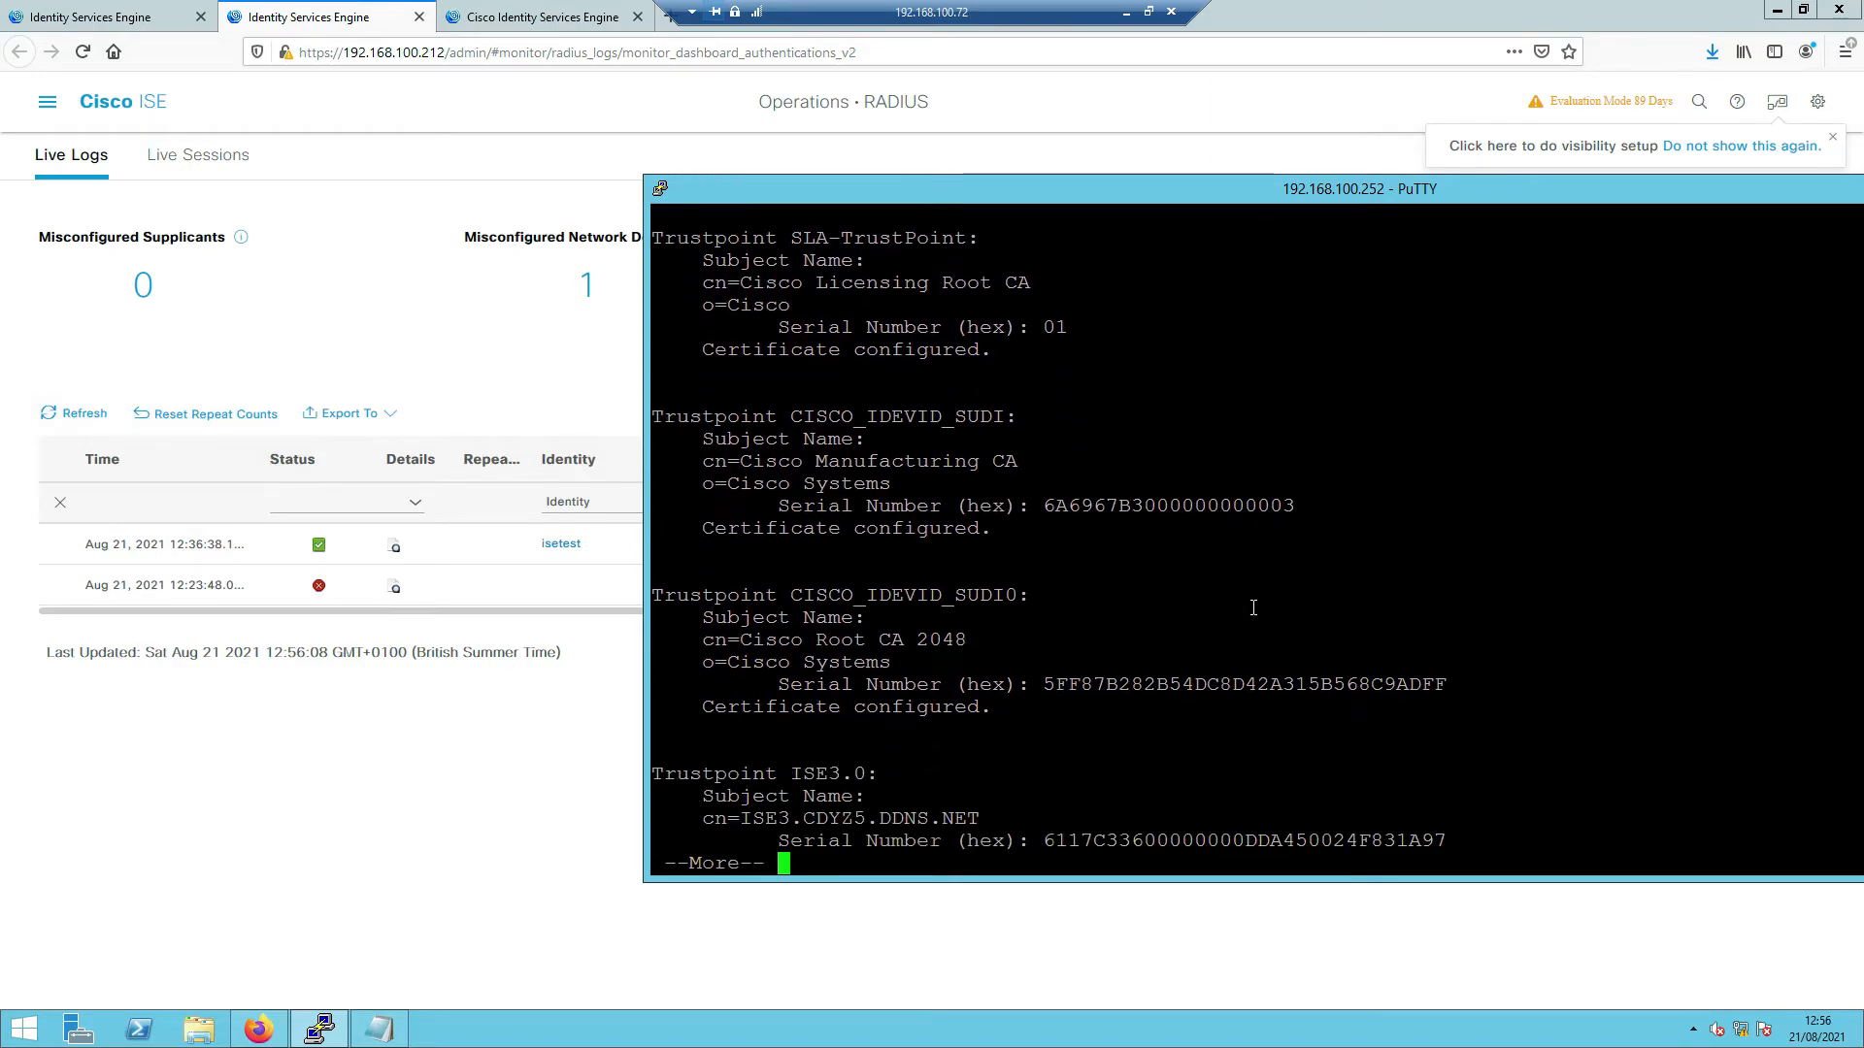
pyautogui.press('Return')
pyautogui.press('Return')
pyautogui.press('Return')
pyautogui.press('Return')
pyautogui.moveTo(773, 656); pyautogui.dragTo(841, 640)
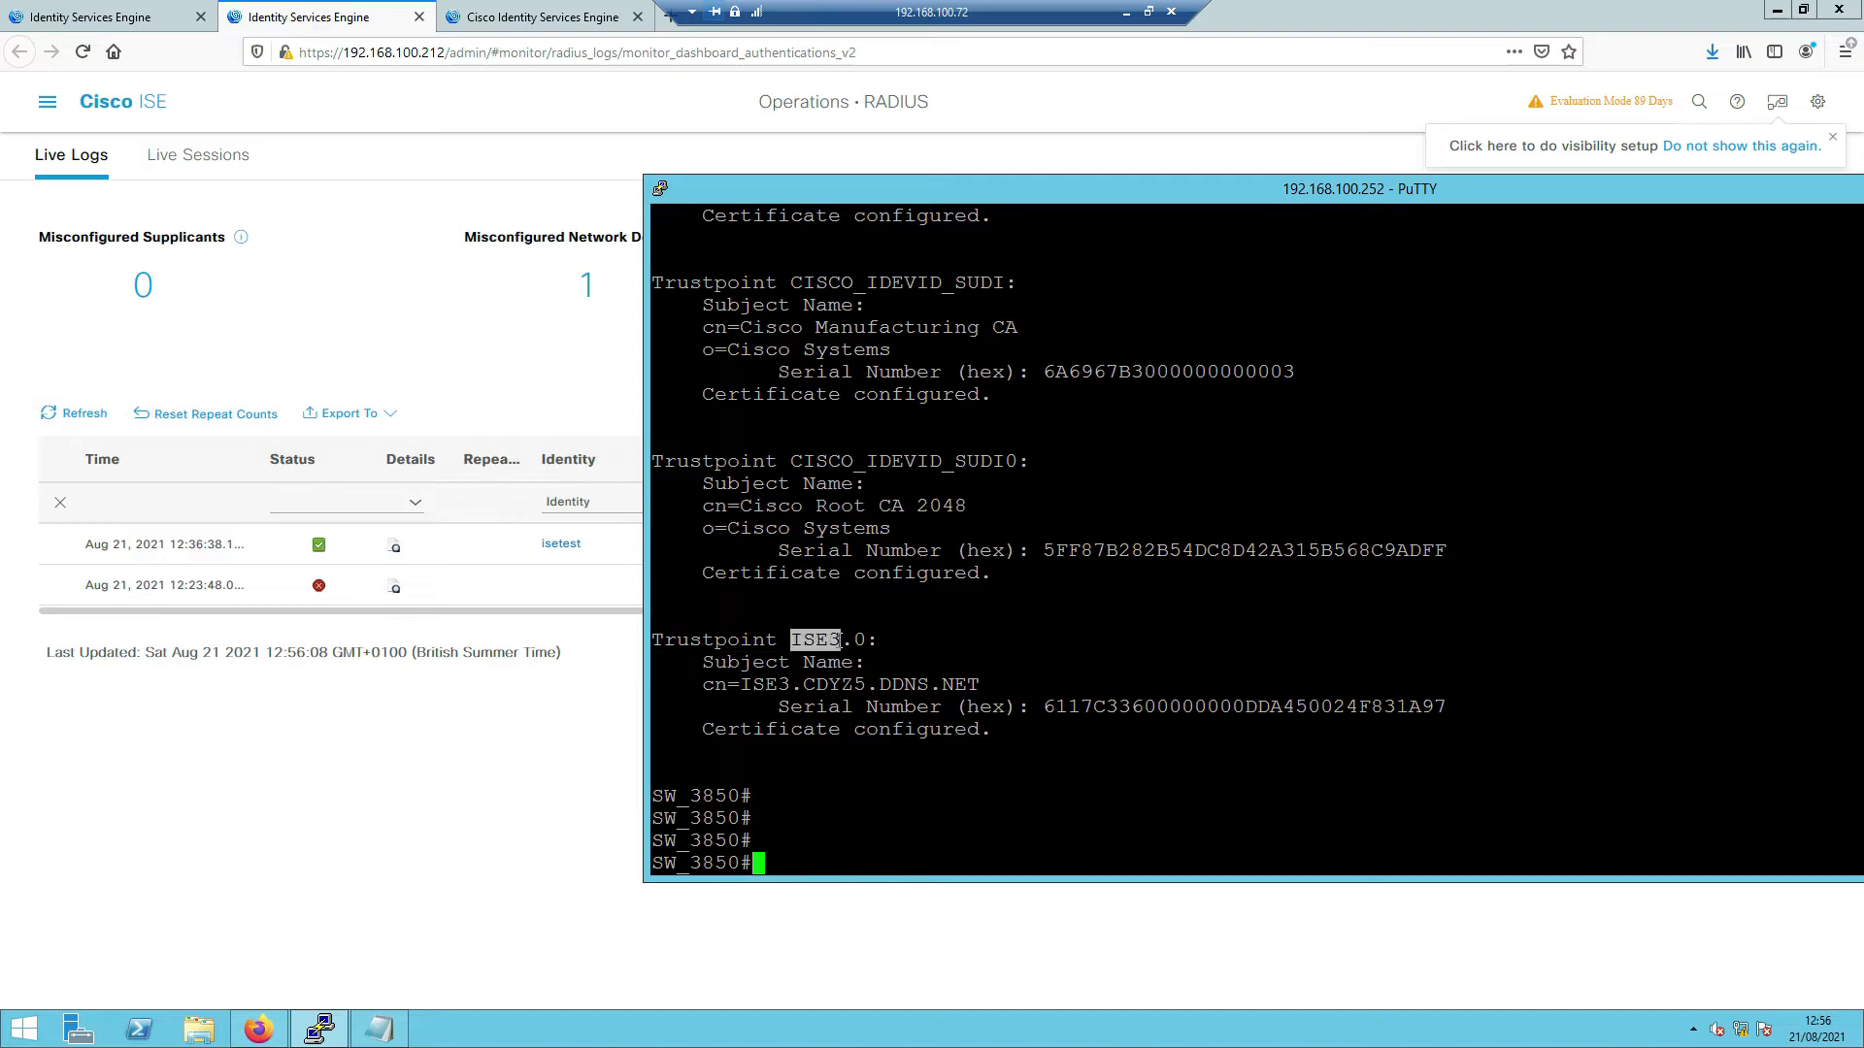
pyautogui.press('Return')
pyautogui.press('Return')
# - Run 'show crypto pki certificates verbose ISE3.0'
pyautogui.write('show cry')
pyautogui.press('Tab')
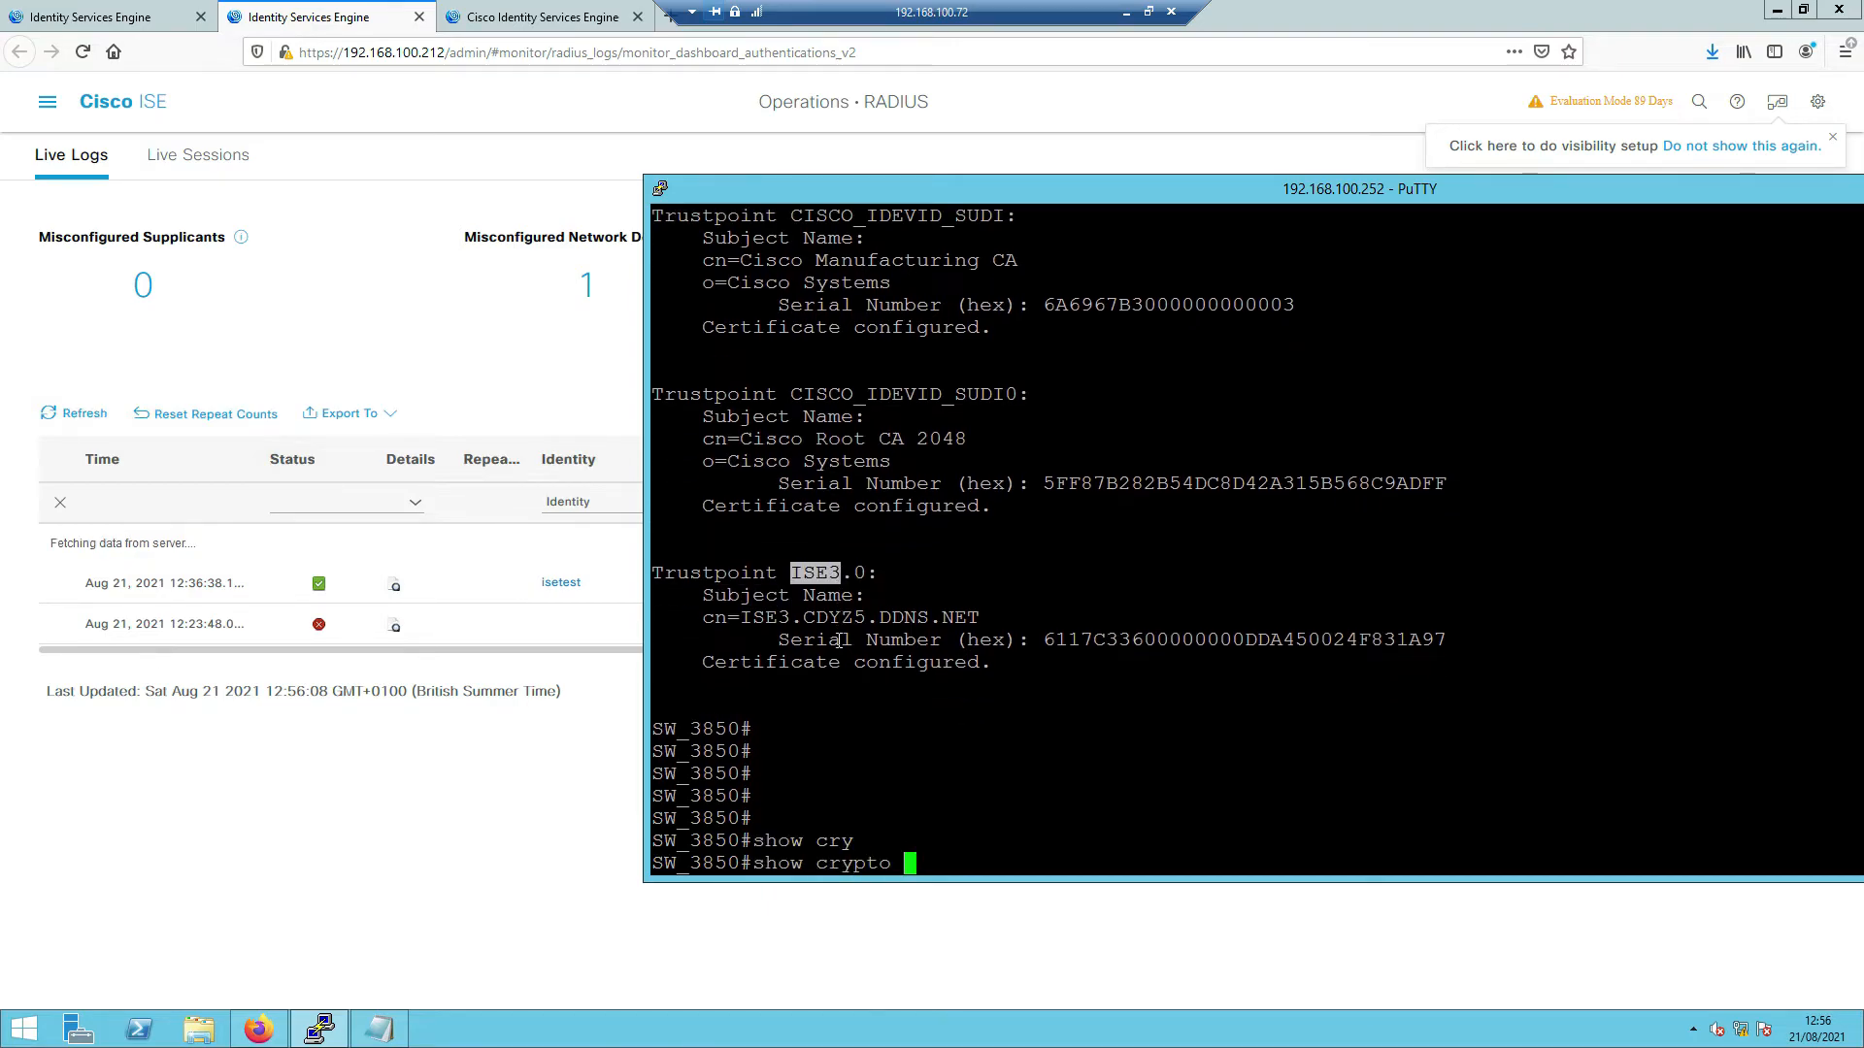
pyautogui.write('pk')
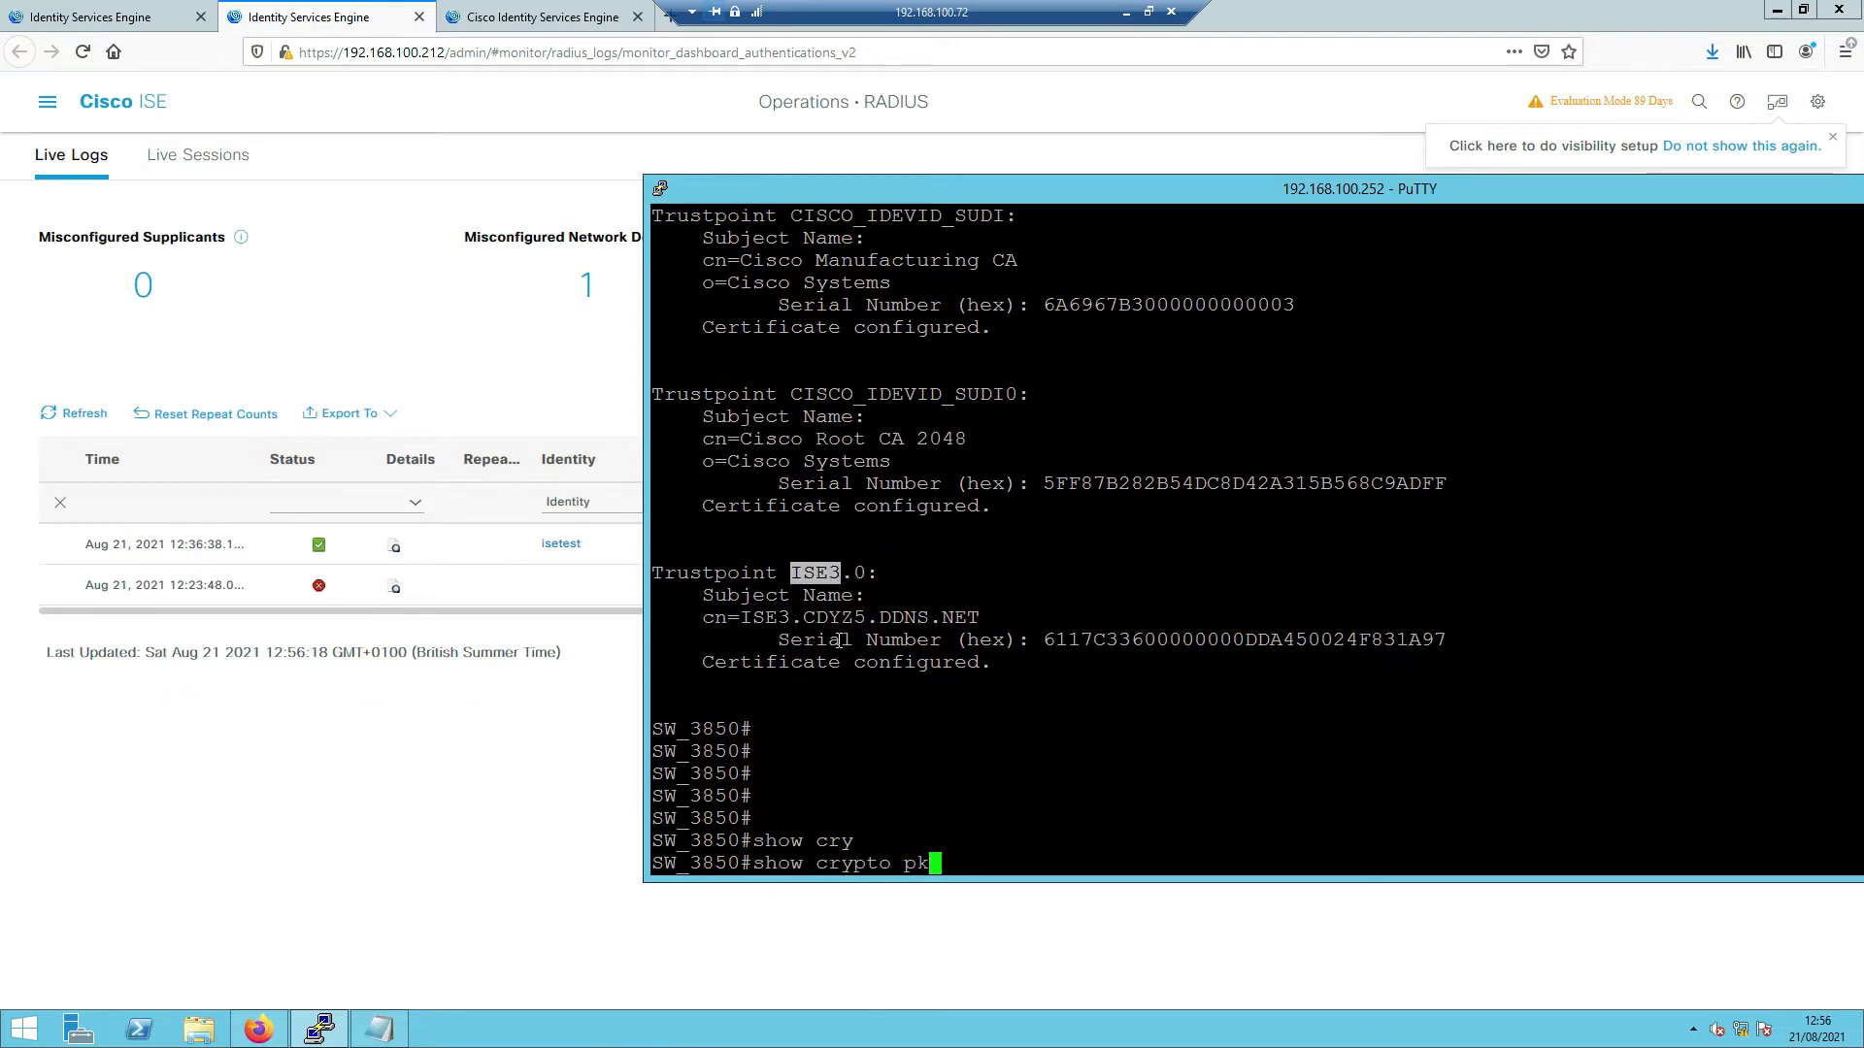
pyautogui.press('Tab')
pyautogui.write('ce')
pyautogui.press('Tab')
pyautogui.write('v')
pyautogui.press('Tab')
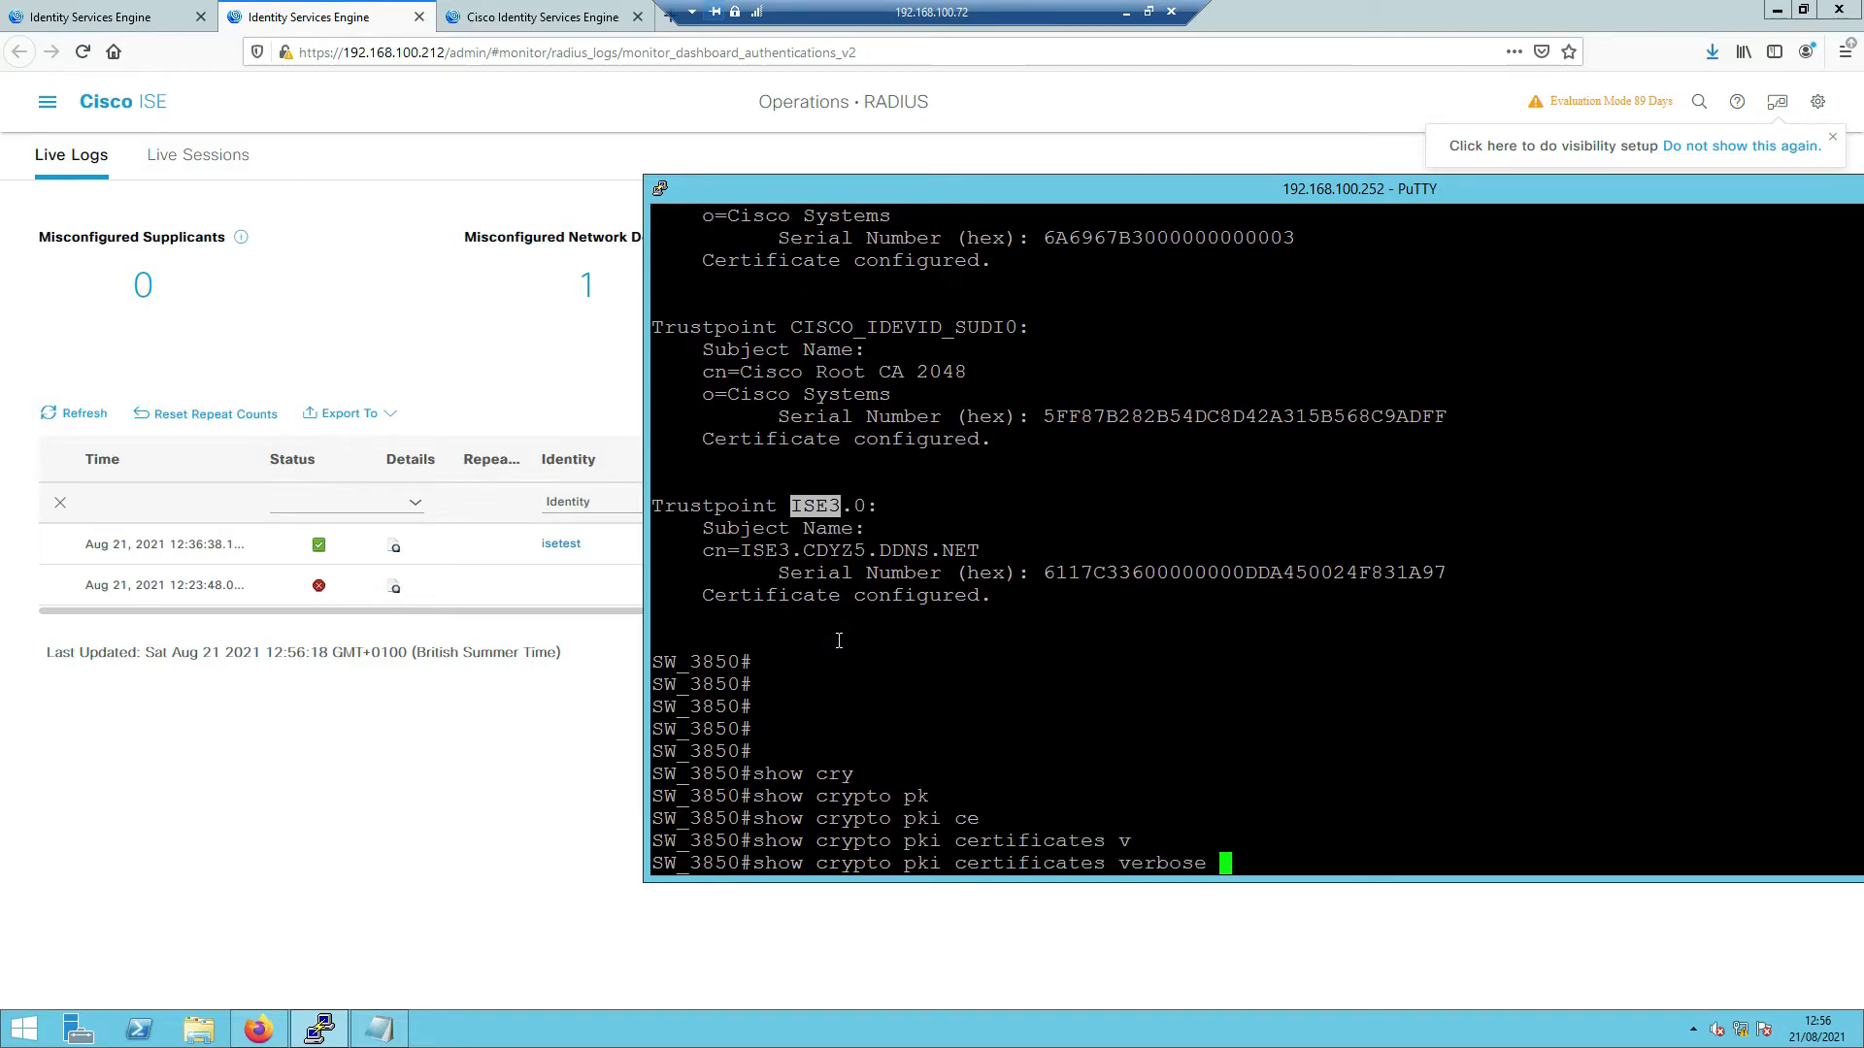
pyautogui.write('ISE3.0')
pyautogui.press('Return')
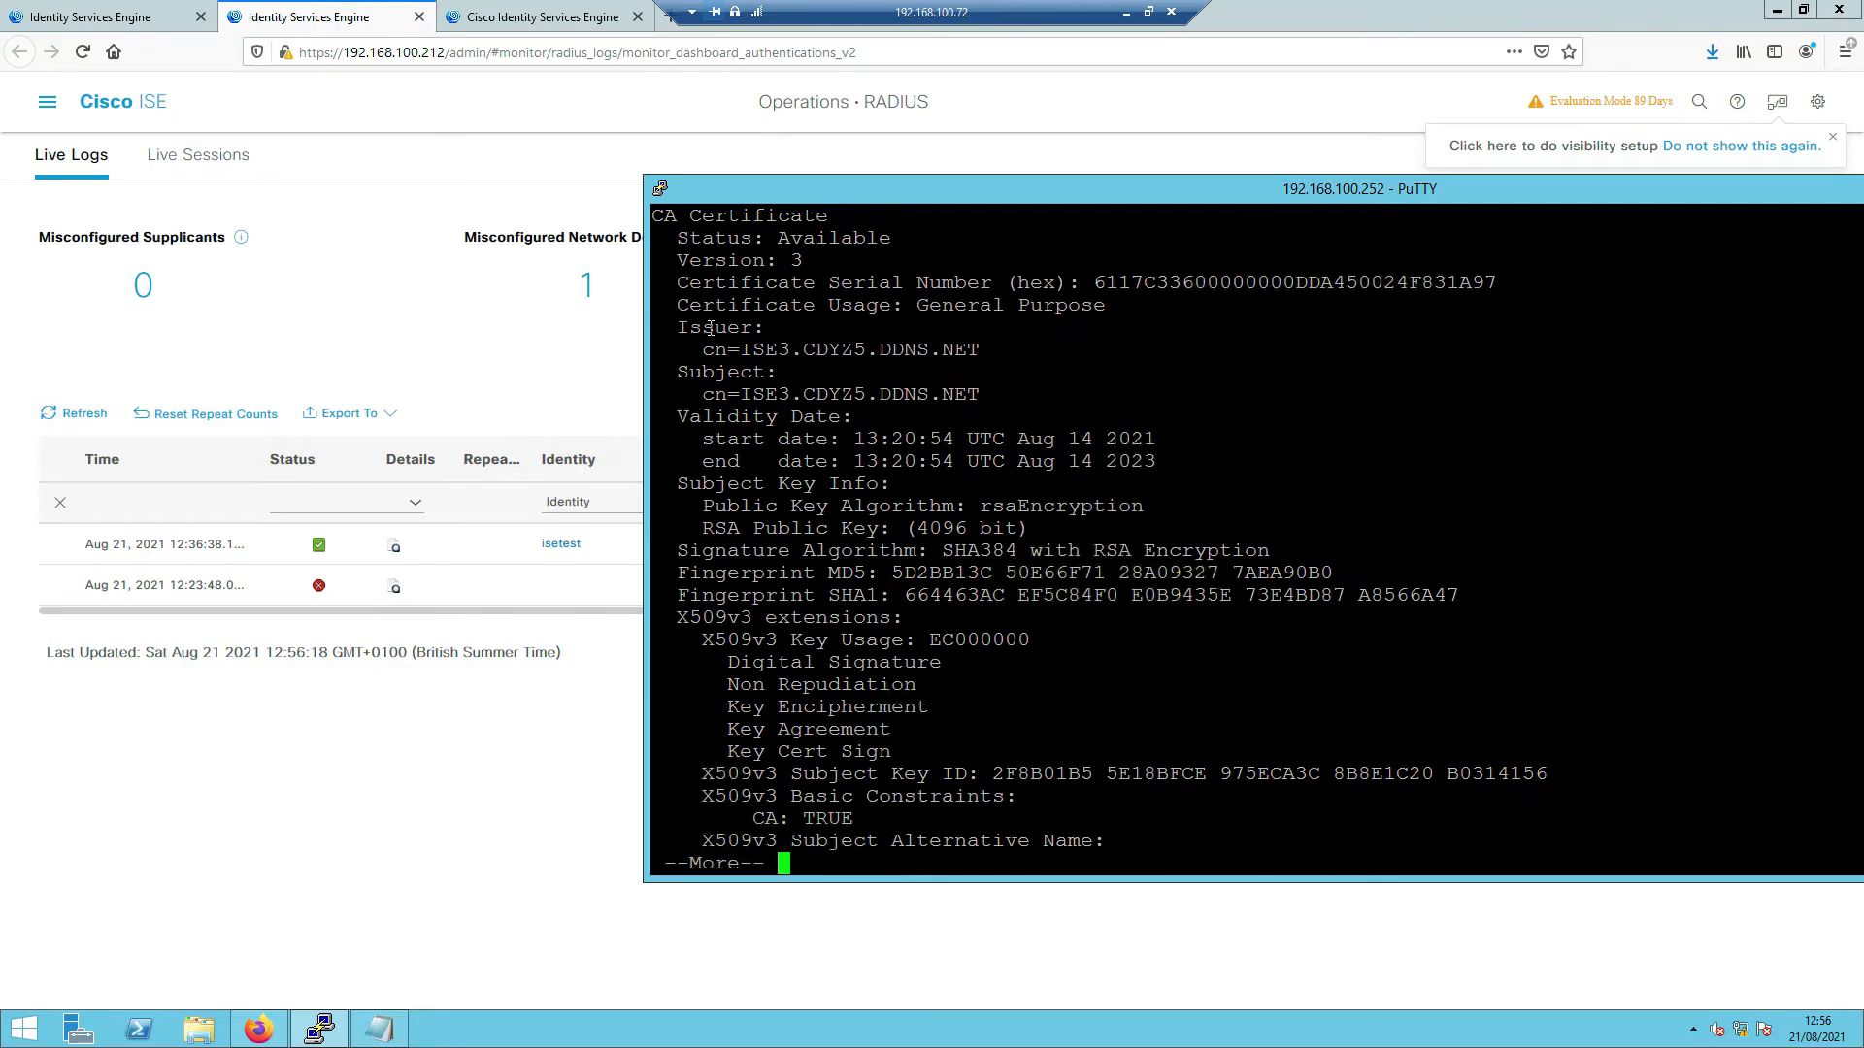
# - Highlight the certificate's status, issuer, subject and key/fingerprint lines
pyautogui.tripleClick(807, 334)
pyautogui.moveTo(676, 238); pyautogui.dragTo(858, 259)
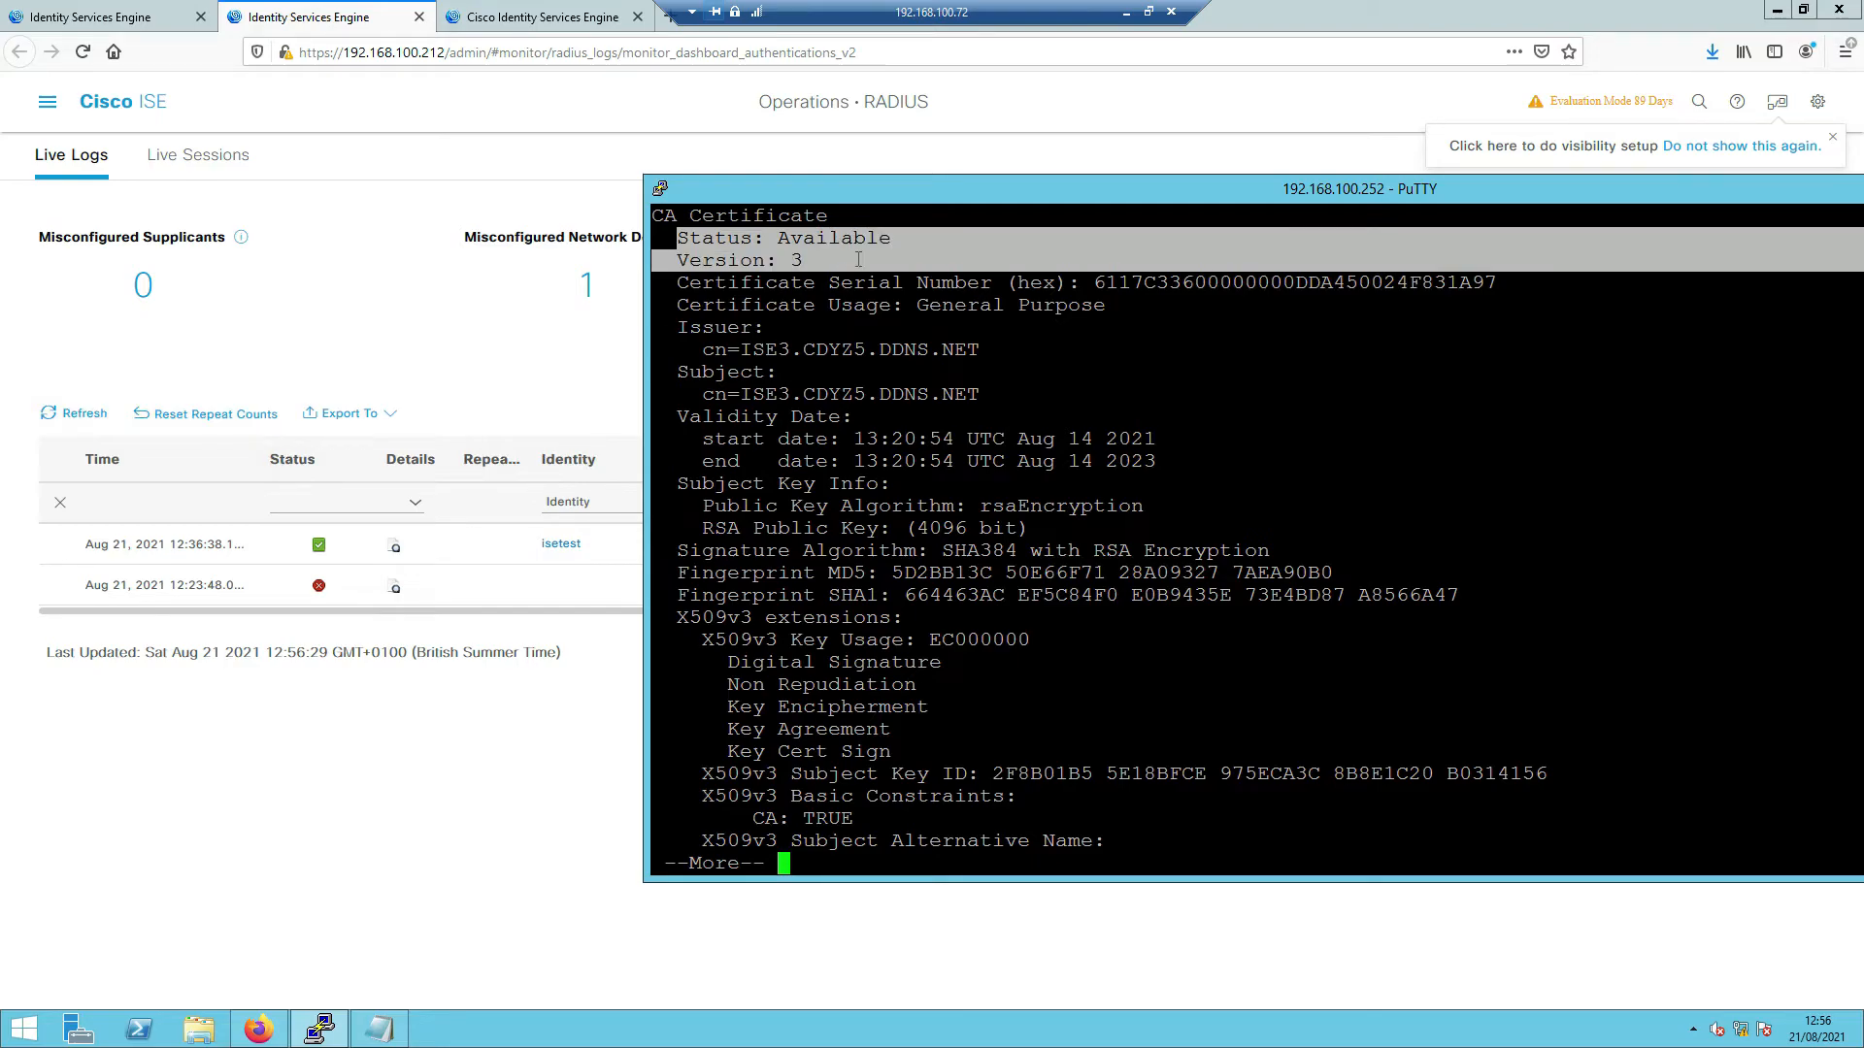
pyautogui.moveTo(652, 214); pyautogui.dragTo(984, 347)
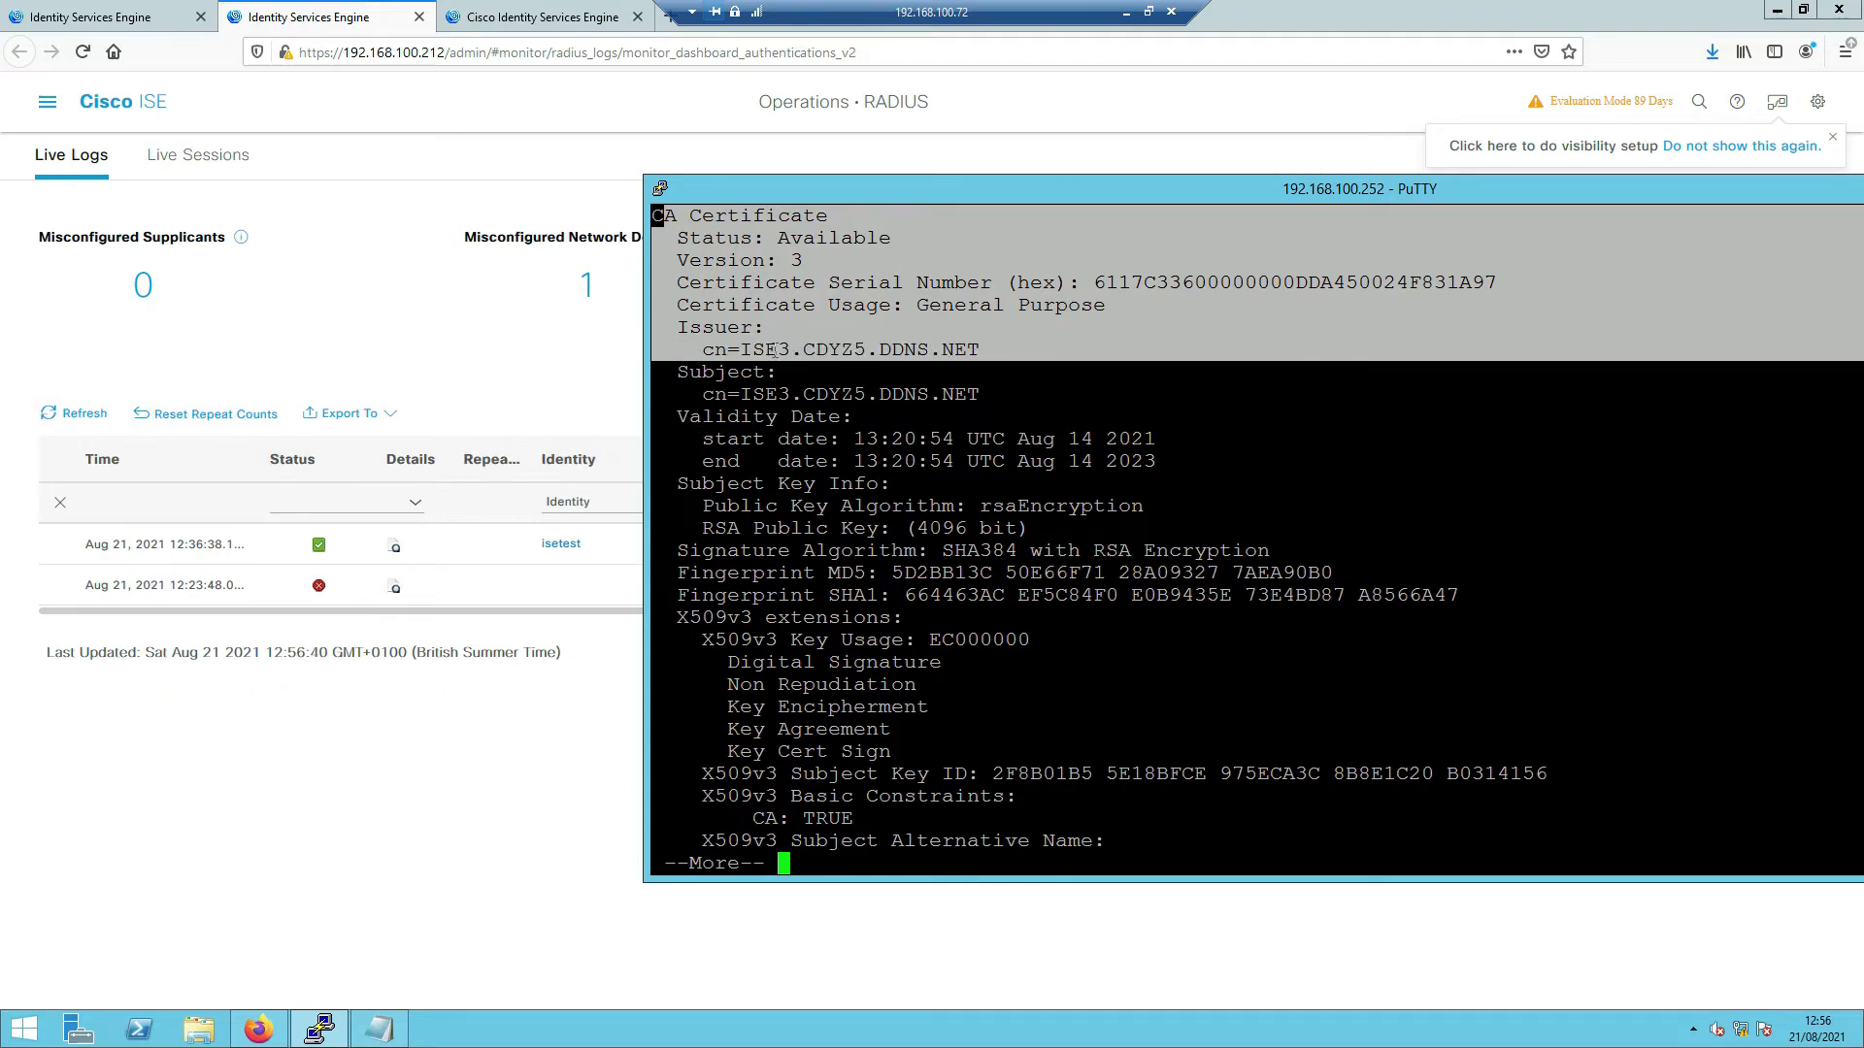
pyautogui.click(737, 362)
pyautogui.moveTo(731, 393); pyautogui.dragTo(940, 399)
pyautogui.moveTo(683, 486); pyautogui.dragTo(860, 595)
# - Page to the end and highlight the alternative name ISE3.CDYZ5.DDNS.NET
pyautogui.press('Return')
pyautogui.press('Return')
pyautogui.press('Return')
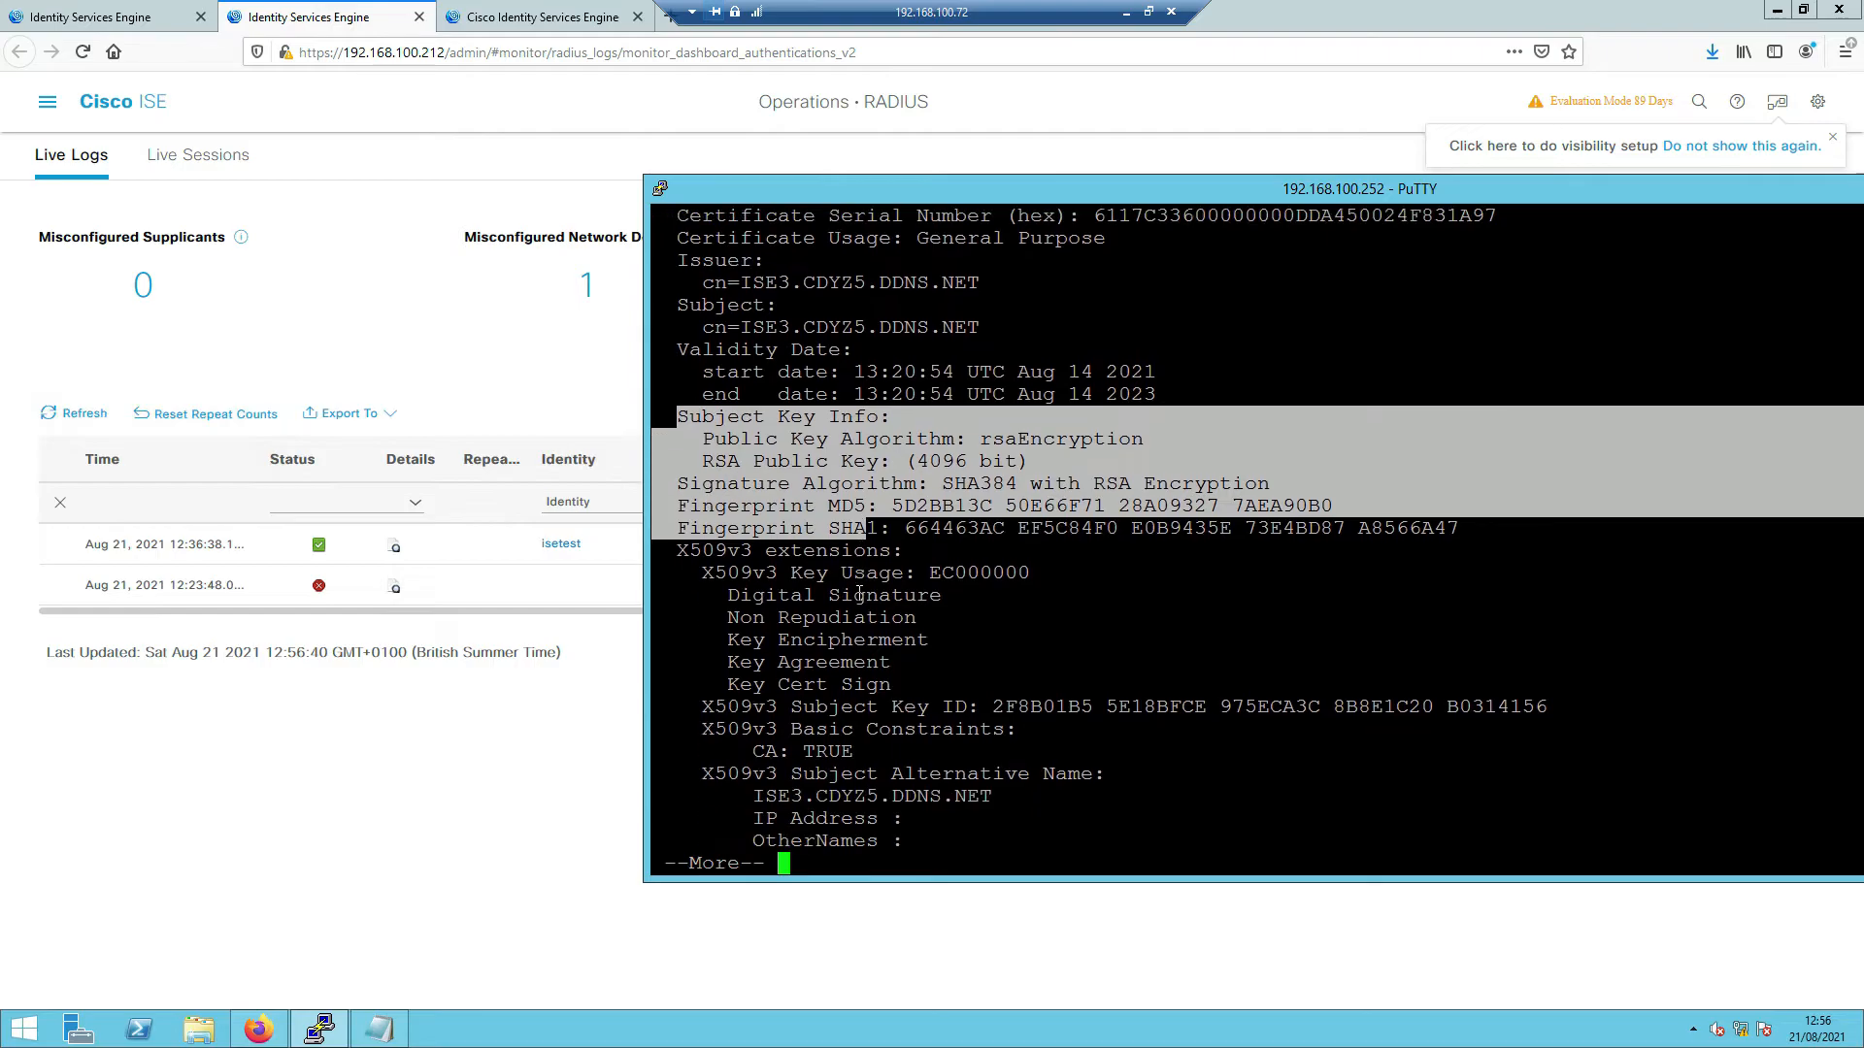
pyautogui.press('Return')
pyautogui.press('Return')
pyautogui.press('Return')
pyautogui.press('Return')
pyautogui.press('Return')
pyautogui.press('Return')
pyautogui.press('Return')
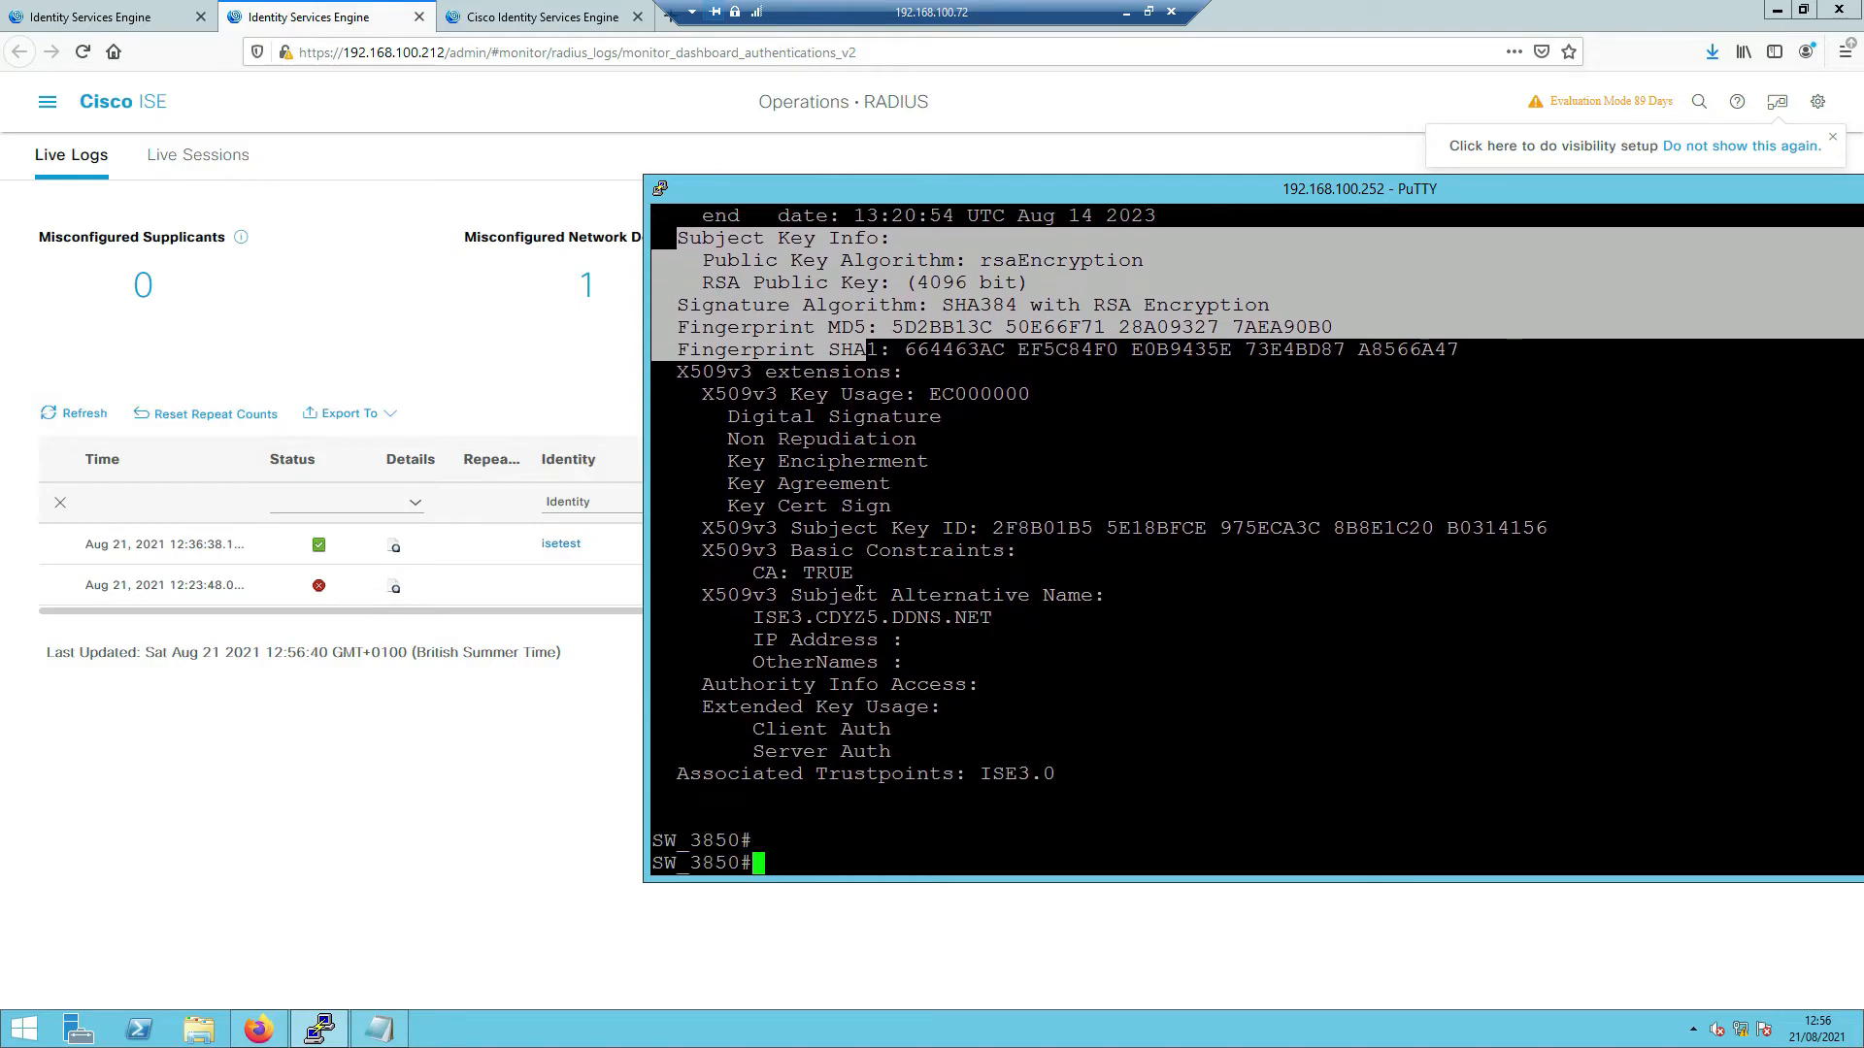
pyautogui.moveTo(741, 627); pyautogui.dragTo(990, 626)
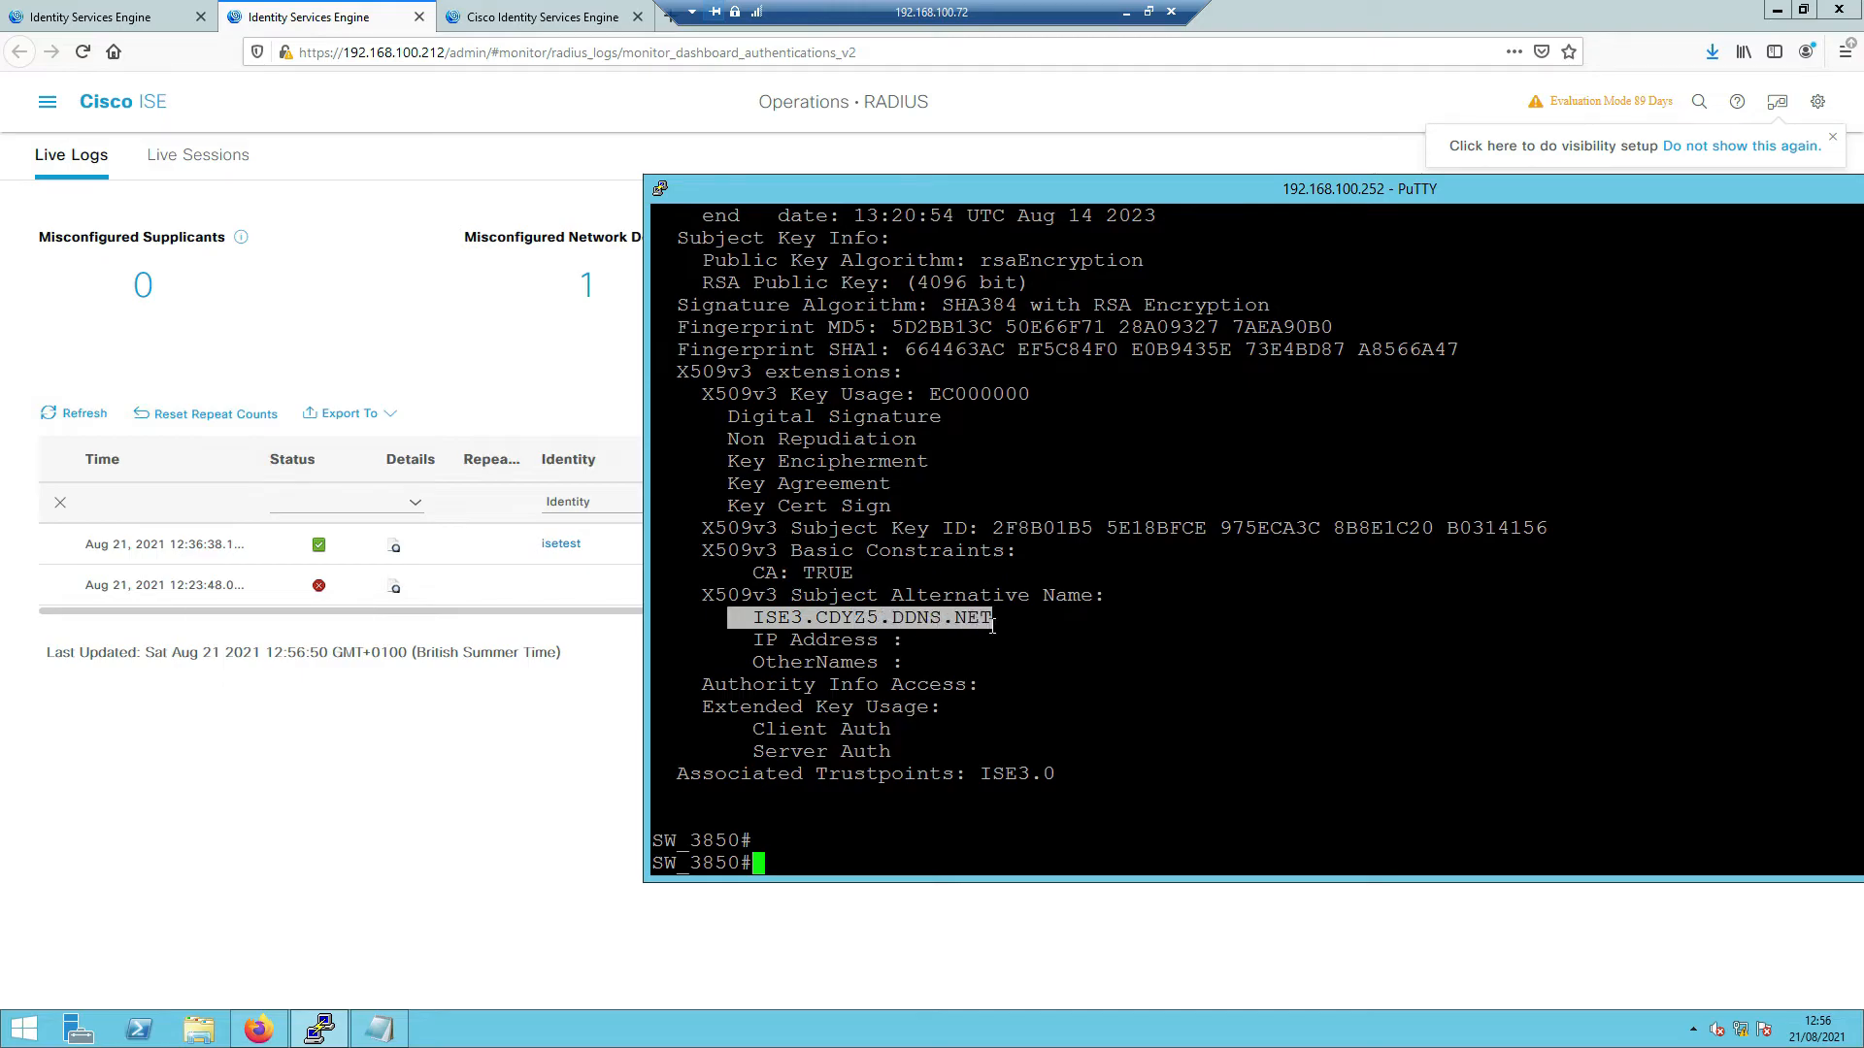
pyautogui.moveTo(991, 627); pyautogui.dragTo(992, 652)
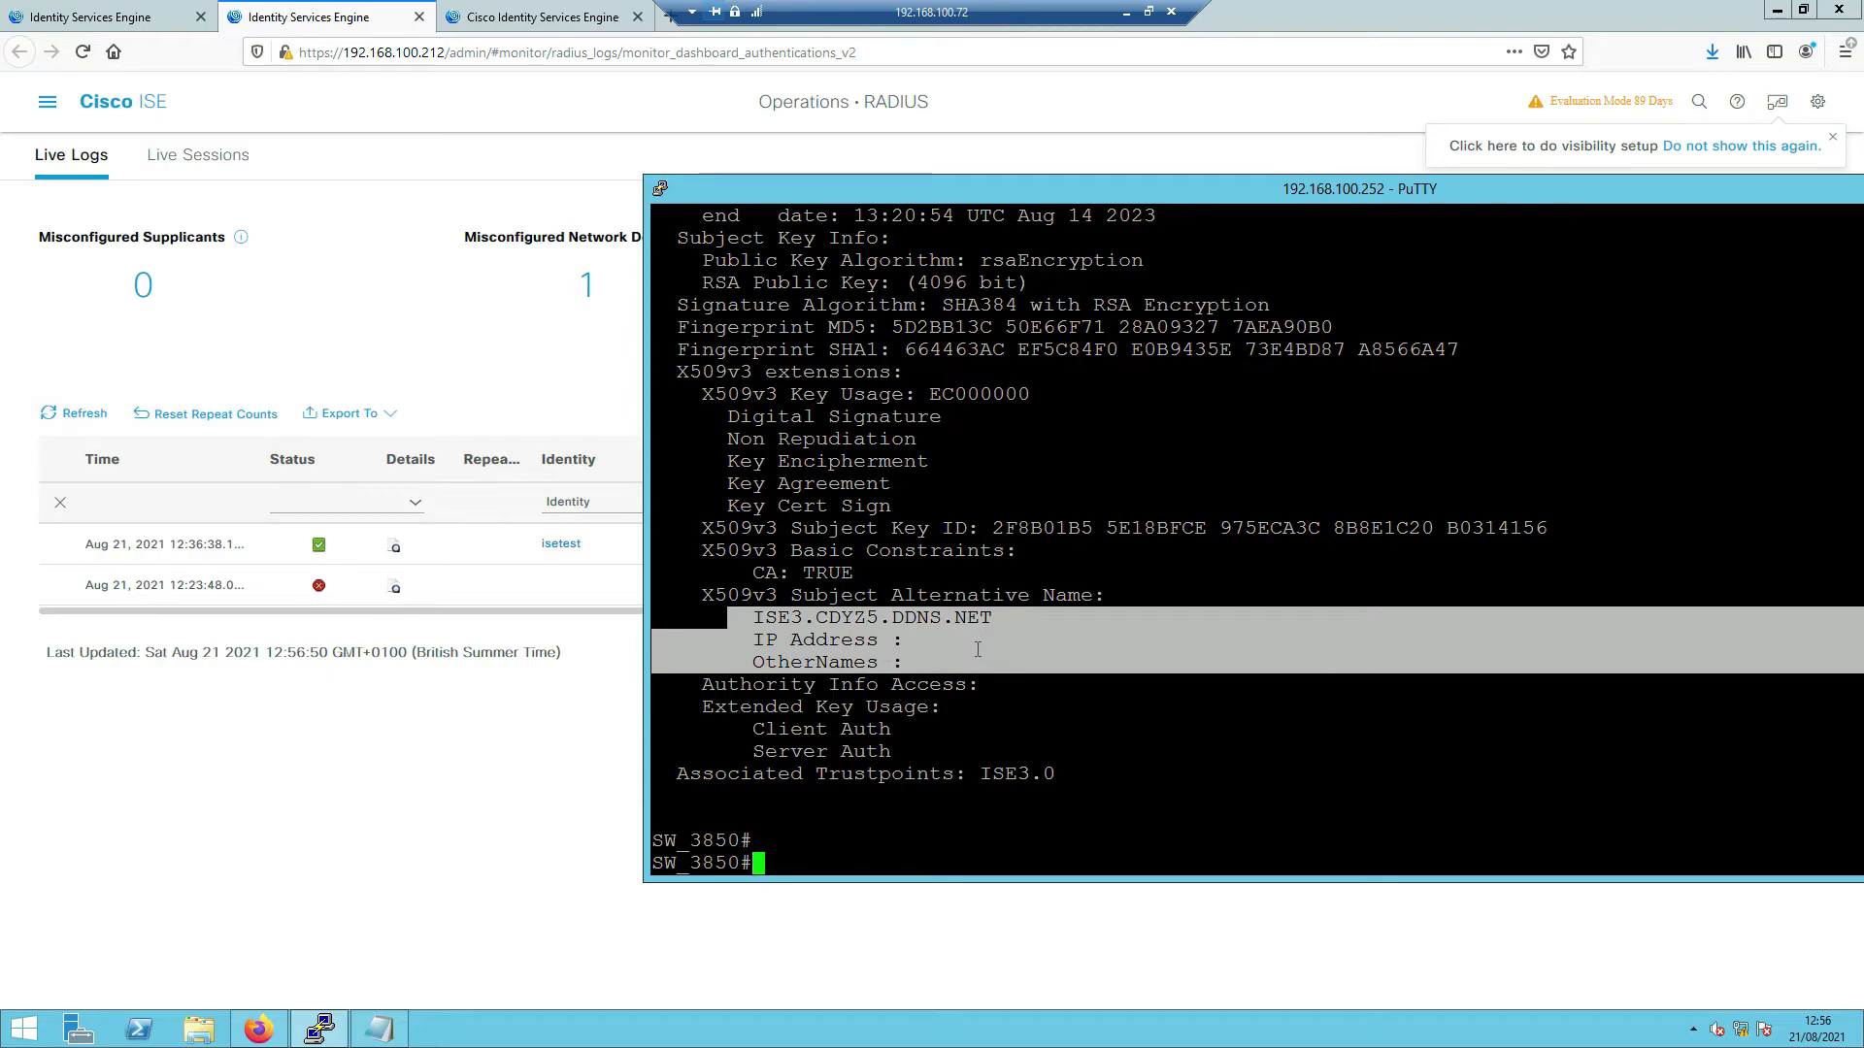
pyautogui.click(824, 630)
pyautogui.moveTo(756, 618); pyautogui.dragTo(985, 626)
pyautogui.press('Return')
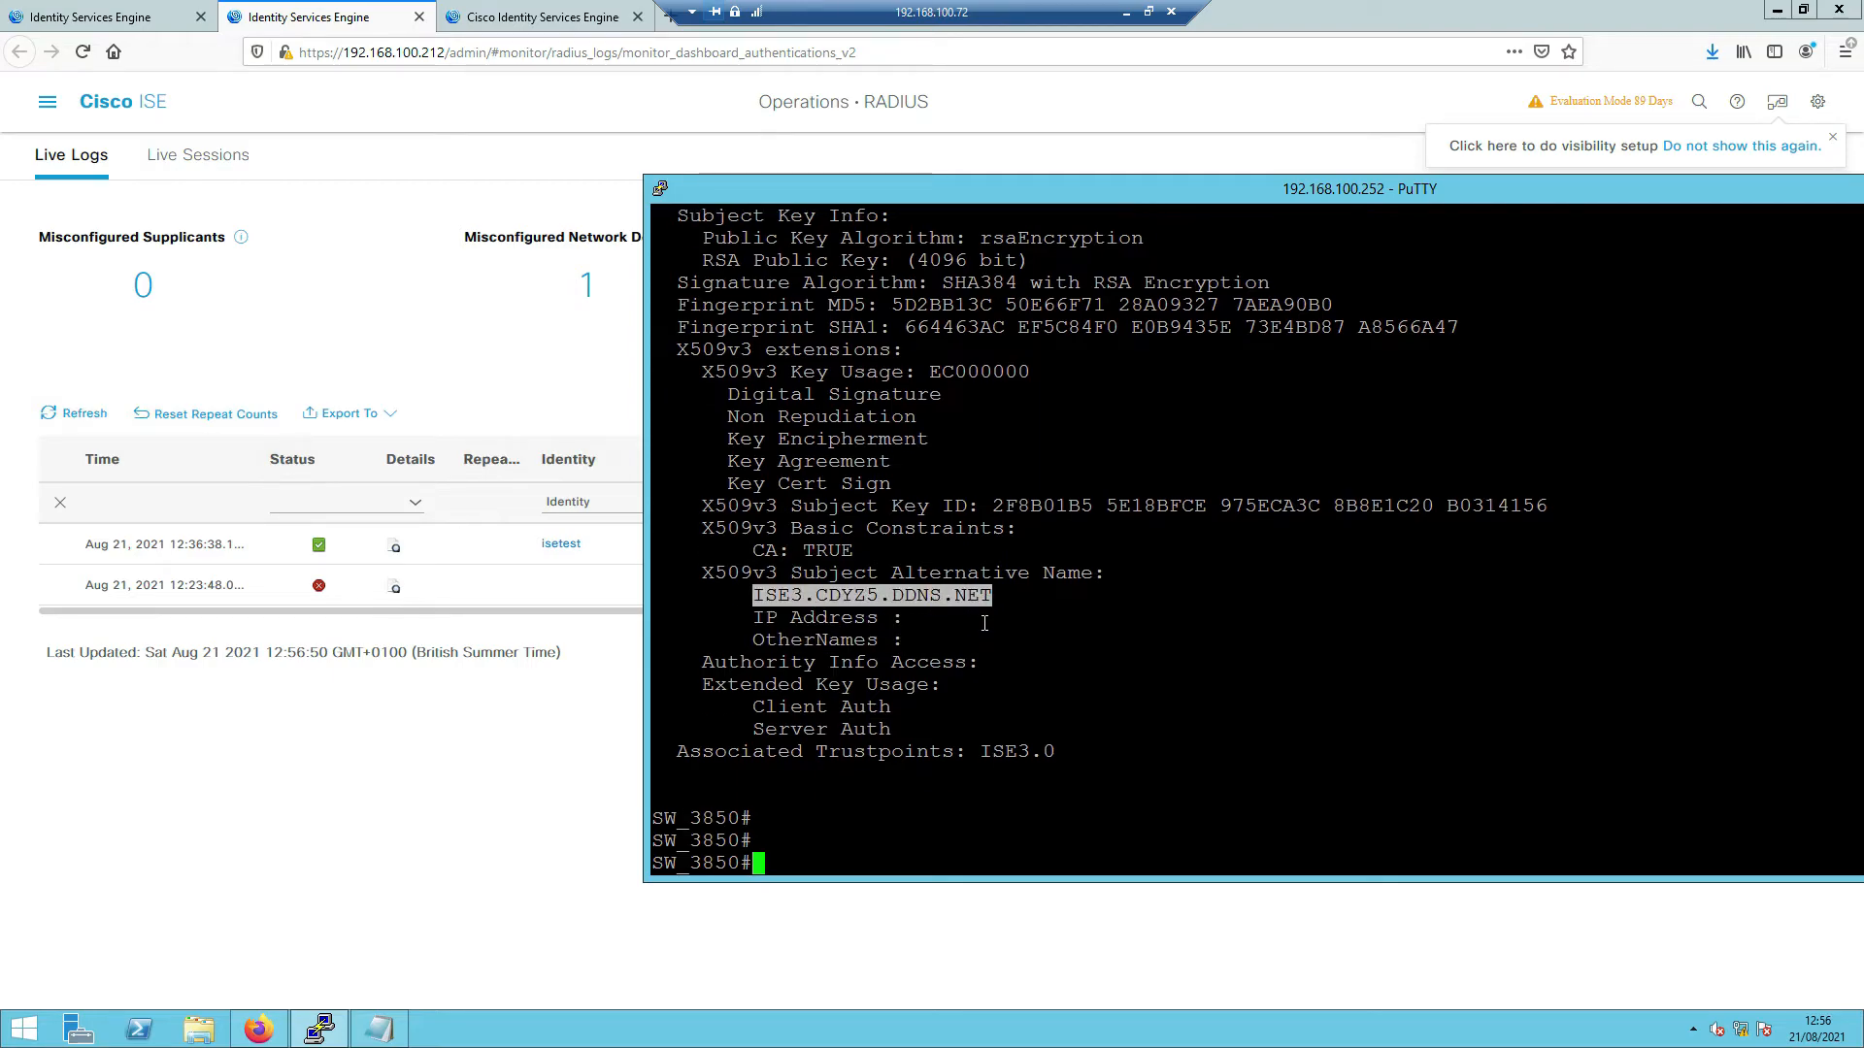
# - Enter config mode and run 'do show run | section radius|aaa'
pyautogui.press('Return')
pyautogui.write('config t')
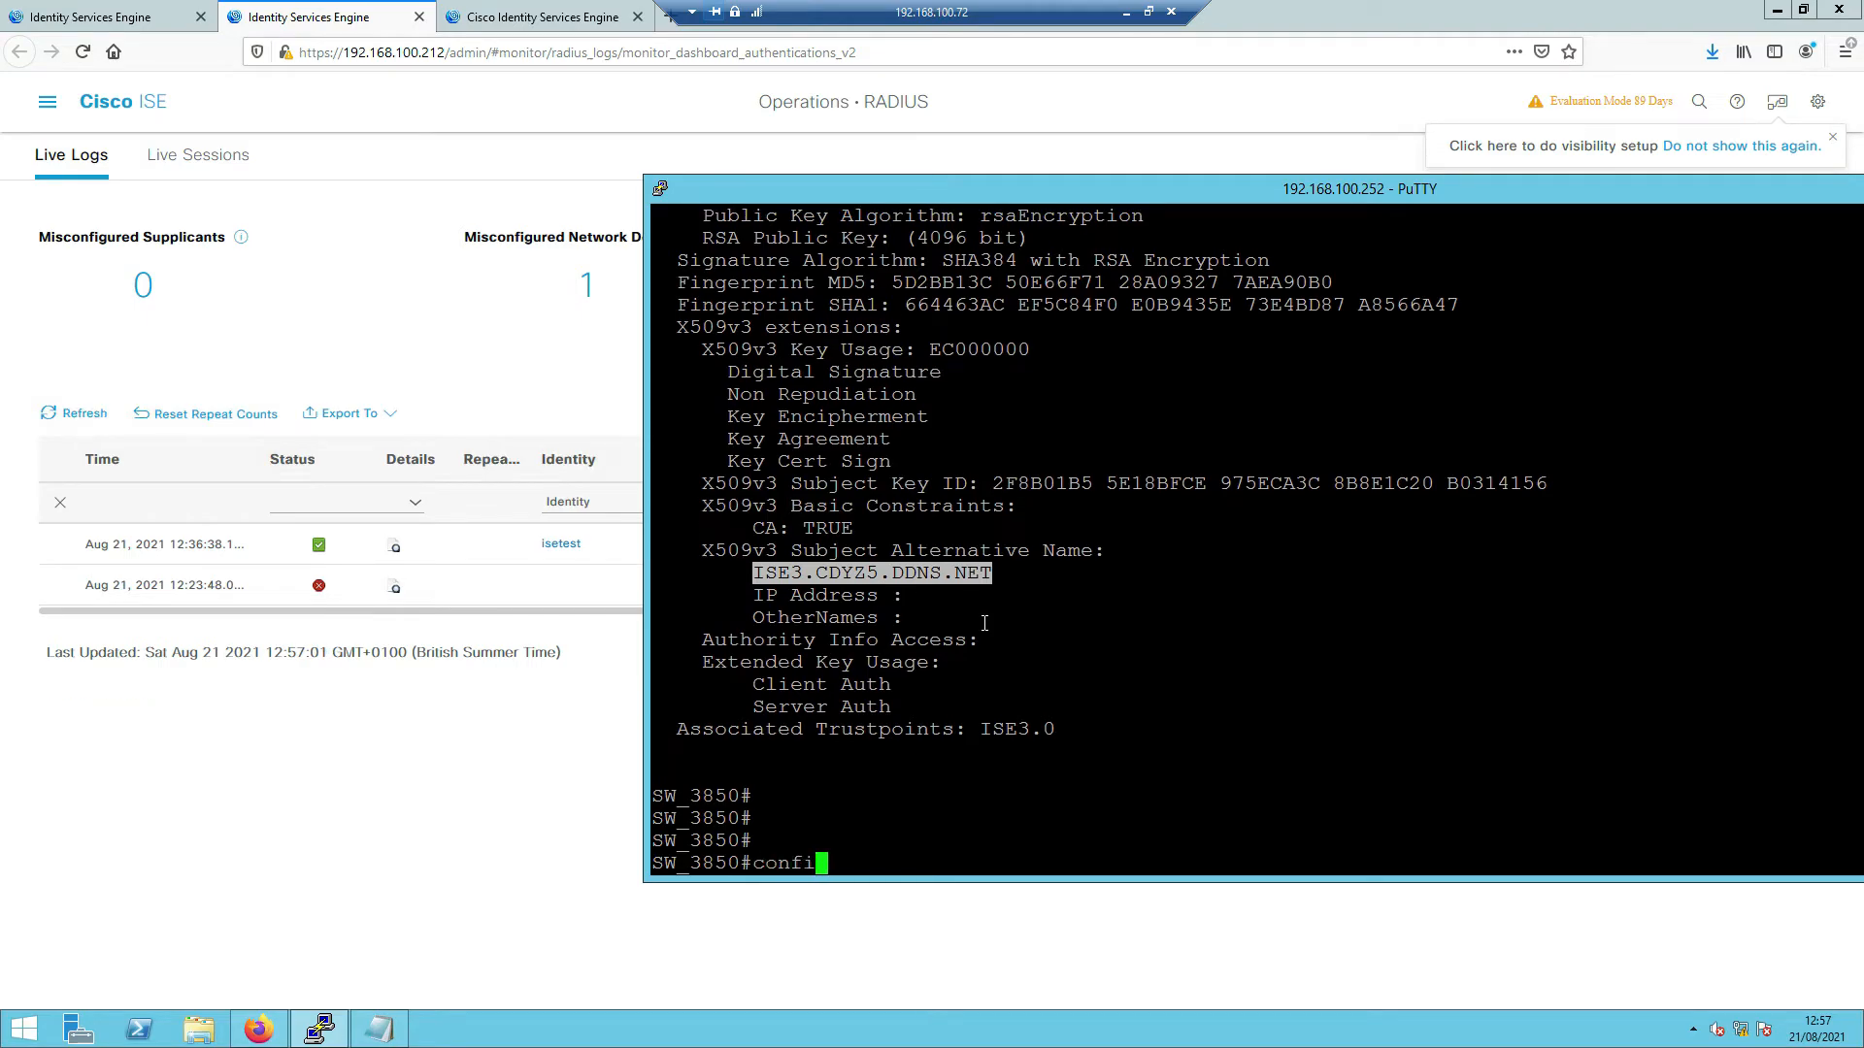
pyautogui.press('Return')
pyautogui.press('Return')
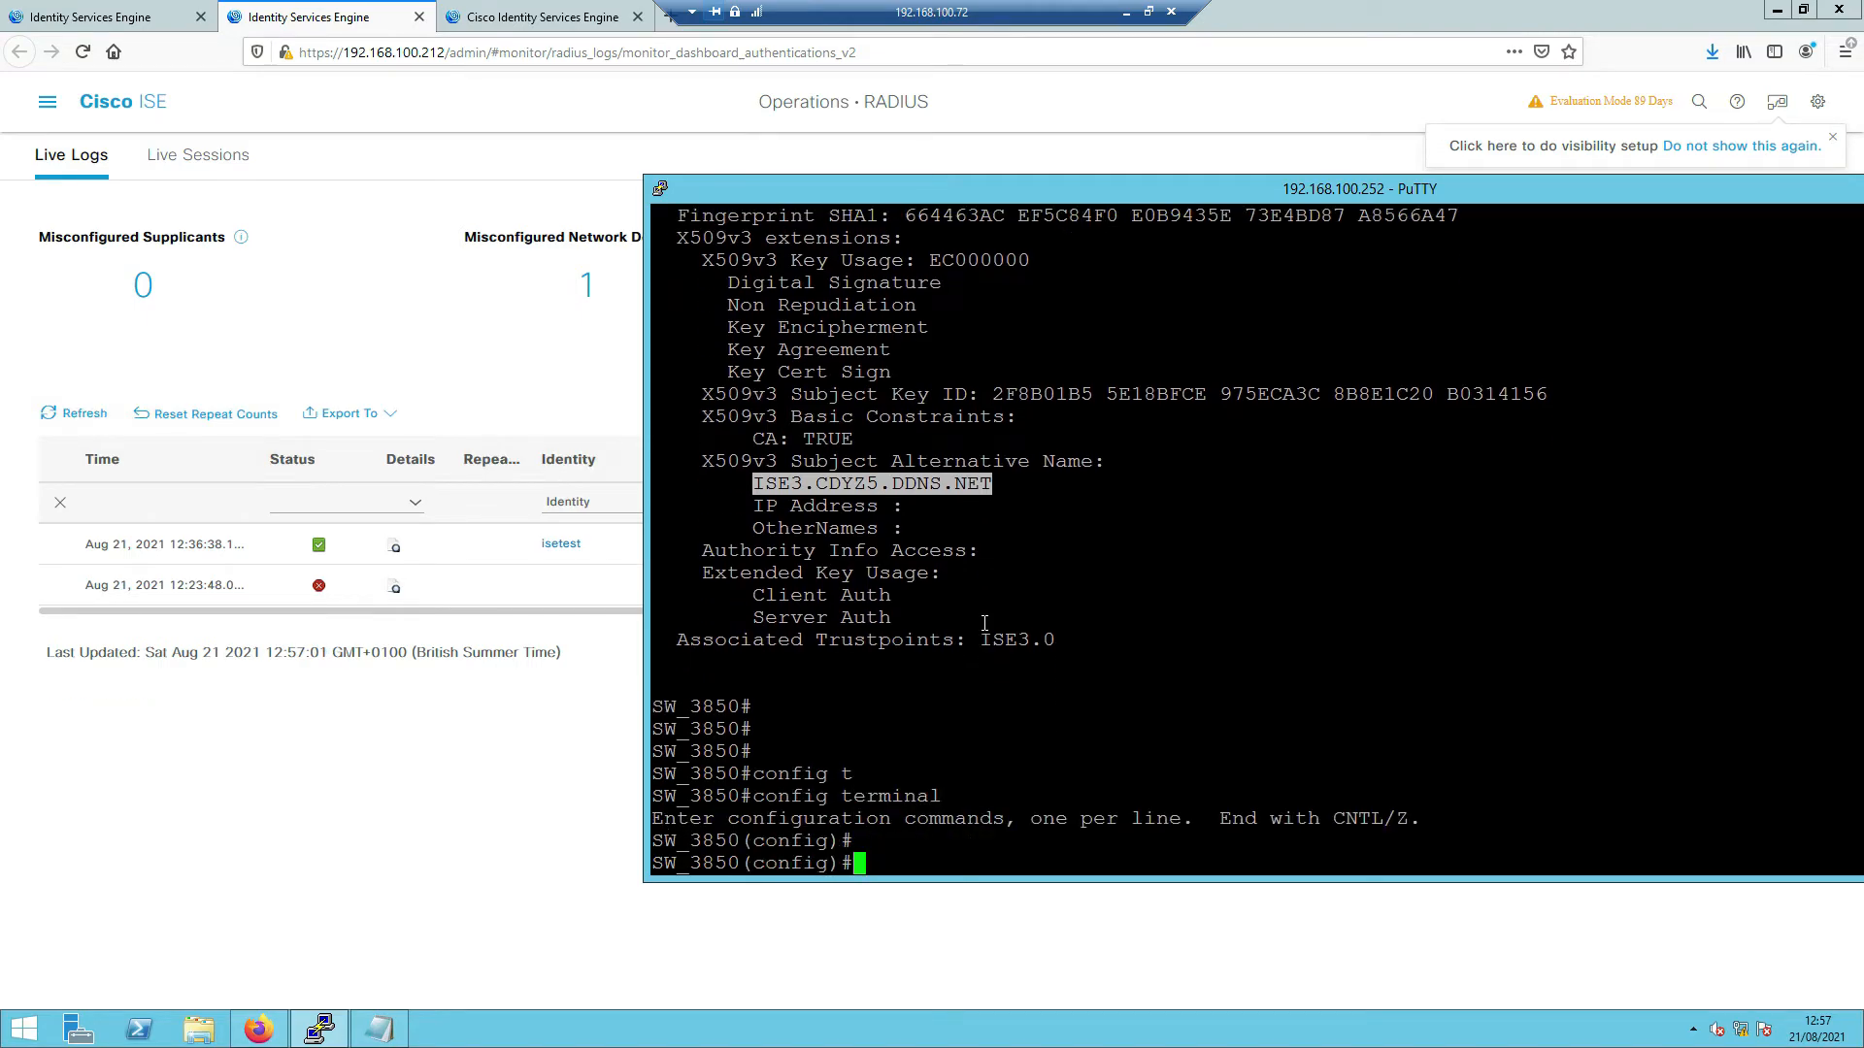
pyautogui.write('do show run | s')
pyautogui.press('Tab')
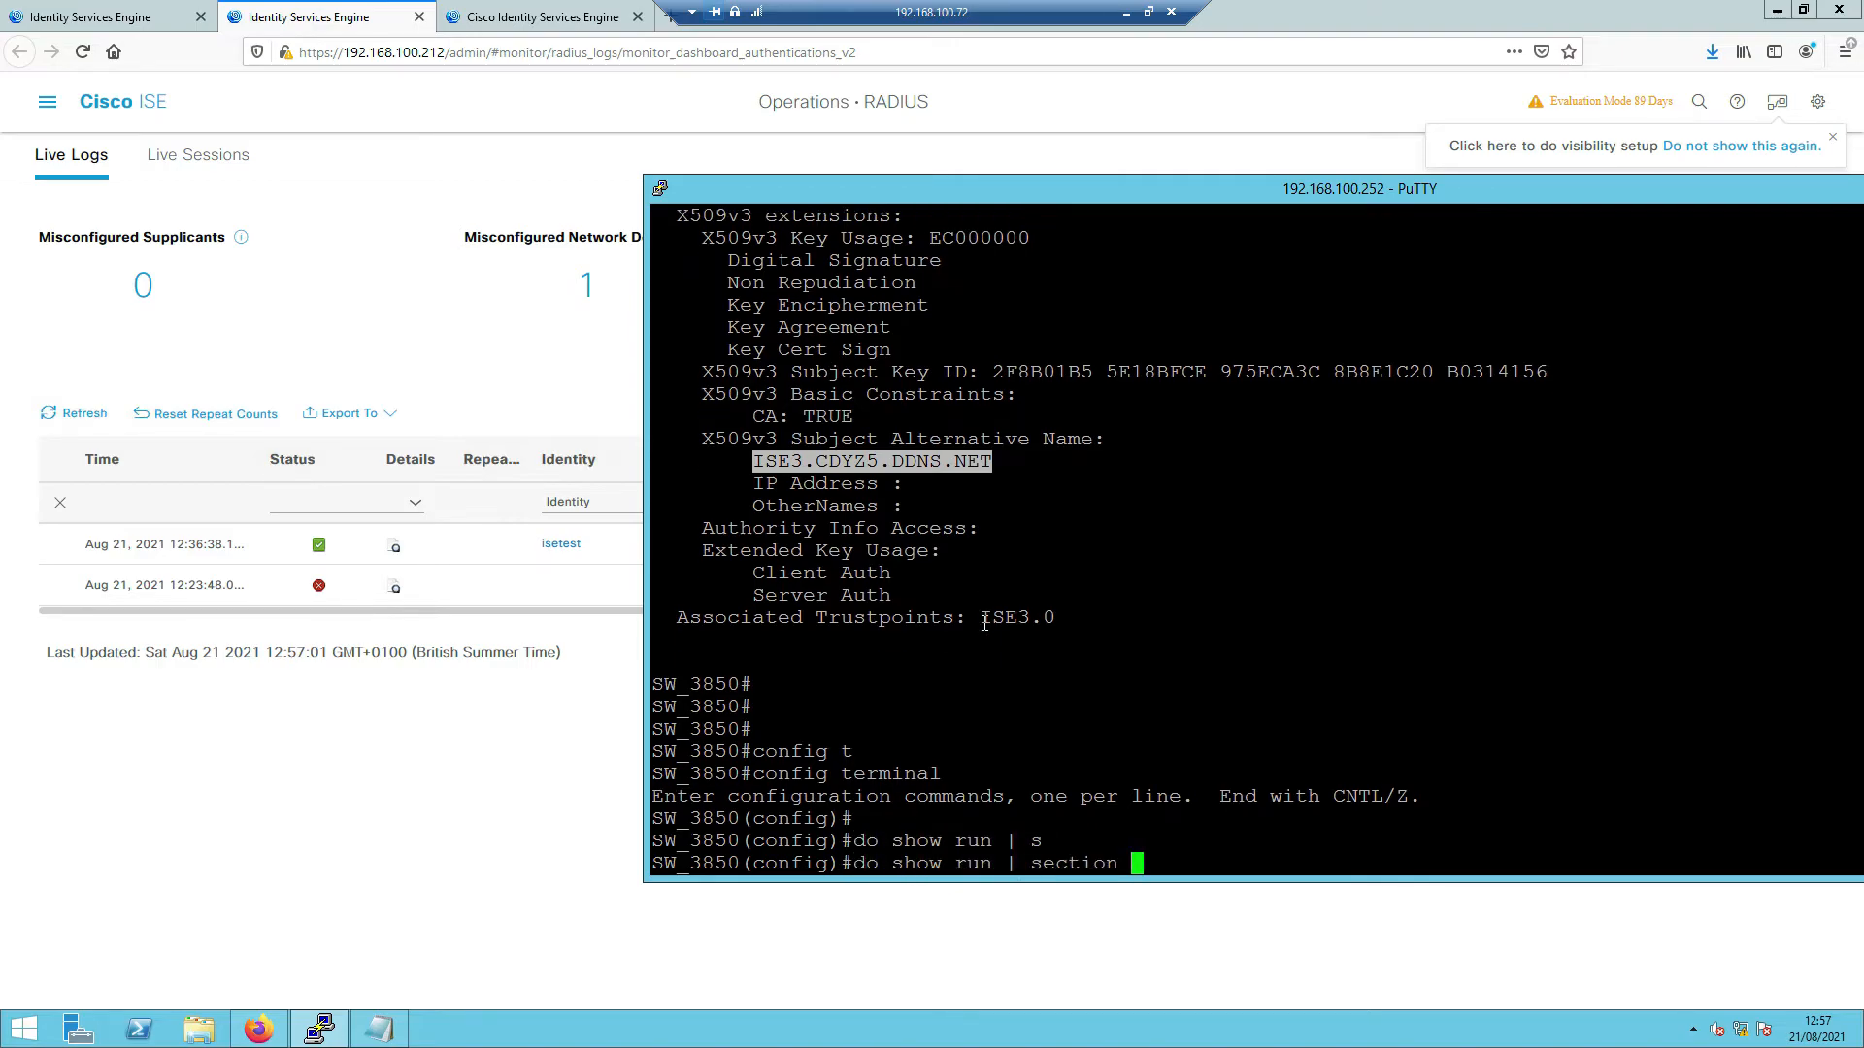
pyautogui.write('radius|aaa')
pyautogui.press('Return')
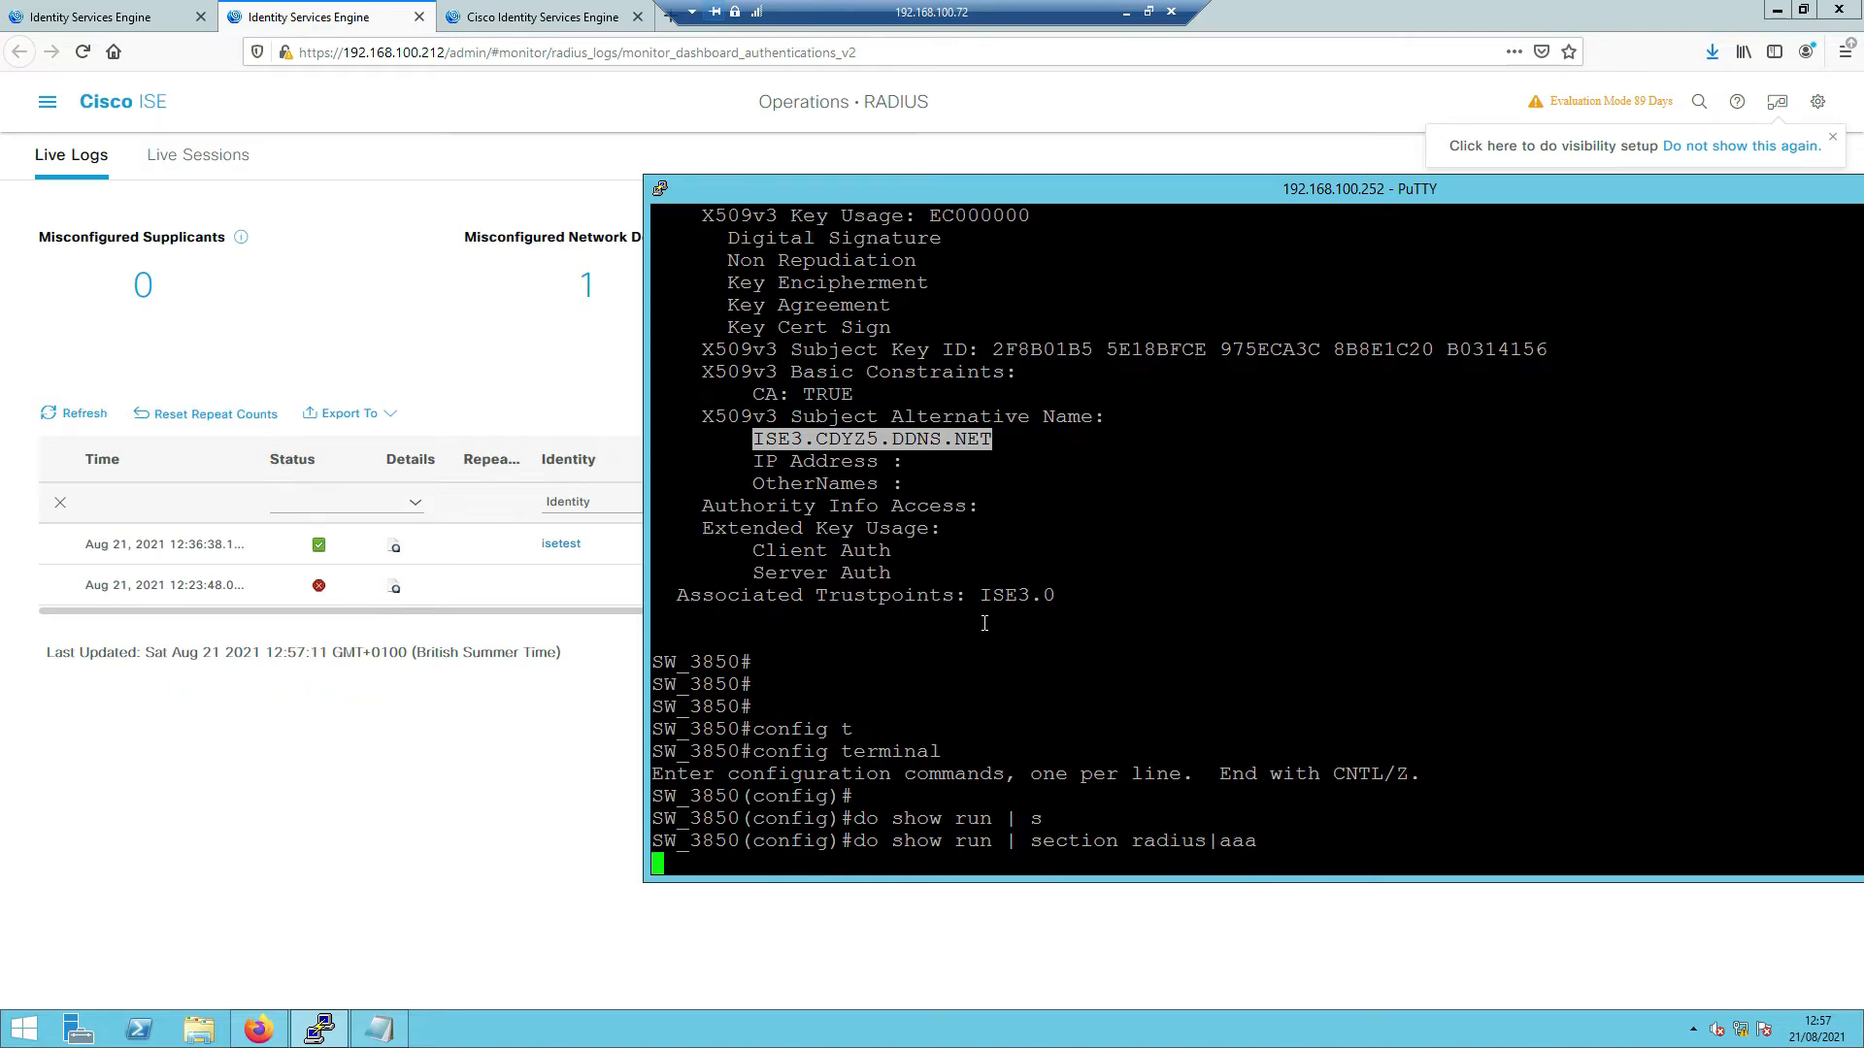
pyautogui.press('Return')
pyautogui.press('Return')
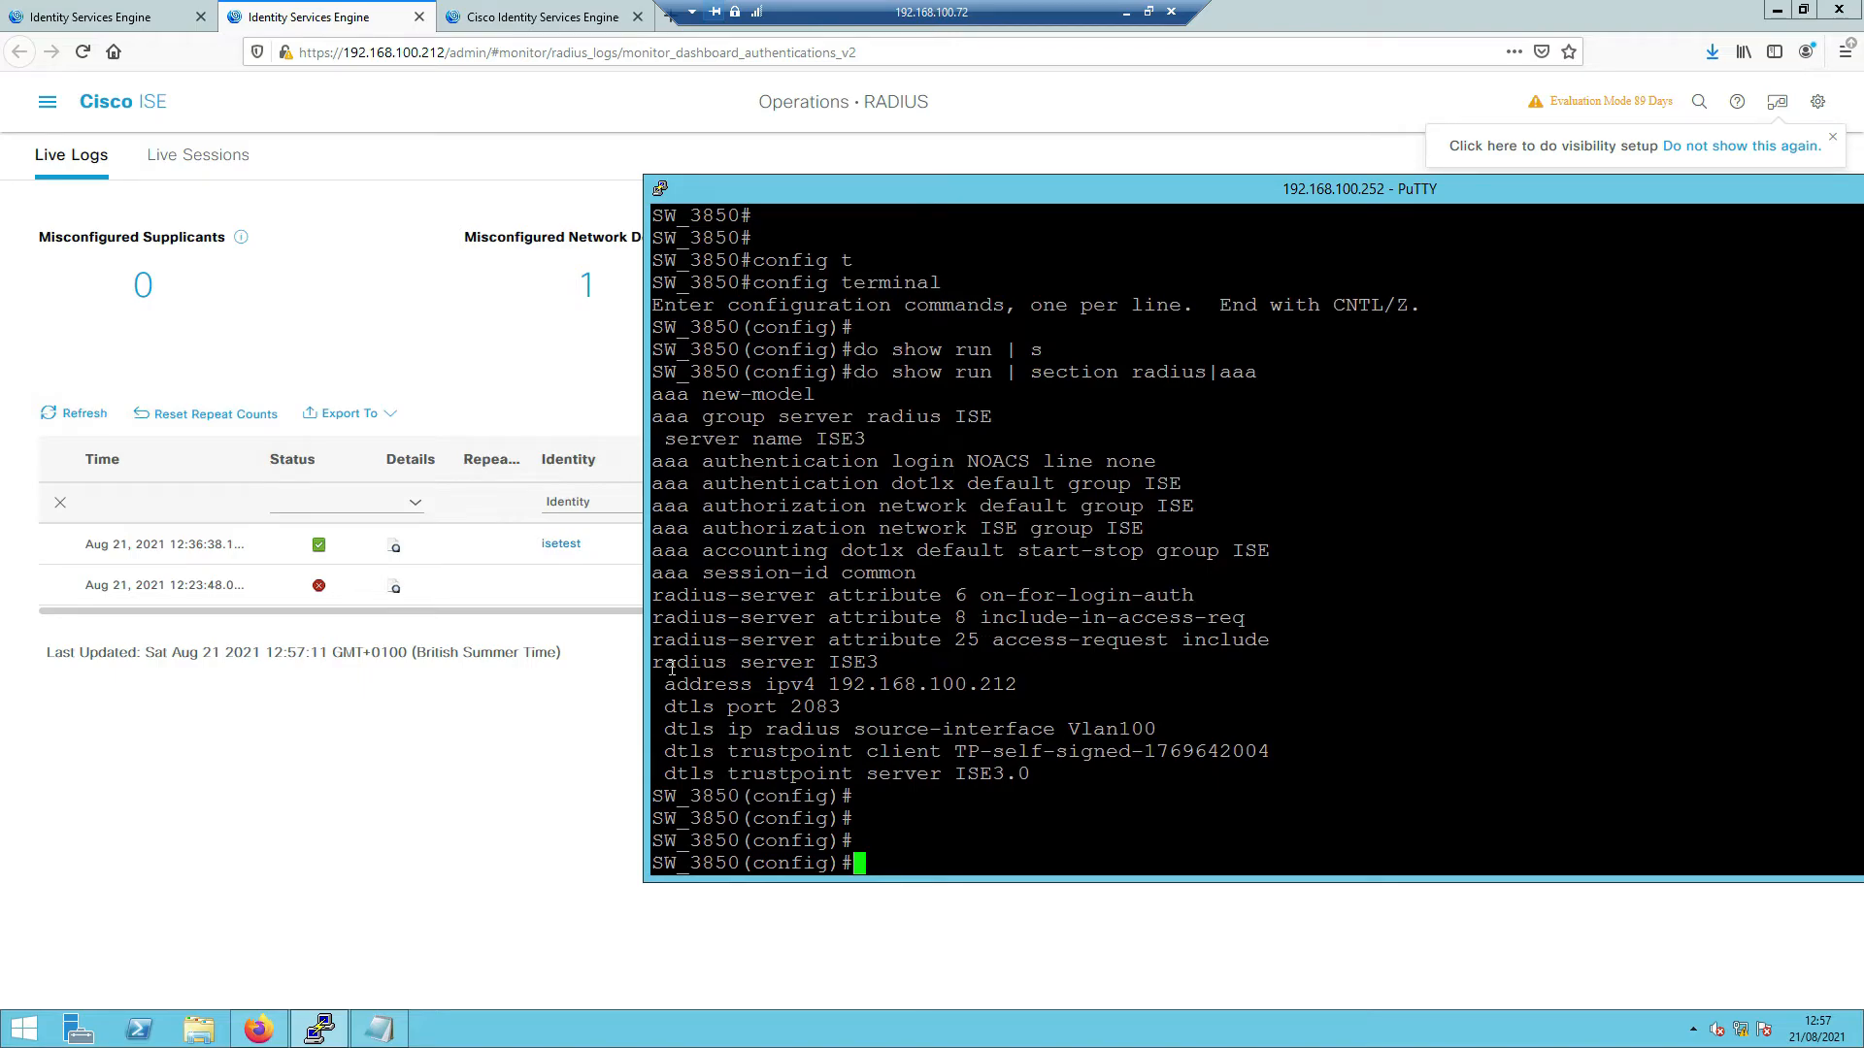
# - Paste 'radius server ISE3' to enter that server's configuration
pyautogui.moveTo(654, 666); pyautogui.dragTo(874, 667)
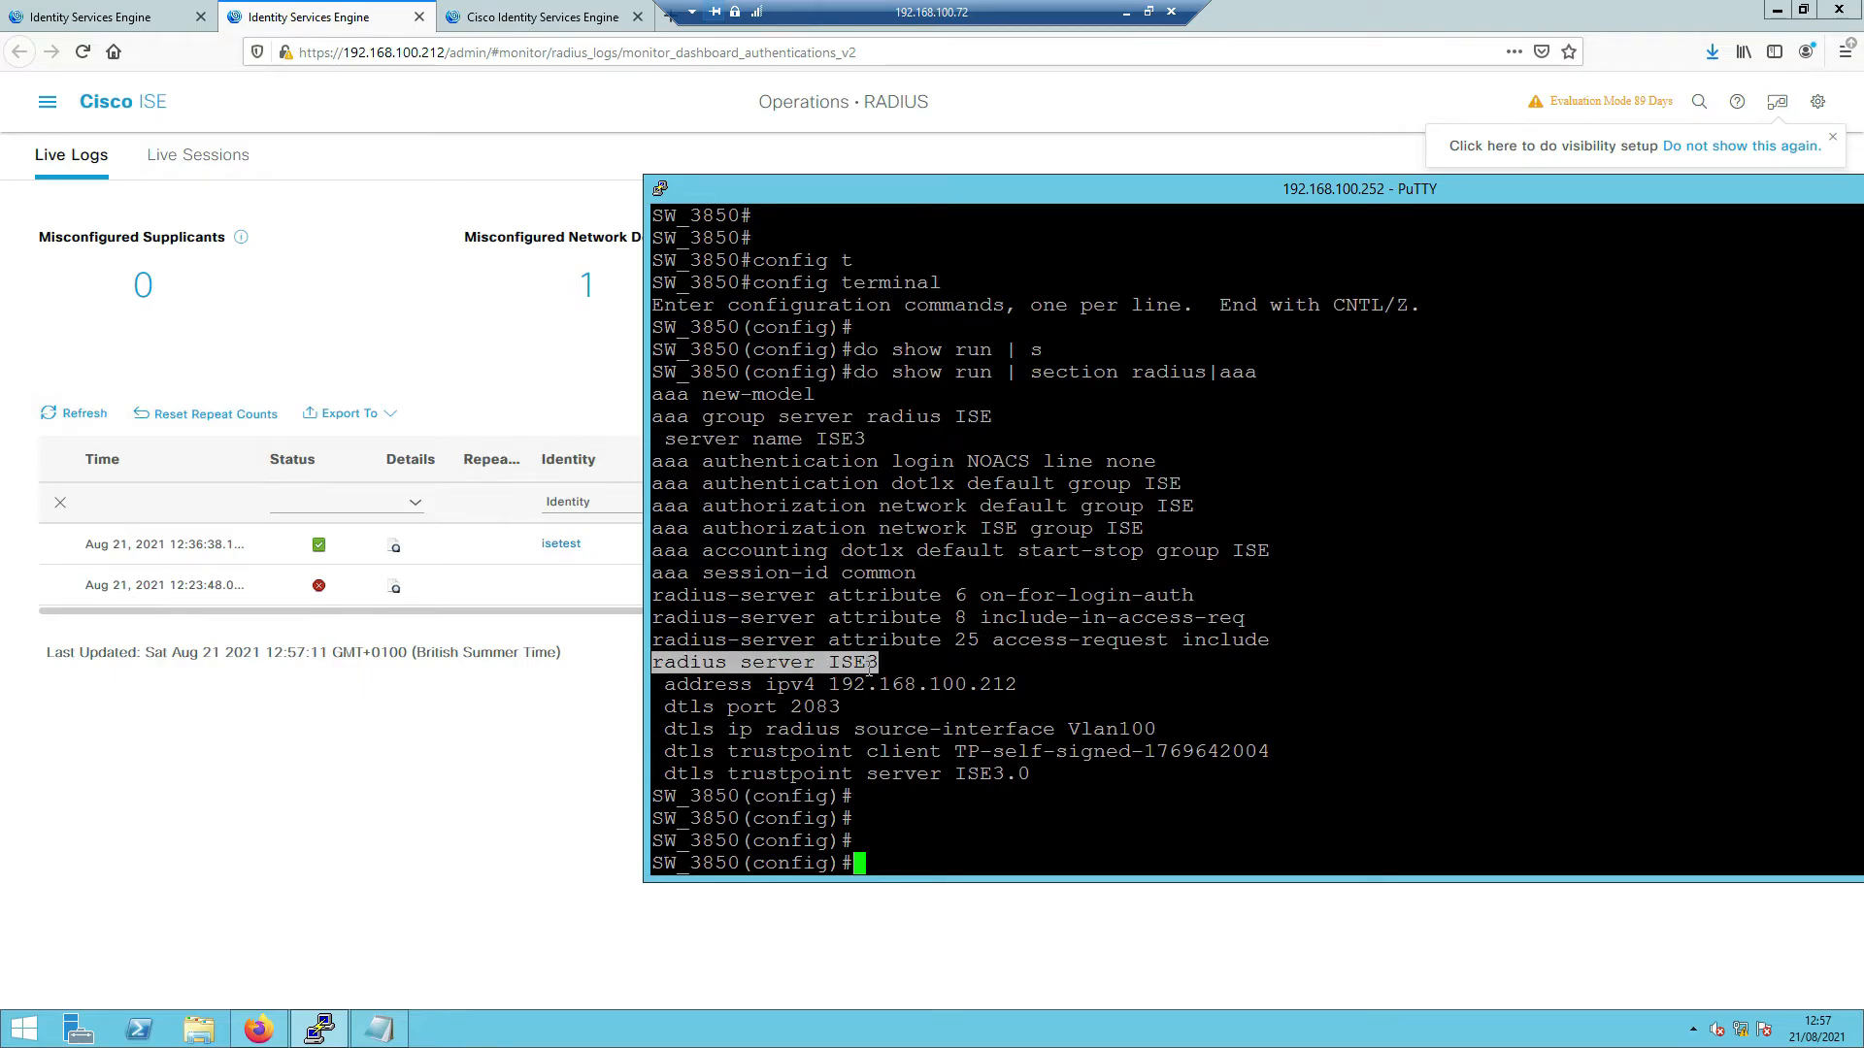
pyautogui.rightClick(871, 670)
pyautogui.press('Return')
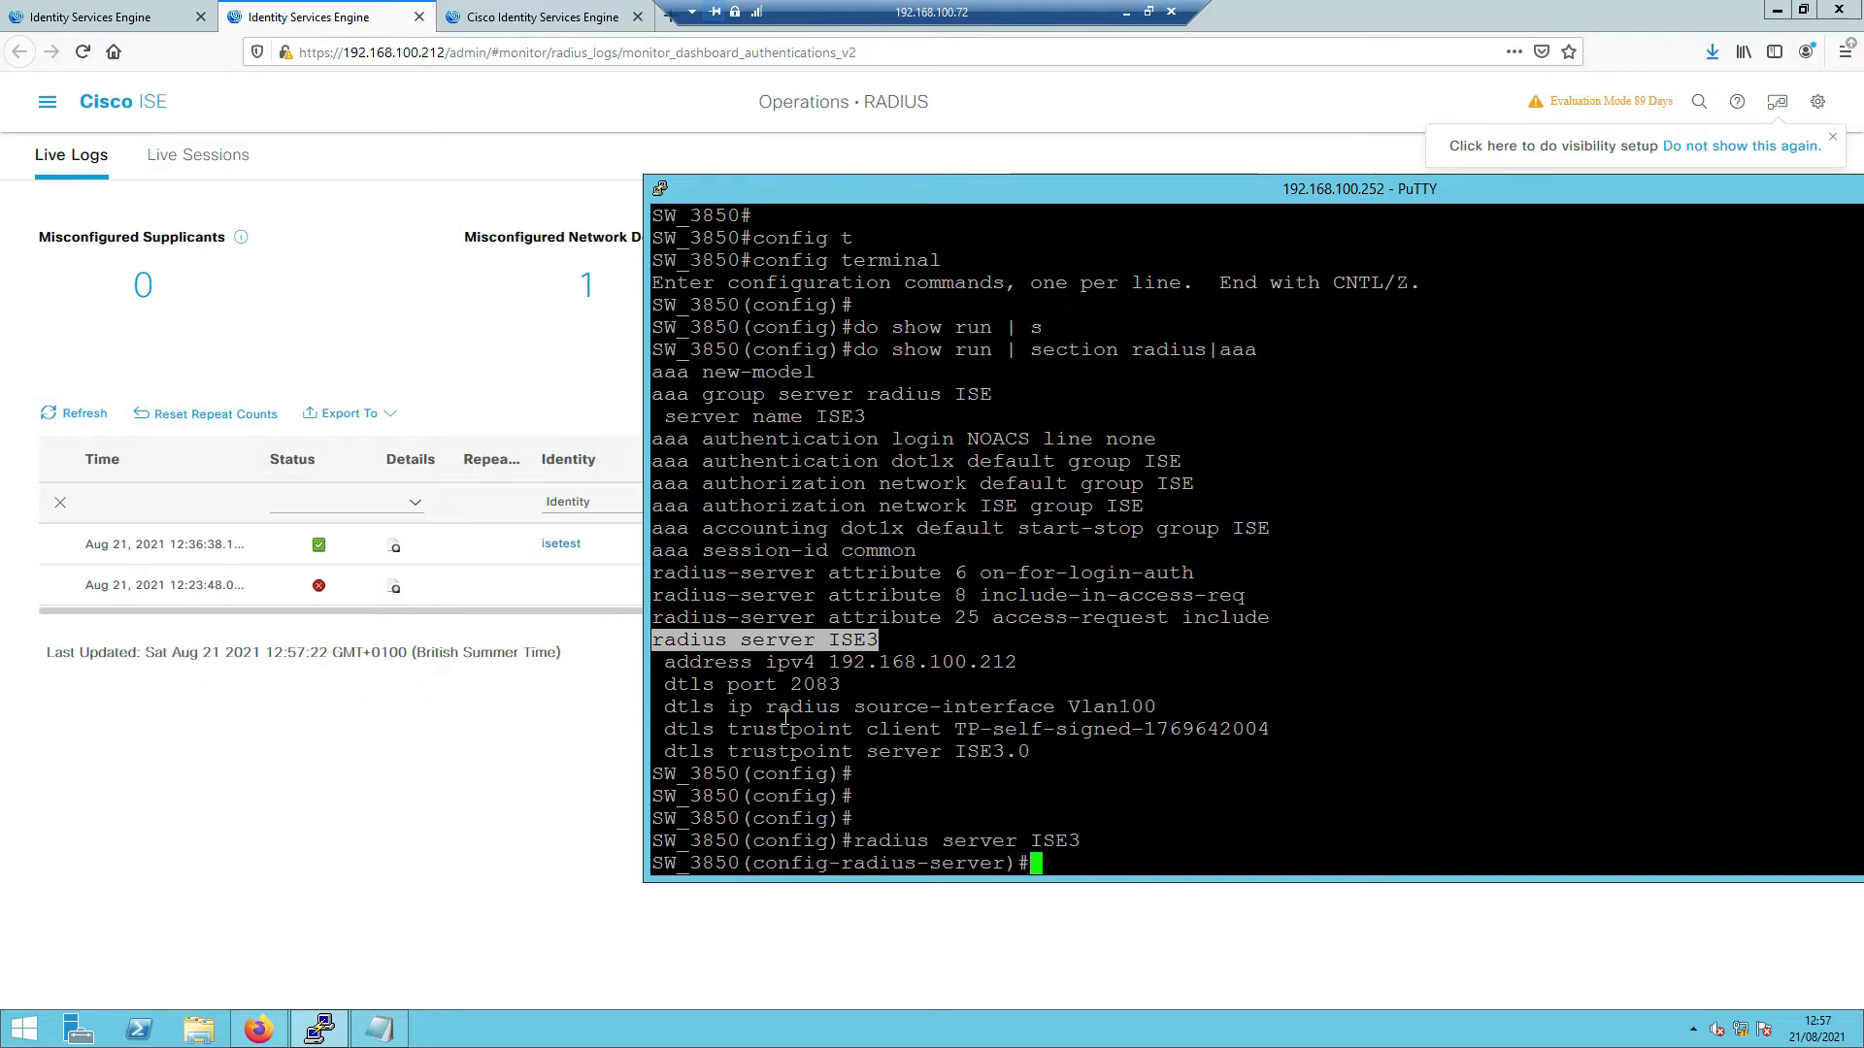
# - List the dtls options and the 'dtls match-server-identity' choices for ISE3
pyautogui.moveTo(667, 730); pyautogui.dragTo(710, 729)
pyautogui.rightClick(709, 730)
pyautogui.write('?')
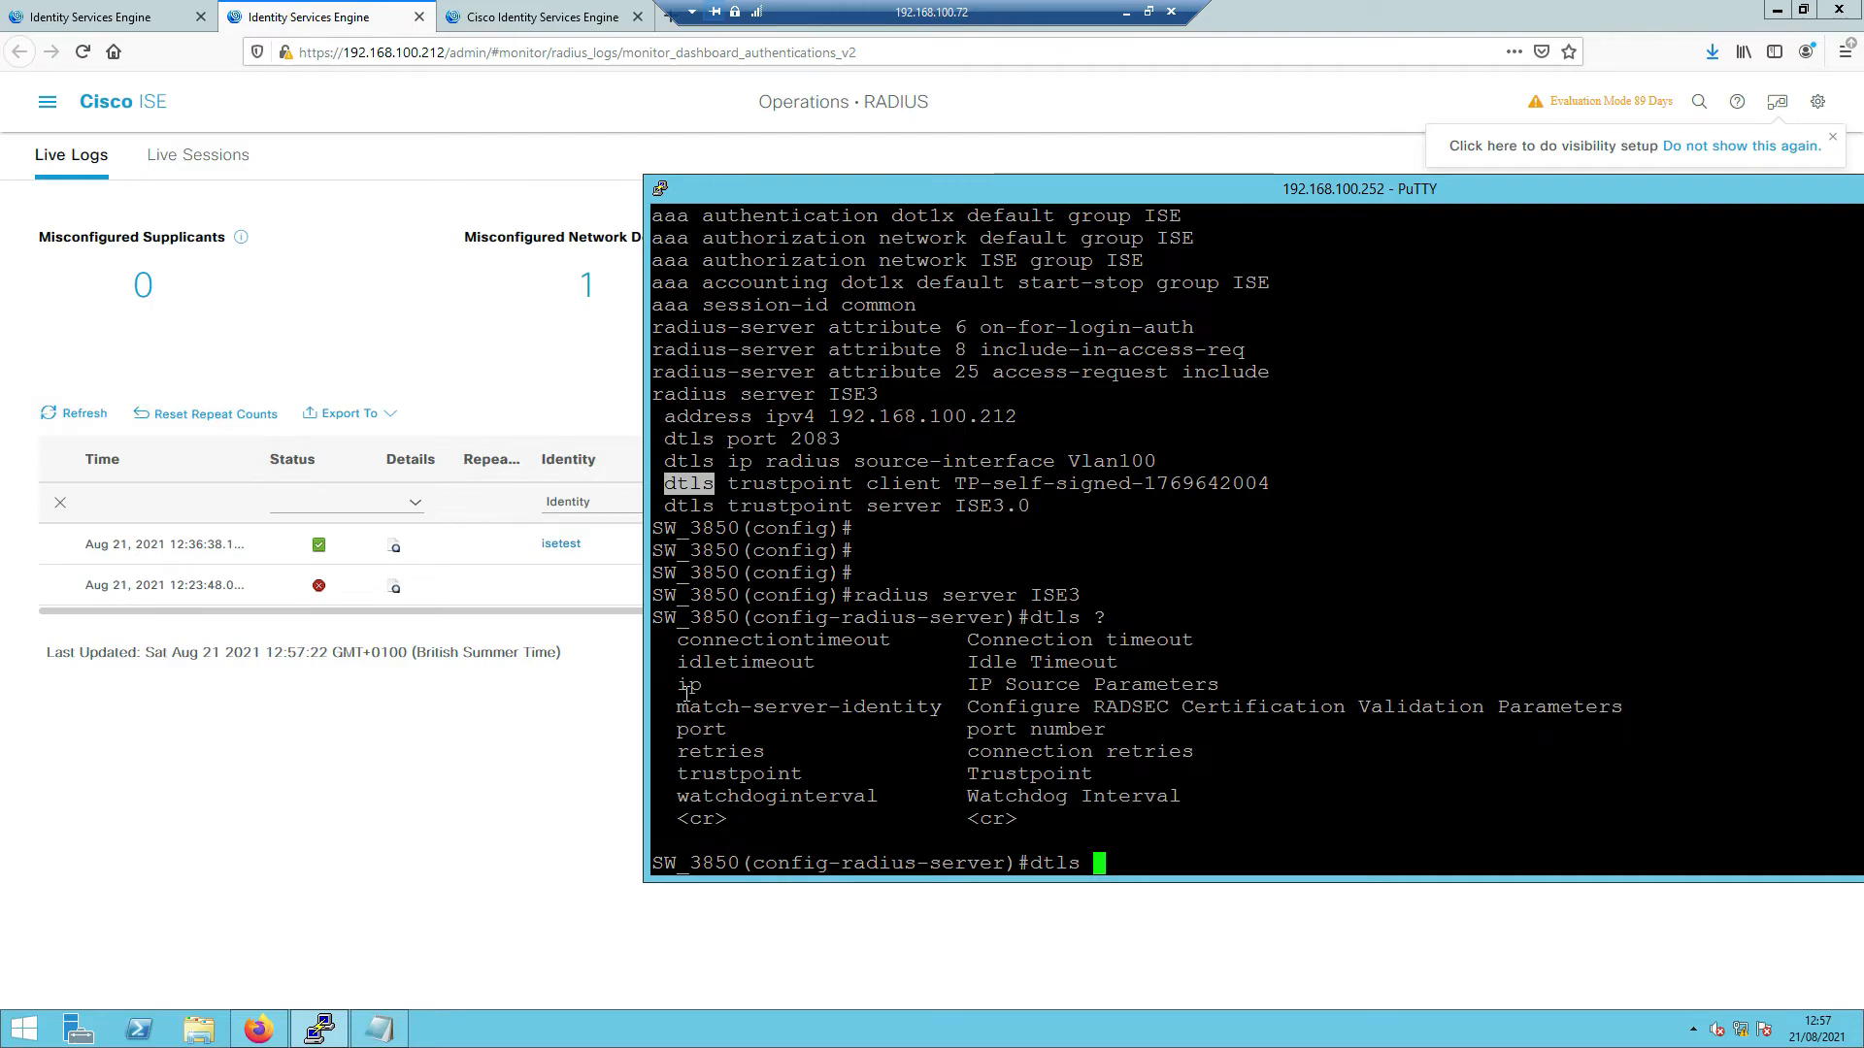
pyautogui.moveTo(690, 640); pyautogui.dragTo(864, 641)
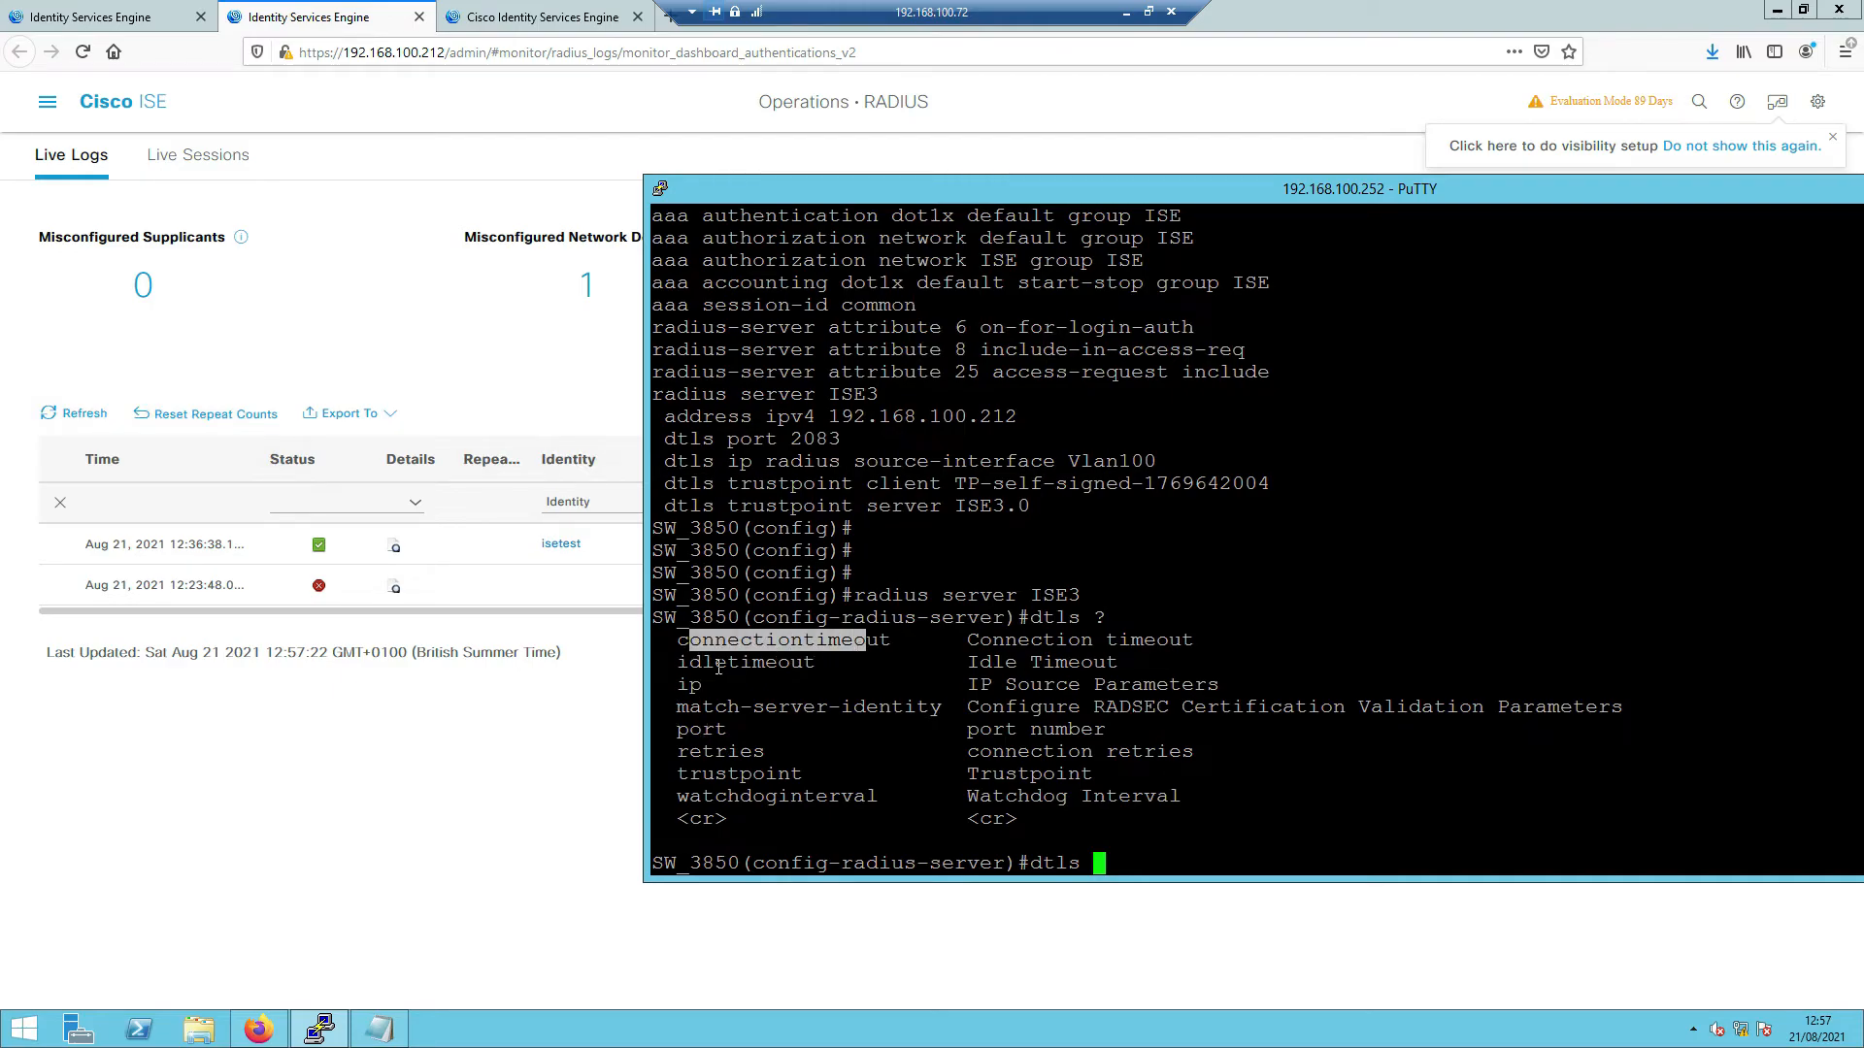
pyautogui.moveTo(678, 706); pyautogui.dragTo(904, 708)
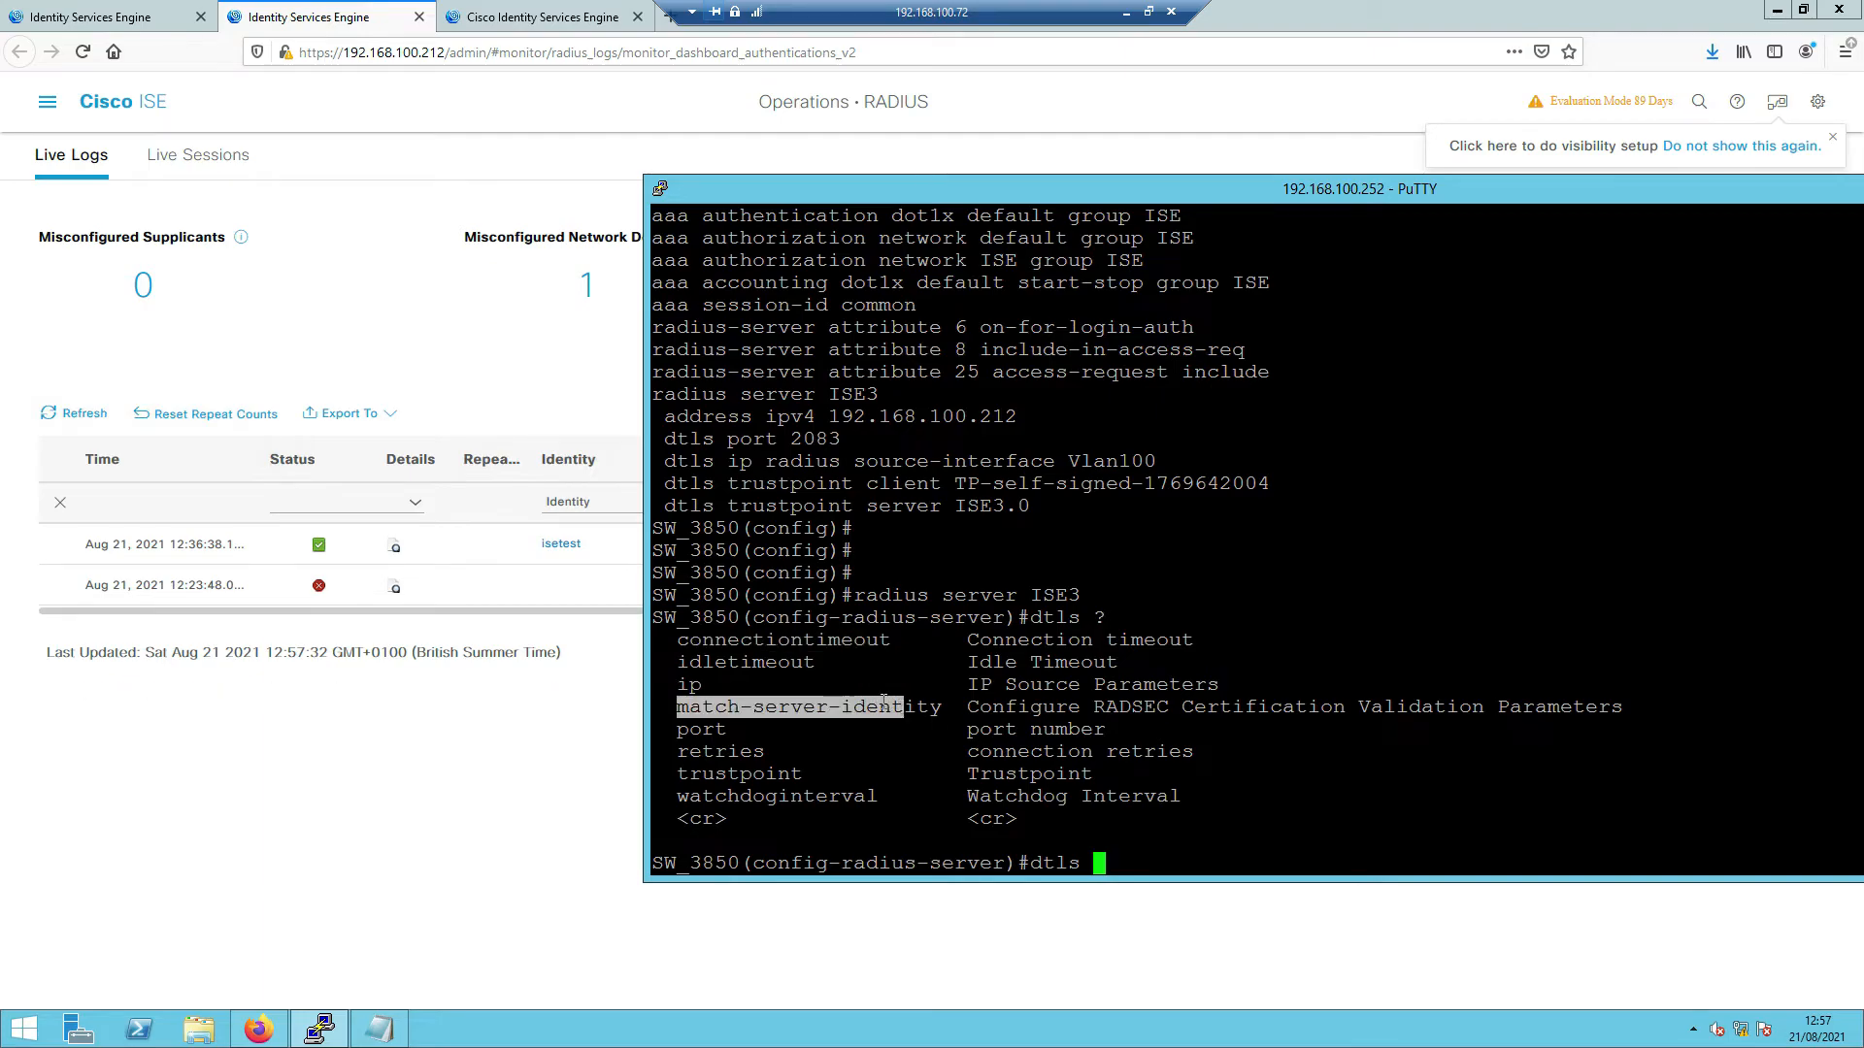
pyautogui.write('mat')
pyautogui.press('Tab')
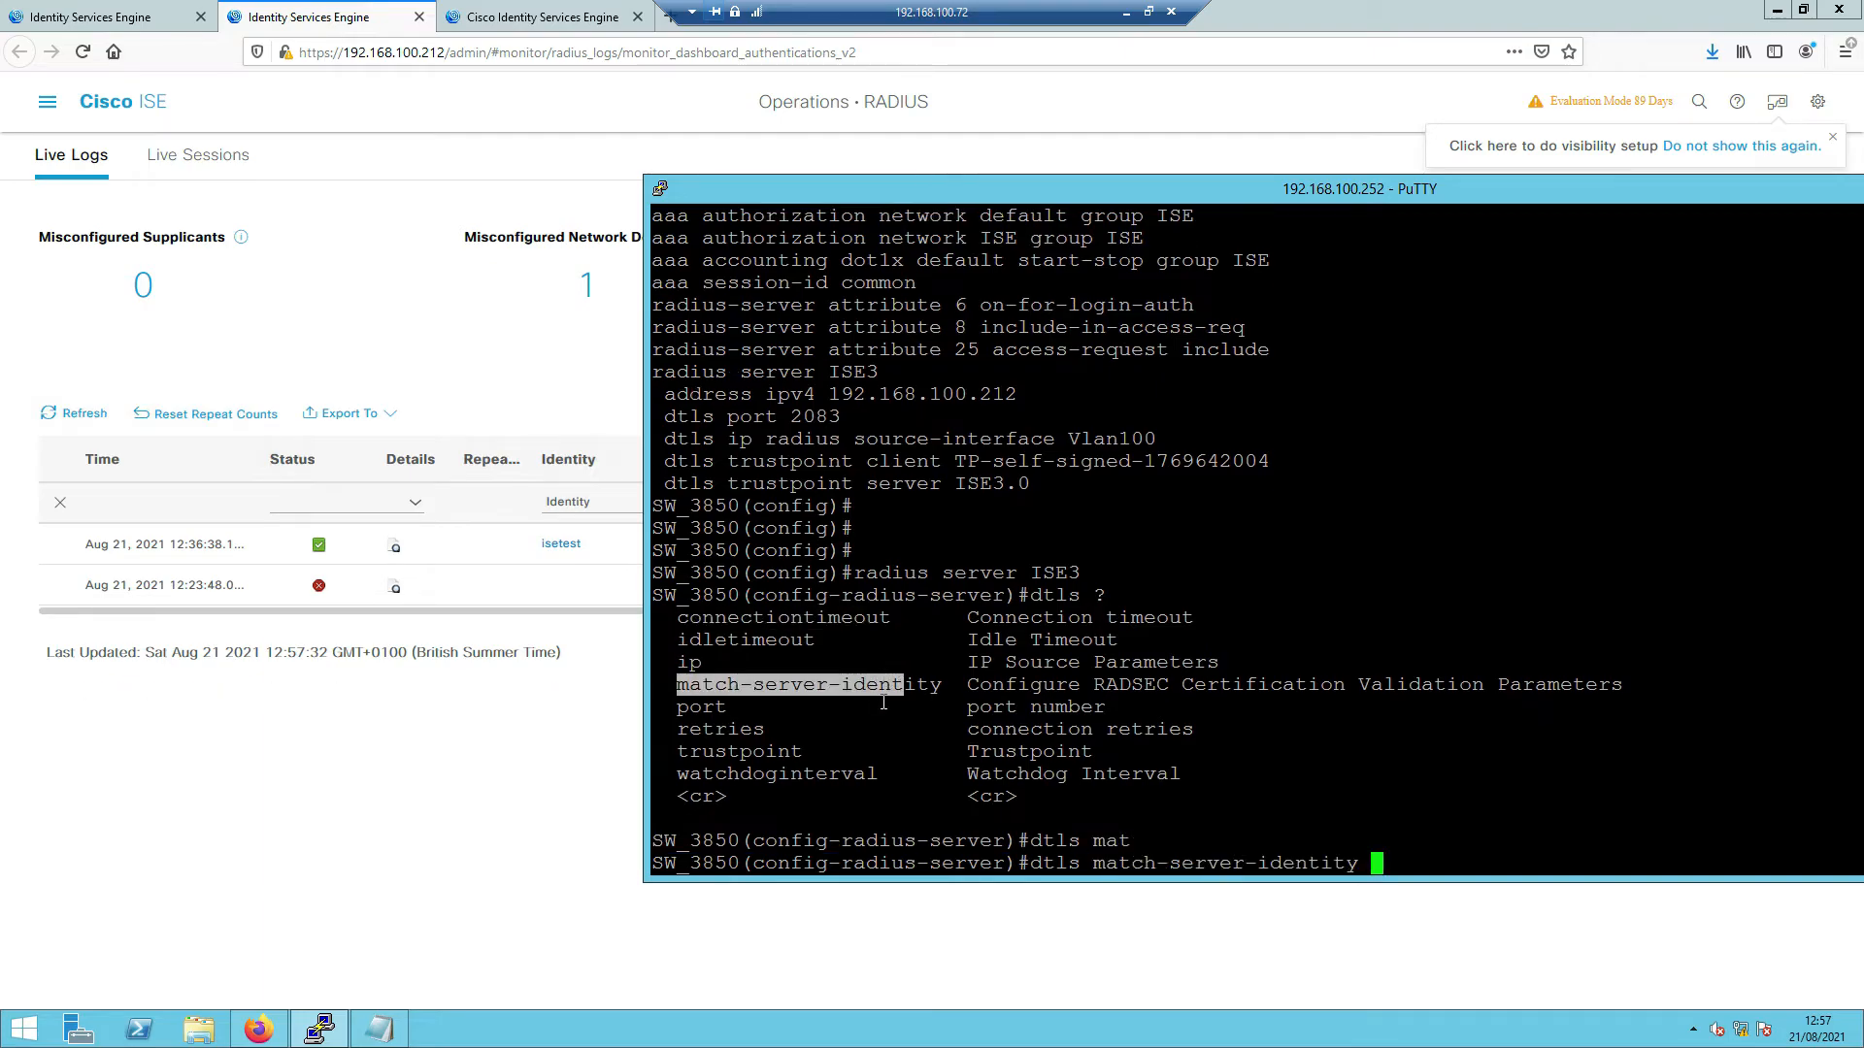
pyautogui.write('?')
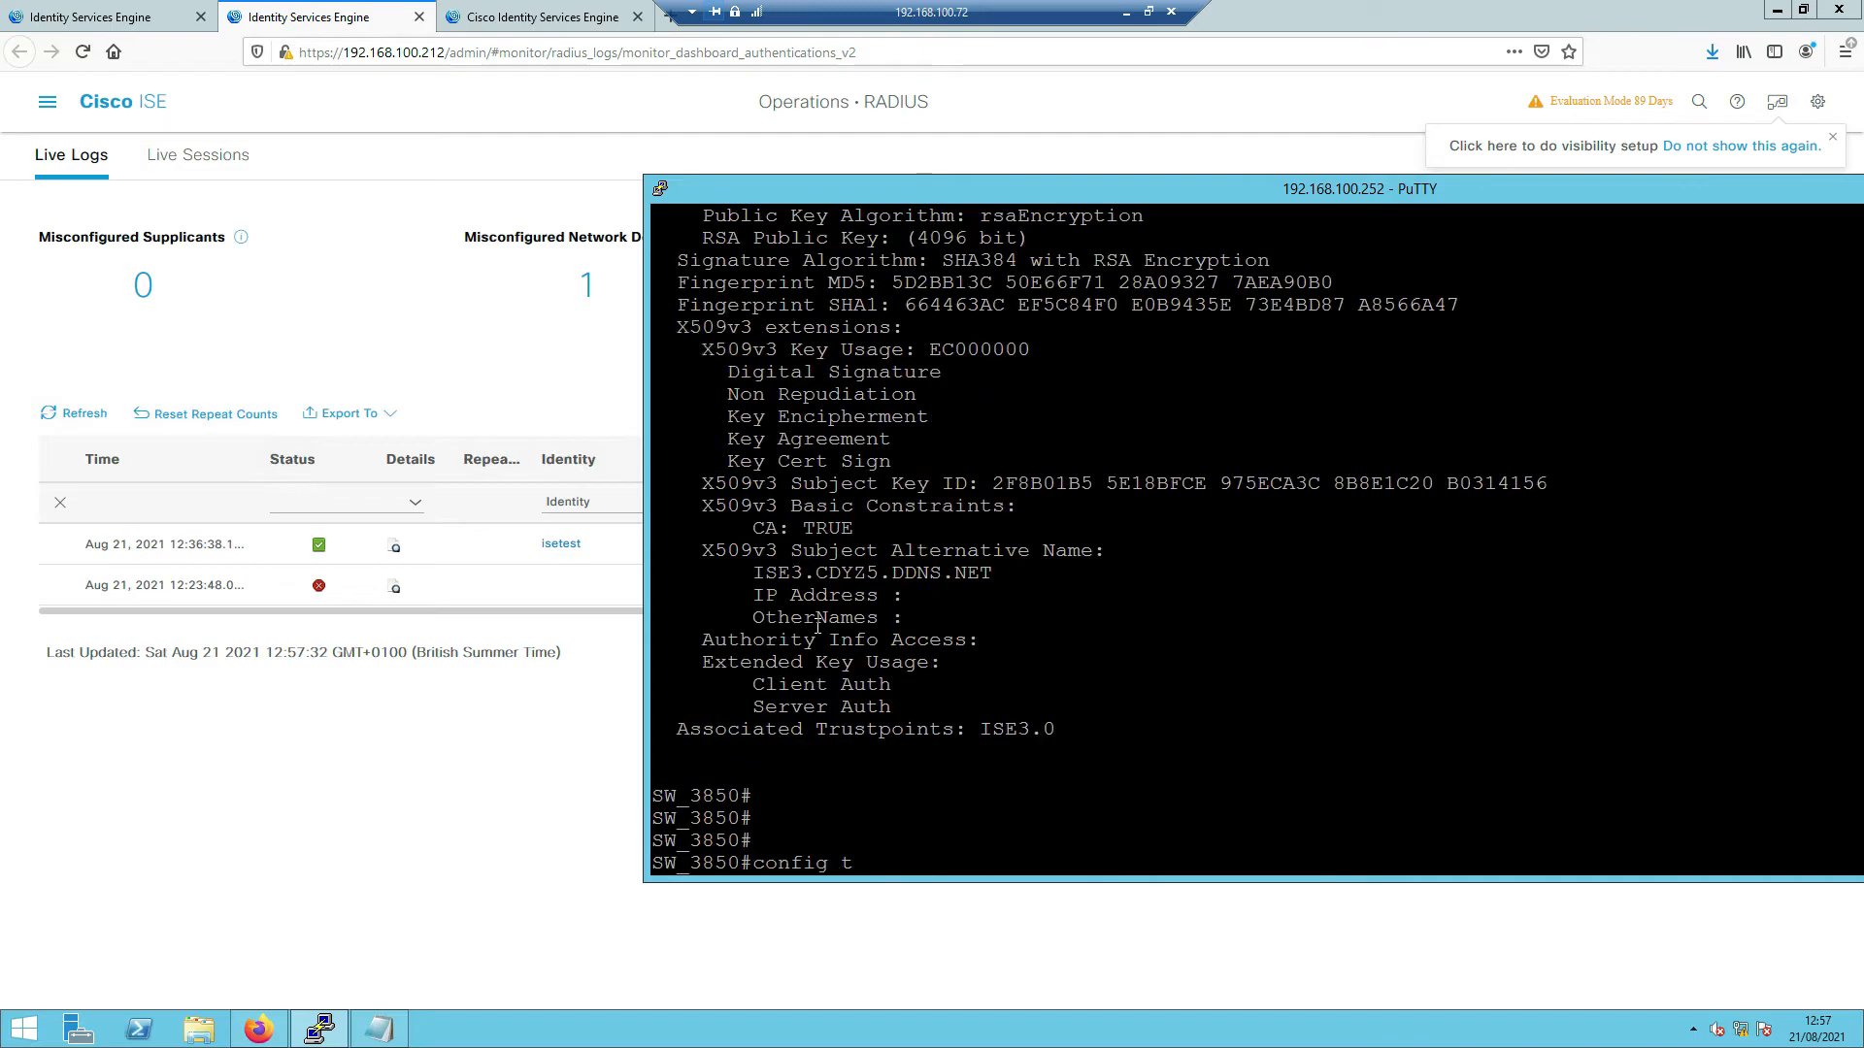
# - Copy ISE3.CDYZ5.DDNS.NET from the certificate output and paste it after match-server-identity
pyautogui.scroll(5, 817, 626)
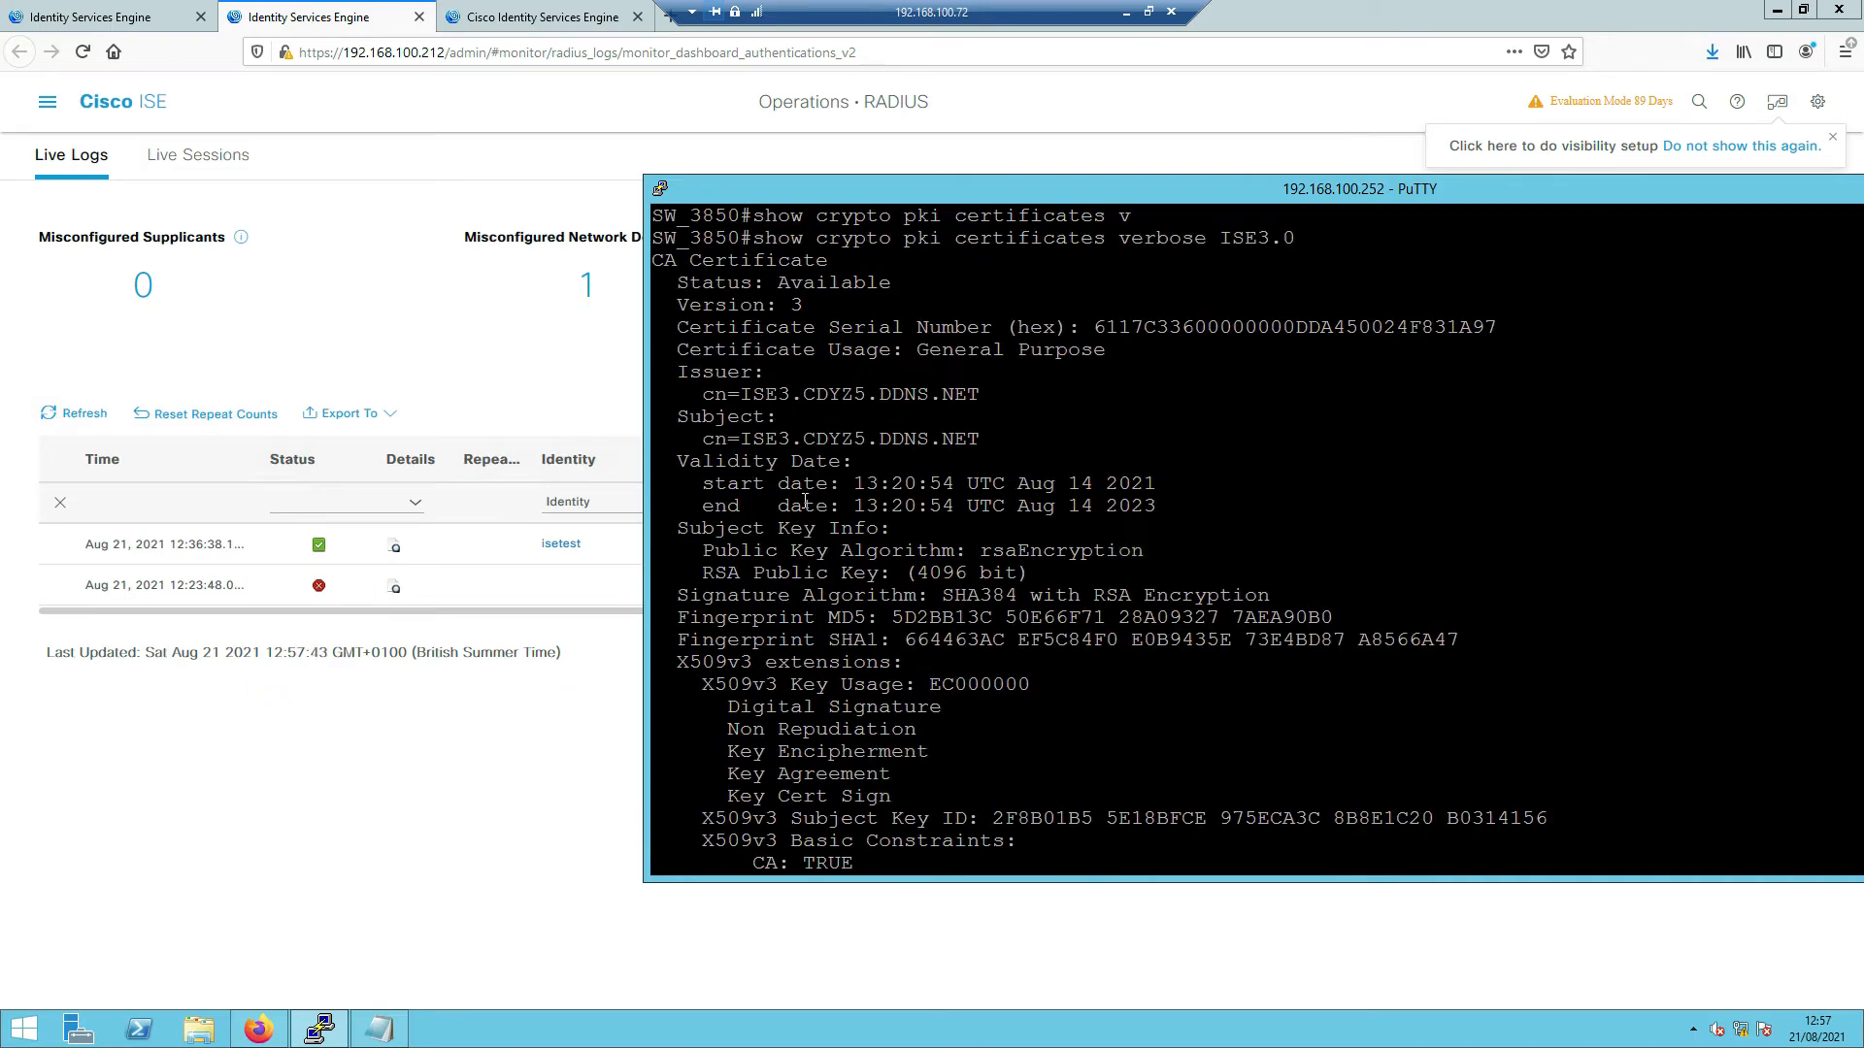
pyautogui.scroll(-5, 837, 645)
pyautogui.scroll(5, 838, 645)
pyautogui.scroll(6, 718, 417)
pyautogui.scroll(-6, 782, 512)
pyautogui.moveTo(769, 470); pyautogui.dragTo(850, 485)
pyautogui.moveTo(743, 449)
pyautogui.mouseDown()
pyautogui.moveTo(971, 490)
pyautogui.moveTo(1164, 612)
pyautogui.moveTo(1359, 670)
pyautogui.moveTo(1483, 742)
pyautogui.mouseUp()
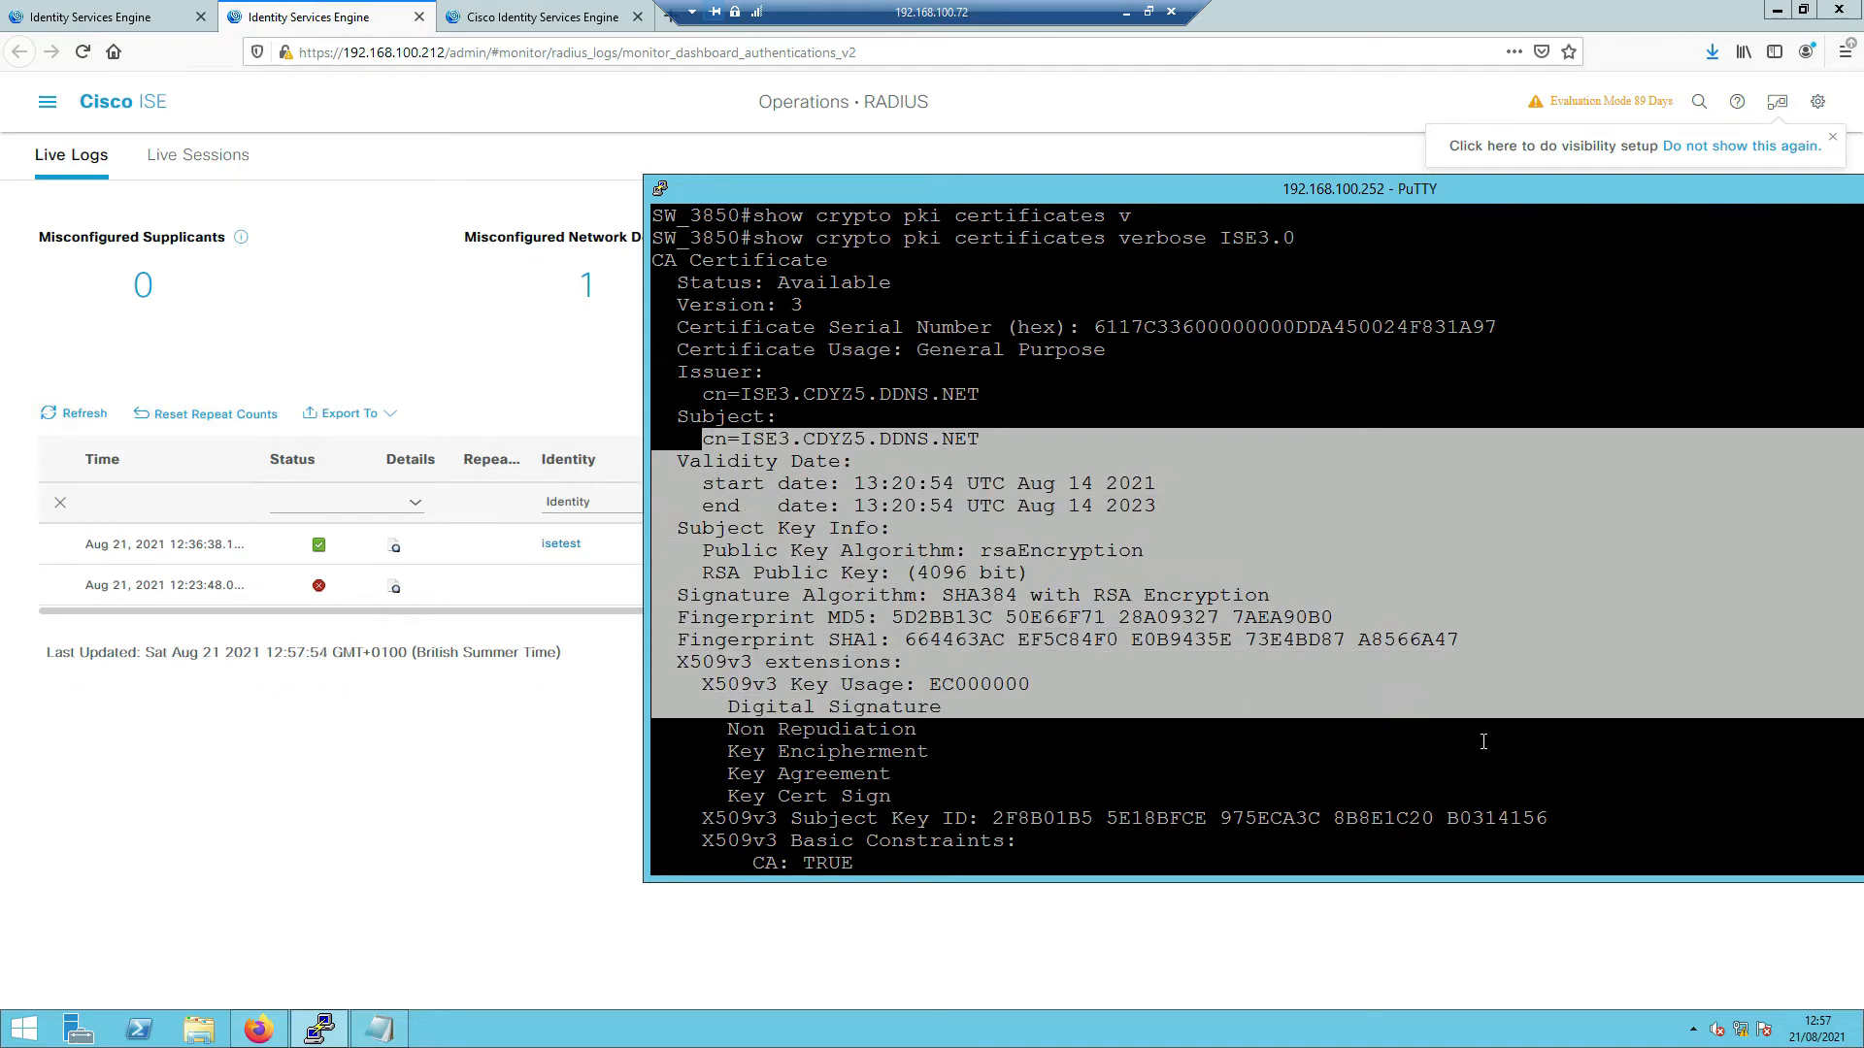
pyautogui.moveTo(1261, 189); pyautogui.dragTo(1052, 176)
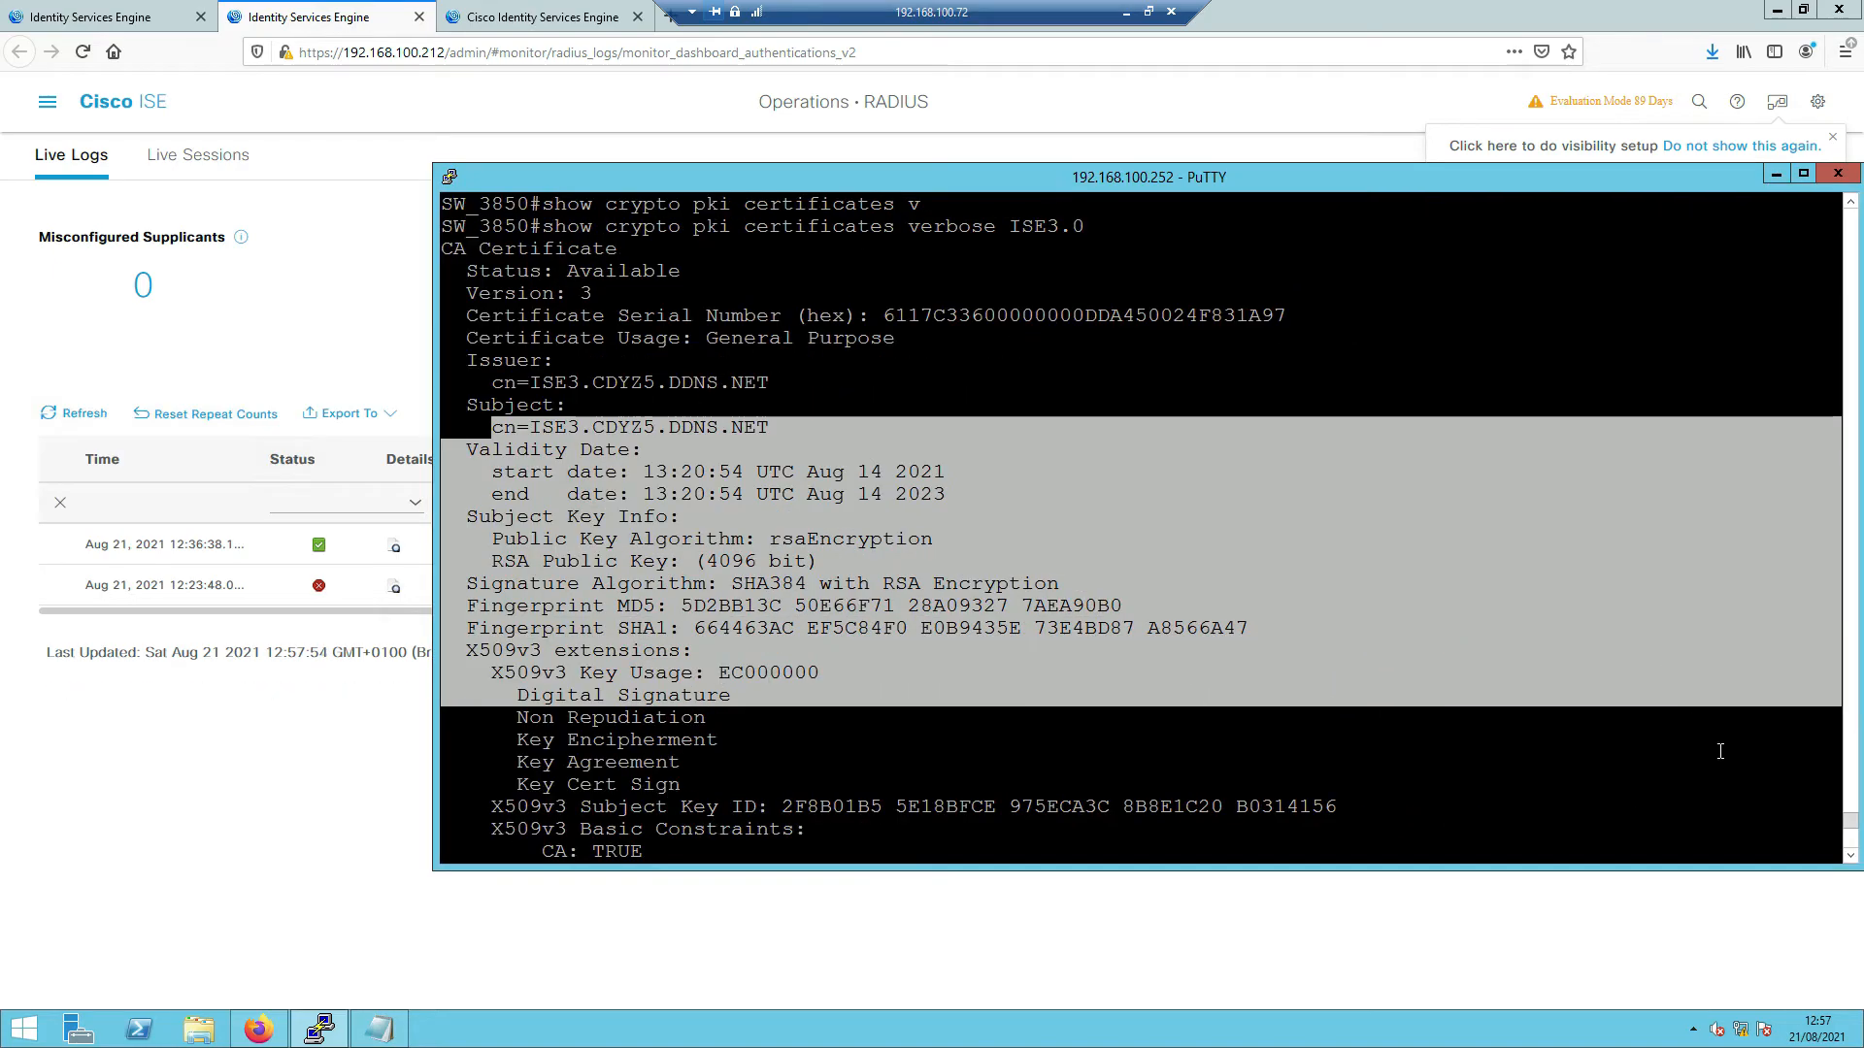
pyautogui.scroll(-3, 1186, 751)
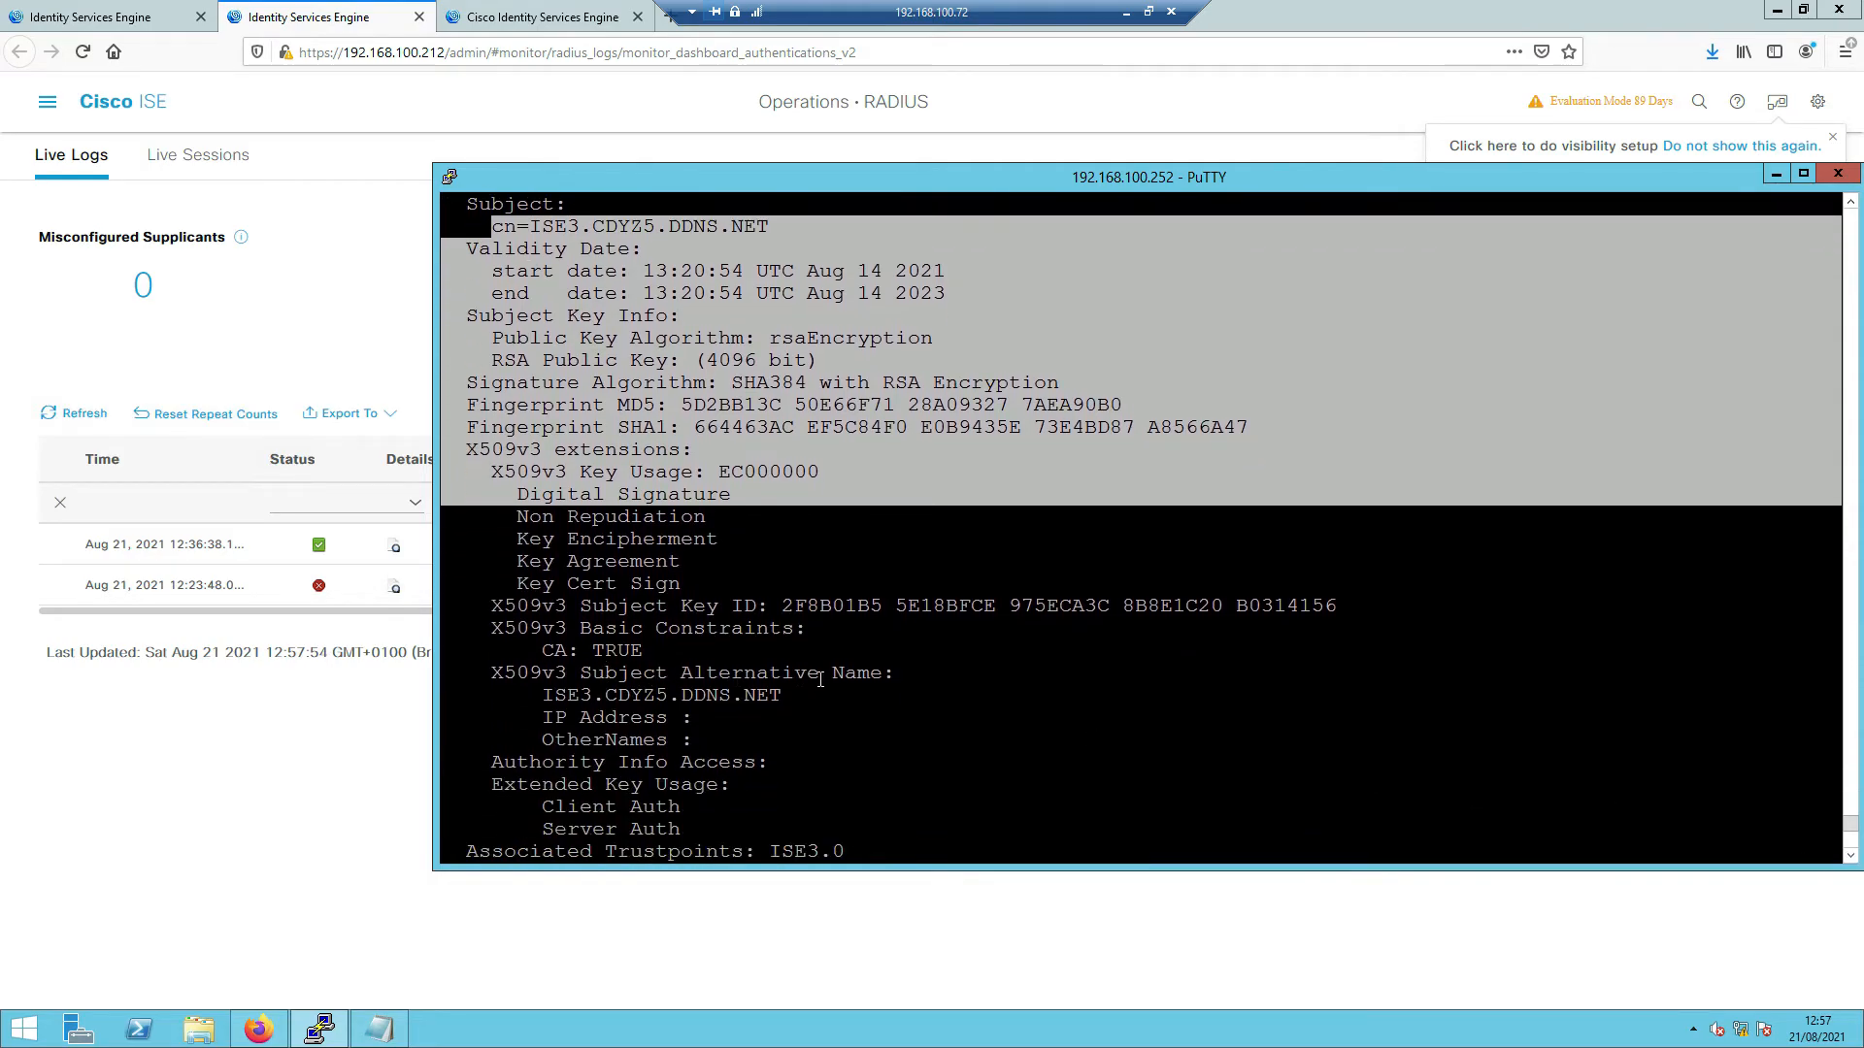
pyautogui.moveTo(547, 697); pyautogui.dragTo(781, 695)
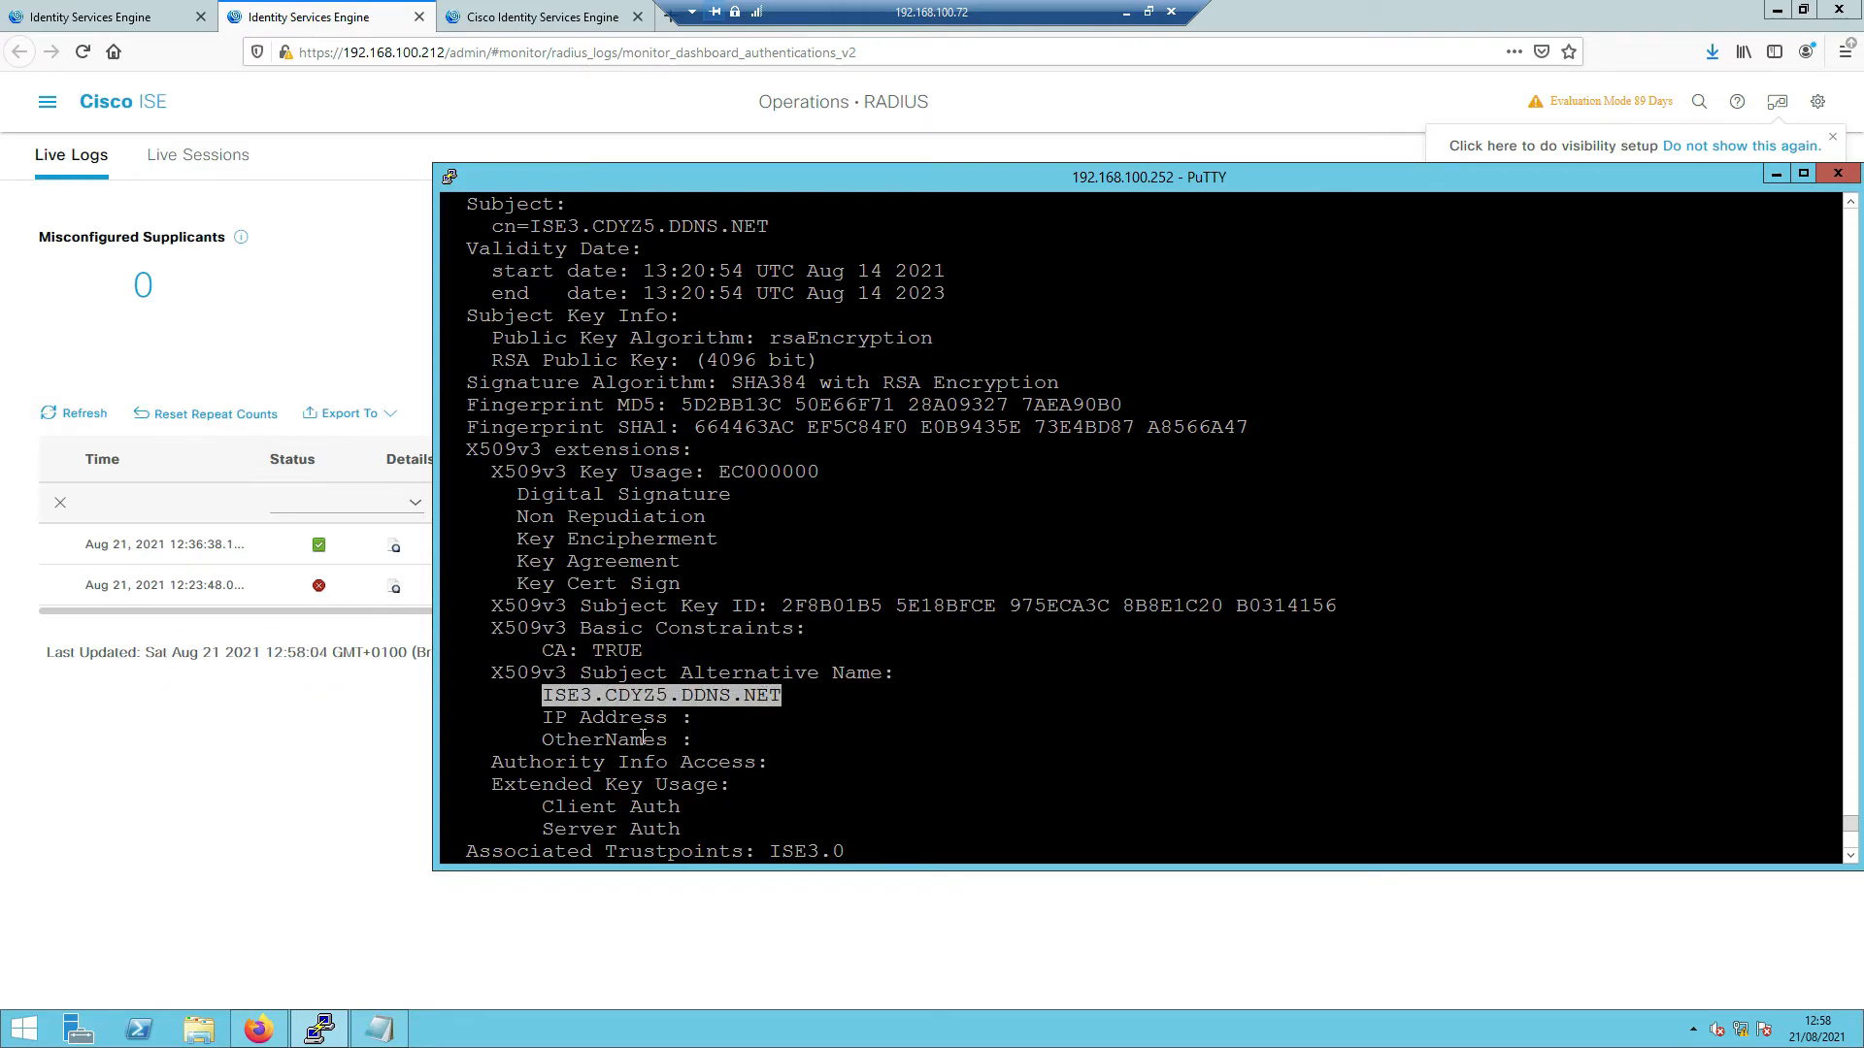
pyautogui.rightClick(681, 696)
# - Apply 'dtls match-server-identity hostname ISE3.CDYZ5.DDNS.NET' to the ISE3 server
pyautogui.press('Return')
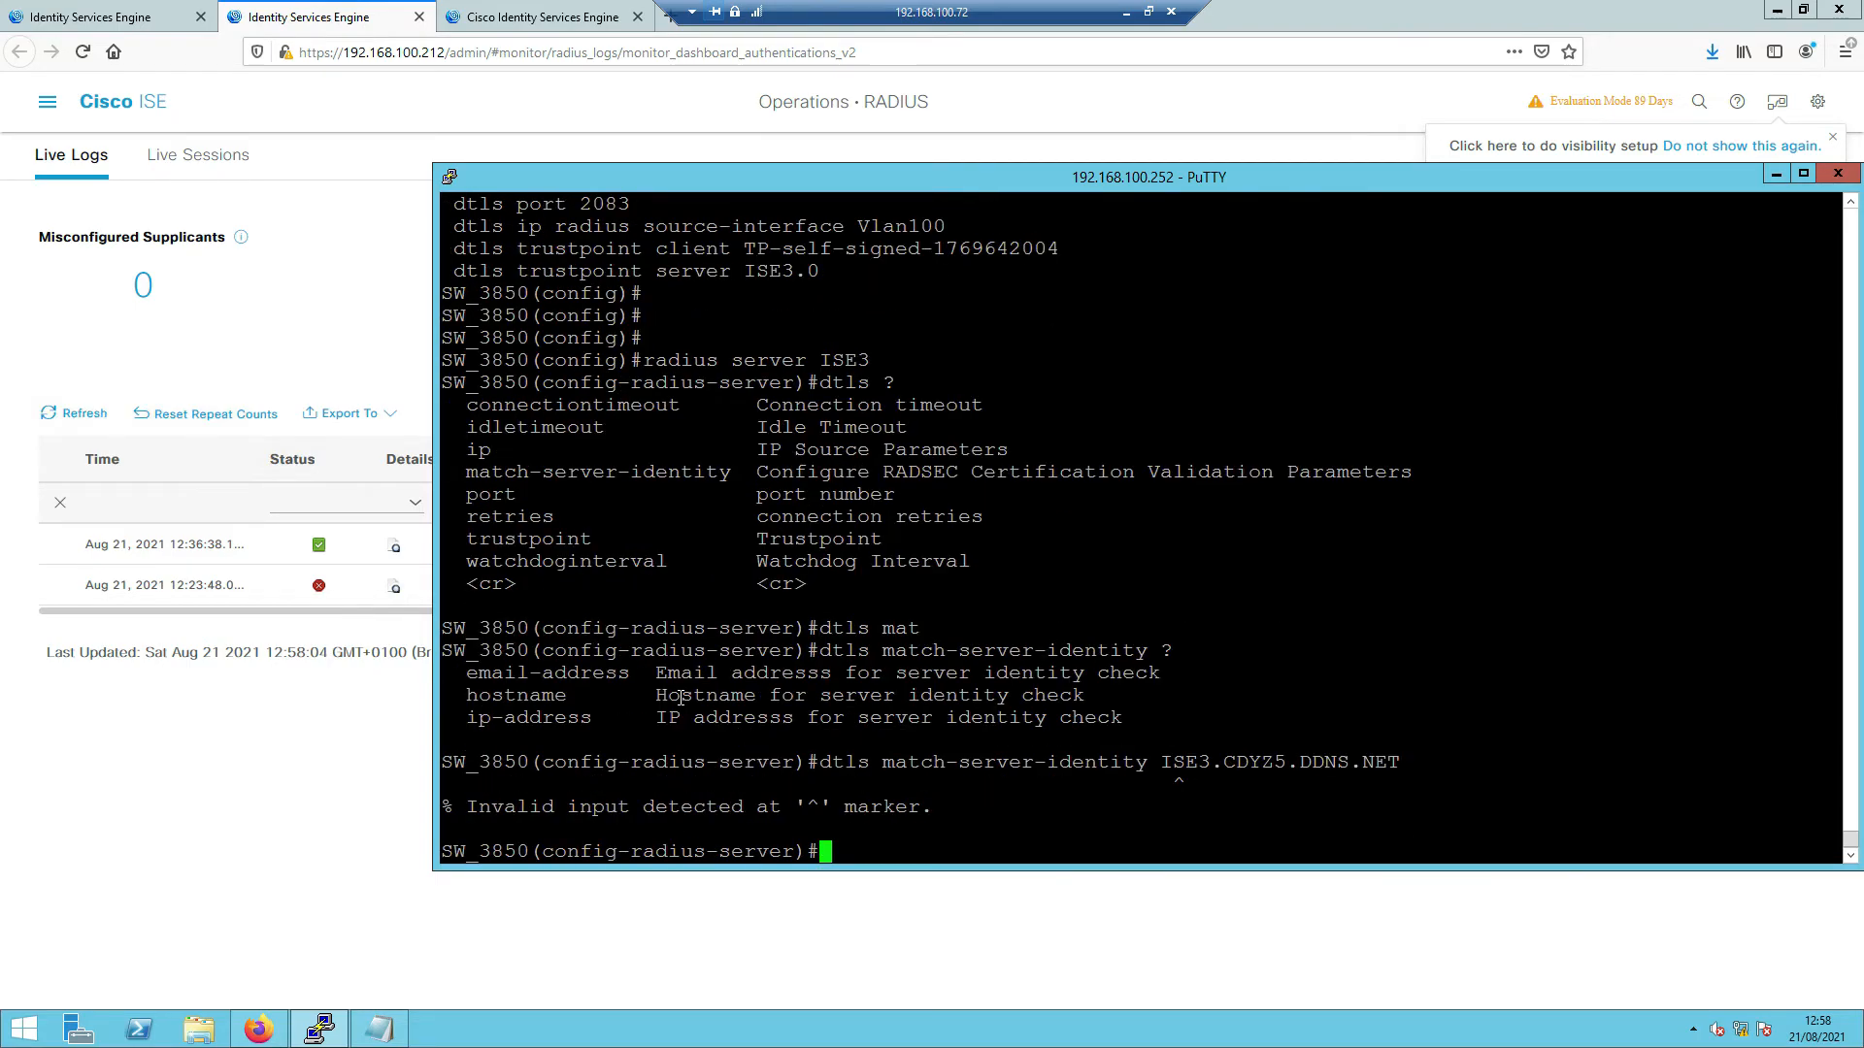
pyautogui.press('Up')
pyautogui.press('BackSpace')
pyautogui.press('BackSpace')
pyautogui.press('BackSpace')
pyautogui.press('BackSpace')
pyautogui.press('BackSpace')
pyautogui.press('BackSpace')
pyautogui.press('BackSpace')
pyautogui.press('BackSpace')
pyautogui.press('BackSpace')
pyautogui.press('BackSpace')
pyautogui.press('BackSpace')
pyautogui.press('BackSpace')
pyautogui.press('BackSpace')
pyautogui.press('BackSpace')
pyautogui.press('BackSpace')
pyautogui.press('BackSpace')
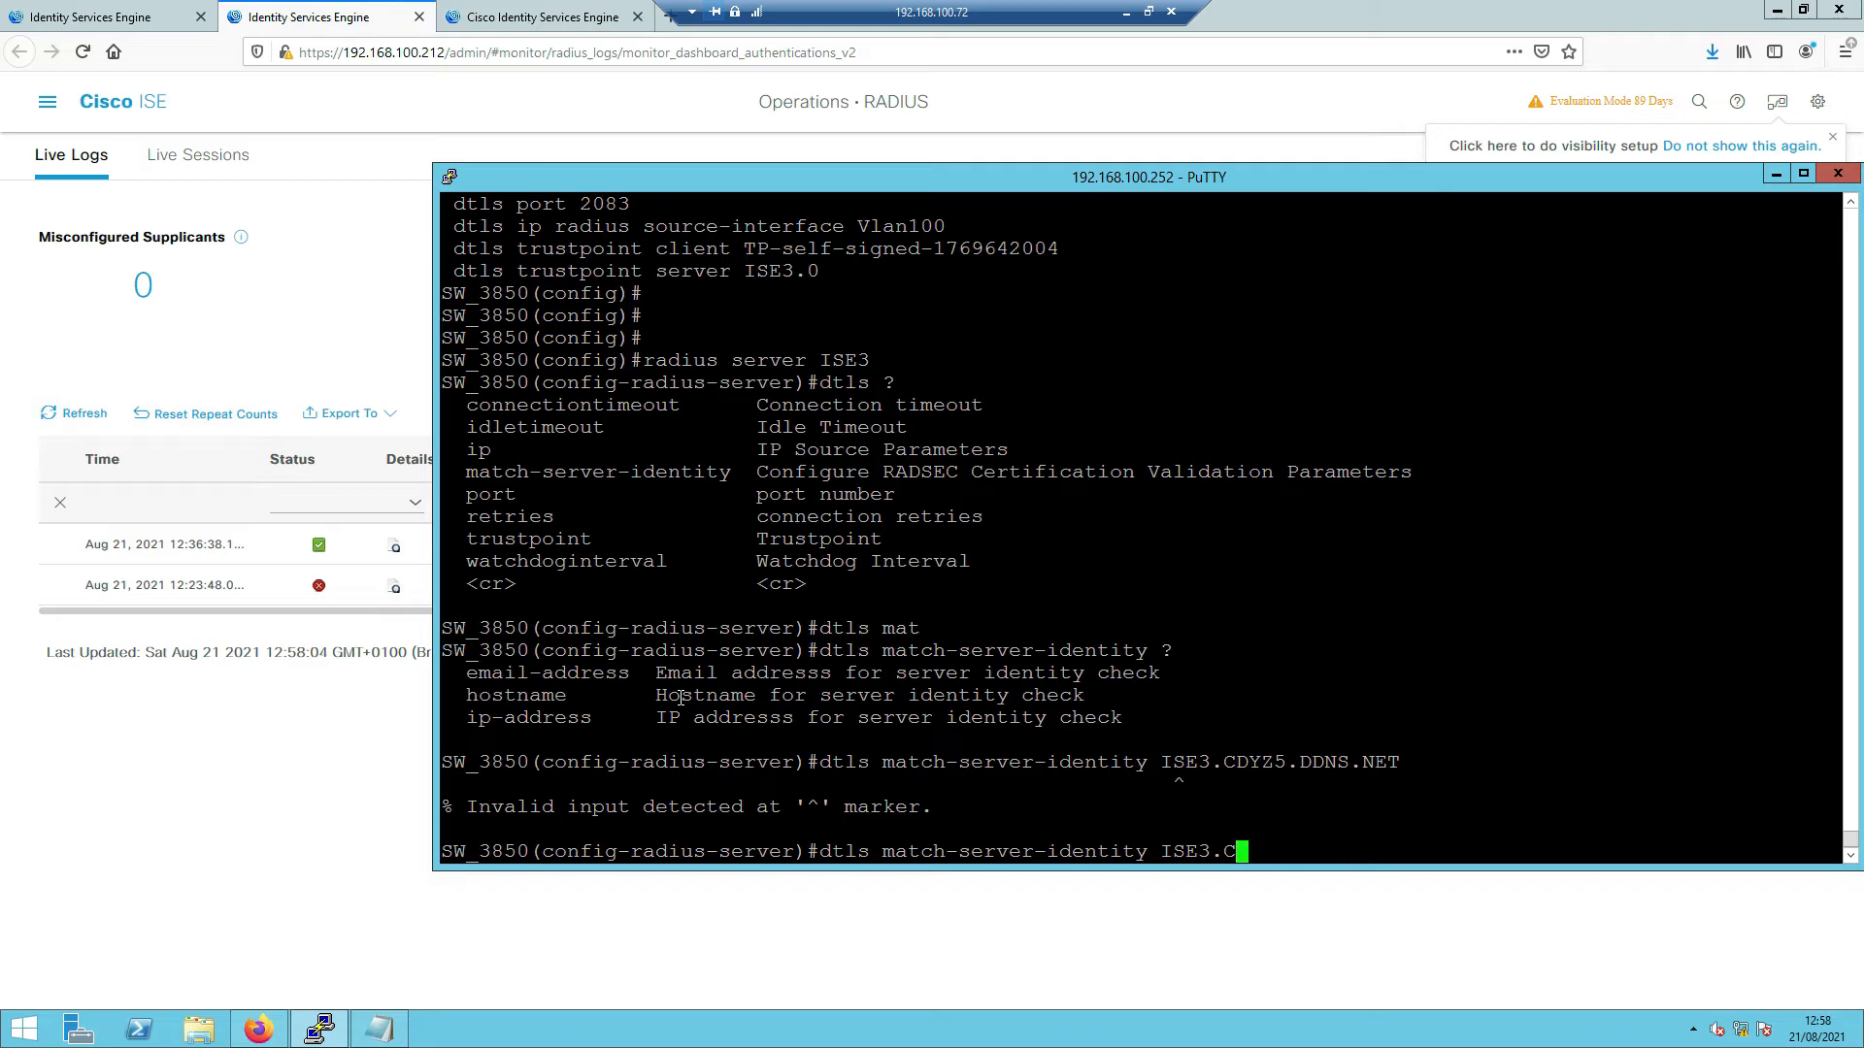
pyautogui.press('BackSpace')
pyautogui.press('BackSpace')
pyautogui.press('BackSpace')
pyautogui.write('ho')
pyautogui.press('Tab')
pyautogui.write('?')
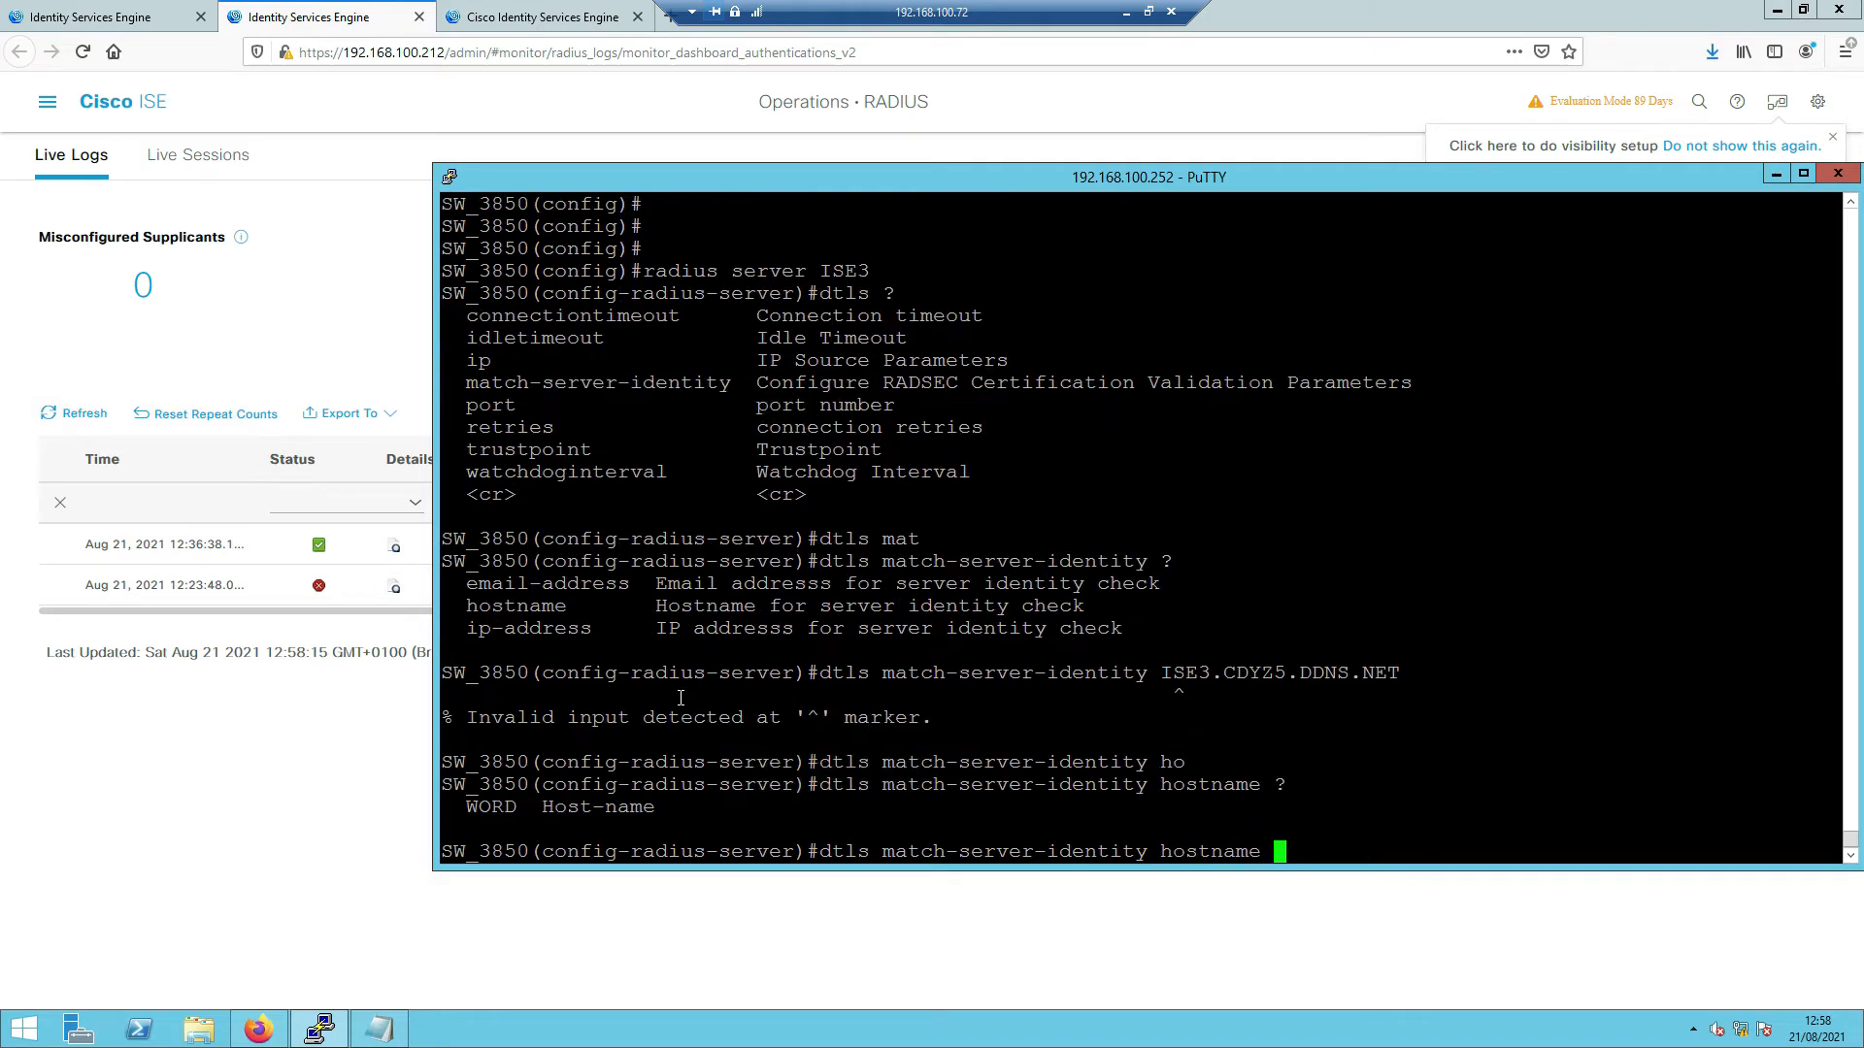
pyautogui.rightClick(786, 727)
pyautogui.press('Return')
# - Exit the RADIUS server and global configuration modes
pyautogui.write('exi')
pyautogui.press('Tab')
pyautogui.press('Return')
pyautogui.press('Return')
pyautogui.press('Return')
pyautogui.press('Return')
pyautogui.write('exi')
pyautogui.press('Tab')
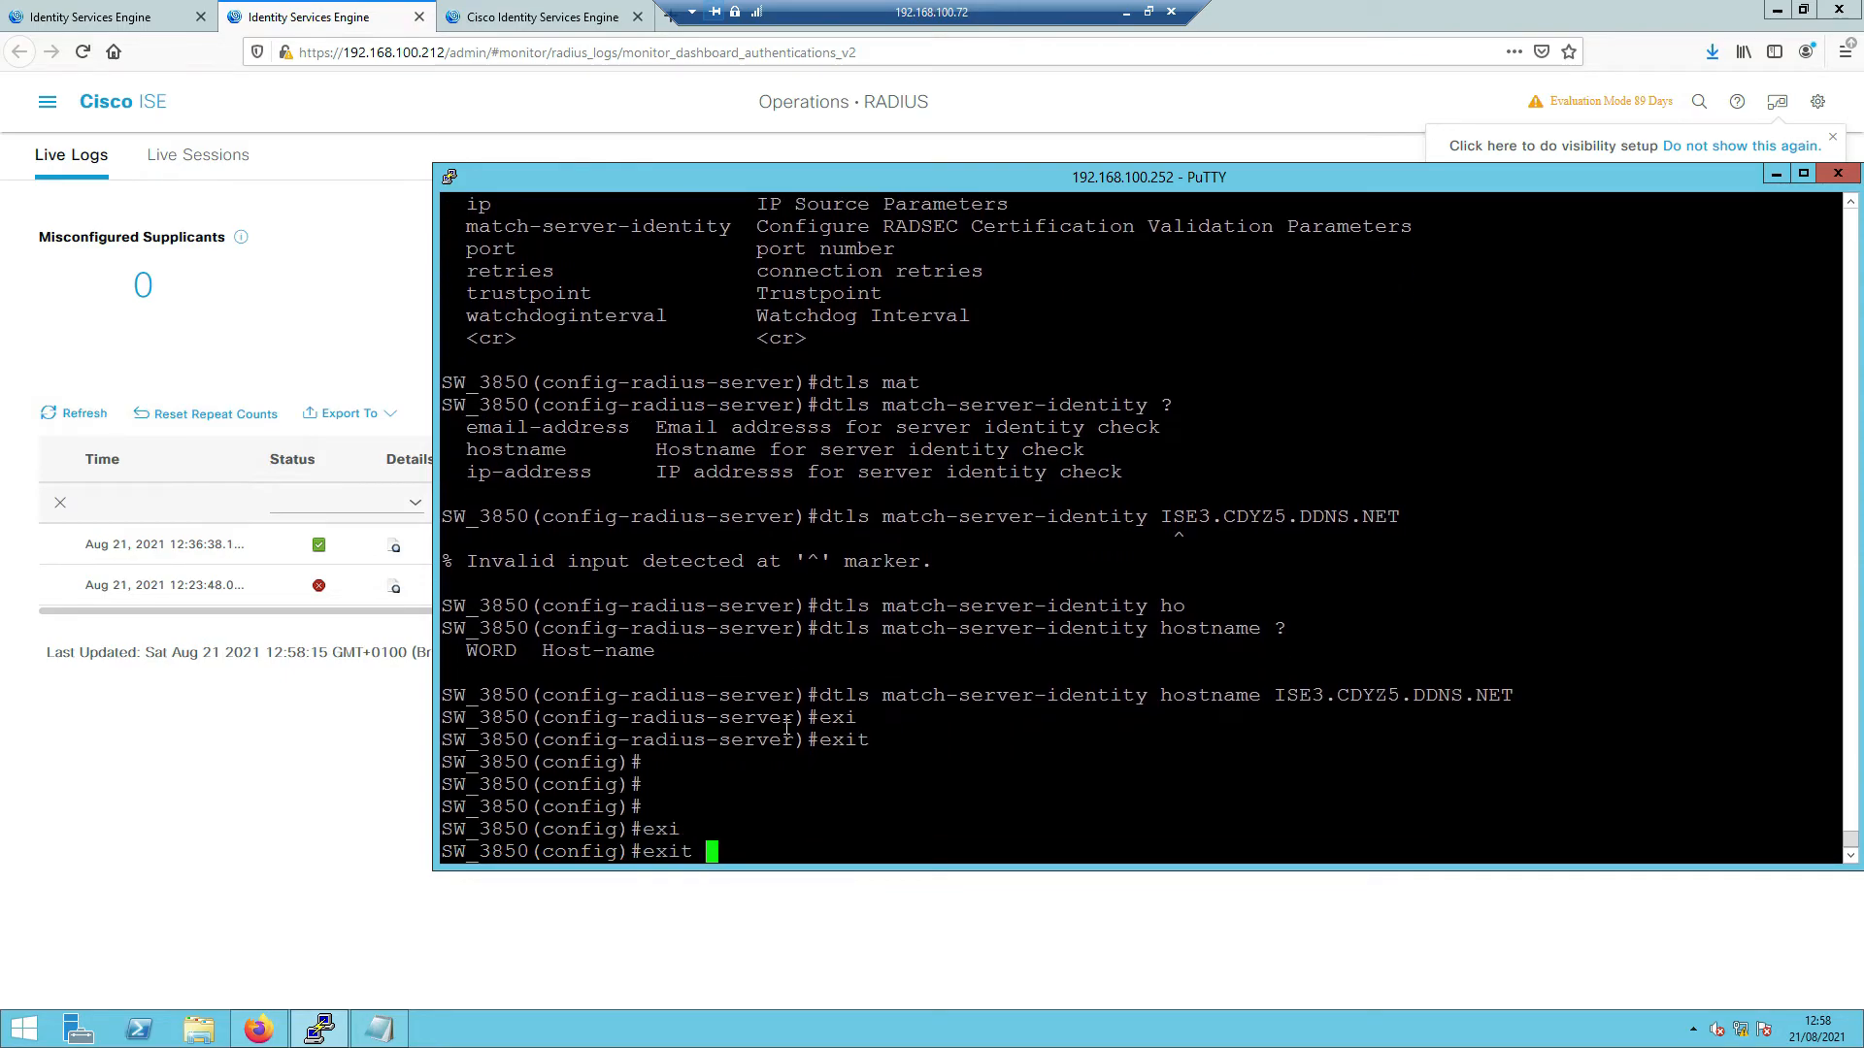
pyautogui.press('Return')
pyautogui.press('Return')
pyautogui.press('Return')
pyautogui.press('Return')
# - Show the command history and paste the earlier new-code test aaa command at the prompt
pyautogui.write('sho ')
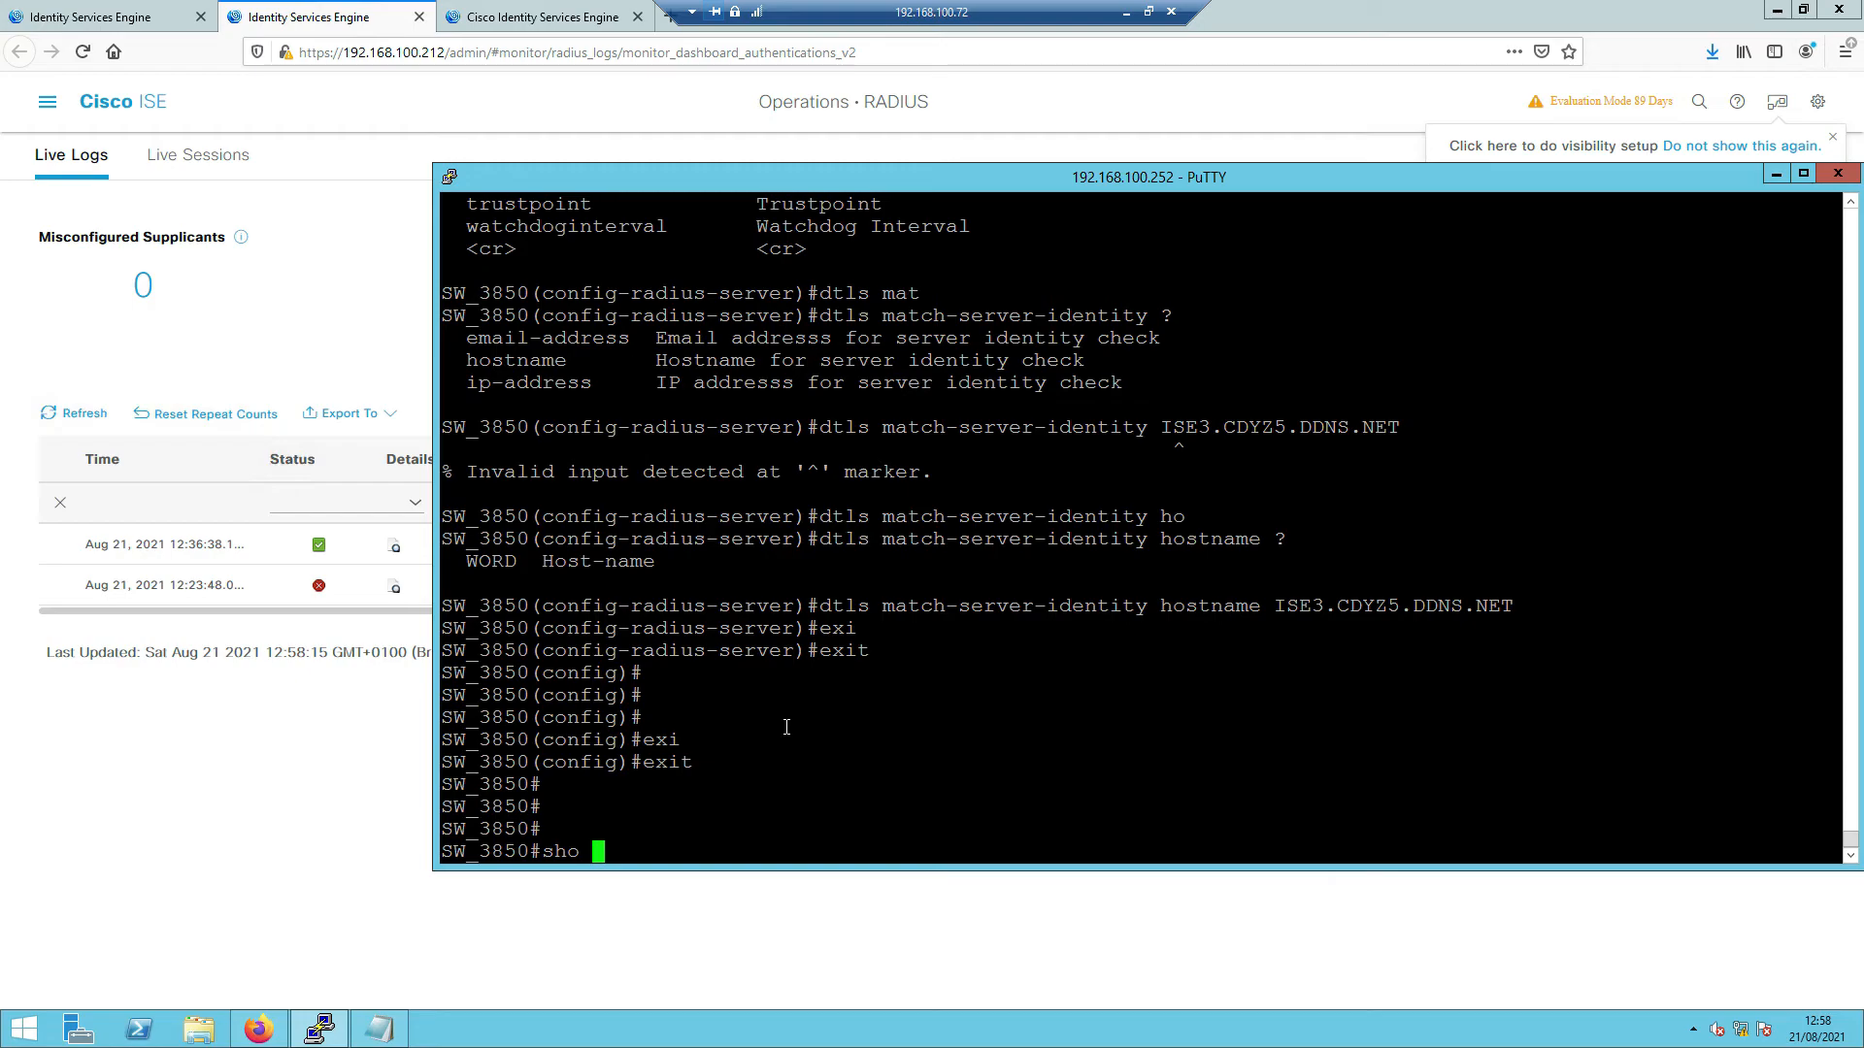
pyautogui.write('his')
pyautogui.press('Tab')
pyautogui.press('Return')
pyautogui.press('Return')
pyautogui.press('Return')
pyautogui.press('Return')
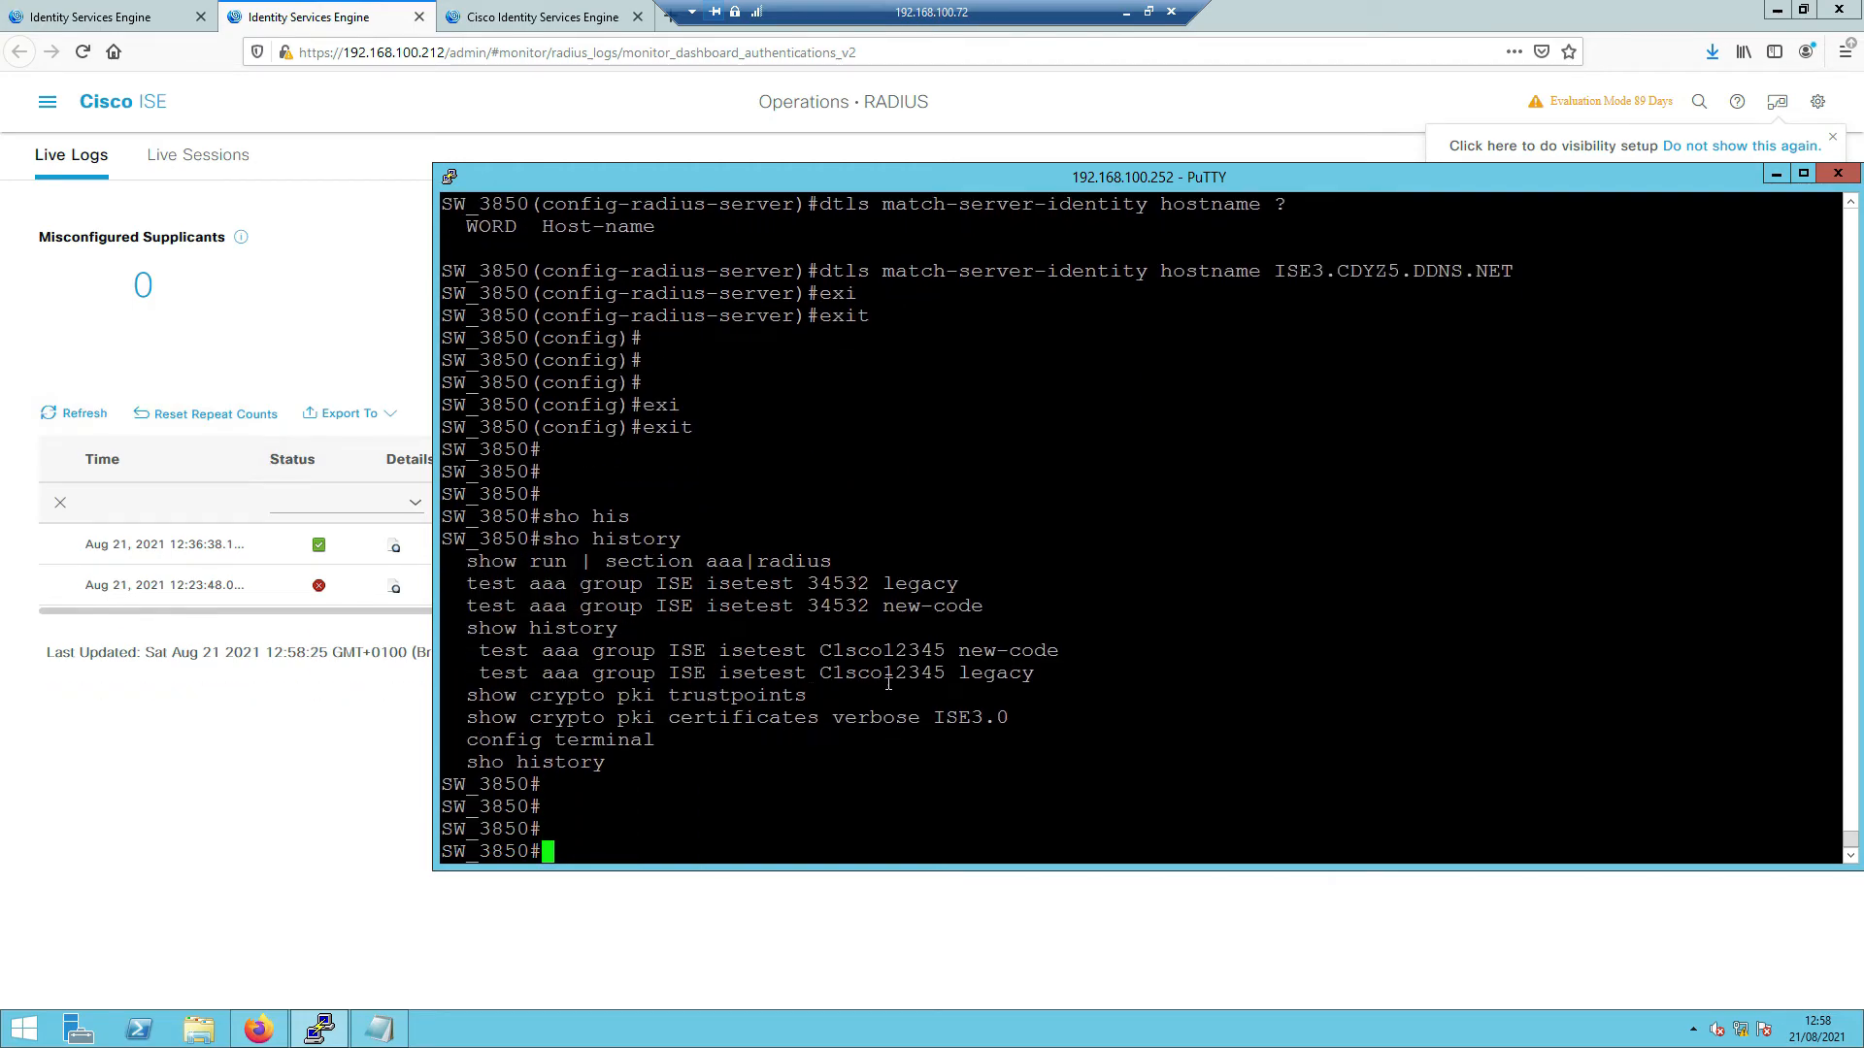
pyautogui.moveTo(1058, 650); pyautogui.dragTo(487, 658)
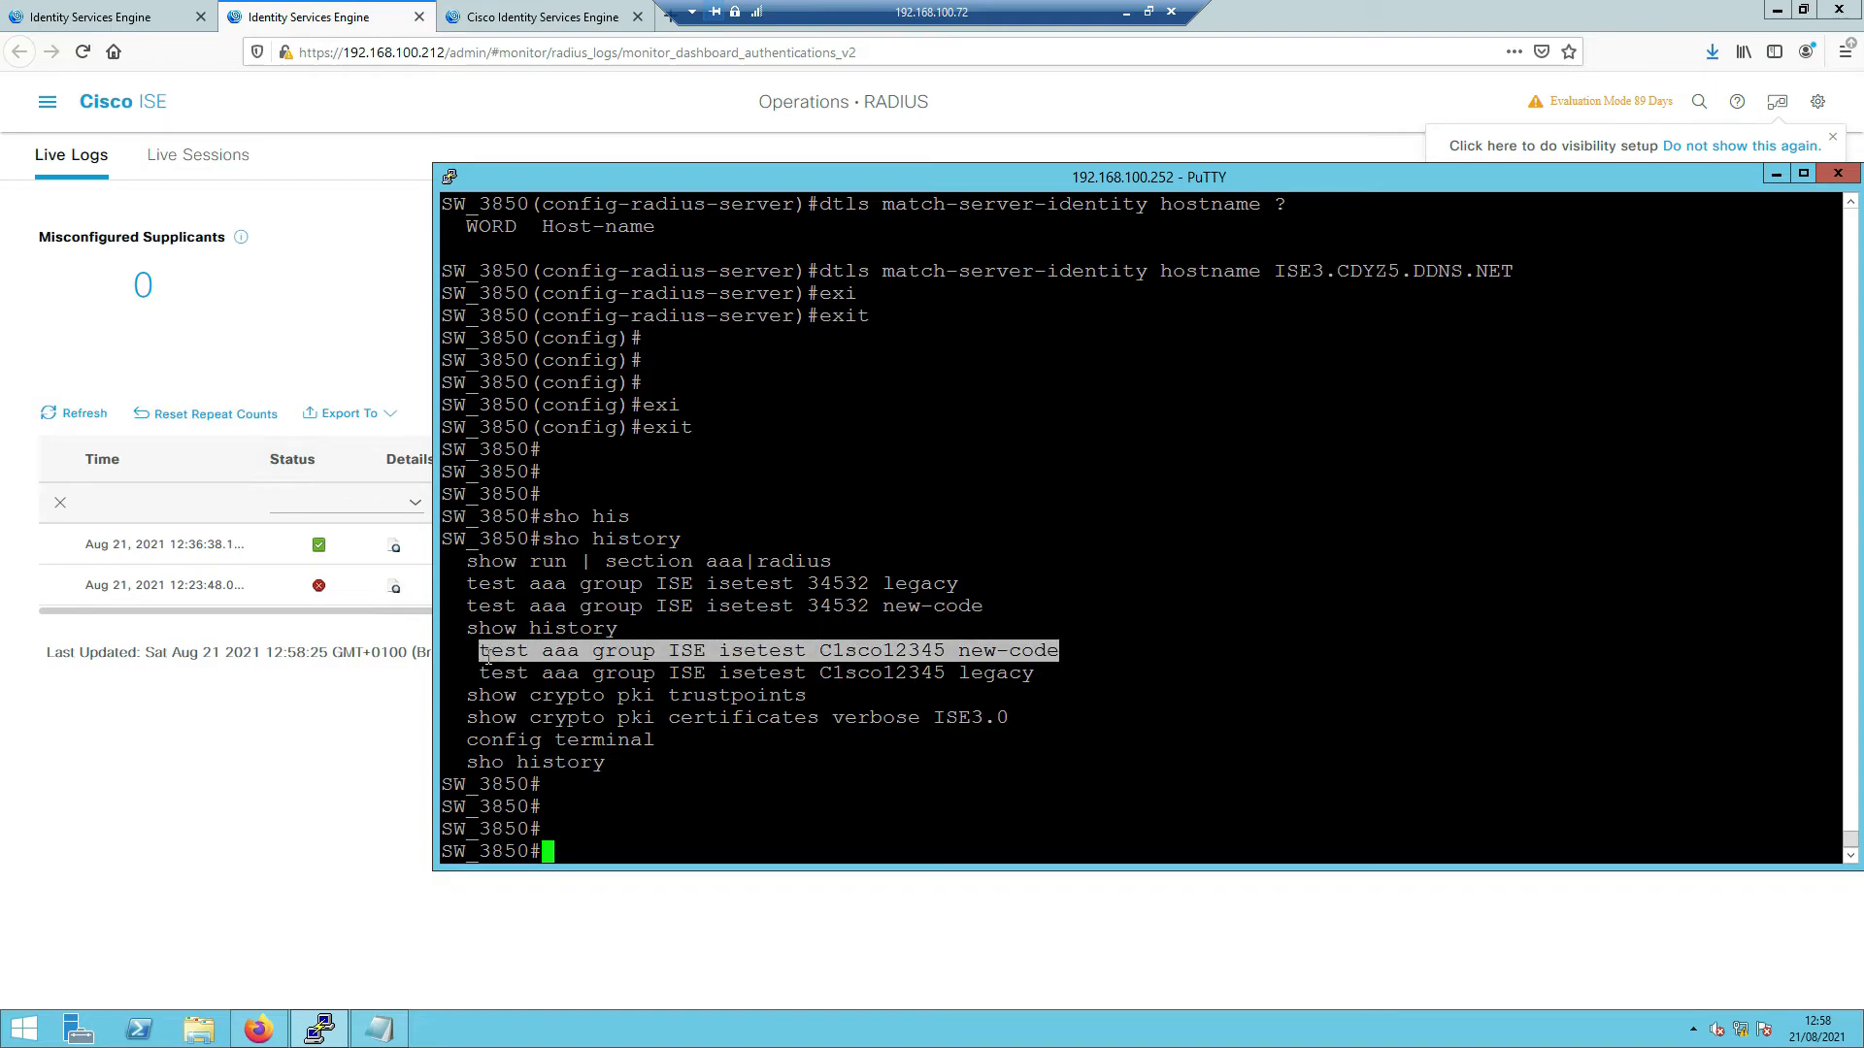
pyautogui.rightClick(486, 657)
# - Run the pasted test aaa command, confirm 'User successfully authenticated', and bring back ISE Live Logs
pyautogui.press('Return')
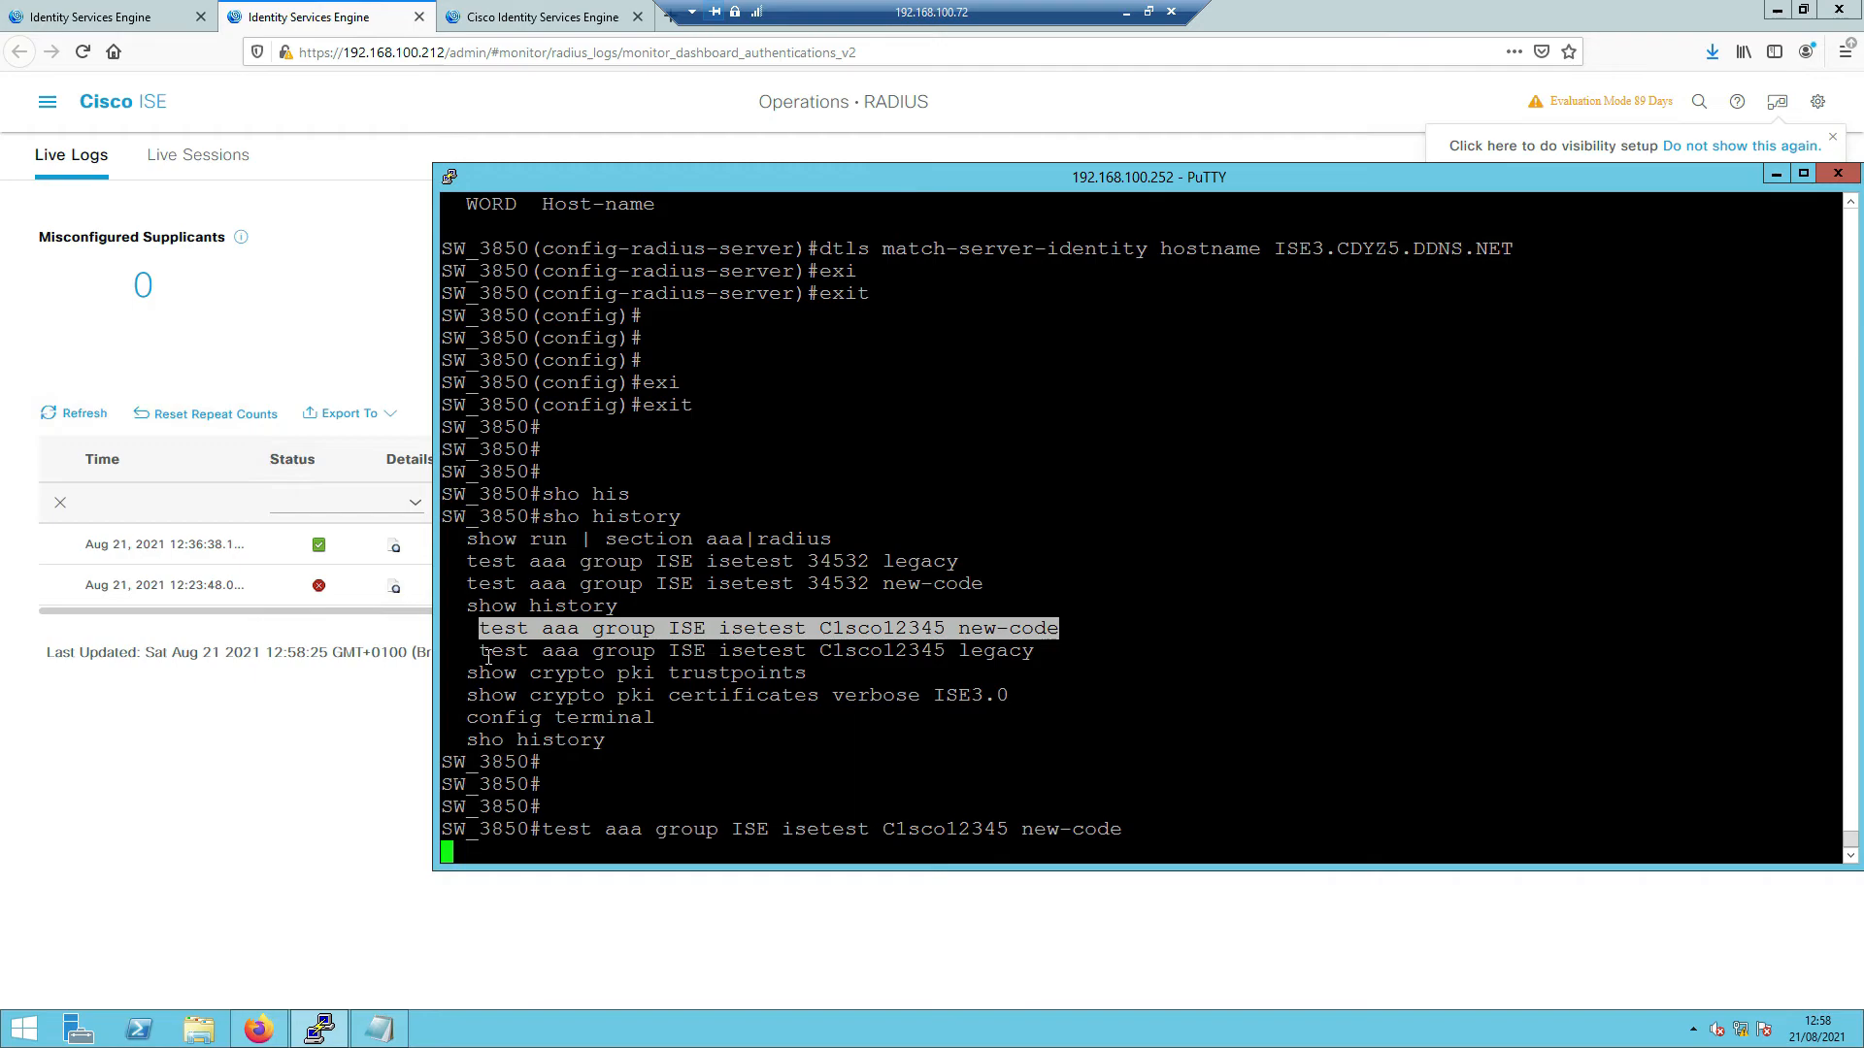
pyautogui.press('Return')
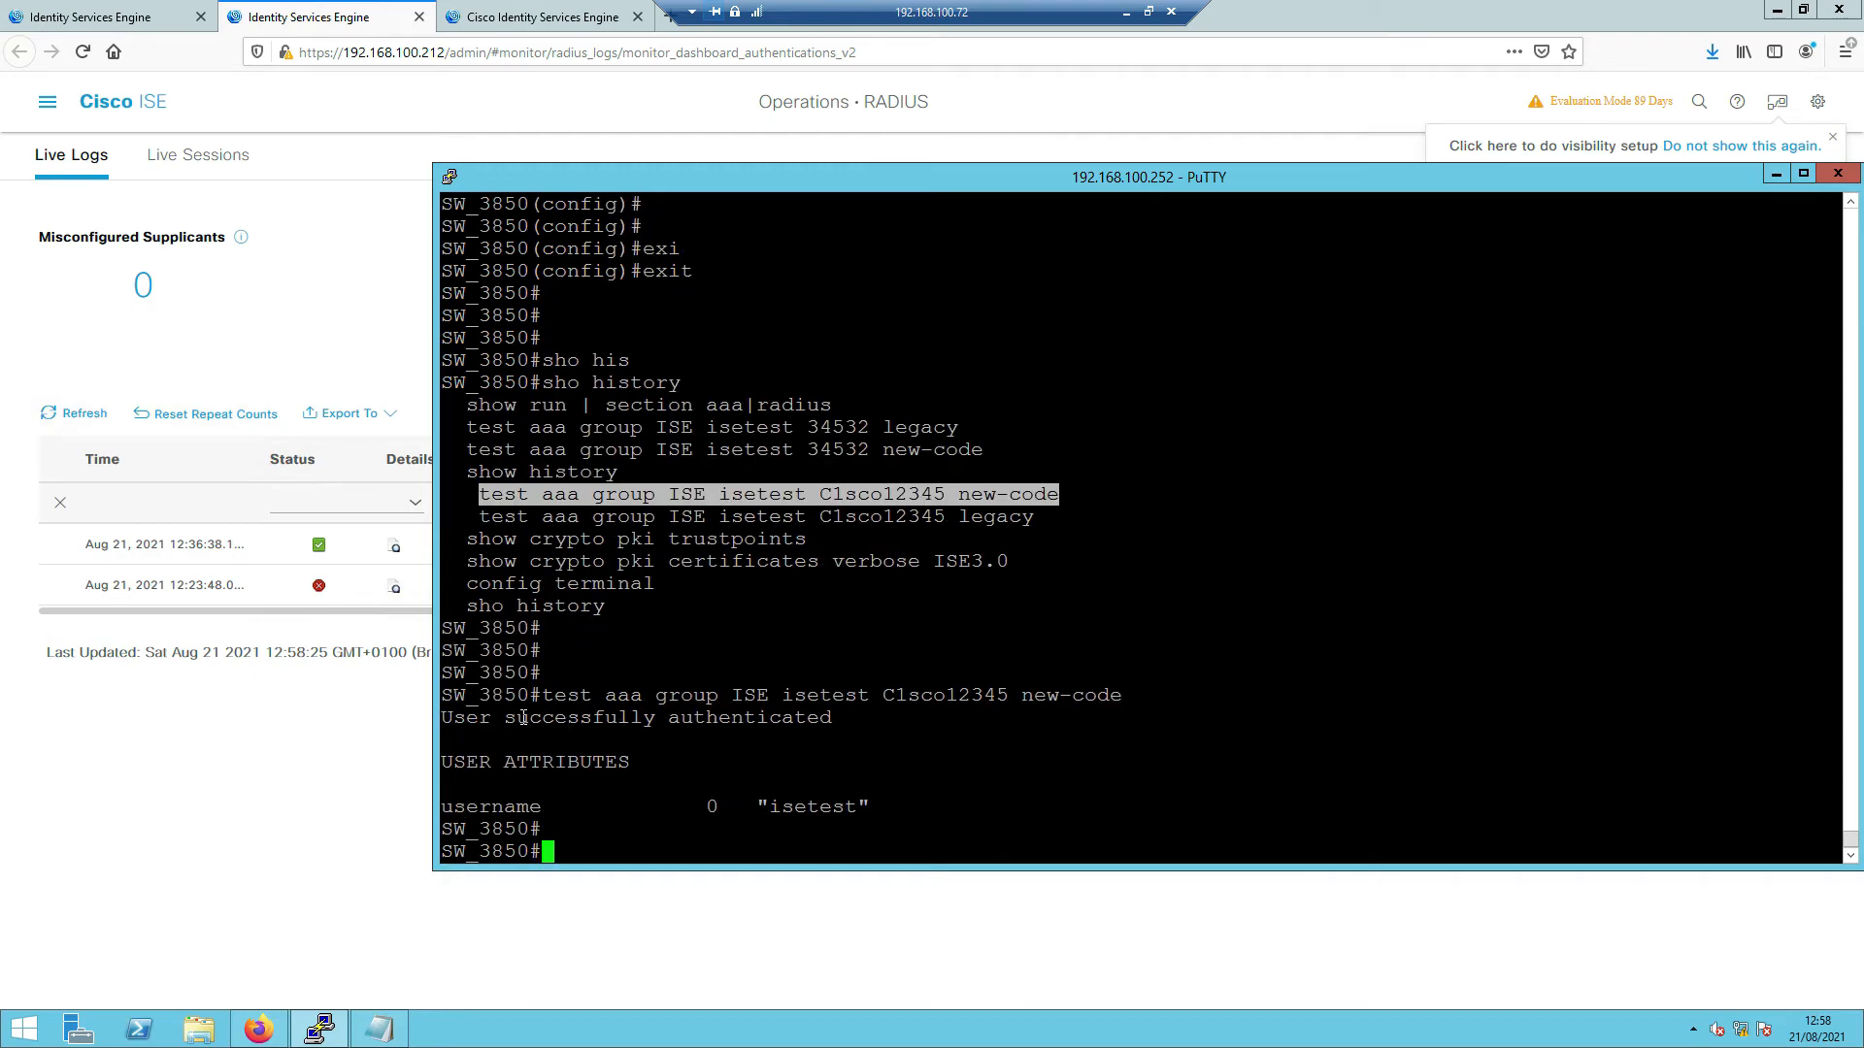
pyautogui.moveTo(478, 717); pyautogui.dragTo(830, 726)
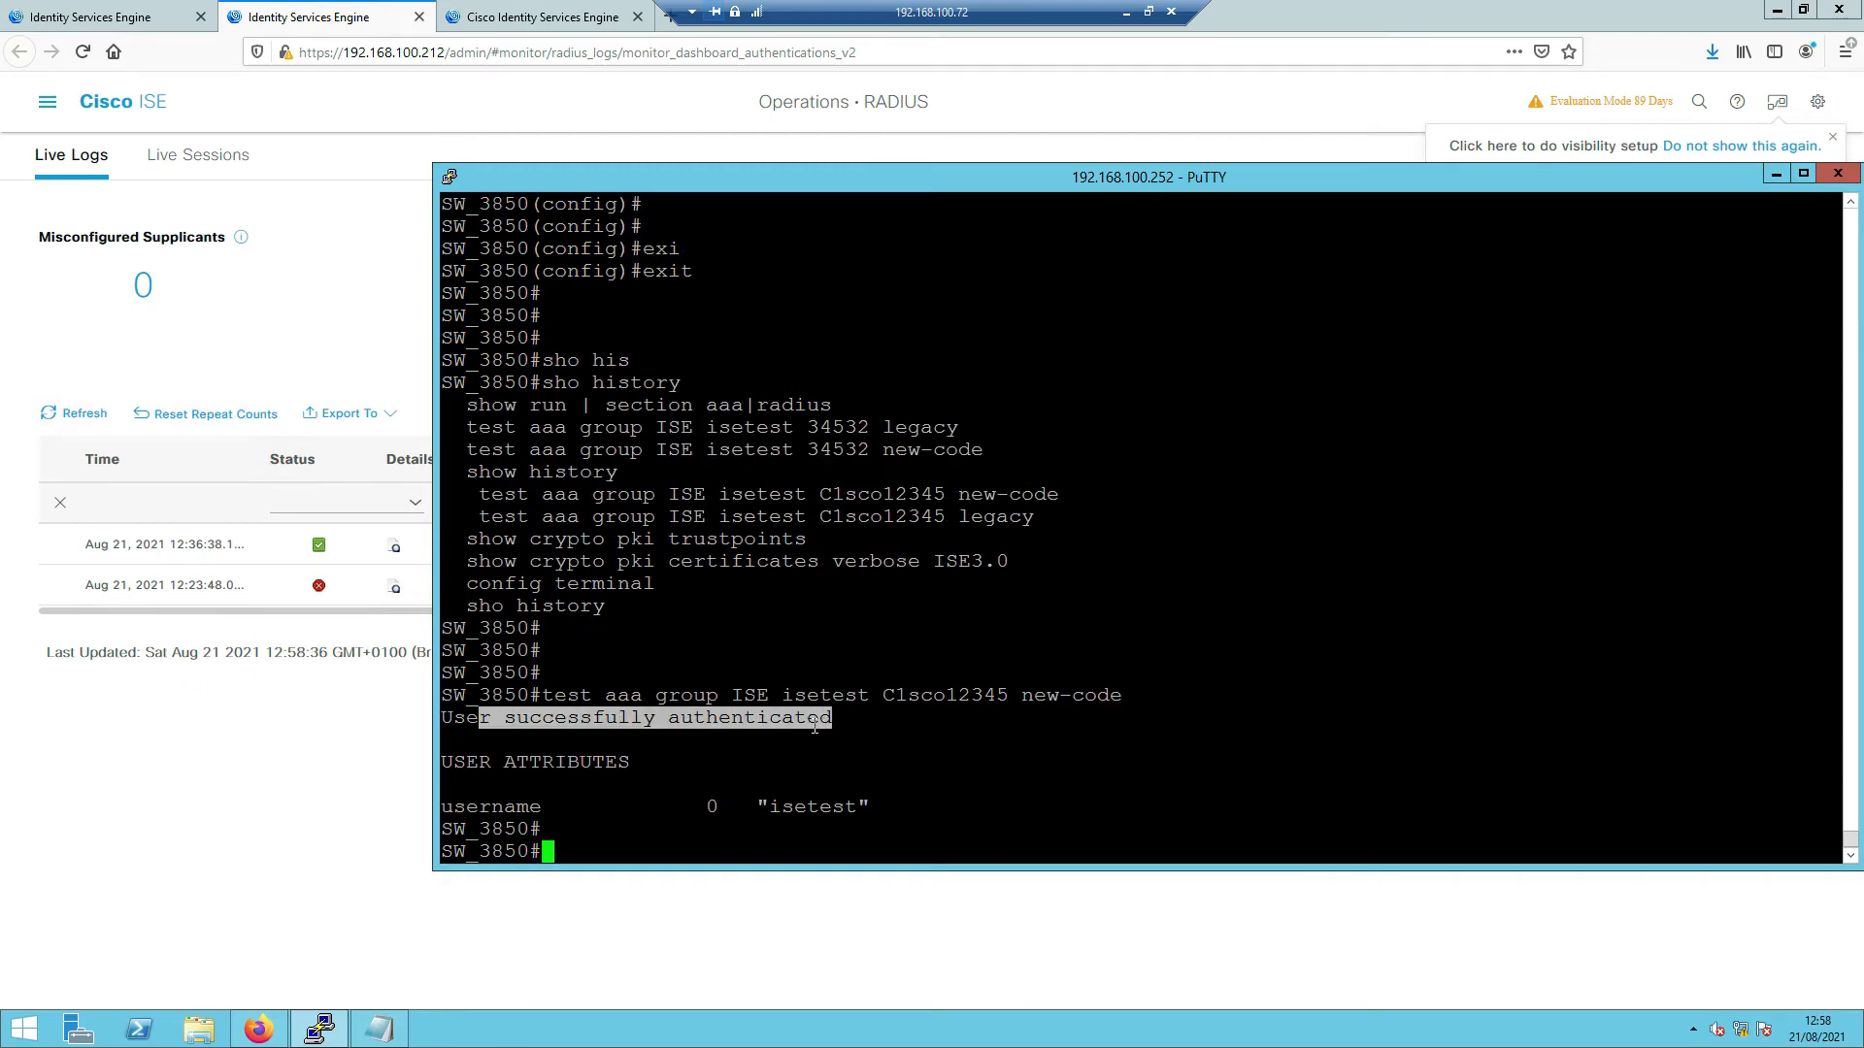
pyautogui.press('Return')
pyautogui.press('Return')
pyautogui.press('Return')
pyautogui.press('Return')
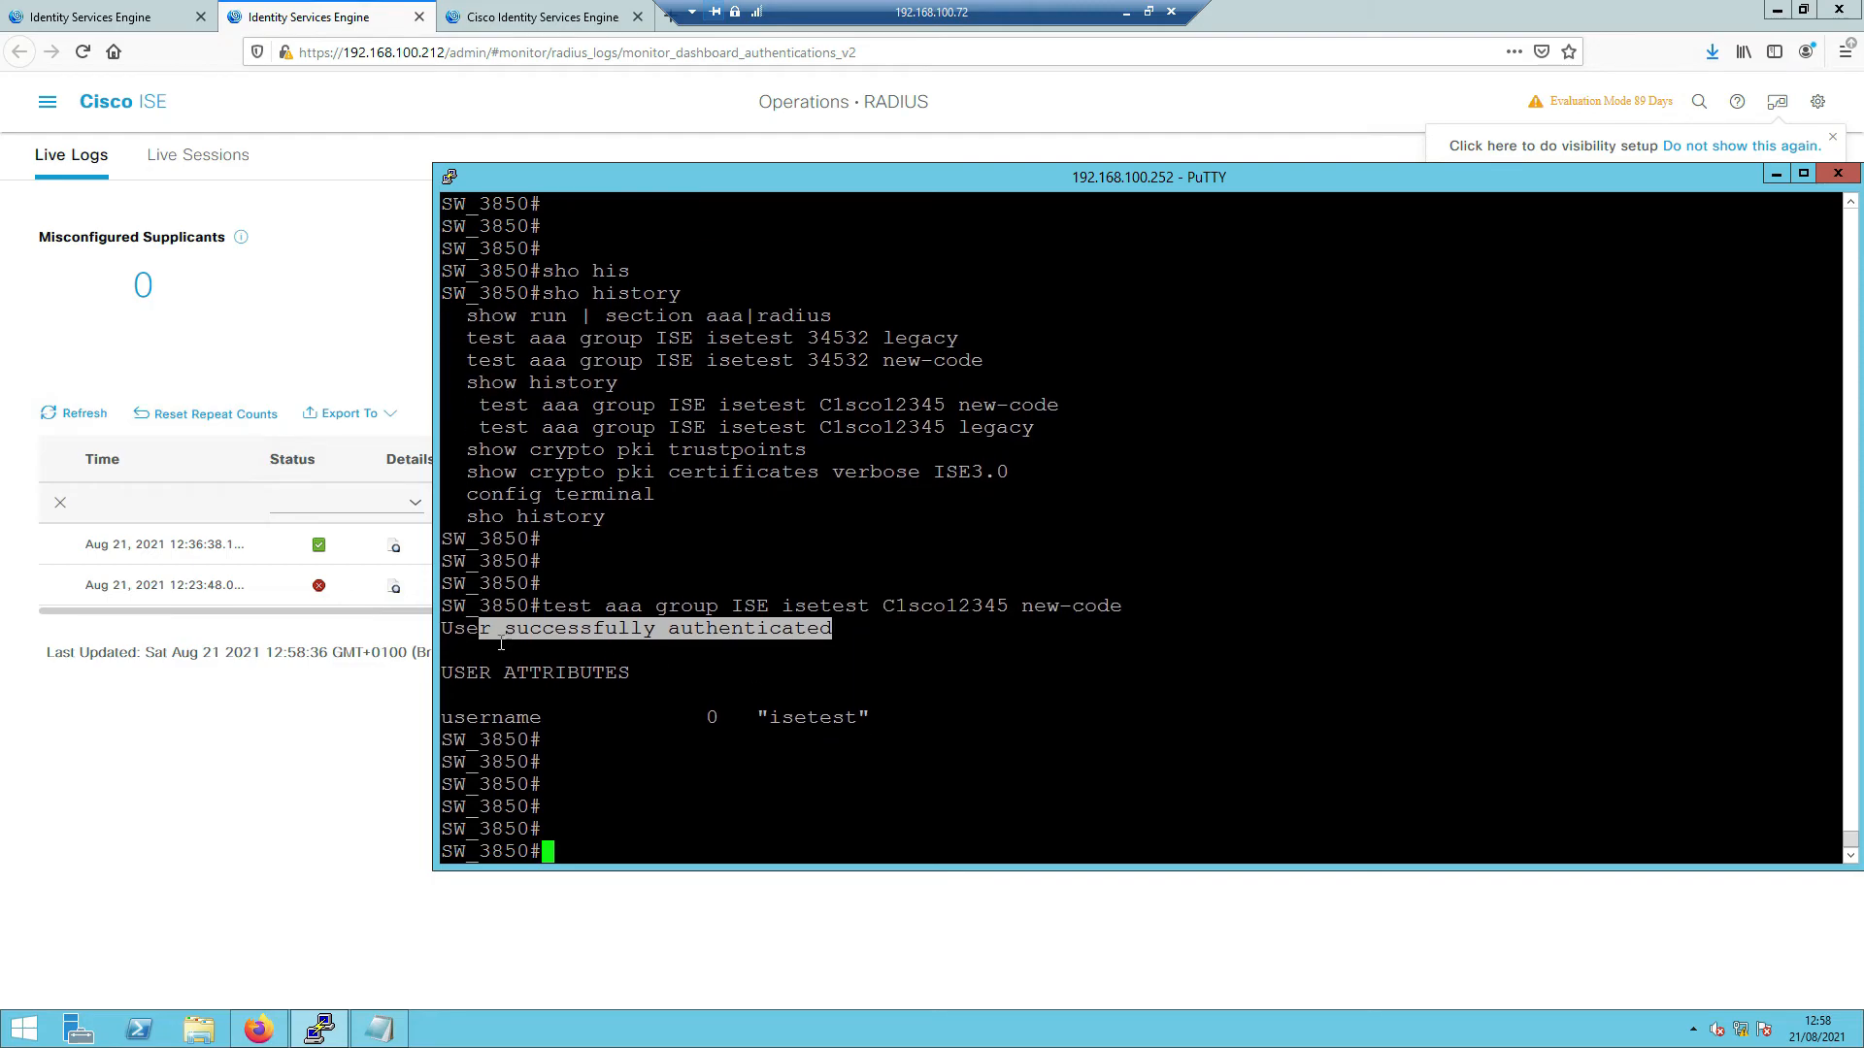
pyautogui.click(270, 767)
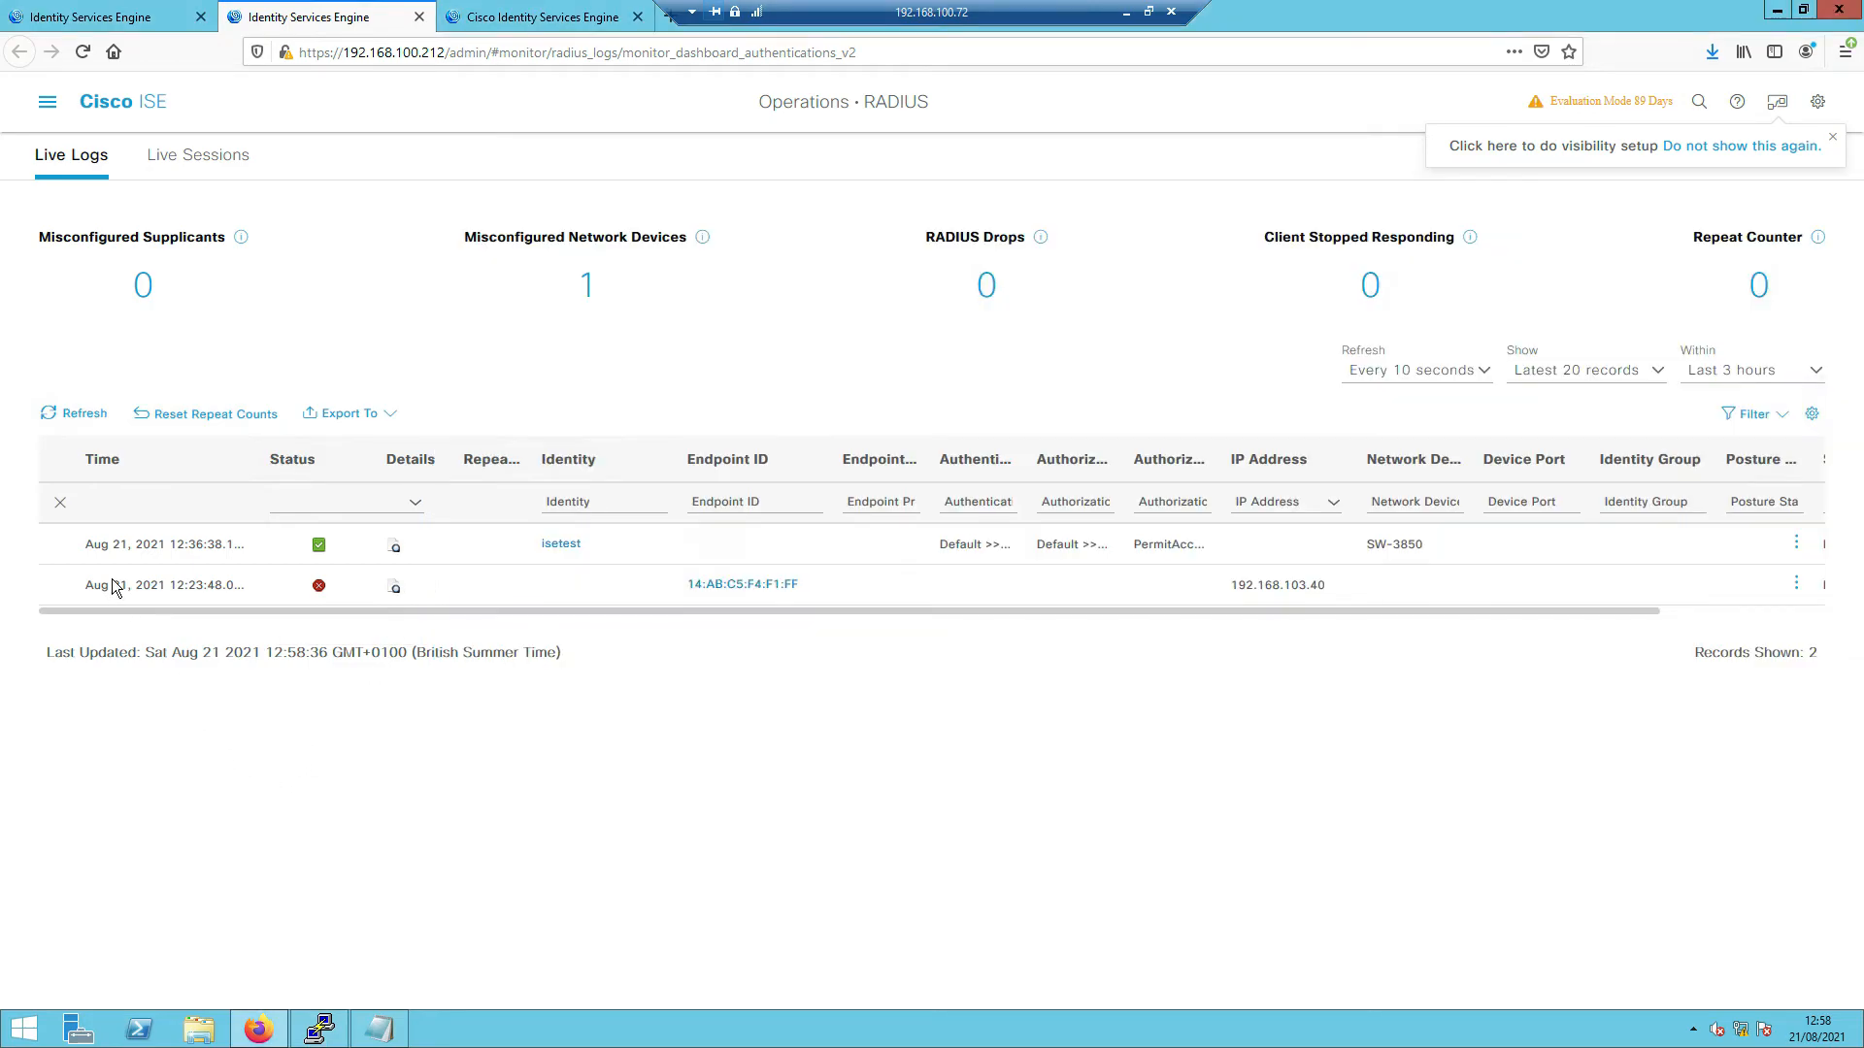
# - Refresh Live Logs, set auto-refresh to every 30 seconds, and open the 12:53:50 entry's details
pyautogui.click(78, 421)
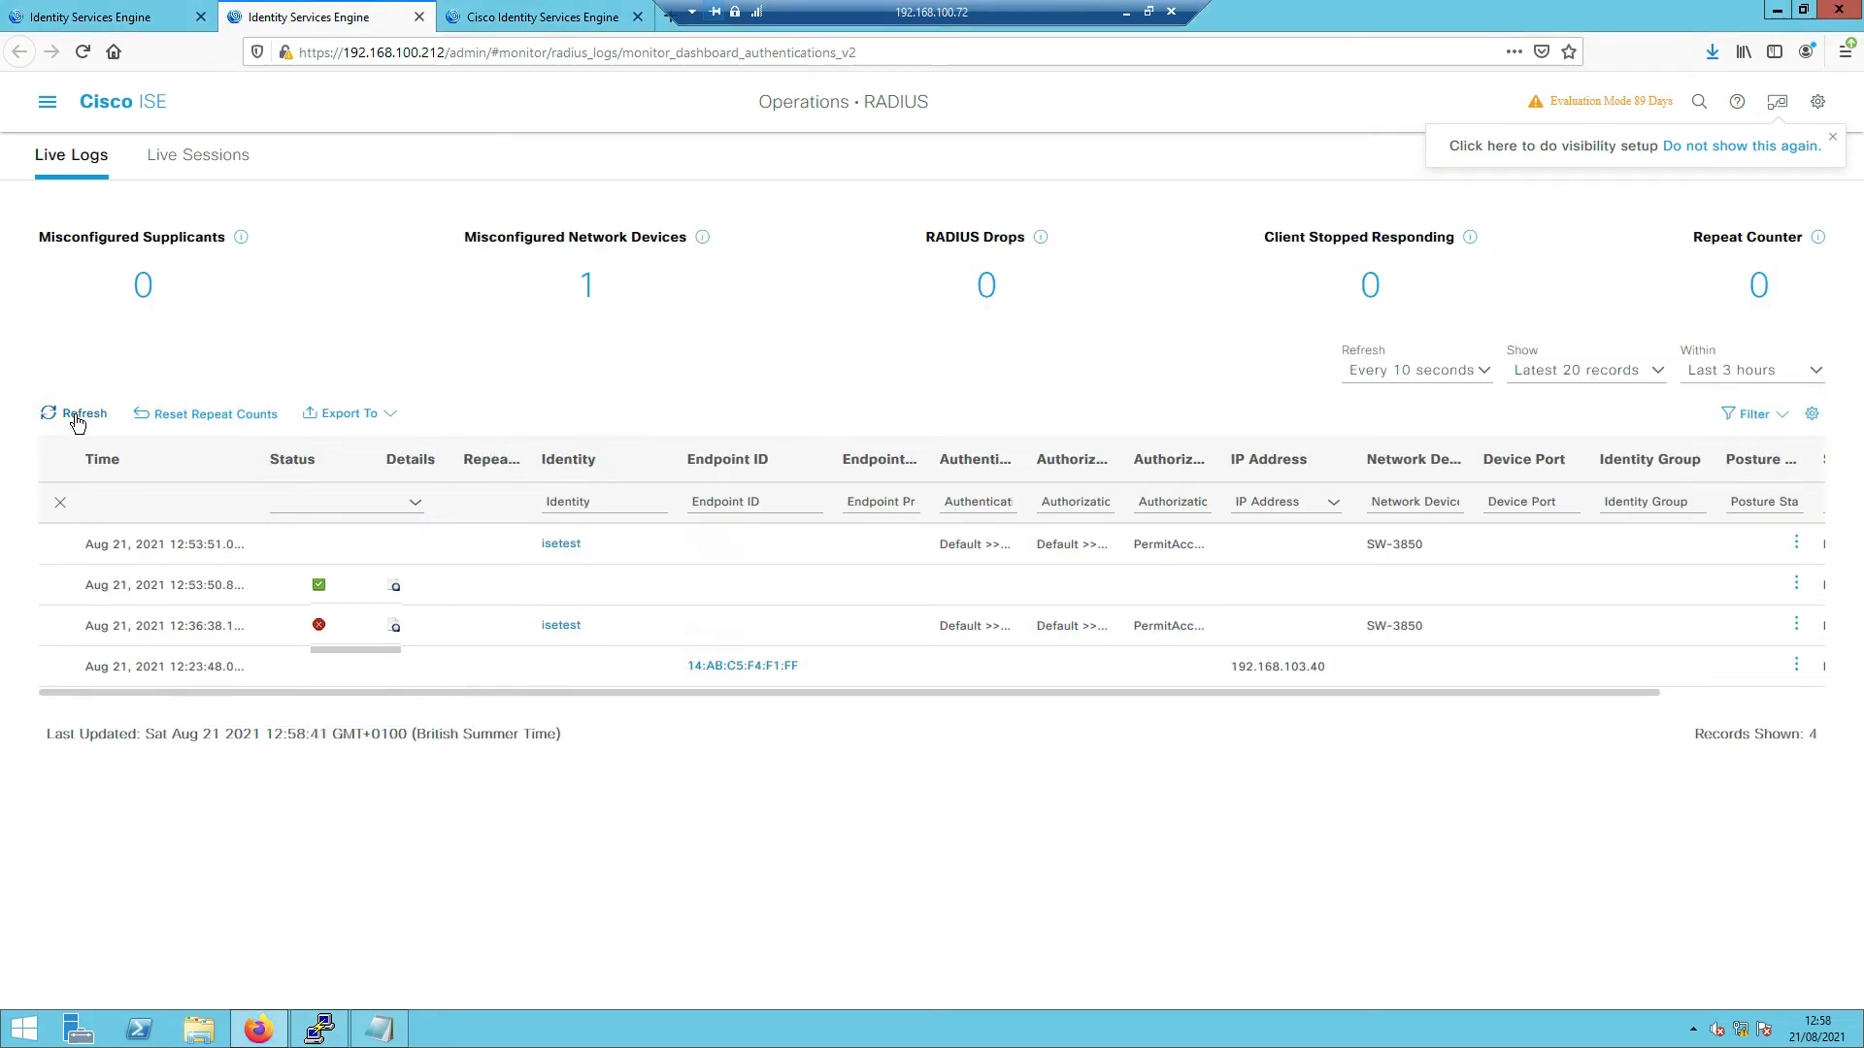
pyautogui.click(1466, 379)
pyautogui.click(1412, 468)
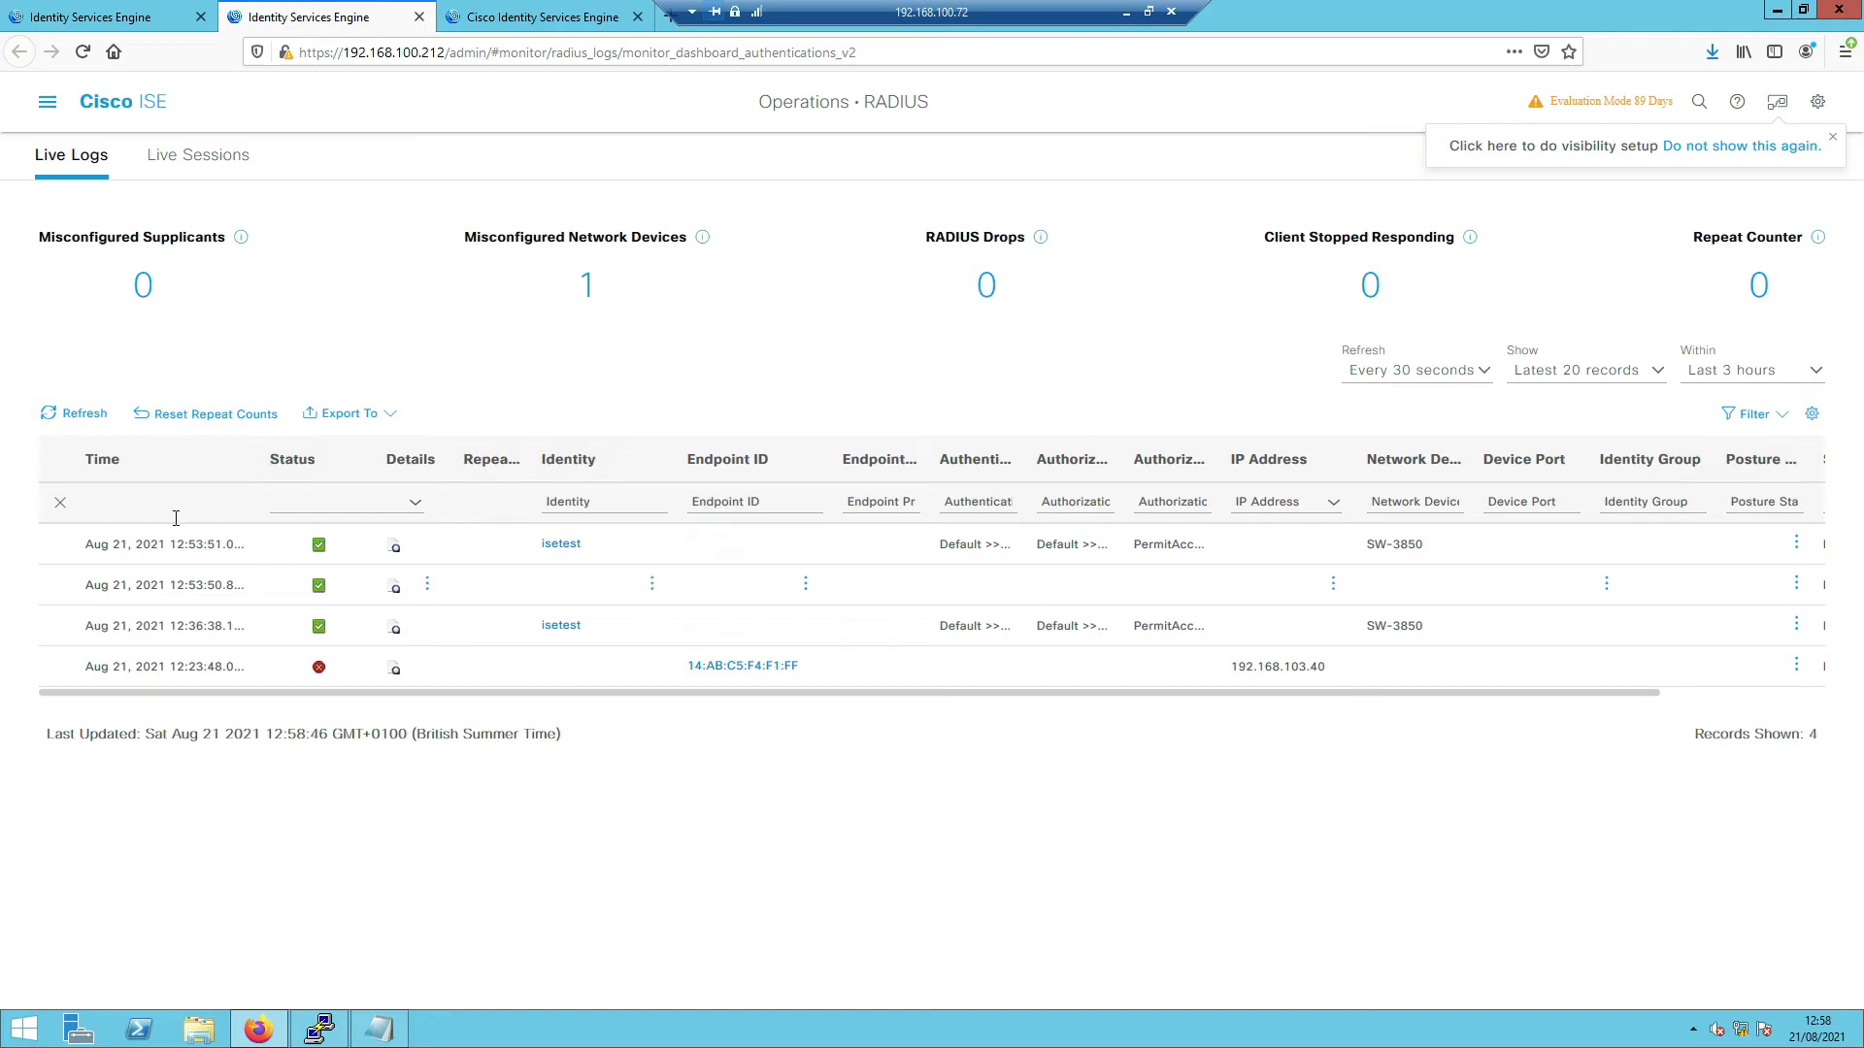
pyautogui.click(71, 415)
pyautogui.click(395, 590)
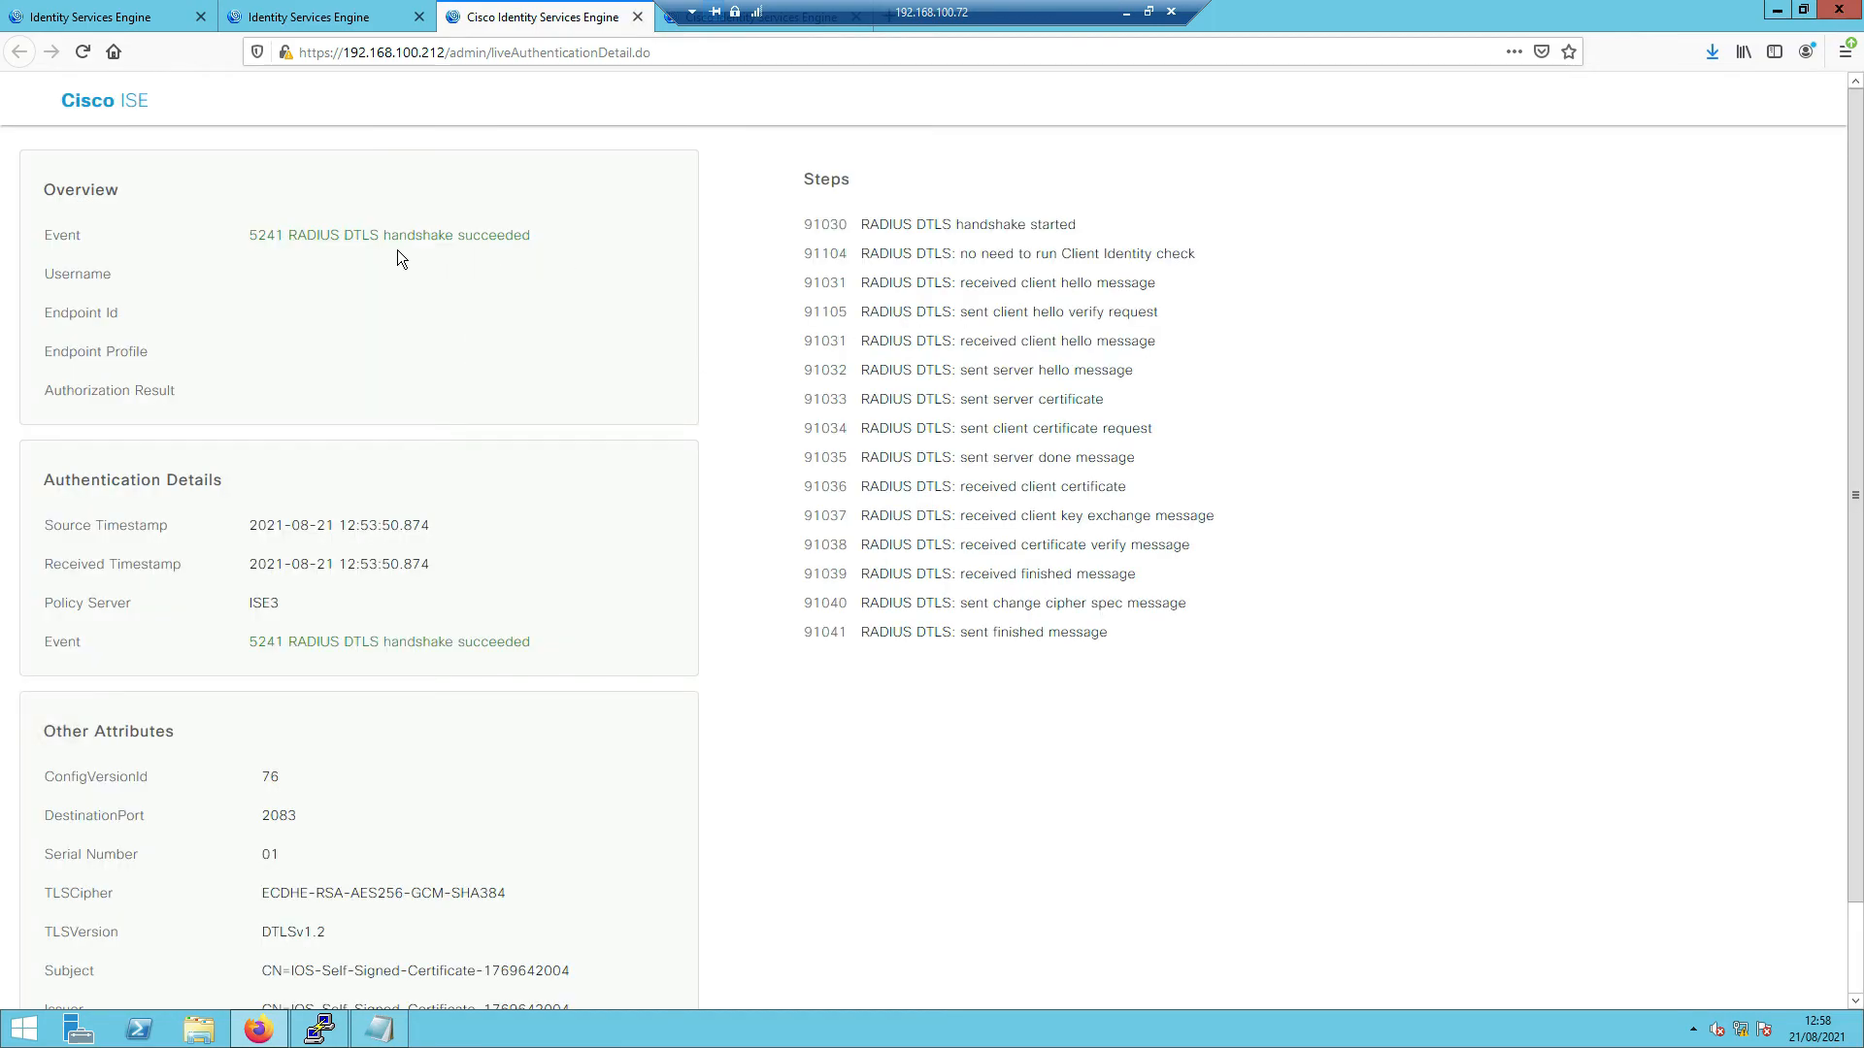
# - Highlight the 5241 RADIUS DTLS handshake succeeded event and the certificate Subject and Issuer values
pyautogui.moveTo(250, 238); pyautogui.dragTo(529, 238)
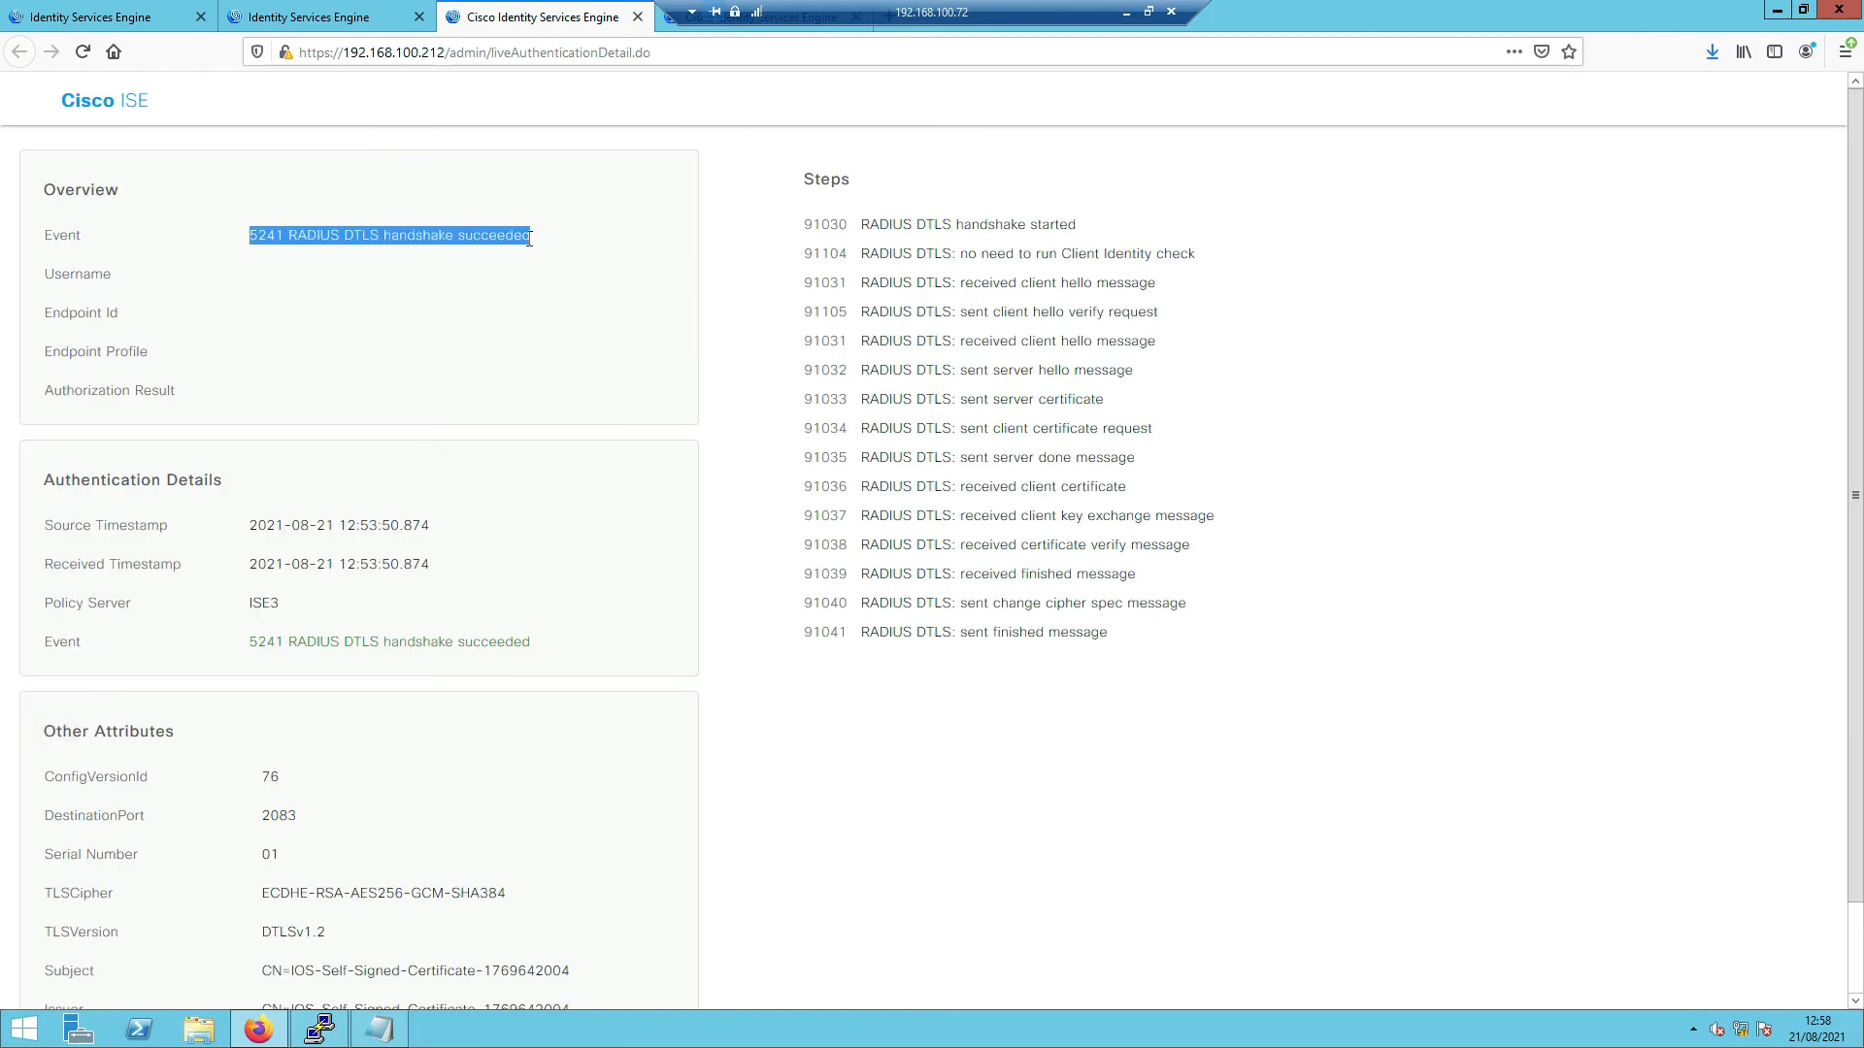
pyautogui.scroll(-1, 557, 482)
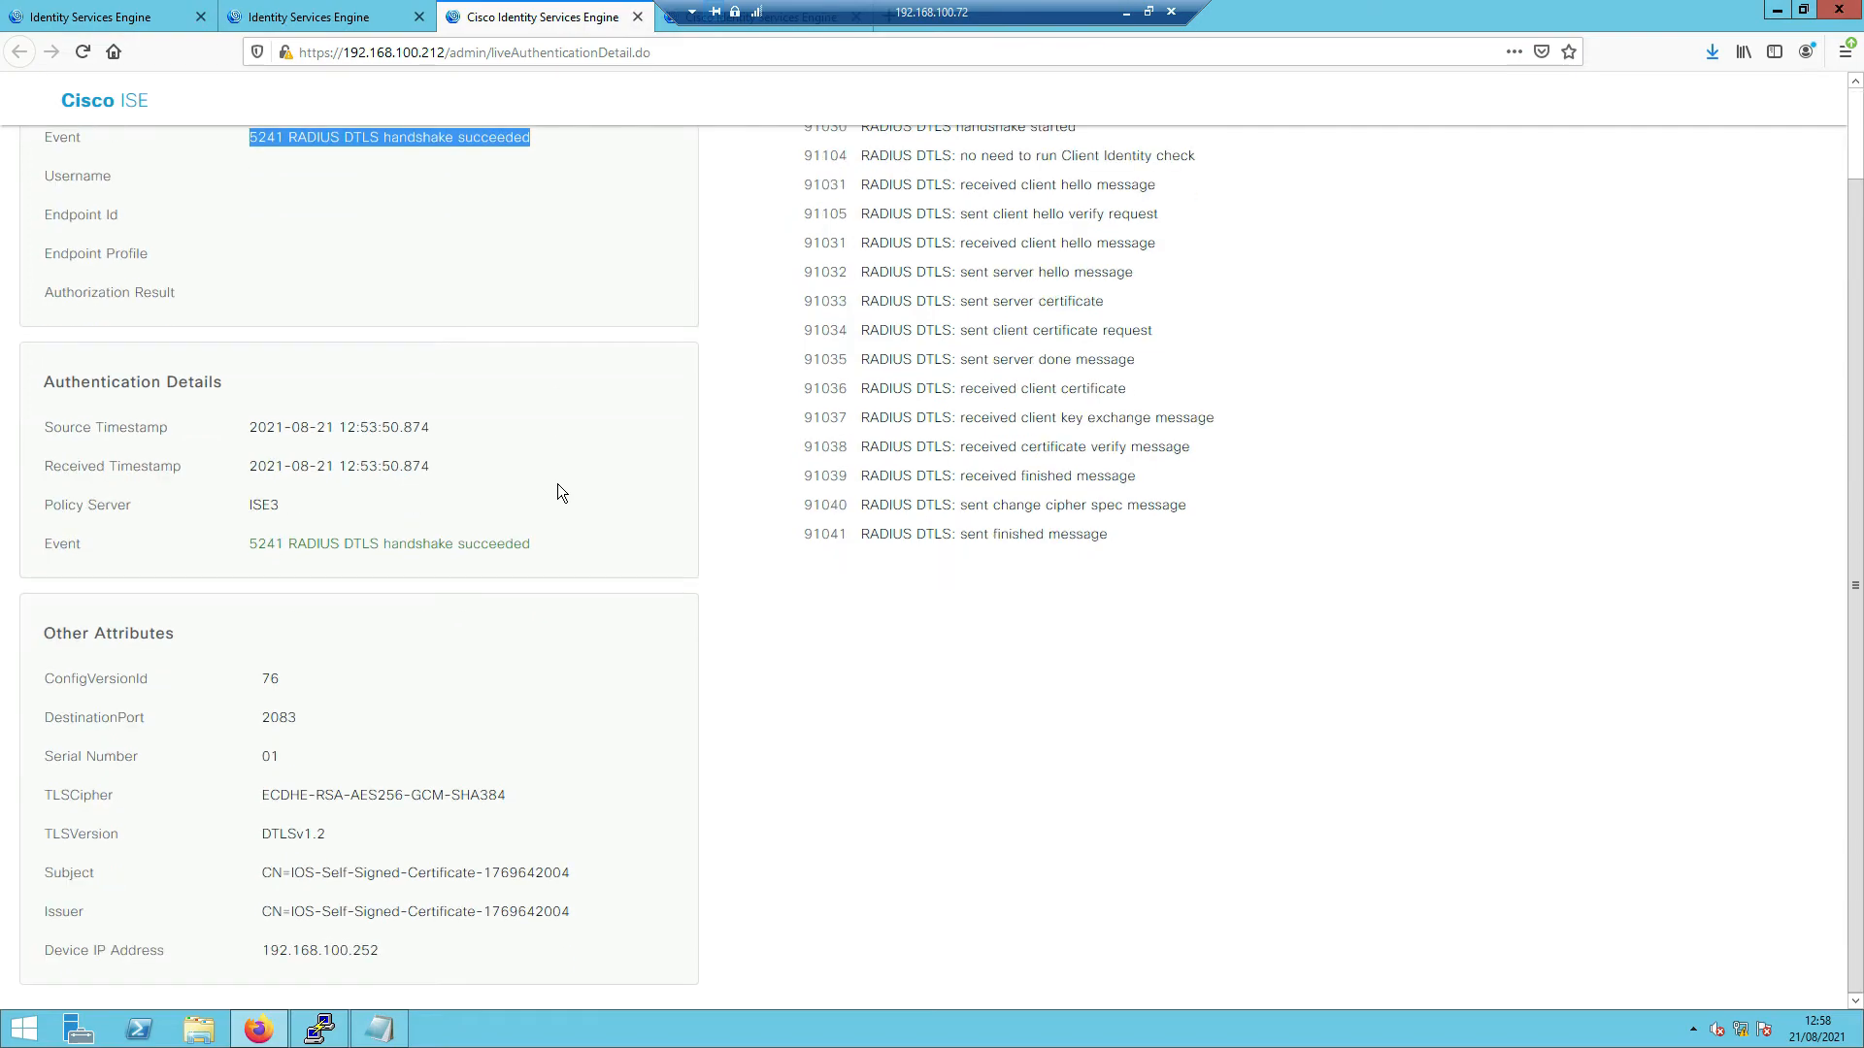
pyautogui.moveTo(267, 870); pyautogui.dragTo(577, 908)
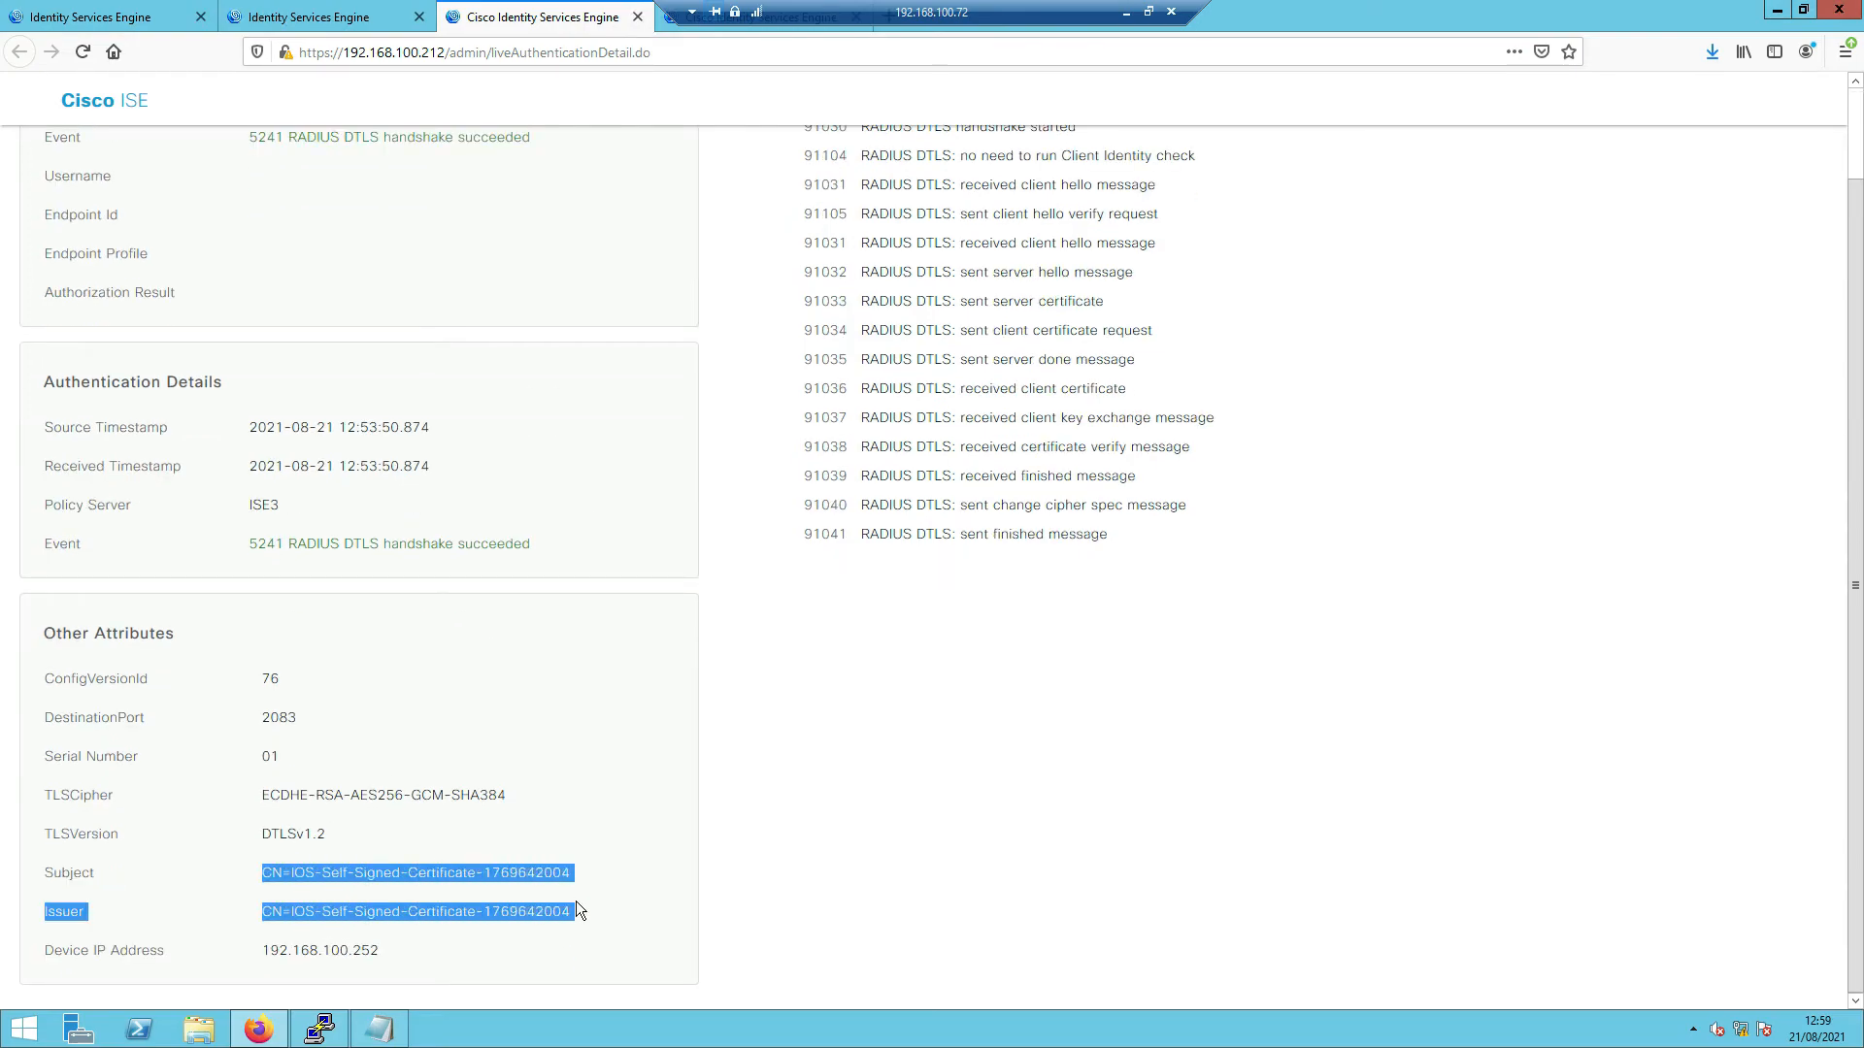
pyautogui.click(900, 695)
# - Review the handshake started, client identity check and Client Hello steps, then return to Network Devices
pyautogui.scroll(1, 899, 695)
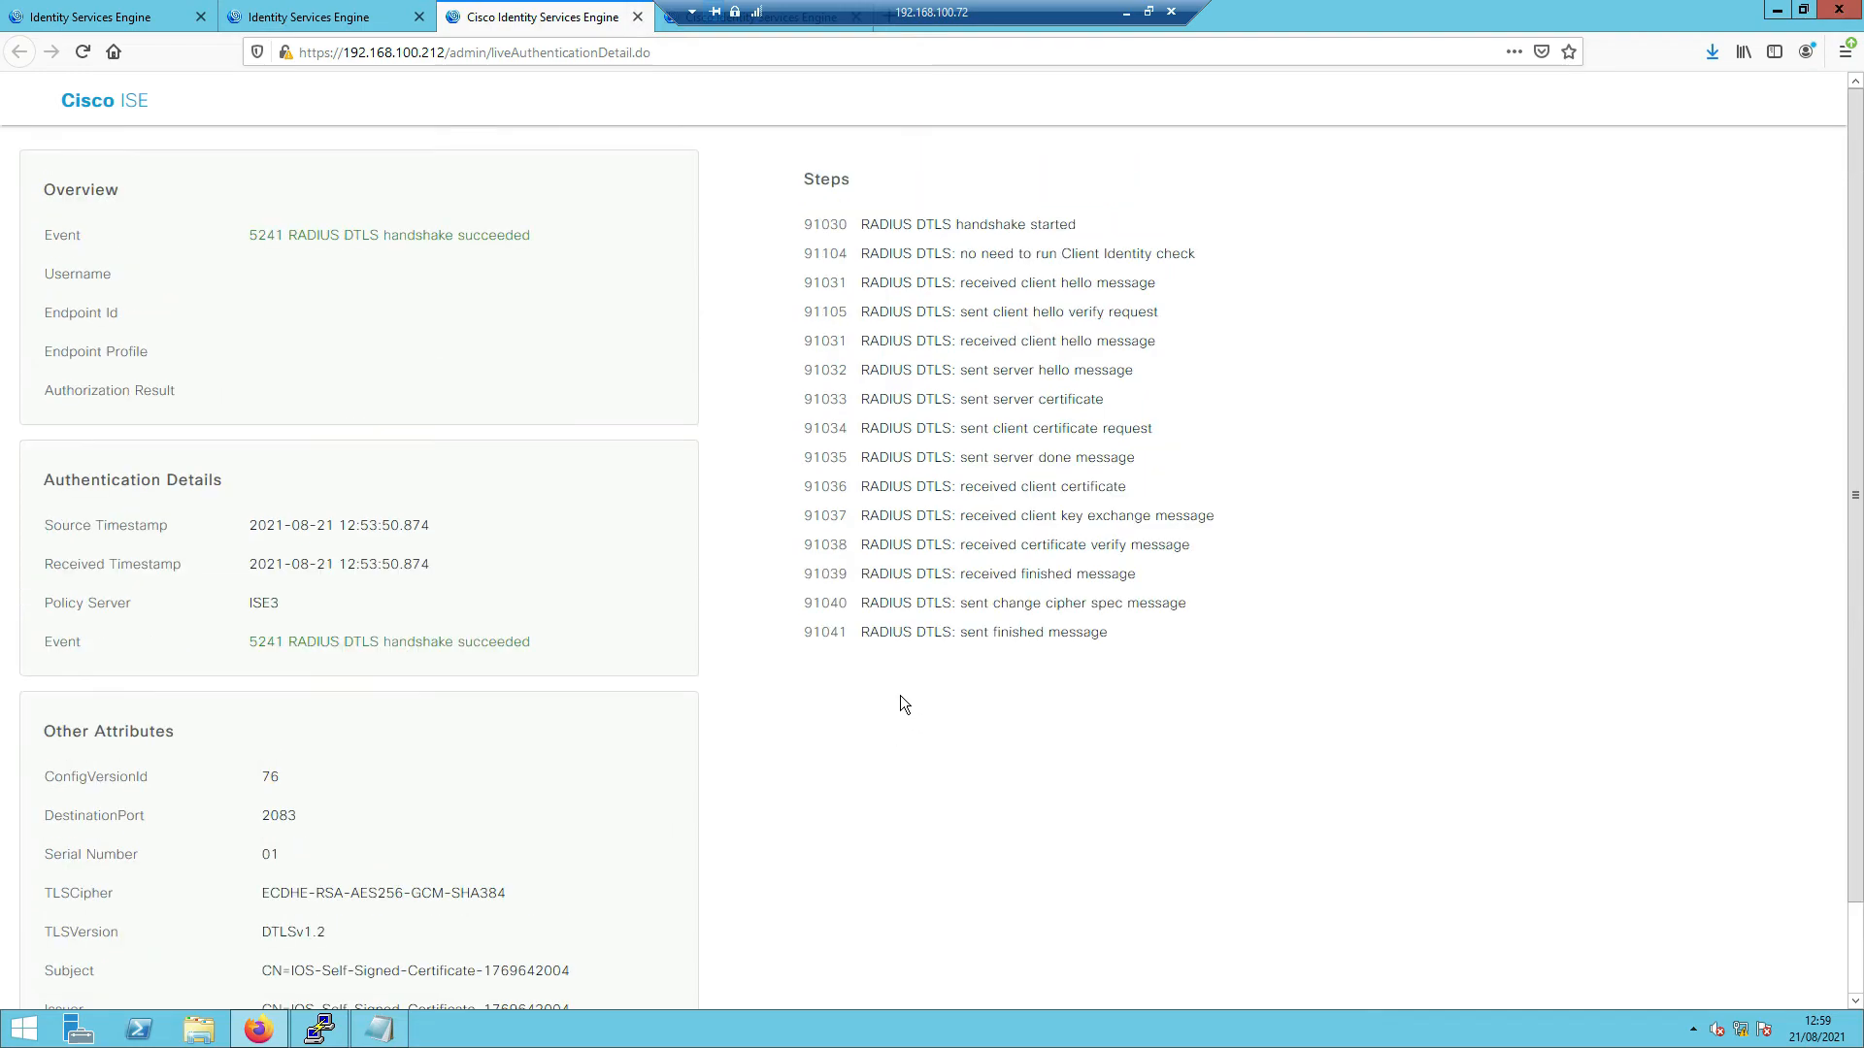
pyautogui.moveTo(870, 224); pyautogui.dragTo(1085, 221)
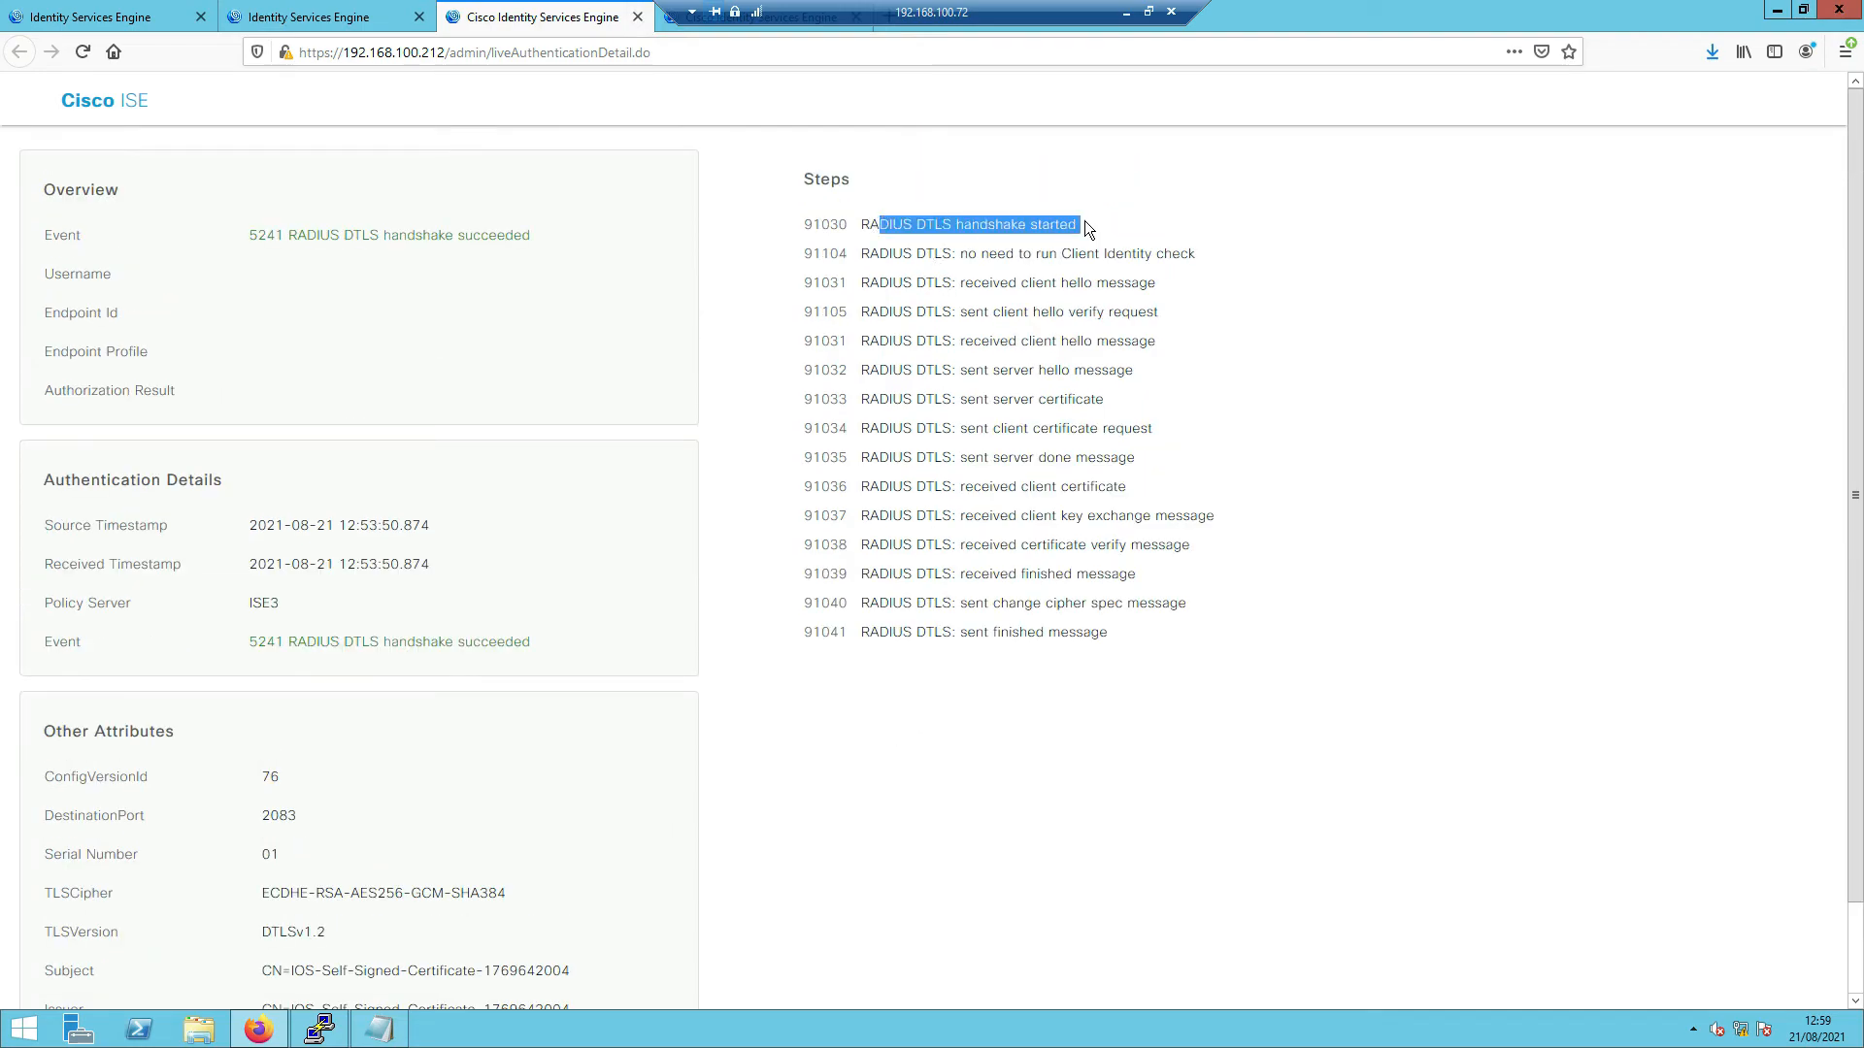
pyautogui.click(1028, 252)
pyautogui.moveTo(981, 253); pyautogui.dragTo(1196, 254)
pyautogui.moveTo(1019, 283); pyautogui.dragTo(1147, 312)
pyautogui.moveTo(1027, 340); pyautogui.dragTo(1133, 341)
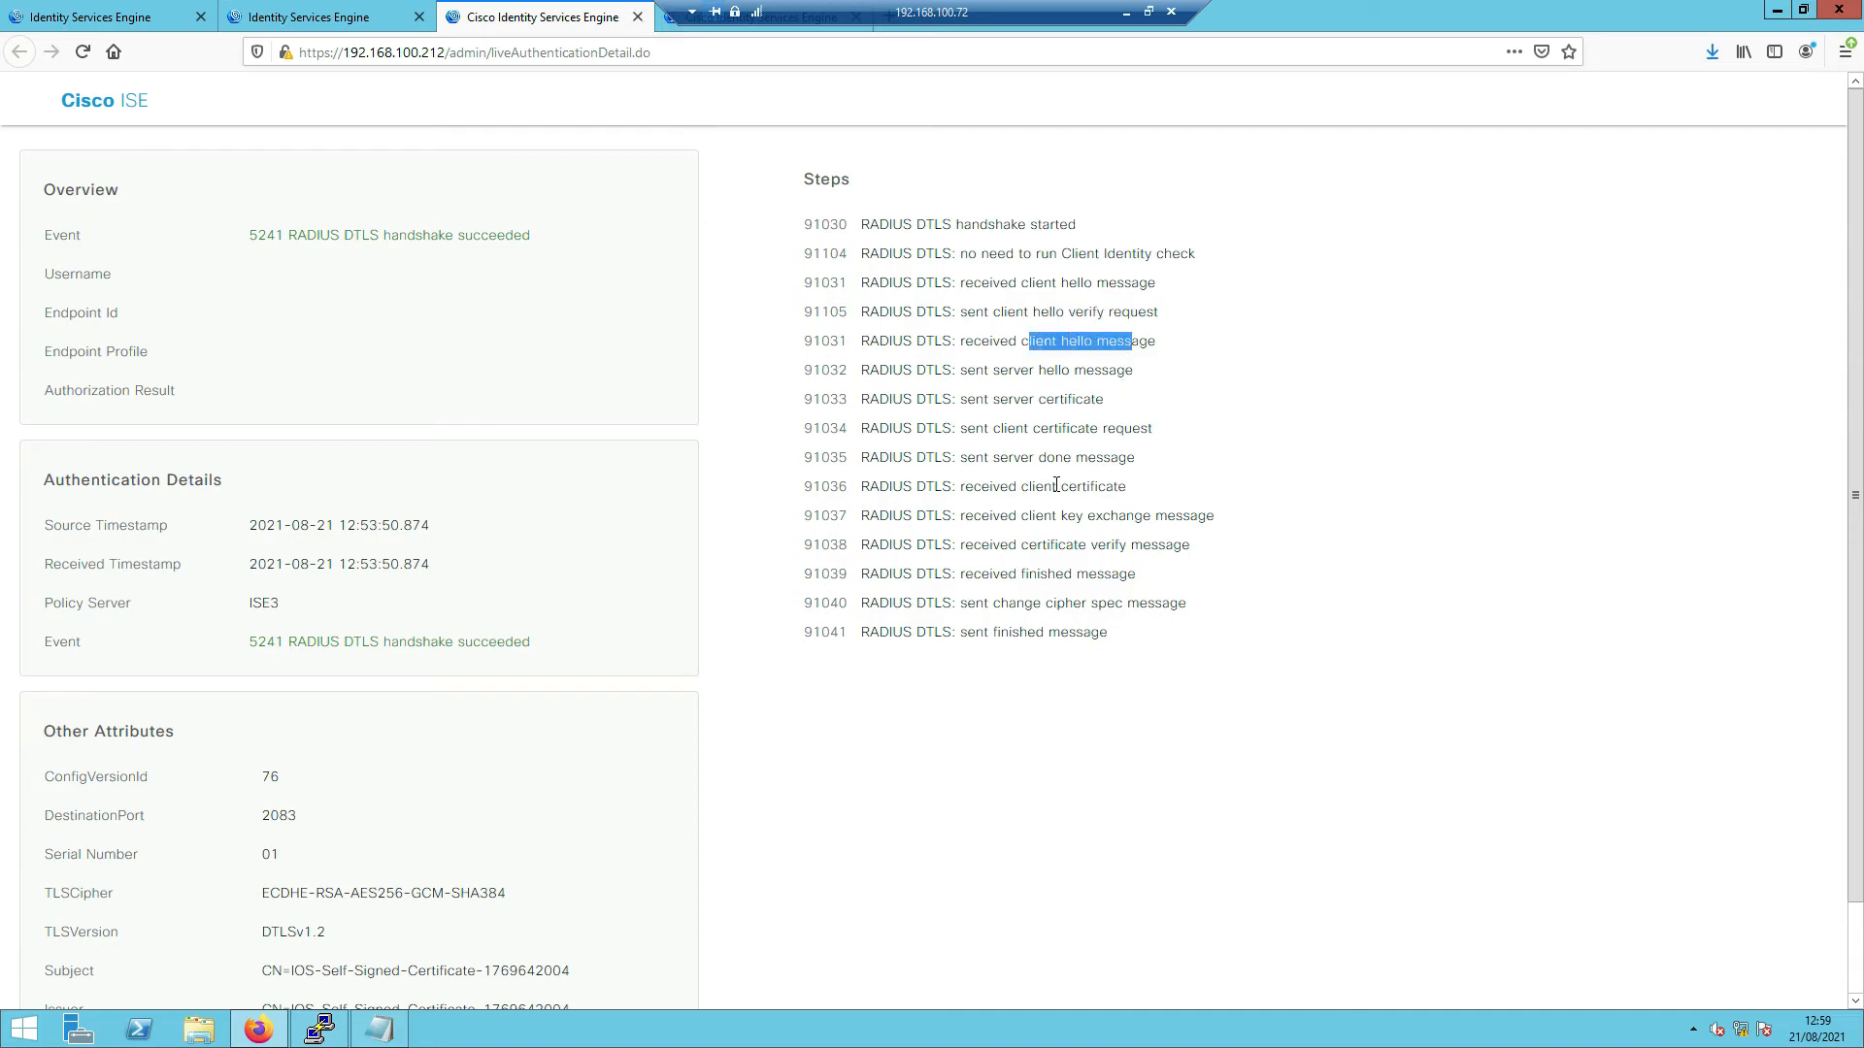
pyautogui.click(110, 27)
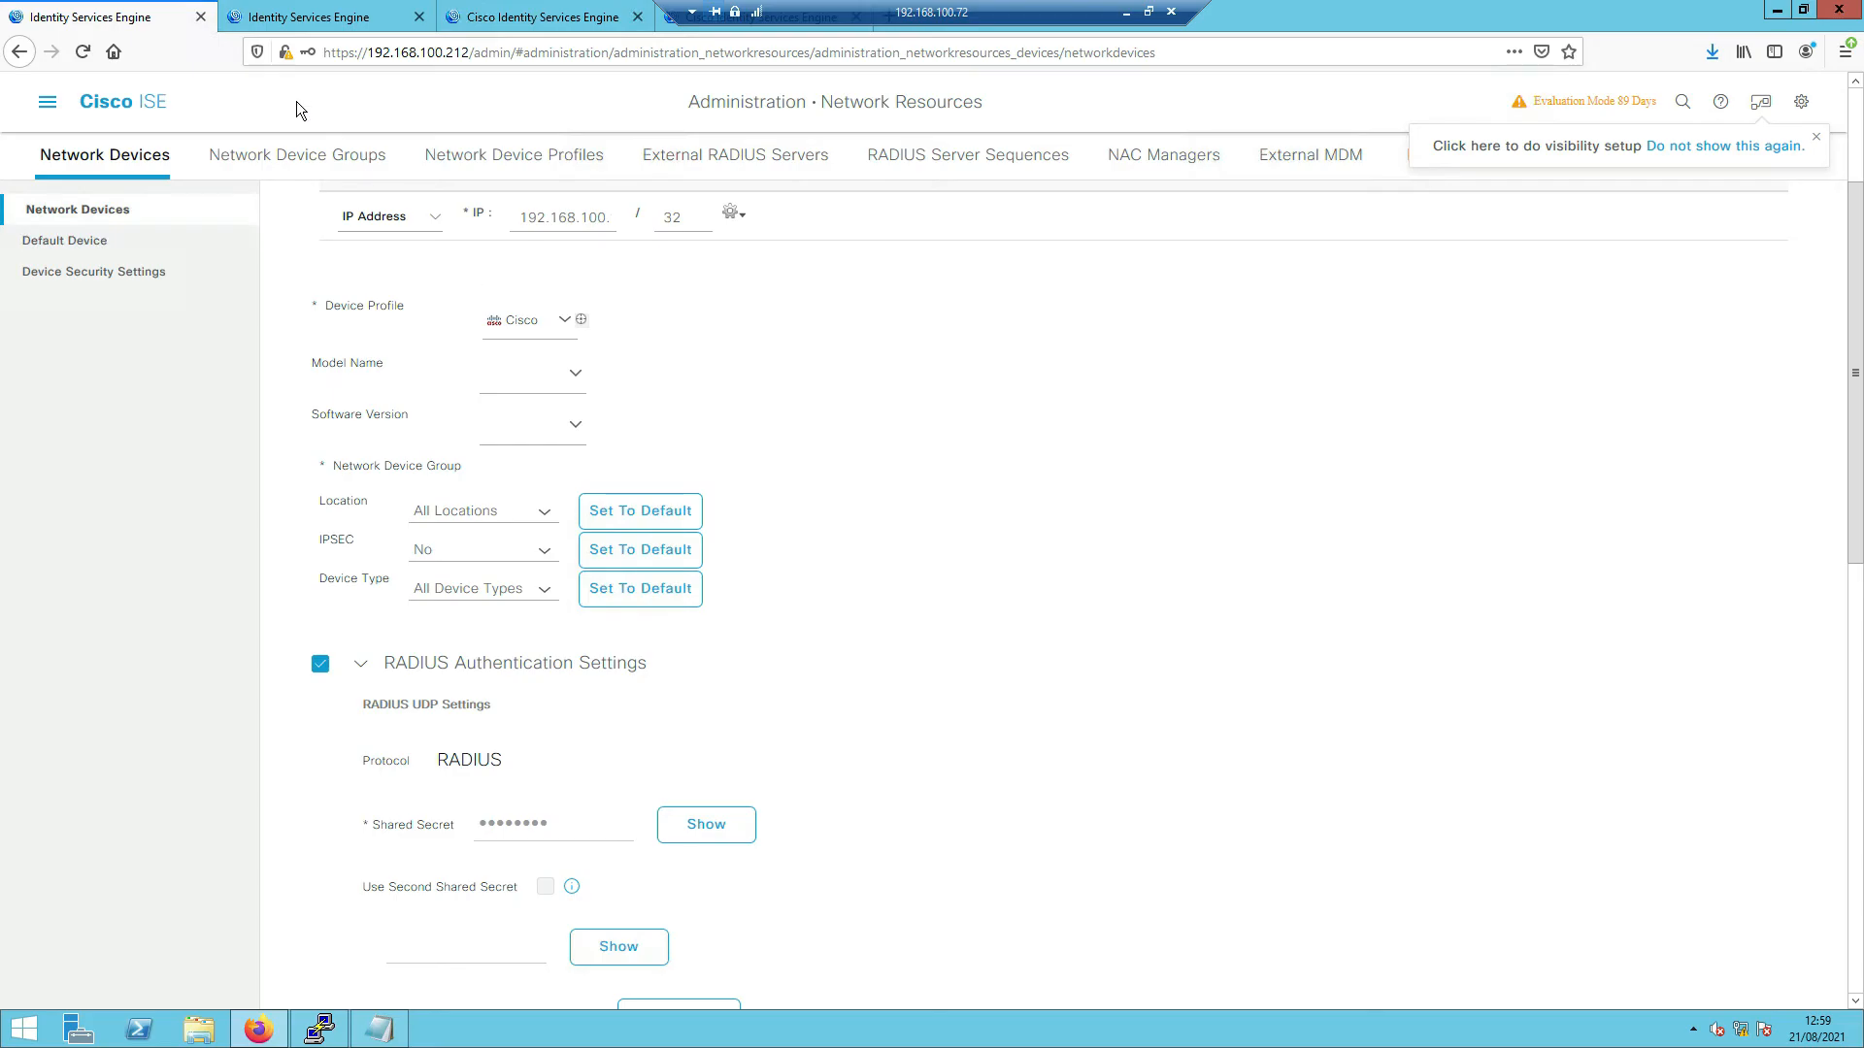
# - Switch between the browser tabs, ending on the RADIUS Live Logs page
pyautogui.click(295, 26)
pyautogui.click(153, 25)
pyautogui.click(348, 21)
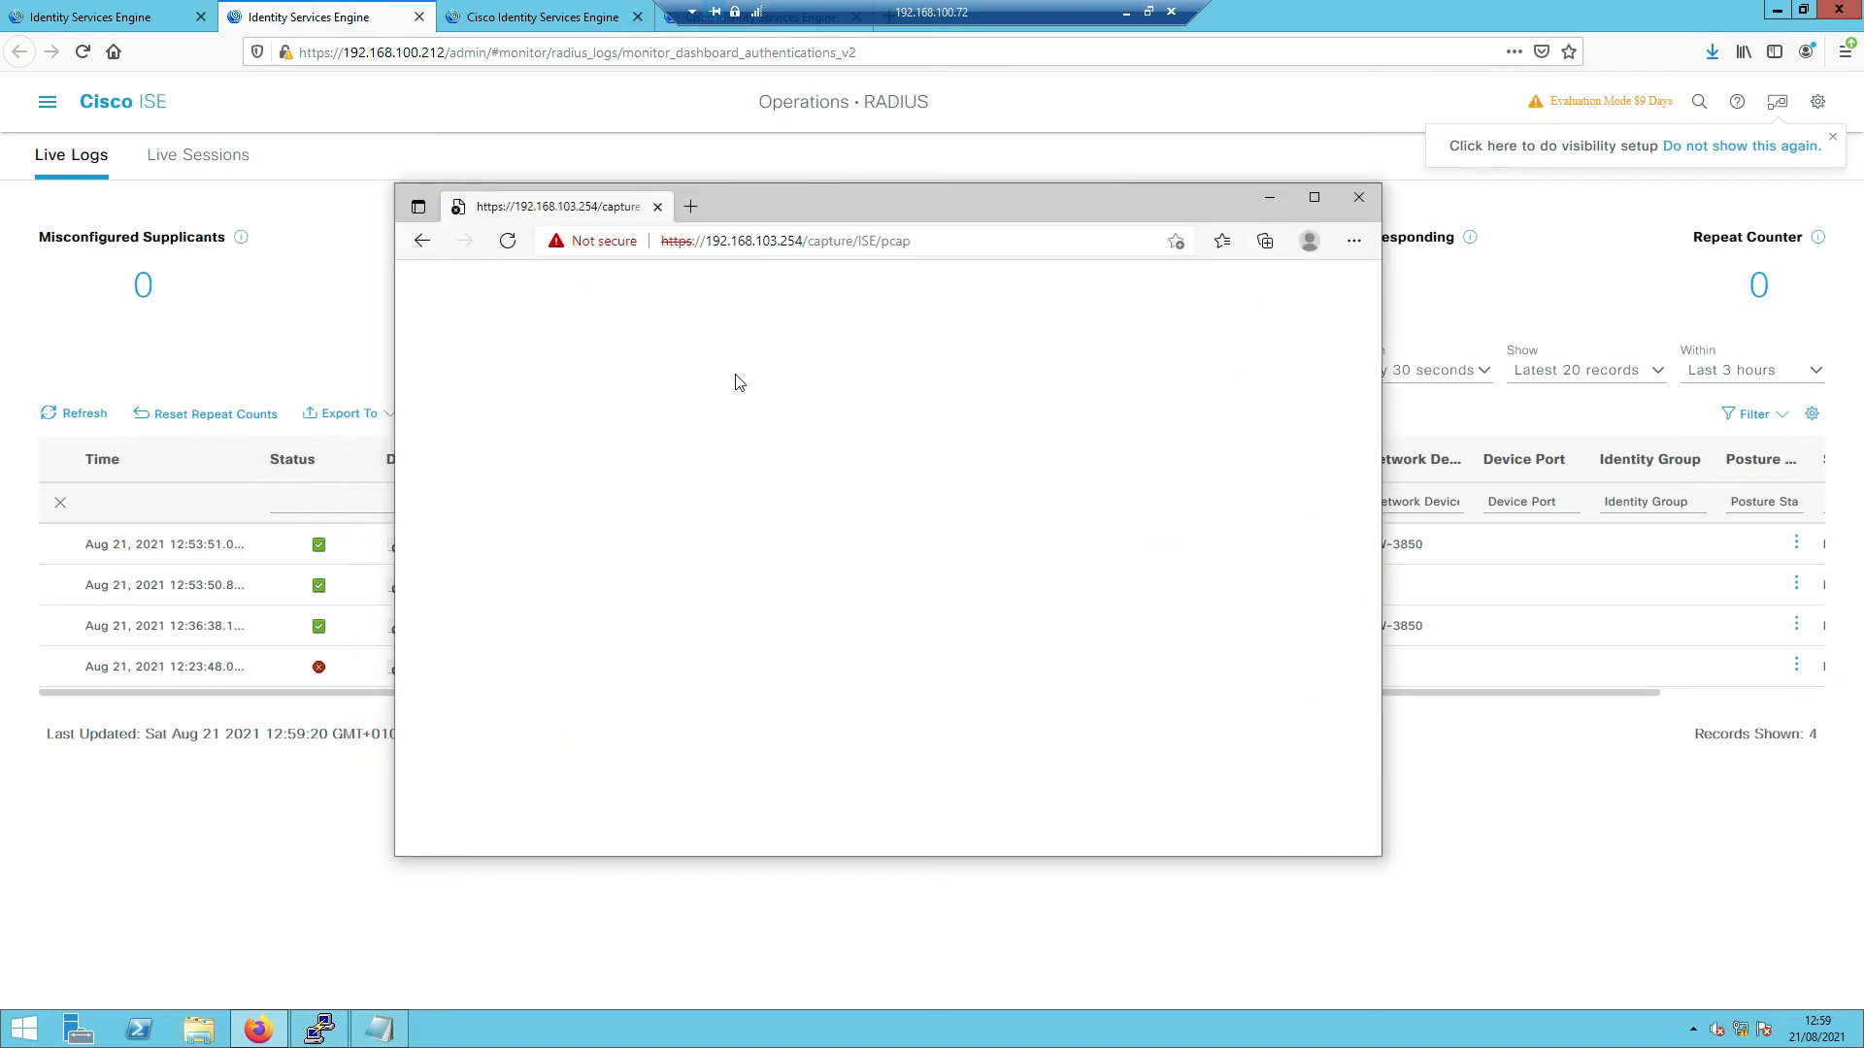
pyautogui.click(989, 246)
pyautogui.press('Return')
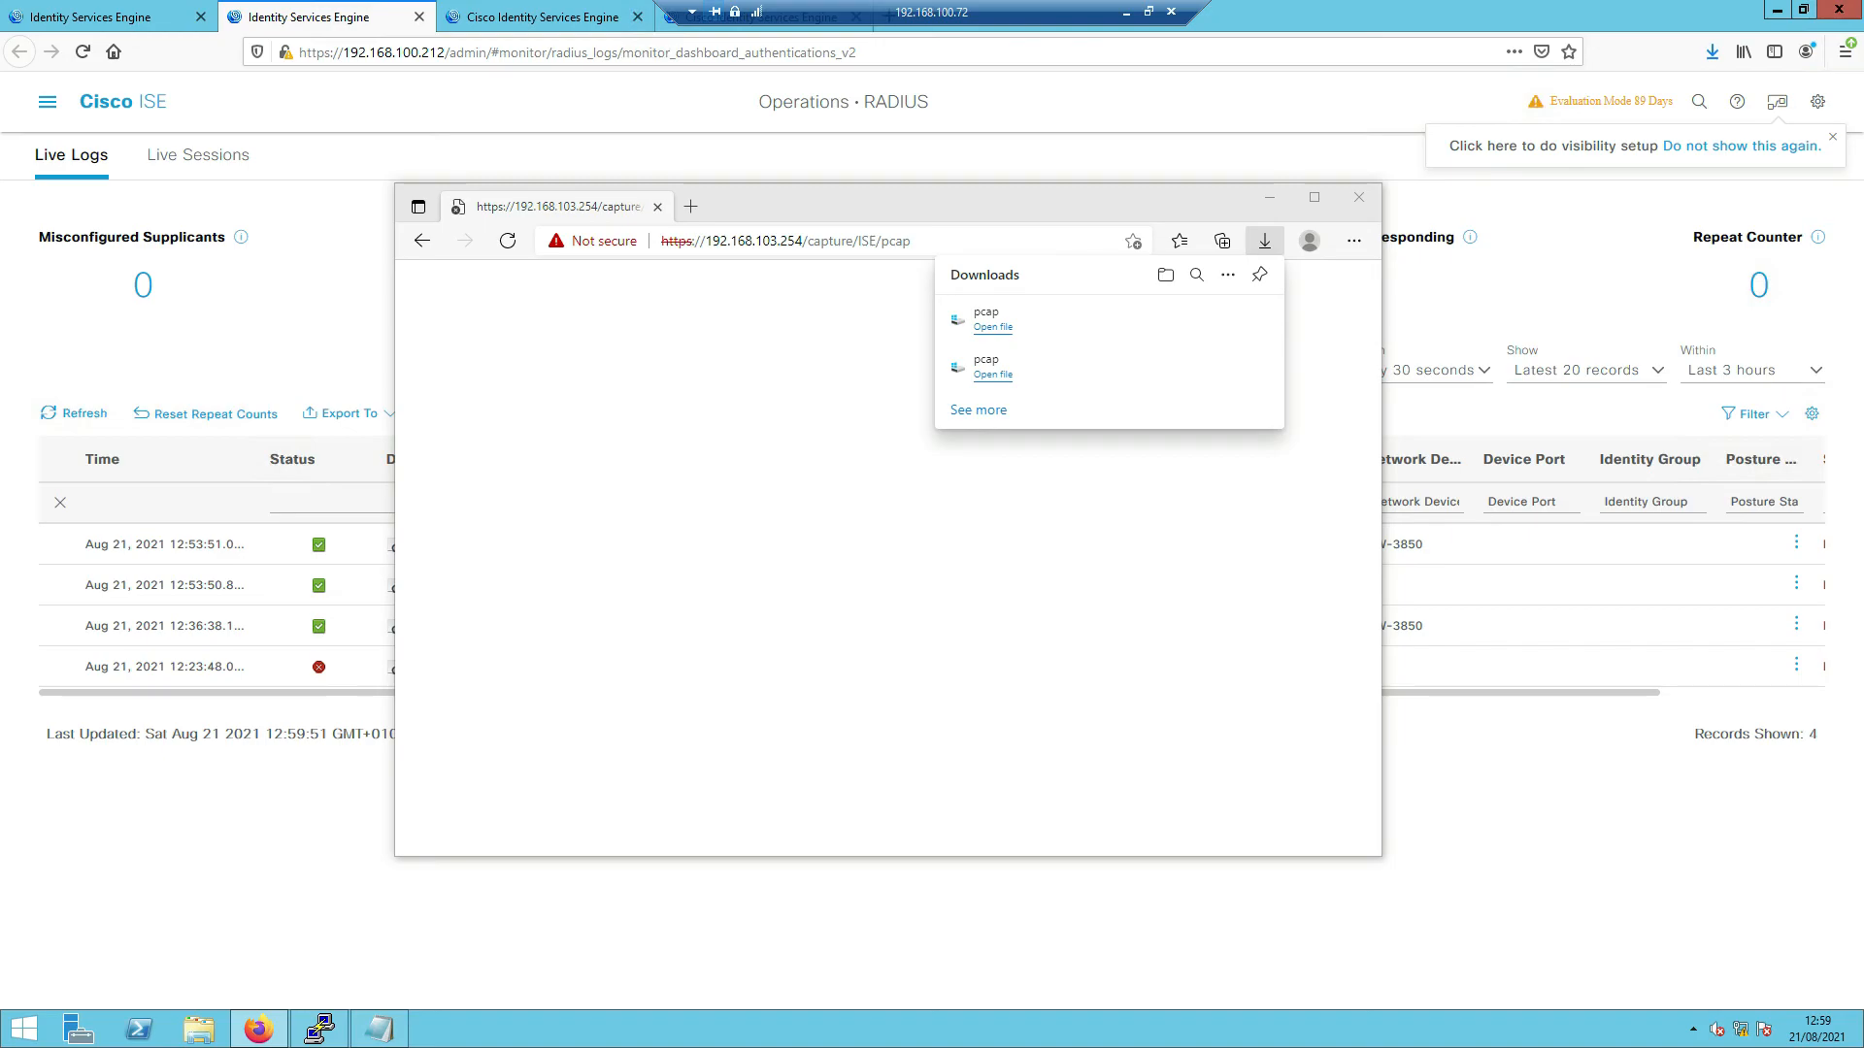
pyautogui.click(1272, 200)
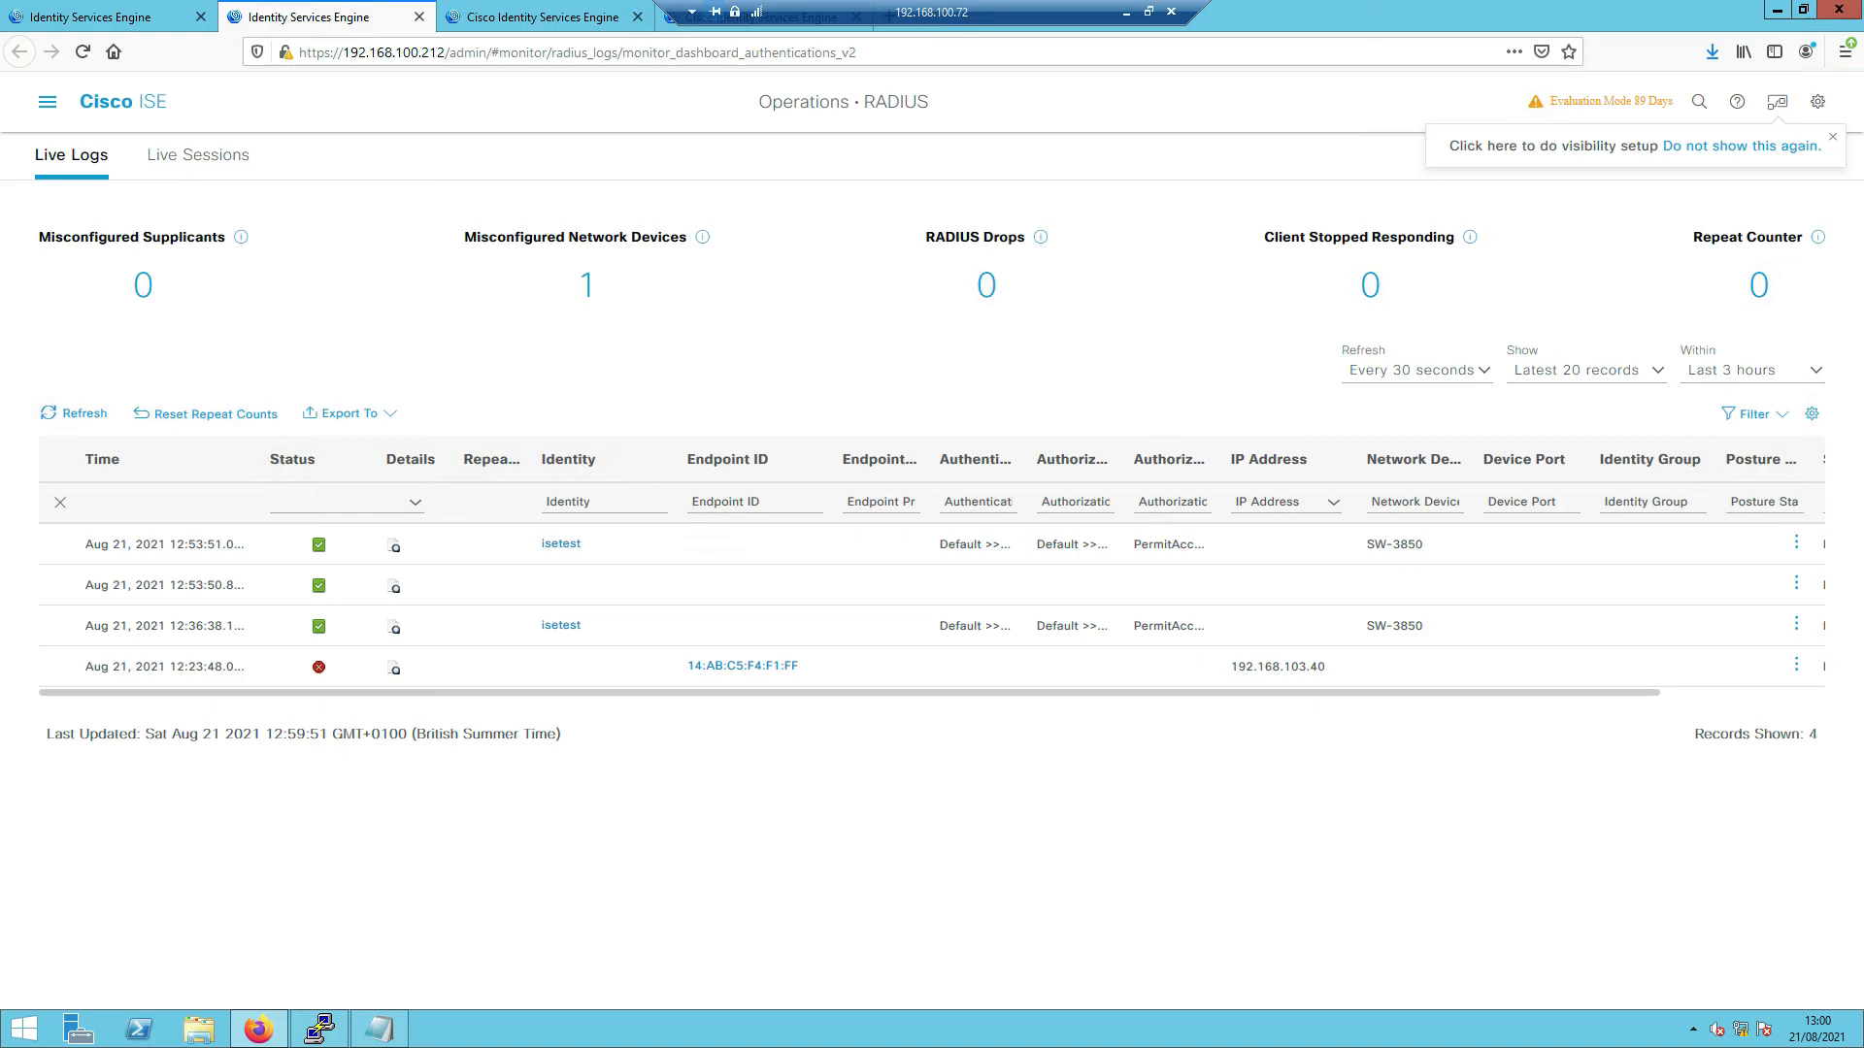
pyautogui.moveTo(0, 185); pyautogui.dragTo(545, 179)
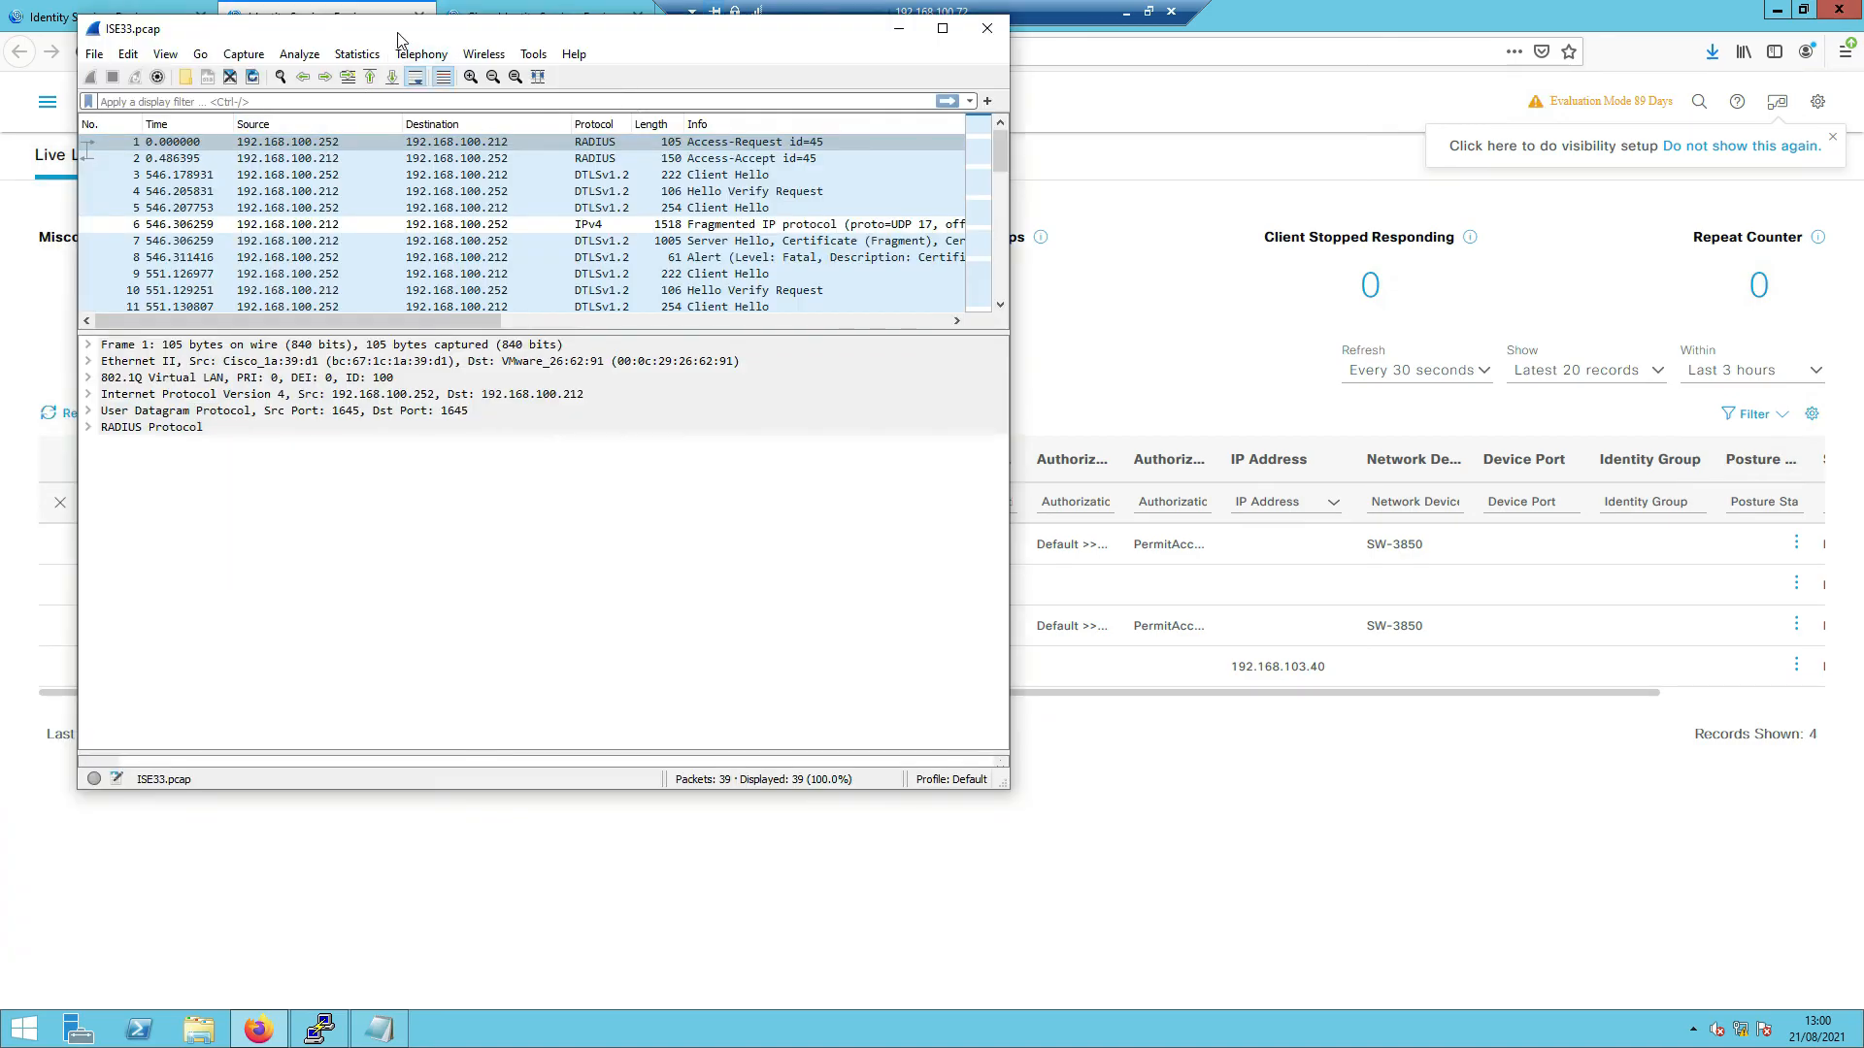
# - Maximize ISE33.pcap and filter to Client Hello packet 27's UDP conversation (udp.stream eq 5)
pyautogui.doubleClick(396, 35)
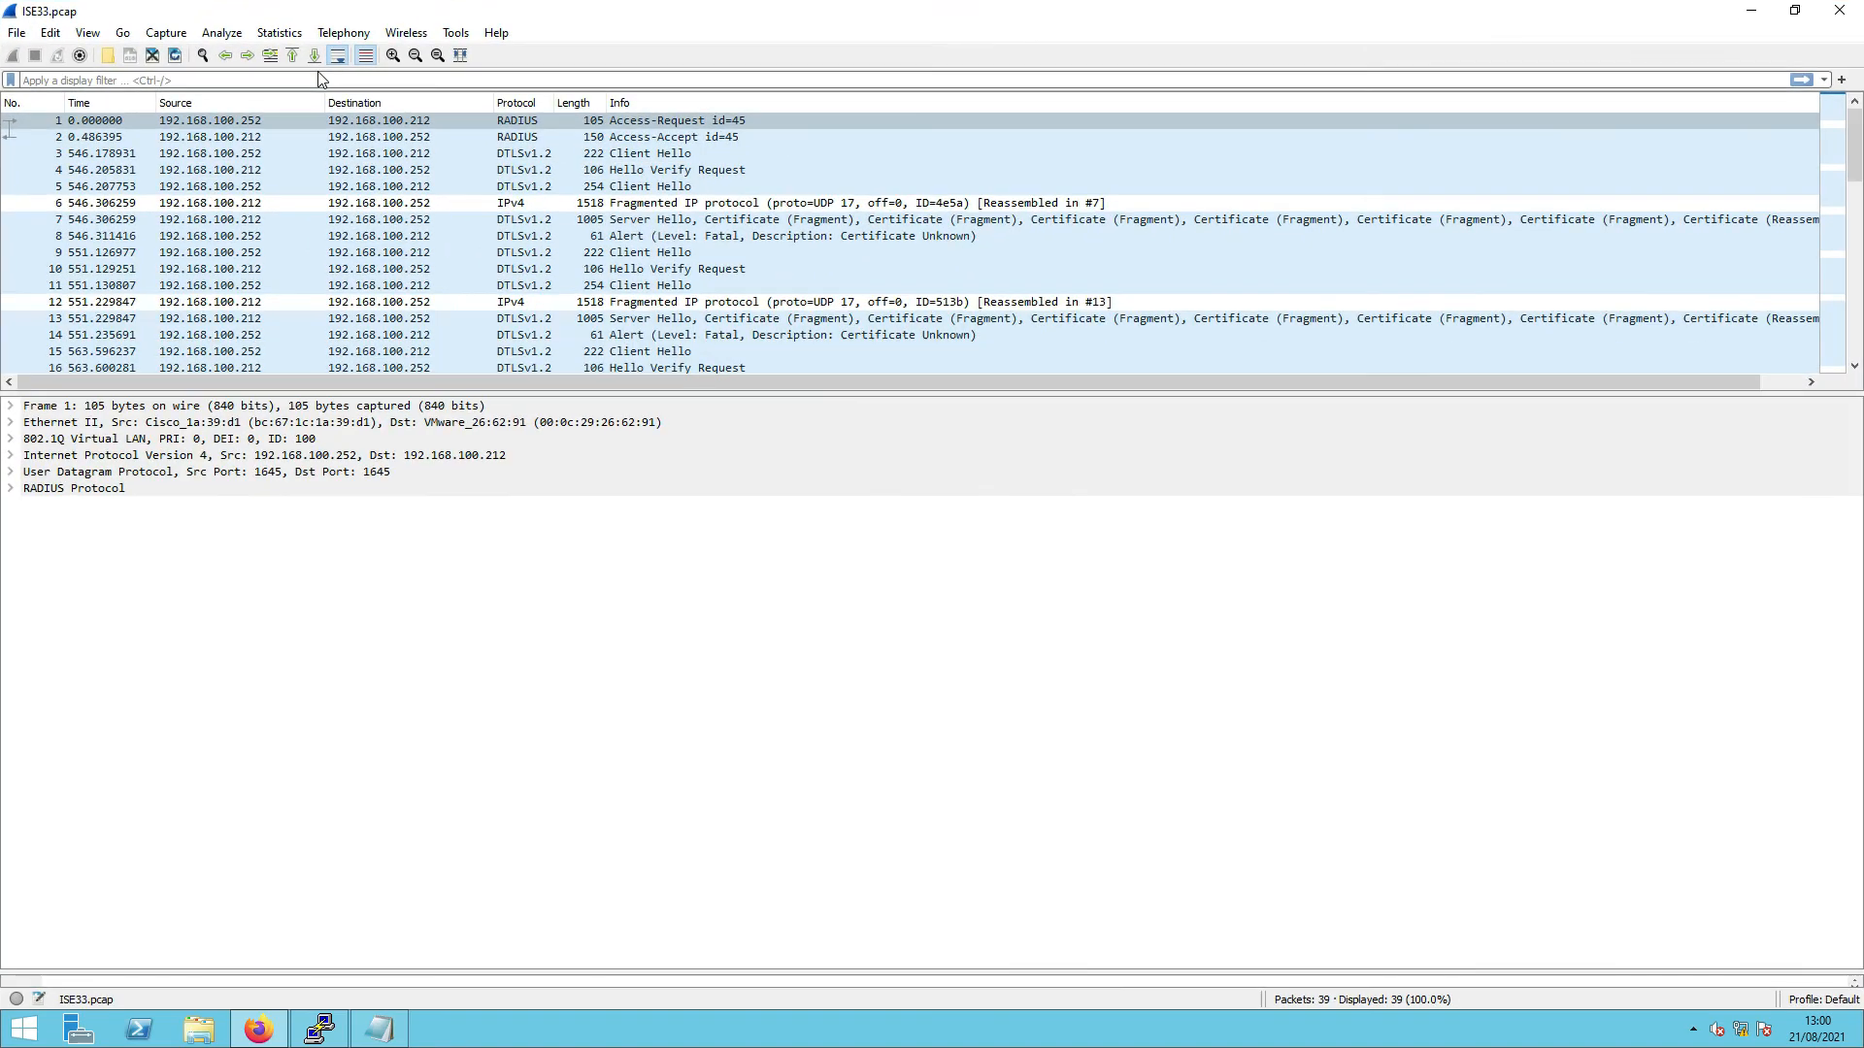
pyautogui.scroll(-8, 884, 205)
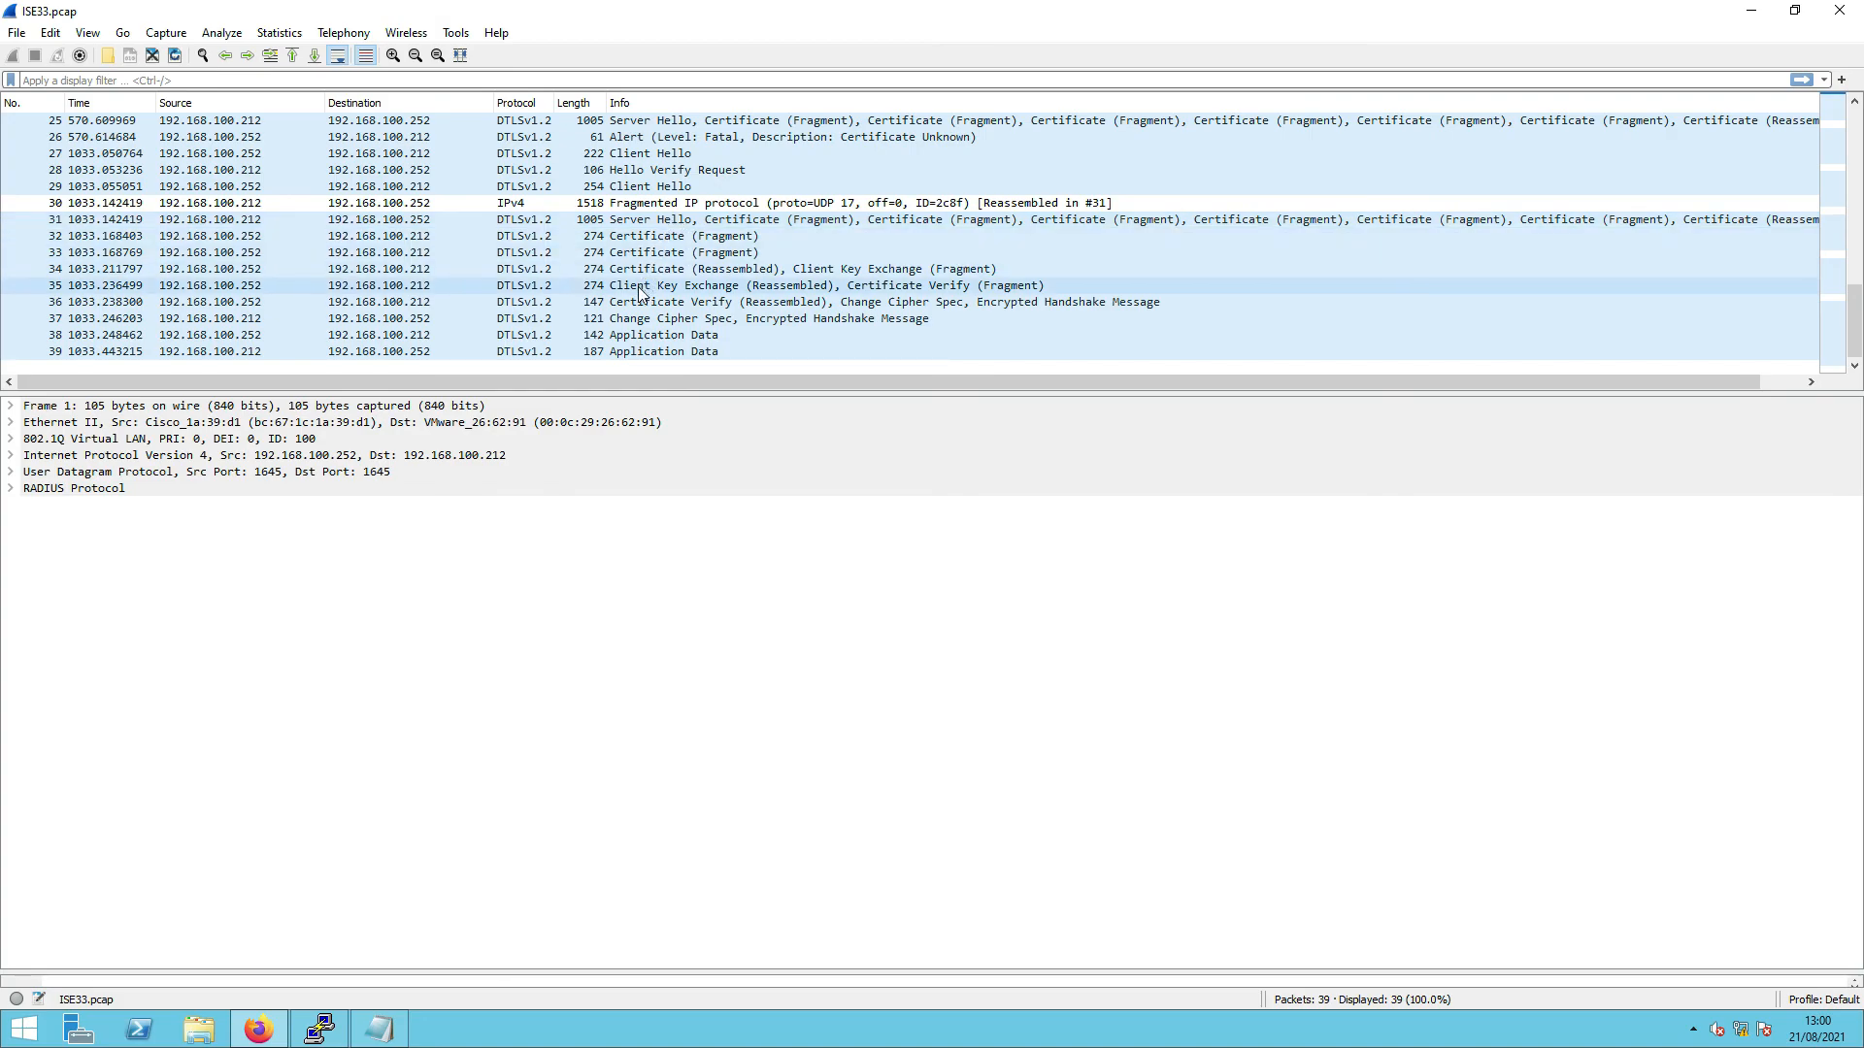
pyautogui.click(525, 203)
pyautogui.click(651, 157)
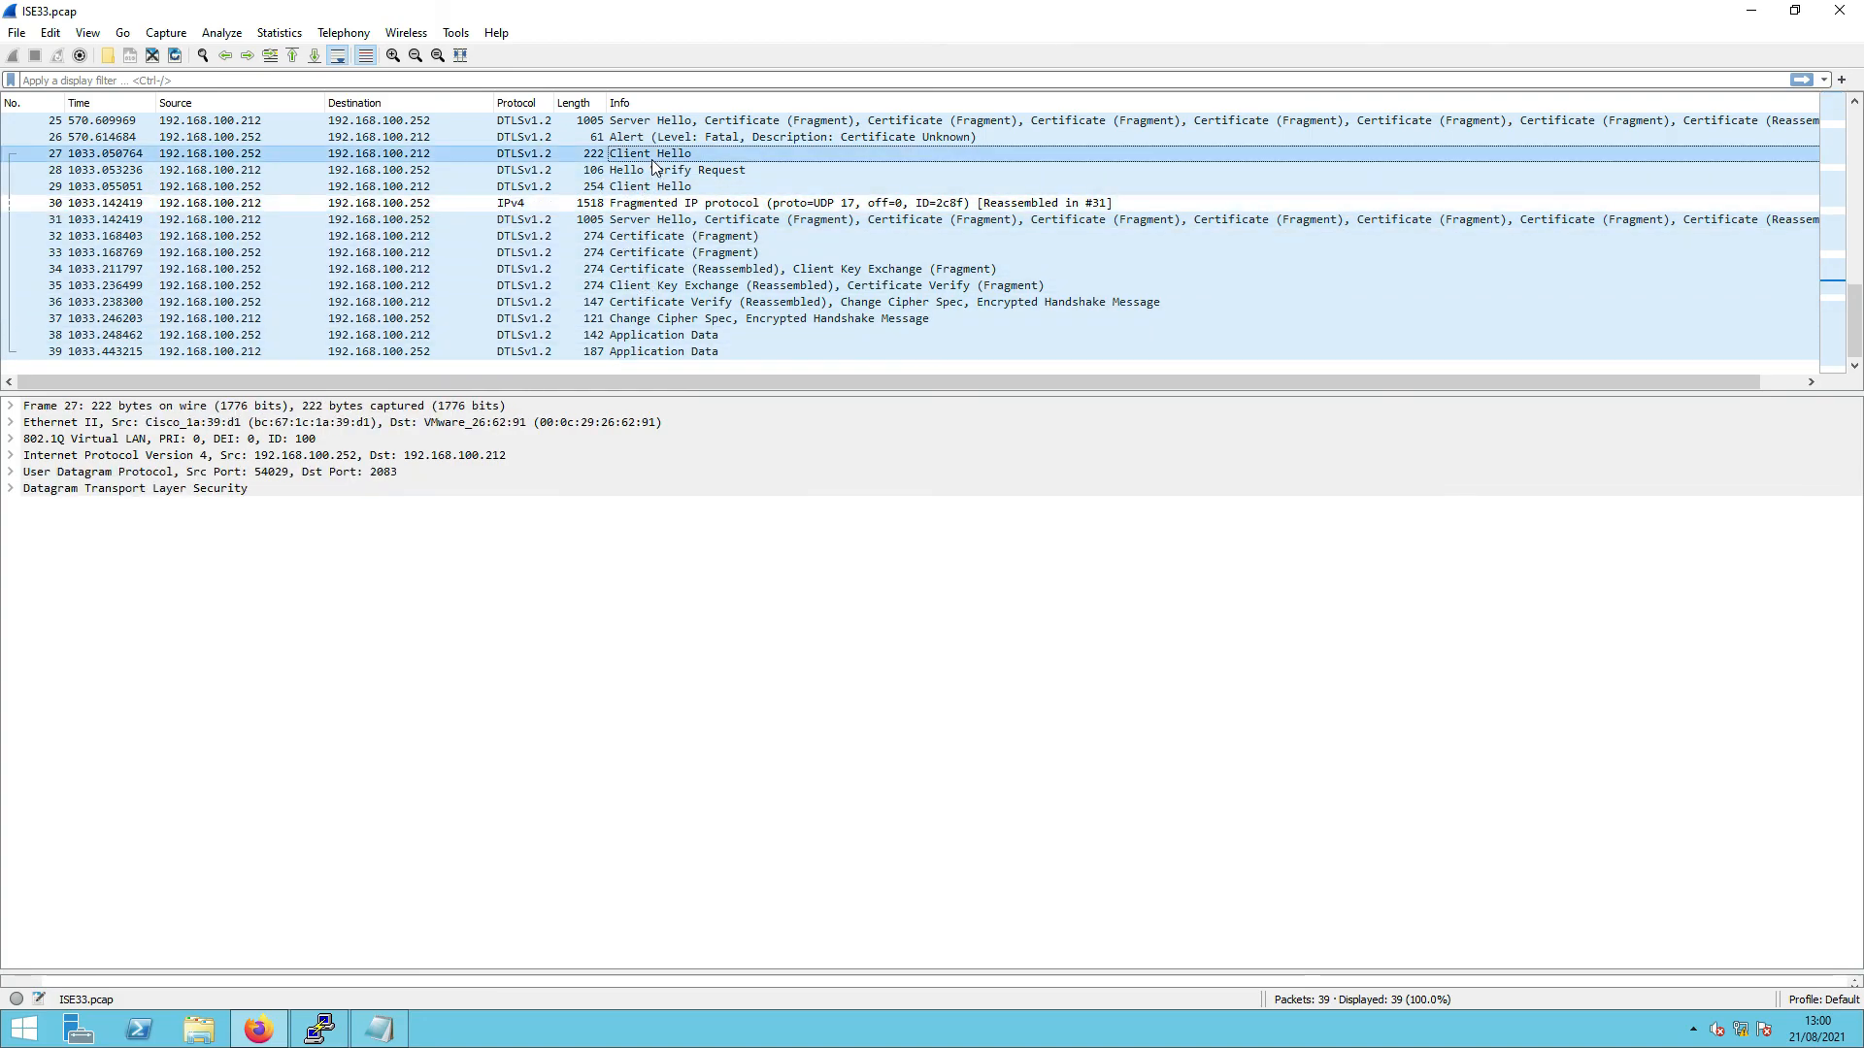
pyautogui.rightClick(650, 157)
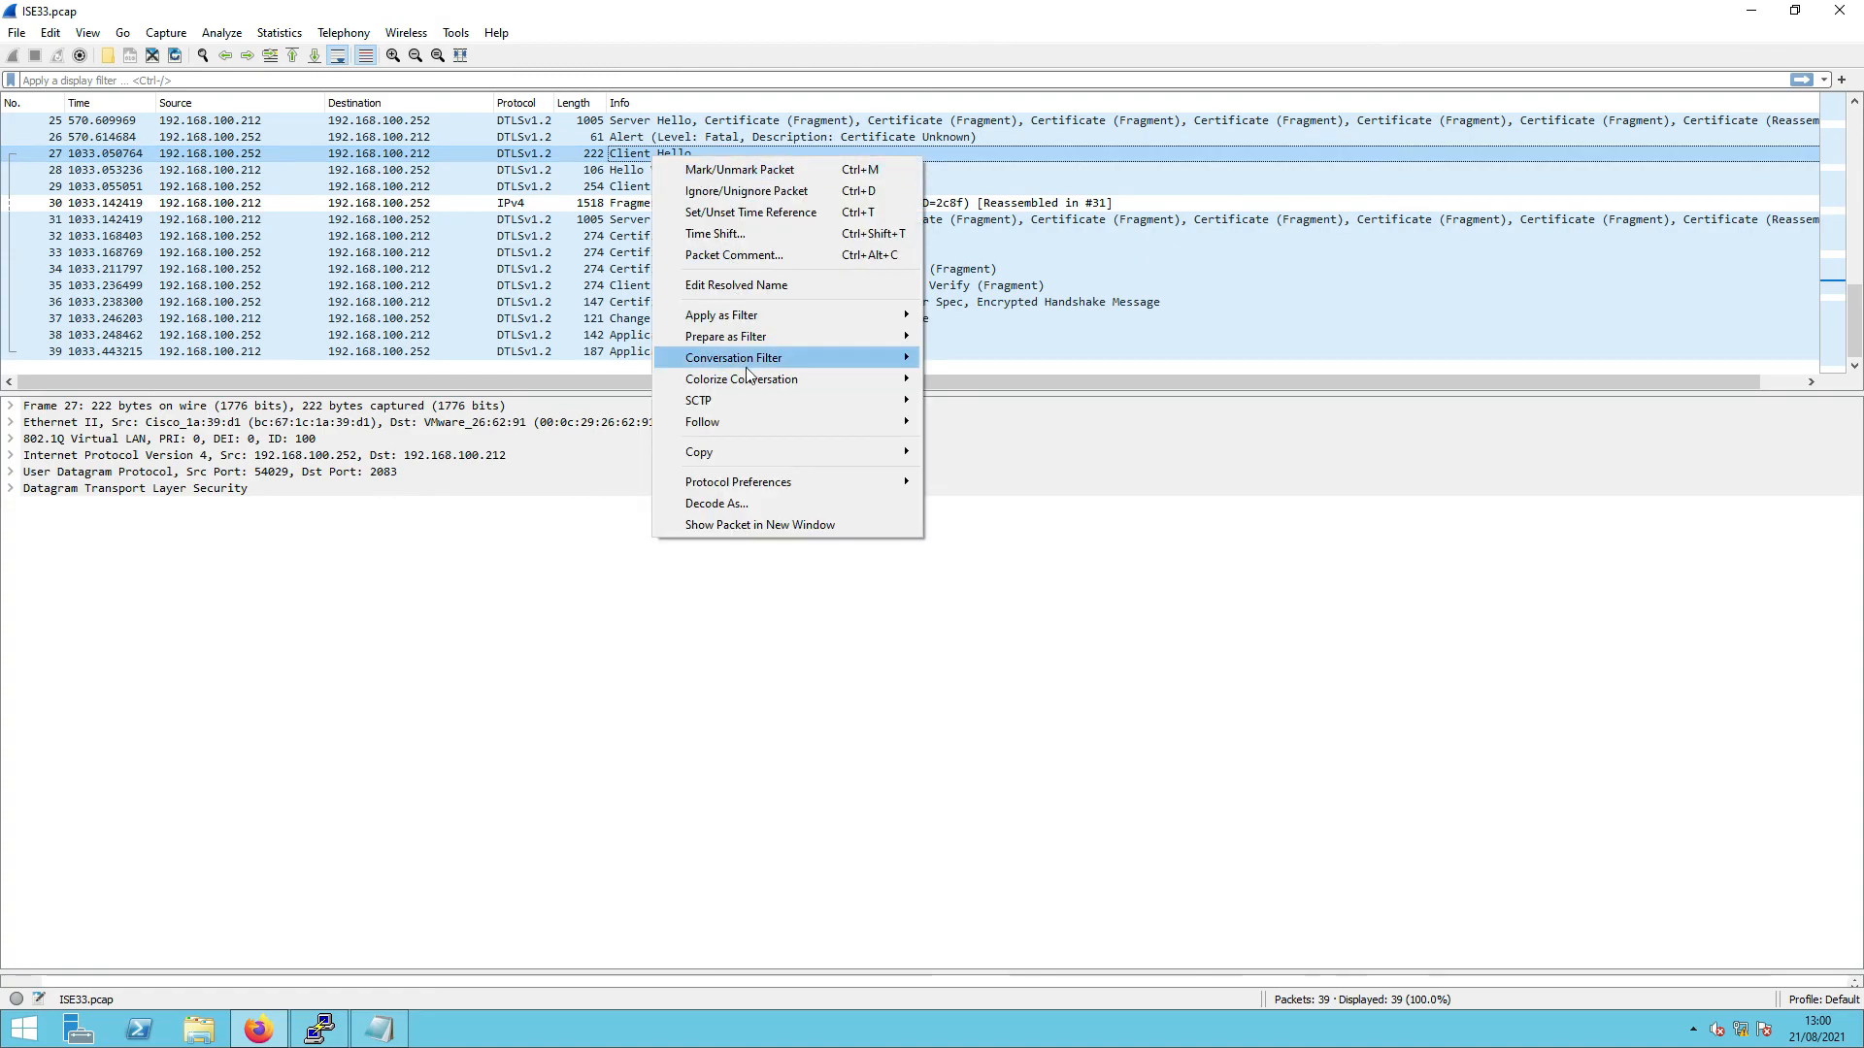
pyautogui.moveTo(811, 418)
pyautogui.click(986, 441)
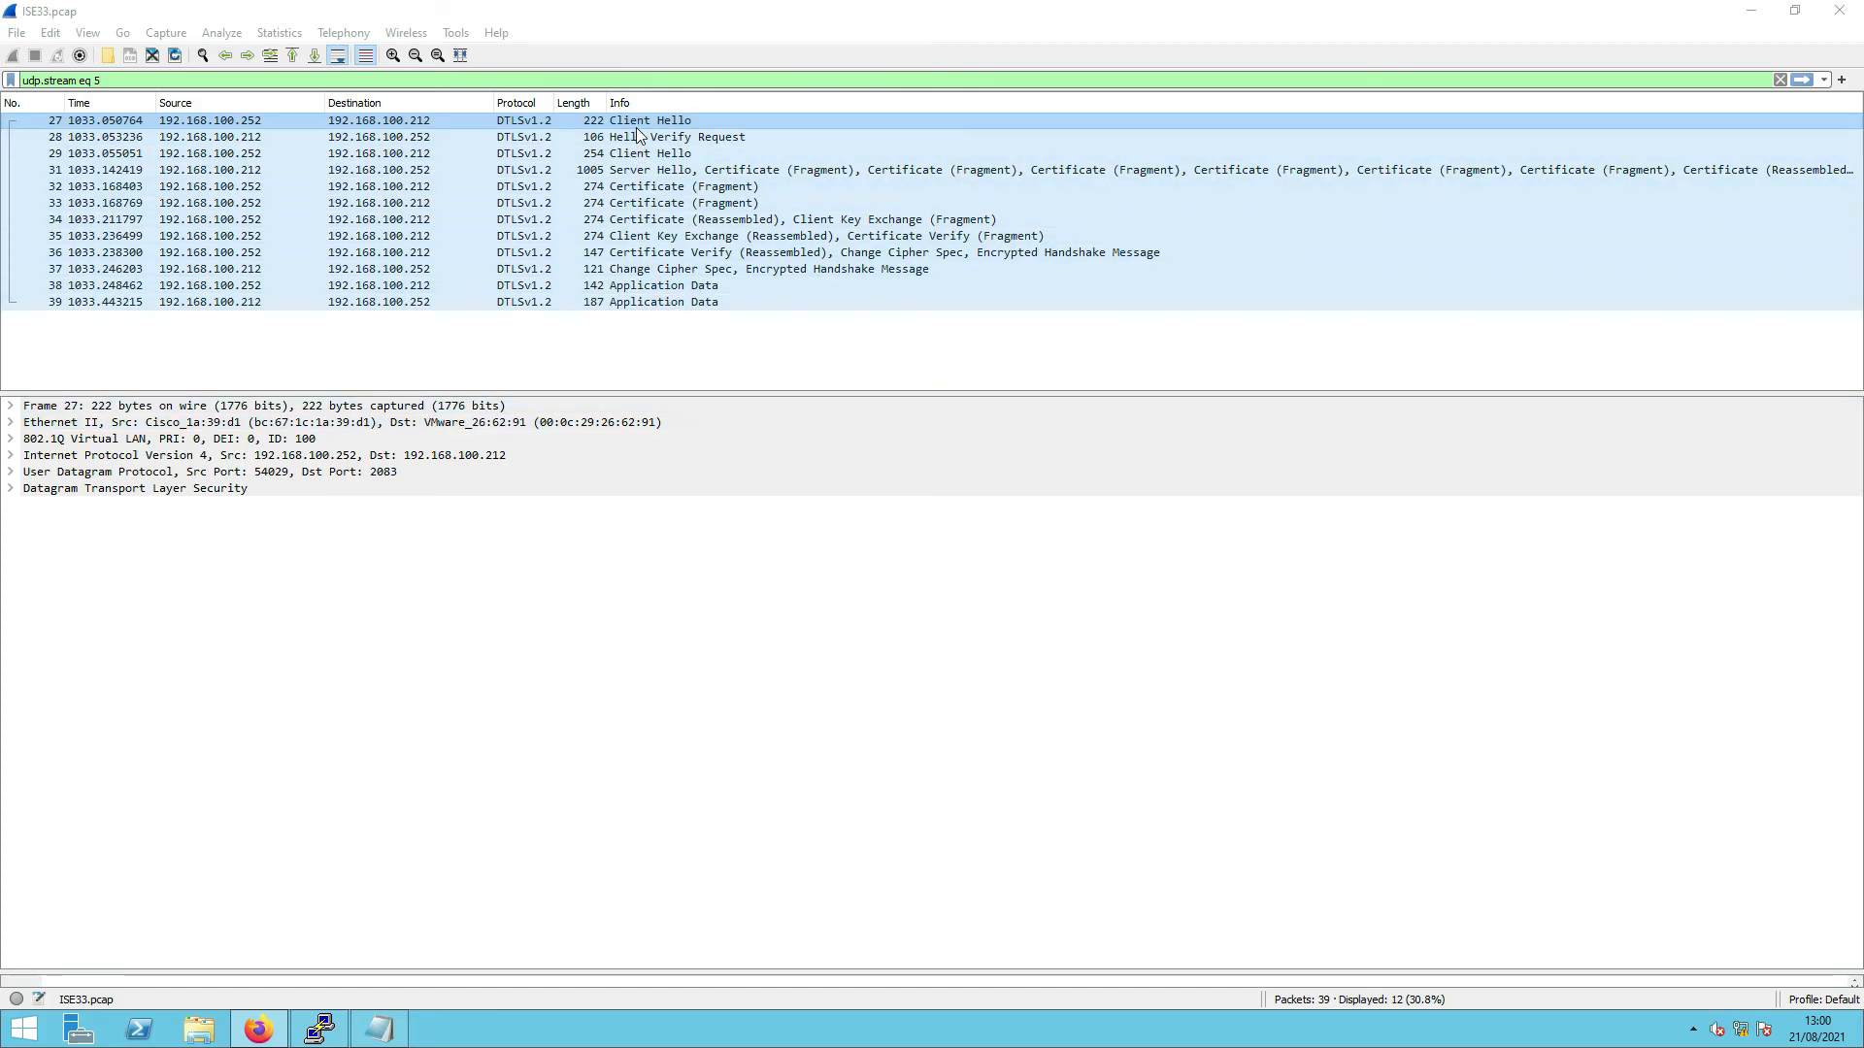
# - Inspect packets 28–37: Hello Verify Request, Server Hello, Certificate, Client Key Exchange, Change Cipher Spec
pyautogui.click(266, 137)
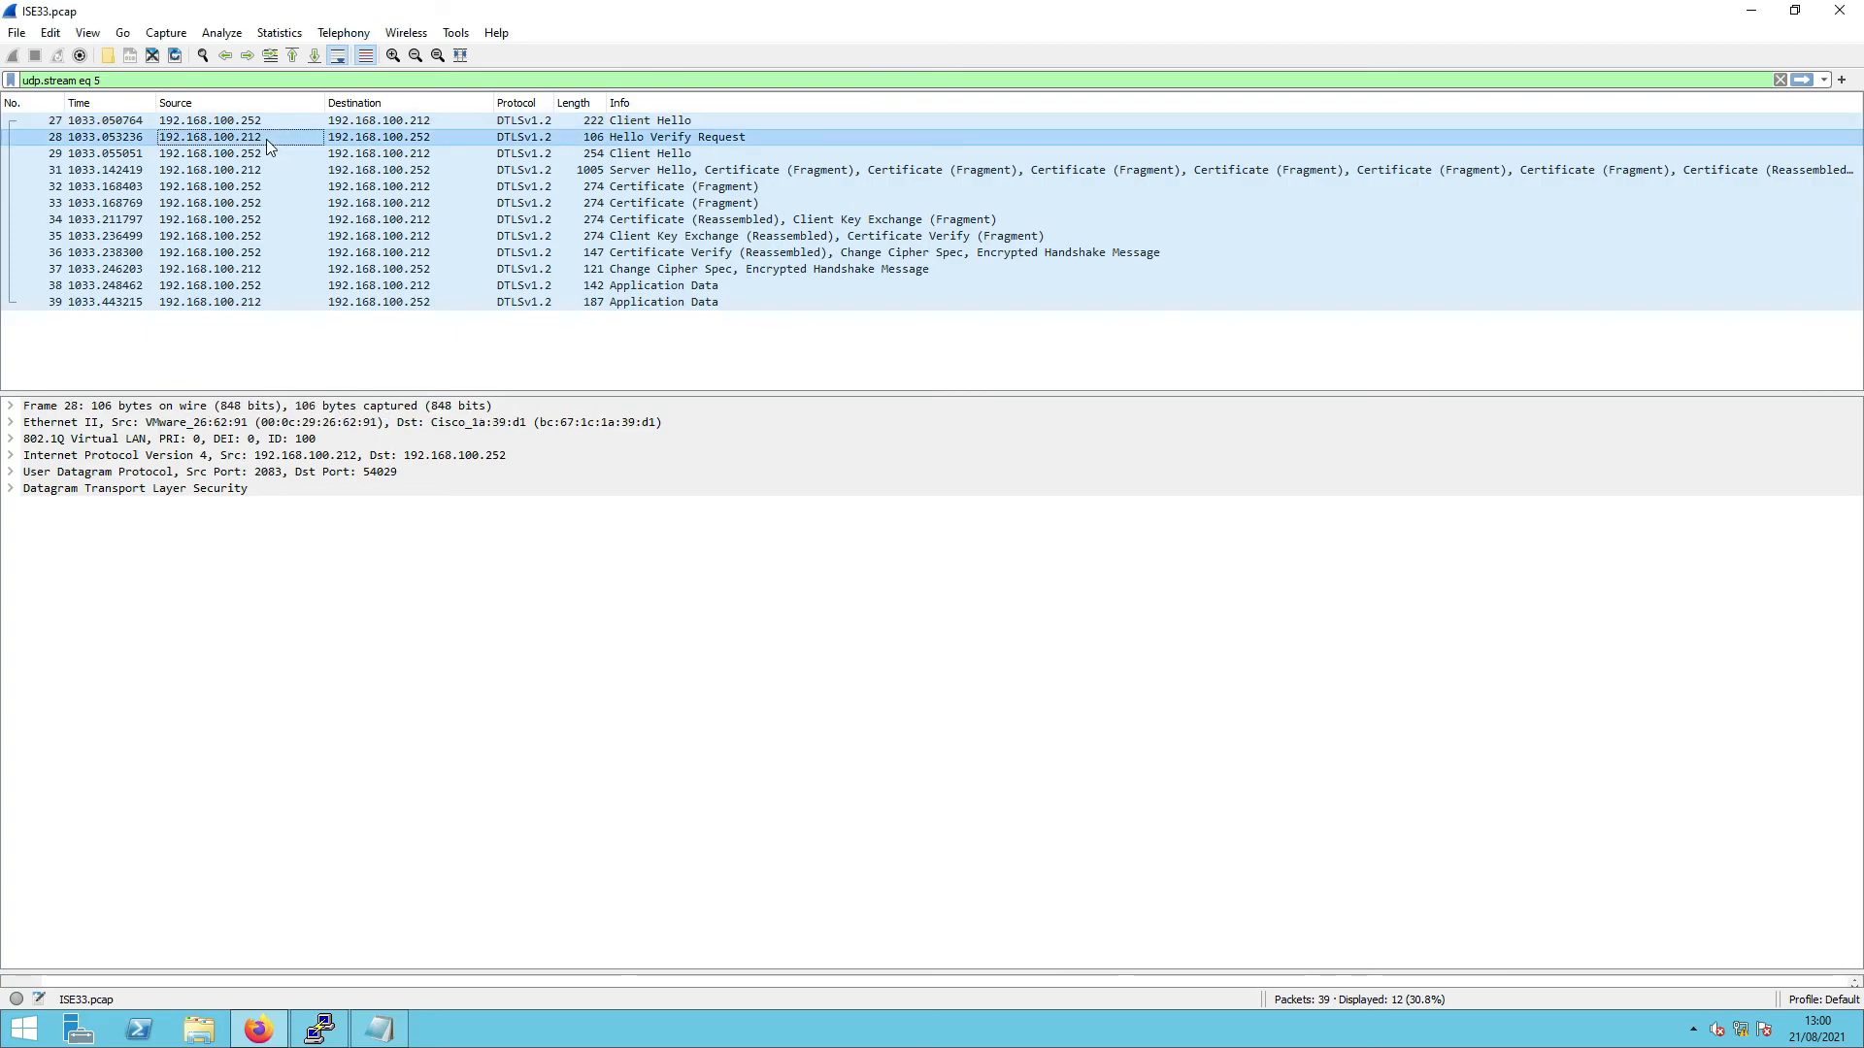
pyautogui.click(268, 152)
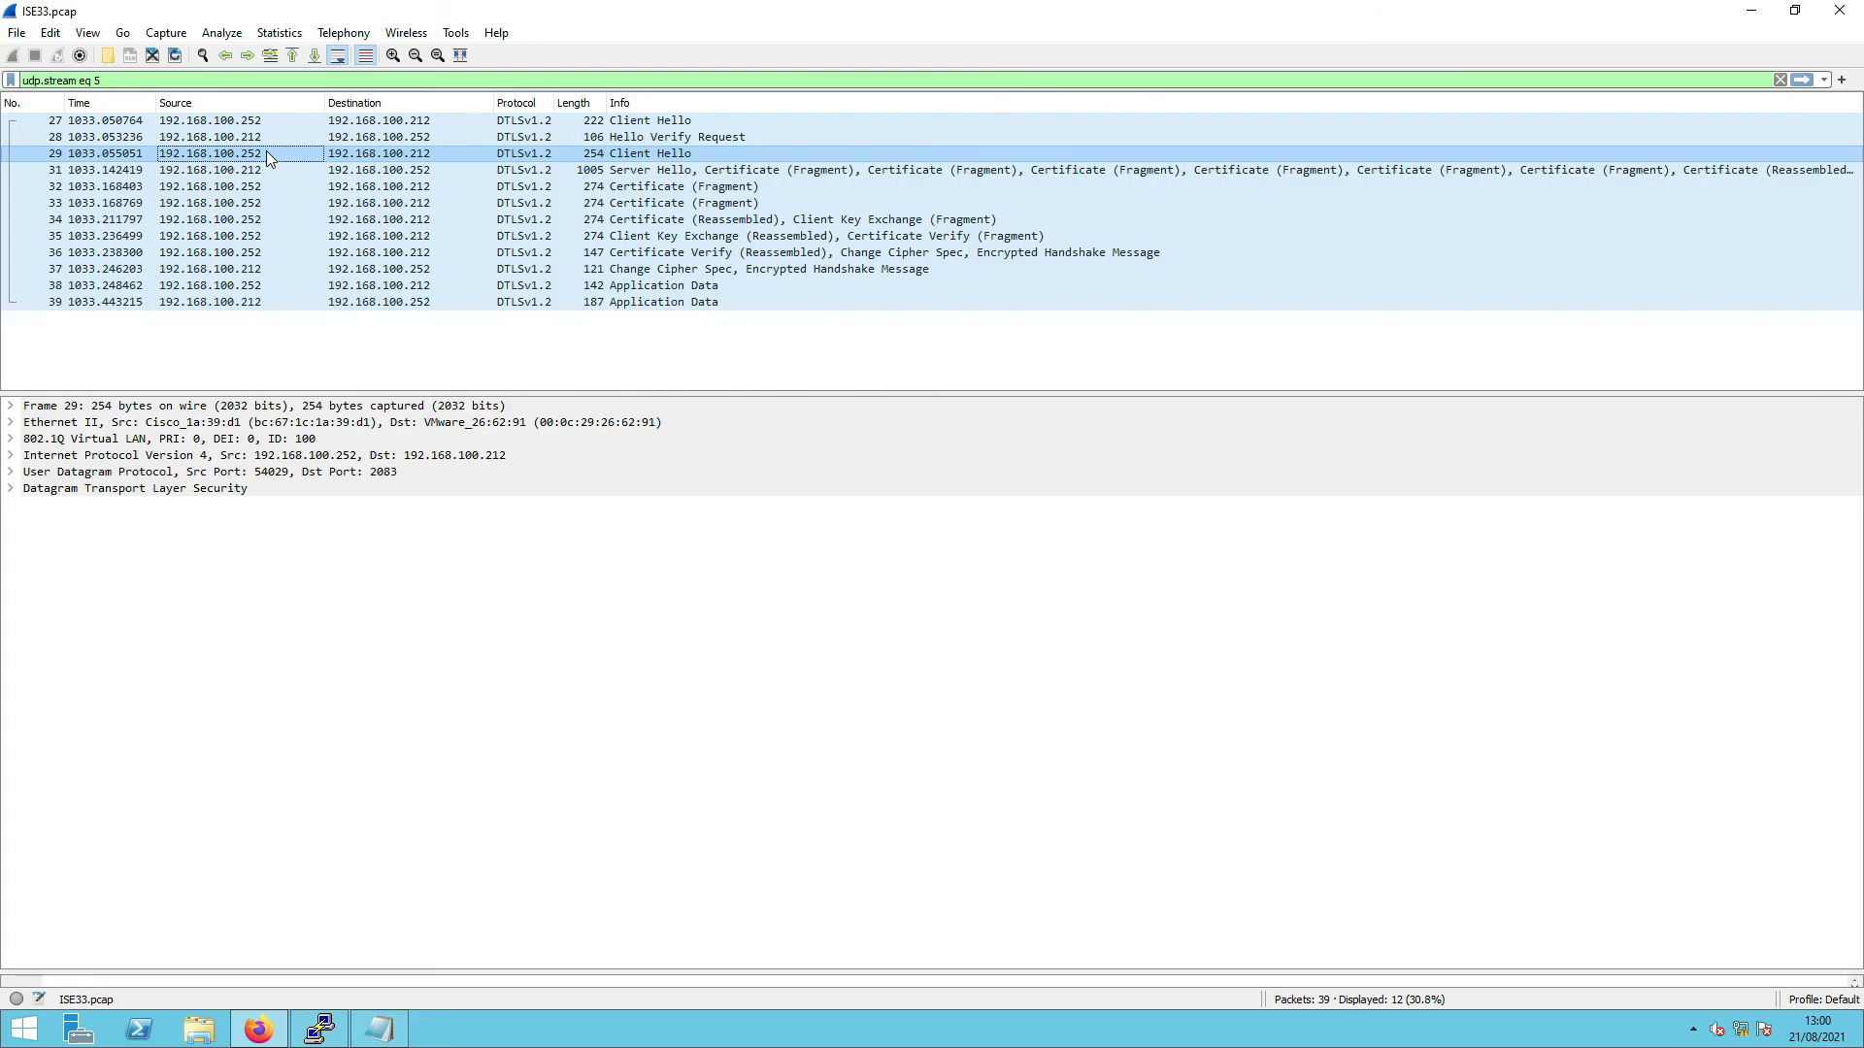
pyautogui.click(260, 171)
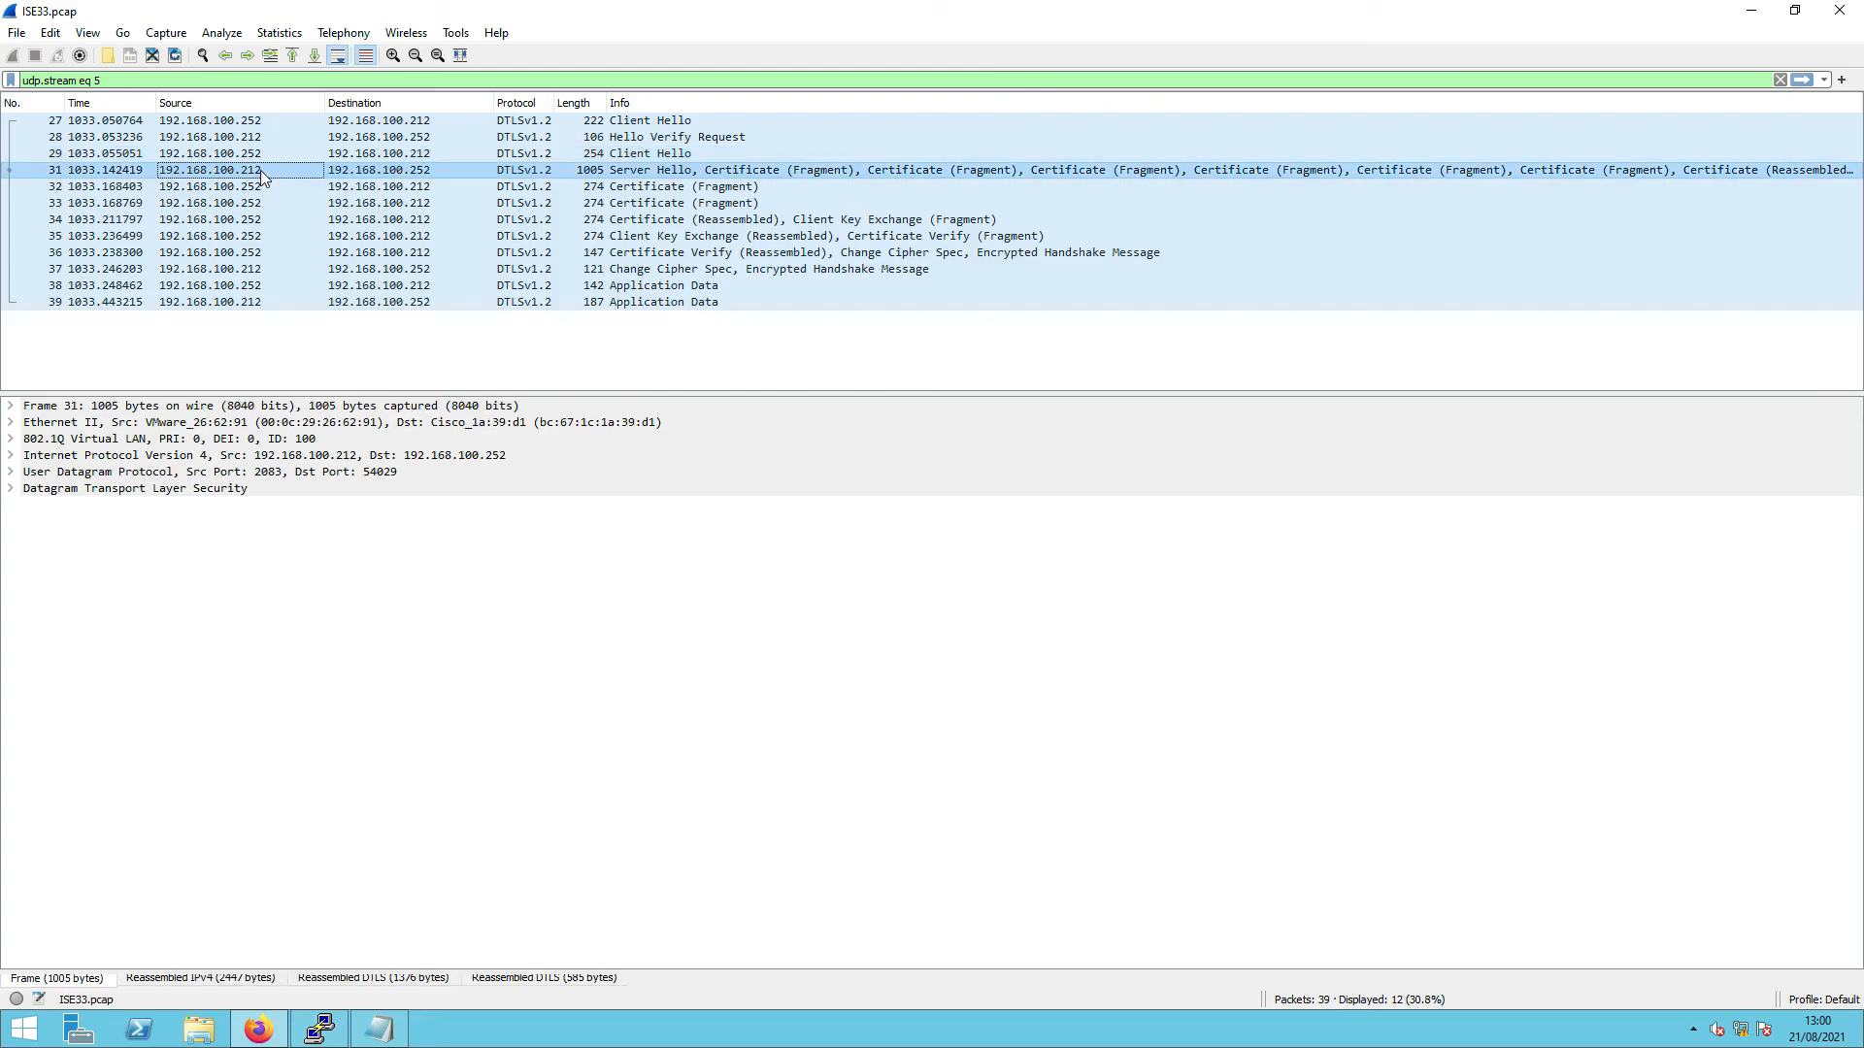
pyautogui.click(264, 185)
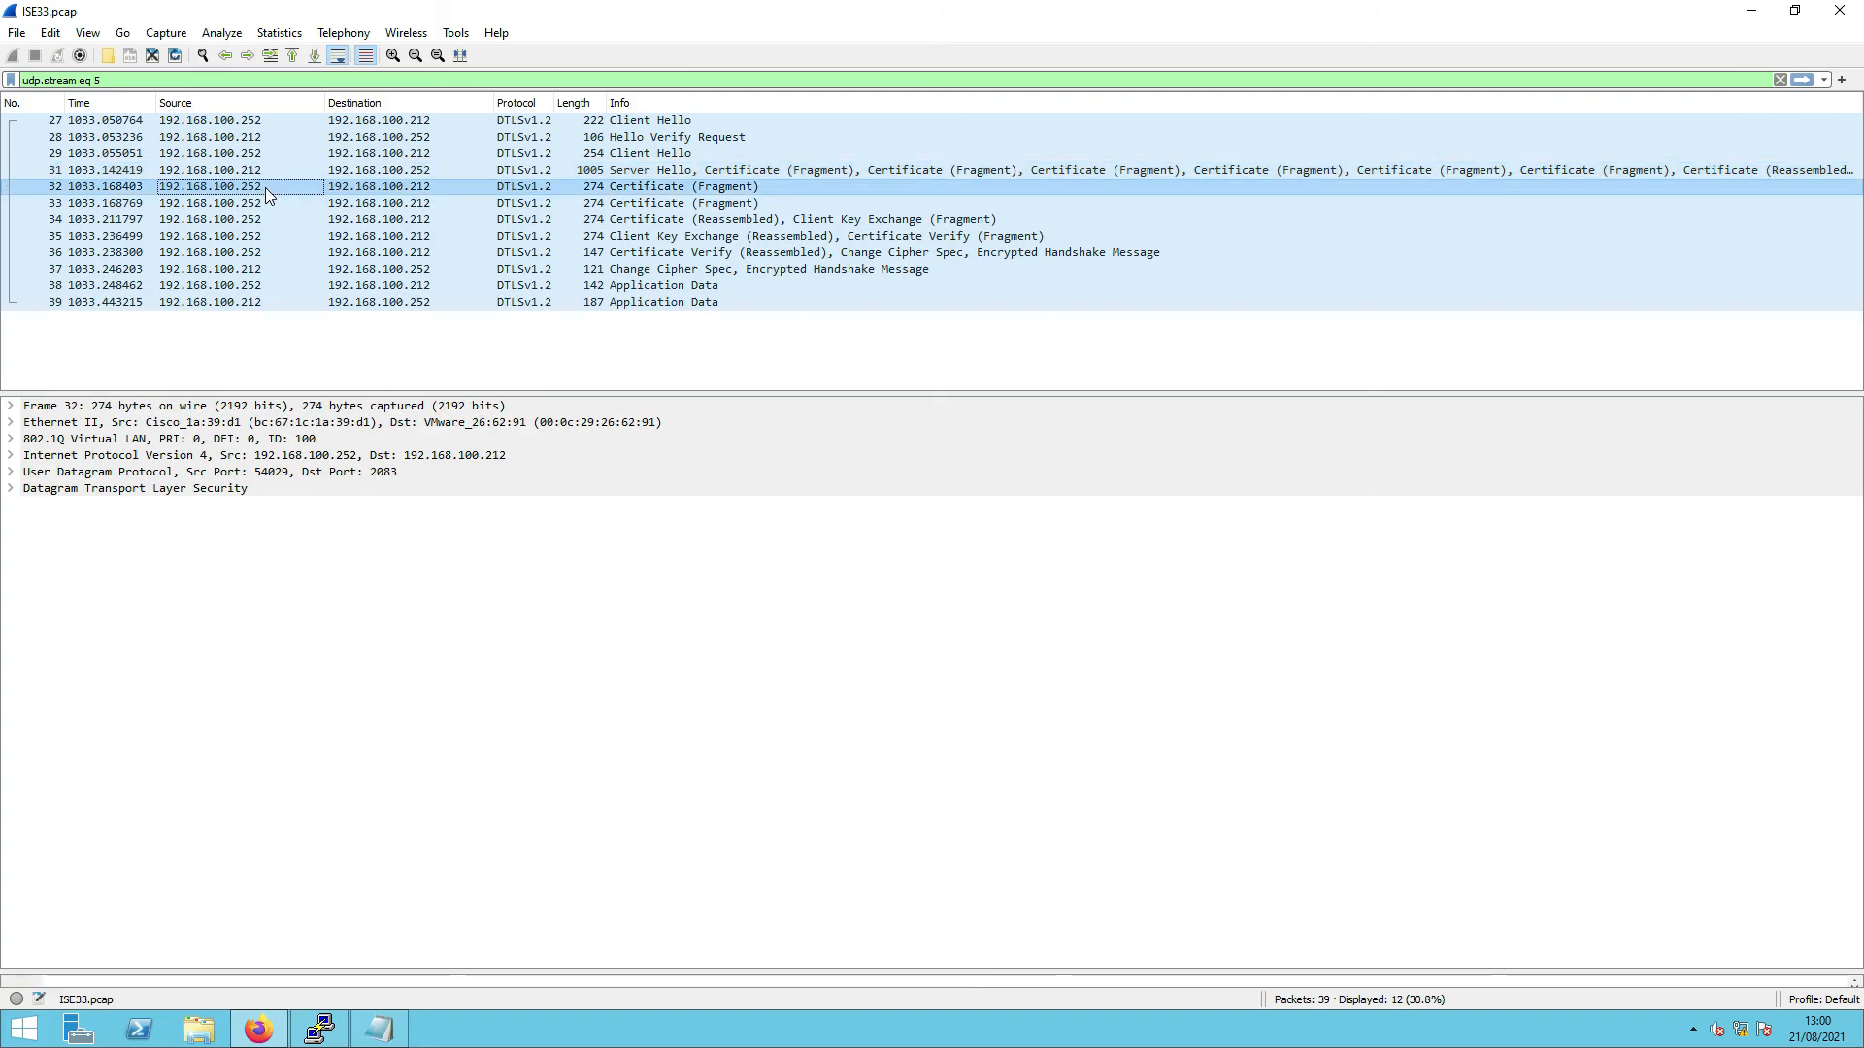
pyautogui.click(595, 221)
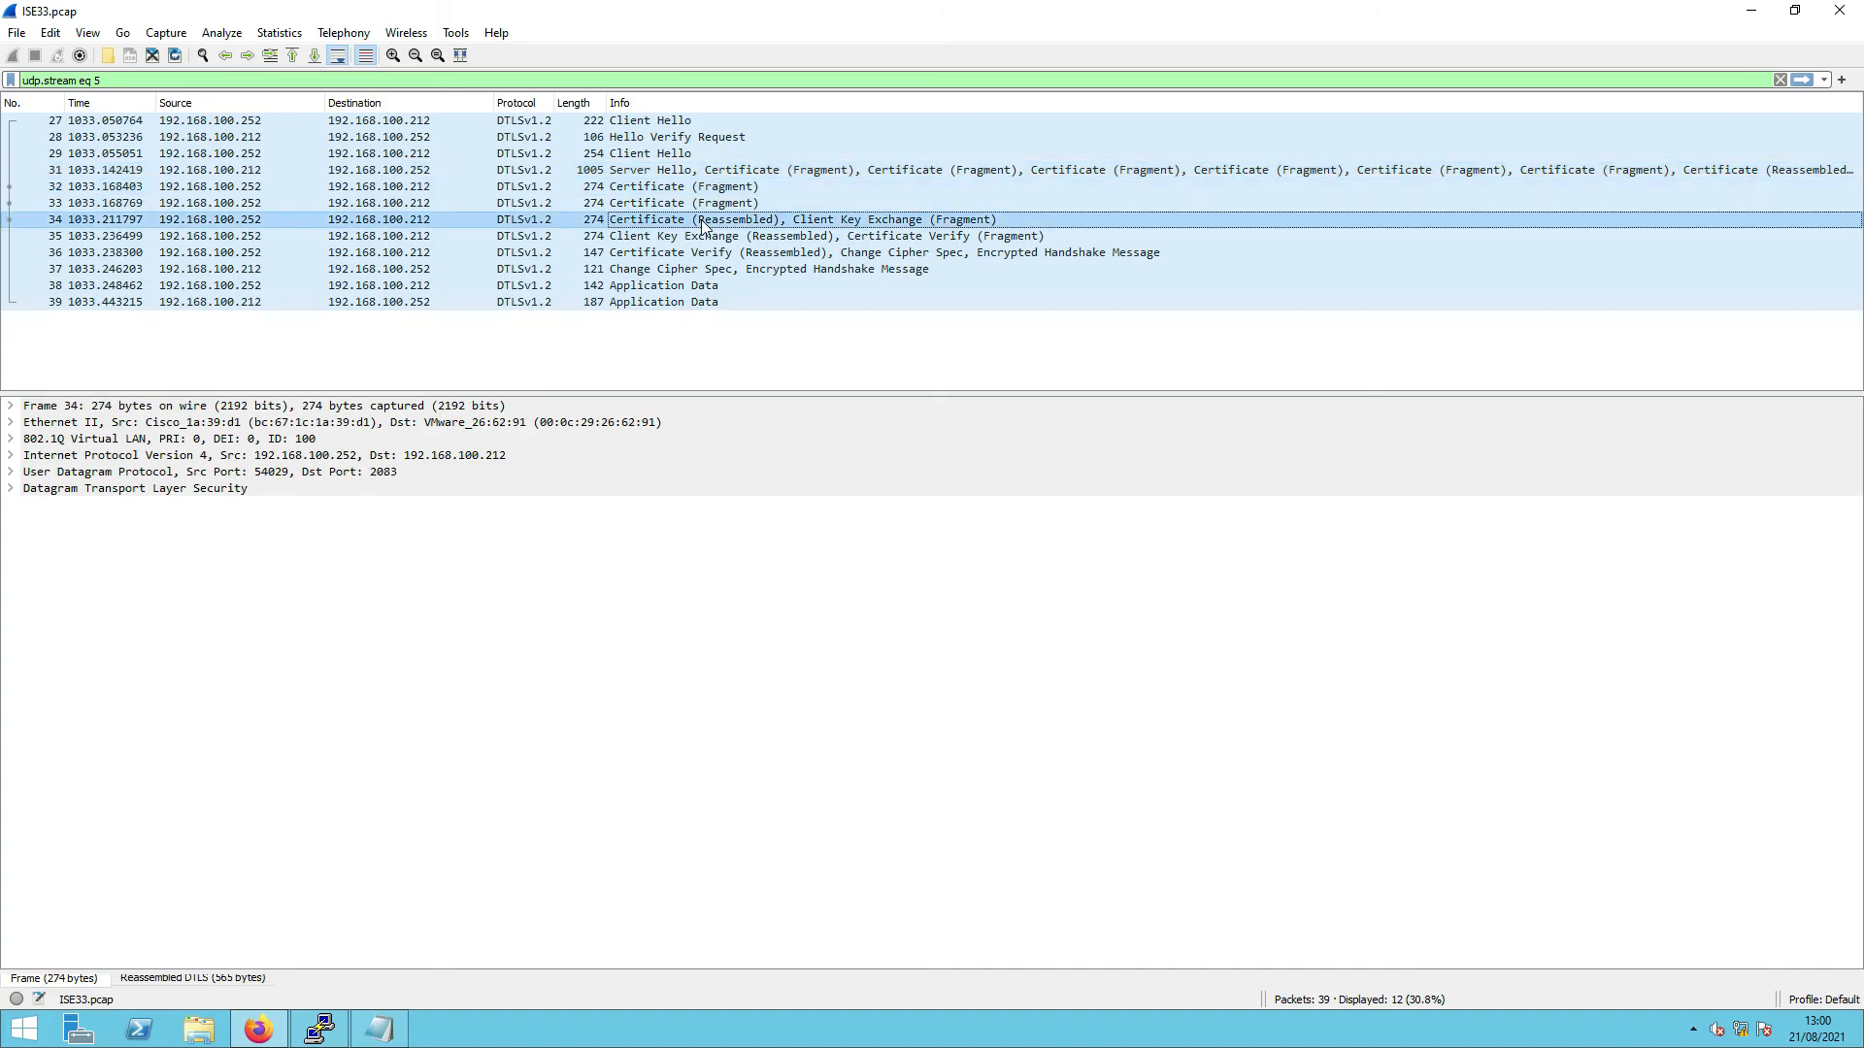
pyautogui.click(641, 239)
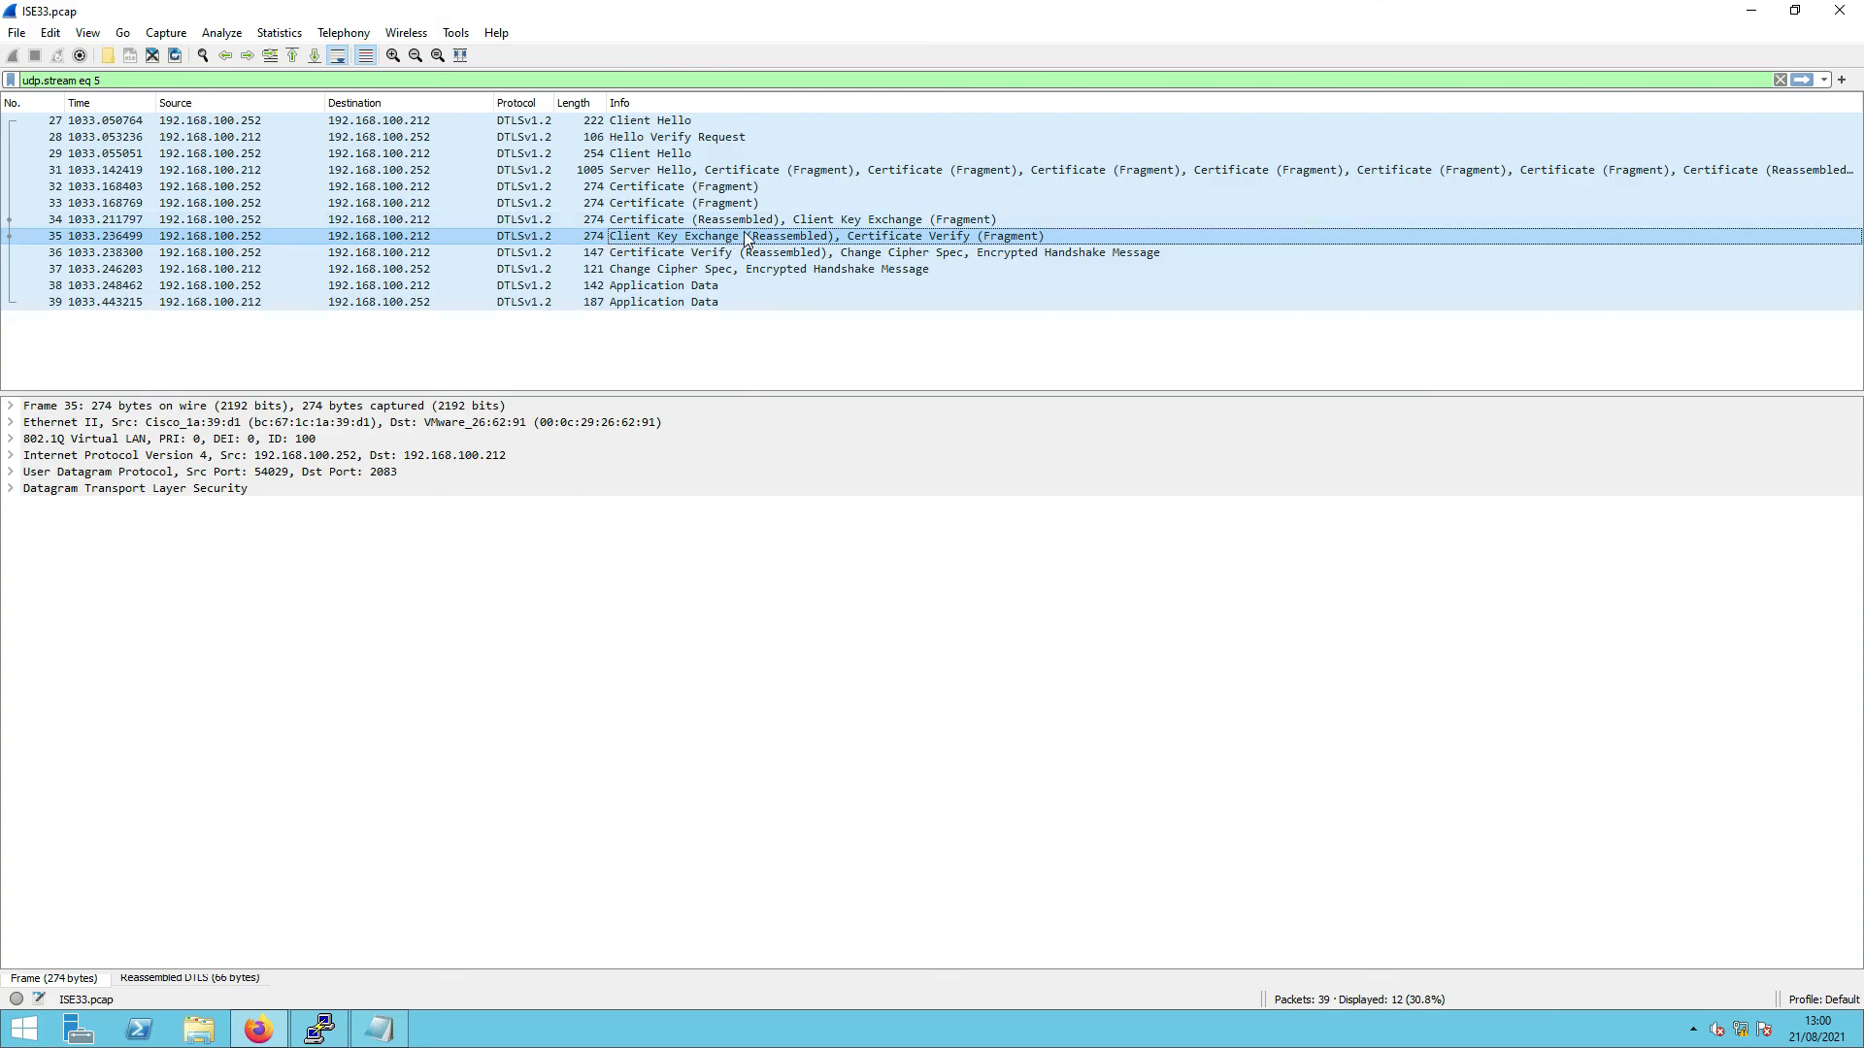
pyautogui.click(901, 257)
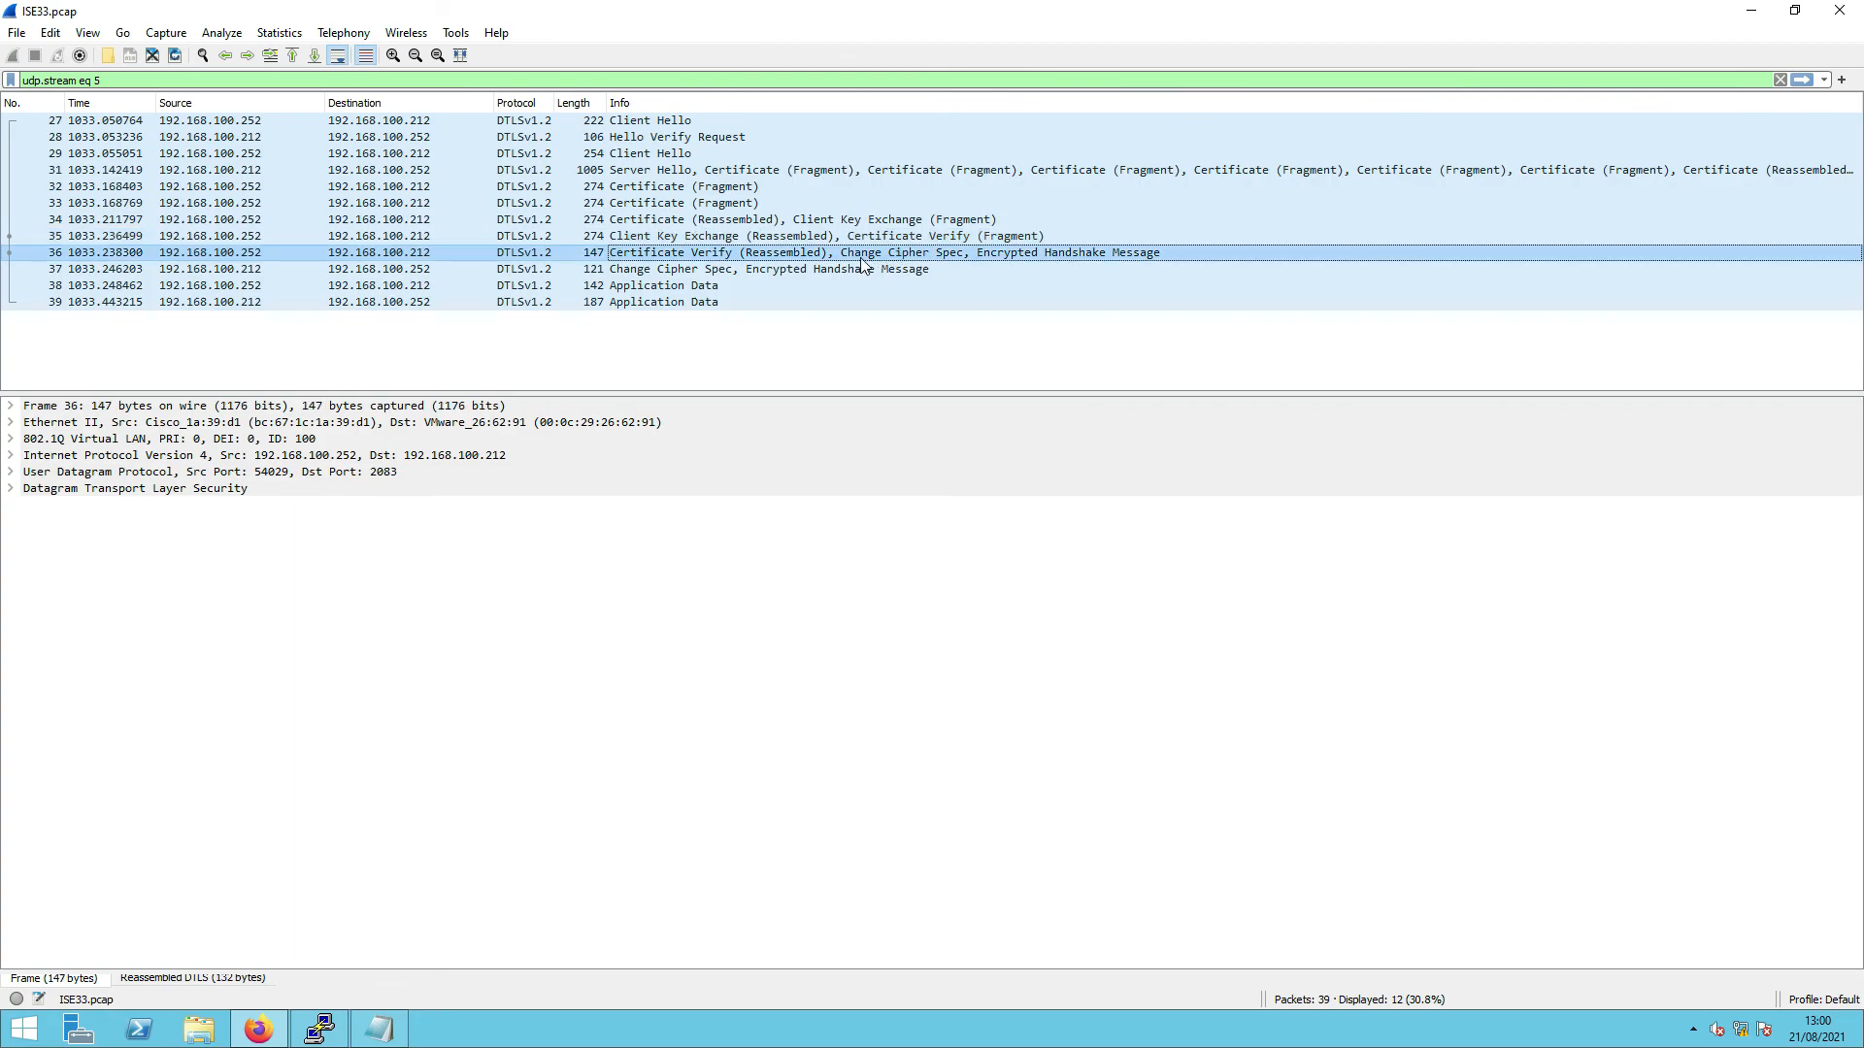
pyautogui.click(693, 274)
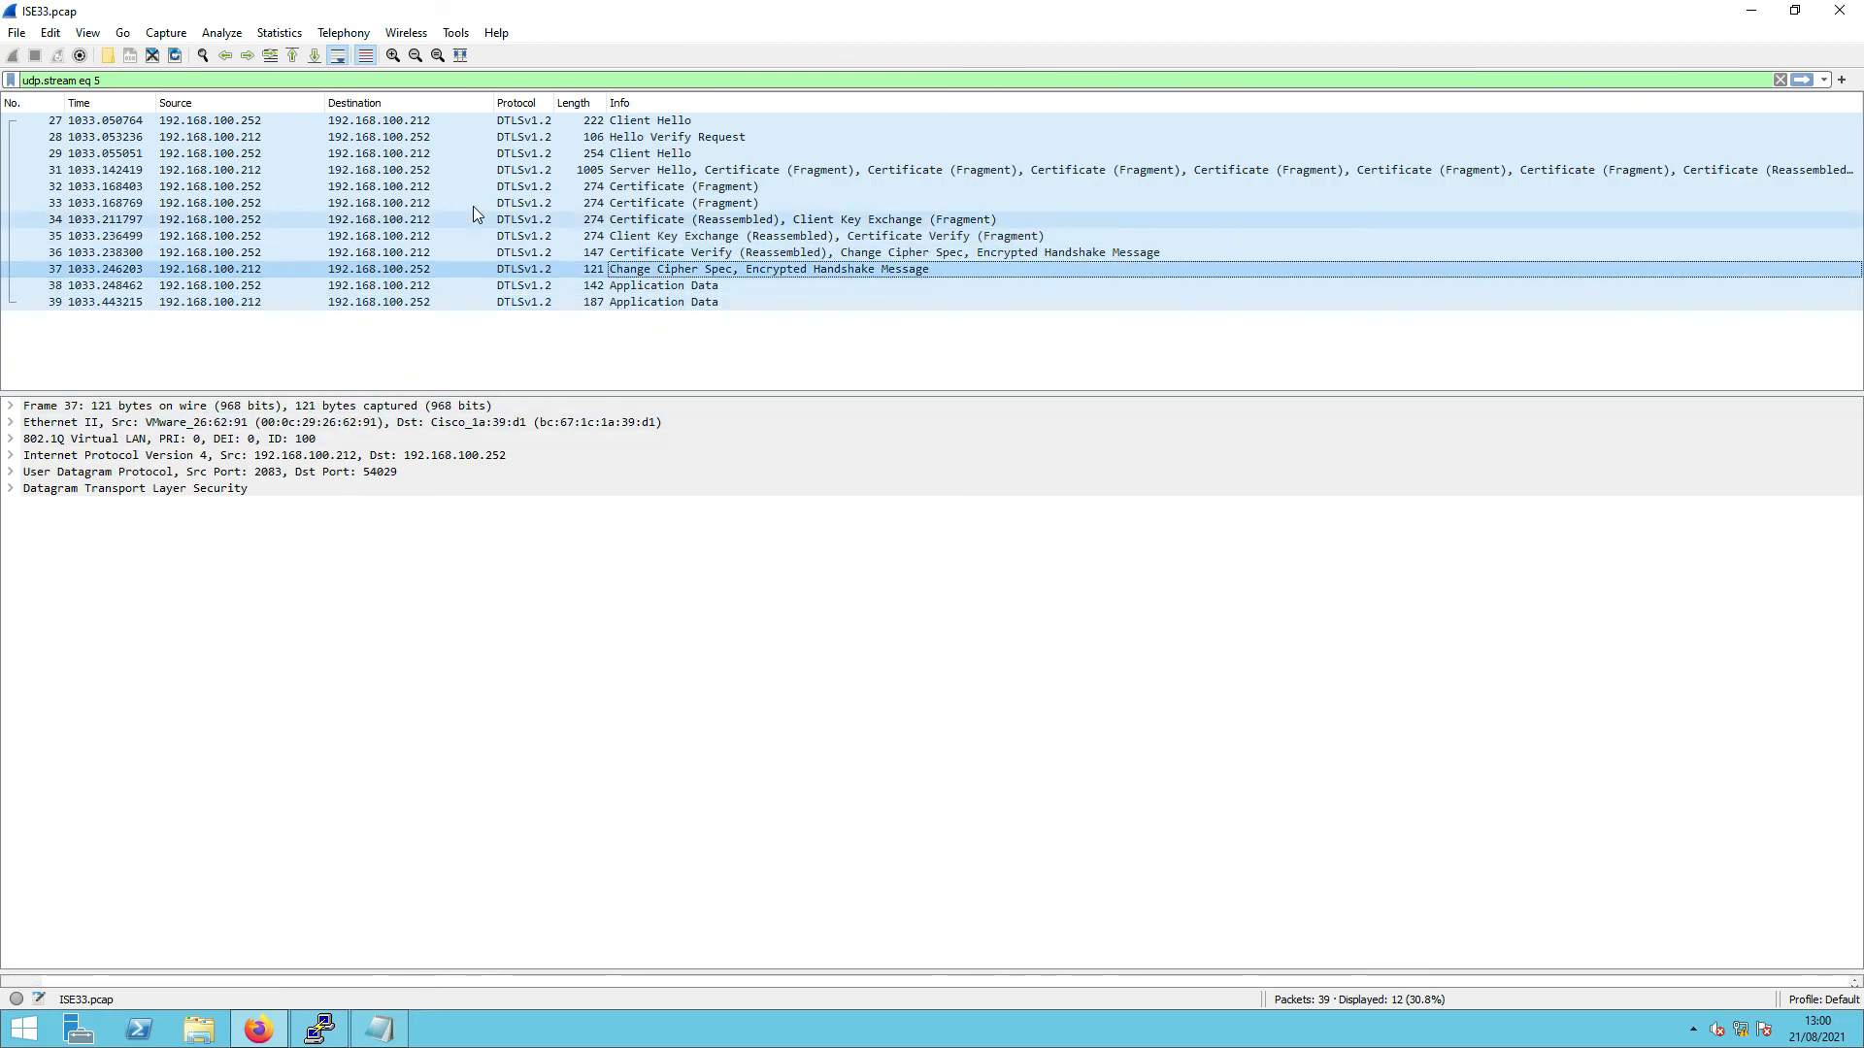
pyautogui.rightClick(519, 122)
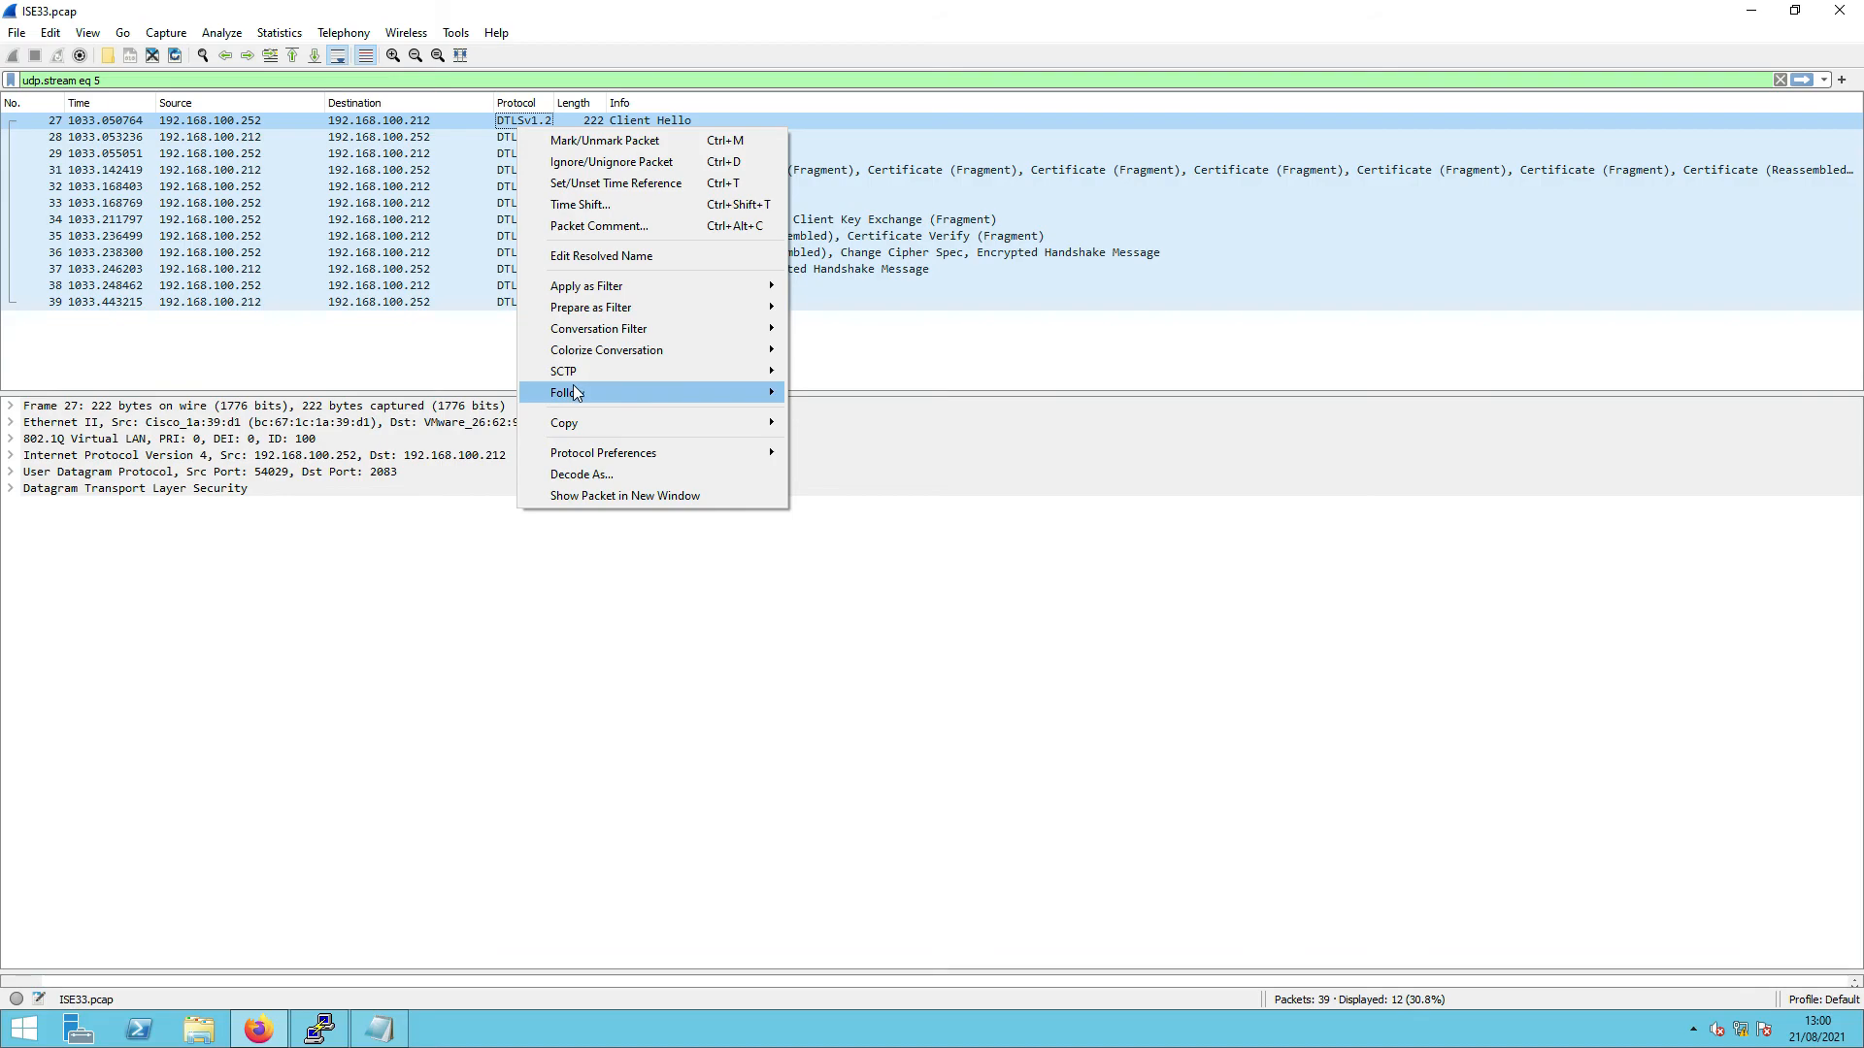
# - Follow UDP stream 5, select the IOS self-signed certificate text, close it, and move Wireshark aside
pyautogui.moveTo(621, 392)
pyautogui.click(879, 420)
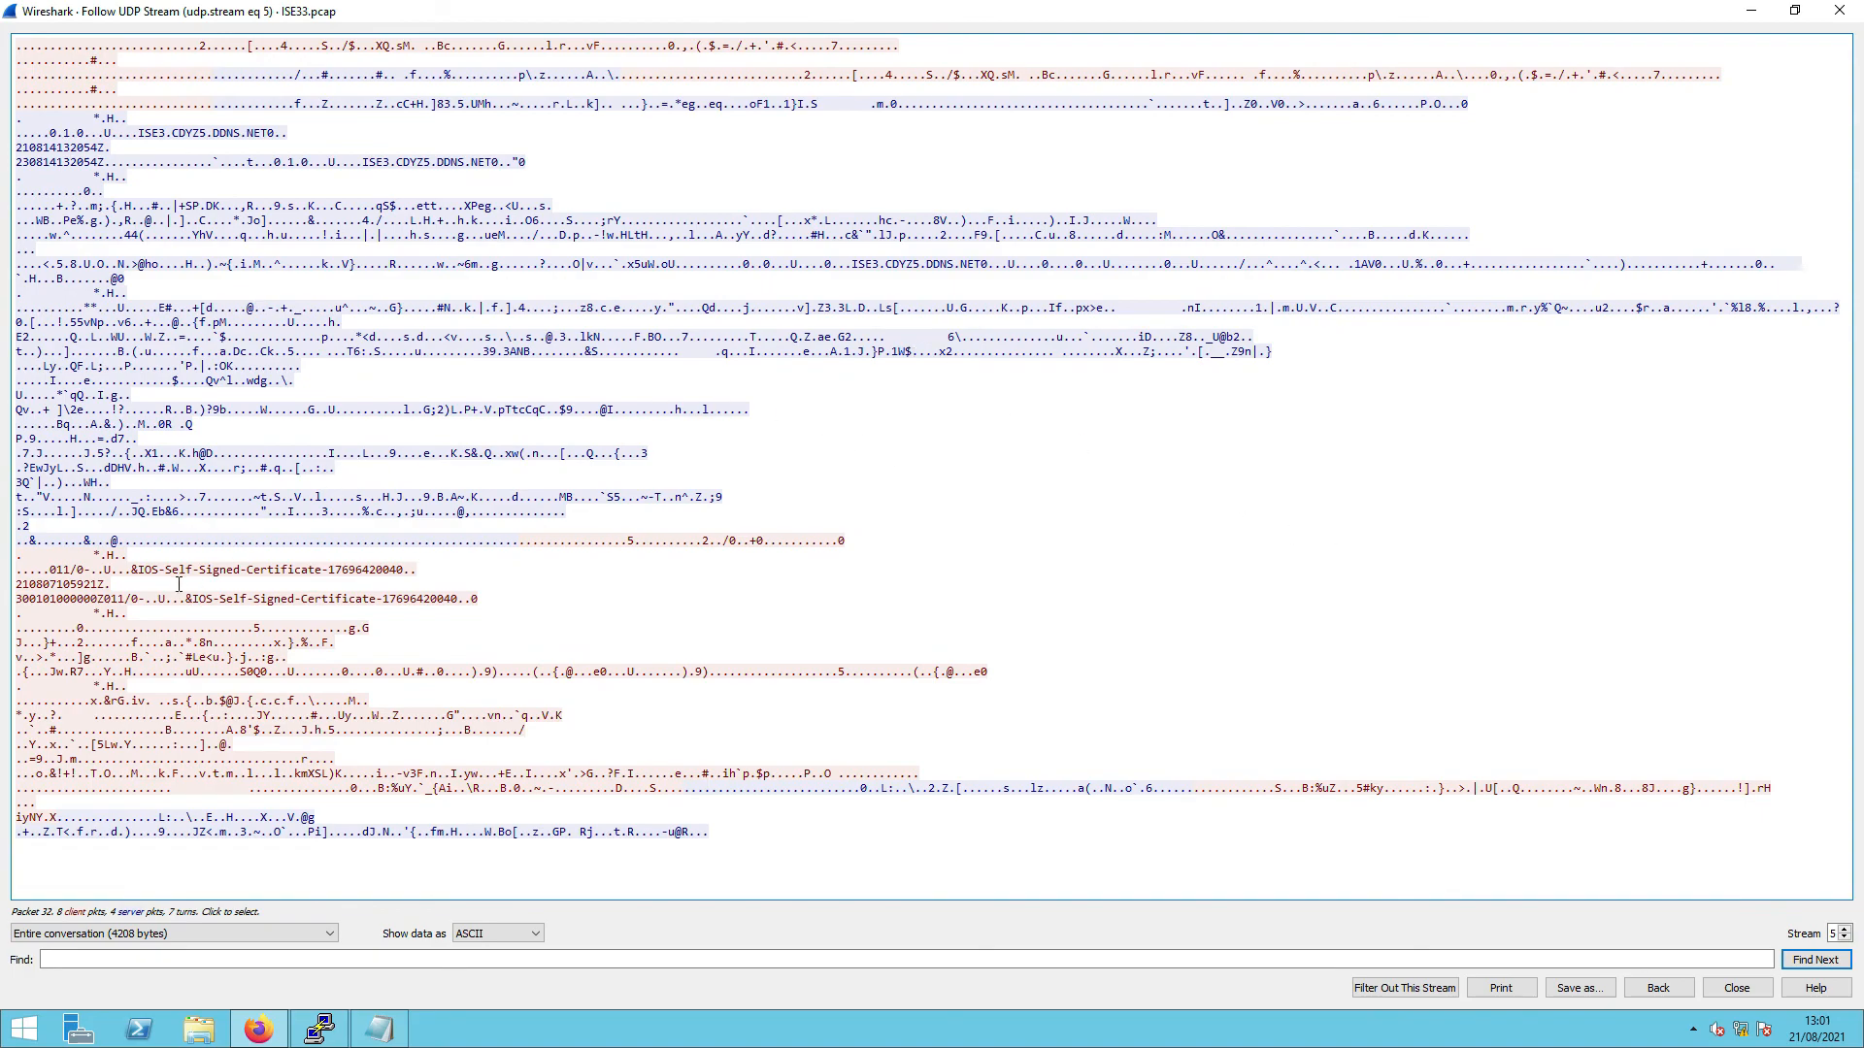
pyautogui.moveTo(103, 557); pyautogui.dragTo(1004, 788)
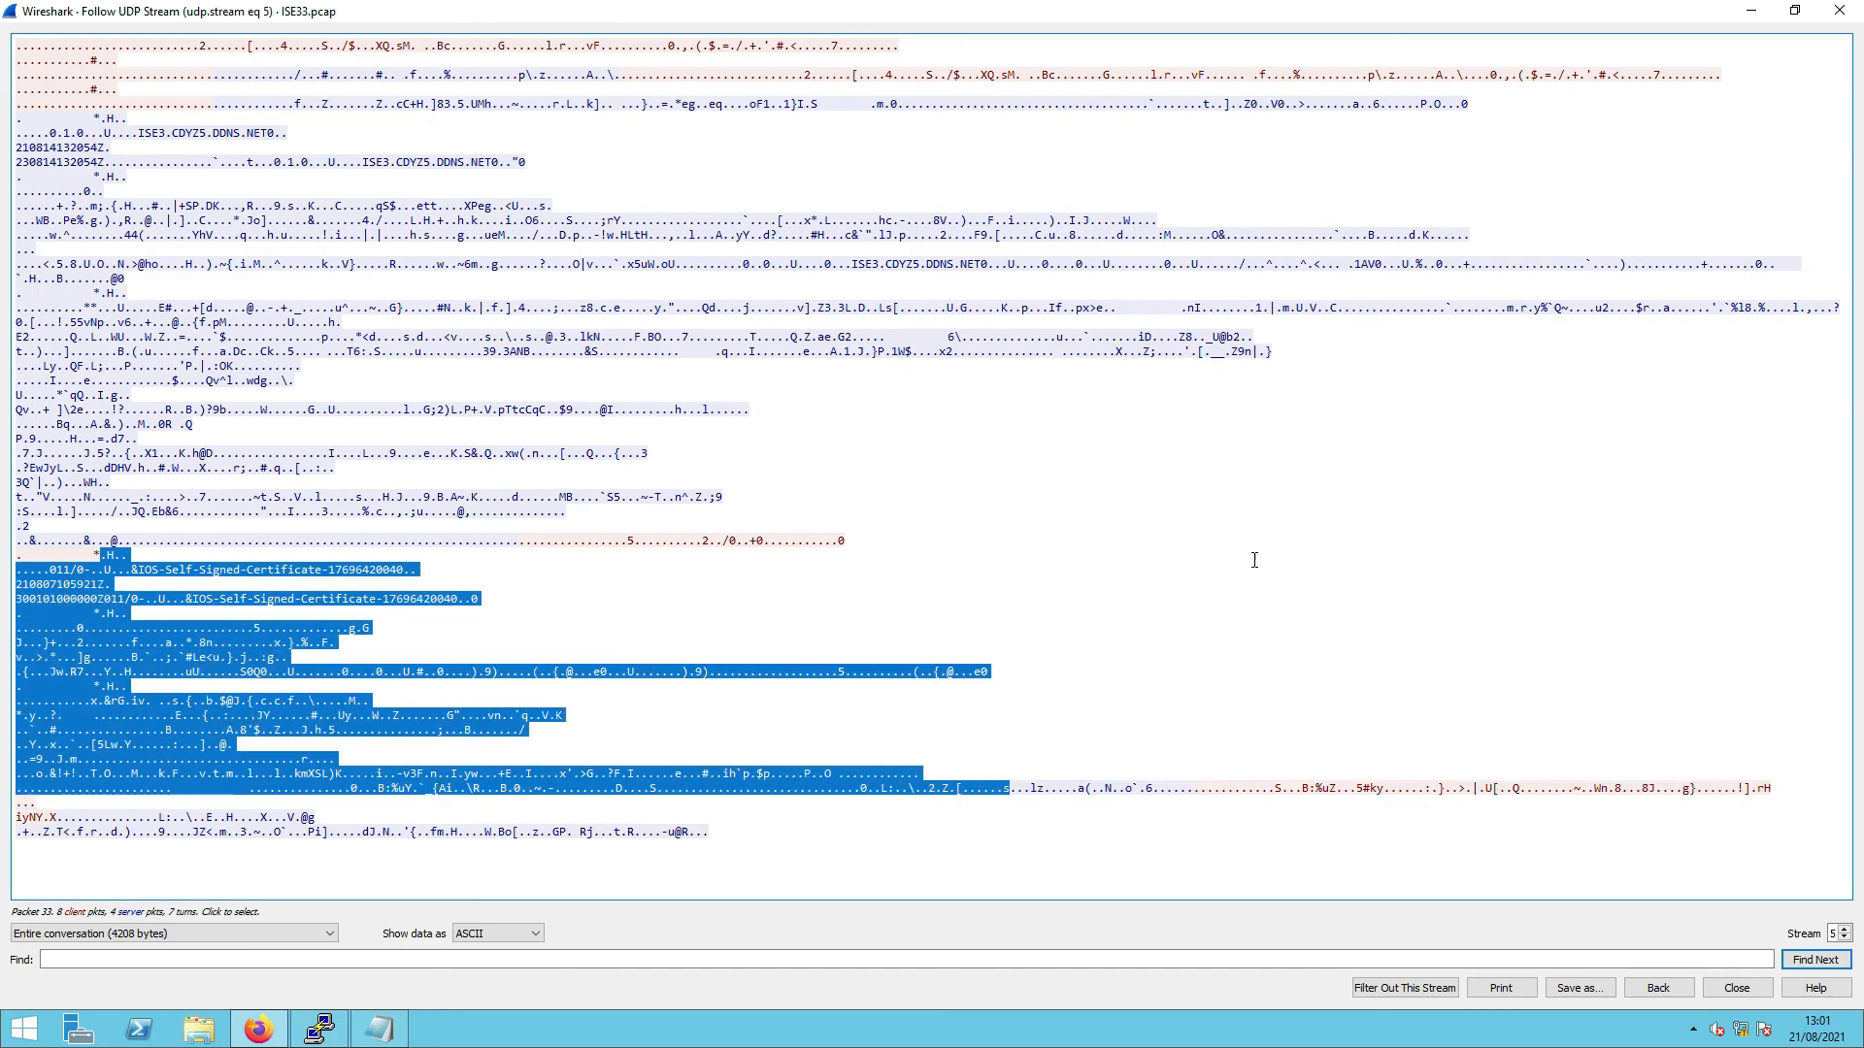
pyautogui.click(1839, 10)
pyautogui.moveTo(1467, 14); pyautogui.dragTo(0, 262)
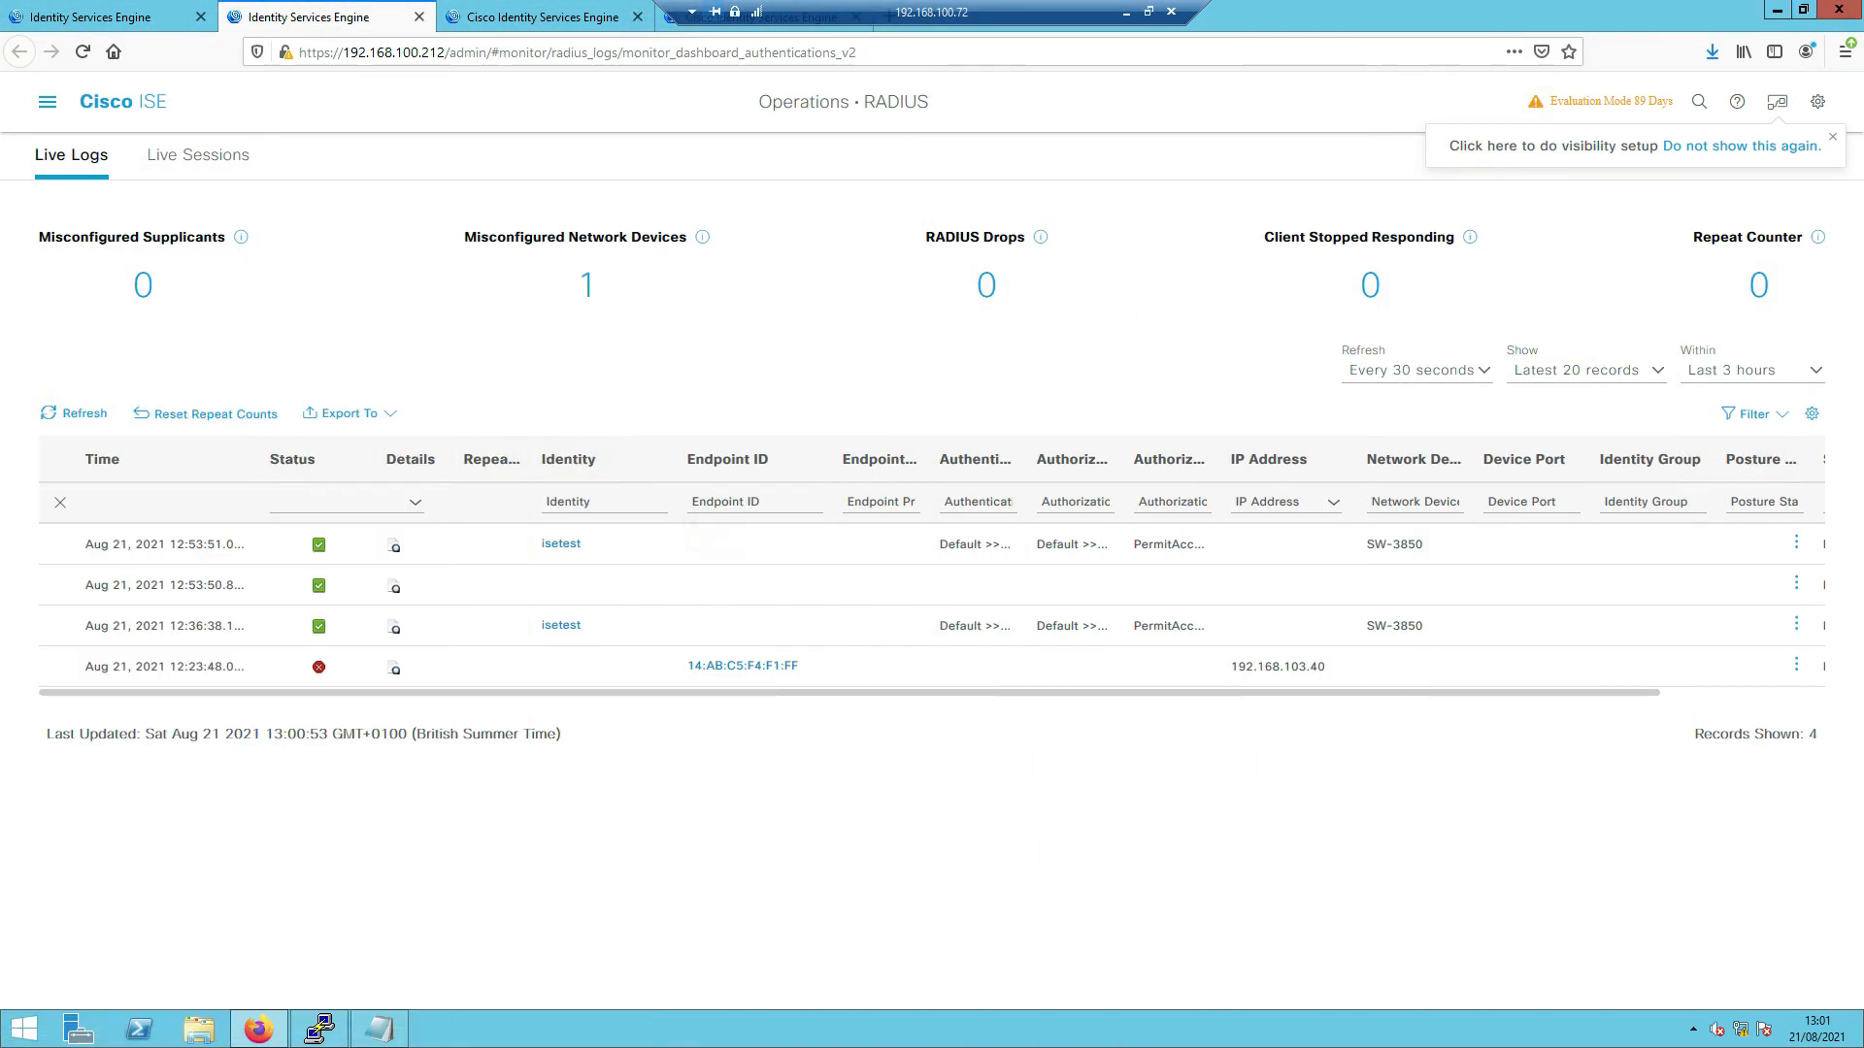